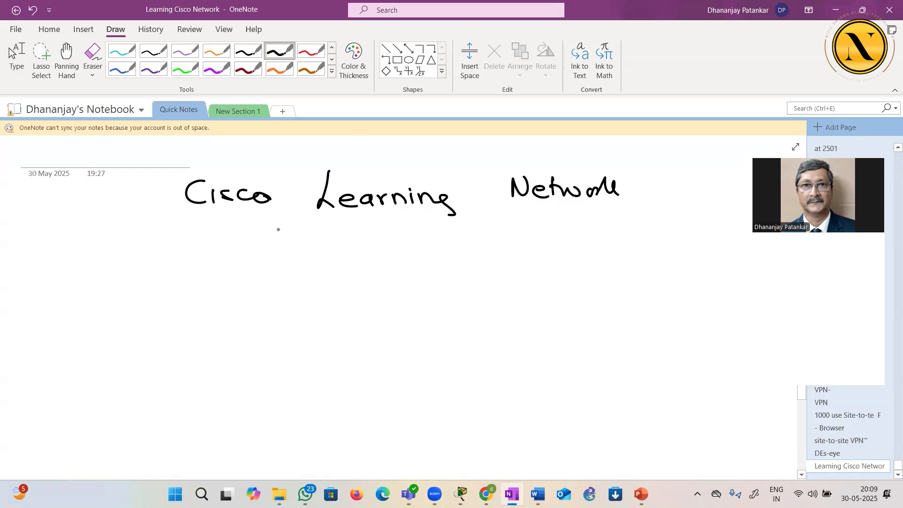
Handwrite an underlined "Pearson Vue" below the Cisco Learning Network heading, with "2 hours" and "120 mins" beneath it
{"action": "mouse_move", "coordinate": [299, 275]}
{"action": "left_mouse_down"}
{"action": "mouse_move", "coordinate": [303, 302]}
{"action": "mouse_move", "coordinate": [349, 319]}
{"action": "mouse_move", "coordinate": [373, 306]}
{"action": "mouse_move", "coordinate": [414, 315]}
{"action": "mouse_move", "coordinate": [465, 288]}
{"action": "mouse_move", "coordinate": [475, 304]}
{"action": "mouse_move", "coordinate": [515, 312]}
{"action": "left_mouse_up"}
{"action": "left_click_drag", "start_coordinate": [342, 338], "coordinate": [519, 334]}
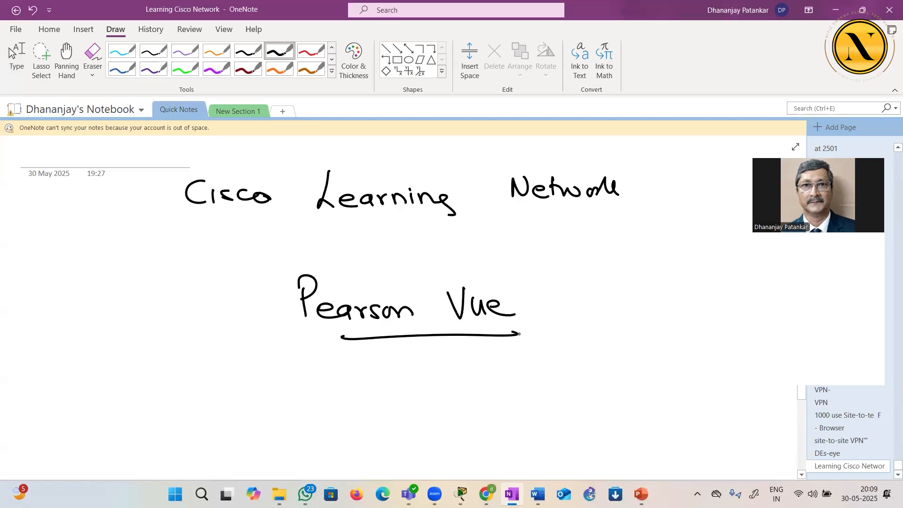
{"action": "left_click_drag", "start_coordinate": [354, 396], "coordinate": [386, 413]}
{"action": "mouse_move", "coordinate": [401, 383]}
{"action": "left_mouse_down"}
{"action": "mouse_move", "coordinate": [403, 410]}
{"action": "mouse_move", "coordinate": [415, 411]}
{"action": "left_mouse_up"}
{"action": "left_click_drag", "start_coordinate": [419, 399], "coordinate": [466, 408]}
{"action": "left_click_drag", "start_coordinate": [543, 380], "coordinate": [546, 408]}
{"action": "left_click_drag", "start_coordinate": [551, 387], "coordinate": [581, 395]}
{"action": "mouse_move", "coordinate": [587, 388]}
{"action": "left_mouse_down"}
{"action": "mouse_move", "coordinate": [595, 400]}
{"action": "mouse_move", "coordinate": [634, 399]}
{"action": "left_mouse_up"}
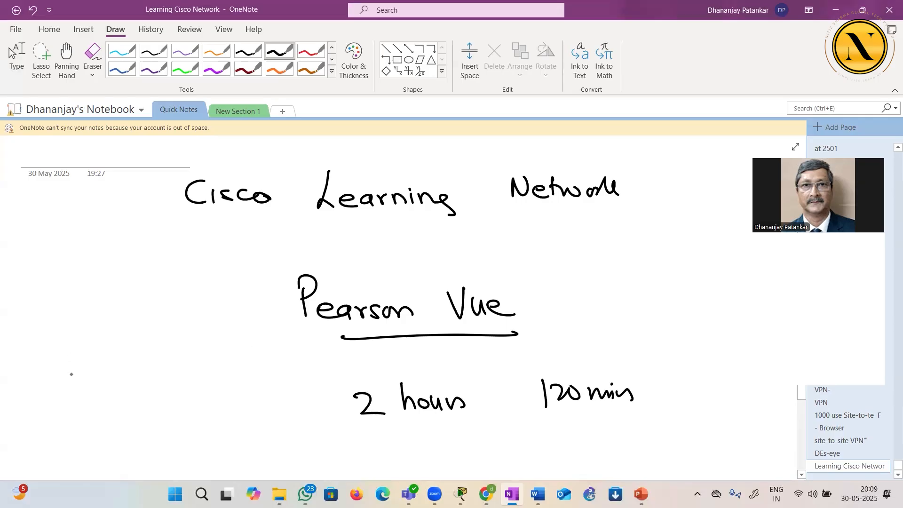
Handwrite the question range "52 – 57" beside the exam duration, label it "Qn(s)" and underline 57
{"action": "left_click_drag", "start_coordinate": [92, 368], "coordinate": [100, 384]}
{"action": "left_click_drag", "start_coordinate": [98, 364], "coordinate": [221, 396]}
{"action": "mouse_move", "coordinate": [179, 335]}
{"action": "left_mouse_down"}
{"action": "mouse_move", "coordinate": [185, 362]}
{"action": "mouse_move", "coordinate": [207, 358]}
{"action": "left_mouse_up"}
{"action": "left_click_drag", "start_coordinate": [210, 347], "coordinate": [222, 364]}
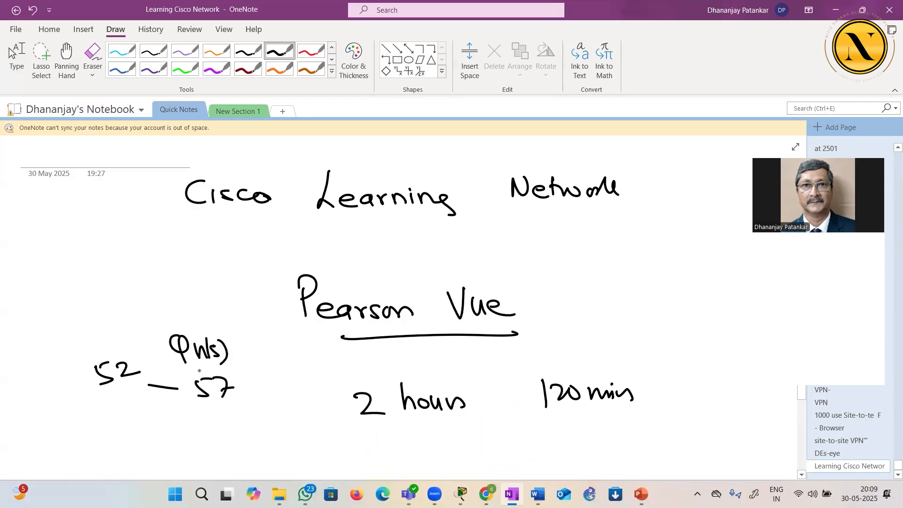
{"action": "left_click_drag", "start_coordinate": [200, 406], "coordinate": [238, 403]}
Handwrite "less practical" above the question range and link it to 57 with a curved line
{"action": "left_click_drag", "start_coordinate": [93, 249], "coordinate": [97, 272]}
{"action": "left_click_drag", "start_coordinate": [101, 267], "coordinate": [125, 269]}
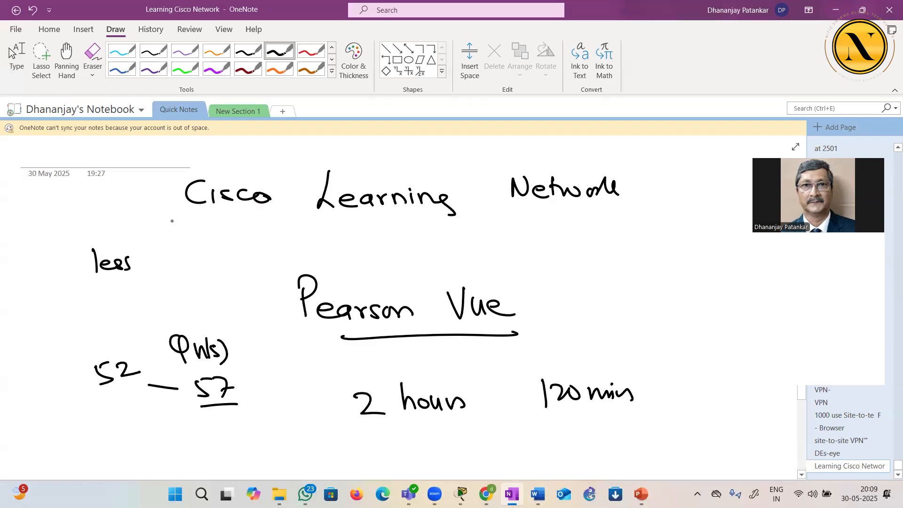
{"action": "mouse_move", "coordinate": [135, 270]}
{"action": "left_mouse_down"}
{"action": "mouse_move", "coordinate": [188, 275]}
{"action": "mouse_move", "coordinate": [222, 362]}
{"action": "left_mouse_up"}
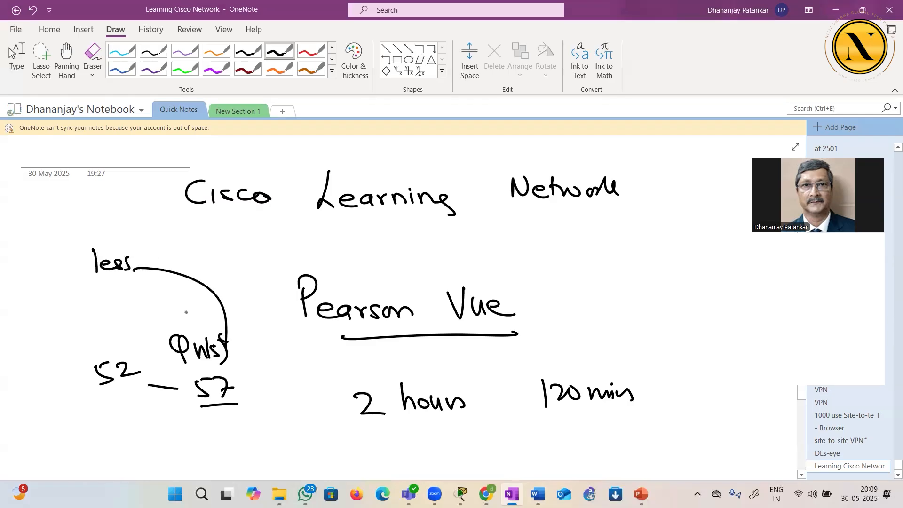
{"action": "mouse_move", "coordinate": [145, 256]}
{"action": "left_mouse_down"}
{"action": "mouse_move", "coordinate": [147, 270]}
{"action": "mouse_move", "coordinate": [166, 254]}
{"action": "mouse_move", "coordinate": [180, 261]}
{"action": "mouse_move", "coordinate": [193, 244]}
{"action": "mouse_move", "coordinate": [202, 259]}
{"action": "mouse_move", "coordinate": [215, 254]}
{"action": "mouse_move", "coordinate": [228, 233]}
{"action": "left_mouse_up"}
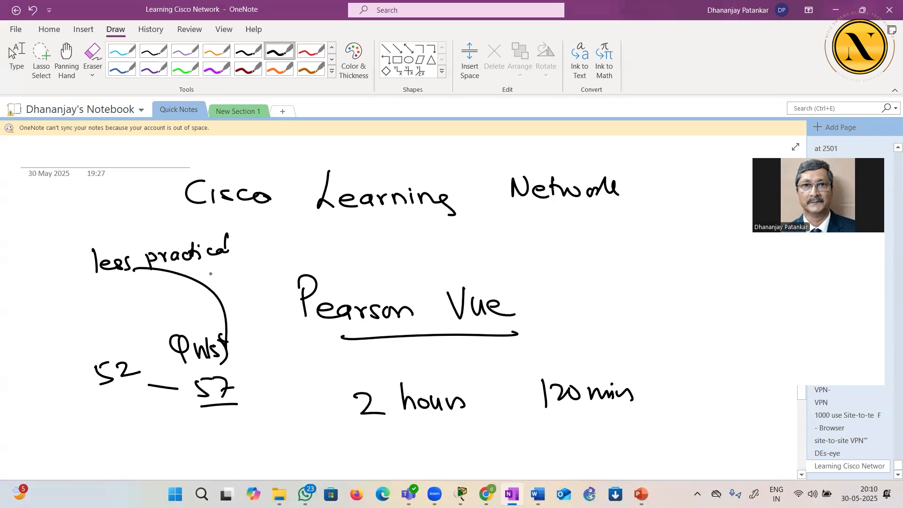
Circle the number 52 and handwrite "More Pract" above it
{"action": "mouse_move", "coordinate": [113, 363]}
{"action": "left_mouse_down"}
{"action": "mouse_move", "coordinate": [112, 352]}
{"action": "mouse_move", "coordinate": [88, 358]}
{"action": "left_mouse_up"}
{"action": "left_click_drag", "start_coordinate": [85, 396], "coordinate": [113, 350]}
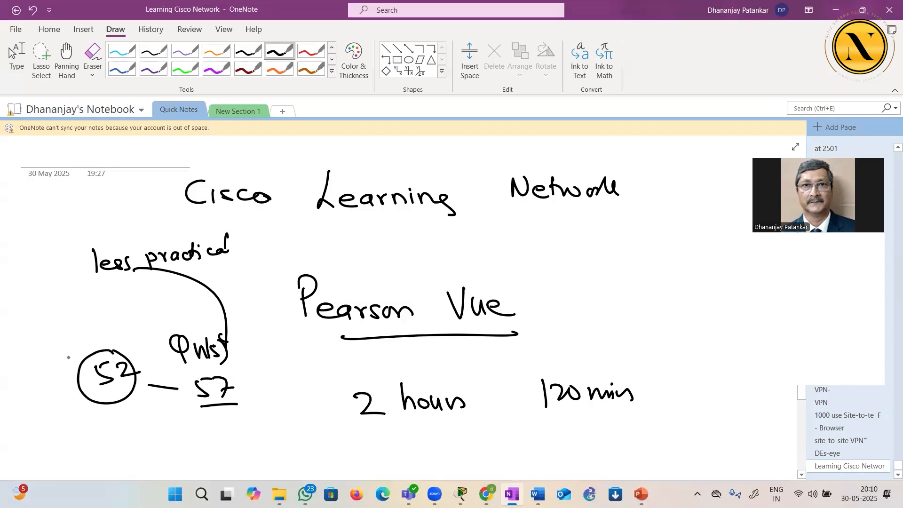
{"action": "mouse_move", "coordinate": [35, 363]}
{"action": "left_mouse_down"}
{"action": "mouse_move", "coordinate": [85, 352]}
{"action": "mouse_move", "coordinate": [87, 338]}
{"action": "mouse_move", "coordinate": [123, 329]}
{"action": "left_mouse_up"}
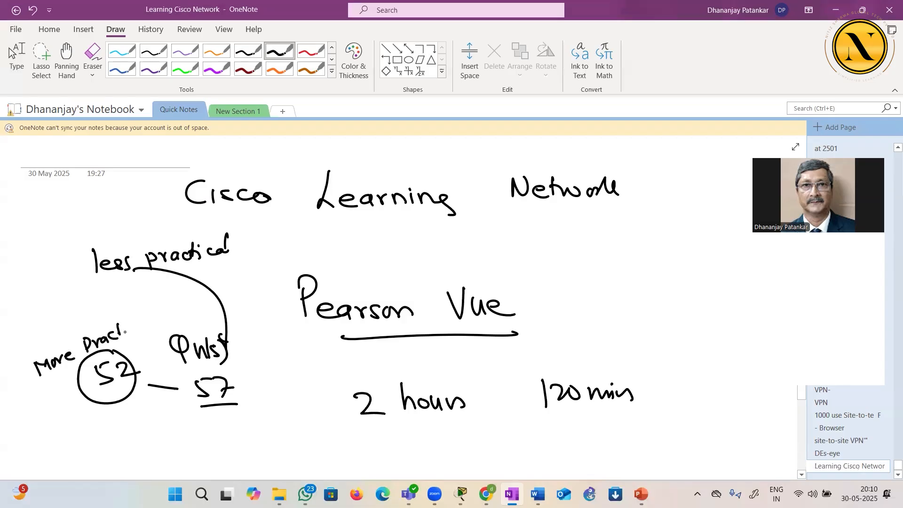
Underline the handwritten "Cisco Learning Network" heading and draw an arrow pointing to it
{"action": "left_click_drag", "start_coordinate": [239, 213], "coordinate": [568, 219]}
{"action": "left_click_drag", "start_coordinate": [101, 199], "coordinate": [161, 193]}
{"action": "mouse_move", "coordinate": [143, 185]}
{"action": "left_mouse_down"}
{"action": "mouse_move", "coordinate": [162, 193]}
{"action": "mouse_move", "coordinate": [151, 203]}
{"action": "left_mouse_up"}
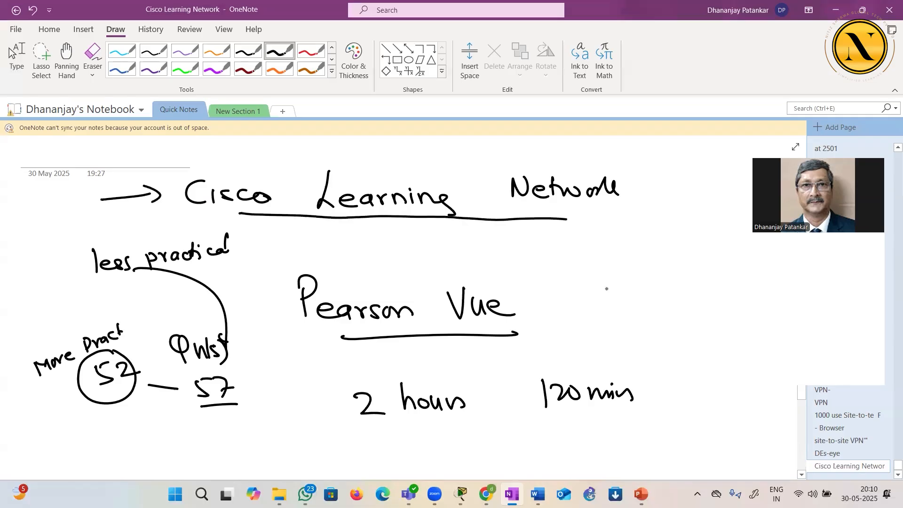
Handwrite the question types "Single choice" with option circles, "Multiple" with checkboxes, and "Drag & Drop" beside Pearson Vue
{"action": "mouse_move", "coordinate": [624, 215]}
{"action": "left_mouse_down"}
{"action": "mouse_move", "coordinate": [611, 229]}
{"action": "mouse_move", "coordinate": [645, 217]}
{"action": "mouse_move", "coordinate": [648, 230]}
{"action": "mouse_move", "coordinate": [663, 205]}
{"action": "left_mouse_up"}
{"action": "left_click", "coordinate": [630, 212]}
{"action": "left_click_drag", "start_coordinate": [661, 217], "coordinate": [705, 220]}
{"action": "left_click_drag", "start_coordinate": [710, 212], "coordinate": [733, 218]}
{"action": "left_click_drag", "start_coordinate": [735, 215], "coordinate": [741, 219]}
{"action": "left_click", "coordinate": [592, 225]}
{"action": "mouse_move", "coordinate": [593, 219]}
{"action": "left_mouse_down"}
{"action": "mouse_move", "coordinate": [593, 240]}
{"action": "mouse_move", "coordinate": [601, 236]}
{"action": "left_mouse_up"}
{"action": "mouse_move", "coordinate": [618, 270]}
{"action": "left_mouse_down"}
{"action": "mouse_move", "coordinate": [661, 252]}
{"action": "mouse_move", "coordinate": [689, 270]}
{"action": "mouse_move", "coordinate": [723, 260]}
{"action": "left_mouse_up"}
{"action": "mouse_move", "coordinate": [593, 281]}
{"action": "left_mouse_down"}
{"action": "mouse_move", "coordinate": [609, 280]}
{"action": "mouse_move", "coordinate": [611, 298]}
{"action": "mouse_move", "coordinate": [597, 310]}
{"action": "mouse_move", "coordinate": [606, 342]}
{"action": "mouse_move", "coordinate": [622, 336]}
{"action": "mouse_move", "coordinate": [635, 348]}
{"action": "mouse_move", "coordinate": [706, 324]}
{"action": "mouse_move", "coordinate": [711, 353]}
{"action": "left_mouse_up"}
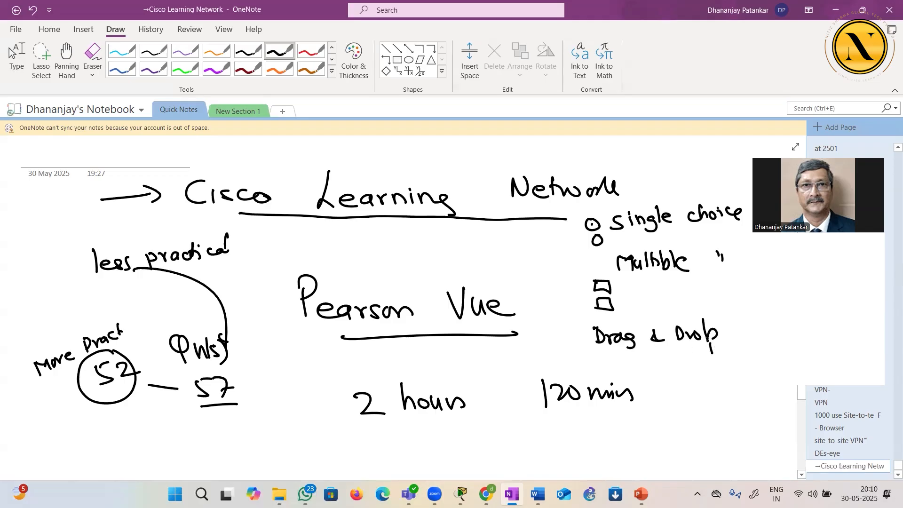
Add "Simlet" and "Testlet" to the handwritten question types, each marked with a small arrow
{"action": "mouse_move", "coordinate": [608, 357]}
{"action": "left_mouse_down"}
{"action": "mouse_move", "coordinate": [606, 366]}
{"action": "mouse_move", "coordinate": [619, 367]}
{"action": "mouse_move", "coordinate": [660, 356]}
{"action": "mouse_move", "coordinate": [661, 367]}
{"action": "left_mouse_up"}
{"action": "left_click_drag", "start_coordinate": [658, 360], "coordinate": [676, 357]}
{"action": "left_click_drag", "start_coordinate": [644, 401], "coordinate": [667, 400]}
{"action": "mouse_move", "coordinate": [655, 401]}
{"action": "left_mouse_down"}
{"action": "mouse_move", "coordinate": [655, 420]}
{"action": "mouse_move", "coordinate": [689, 422]}
{"action": "mouse_move", "coordinate": [702, 408]}
{"action": "left_mouse_up"}
{"action": "left_click_drag", "start_coordinate": [702, 398], "coordinate": [701, 420]}
{"action": "left_click_drag", "start_coordinate": [702, 415], "coordinate": [715, 421]}
{"action": "left_click_drag", "start_coordinate": [713, 412], "coordinate": [732, 410]}
{"action": "left_click_drag", "start_coordinate": [583, 361], "coordinate": [600, 365]}
{"action": "left_click_drag", "start_coordinate": [621, 410], "coordinate": [638, 413]}
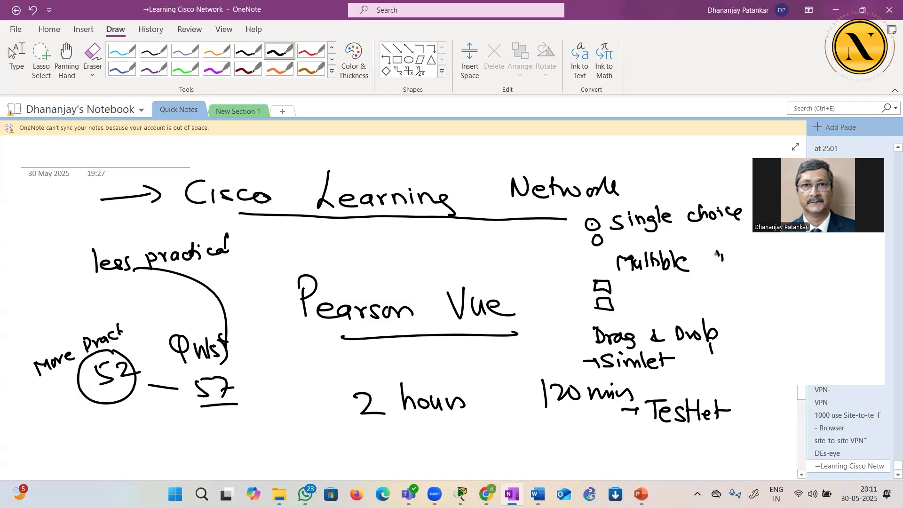
Number the five handwritten question types with circled numbers 1 to 5
{"action": "mouse_move", "coordinate": [575, 221]}
{"action": "left_mouse_down"}
{"action": "mouse_move", "coordinate": [572, 235]}
{"action": "mouse_move", "coordinate": [571, 214]}
{"action": "left_mouse_up"}
{"action": "mouse_move", "coordinate": [580, 265]}
{"action": "left_mouse_down"}
{"action": "mouse_move", "coordinate": [589, 273]}
{"action": "mouse_move", "coordinate": [583, 259]}
{"action": "left_mouse_up"}
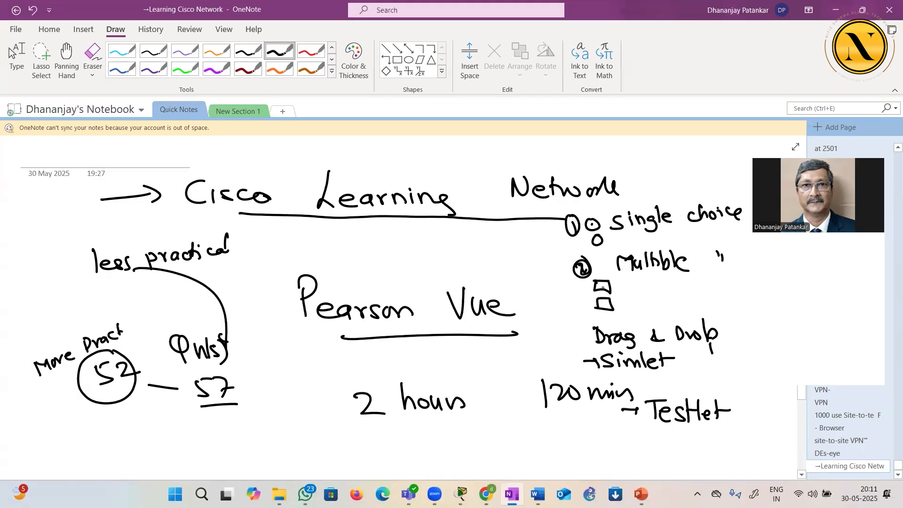
{"action": "mouse_move", "coordinate": [576, 334]}
{"action": "left_mouse_down"}
{"action": "mouse_move", "coordinate": [578, 349]}
{"action": "mouse_move", "coordinate": [582, 330]}
{"action": "left_mouse_up"}
{"action": "left_click_drag", "start_coordinate": [563, 359], "coordinate": [561, 375]}
{"action": "mouse_move", "coordinate": [566, 366]}
{"action": "left_mouse_down"}
{"action": "mouse_move", "coordinate": [573, 374]}
{"action": "mouse_move", "coordinate": [568, 358]}
{"action": "left_mouse_up"}
{"action": "left_click_drag", "start_coordinate": [609, 414], "coordinate": [600, 426]}
{"action": "left_click_drag", "start_coordinate": [611, 404], "coordinate": [611, 406]}
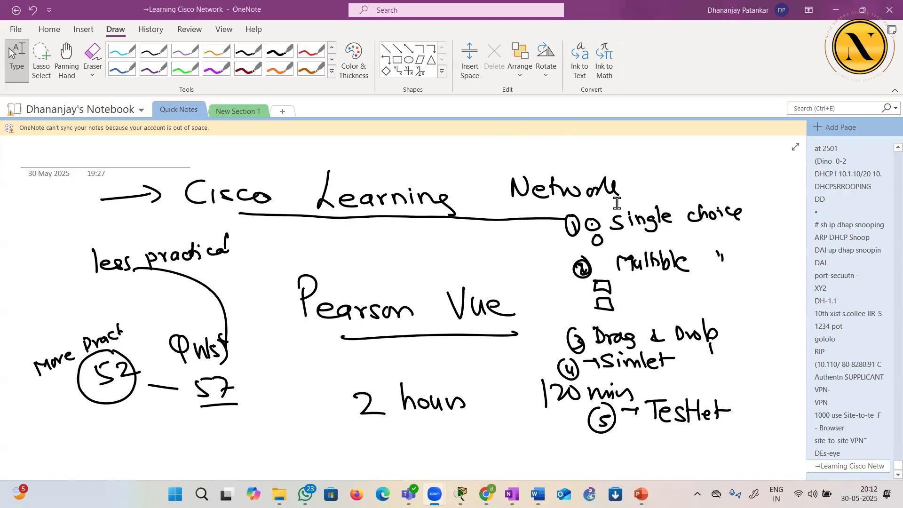
Switch to the DHCP lab in Cisco Packet Tracer and move Server0 above Switch0
{"action": "left_click", "coordinate": [835, 4]}
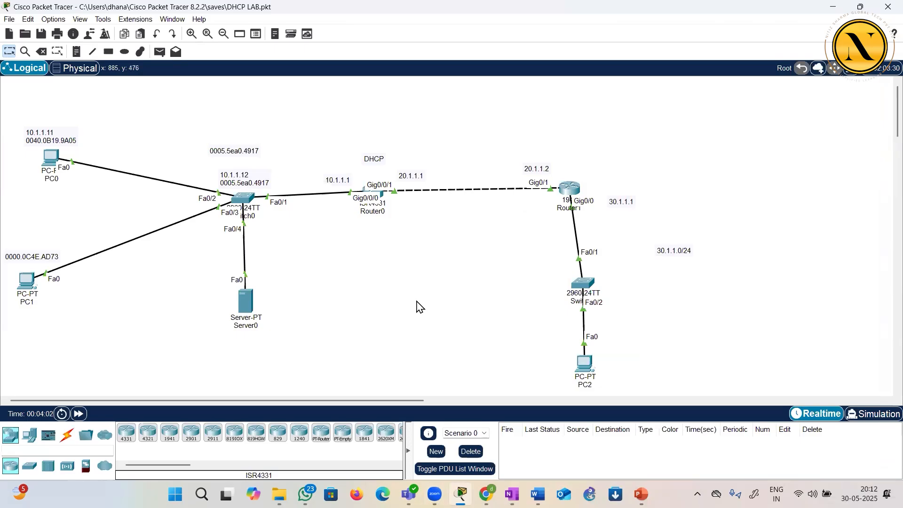
{"action": "left_click_drag", "start_coordinate": [252, 303], "coordinate": [244, 101]}
{"action": "left_click", "coordinate": [265, 100]}
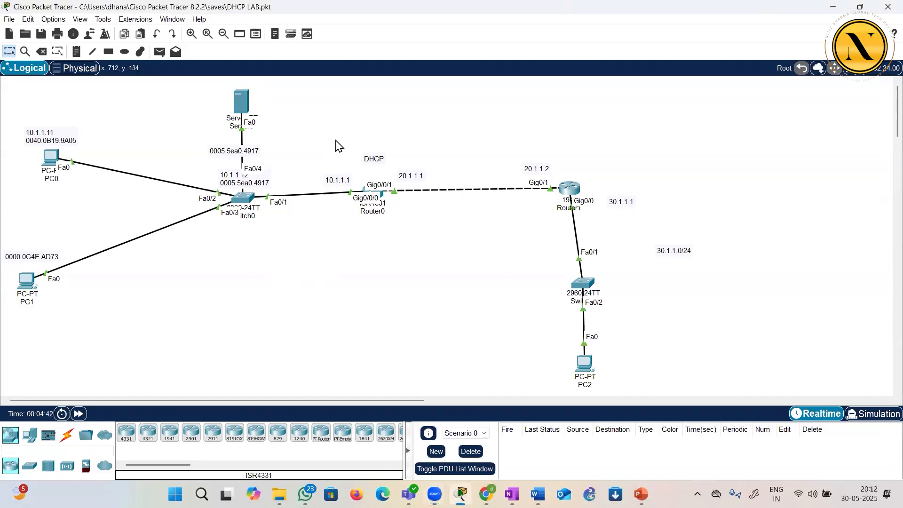
Place a new Server-PT, a 2960-24TT switch and a PC-PT in the empty area below the existing topology
{"action": "left_click", "coordinate": [30, 437]}
{"action": "left_click", "coordinate": [168, 434]}
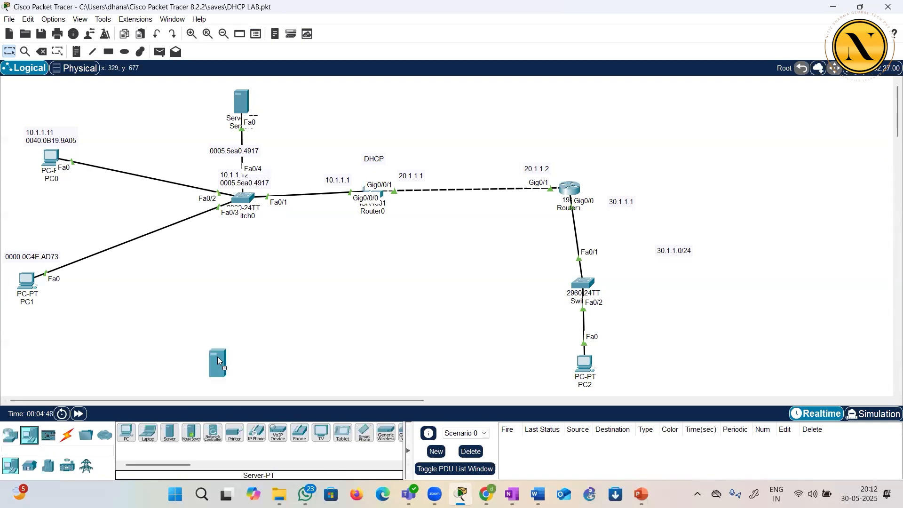
{"action": "left_click", "coordinate": [293, 269]}
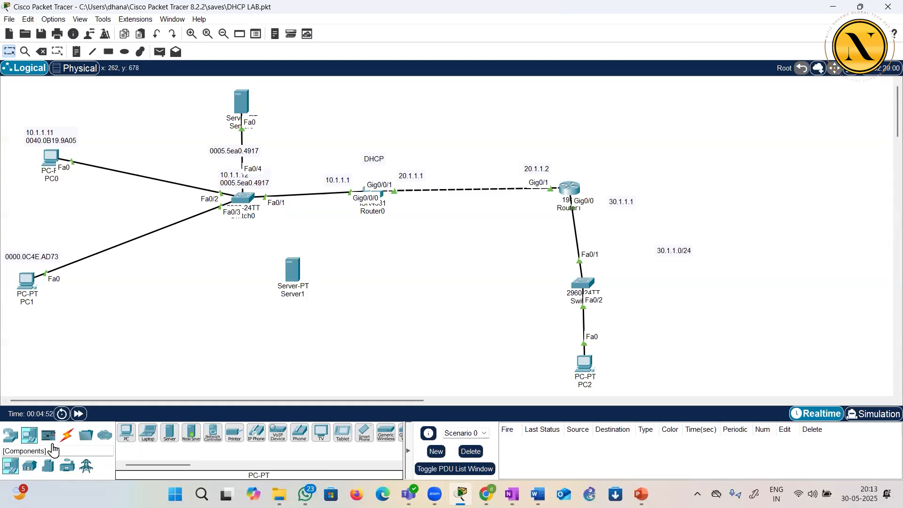
{"action": "left_click", "coordinate": [10, 438]}
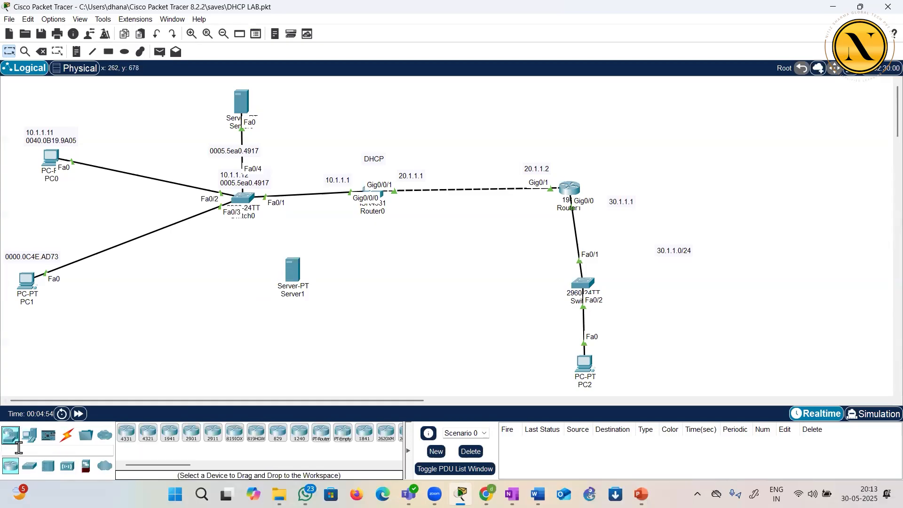
{"action": "left_click", "coordinate": [29, 470]}
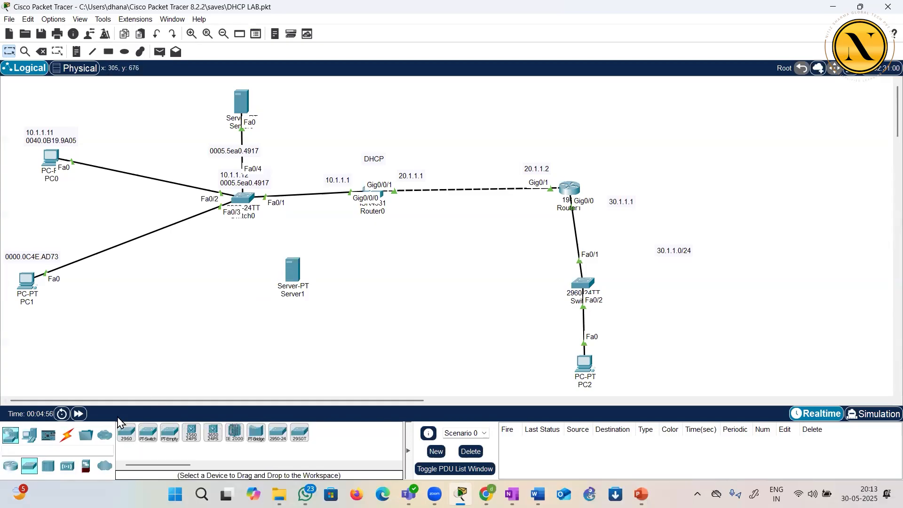
{"action": "left_click", "coordinate": [127, 432]}
{"action": "left_click", "coordinate": [297, 346]}
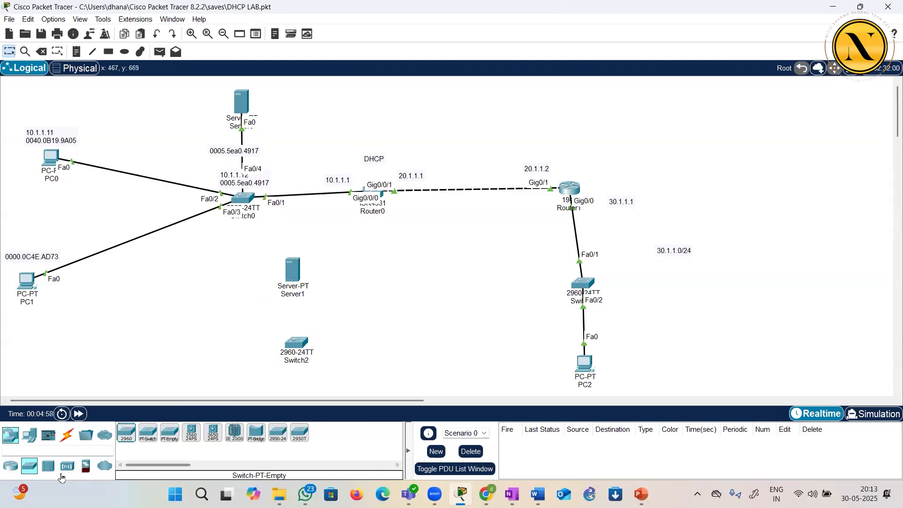
{"action": "left_click", "coordinate": [29, 436]}
{"action": "left_click", "coordinate": [126, 433]}
{"action": "left_click", "coordinate": [368, 361]}
Arrange Server1, Switch2 and PC3 in a row below the existing topology, with the switch in the middle
{"action": "left_click_drag", "start_coordinate": [293, 271], "coordinate": [198, 316]}
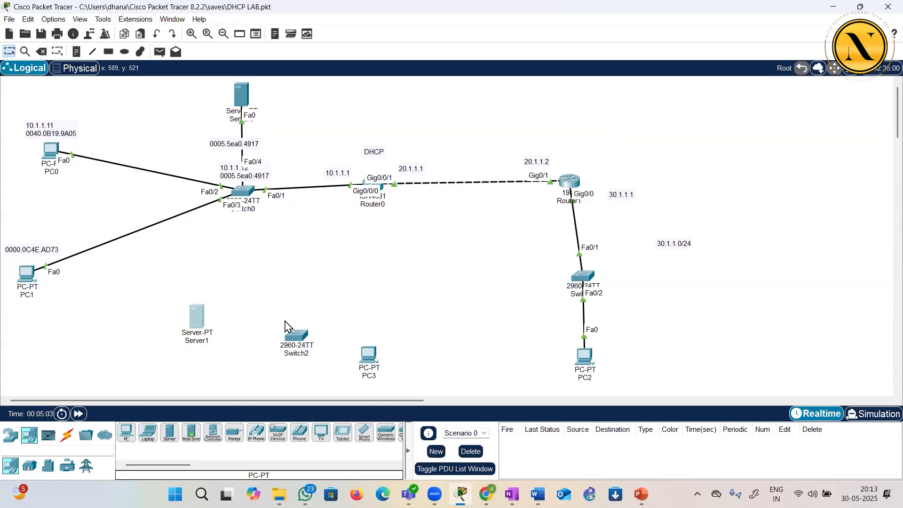
{"action": "left_click_drag", "start_coordinate": [296, 336], "coordinate": [298, 308]}
{"action": "left_click_drag", "start_coordinate": [357, 351], "coordinate": [369, 298]}
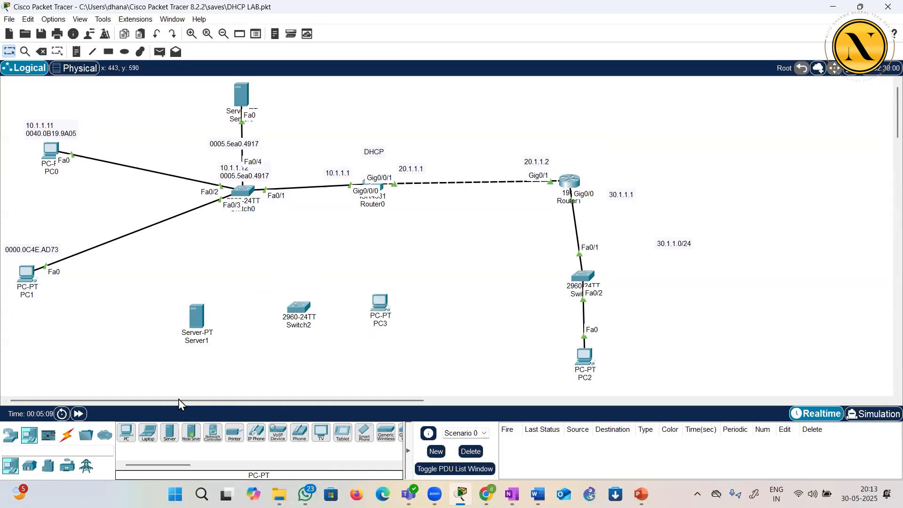
Connect Server1 to Switch2 and Switch2 to PC3 using automatically chosen cables
{"action": "left_click", "coordinate": [67, 435]}
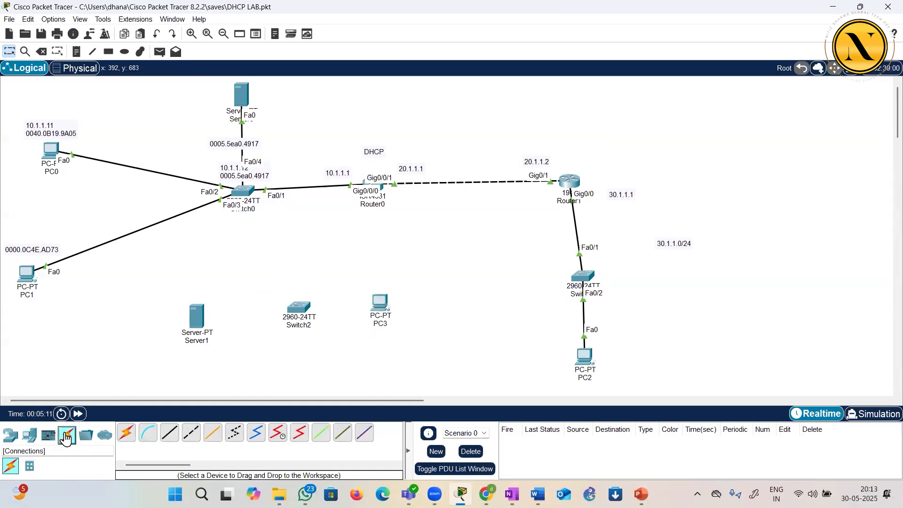
{"action": "left_click", "coordinate": [126, 432]}
{"action": "left_click", "coordinate": [200, 320]}
{"action": "left_click", "coordinate": [299, 313]}
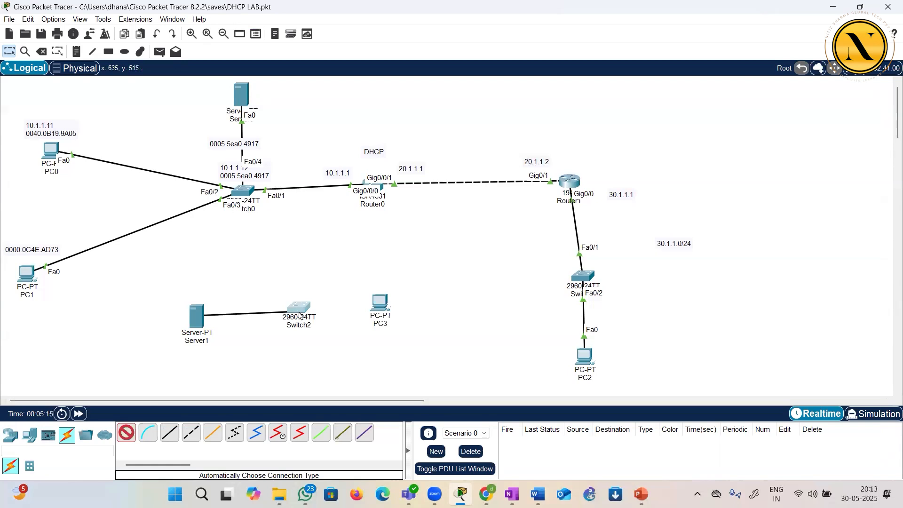
{"action": "left_click", "coordinate": [126, 432]}
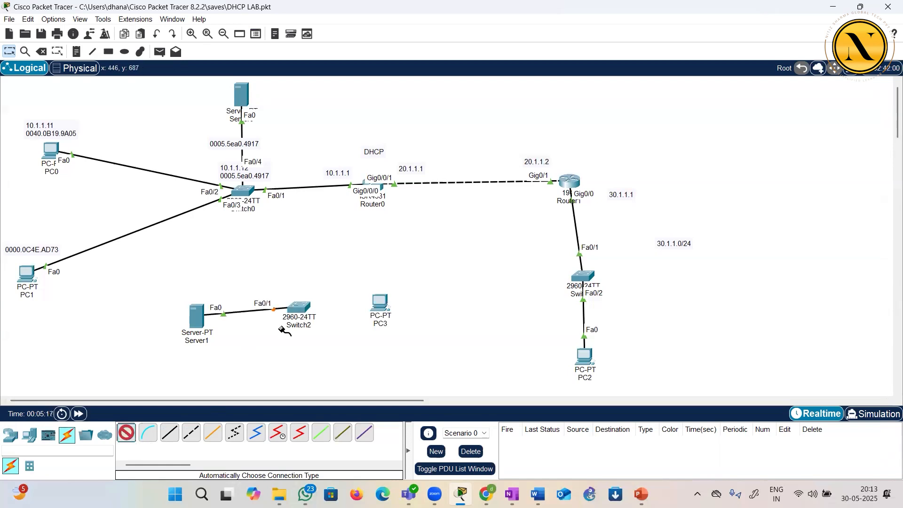
{"action": "left_click", "coordinate": [299, 309]}
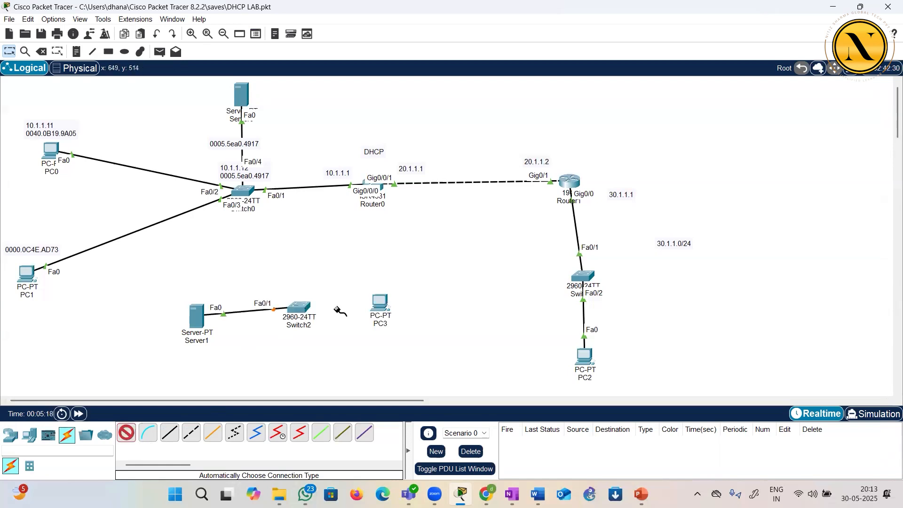
{"action": "left_click", "coordinate": [379, 299]}
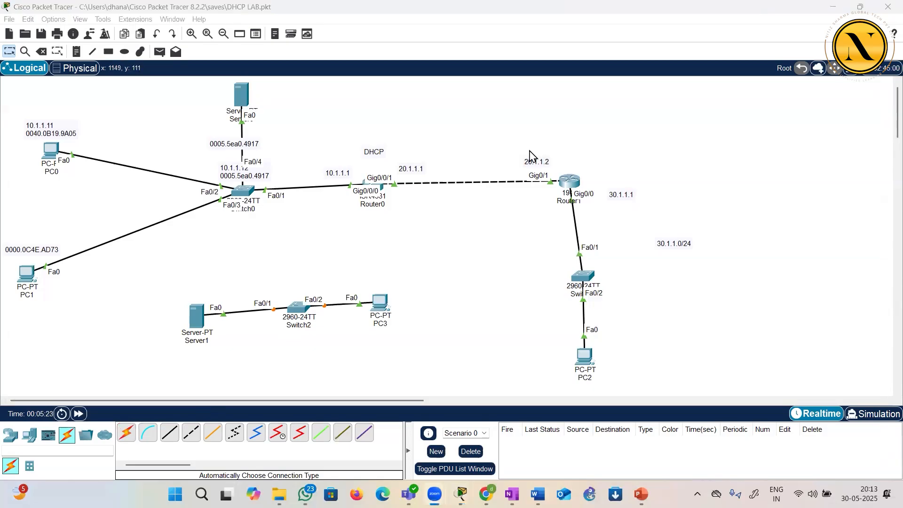
{"action": "left_click", "coordinate": [225, 265]}
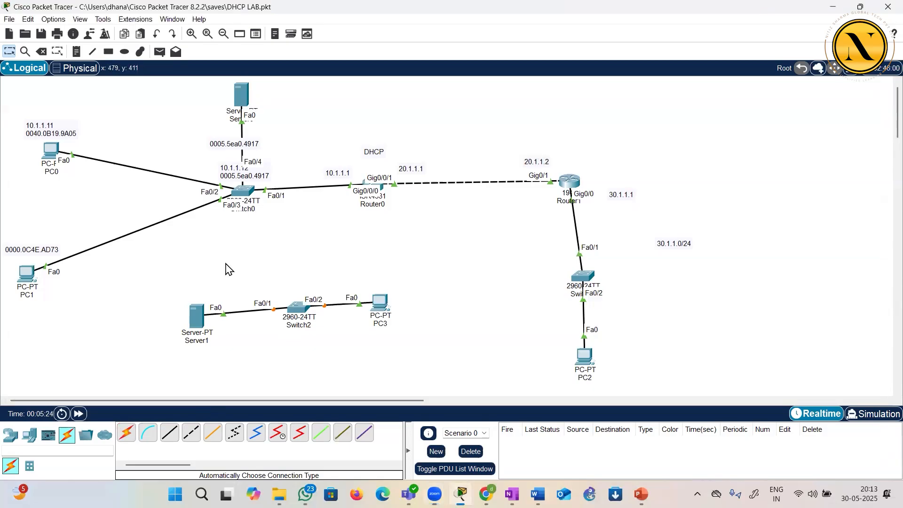
Set PC3's IP configuration to DHCP and minimize its window
{"action": "left_click", "coordinate": [382, 305]}
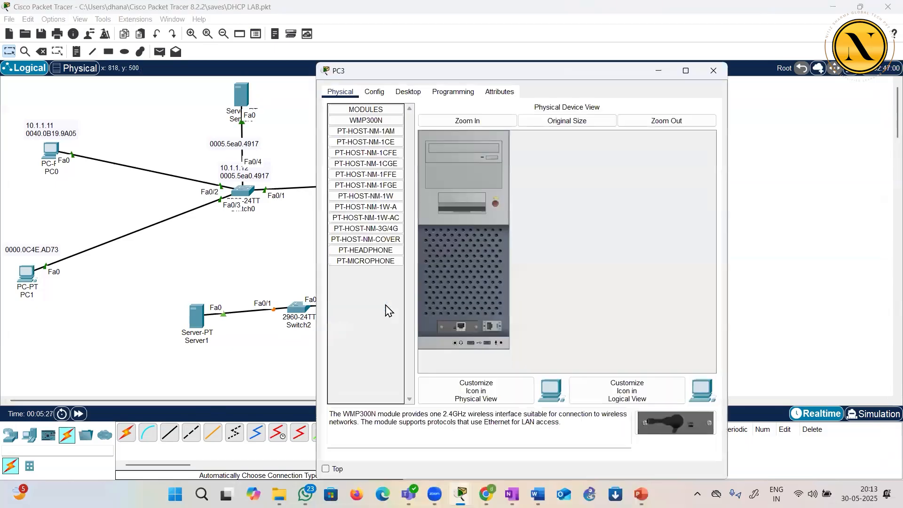
{"action": "left_click", "coordinate": [408, 92]}
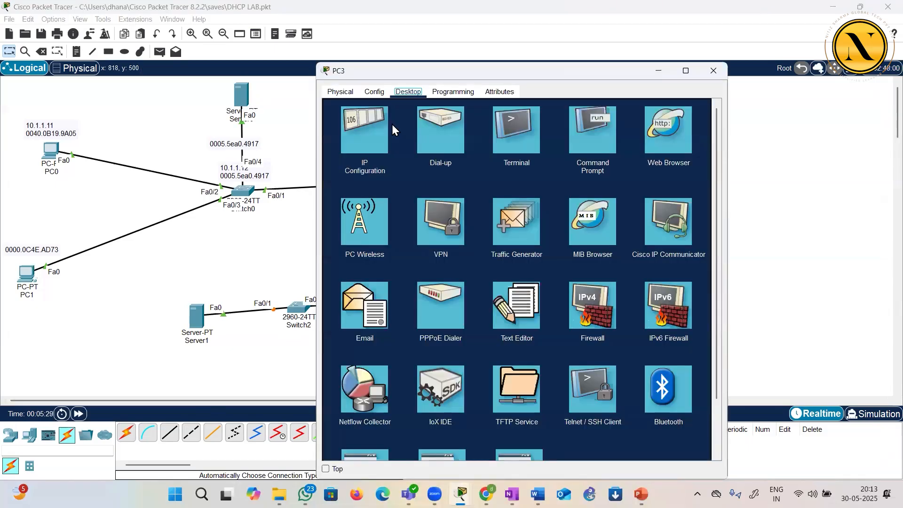
{"action": "left_click", "coordinate": [382, 135]}
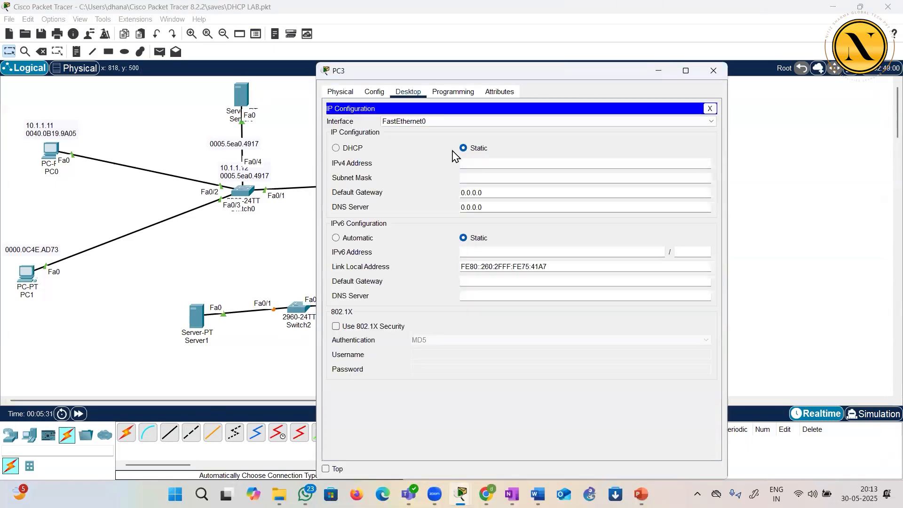
{"action": "left_click", "coordinate": [337, 149]}
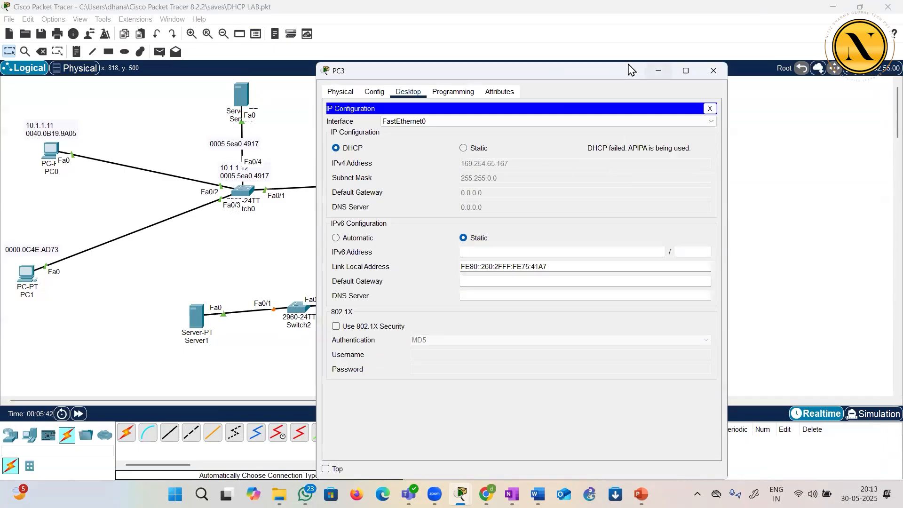
{"action": "left_click", "coordinate": [657, 70]}
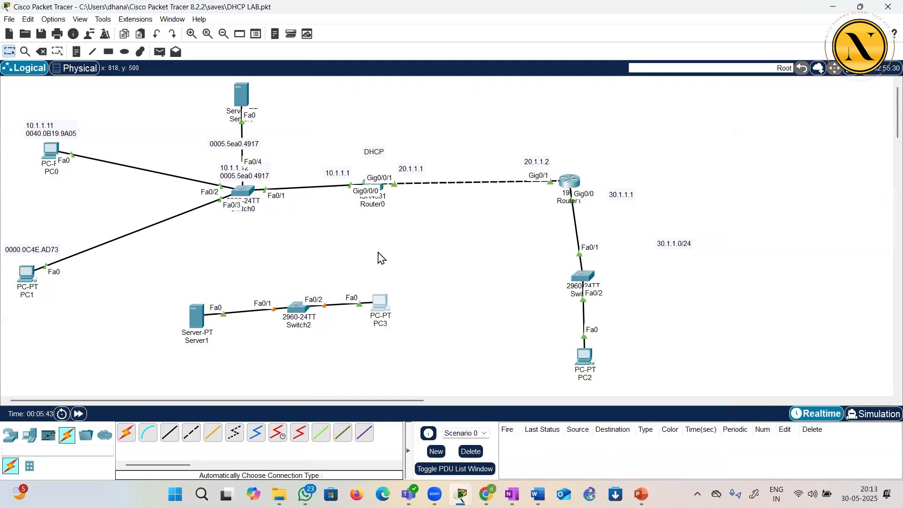
Give Server1 the static IPv4 address 10.1.1.5 with subnet mask 255.0.0.0 and default gateway 10.1.1.1
{"action": "left_click", "coordinate": [197, 323]}
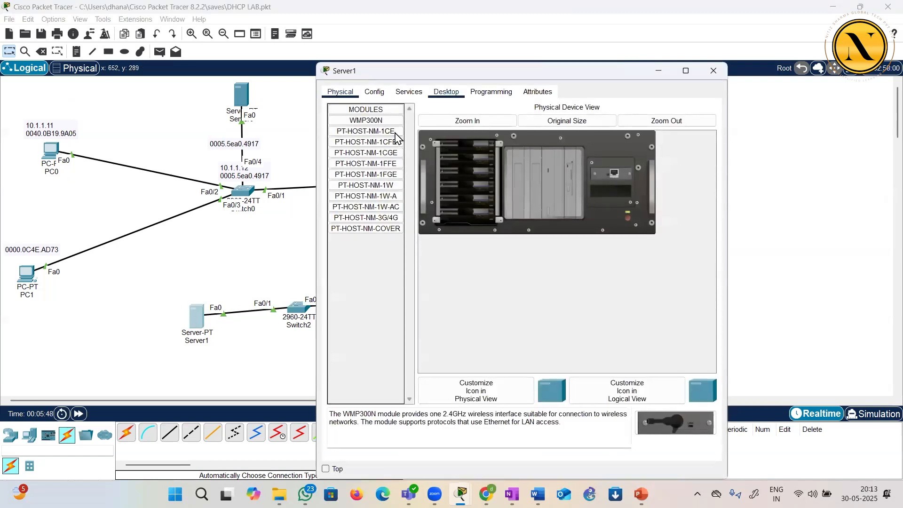
{"action": "left_click", "coordinate": [446, 92]}
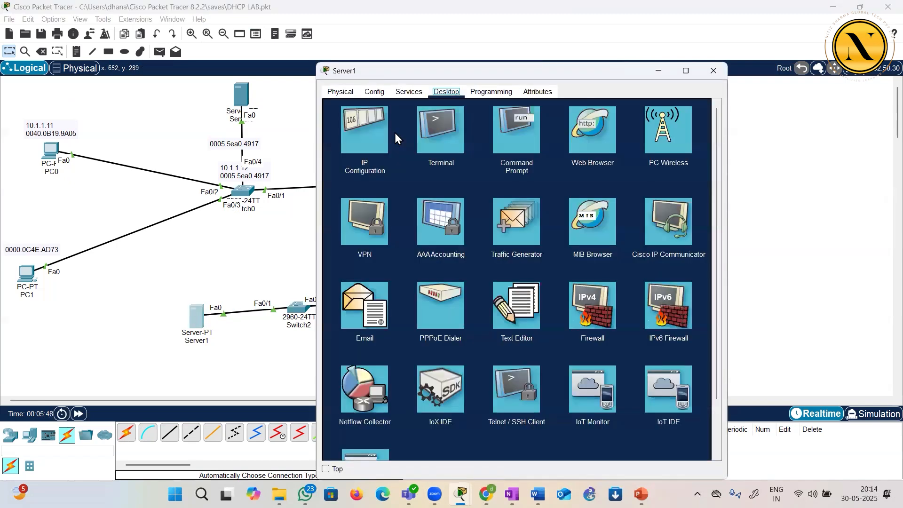
{"action": "left_click", "coordinate": [359, 139]}
{"action": "left_click", "coordinate": [469, 150]}
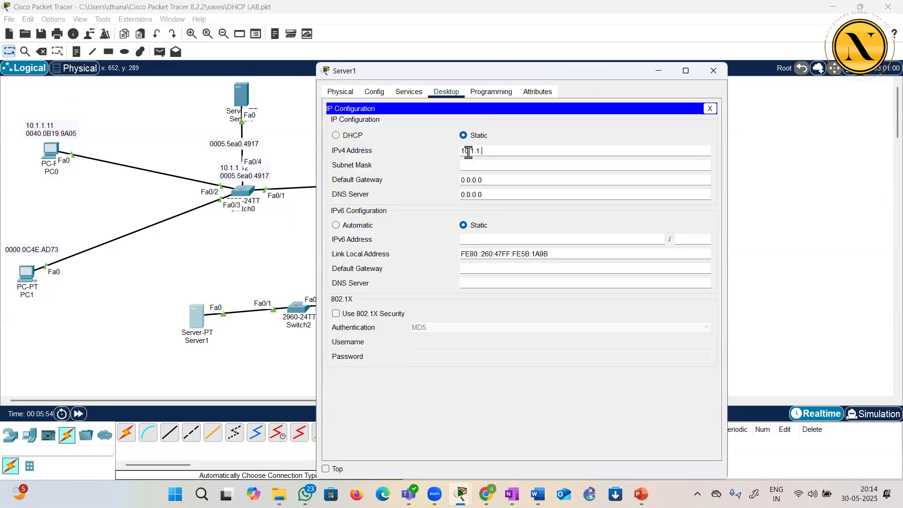
{"action": "key", "text": "Tab"}
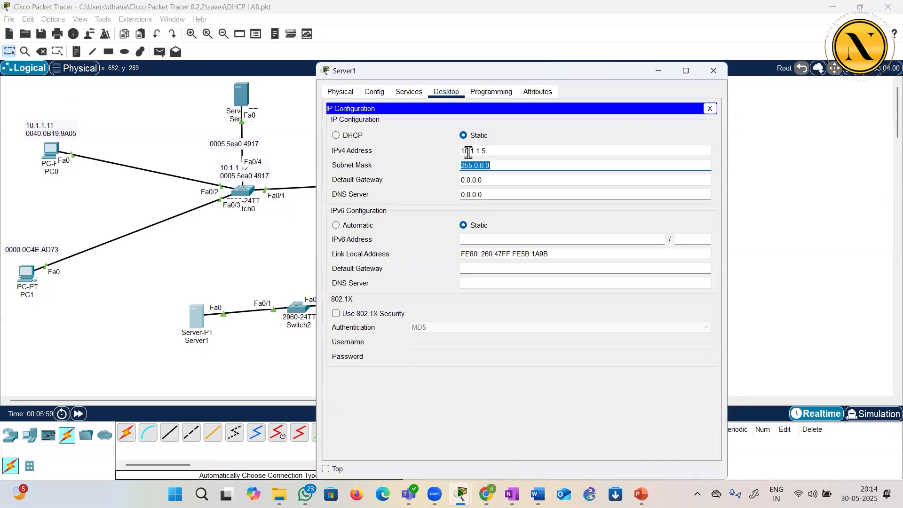
{"action": "key", "text": "Tab"}
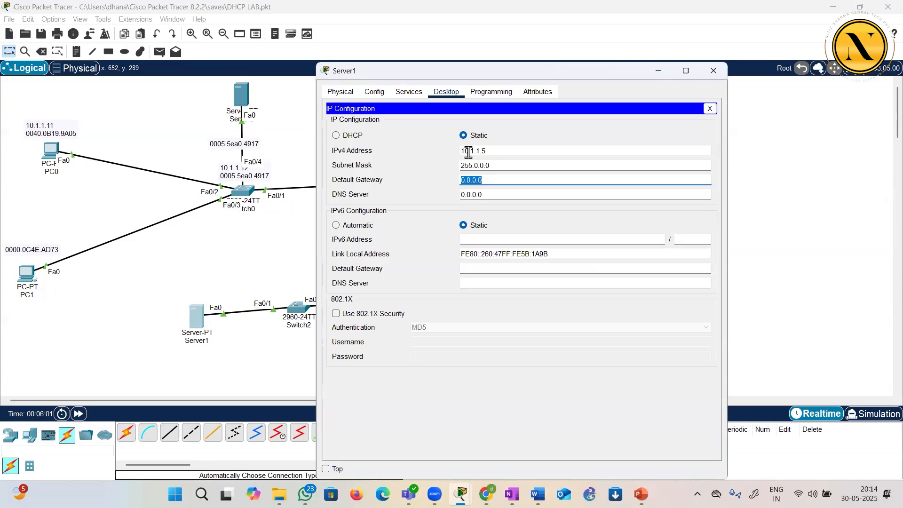
{"action": "type", "text": "1"}
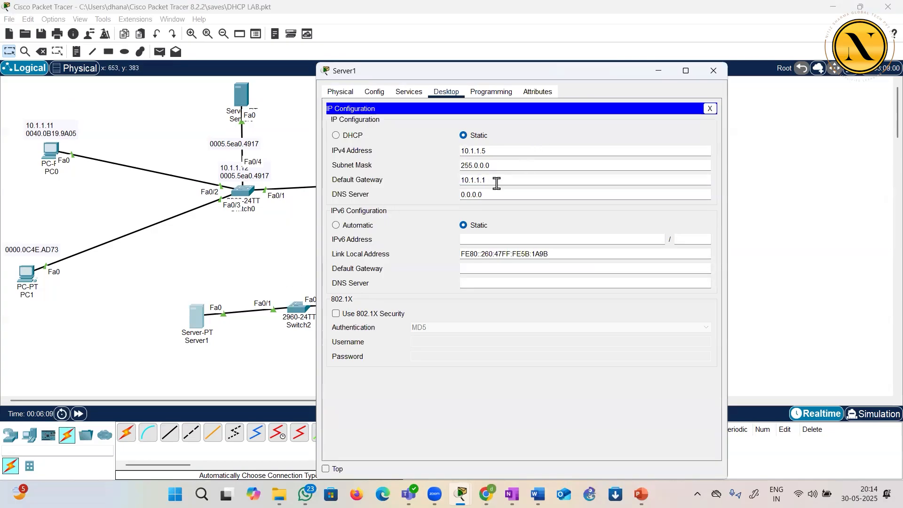
{"action": "left_click", "coordinate": [434, 186]}
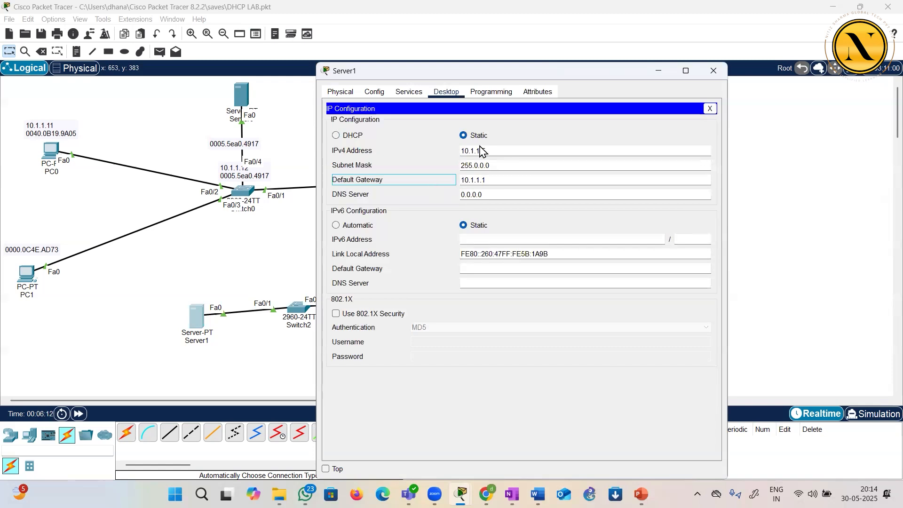
Turn on the DHCP service on Server1's FastEthernet0 interface and minimize the server's window
{"action": "left_click", "coordinate": [409, 92]}
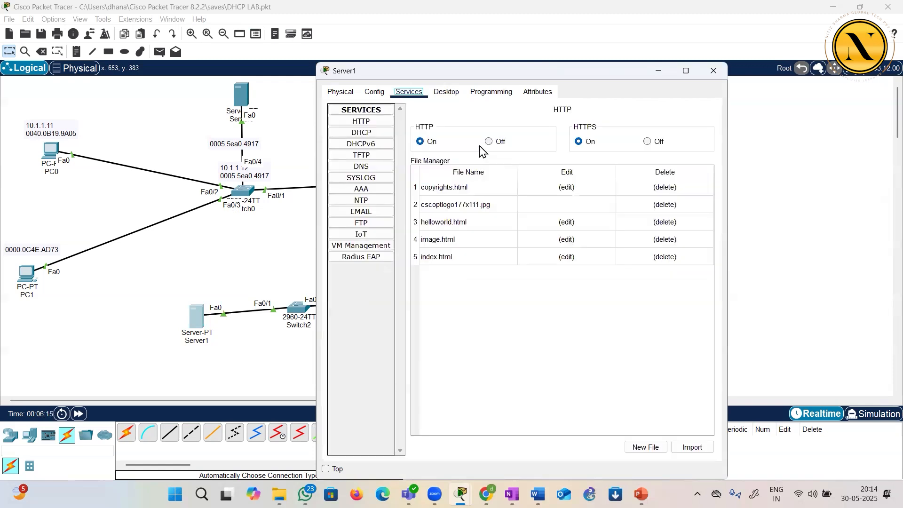
{"action": "key", "text": "super+Up"}
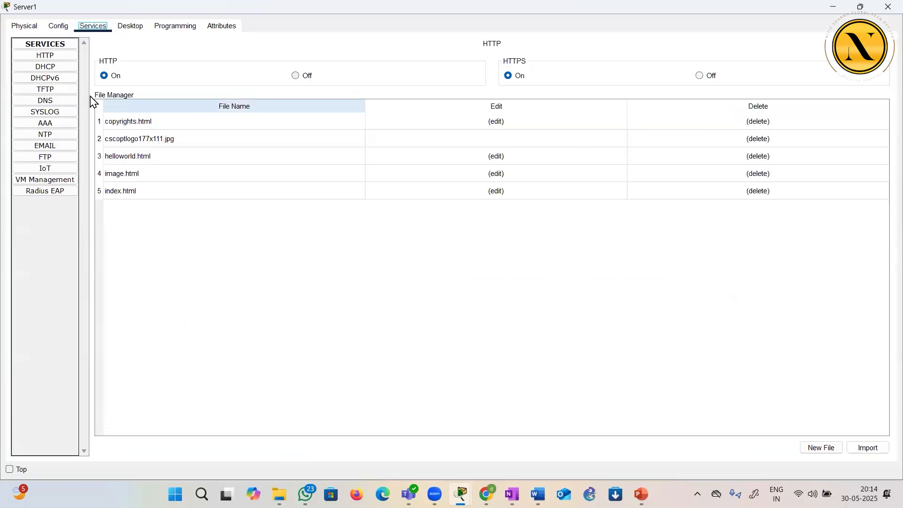
{"action": "left_click", "coordinate": [48, 71]}
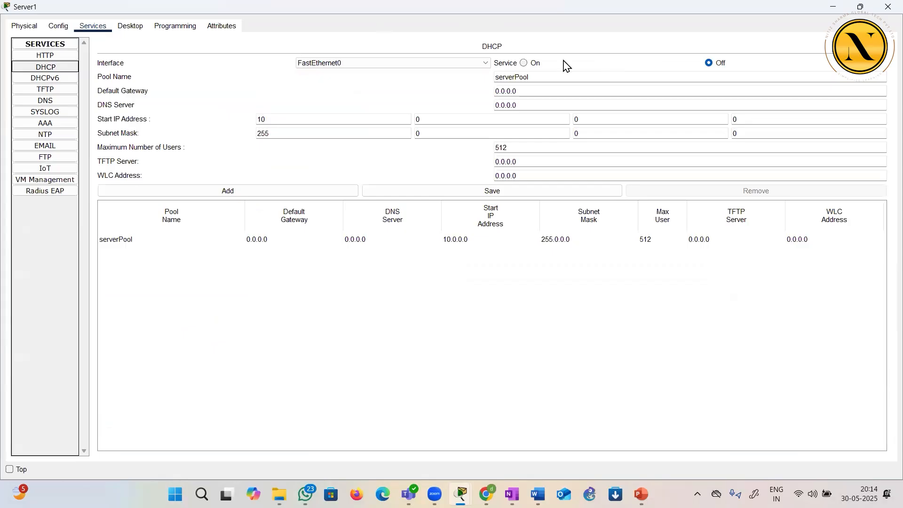
{"action": "left_click", "coordinate": [524, 63]}
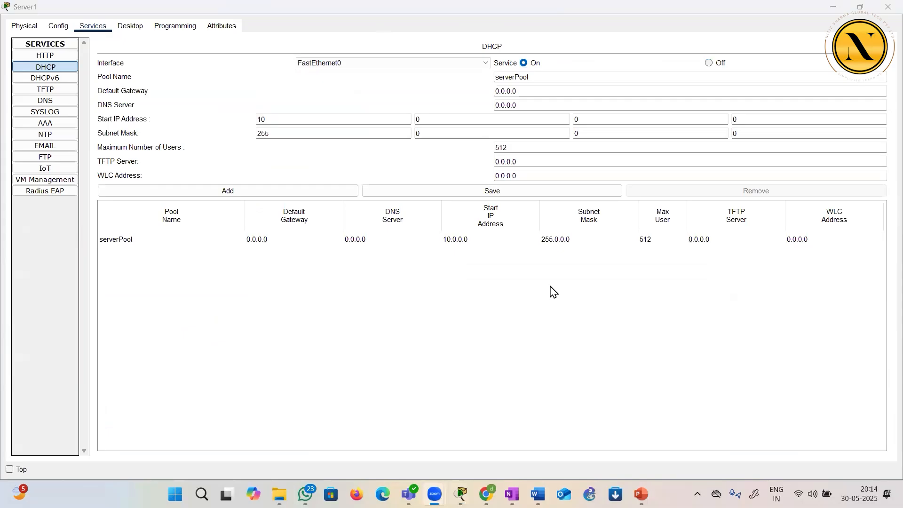
{"action": "left_click", "coordinate": [534, 287]}
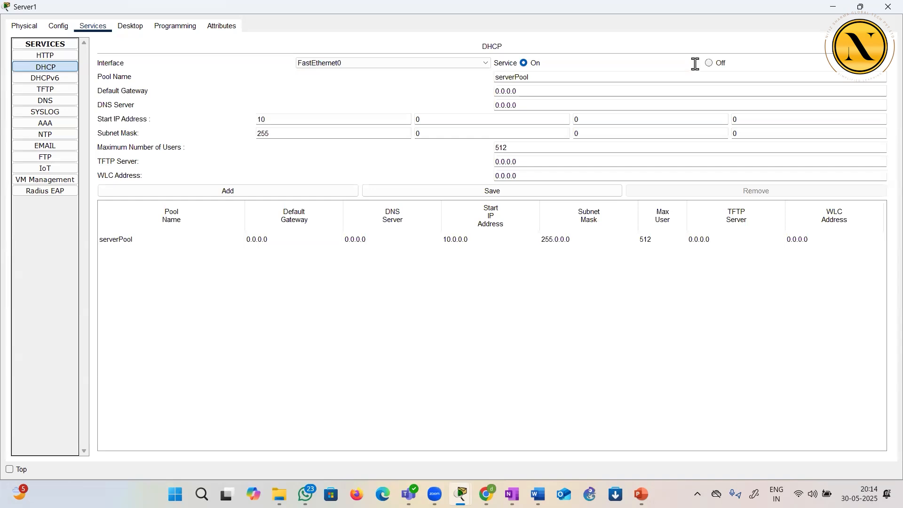
{"action": "left_click", "coordinate": [832, 9]}
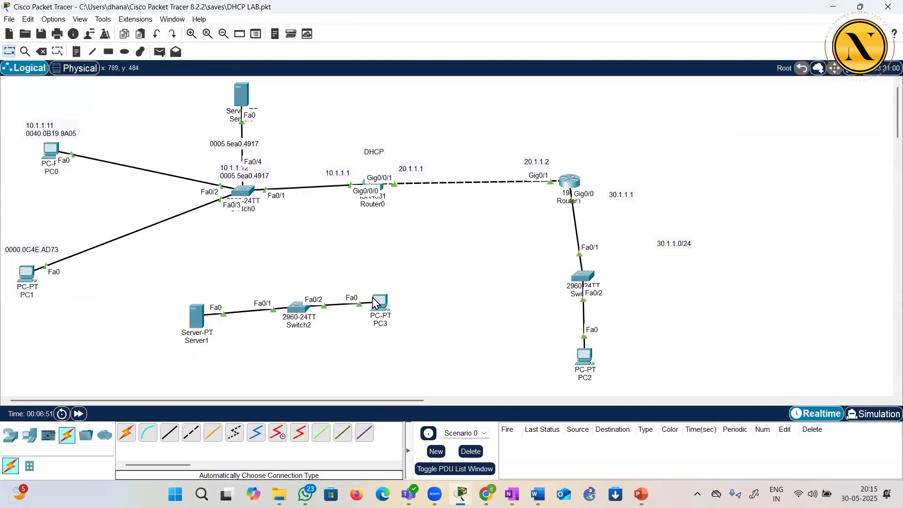
Move PC3 slightly farther away from Switch2 in the workspace
{"action": "left_click_drag", "start_coordinate": [385, 307], "coordinate": [401, 306]}
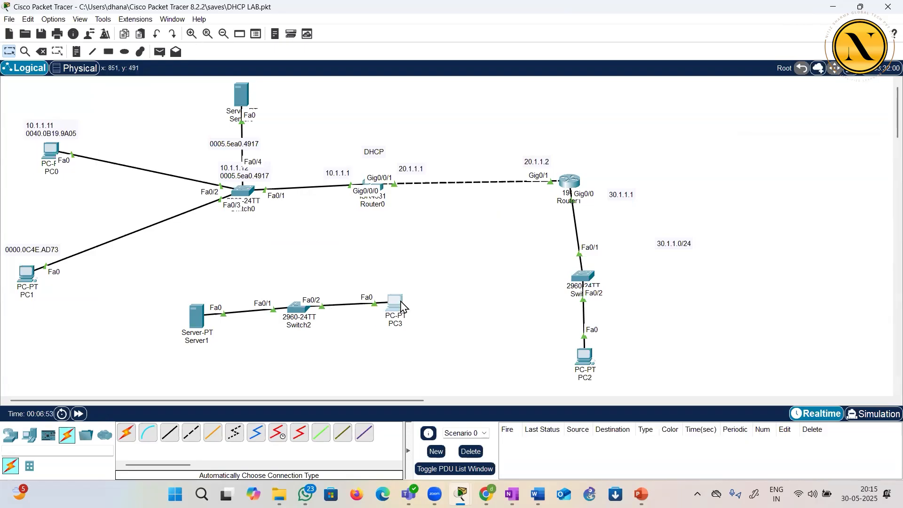
{"action": "left_click", "coordinate": [30, 436]}
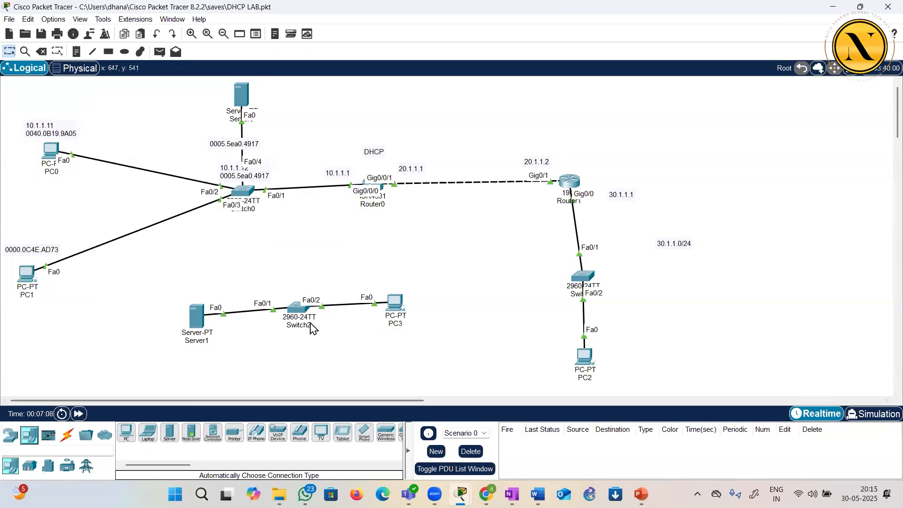
{"action": "left_click", "coordinate": [11, 434]}
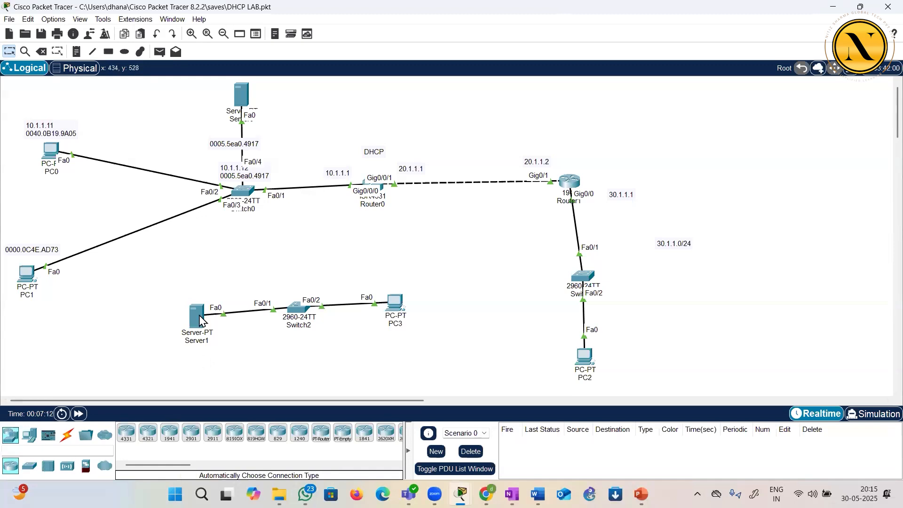
Check PC3's IP configuration, switch it to Static and back to DHCP to request an address again, and close its window
{"action": "left_click", "coordinate": [395, 305]}
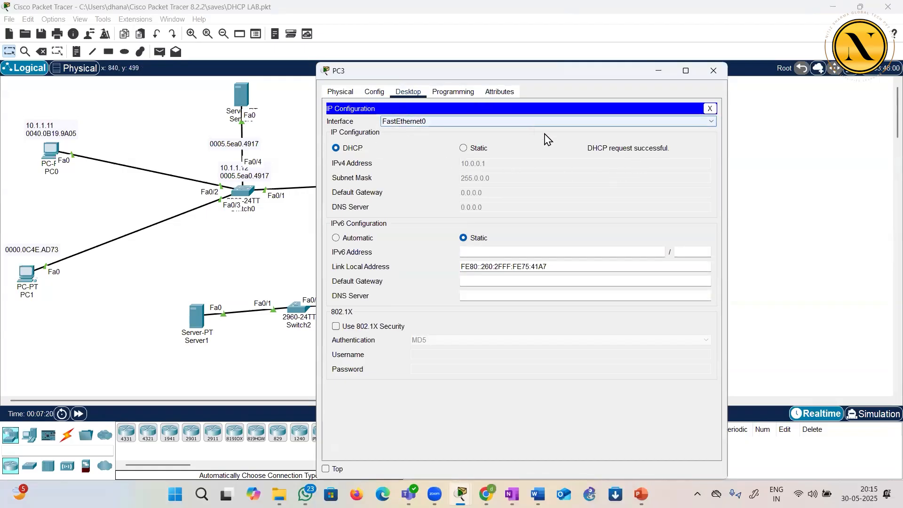
{"action": "left_click", "coordinate": [713, 72]}
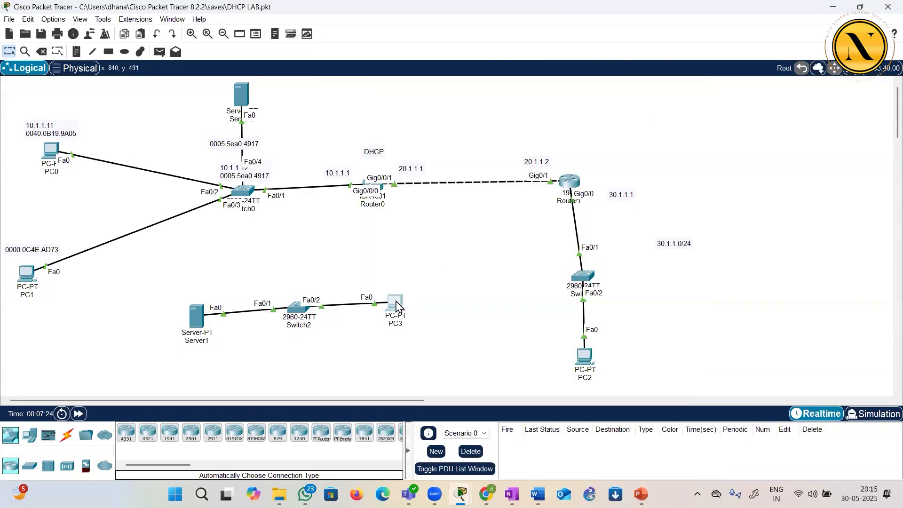
{"action": "left_click", "coordinate": [396, 304]}
{"action": "left_click", "coordinate": [368, 172]}
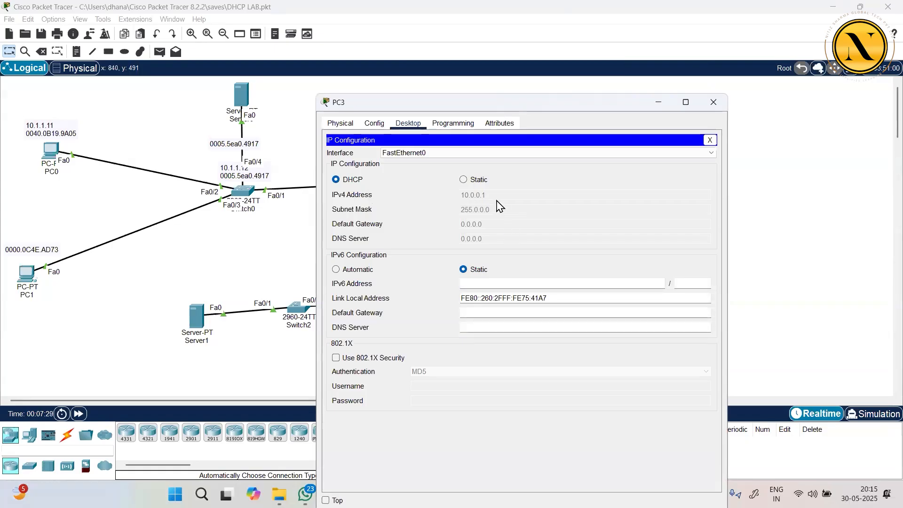
{"action": "left_click", "coordinate": [464, 180]}
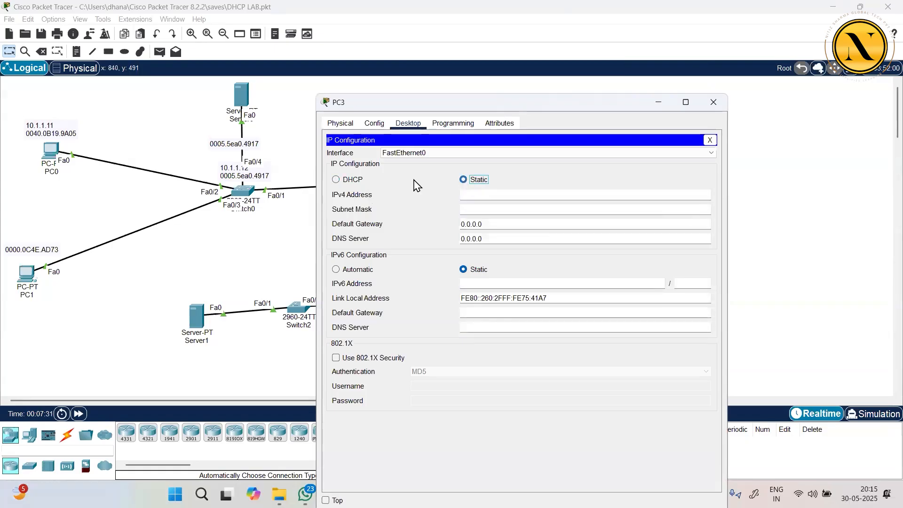
{"action": "left_click", "coordinate": [337, 181]}
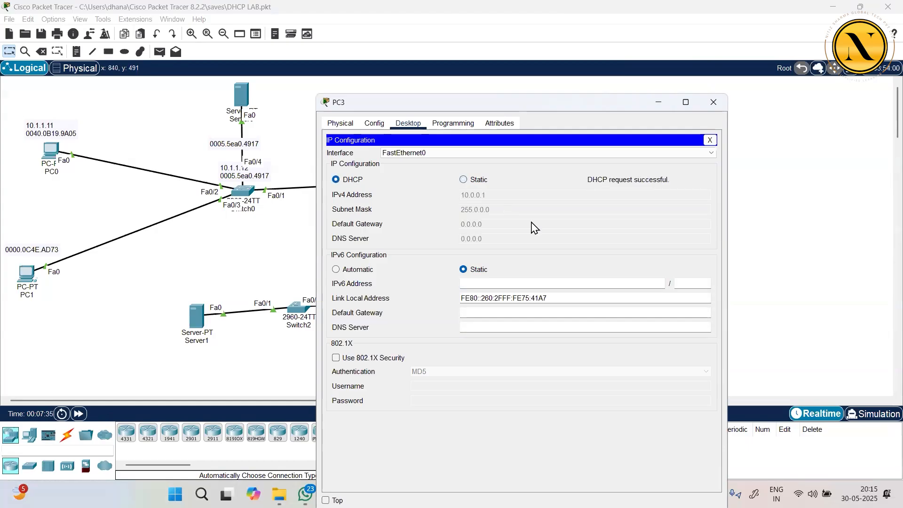
{"action": "left_click", "coordinate": [709, 140]}
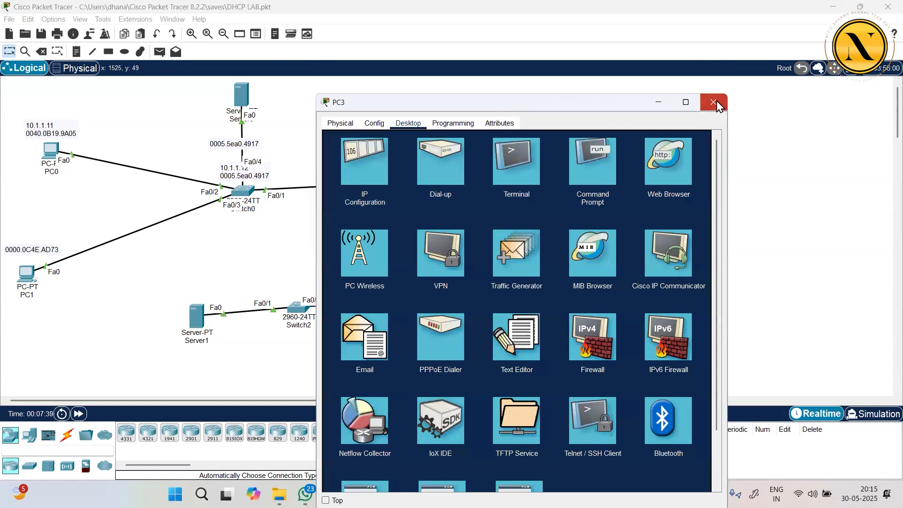
{"action": "left_click", "coordinate": [714, 103]}
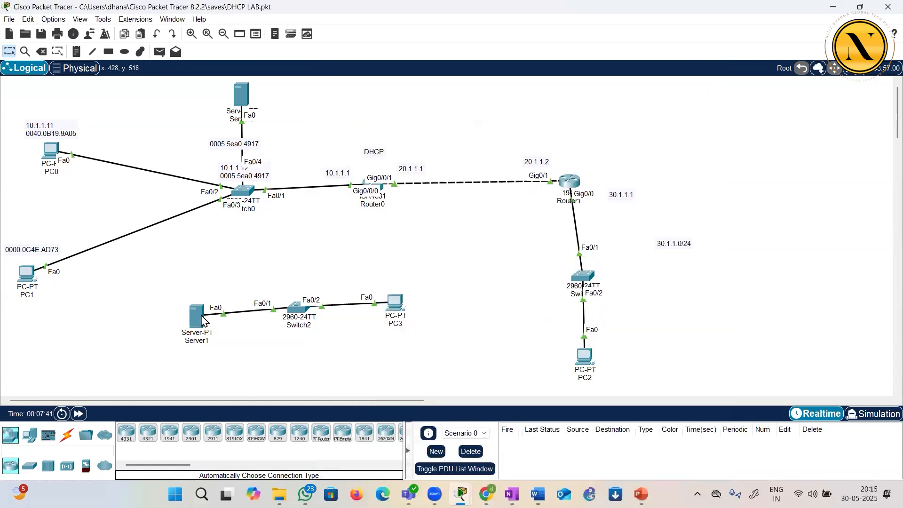
In Server1's DHCP serverPool, set the default gateway to 10.1.1.1 and the DNS server to 8.8.8.8
{"action": "left_click", "coordinate": [201, 321]}
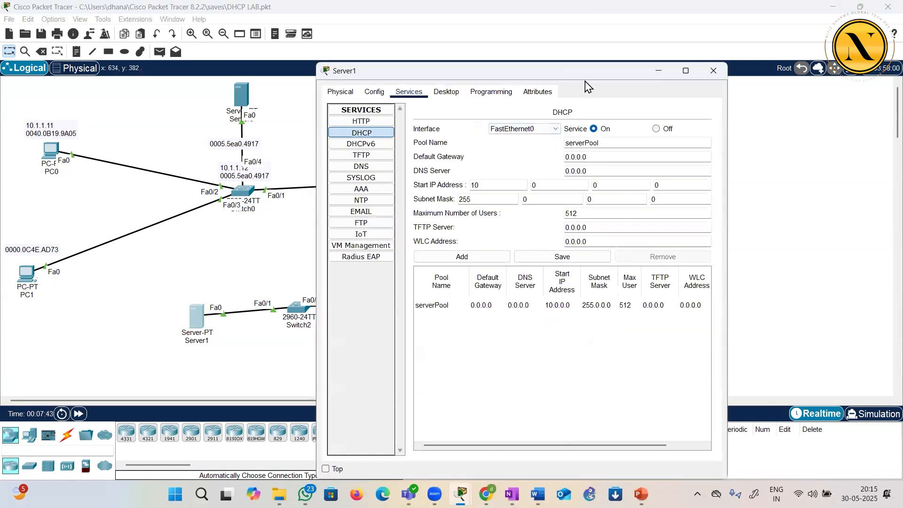
{"action": "double_click", "coordinate": [583, 71]}
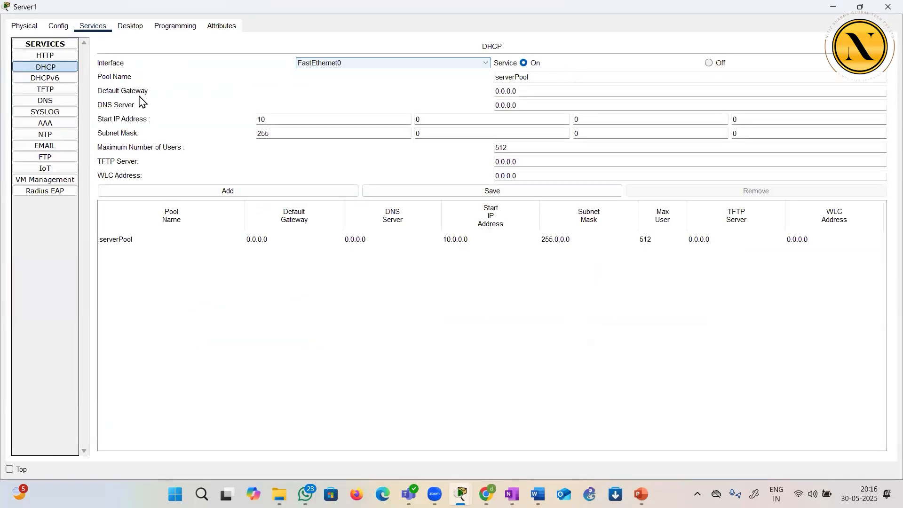
{"action": "left_click_drag", "start_coordinate": [528, 77], "coordinate": [481, 73]}
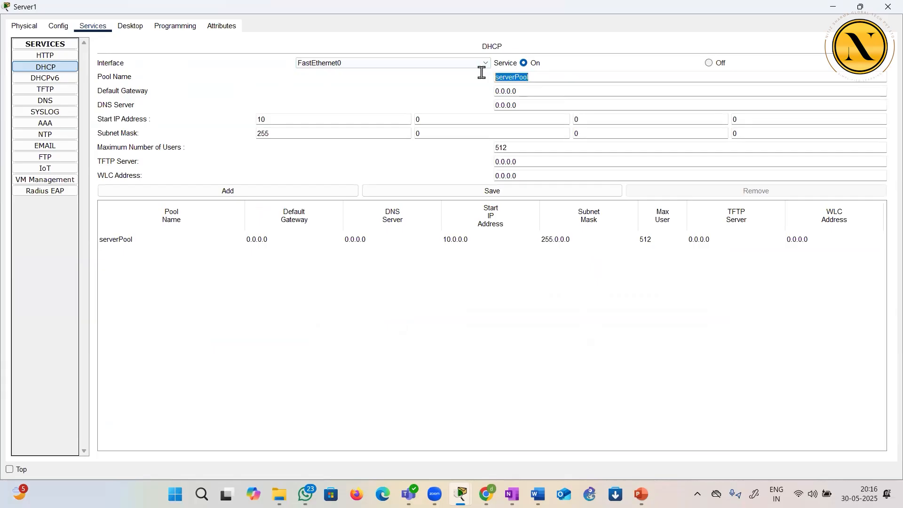
{"action": "left_click", "coordinate": [331, 97]}
{"action": "left_click_drag", "start_coordinate": [517, 90], "coordinate": [483, 91]}
{"action": "type", "text": "10"}
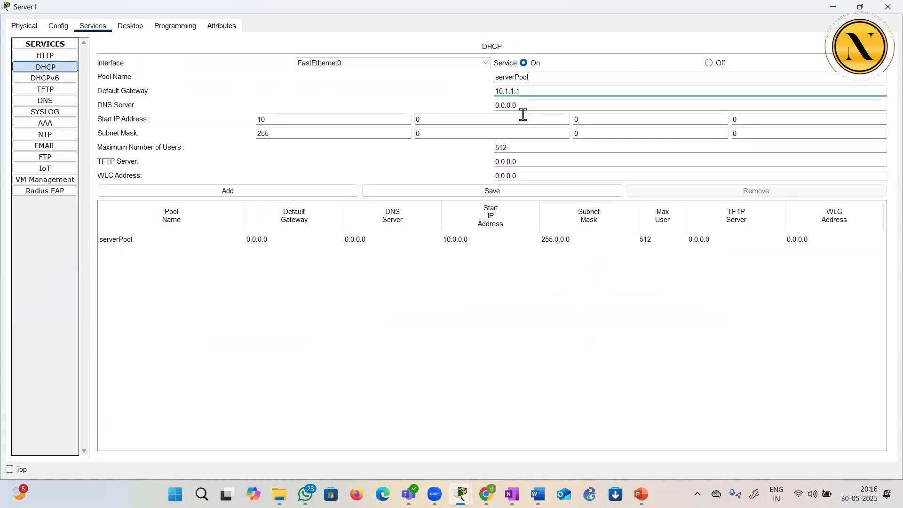
{"action": "key", "text": "Tab"}
{"action": "type", "text": "8."}
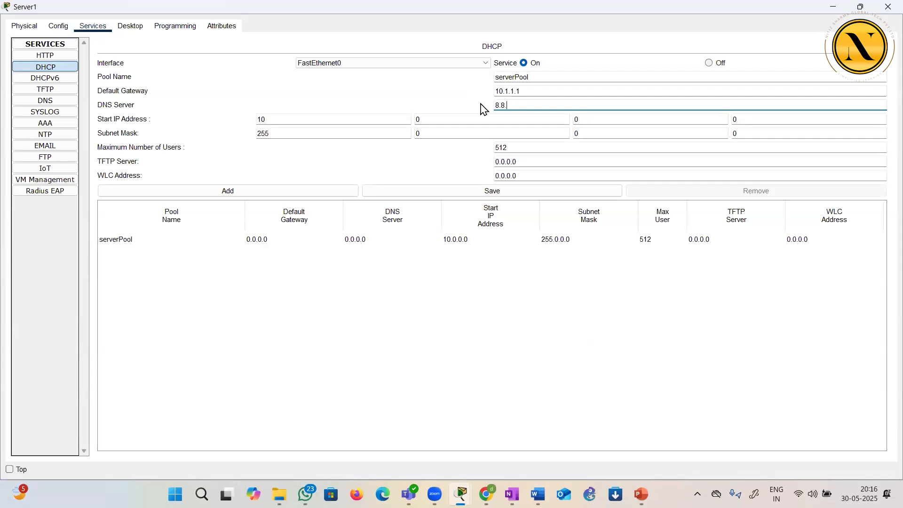
Set the DHCP pool's start IP address to 10.1.1.35 and its subnet mask to 255.255.255.0
{"action": "left_click", "coordinate": [459, 120]}
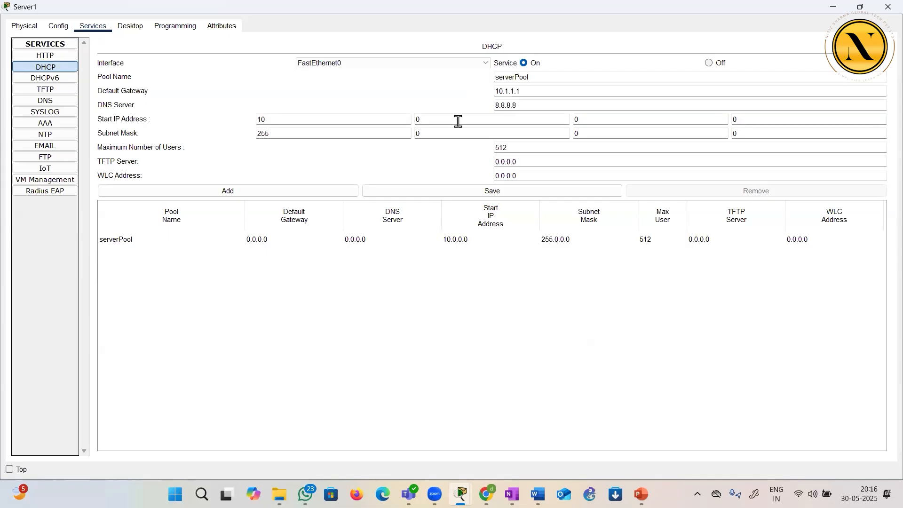
{"action": "type", "text": "1"}
{"action": "left_click", "coordinate": [580, 120]}
{"action": "left_click", "coordinate": [742, 119]}
{"action": "type", "text": "255"}
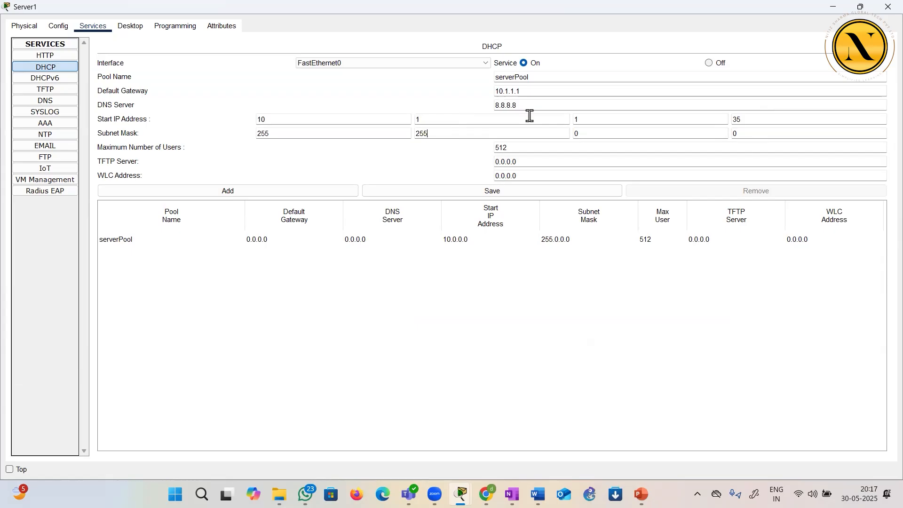
{"action": "left_click", "coordinate": [581, 132]}
{"action": "key", "text": "BackSpace"}
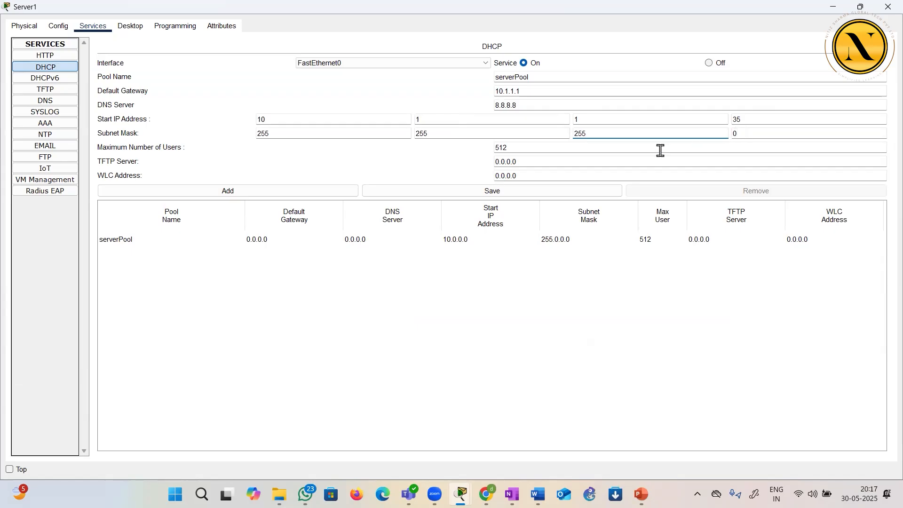
Set the DHCP pool's maximum number of users to 100 and save the changes to serverPool
{"action": "left_click", "coordinate": [609, 144]}
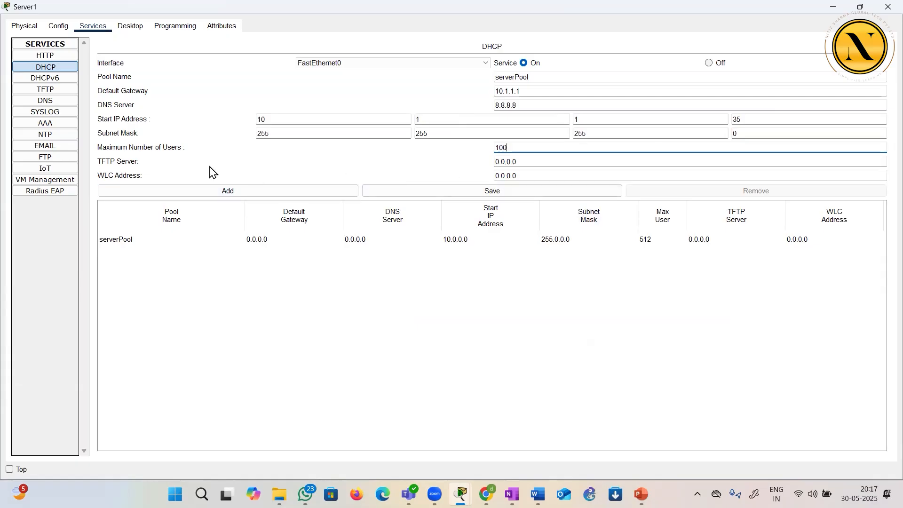
{"action": "left_click", "coordinate": [514, 161]}
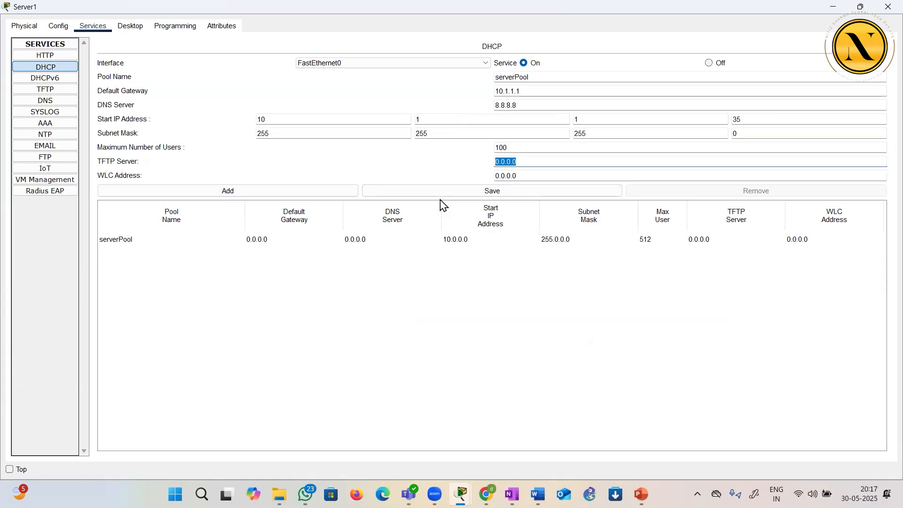
{"action": "left_click", "coordinate": [444, 296]}
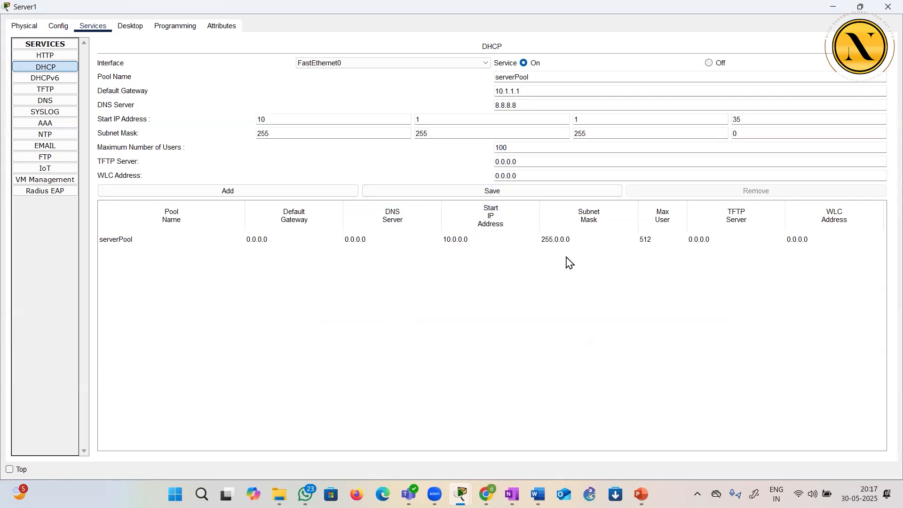
{"action": "left_click", "coordinate": [504, 195]}
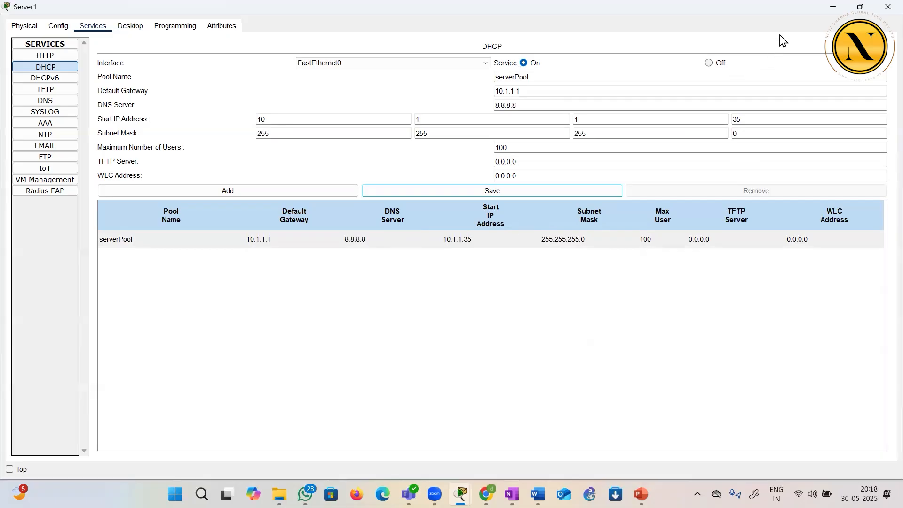
Try to renew PC3's address by switching its IPv4 configuration to Static and back to DHCP, and close its window
{"action": "left_click", "coordinate": [887, 7]}
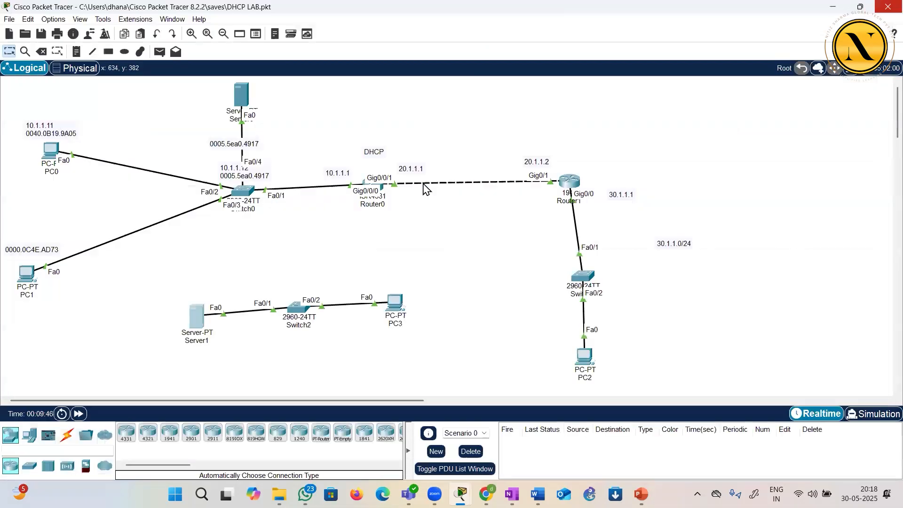
{"action": "left_click", "coordinate": [391, 303]}
{"action": "left_click", "coordinate": [363, 131]}
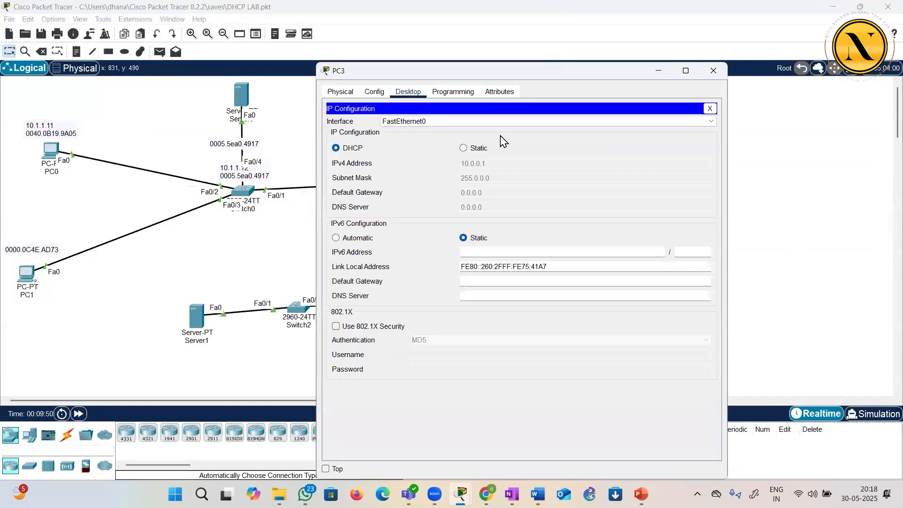
{"action": "left_click", "coordinate": [464, 149]}
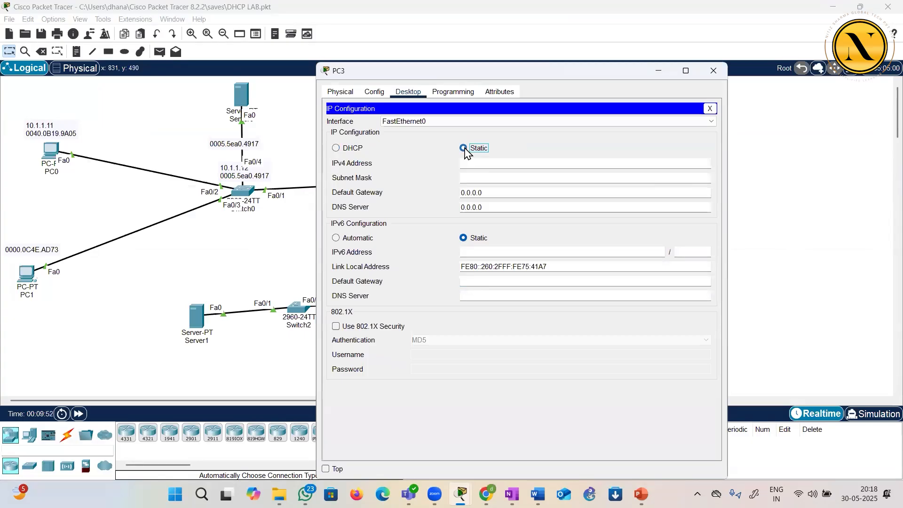
{"action": "left_click", "coordinate": [336, 149]}
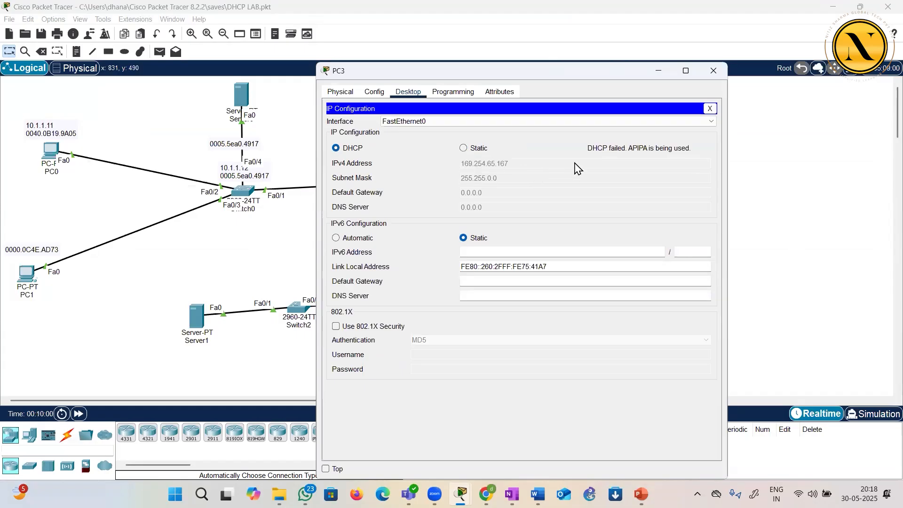
{"action": "left_click", "coordinate": [713, 72]}
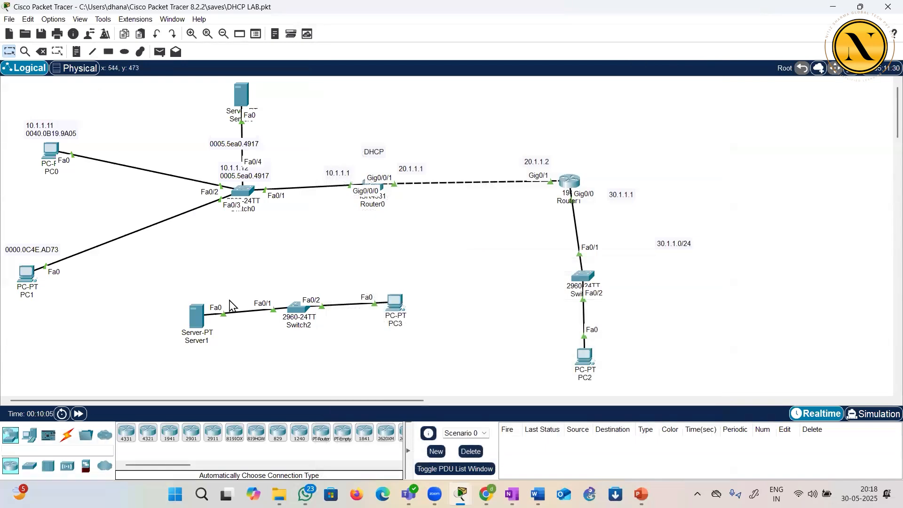
Review the gateway, DNS server, start address and subnet mask of serverPool in Server1's DHCP service
{"action": "left_click", "coordinate": [195, 314]}
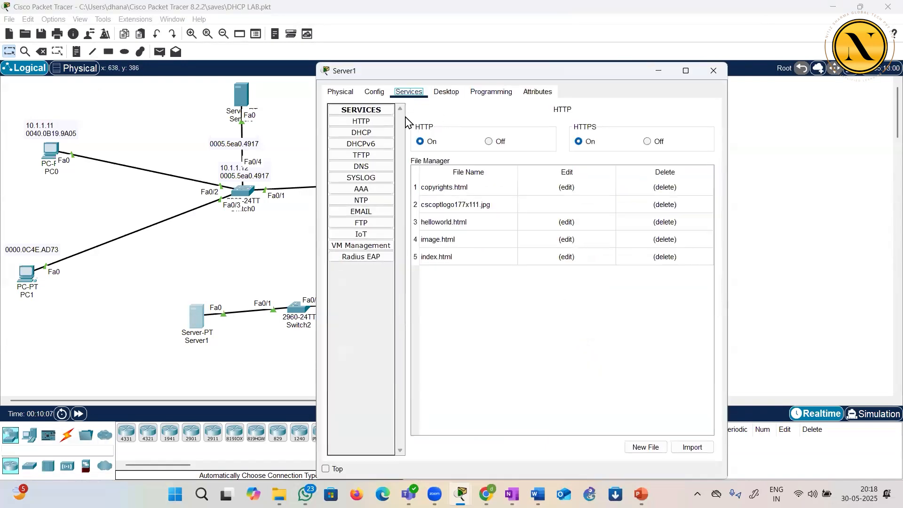
{"action": "left_click", "coordinate": [366, 134]}
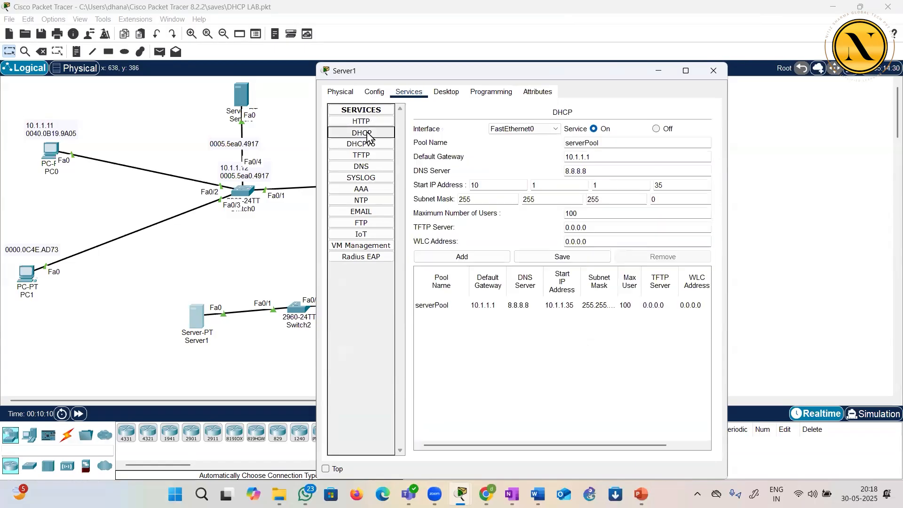
{"action": "left_click", "coordinate": [685, 71]}
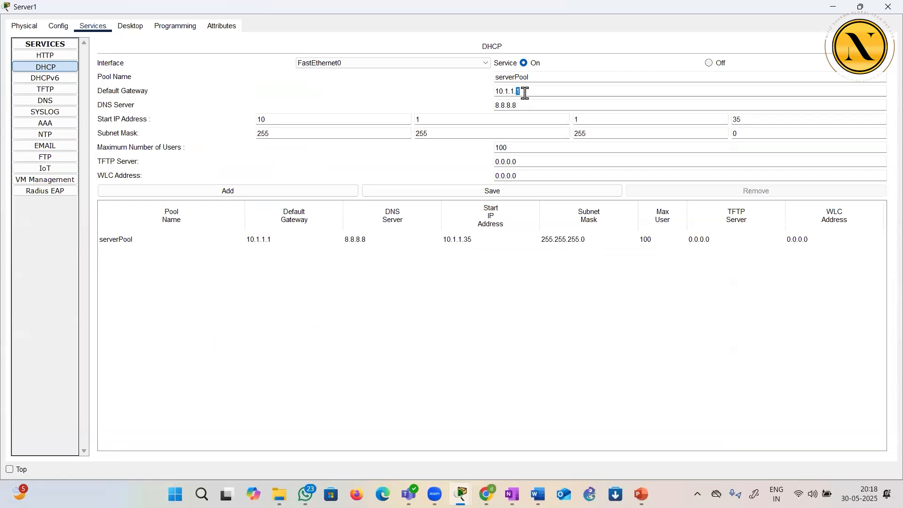
{"action": "left_click", "coordinate": [753, 122]}
{"action": "left_click", "coordinate": [531, 273]}
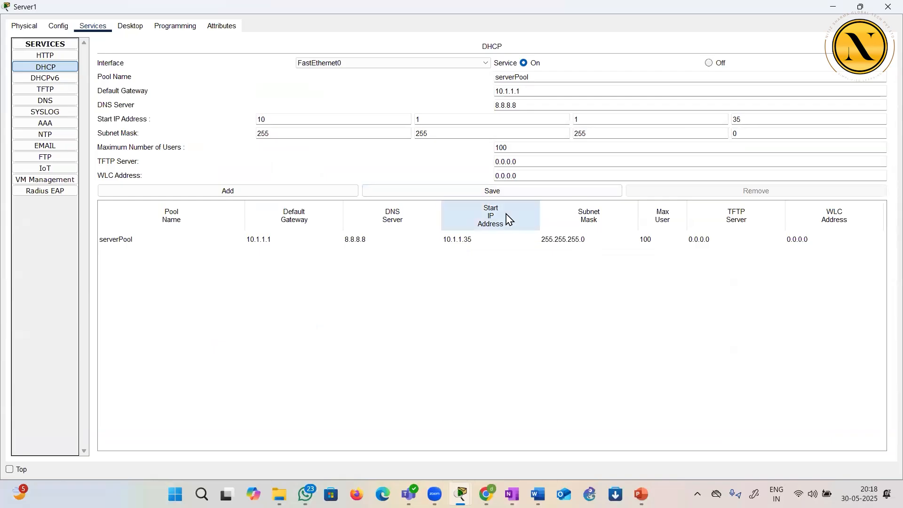
Set the subnet mask in Server1's own IP configuration to 255.255.255.0 and close the configuration
{"action": "left_click", "coordinate": [127, 27]}
{"action": "left_click", "coordinate": [112, 66]}
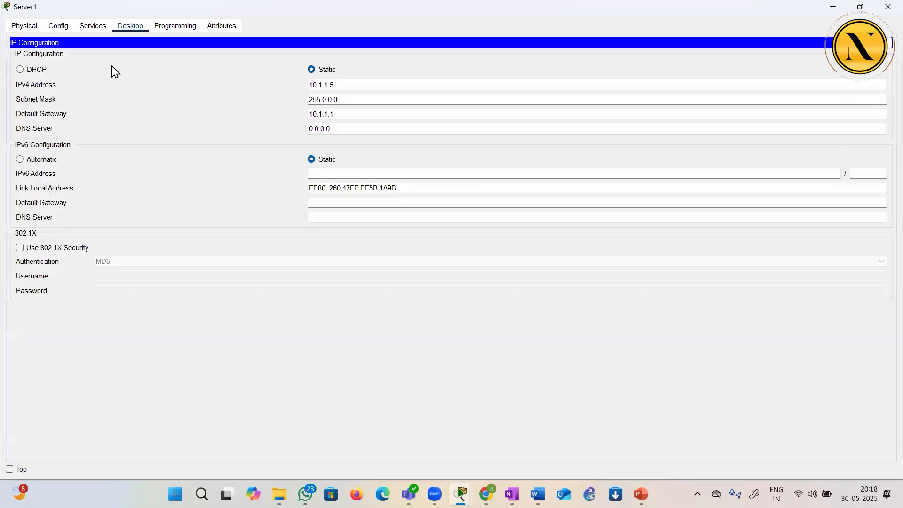
{"action": "left_click", "coordinate": [344, 97]}
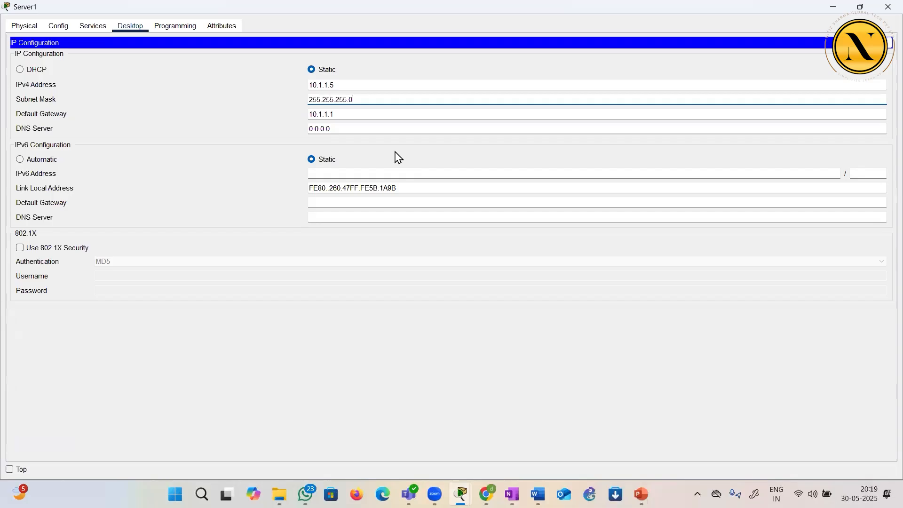
{"action": "left_click", "coordinate": [407, 273]}
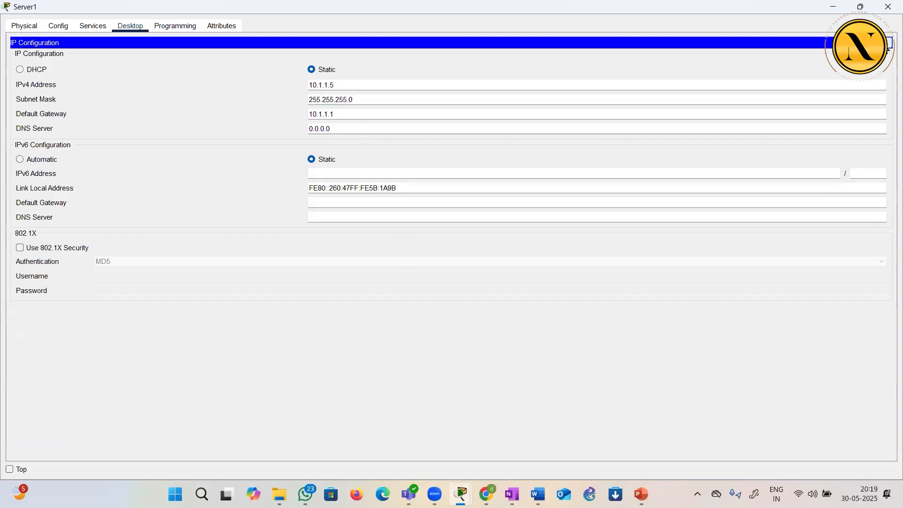
{"action": "left_click", "coordinate": [887, 43]}
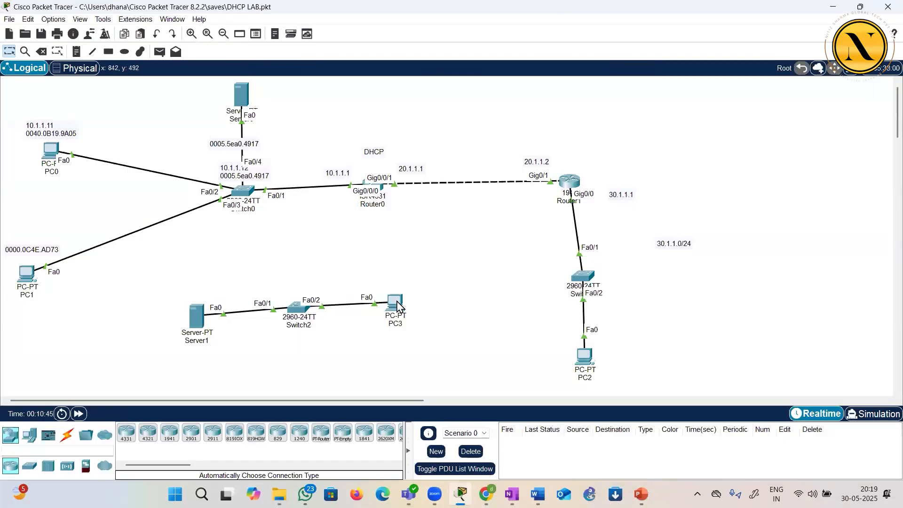
Switch PC3's IPv4 configuration to Static and back to DHCP to request an address from the server
{"action": "left_click", "coordinate": [396, 305]}
{"action": "left_click", "coordinate": [368, 147]}
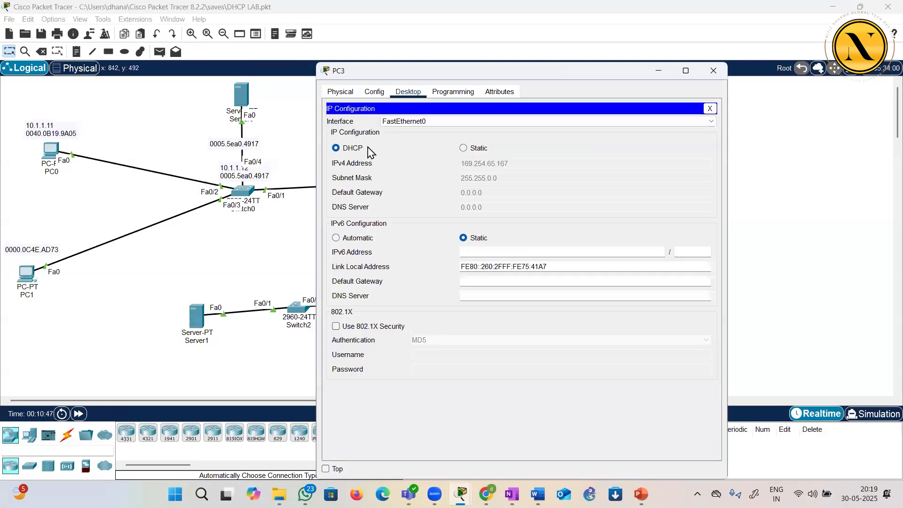
{"action": "left_click", "coordinate": [463, 149]}
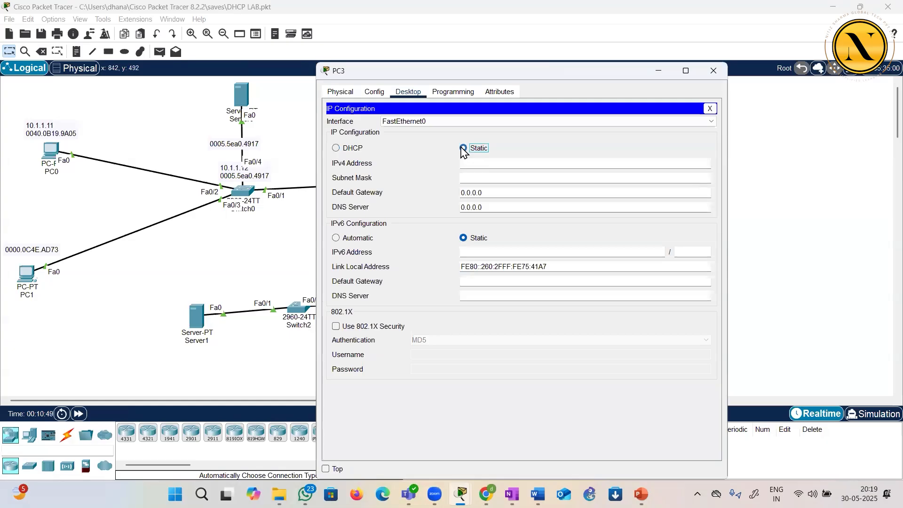
{"action": "left_click", "coordinate": [335, 148]}
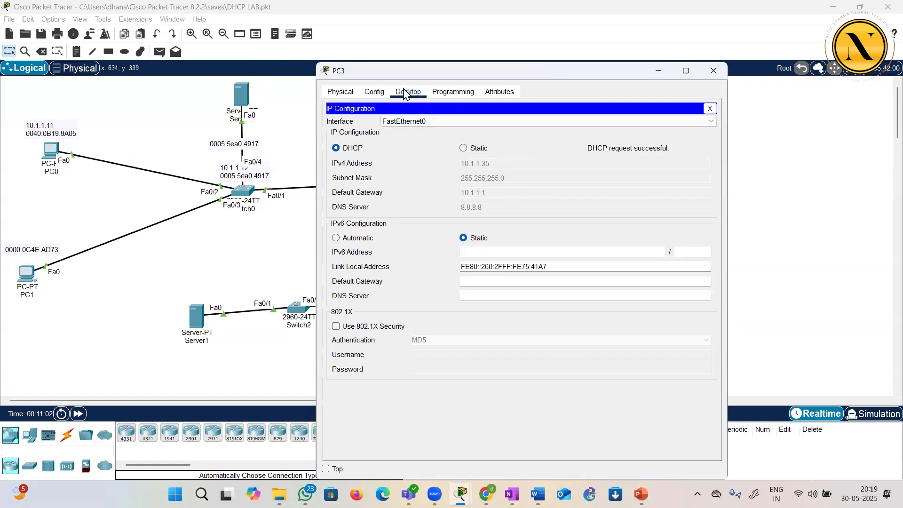
Check PC3's global gateway and DNS settings and its IP configuration, and close the PC3 window
{"action": "left_click", "coordinate": [383, 93]}
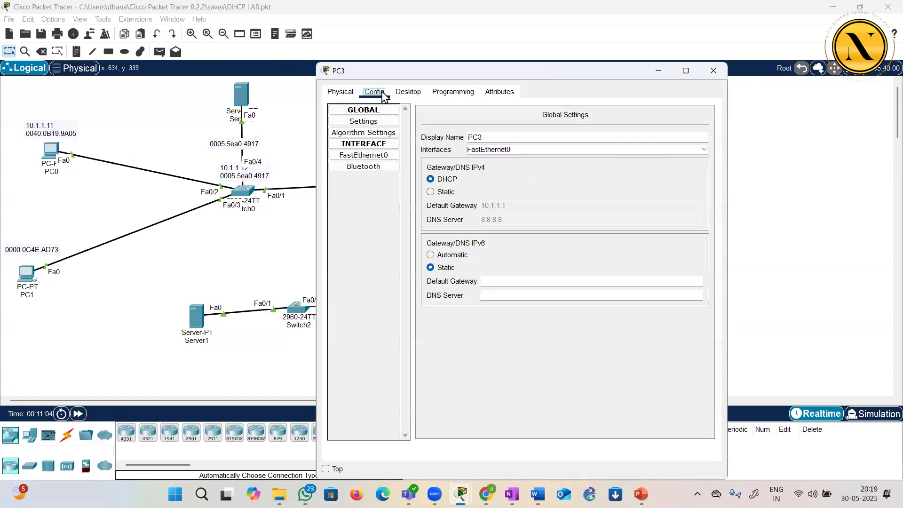
{"action": "left_click", "coordinate": [407, 93]}
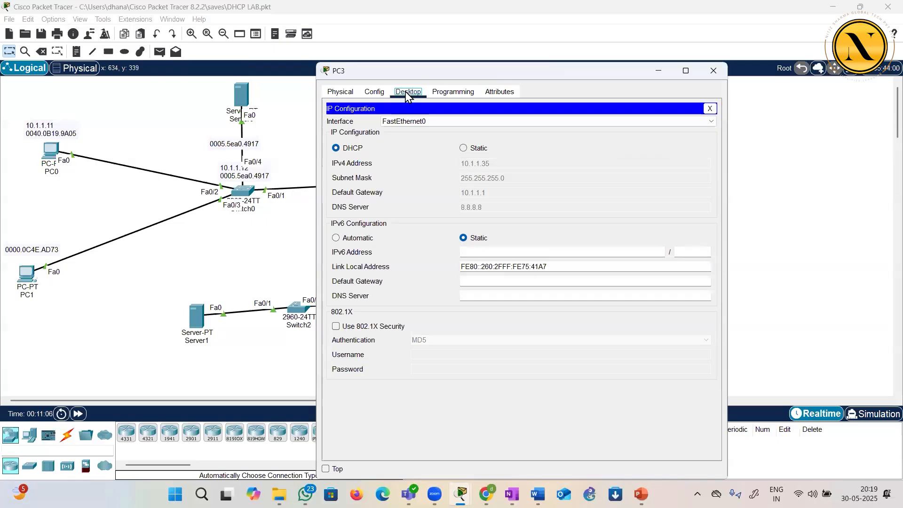
{"action": "left_click", "coordinate": [711, 110]}
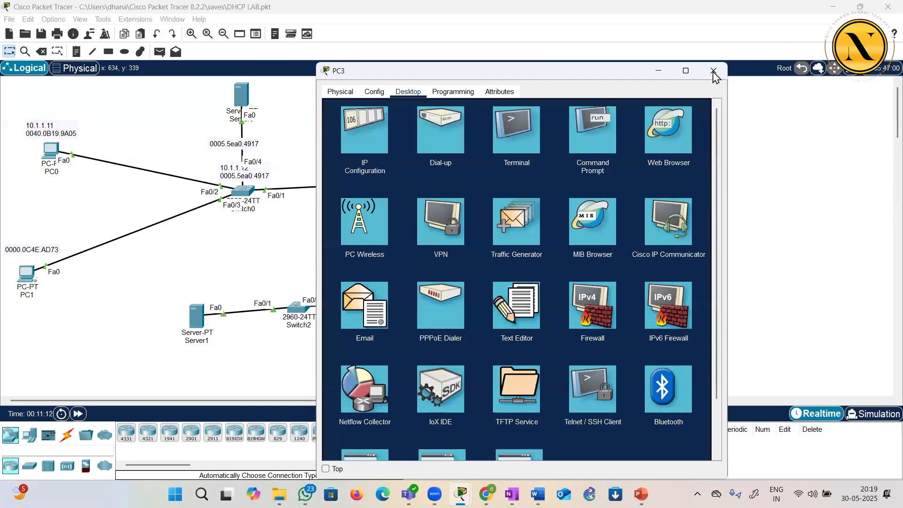
{"action": "left_click", "coordinate": [714, 71]}
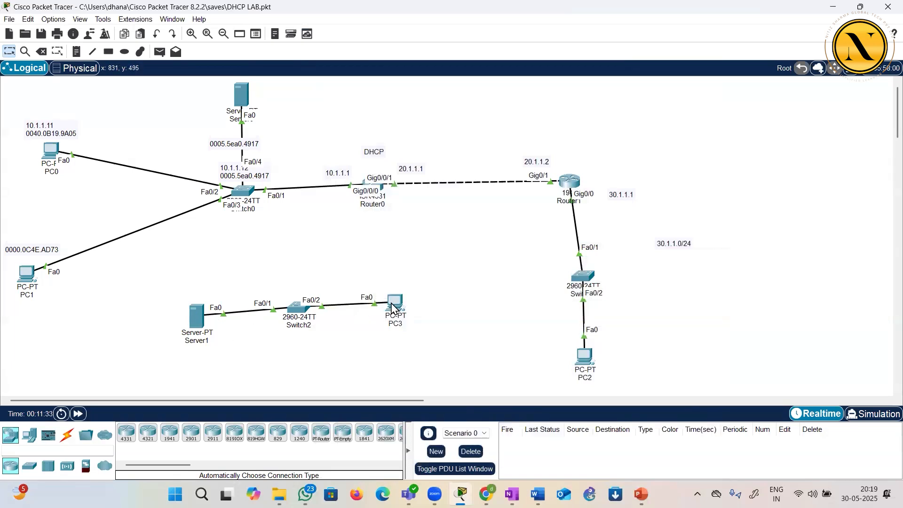
Compare the subnet mask in Server1's IP configuration with the one in its DHCP serverPool, and close the server window
{"action": "left_click", "coordinate": [196, 316]}
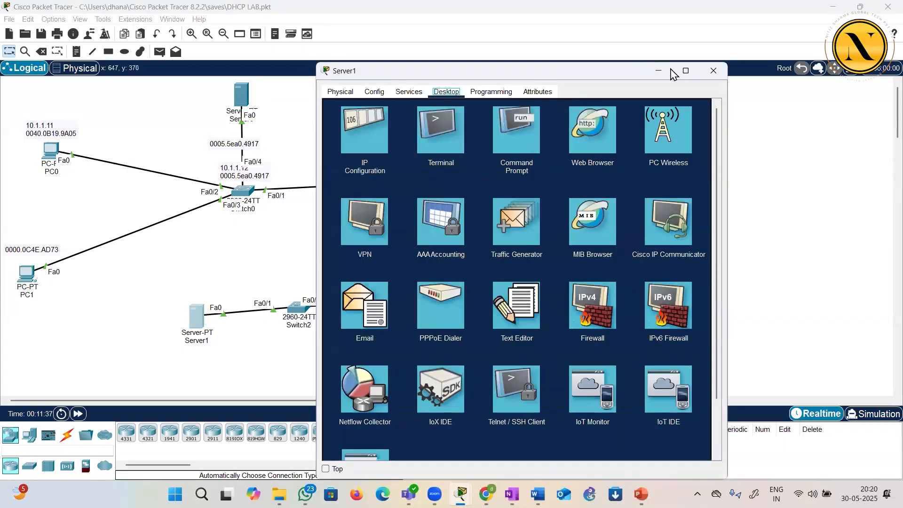
{"action": "left_click", "coordinate": [686, 72]}
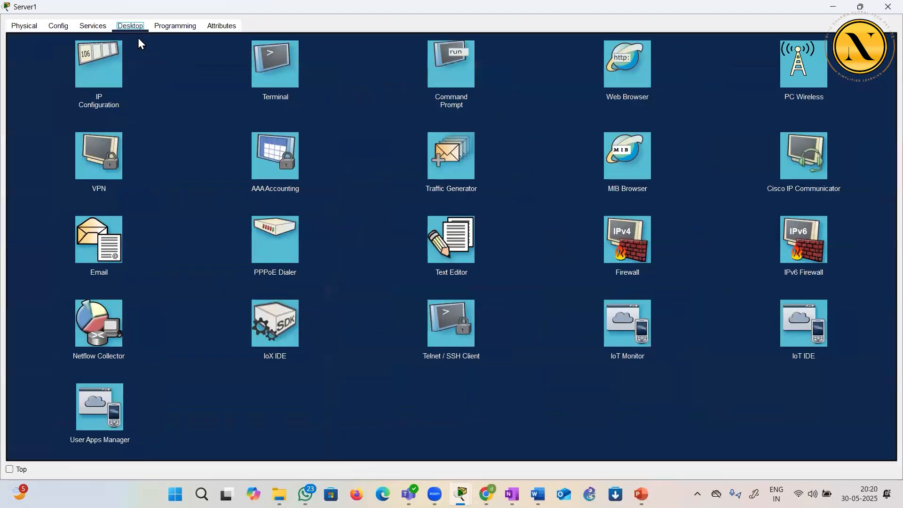
{"action": "left_click", "coordinate": [90, 75]}
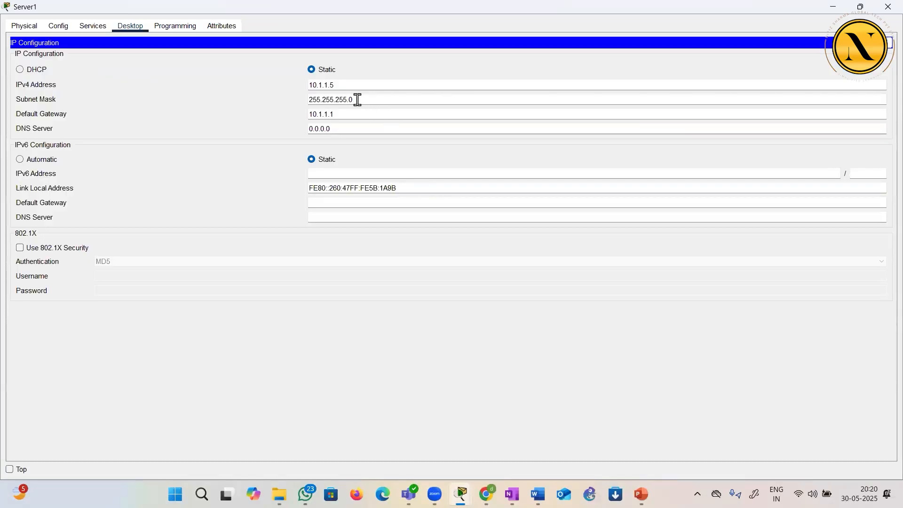
{"action": "left_click_drag", "start_coordinate": [360, 99], "coordinate": [309, 102]}
{"action": "left_click", "coordinate": [231, 104]}
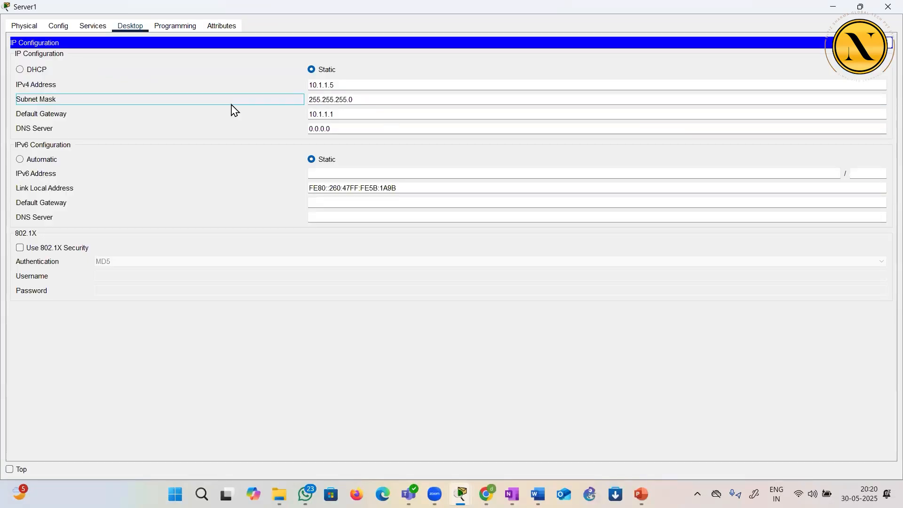
{"action": "left_click", "coordinate": [99, 27]}
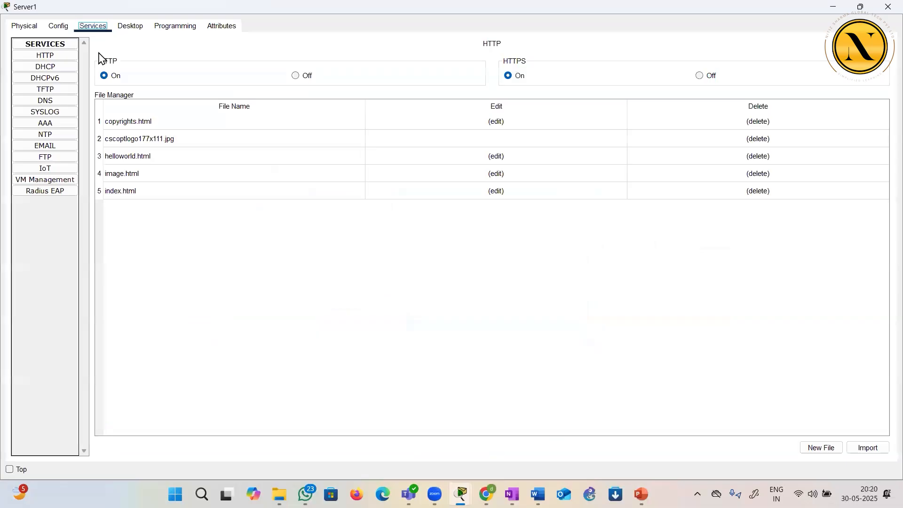
{"action": "left_click", "coordinate": [56, 70]}
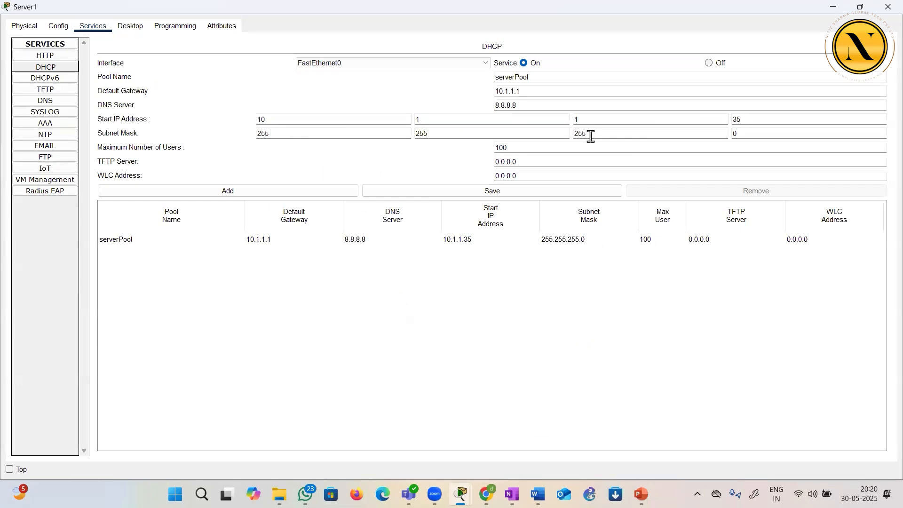
{"action": "left_click", "coordinate": [749, 135]}
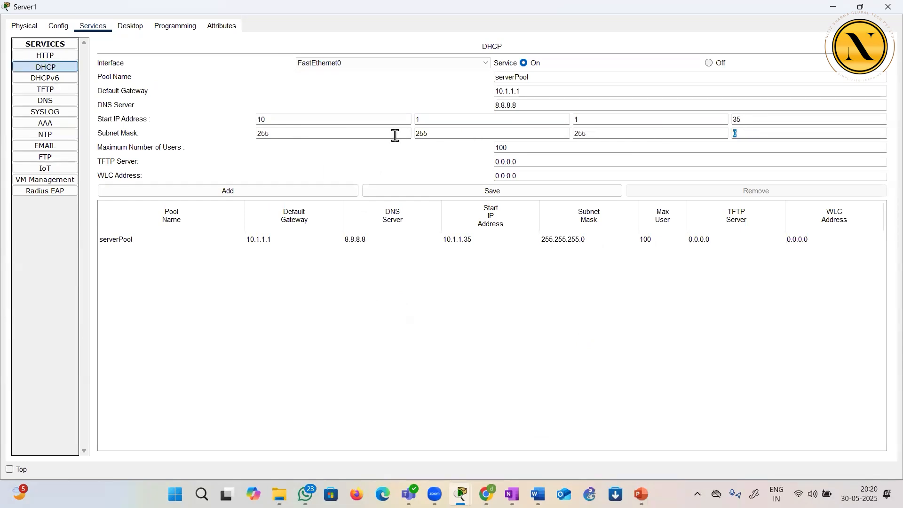
{"action": "left_click", "coordinate": [886, 7]}
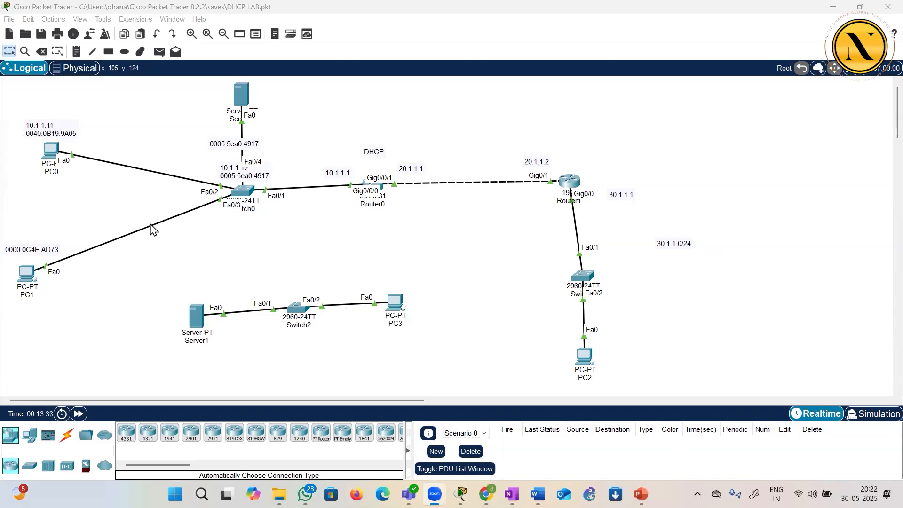
{"action": "left_click", "coordinate": [274, 267]}
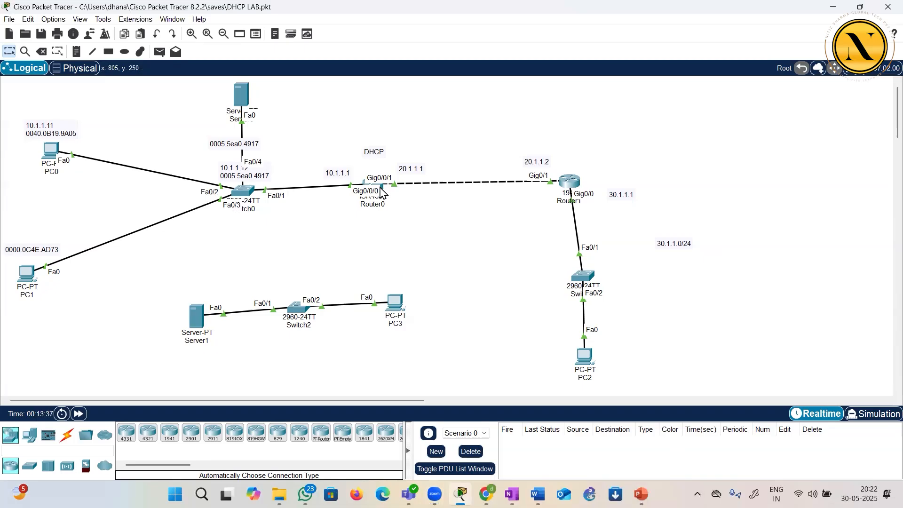
{"action": "mouse_move", "coordinate": [384, 192]}
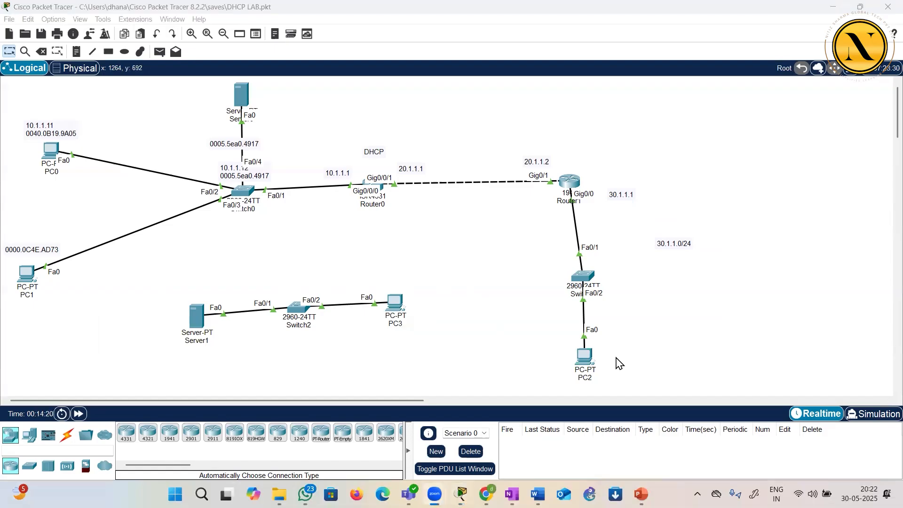
{"action": "left_click", "coordinate": [463, 293]}
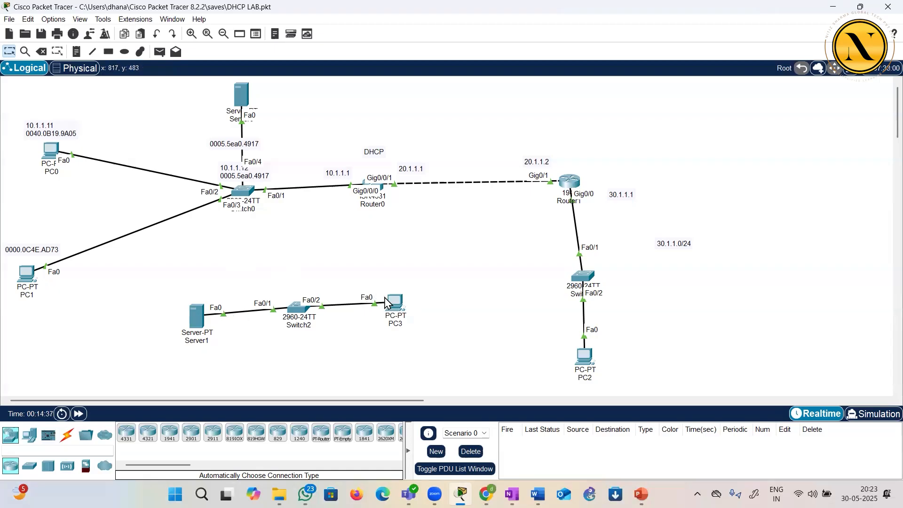
Switch to the CCNA SEQUENCE document in Word and select the IP addressing and CDP, LLDP topic lines
{"action": "mouse_move", "coordinate": [388, 299]}
{"action": "mouse_move", "coordinate": [299, 321]}
{"action": "key", "text": "alt+Tab"}
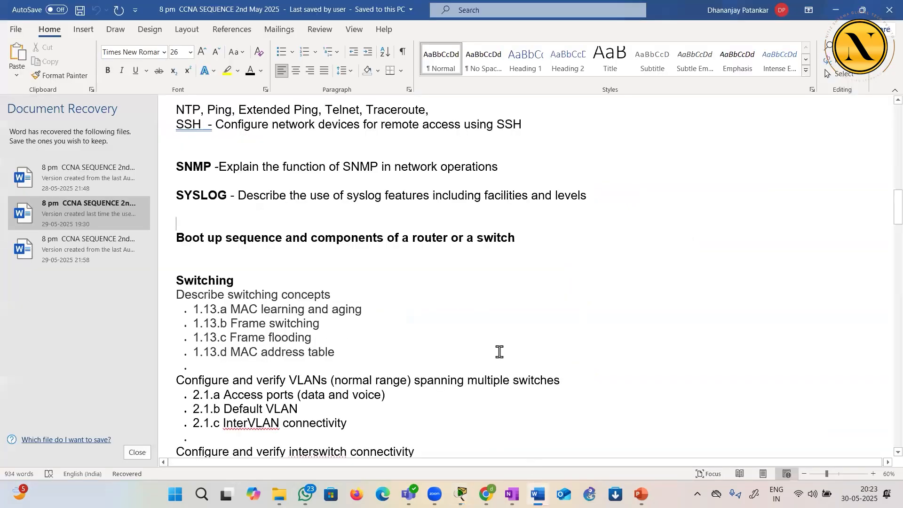
{"action": "scroll", "coordinate": [499, 352], "scroll_direction": "up", "scroll_amount": 10}
{"action": "scroll", "coordinate": [499, 352], "scroll_direction": "up", "scroll_amount": 6}
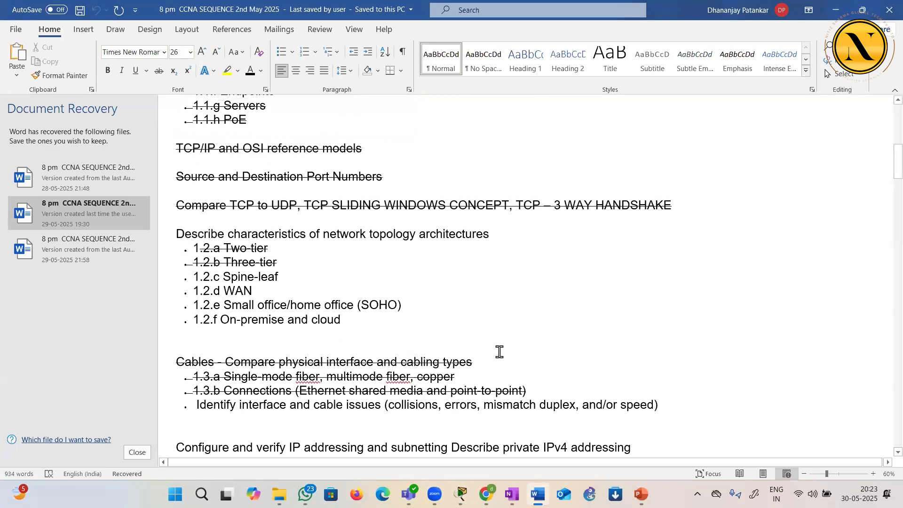
{"action": "scroll", "coordinate": [500, 351], "scroll_direction": "down", "scroll_amount": 7}
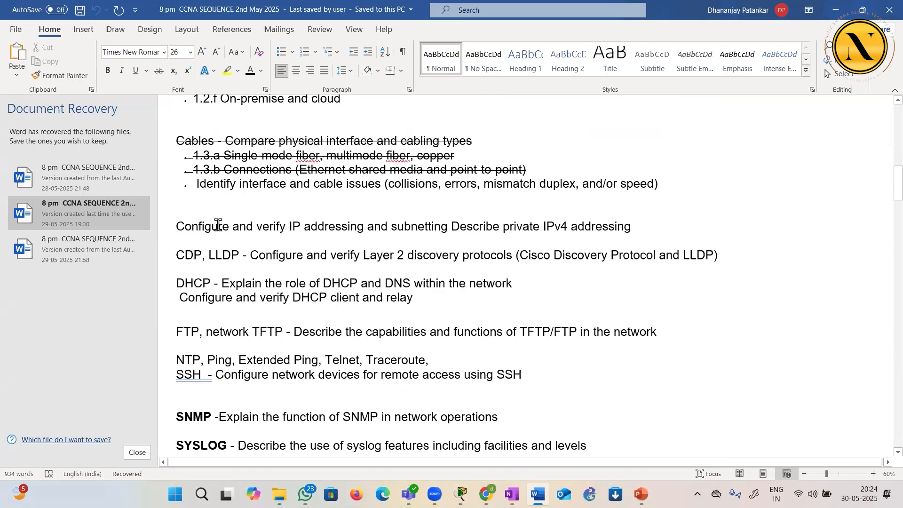
{"action": "left_click_drag", "start_coordinate": [183, 227], "coordinate": [695, 270]}
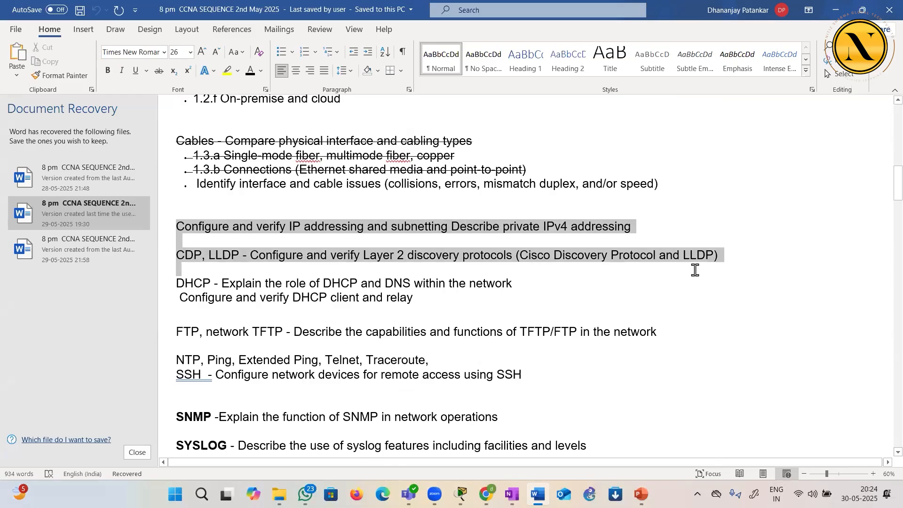
Extend the selection through the DHCP client and relay line and strike through the IP addressing, CDP/LLDP and DHCP topics
{"action": "left_click_drag", "start_coordinate": [695, 270], "coordinate": [643, 302]}
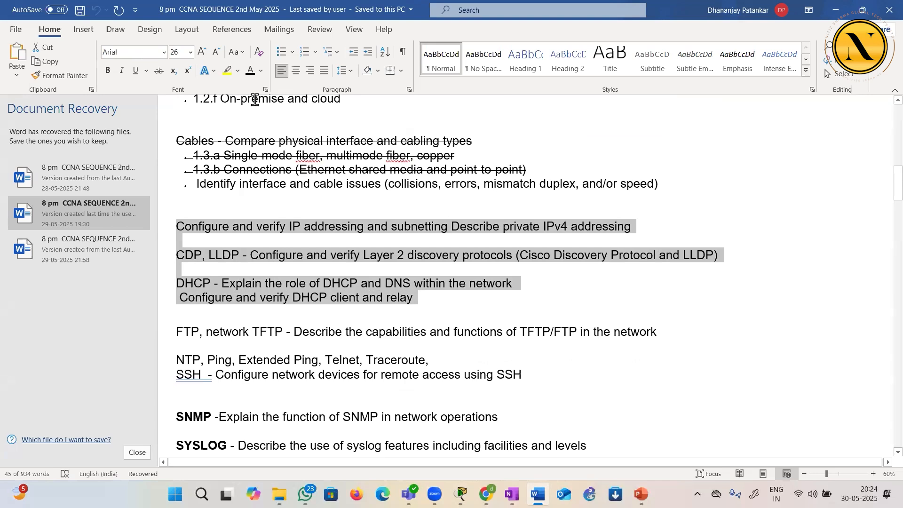
{"action": "left_click", "coordinate": [160, 71]}
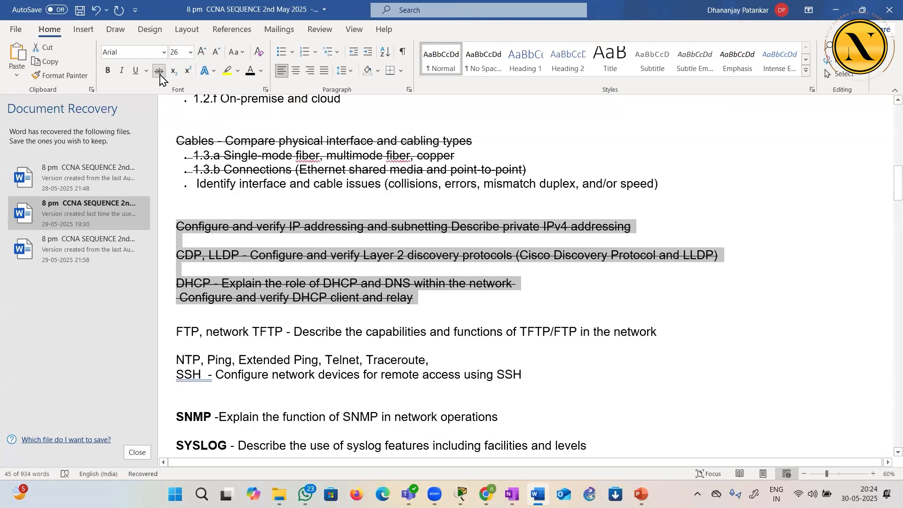
{"action": "left_click", "coordinate": [413, 285]}
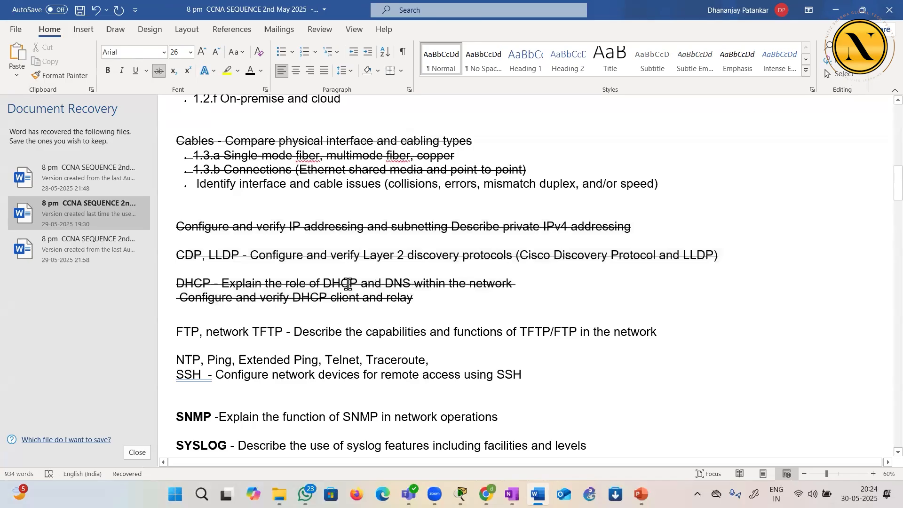
Examine the words DHCP, DNS and relay in the struck-through DHCP topic lines
{"action": "left_click_drag", "start_coordinate": [322, 283], "coordinate": [358, 287]}
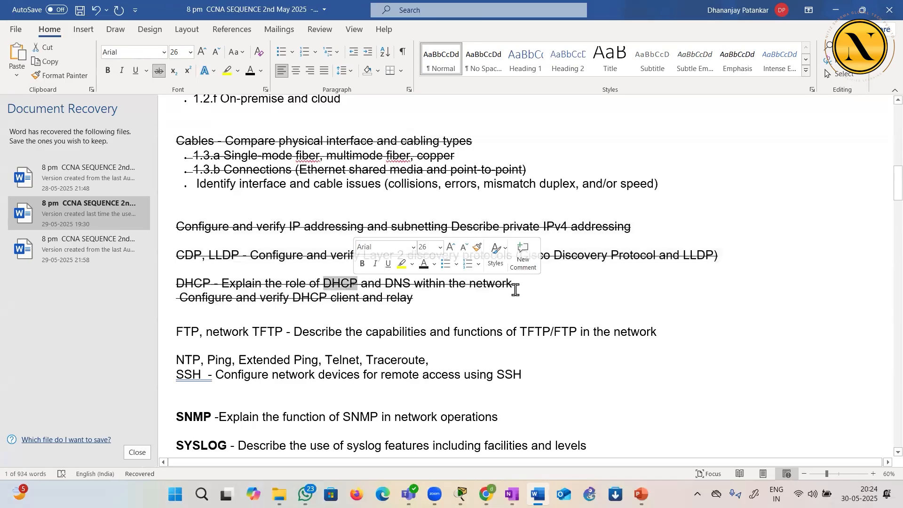
{"action": "left_click", "coordinate": [577, 314]}
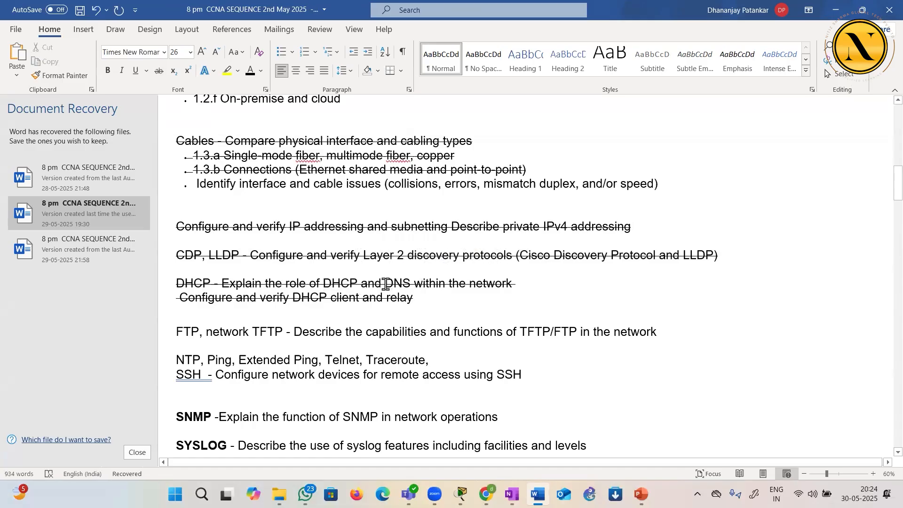
{"action": "double_click", "coordinate": [355, 284]}
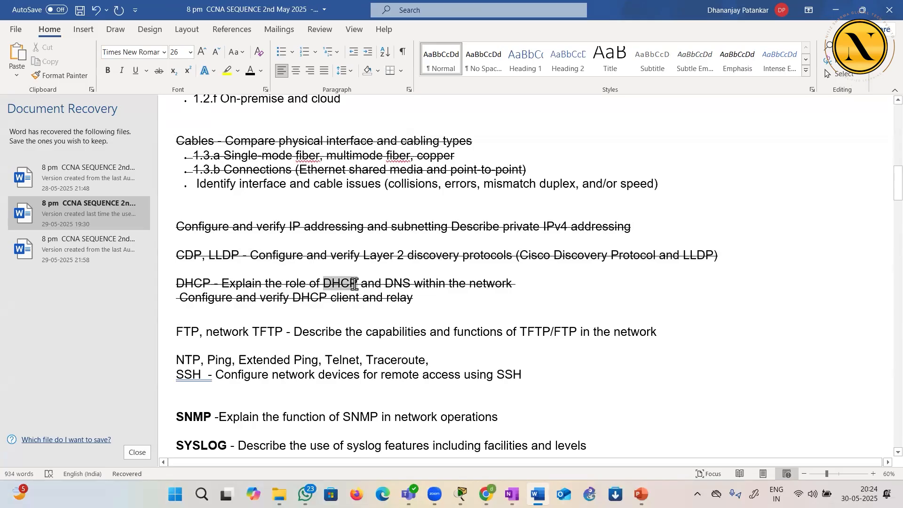
{"action": "left_click", "coordinate": [581, 268]}
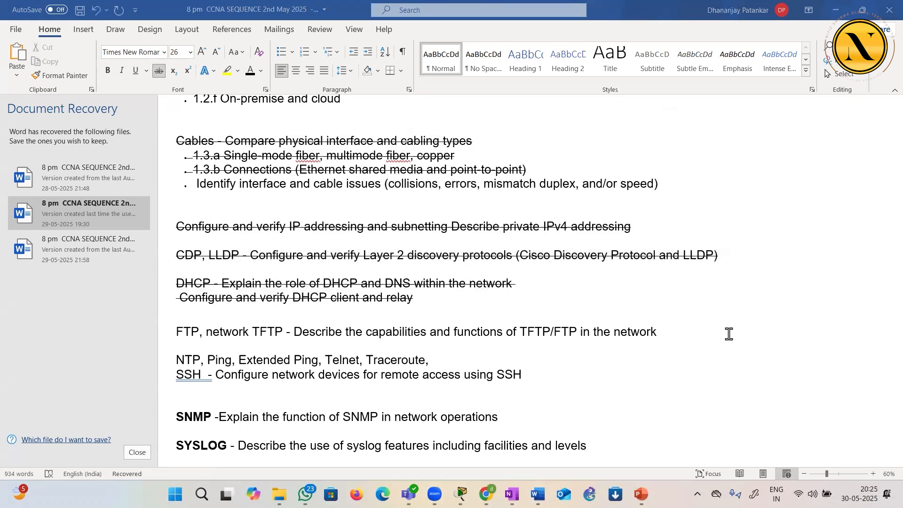
{"action": "left_click", "coordinate": [494, 273]}
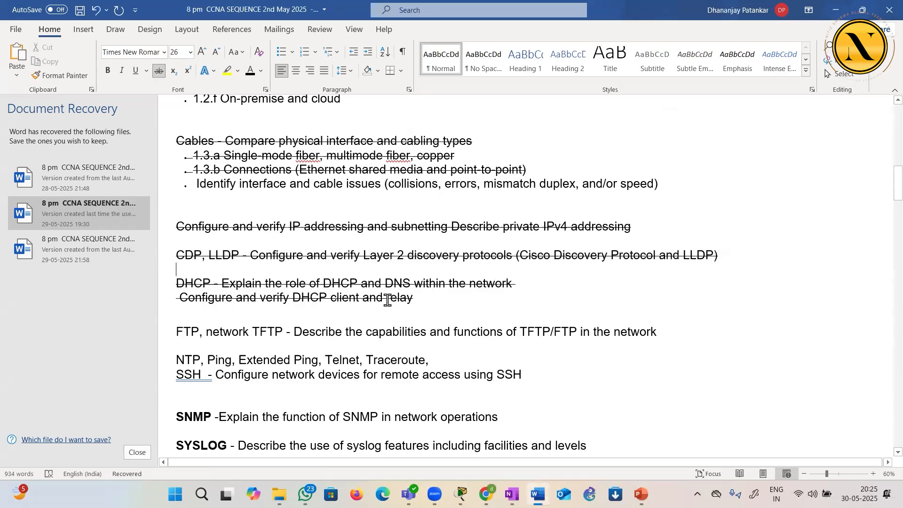
{"action": "double_click", "coordinate": [420, 300]}
{"action": "left_click", "coordinate": [453, 312]}
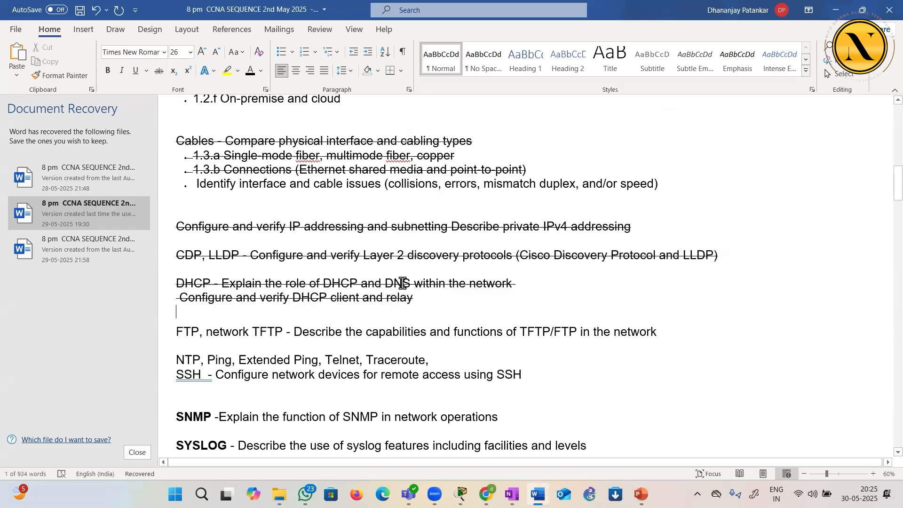
{"action": "left_click_drag", "start_coordinate": [382, 282], "coordinate": [408, 283]}
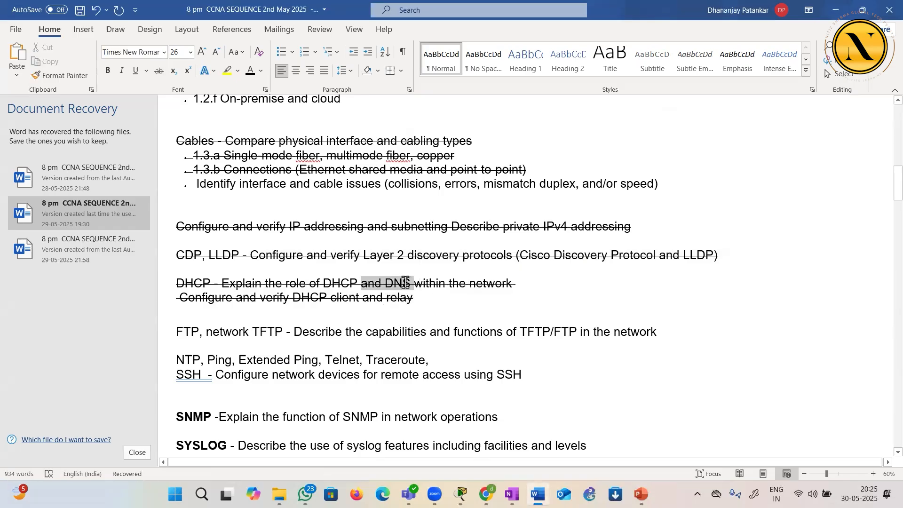
{"action": "left_click", "coordinate": [468, 299]}
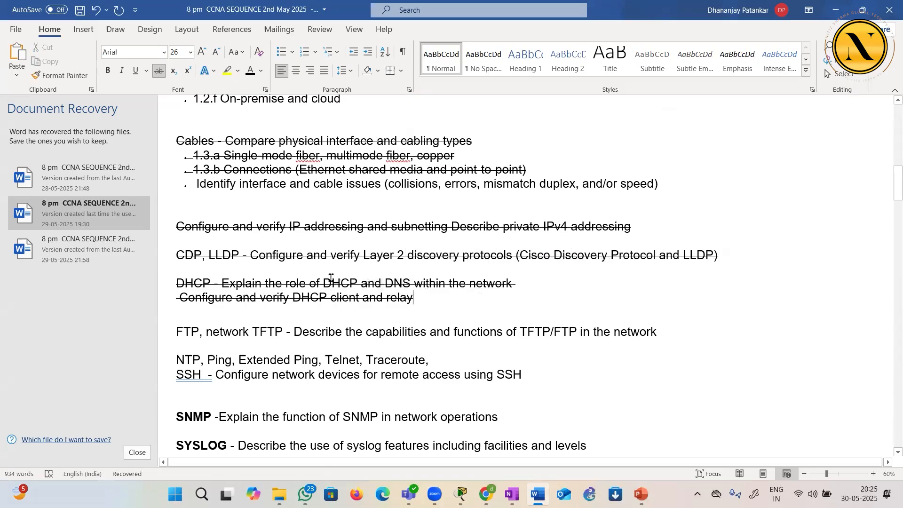
{"action": "left_click_drag", "start_coordinate": [335, 283], "coordinate": [356, 283]}
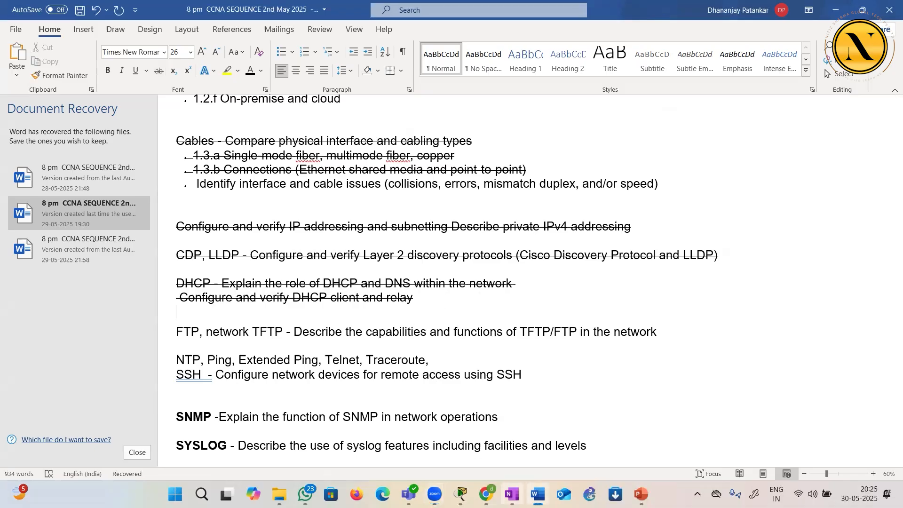
Switch to OneNote, add a new page and handwrite "DNS" as its heading
{"action": "left_click", "coordinate": [511, 493]}
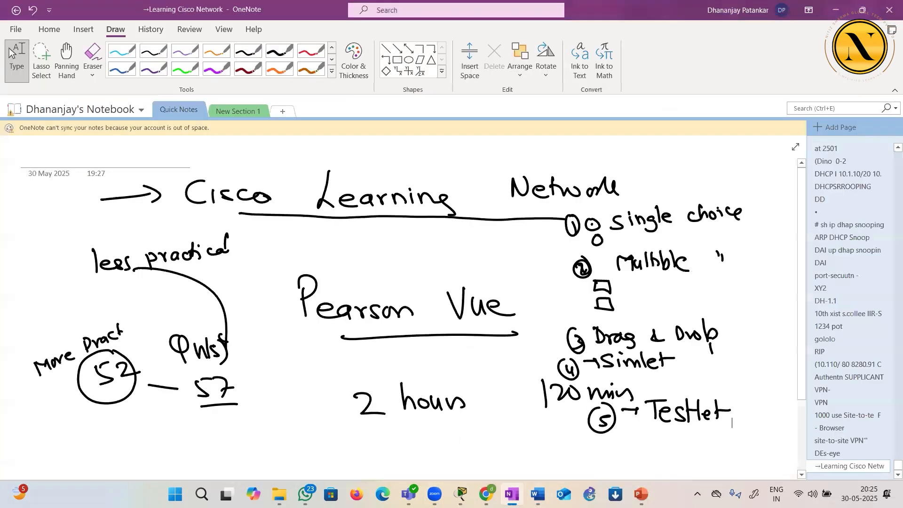
{"action": "left_click", "coordinate": [860, 136]}
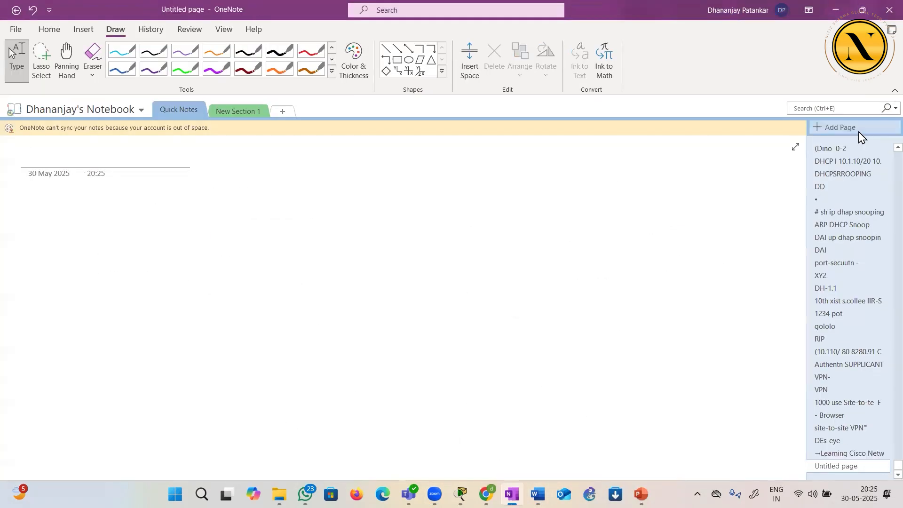
{"action": "left_click_drag", "start_coordinate": [282, 163], "coordinate": [281, 188]}
{"action": "mouse_move", "coordinate": [278, 161]}
{"action": "left_mouse_down"}
{"action": "mouse_move", "coordinate": [304, 175]}
{"action": "mouse_move", "coordinate": [280, 187]}
{"action": "left_mouse_up"}
{"action": "mouse_move", "coordinate": [313, 164]}
{"action": "left_mouse_down"}
{"action": "mouse_move", "coordinate": [313, 186]}
{"action": "mouse_move", "coordinate": [326, 186]}
{"action": "left_mouse_up"}
{"action": "left_click_drag", "start_coordinate": [326, 186], "coordinate": [325, 166]}
{"action": "mouse_move", "coordinate": [347, 165]}
{"action": "left_mouse_down"}
{"action": "mouse_move", "coordinate": [339, 168]}
{"action": "mouse_move", "coordinate": [350, 184]}
{"action": "left_mouse_up"}
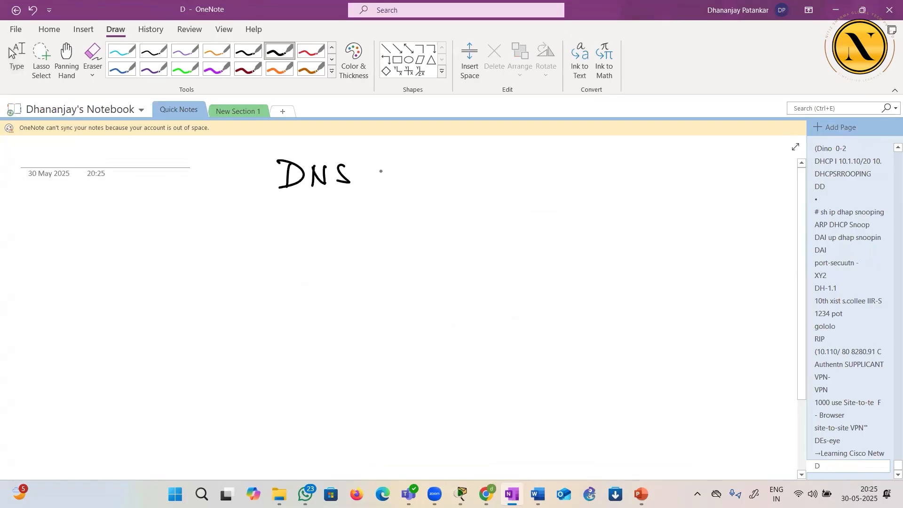
Handwrite "IP Add" beside DNS and "NAME" below it, with an arrow from NAME to IP Add
{"action": "left_click_drag", "start_coordinate": [422, 164], "coordinate": [421, 185]}
{"action": "mouse_move", "coordinate": [433, 164]}
{"action": "left_mouse_down"}
{"action": "mouse_move", "coordinate": [432, 182]}
{"action": "mouse_move", "coordinate": [463, 180]}
{"action": "left_mouse_up"}
{"action": "left_click_drag", "start_coordinate": [463, 174], "coordinate": [484, 179]}
{"action": "left_click_drag", "start_coordinate": [491, 158], "coordinate": [490, 180]}
{"action": "left_click_drag", "start_coordinate": [499, 168], "coordinate": [506, 180]}
{"action": "left_click_drag", "start_coordinate": [281, 218], "coordinate": [283, 241]}
{"action": "mouse_move", "coordinate": [283, 241]}
{"action": "left_mouse_down"}
{"action": "mouse_move", "coordinate": [296, 218]}
{"action": "mouse_move", "coordinate": [340, 214]}
{"action": "left_mouse_up"}
{"action": "mouse_move", "coordinate": [342, 211]}
{"action": "left_mouse_down"}
{"action": "mouse_move", "coordinate": [342, 221]}
{"action": "mouse_move", "coordinate": [348, 206]}
{"action": "left_mouse_up"}
{"action": "mouse_move", "coordinate": [342, 215]}
{"action": "left_mouse_down"}
{"action": "mouse_move", "coordinate": [400, 186]}
{"action": "mouse_move", "coordinate": [397, 200]}
{"action": "left_mouse_up"}
Handwrite "resolution" to the right of NAME, below IP Add
{"action": "mouse_move", "coordinate": [497, 208]}
{"action": "left_mouse_down"}
{"action": "mouse_move", "coordinate": [509, 218]}
{"action": "mouse_move", "coordinate": [518, 208]}
{"action": "left_mouse_up"}
{"action": "mouse_move", "coordinate": [520, 214]}
{"action": "left_mouse_down"}
{"action": "mouse_move", "coordinate": [542, 223]}
{"action": "mouse_move", "coordinate": [564, 212]}
{"action": "left_mouse_up"}
{"action": "mouse_move", "coordinate": [576, 200]}
{"action": "left_mouse_down"}
{"action": "mouse_move", "coordinate": [577, 225]}
{"action": "mouse_move", "coordinate": [609, 219]}
{"action": "left_mouse_up"}
{"action": "left_click_drag", "start_coordinate": [622, 210], "coordinate": [625, 223]}
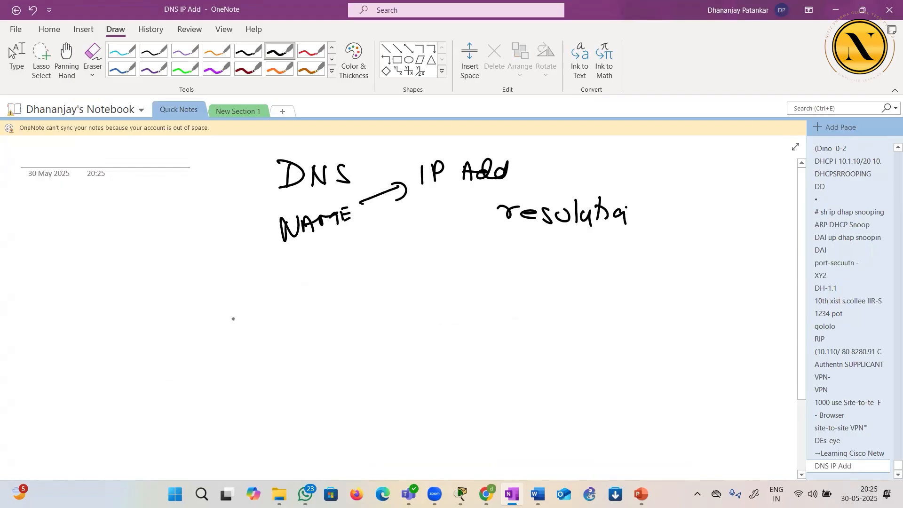
Underline NAME and handwrite "B = ? X.X.X.X" below it
{"action": "mouse_move", "coordinate": [302, 243]}
{"action": "left_mouse_down"}
{"action": "mouse_move", "coordinate": [332, 233]}
{"action": "mouse_move", "coordinate": [312, 268]}
{"action": "left_mouse_up"}
{"action": "left_click_drag", "start_coordinate": [356, 247], "coordinate": [373, 249]}
{"action": "left_click_drag", "start_coordinate": [392, 231], "coordinate": [428, 247]}
{"action": "left_click", "coordinate": [398, 249]}
{"action": "left_click", "coordinate": [429, 244]}
{"action": "mouse_move", "coordinate": [426, 233]}
{"action": "left_mouse_down"}
{"action": "mouse_move", "coordinate": [416, 250]}
{"action": "mouse_move", "coordinate": [449, 246]}
{"action": "left_mouse_up"}
{"action": "mouse_move", "coordinate": [448, 233]}
{"action": "left_mouse_down"}
{"action": "mouse_move", "coordinate": [440, 246]}
{"action": "mouse_move", "coordinate": [468, 246]}
{"action": "left_mouse_up"}
{"action": "mouse_move", "coordinate": [468, 233]}
{"action": "left_mouse_down"}
{"action": "mouse_move", "coordinate": [460, 247]}
{"action": "mouse_move", "coordinate": [487, 231]}
{"action": "left_mouse_up"}
{"action": "left_click", "coordinate": [471, 242]}
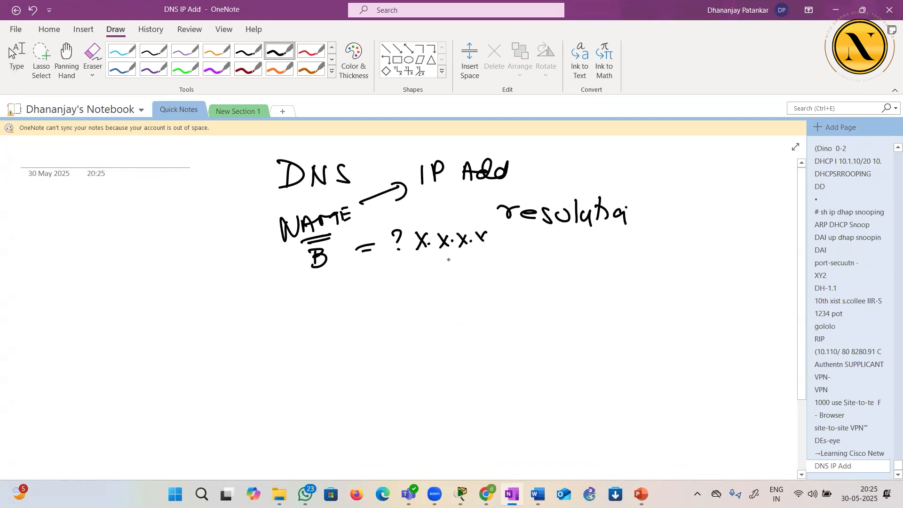
{"action": "mouse_move", "coordinate": [121, 318]}
{"action": "left_mouse_down"}
{"action": "mouse_move", "coordinate": [122, 336]}
{"action": "mouse_move", "coordinate": [139, 322]}
{"action": "mouse_move", "coordinate": [168, 320]}
{"action": "mouse_move", "coordinate": [180, 332]}
{"action": "left_mouse_up"}
{"action": "left_click", "coordinate": [173, 325]}
{"action": "mouse_move", "coordinate": [191, 322]}
{"action": "left_mouse_down"}
{"action": "mouse_move", "coordinate": [191, 332]}
{"action": "mouse_move", "coordinate": [257, 328]}
{"action": "left_mouse_up"}
{"action": "left_click", "coordinate": [234, 329]}
{"action": "left_click_drag", "start_coordinate": [264, 335], "coordinate": [287, 335]}
{"action": "left_click_drag", "start_coordinate": [109, 274], "coordinate": [149, 285]}
{"action": "left_click_drag", "start_coordinate": [160, 272], "coordinate": [163, 284]}
{"action": "left_click_drag", "start_coordinate": [94, 303], "coordinate": [164, 293]}
{"action": "left_click_drag", "start_coordinate": [99, 309], "coordinate": [165, 300]}
{"action": "mouse_move", "coordinate": [41, 289]}
{"action": "left_mouse_down"}
{"action": "mouse_move", "coordinate": [84, 283]}
{"action": "mouse_move", "coordinate": [84, 293]}
{"action": "left_mouse_up"}
Handwrite "FQDN" above URL and circle it
{"action": "left_click_drag", "start_coordinate": [74, 222], "coordinate": [72, 244]}
{"action": "mouse_move", "coordinate": [66, 225]}
{"action": "left_mouse_down"}
{"action": "mouse_move", "coordinate": [91, 219]}
{"action": "mouse_move", "coordinate": [87, 230]}
{"action": "mouse_move", "coordinate": [118, 215]}
{"action": "mouse_move", "coordinate": [115, 242]}
{"action": "left_mouse_up"}
{"action": "mouse_move", "coordinate": [128, 234]}
{"action": "left_mouse_down"}
{"action": "mouse_move", "coordinate": [144, 232]}
{"action": "mouse_move", "coordinate": [126, 237]}
{"action": "left_mouse_up"}
{"action": "left_click_drag", "start_coordinate": [150, 230], "coordinate": [168, 209]}
{"action": "mouse_move", "coordinate": [52, 230]}
{"action": "left_mouse_down"}
{"action": "mouse_move", "coordinate": [196, 207]}
{"action": "mouse_move", "coordinate": [90, 261]}
{"action": "left_mouse_up"}
{"action": "left_click_drag", "start_coordinate": [183, 280], "coordinate": [151, 253]}
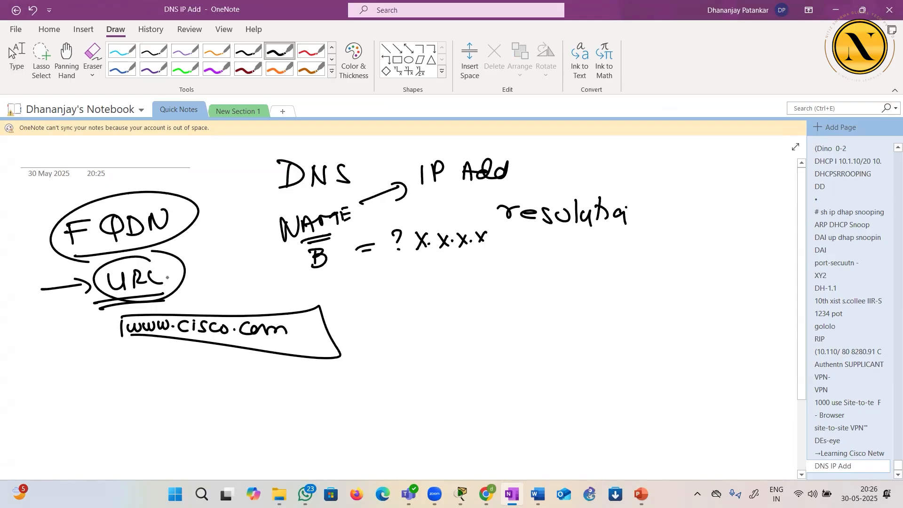
{"action": "mouse_move", "coordinate": [150, 266]}
{"action": "left_mouse_down"}
{"action": "mouse_move", "coordinate": [164, 283]}
{"action": "mouse_move", "coordinate": [151, 283]}
{"action": "mouse_move", "coordinate": [166, 282]}
{"action": "left_mouse_up"}
{"action": "mouse_move", "coordinate": [122, 339]}
{"action": "left_mouse_down"}
{"action": "mouse_move", "coordinate": [122, 347]}
{"action": "mouse_move", "coordinate": [331, 354]}
{"action": "left_mouse_up"}
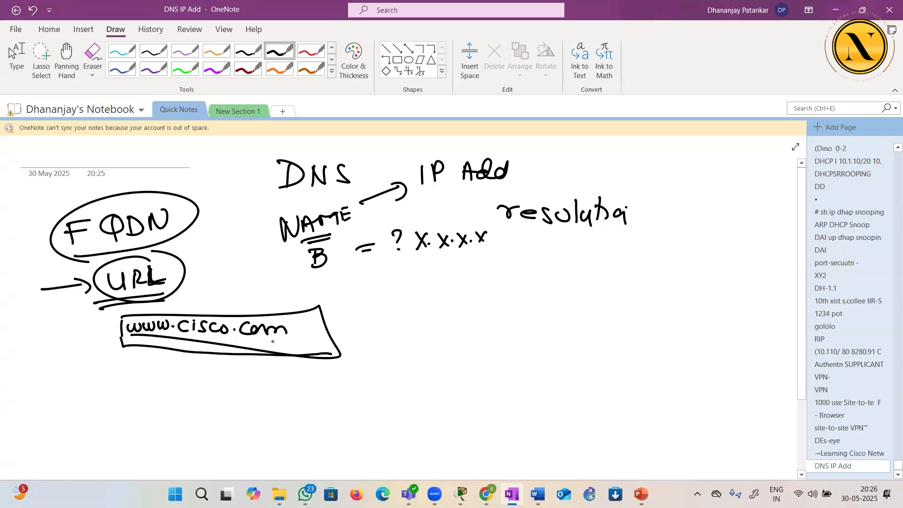
{"action": "left_click_drag", "start_coordinate": [306, 325], "coordinate": [323, 324]}
{"action": "mouse_move", "coordinate": [186, 371]}
{"action": "left_mouse_down"}
{"action": "mouse_move", "coordinate": [180, 394]}
{"action": "mouse_move", "coordinate": [271, 405]}
{"action": "mouse_move", "coordinate": [228, 442]}
{"action": "mouse_move", "coordinate": [240, 401]}
{"action": "left_mouse_up"}
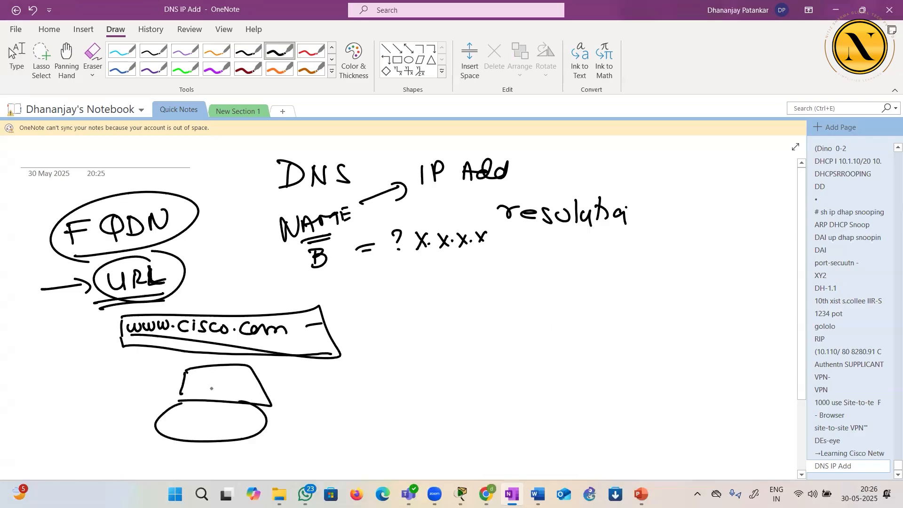
{"action": "mouse_move", "coordinate": [113, 375]}
{"action": "left_mouse_down"}
{"action": "mouse_move", "coordinate": [129, 395]}
{"action": "mouse_move", "coordinate": [142, 374]}
{"action": "left_mouse_up"}
{"action": "left_click", "coordinate": [127, 393]}
{"action": "left_click_drag", "start_coordinate": [140, 374], "coordinate": [141, 392]}
{"action": "left_click_drag", "start_coordinate": [149, 380], "coordinate": [160, 394]}
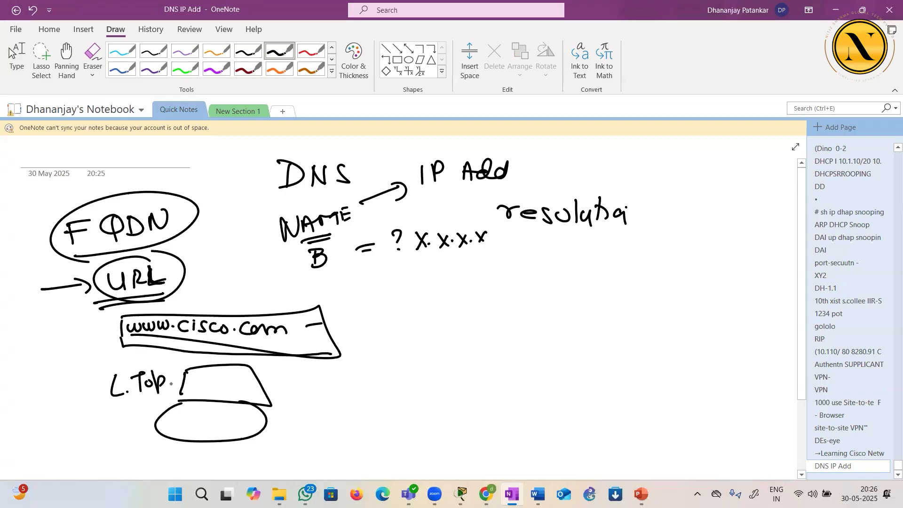
{"action": "left_click", "coordinate": [218, 392]}
Handwrite "DNS Cache" beside the laptop sketch and circle it
{"action": "mouse_move", "coordinate": [282, 415]}
{"action": "left_mouse_down"}
{"action": "mouse_move", "coordinate": [284, 429]}
{"action": "mouse_move", "coordinate": [304, 428]}
{"action": "mouse_move", "coordinate": [307, 417]}
{"action": "left_mouse_up"}
{"action": "mouse_move", "coordinate": [319, 417]}
{"action": "left_mouse_down"}
{"action": "mouse_move", "coordinate": [311, 427]}
{"action": "mouse_move", "coordinate": [344, 418]}
{"action": "mouse_move", "coordinate": [345, 430]}
{"action": "left_mouse_up"}
{"action": "left_click_drag", "start_coordinate": [358, 422], "coordinate": [382, 429]}
{"action": "mouse_move", "coordinate": [380, 427]}
{"action": "left_mouse_down"}
{"action": "mouse_move", "coordinate": [388, 432]}
{"action": "mouse_move", "coordinate": [326, 444]}
{"action": "left_mouse_up"}
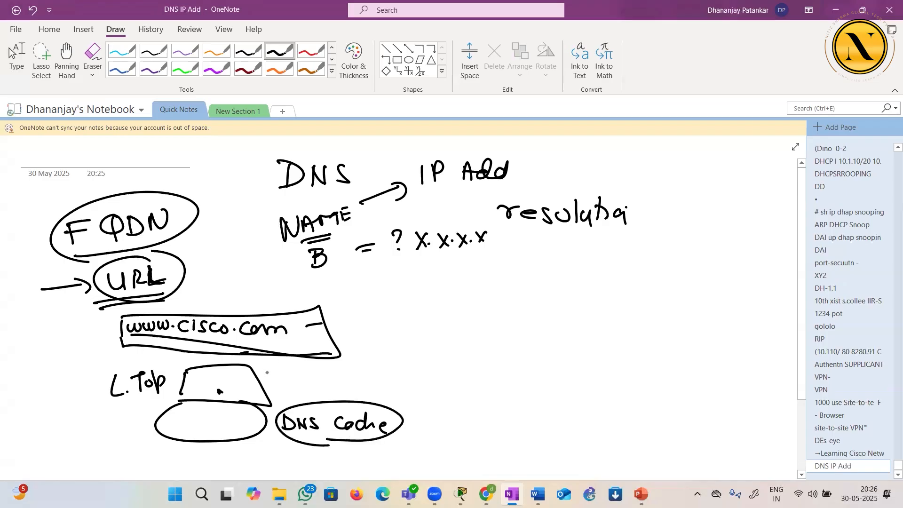
{"action": "left_click_drag", "start_coordinate": [309, 329], "coordinate": [322, 329]}
{"action": "left_click_drag", "start_coordinate": [311, 336], "coordinate": [337, 333]}
{"action": "mouse_move", "coordinate": [368, 320]}
{"action": "left_mouse_down"}
{"action": "mouse_move", "coordinate": [358, 333]}
{"action": "mouse_move", "coordinate": [388, 329]}
{"action": "left_mouse_up"}
{"action": "left_click", "coordinate": [380, 331]}
{"action": "mouse_move", "coordinate": [402, 320]}
{"action": "left_mouse_down"}
{"action": "mouse_move", "coordinate": [425, 333]}
{"action": "mouse_move", "coordinate": [429, 321]}
{"action": "mouse_move", "coordinate": [457, 332]}
{"action": "mouse_move", "coordinate": [452, 316]}
{"action": "left_mouse_up"}
{"action": "left_click", "coordinate": [412, 329]}
{"action": "left_click_drag", "start_coordinate": [467, 319], "coordinate": [466, 319]}
{"action": "left_click_drag", "start_coordinate": [365, 346], "coordinate": [433, 344]}
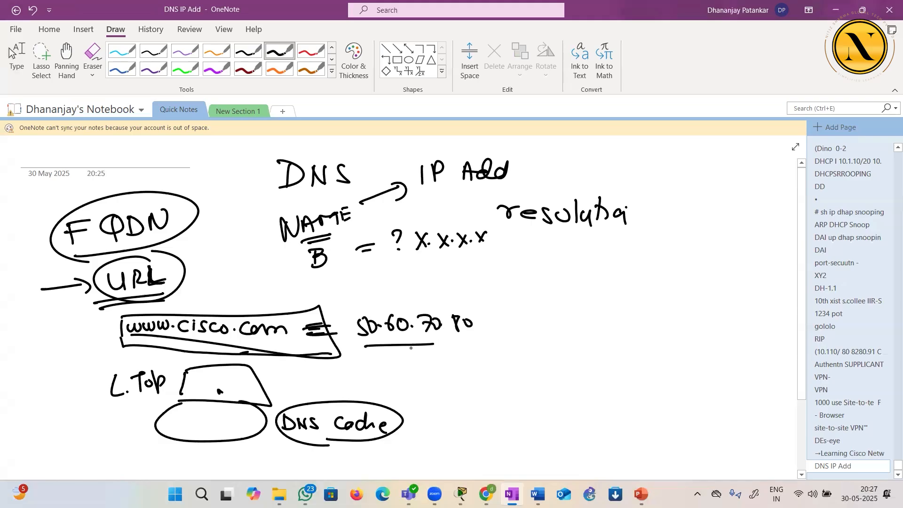
{"action": "mouse_move", "coordinate": [272, 404]}
{"action": "left_mouse_down"}
{"action": "mouse_move", "coordinate": [281, 396]}
{"action": "mouse_move", "coordinate": [278, 405]}
{"action": "left_mouse_up"}
{"action": "left_click_drag", "start_coordinate": [255, 402], "coordinate": [592, 323]}
{"action": "mouse_move", "coordinate": [636, 258]}
{"action": "left_mouse_down"}
{"action": "mouse_move", "coordinate": [693, 418]}
{"action": "mouse_move", "coordinate": [680, 414]}
{"action": "left_mouse_up"}
{"action": "mouse_move", "coordinate": [68, 333]}
{"action": "left_mouse_down"}
{"action": "mouse_move", "coordinate": [111, 322]}
{"action": "mouse_move", "coordinate": [111, 340]}
{"action": "left_mouse_up"}
{"action": "mouse_move", "coordinate": [606, 301]}
{"action": "left_mouse_down"}
{"action": "mouse_move", "coordinate": [603, 319]}
{"action": "mouse_move", "coordinate": [610, 316]}
{"action": "left_mouse_up"}
{"action": "left_click_drag", "start_coordinate": [623, 301], "coordinate": [626, 309]}
Write "DNS Resol" with a server box below it inside the ISP cloud, and draw an arrow to it from the laptop
{"action": "left_click_drag", "start_coordinate": [674, 243], "coordinate": [678, 259]}
{"action": "mouse_move", "coordinate": [694, 258]}
{"action": "left_mouse_down"}
{"action": "mouse_move", "coordinate": [695, 244]}
{"action": "mouse_move", "coordinate": [706, 243]}
{"action": "left_mouse_up"}
{"action": "mouse_move", "coordinate": [718, 241]}
{"action": "left_mouse_down"}
{"action": "mouse_move", "coordinate": [709, 256]}
{"action": "mouse_move", "coordinate": [760, 253]}
{"action": "left_mouse_up"}
{"action": "mouse_move", "coordinate": [768, 245]}
{"action": "left_mouse_down"}
{"action": "mouse_move", "coordinate": [762, 254]}
{"action": "mouse_move", "coordinate": [774, 247]}
{"action": "mouse_move", "coordinate": [777, 254]}
{"action": "left_mouse_up"}
{"action": "left_click_drag", "start_coordinate": [782, 252], "coordinate": [791, 249]}
{"action": "left_click_drag", "start_coordinate": [718, 269], "coordinate": [722, 309]}
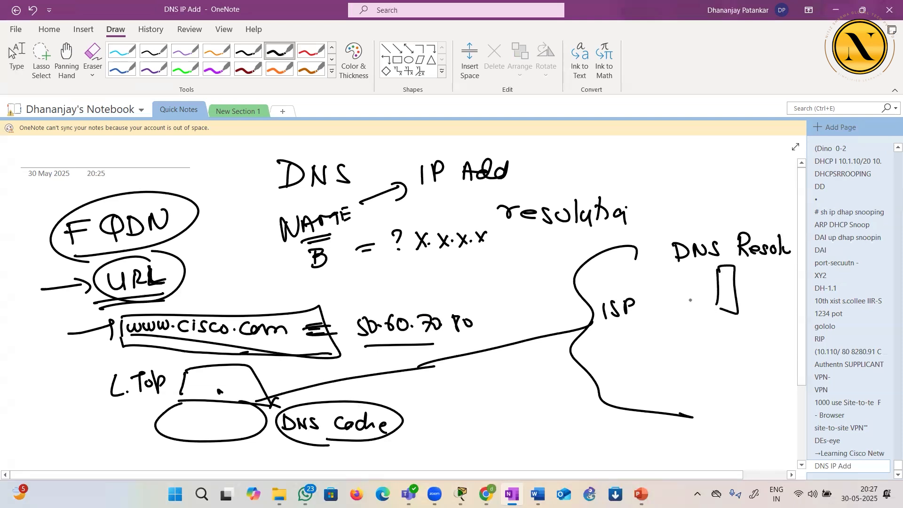
{"action": "mouse_move", "coordinate": [233, 375]}
{"action": "left_mouse_down"}
{"action": "mouse_move", "coordinate": [438, 324]}
{"action": "mouse_move", "coordinate": [711, 299]}
{"action": "mouse_move", "coordinate": [720, 307]}
{"action": "left_mouse_up"}
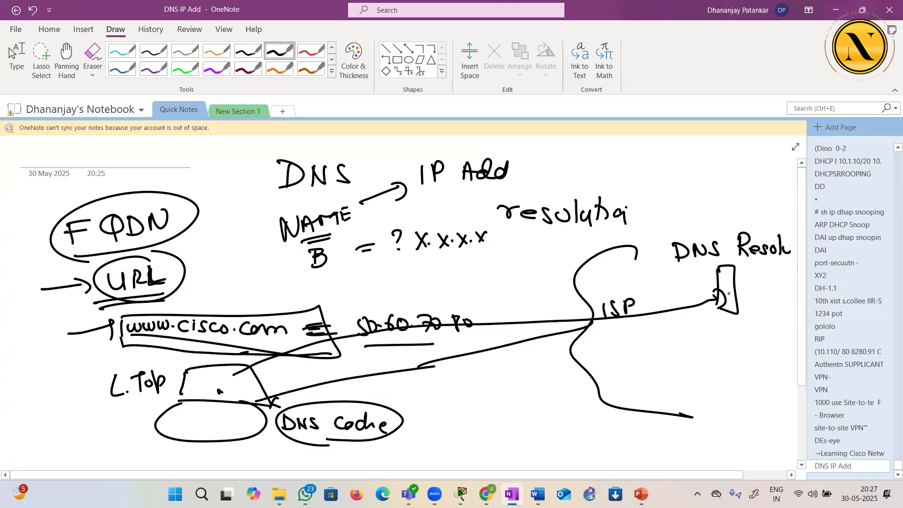
Draw three branches below the DNS resolver server and label them ".com", ".in" and ".org"
{"action": "left_click_drag", "start_coordinate": [728, 305], "coordinate": [627, 347]}
{"action": "left_click", "coordinate": [597, 359]}
{"action": "left_click_drag", "start_coordinate": [611, 357], "coordinate": [620, 357]}
{"action": "left_click_drag", "start_coordinate": [626, 364], "coordinate": [640, 363]}
{"action": "left_click", "coordinate": [694, 348]}
{"action": "mouse_move", "coordinate": [699, 346]}
{"action": "left_mouse_down"}
{"action": "mouse_move", "coordinate": [700, 356]}
{"action": "mouse_move", "coordinate": [766, 346]}
{"action": "left_mouse_up"}
{"action": "left_click_drag", "start_coordinate": [770, 354], "coordinate": [779, 346]}
{"action": "left_click_drag", "start_coordinate": [791, 345], "coordinate": [787, 360]}
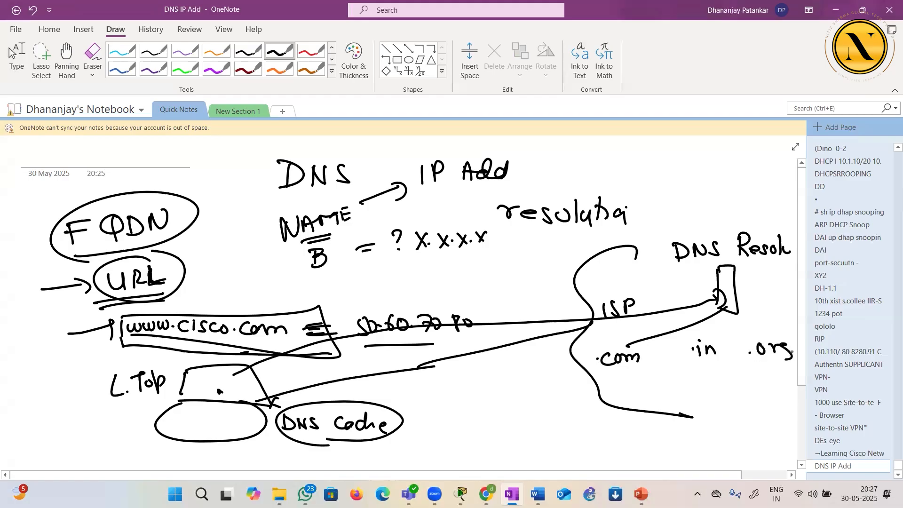
{"action": "left_click_drag", "start_coordinate": [720, 319], "coordinate": [717, 344]}
{"action": "left_click_drag", "start_coordinate": [734, 319], "coordinate": [757, 341]}
Write "ISP" above the DNS resolver label and draw a return arrow from its server to the laptop
{"action": "left_click_drag", "start_coordinate": [711, 208], "coordinate": [719, 220]}
{"action": "left_click_drag", "start_coordinate": [731, 220], "coordinate": [739, 207]}
{"action": "mouse_move", "coordinate": [721, 284]}
{"action": "left_mouse_down"}
{"action": "mouse_move", "coordinate": [476, 291]}
{"action": "mouse_move", "coordinate": [324, 316]}
{"action": "mouse_move", "coordinate": [241, 351]}
{"action": "left_mouse_up"}
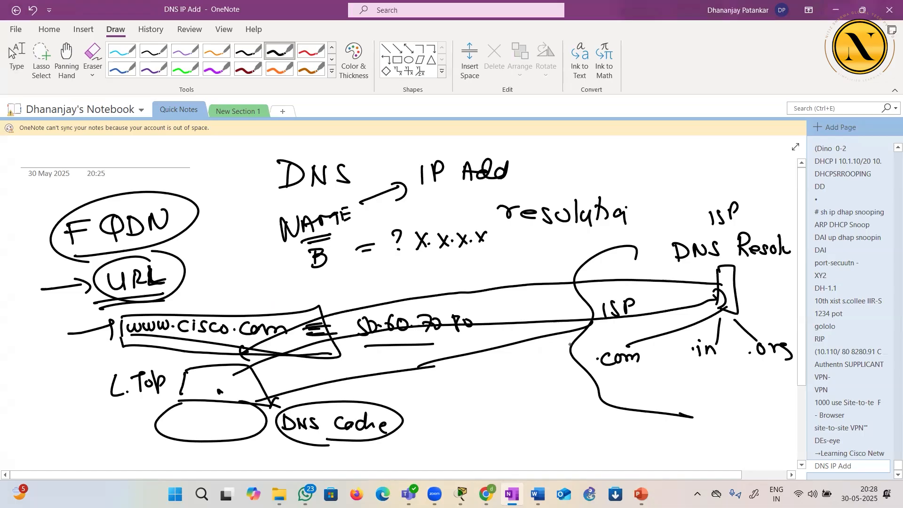
Draw a server box under .com and write the address "1.2.3." beside it
{"action": "left_click_drag", "start_coordinate": [612, 371], "coordinate": [616, 408]}
{"action": "mouse_move", "coordinate": [613, 371]}
{"action": "left_mouse_down"}
{"action": "mouse_move", "coordinate": [633, 369]}
{"action": "mouse_move", "coordinate": [640, 413]}
{"action": "left_mouse_up"}
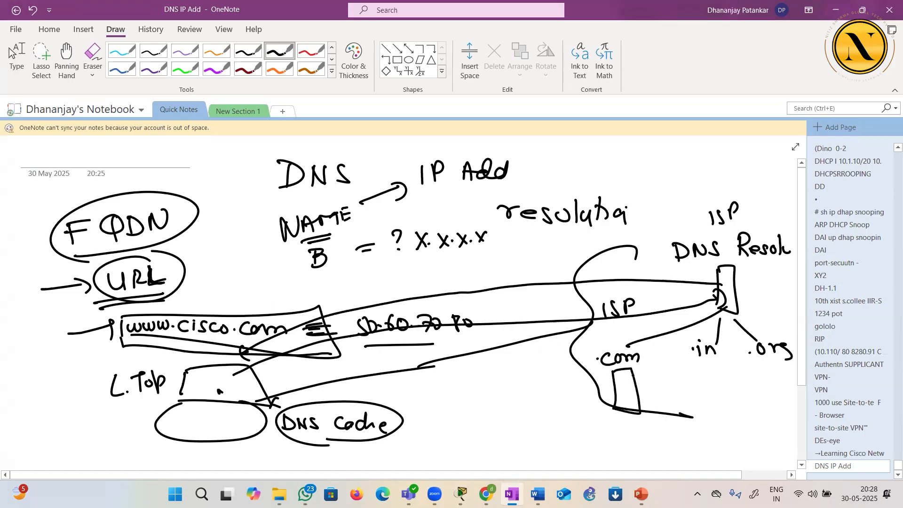
{"action": "left_click", "coordinate": [555, 396]}
{"action": "mouse_move", "coordinate": [549, 382]}
{"action": "left_mouse_down"}
{"action": "mouse_move", "coordinate": [549, 398]}
{"action": "mouse_move", "coordinate": [602, 391]}
{"action": "left_mouse_up"}
{"action": "left_click", "coordinate": [575, 394]}
Draw a line from the laptop through a second cloud outline, with an arrow reaching the .com server
{"action": "left_click_drag", "start_coordinate": [247, 382], "coordinate": [452, 355]}
{"action": "mouse_move", "coordinate": [494, 298]}
{"action": "left_mouse_down"}
{"action": "mouse_move", "coordinate": [480, 292]}
{"action": "mouse_move", "coordinate": [458, 416]}
{"action": "mouse_move", "coordinate": [519, 426]}
{"action": "left_mouse_up"}
{"action": "mouse_move", "coordinate": [417, 365]}
{"action": "left_mouse_down"}
{"action": "mouse_move", "coordinate": [629, 383]}
{"action": "mouse_move", "coordinate": [624, 376]}
{"action": "left_mouse_up"}
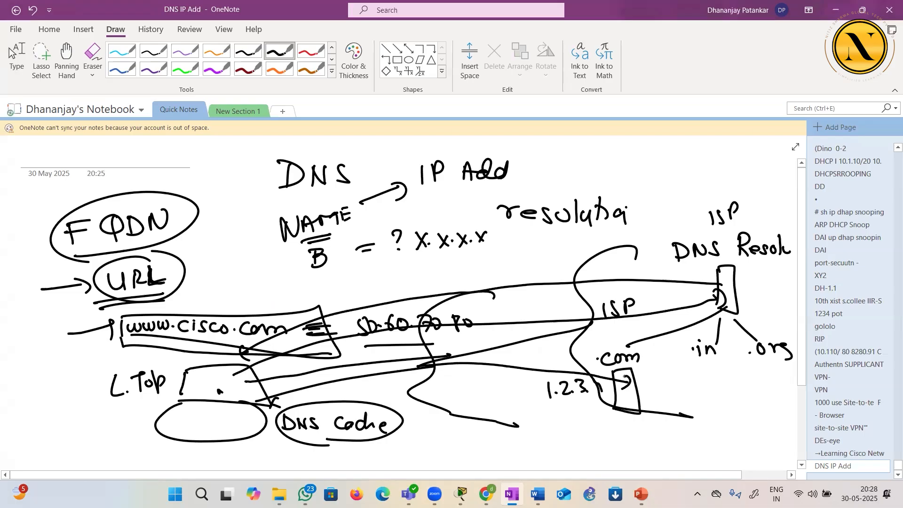
Mark a line above cisco, draw a stack of record lines below .com and connect it to the .com server
{"action": "left_click_drag", "start_coordinate": [200, 312], "coordinate": [235, 305]}
{"action": "left_click_drag", "start_coordinate": [545, 422], "coordinate": [588, 419]}
{"action": "left_click_drag", "start_coordinate": [547, 429], "coordinate": [592, 425]}
{"action": "mouse_move", "coordinate": [549, 436]}
{"action": "left_mouse_down"}
{"action": "mouse_move", "coordinate": [593, 434]}
{"action": "mouse_move", "coordinate": [600, 459]}
{"action": "mouse_move", "coordinate": [622, 463]}
{"action": "left_mouse_up"}
{"action": "mouse_move", "coordinate": [626, 394]}
{"action": "left_mouse_down"}
{"action": "mouse_move", "coordinate": [636, 428]}
{"action": "mouse_move", "coordinate": [602, 448]}
{"action": "left_mouse_up"}
{"action": "left_click", "coordinate": [601, 448]}
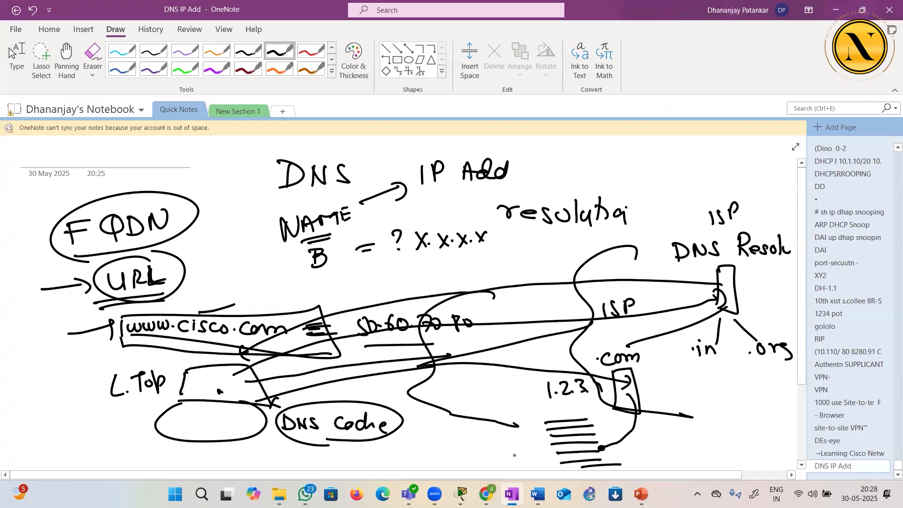
Write an address starting "5.6.7" beside the record lines, and draw request and reply arrows between the records and the laptop
{"action": "left_click_drag", "start_coordinate": [508, 448], "coordinate": [545, 449]}
{"action": "mouse_move", "coordinate": [620, 390]}
{"action": "left_mouse_down"}
{"action": "mouse_move", "coordinate": [217, 388]}
{"action": "mouse_move", "coordinate": [265, 422]}
{"action": "mouse_move", "coordinate": [555, 450]}
{"action": "mouse_move", "coordinate": [543, 462]}
{"action": "left_mouse_up"}
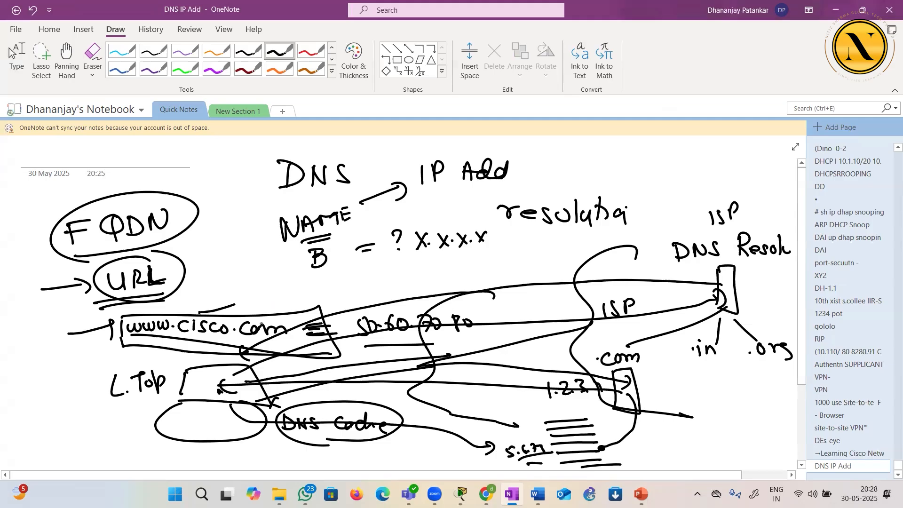
{"action": "left_click_drag", "start_coordinate": [146, 405], "coordinate": [181, 400]}
{"action": "left_click_drag", "start_coordinate": [570, 458], "coordinate": [261, 353]}
{"action": "mouse_move", "coordinate": [269, 349]}
{"action": "left_mouse_down"}
{"action": "mouse_move", "coordinate": [261, 354]}
{"action": "mouse_move", "coordinate": [270, 361]}
{"action": "left_mouse_up"}
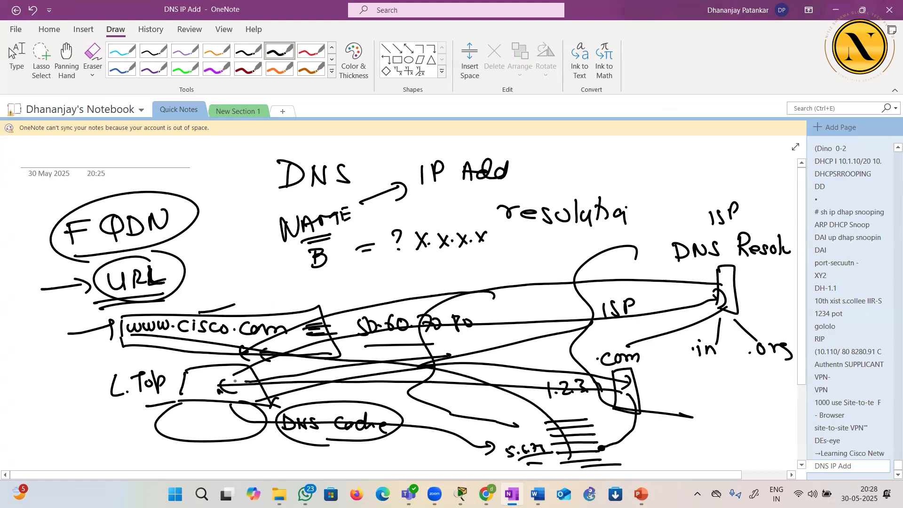
{"action": "mouse_move", "coordinate": [221, 382]}
{"action": "left_mouse_down"}
{"action": "mouse_move", "coordinate": [409, 384]}
{"action": "mouse_move", "coordinate": [540, 437]}
{"action": "mouse_move", "coordinate": [542, 446]}
{"action": "left_mouse_up"}
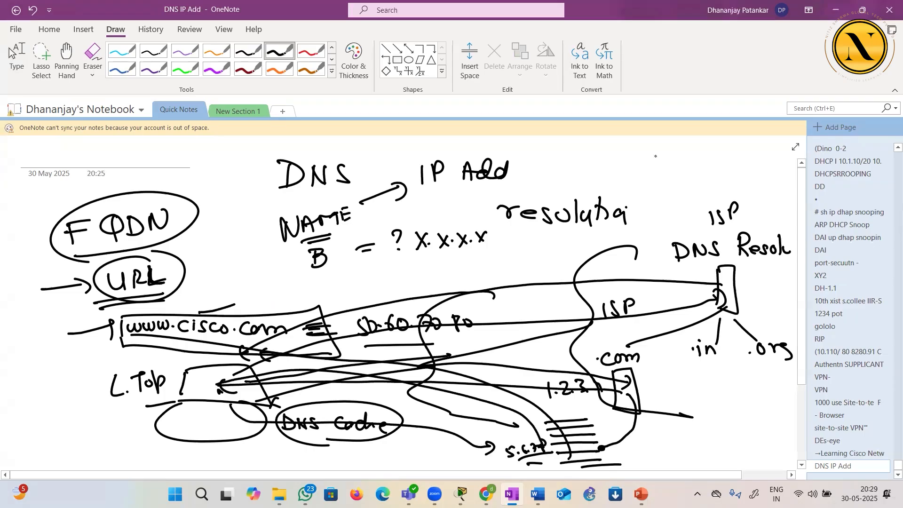
Circle the DNS heading with an arrow pointing to it, and switch back to the CCNA SEQUENCE document in Word
{"action": "mouse_move", "coordinate": [312, 201]}
{"action": "left_mouse_down"}
{"action": "mouse_move", "coordinate": [284, 200]}
{"action": "mouse_move", "coordinate": [319, 202]}
{"action": "left_mouse_up"}
{"action": "mouse_move", "coordinate": [212, 180]}
{"action": "left_mouse_down"}
{"action": "mouse_move", "coordinate": [251, 177]}
{"action": "mouse_move", "coordinate": [245, 192]}
{"action": "left_mouse_up"}
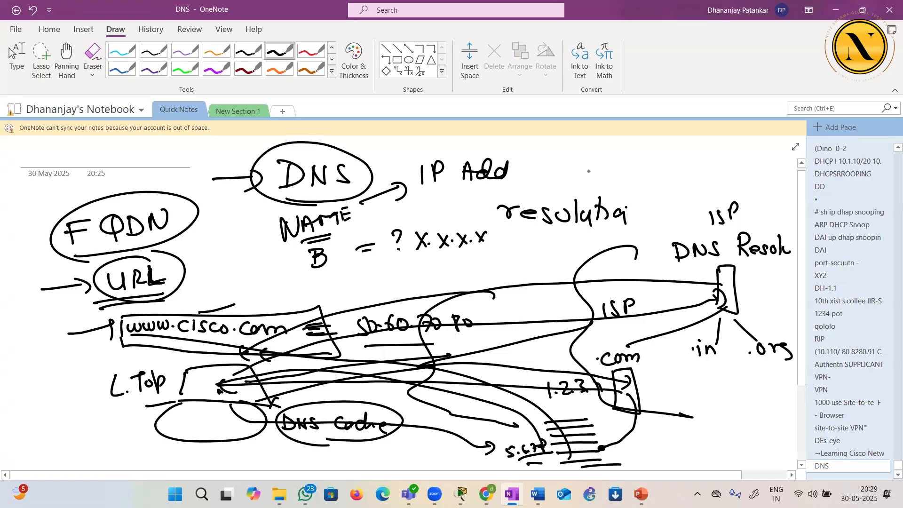
{"action": "left_click", "coordinate": [845, 140]}
{"action": "left_click", "coordinate": [537, 493]}
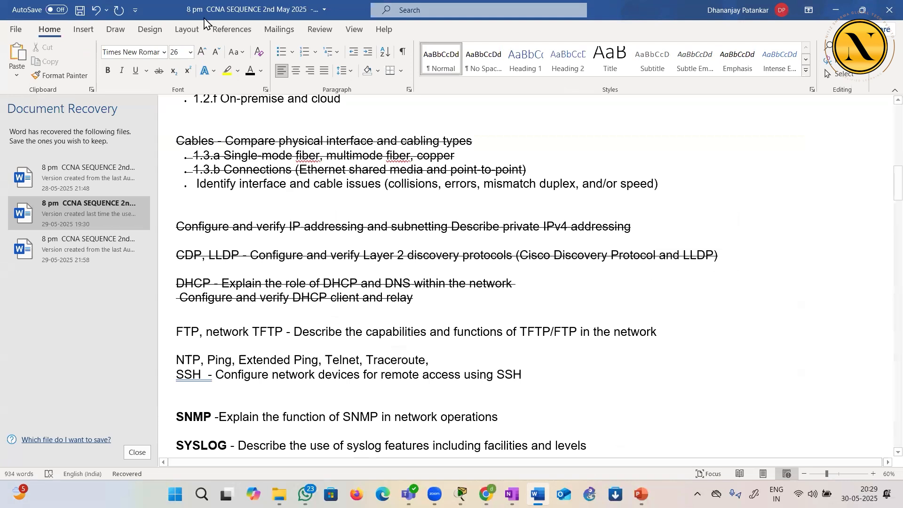
Save the CCNA SEQUENCE document and highlight parts of the FTP, network TFTP topic line while reading it
{"action": "left_click", "coordinate": [79, 12]}
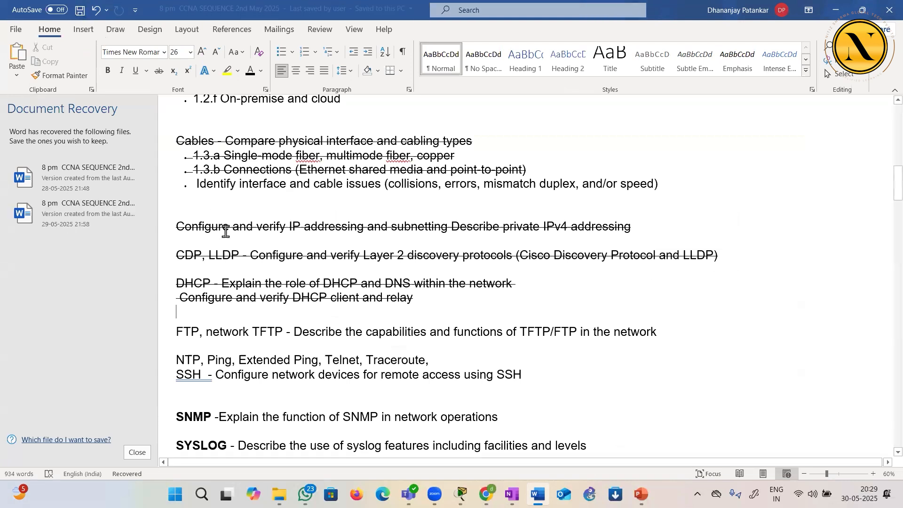
{"action": "left_click_drag", "start_coordinate": [173, 332], "coordinate": [288, 333]}
{"action": "left_click", "coordinate": [237, 343]}
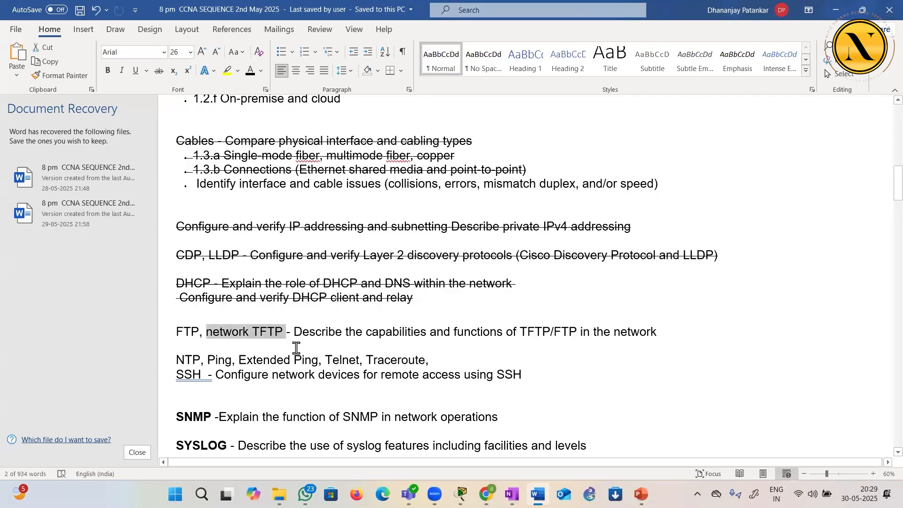
{"action": "left_click", "coordinate": [296, 346]}
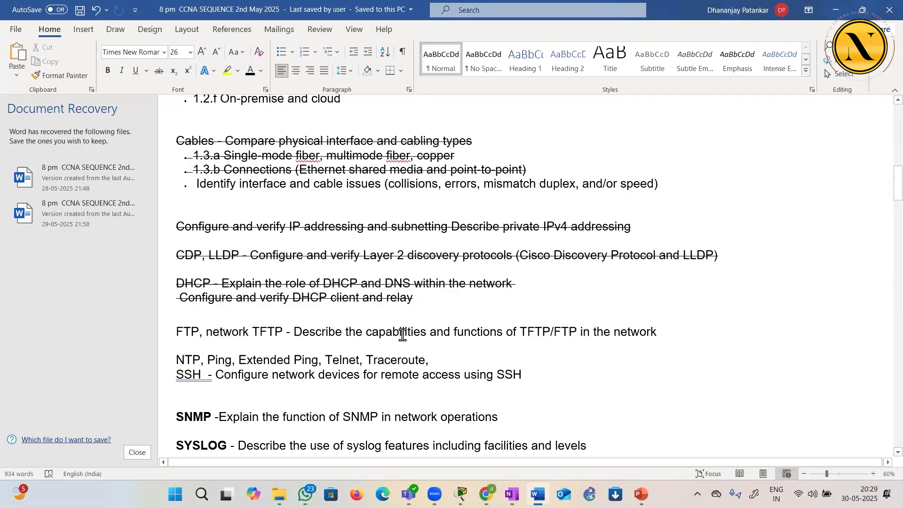
{"action": "left_click_drag", "start_coordinate": [511, 330], "coordinate": [651, 333]}
{"action": "left_click", "coordinate": [648, 353]}
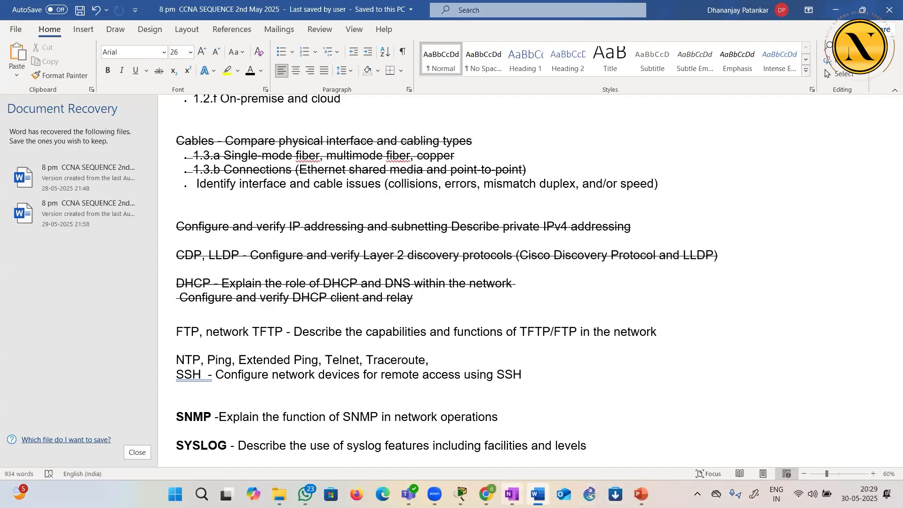
Switch to OneNote, draw a server box on the blank page and label it FTP
{"action": "left_click", "coordinate": [512, 493]}
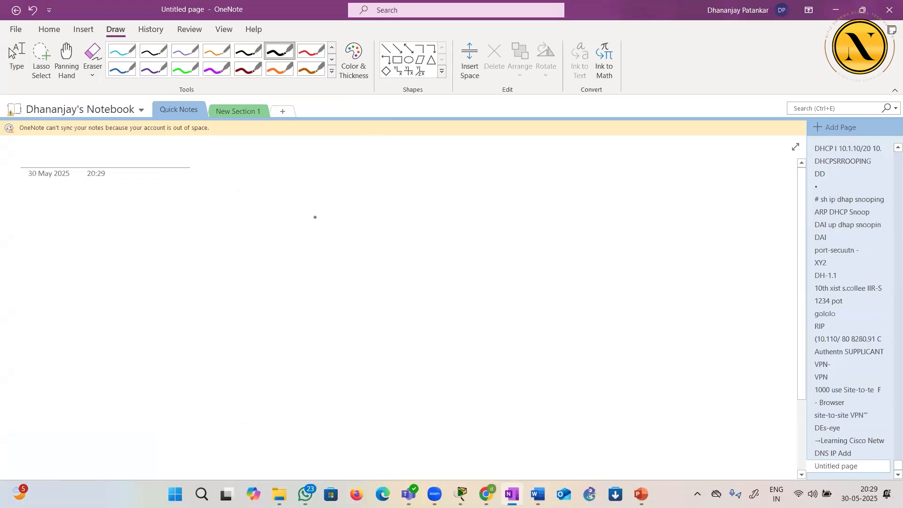
{"action": "mouse_move", "coordinate": [416, 205]}
{"action": "left_mouse_down"}
{"action": "mouse_move", "coordinate": [413, 283]}
{"action": "mouse_move", "coordinate": [428, 203]}
{"action": "mouse_move", "coordinate": [410, 282]}
{"action": "left_mouse_up"}
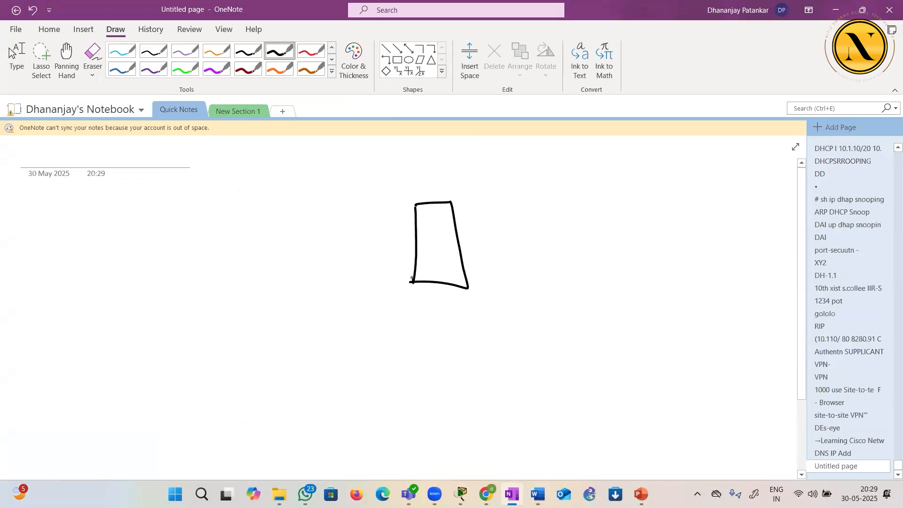
{"action": "mouse_move", "coordinate": [444, 167]}
{"action": "left_mouse_down"}
{"action": "mouse_move", "coordinate": [449, 192]}
{"action": "mouse_move", "coordinate": [460, 163]}
{"action": "mouse_move", "coordinate": [460, 174]}
{"action": "left_mouse_up"}
{"action": "left_click_drag", "start_coordinate": [467, 166], "coordinate": [484, 162]}
{"action": "mouse_move", "coordinate": [480, 164]}
{"action": "left_mouse_down"}
{"action": "mouse_move", "coordinate": [482, 186]}
{"action": "mouse_move", "coordinate": [493, 183]}
{"action": "left_mouse_up"}
{"action": "left_click_drag", "start_coordinate": [492, 163], "coordinate": [494, 172]}
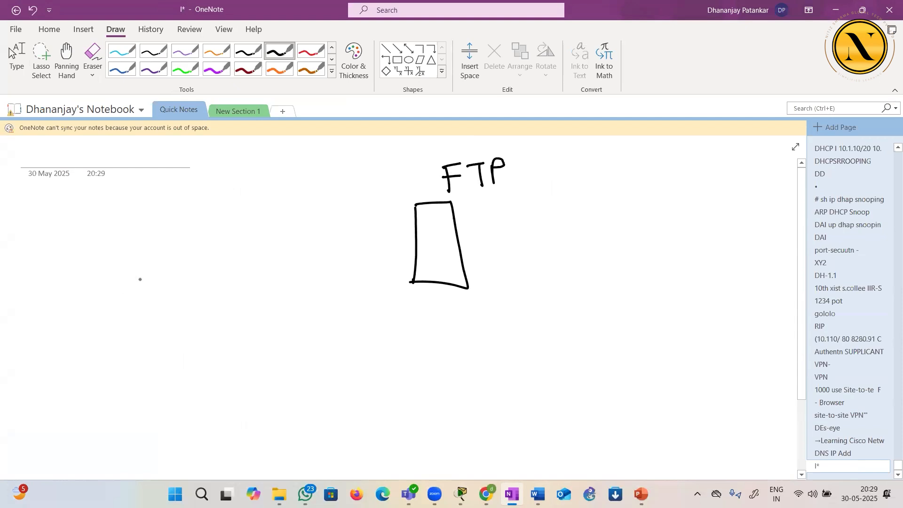
Draw a router circle labelled R1, link it to a switch box below, and draw a line from it towards the FTP server
{"action": "mouse_move", "coordinate": [111, 293]}
{"action": "left_mouse_down"}
{"action": "mouse_move", "coordinate": [59, 339]}
{"action": "mouse_move", "coordinate": [93, 297]}
{"action": "mouse_move", "coordinate": [90, 345]}
{"action": "left_mouse_up"}
{"action": "left_click_drag", "start_coordinate": [88, 323], "coordinate": [106, 339]}
{"action": "left_click_drag", "start_coordinate": [107, 323], "coordinate": [113, 347]}
{"action": "left_click_drag", "start_coordinate": [115, 377], "coordinate": [123, 436]}
{"action": "mouse_move", "coordinate": [81, 426]}
{"action": "left_mouse_down"}
{"action": "mouse_move", "coordinate": [116, 421]}
{"action": "mouse_move", "coordinate": [76, 436]}
{"action": "mouse_move", "coordinate": [119, 467]}
{"action": "mouse_move", "coordinate": [144, 457]}
{"action": "left_mouse_up"}
{"action": "left_click_drag", "start_coordinate": [161, 442], "coordinate": [164, 456]}
{"action": "left_click_drag", "start_coordinate": [143, 317], "coordinate": [252, 285]}
{"action": "mouse_move", "coordinate": [288, 225]}
{"action": "left_mouse_down"}
{"action": "mouse_move", "coordinate": [254, 225]}
{"action": "mouse_move", "coordinate": [282, 324]}
{"action": "mouse_move", "coordinate": [323, 335]}
{"action": "left_mouse_up"}
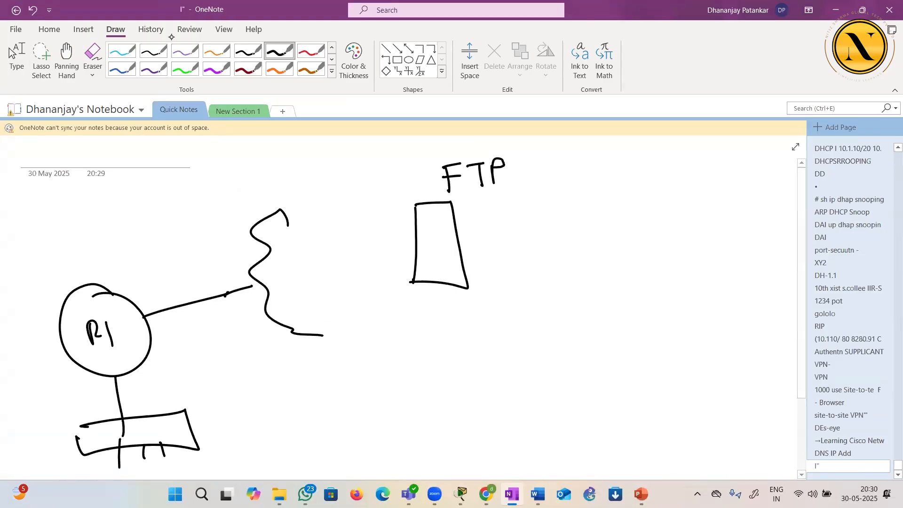
{"action": "left_click", "coordinate": [93, 54]}
{"action": "left_click_drag", "start_coordinate": [280, 208], "coordinate": [292, 228]}
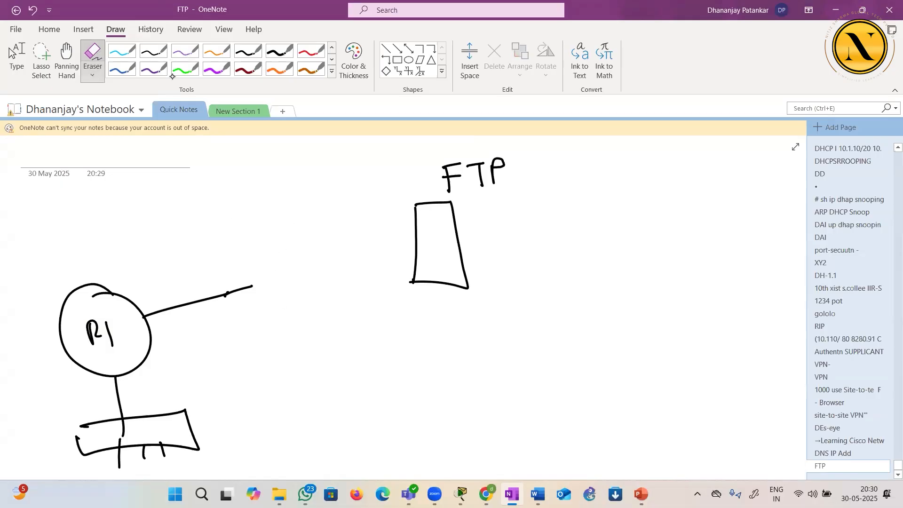
Draw a switch box with the black pen at the end of R1's line and connect it to the FTP server
{"action": "left_click", "coordinate": [354, 61]}
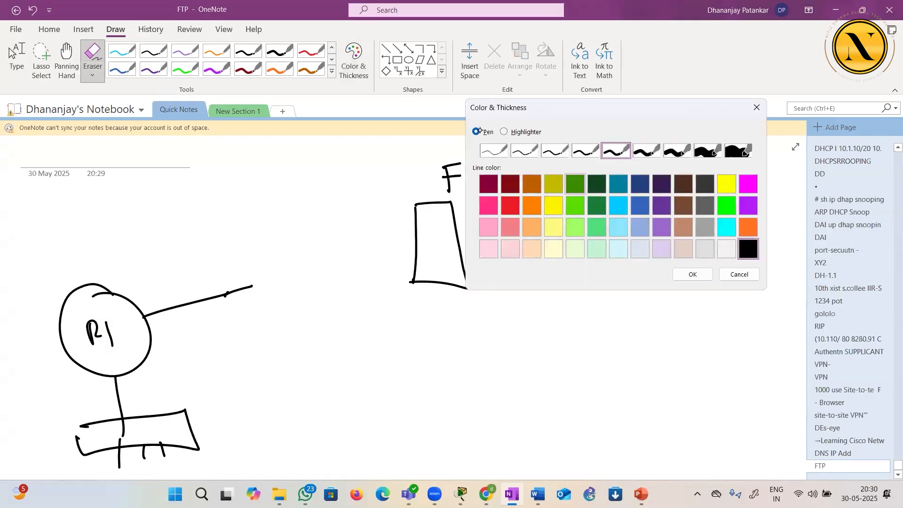
{"action": "left_click", "coordinate": [692, 274]}
{"action": "mouse_move", "coordinate": [247, 280]}
{"action": "left_mouse_down"}
{"action": "mouse_move", "coordinate": [252, 305]}
{"action": "mouse_move", "coordinate": [285, 292]}
{"action": "left_mouse_up"}
{"action": "left_click_drag", "start_coordinate": [329, 280], "coordinate": [413, 267]}
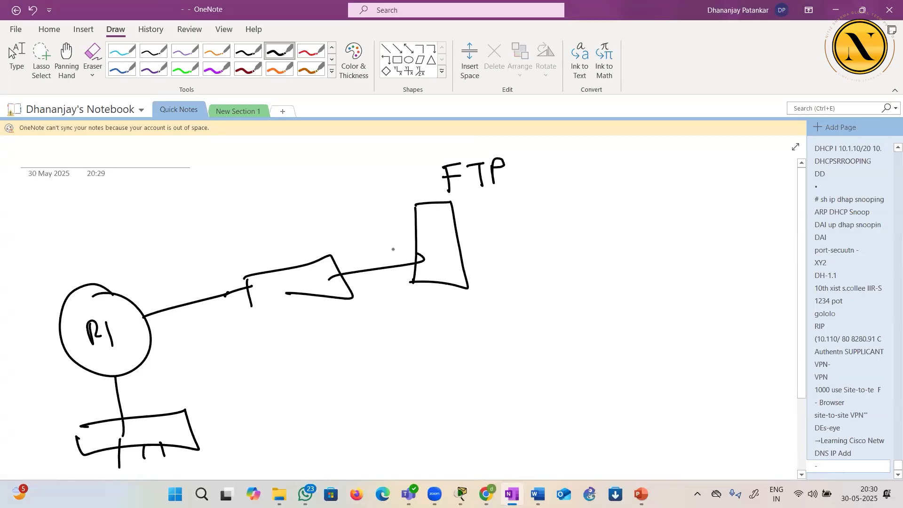
Write the address 20.1.1.1 at R1's link and 20.1.1.2 beside the FTP server
{"action": "left_click_drag", "start_coordinate": [140, 297], "coordinate": [191, 261]}
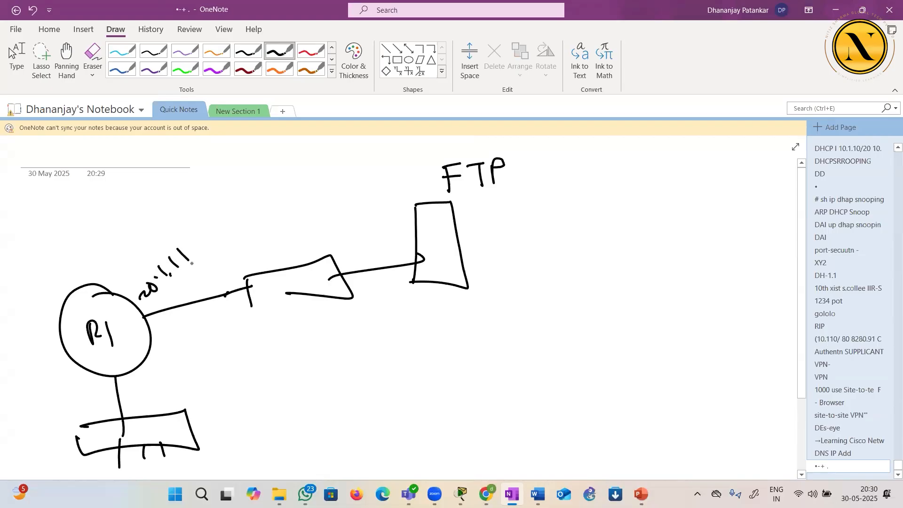
{"action": "mouse_move", "coordinate": [468, 205]}
{"action": "left_mouse_down"}
{"action": "mouse_move", "coordinate": [470, 214]}
{"action": "mouse_move", "coordinate": [489, 211]}
{"action": "left_mouse_up"}
{"action": "mouse_move", "coordinate": [498, 201]}
{"action": "left_mouse_down"}
{"action": "mouse_move", "coordinate": [500, 213]}
{"action": "mouse_move", "coordinate": [514, 210]}
{"action": "left_mouse_up"}
{"action": "left_click_drag", "start_coordinate": [527, 195], "coordinate": [547, 204]}
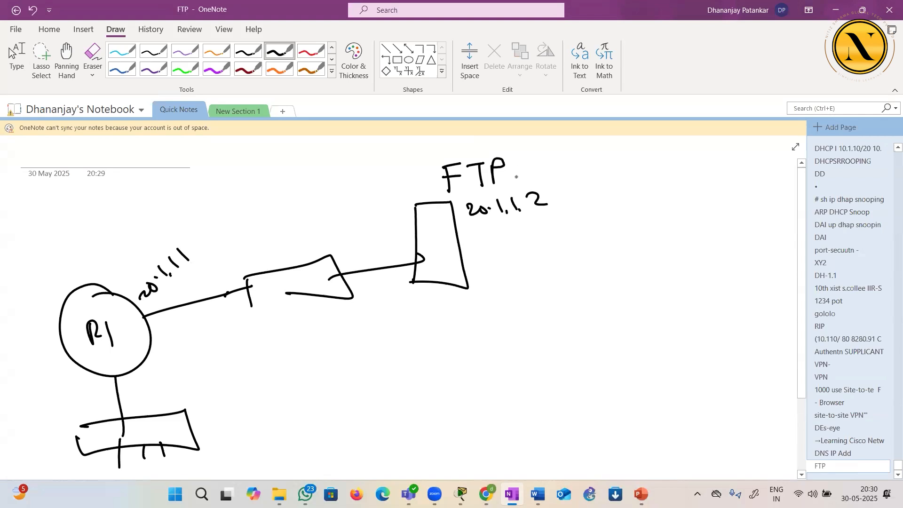
Write "- TCP" beside the FTP heading and list the ports "20 - control" and "21 - Data" beneath it
{"action": "left_click_drag", "start_coordinate": [544, 167], "coordinate": [600, 155]}
{"action": "mouse_move", "coordinate": [591, 157]}
{"action": "left_mouse_down"}
{"action": "mouse_move", "coordinate": [593, 173]}
{"action": "mouse_move", "coordinate": [634, 165]}
{"action": "left_mouse_up"}
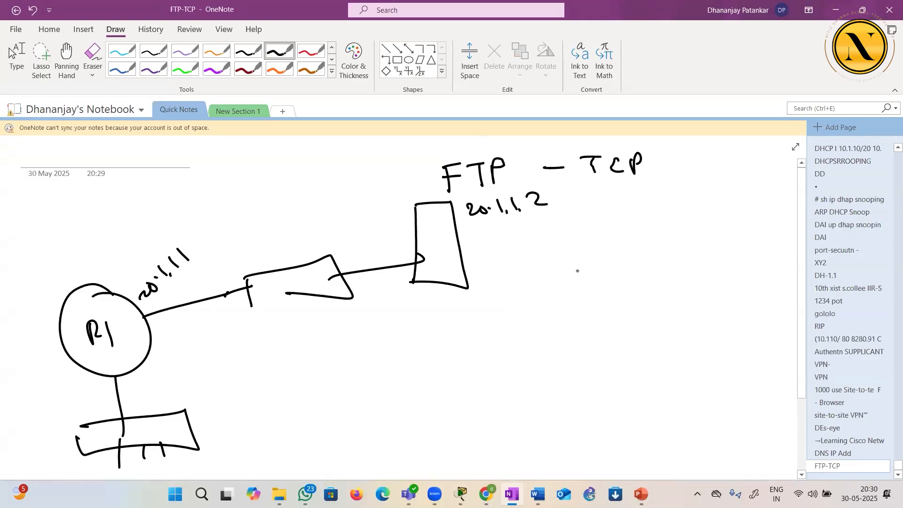
{"action": "mouse_move", "coordinate": [576, 271]}
{"action": "left_mouse_down"}
{"action": "mouse_move", "coordinate": [598, 283]}
{"action": "mouse_move", "coordinate": [611, 267]}
{"action": "left_mouse_up"}
{"action": "left_click", "coordinate": [584, 299]}
{"action": "left_click_drag", "start_coordinate": [583, 300], "coordinate": [607, 309]}
{"action": "left_click_drag", "start_coordinate": [616, 296], "coordinate": [619, 313]}
{"action": "left_click_drag", "start_coordinate": [635, 273], "coordinate": [736, 272]}
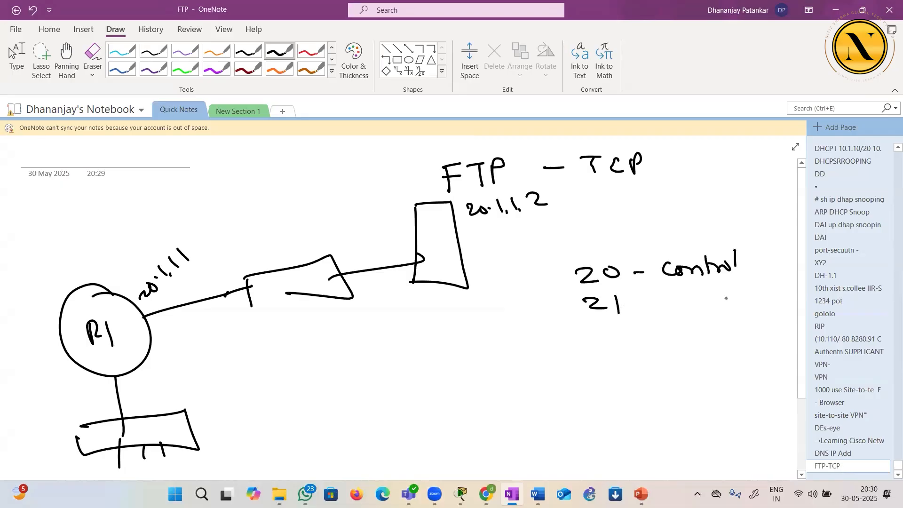
{"action": "left_click_drag", "start_coordinate": [646, 304], "coordinate": [661, 304]}
{"action": "mouse_move", "coordinate": [669, 293]}
{"action": "left_mouse_down"}
{"action": "mouse_move", "coordinate": [673, 309]}
{"action": "mouse_move", "coordinate": [733, 308]}
{"action": "left_mouse_up"}
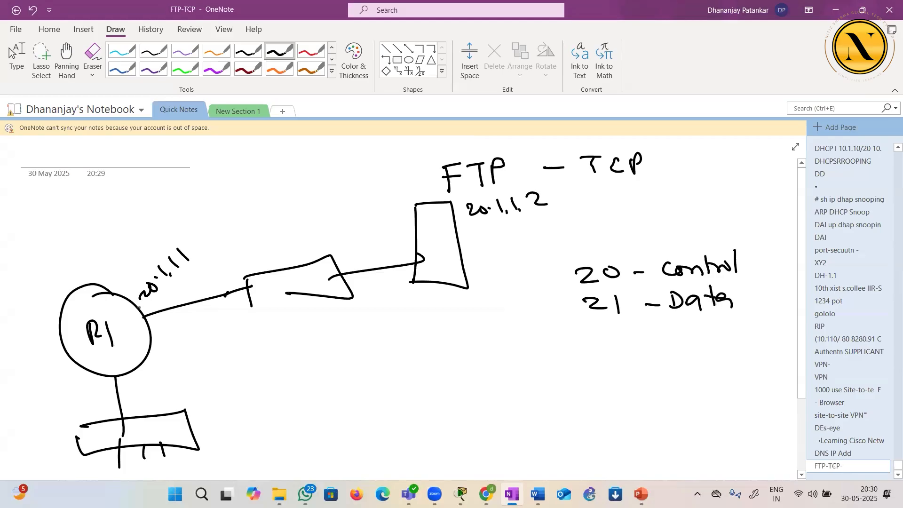
Circle TCP and the port 20 control entry, and draw arrows between R1 and the FTP server
{"action": "left_click_drag", "start_coordinate": [594, 177], "coordinate": [595, 179]}
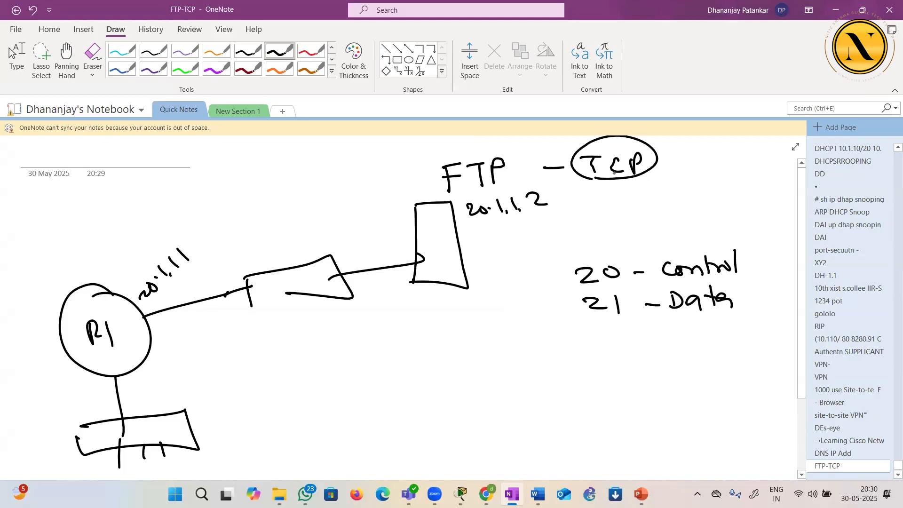
{"action": "mouse_move", "coordinate": [149, 303]}
{"action": "left_mouse_down"}
{"action": "mouse_move", "coordinate": [289, 258]}
{"action": "mouse_move", "coordinate": [383, 242]}
{"action": "mouse_move", "coordinate": [174, 312]}
{"action": "mouse_move", "coordinate": [324, 295]}
{"action": "left_mouse_up"}
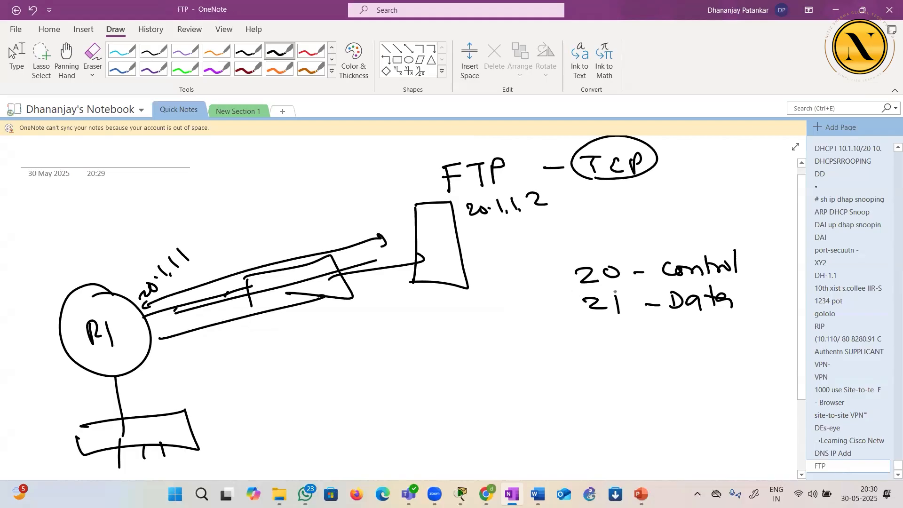
{"action": "mouse_move", "coordinate": [601, 287]}
{"action": "left_mouse_down"}
{"action": "mouse_move", "coordinate": [719, 285]}
{"action": "mouse_move", "coordinate": [656, 265]}
{"action": "mouse_move", "coordinate": [668, 281]}
{"action": "left_mouse_up"}
{"action": "left_click_drag", "start_coordinate": [548, 280], "coordinate": [570, 279]}
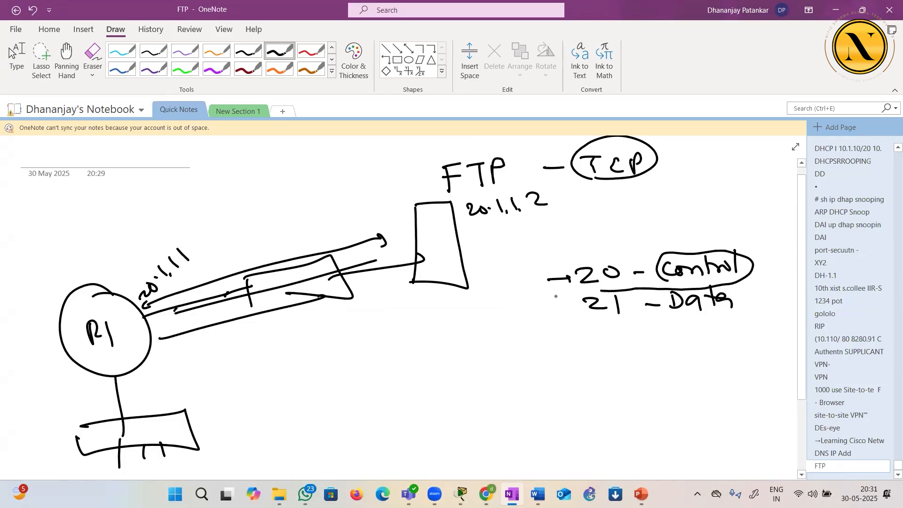
{"action": "mouse_move", "coordinate": [90, 306]}
{"action": "left_mouse_down"}
{"action": "mouse_move", "coordinate": [110, 262]}
{"action": "mouse_move", "coordinate": [255, 211]}
{"action": "mouse_move", "coordinate": [427, 237]}
{"action": "left_mouse_up"}
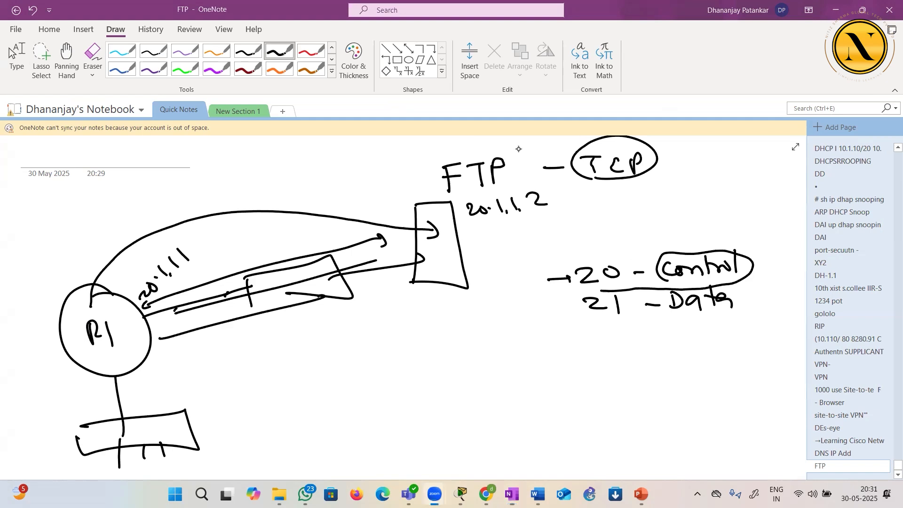
Write "running" above R1, circle it and tie it to the router with a short line
{"action": "left_click_drag", "start_coordinate": [74, 288], "coordinate": [65, 266]}
{"action": "left_click_drag", "start_coordinate": [43, 232], "coordinate": [60, 226]}
{"action": "left_click_drag", "start_coordinate": [62, 229], "coordinate": [116, 219]}
{"action": "mouse_move", "coordinate": [89, 251]}
{"action": "left_mouse_down"}
{"action": "mouse_move", "coordinate": [94, 193]}
{"action": "mouse_move", "coordinate": [54, 257]}
{"action": "left_mouse_up"}
Draw a vertical divider beside the circled running label and write "startup" next to it
{"action": "left_click_drag", "start_coordinate": [153, 179], "coordinate": [154, 226]}
{"action": "mouse_move", "coordinate": [188, 190]}
{"action": "left_mouse_down"}
{"action": "mouse_move", "coordinate": [179, 209]}
{"action": "mouse_move", "coordinate": [202, 206]}
{"action": "left_mouse_up"}
{"action": "mouse_move", "coordinate": [194, 198]}
{"action": "left_mouse_down"}
{"action": "mouse_move", "coordinate": [215, 194]}
{"action": "mouse_move", "coordinate": [216, 206]}
{"action": "mouse_move", "coordinate": [224, 188]}
{"action": "left_mouse_up"}
{"action": "left_click_drag", "start_coordinate": [229, 176], "coordinate": [228, 199]}
{"action": "left_click_drag", "start_coordinate": [225, 190], "coordinate": [246, 190]}
{"action": "mouse_move", "coordinate": [250, 174]}
{"action": "left_mouse_down"}
{"action": "mouse_move", "coordinate": [249, 194]}
{"action": "mouse_move", "coordinate": [260, 184]}
{"action": "left_mouse_up"}
Write "IOS" beside R1 with "FLASH" above it, and underline both words
{"action": "mouse_move", "coordinate": [180, 367]}
{"action": "left_mouse_down"}
{"action": "mouse_move", "coordinate": [198, 363]}
{"action": "mouse_move", "coordinate": [192, 379]}
{"action": "left_mouse_up"}
{"action": "left_click_drag", "start_coordinate": [187, 383], "coordinate": [208, 376]}
{"action": "mouse_move", "coordinate": [210, 361]}
{"action": "left_mouse_down"}
{"action": "mouse_move", "coordinate": [205, 367]}
{"action": "mouse_move", "coordinate": [212, 361]}
{"action": "left_mouse_up"}
{"action": "left_click_drag", "start_coordinate": [231, 358], "coordinate": [227, 374]}
{"action": "left_click_drag", "start_coordinate": [174, 362], "coordinate": [171, 368]}
{"action": "mouse_move", "coordinate": [213, 349]}
{"action": "left_mouse_down"}
{"action": "mouse_move", "coordinate": [170, 364]}
{"action": "mouse_move", "coordinate": [185, 342]}
{"action": "left_mouse_up"}
{"action": "mouse_move", "coordinate": [181, 343]}
{"action": "left_mouse_down"}
{"action": "mouse_move", "coordinate": [176, 356]}
{"action": "mouse_move", "coordinate": [189, 346]}
{"action": "left_mouse_up"}
{"action": "left_click_drag", "start_coordinate": [173, 355], "coordinate": [205, 349]}
{"action": "mouse_move", "coordinate": [206, 349]}
{"action": "left_mouse_down"}
{"action": "mouse_move", "coordinate": [213, 336]}
{"action": "mouse_move", "coordinate": [221, 344]}
{"action": "left_mouse_up"}
{"action": "mouse_move", "coordinate": [226, 334]}
{"action": "left_mouse_down"}
{"action": "mouse_move", "coordinate": [219, 345]}
{"action": "mouse_move", "coordinate": [229, 342]}
{"action": "left_mouse_up"}
{"action": "left_click_drag", "start_coordinate": [229, 343], "coordinate": [236, 331]}
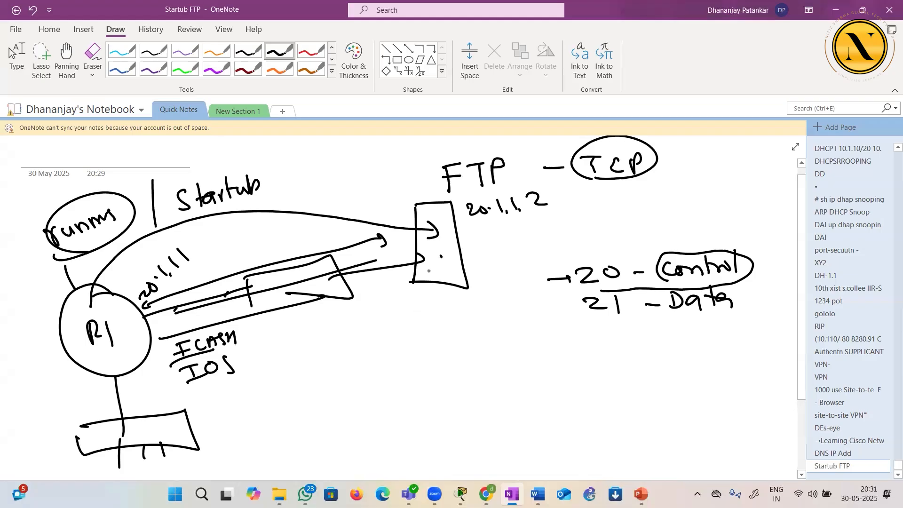
Draw return arrows from the FTP server to R1 and IOS, and number running 1, startup 2 and IOS 3 in circles
{"action": "mouse_move", "coordinate": [442, 266]}
{"action": "left_mouse_down"}
{"action": "mouse_move", "coordinate": [257, 334]}
{"action": "mouse_move", "coordinate": [282, 344]}
{"action": "left_mouse_up"}
{"action": "mouse_move", "coordinate": [429, 229]}
{"action": "left_mouse_down"}
{"action": "mouse_move", "coordinate": [337, 224]}
{"action": "mouse_move", "coordinate": [127, 291]}
{"action": "left_mouse_up"}
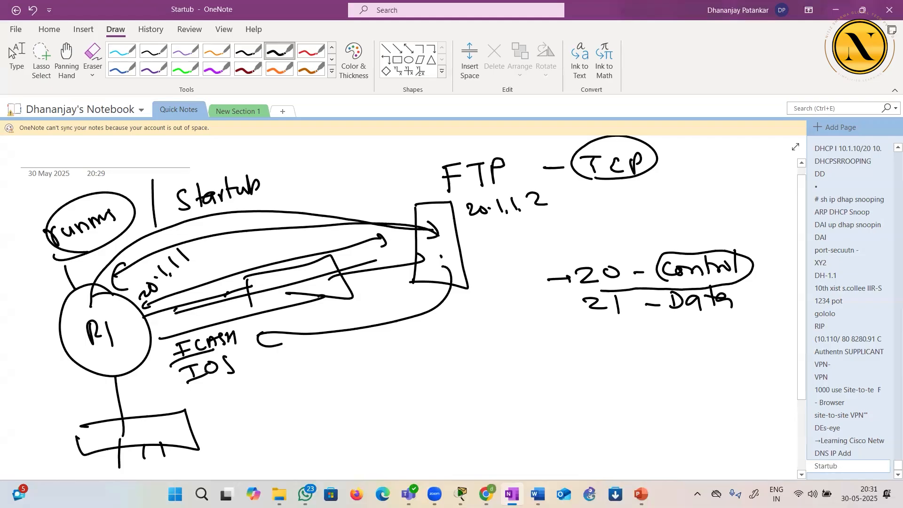
{"action": "mouse_move", "coordinate": [49, 191]}
{"action": "left_mouse_down"}
{"action": "mouse_move", "coordinate": [52, 205]}
{"action": "mouse_move", "coordinate": [44, 189]}
{"action": "mouse_move", "coordinate": [54, 187]}
{"action": "left_mouse_up"}
{"action": "left_click_drag", "start_coordinate": [219, 162], "coordinate": [231, 170]}
{"action": "mouse_move", "coordinate": [234, 161]}
{"action": "left_mouse_down"}
{"action": "mouse_move", "coordinate": [209, 162]}
{"action": "mouse_move", "coordinate": [236, 165]}
{"action": "left_mouse_up"}
{"action": "mouse_move", "coordinate": [215, 394]}
{"action": "left_mouse_down"}
{"action": "mouse_move", "coordinate": [217, 403]}
{"action": "mouse_move", "coordinate": [207, 393]}
{"action": "left_mouse_up"}
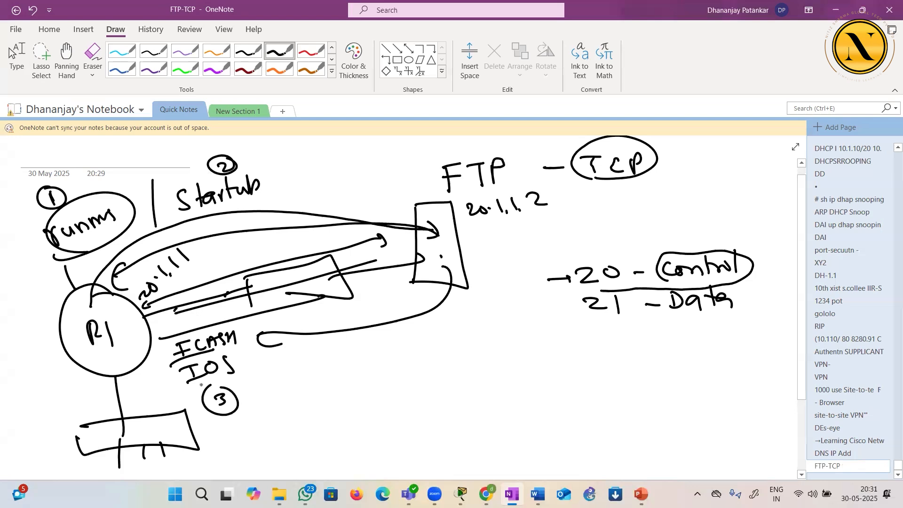
Circle the FTP heading and write a separate TFTP heading below the diagram
{"action": "mouse_move", "coordinate": [440, 199]}
{"action": "left_mouse_down"}
{"action": "mouse_move", "coordinate": [456, 202]}
{"action": "mouse_move", "coordinate": [439, 151]}
{"action": "mouse_move", "coordinate": [452, 194]}
{"action": "left_mouse_up"}
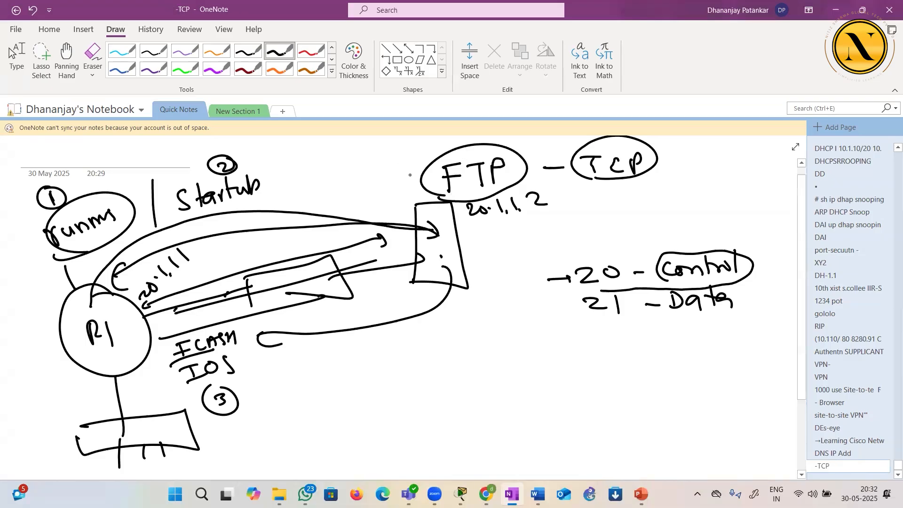
{"action": "mouse_move", "coordinate": [409, 173]}
{"action": "left_mouse_down"}
{"action": "mouse_move", "coordinate": [413, 197]}
{"action": "mouse_move", "coordinate": [421, 171]}
{"action": "left_mouse_up"}
{"action": "left_click_drag", "start_coordinate": [399, 181], "coordinate": [407, 197]}
{"action": "mouse_move", "coordinate": [411, 380]}
{"action": "left_mouse_down"}
{"action": "mouse_move", "coordinate": [446, 378]}
{"action": "mouse_move", "coordinate": [428, 405]}
{"action": "mouse_move", "coordinate": [466, 383]}
{"action": "mouse_move", "coordinate": [462, 392]}
{"action": "left_mouse_up"}
{"action": "mouse_move", "coordinate": [467, 382]}
{"action": "left_mouse_down"}
{"action": "mouse_move", "coordinate": [487, 381]}
{"action": "mouse_move", "coordinate": [476, 403]}
{"action": "left_mouse_up"}
{"action": "mouse_move", "coordinate": [489, 387]}
{"action": "left_mouse_down"}
{"action": "mouse_move", "coordinate": [488, 403]}
{"action": "mouse_move", "coordinate": [493, 378]}
{"action": "left_mouse_up"}
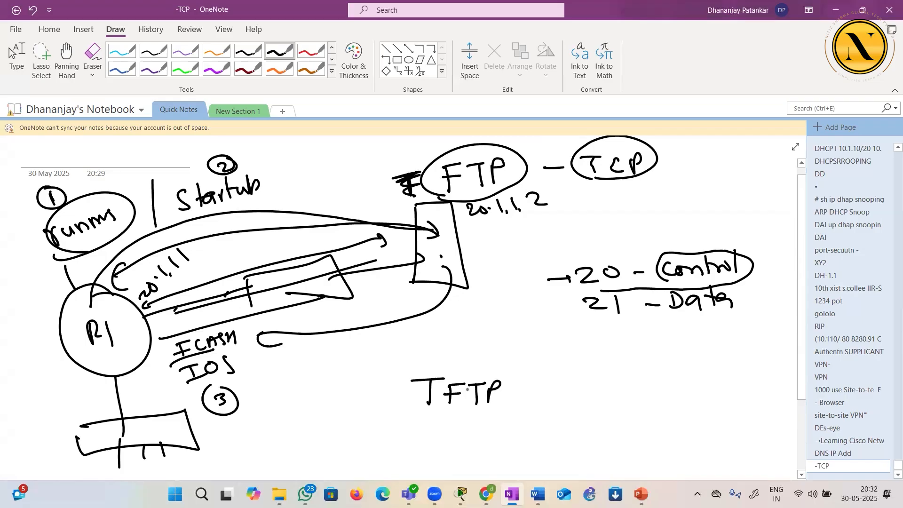
Draw an arc leading to a server box beside TFTP and write "- UDP" next to the box
{"action": "mouse_move", "coordinate": [378, 370]}
{"action": "left_mouse_down"}
{"action": "mouse_move", "coordinate": [549, 361]}
{"action": "mouse_move", "coordinate": [529, 443]}
{"action": "left_mouse_up"}
{"action": "mouse_move", "coordinate": [531, 372]}
{"action": "left_mouse_down"}
{"action": "mouse_move", "coordinate": [537, 447]}
{"action": "mouse_move", "coordinate": [529, 440]}
{"action": "left_mouse_up"}
{"action": "left_click_drag", "start_coordinate": [460, 230], "coordinate": [488, 224]}
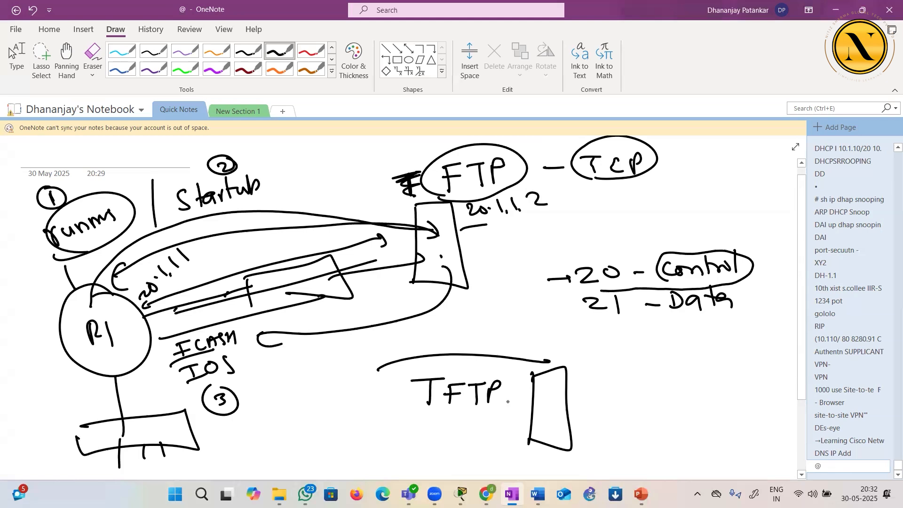
{"action": "left_click_drag", "start_coordinate": [590, 400], "coordinate": [608, 398]}
{"action": "mouse_move", "coordinate": [629, 382]}
{"action": "left_mouse_down"}
{"action": "mouse_move", "coordinate": [647, 393]}
{"action": "mouse_move", "coordinate": [649, 380]}
{"action": "left_mouse_up"}
{"action": "left_click_drag", "start_coordinate": [655, 379], "coordinate": [658, 396]}
{"action": "mouse_move", "coordinate": [677, 380]}
{"action": "left_mouse_down"}
{"action": "mouse_move", "coordinate": [679, 396]}
{"action": "mouse_move", "coordinate": [680, 387]}
{"action": "left_mouse_up"}
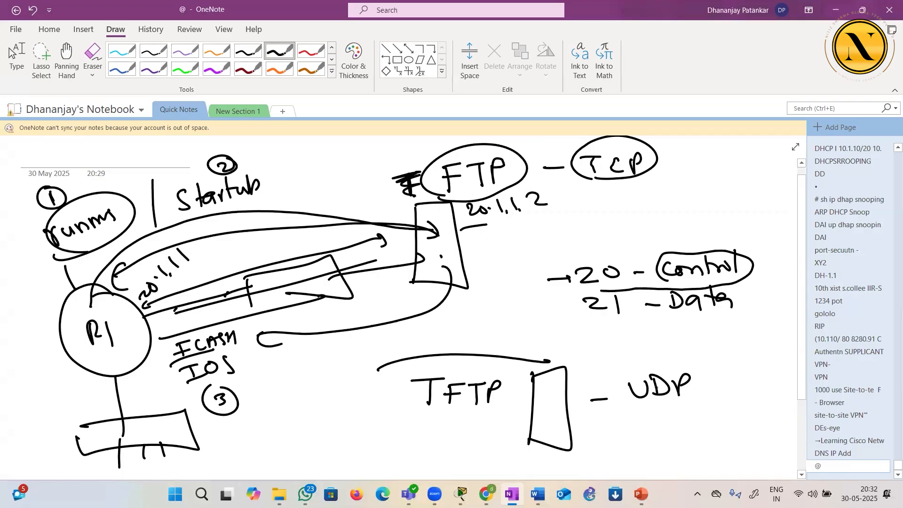
Mark two crosses beside the TFTP server box and underline the first letters of the TFTP and FTP headings
{"action": "mouse_move", "coordinate": [509, 415]}
{"action": "left_mouse_down"}
{"action": "mouse_move", "coordinate": [520, 418]}
{"action": "mouse_move", "coordinate": [507, 440]}
{"action": "left_mouse_up"}
{"action": "left_click_drag", "start_coordinate": [509, 448], "coordinate": [530, 447]}
{"action": "left_click_drag", "start_coordinate": [447, 410], "coordinate": [417, 412]}
{"action": "left_click_drag", "start_coordinate": [87, 246], "coordinate": [93, 242]}
{"action": "left_click_drag", "start_coordinate": [442, 194], "coordinate": [470, 189]}
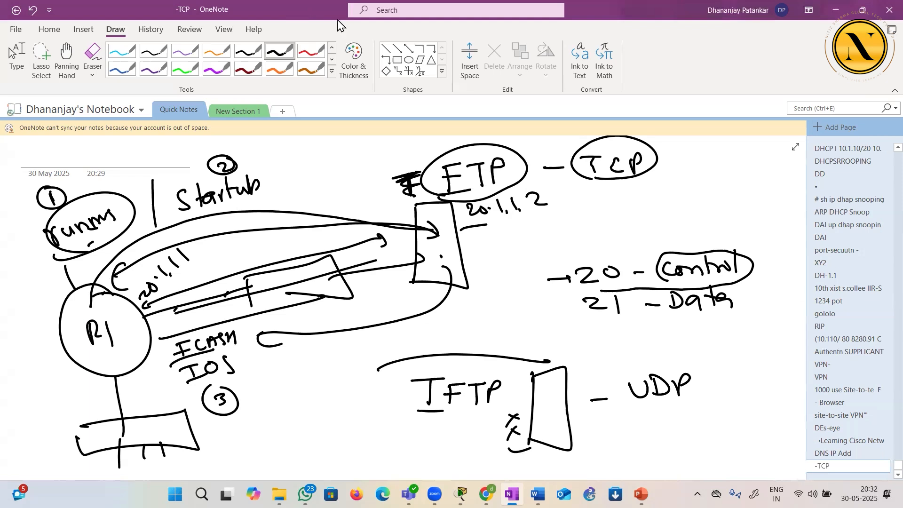
Write port 69 under UDP, and label ports 20 and 21 "Port No" with an arrow at 21
{"action": "mouse_move", "coordinate": [671, 403]}
{"action": "left_mouse_down"}
{"action": "mouse_move", "coordinate": [654, 424]}
{"action": "mouse_move", "coordinate": [670, 426]}
{"action": "left_mouse_up"}
{"action": "left_click_drag", "start_coordinate": [697, 407], "coordinate": [698, 423]}
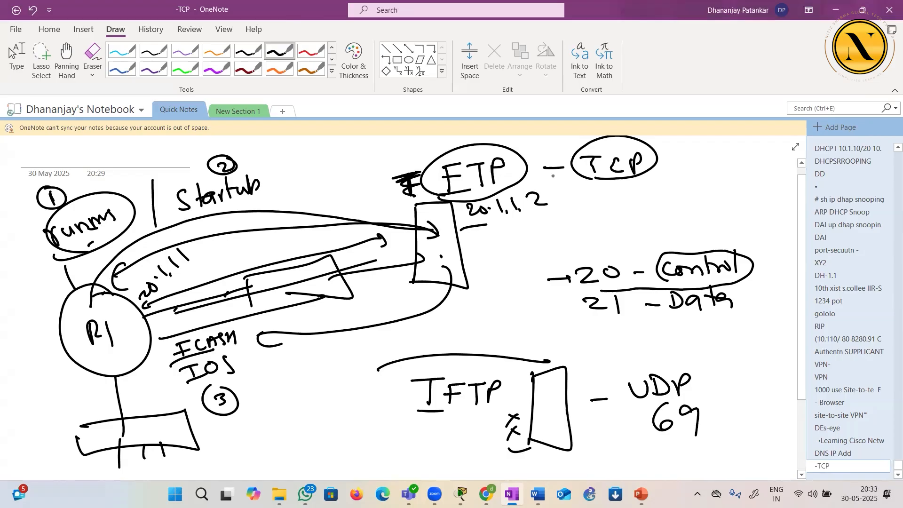
{"action": "left_click_drag", "start_coordinate": [506, 276], "coordinate": [504, 272]}
{"action": "left_click_drag", "start_coordinate": [560, 249], "coordinate": [570, 244]}
{"action": "left_click_drag", "start_coordinate": [580, 247], "coordinate": [579, 247]}
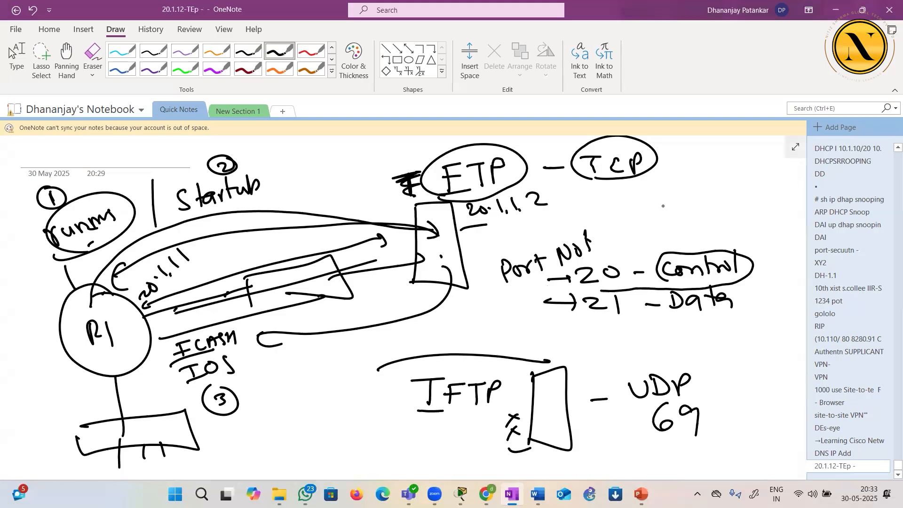
Switch to the DHCP LAB in Packet Tracer and enter privileged mode on Router1's command line with en
{"action": "left_click", "coordinate": [470, 483]}
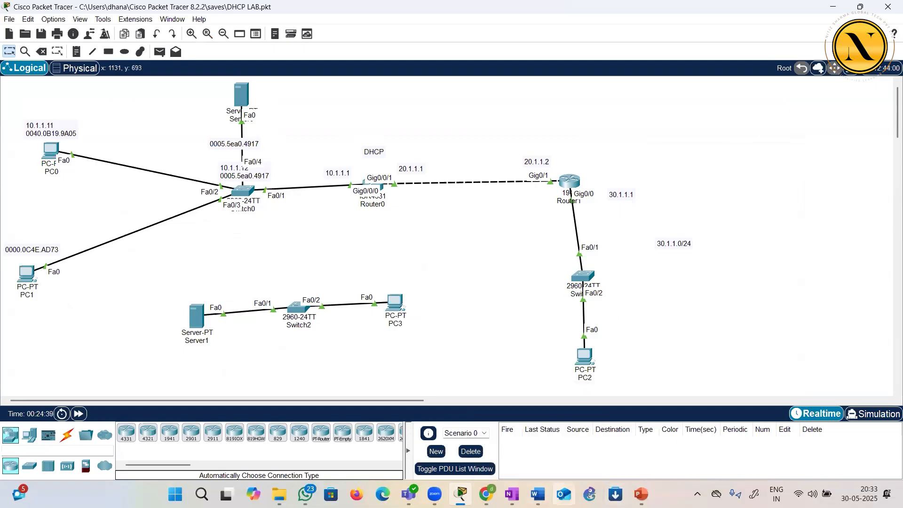
{"action": "mouse_move", "coordinate": [537, 494]}
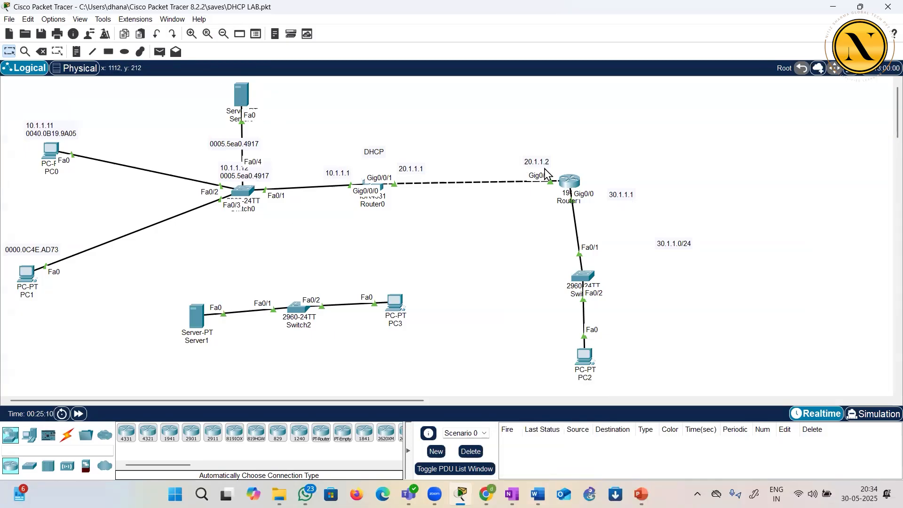
{"action": "left_click", "coordinate": [570, 182]}
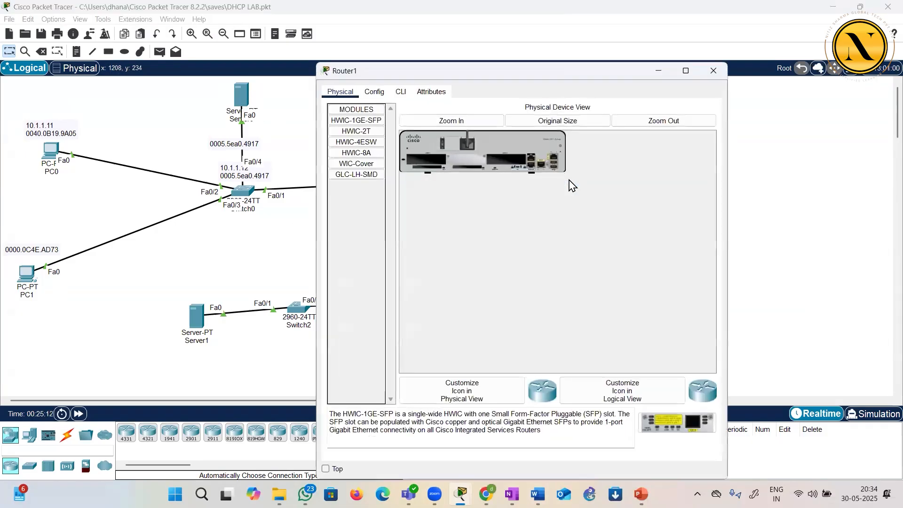
{"action": "left_click", "coordinate": [401, 93]}
{"action": "double_click", "coordinate": [471, 73]}
{"action": "key", "text": "Return"}
{"action": "key", "text": "Return"}
{"action": "key", "text": "Return"}
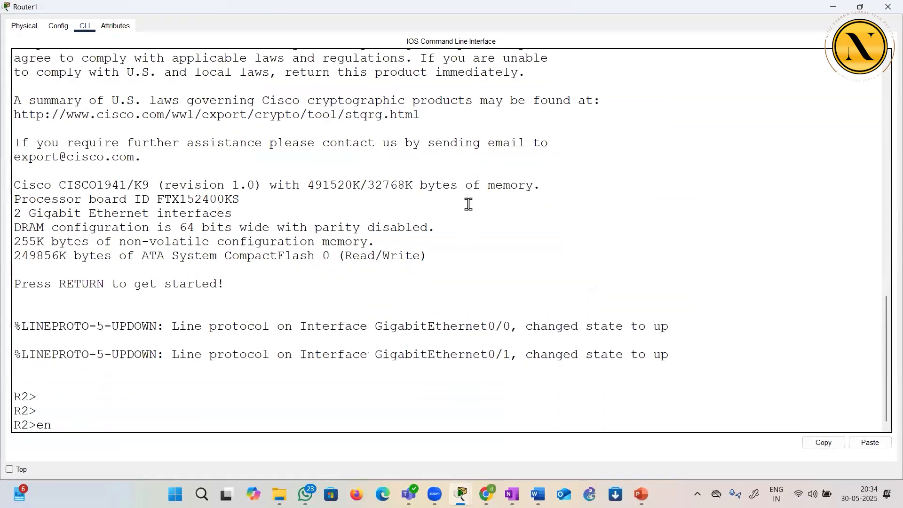
{"action": "type", "text": "en"}
{"action": "key", "text": "Return"}
{"action": "key", "text": "Return"}
{"action": "key", "text": "Return"}
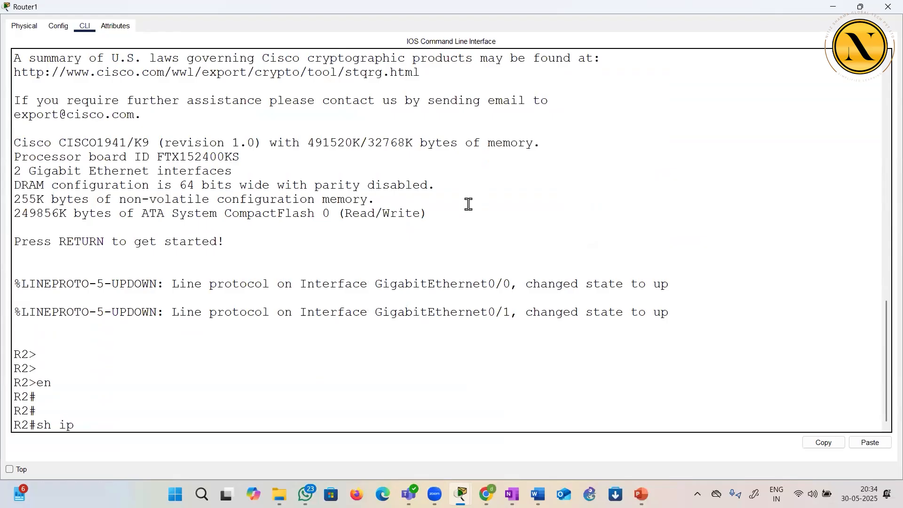
Display Router1's routing table with sh ip route, highlight the RIP route to 10.0.0.0/8, and close the router window
{"action": "type", "text": "sh ip route"}
{"action": "key", "text": "Return"}
{"action": "key", "text": "Return"}
{"action": "key", "text": "Return"}
{"action": "key", "text": "Return"}
{"action": "key", "text": "Return"}
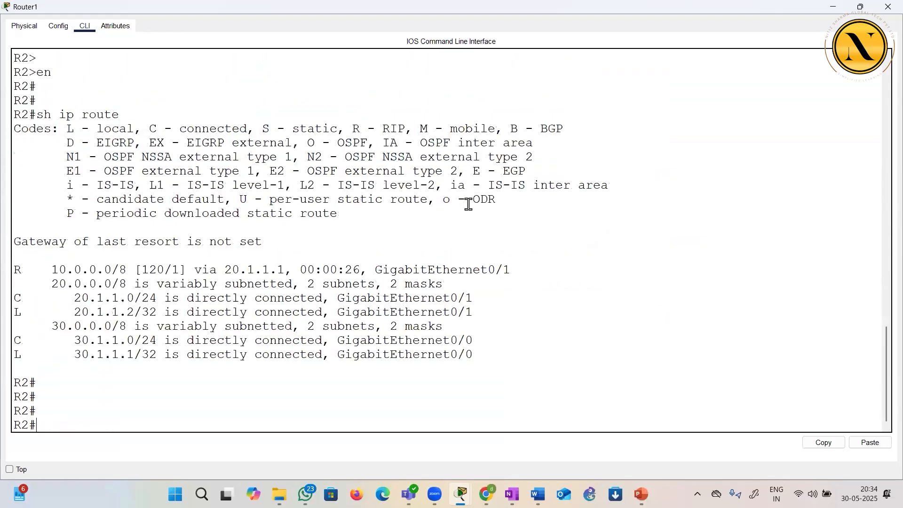
{"action": "left_click_drag", "start_coordinate": [20, 256], "coordinate": [503, 255]}
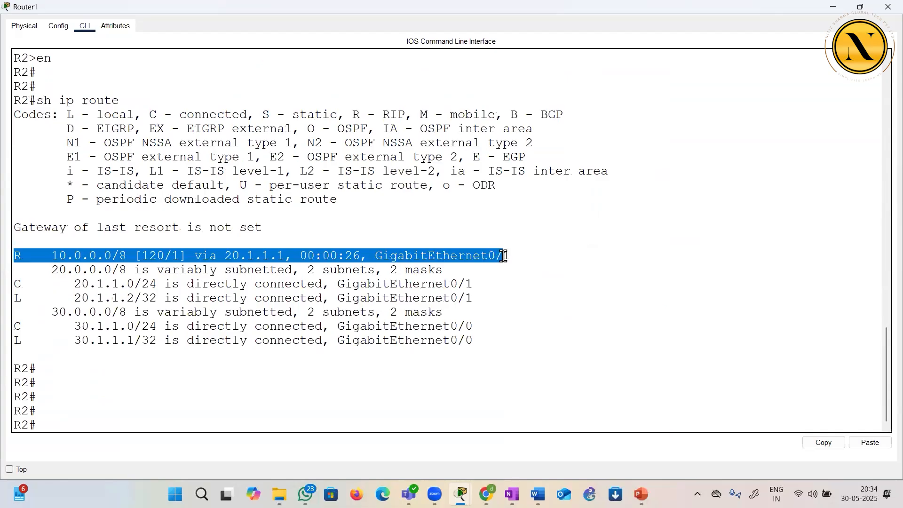
{"action": "left_click", "coordinate": [349, 228]}
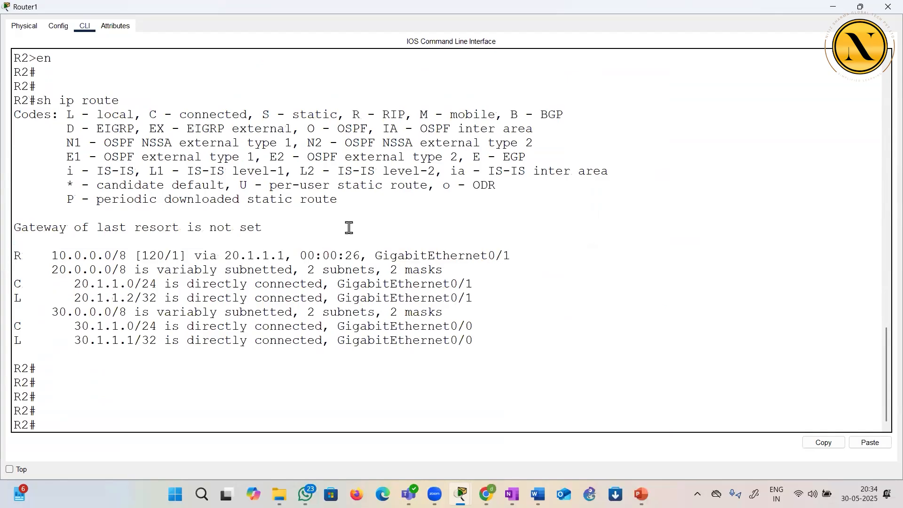
{"action": "left_click", "coordinate": [888, 7]}
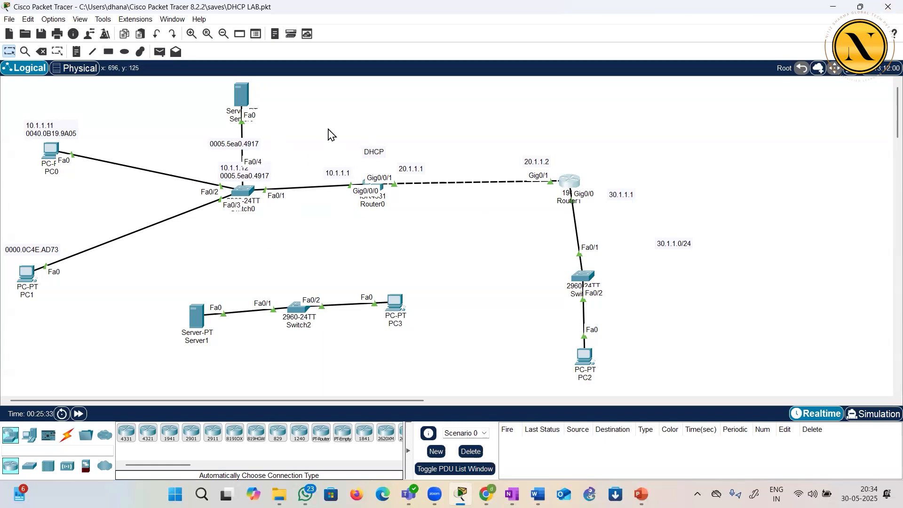
Check Server0's IP address on the topology and ping 10.1.1.25 from Router1's command line
{"action": "mouse_move", "coordinate": [246, 105]}
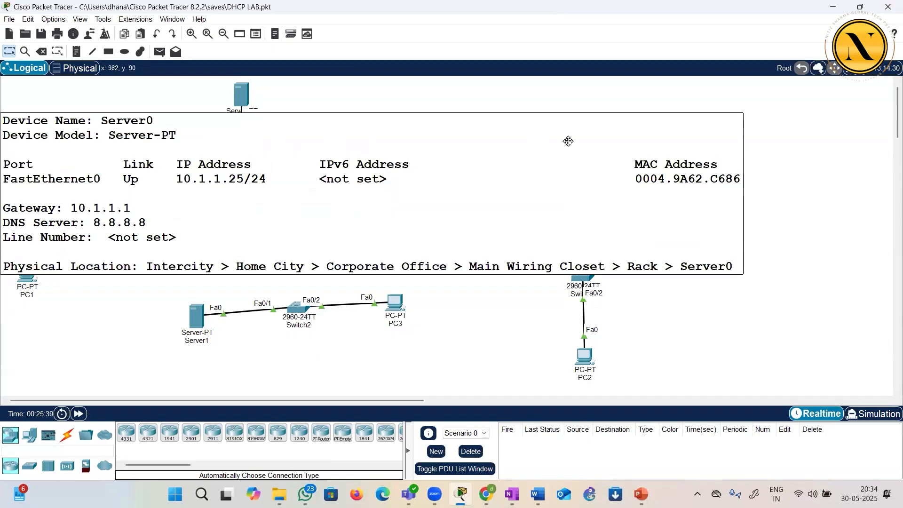
{"action": "left_click", "coordinate": [571, 184]}
{"action": "left_click", "coordinate": [427, 379]}
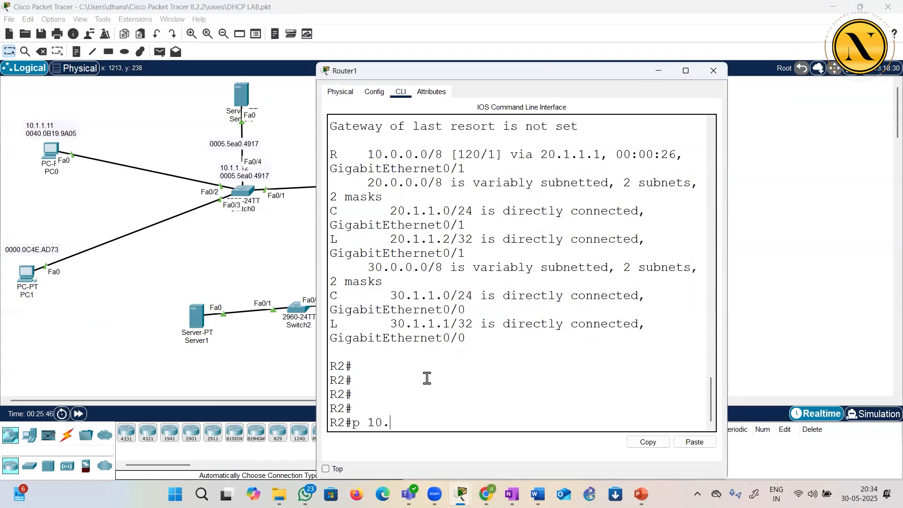
{"action": "key", "text": "Return"}
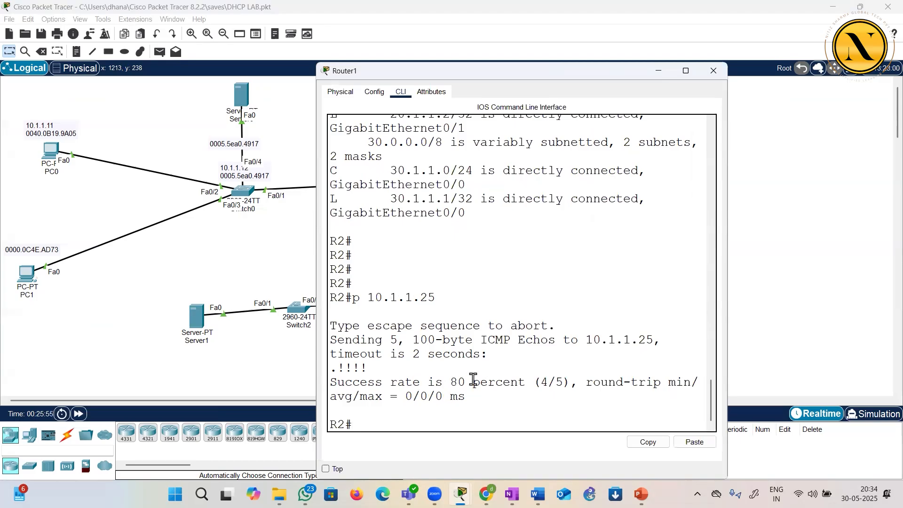
Highlight the ping's reply marks and success rate in Router1's output, and close the router window
{"action": "left_click_drag", "start_coordinate": [338, 369], "coordinate": [409, 341]}
{"action": "left_click", "coordinate": [422, 365]}
{"action": "left_click_drag", "start_coordinate": [533, 382], "coordinate": [563, 382]}
{"action": "left_click", "coordinate": [457, 382]}
{"action": "left_click_drag", "start_coordinate": [423, 70], "coordinate": [594, 164]}
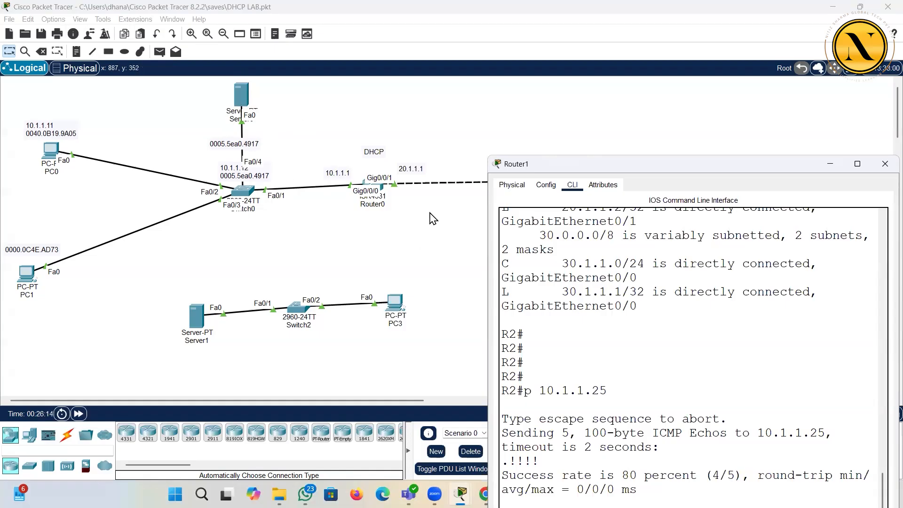
{"action": "double_click", "coordinate": [630, 171]}
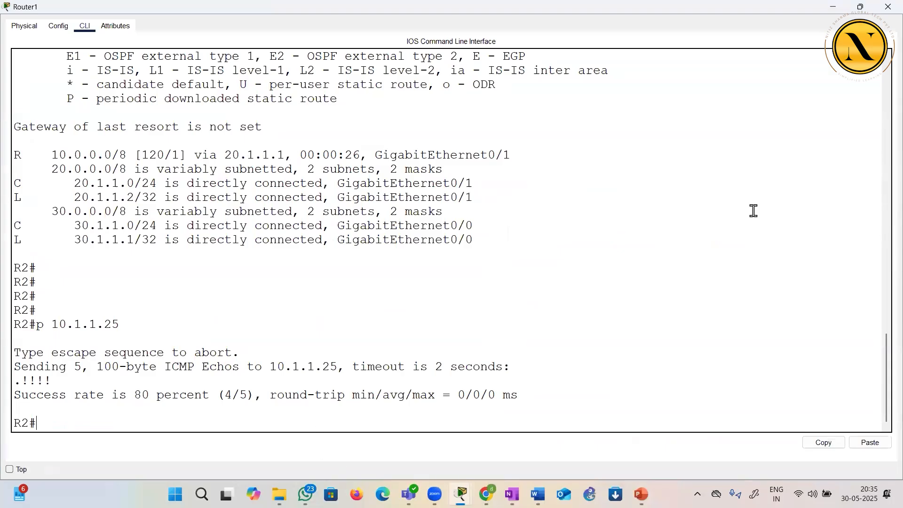
{"action": "left_click", "coordinate": [888, 7]}
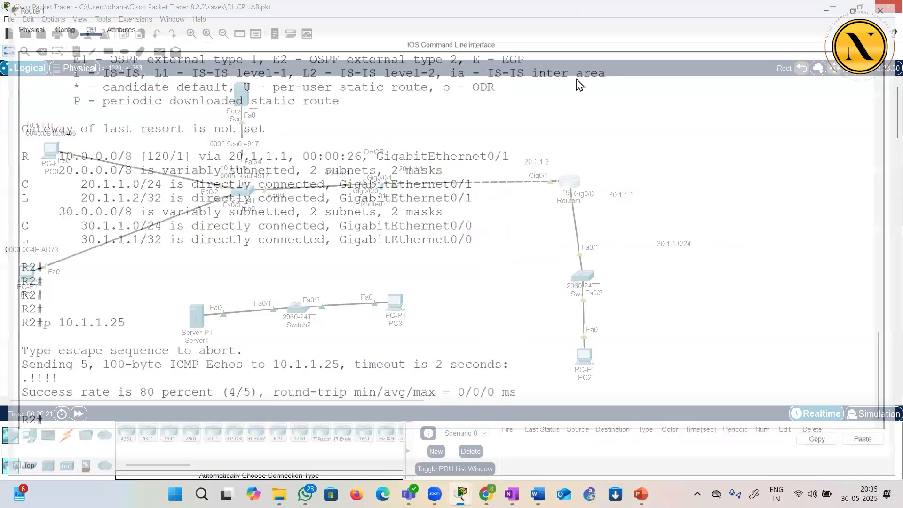
Remove MONKEY, R2-confg and c1900-universalk9-mz.SPA.151-4.M4.bin from Server0's TFTP service
{"action": "left_click", "coordinate": [241, 94]}
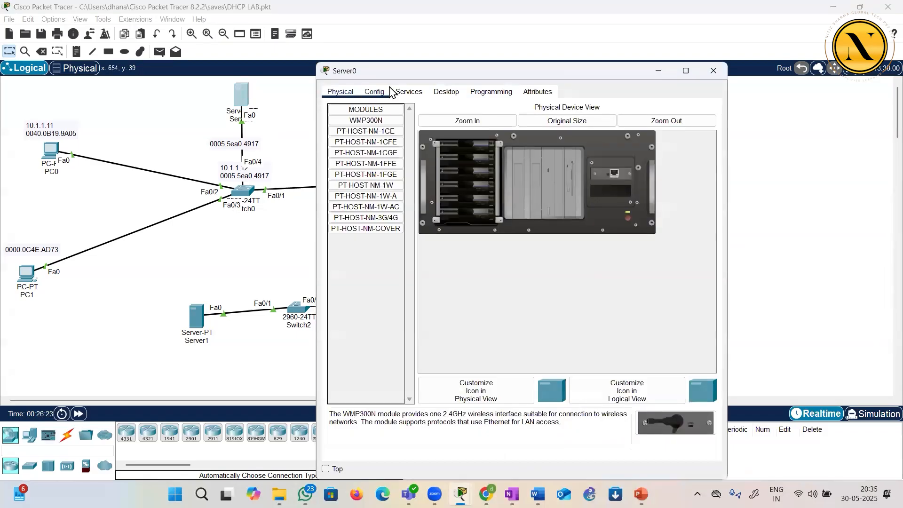
{"action": "left_click", "coordinate": [409, 92]}
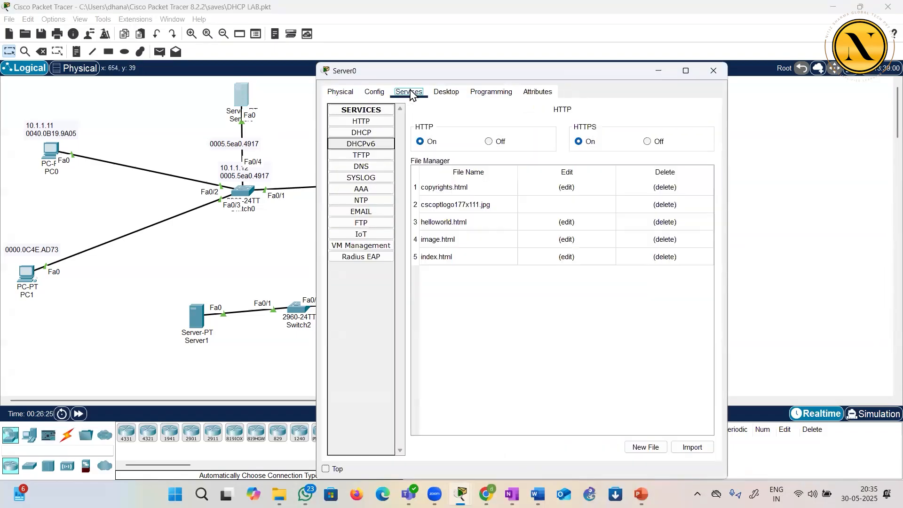
{"action": "left_click", "coordinate": [373, 157]}
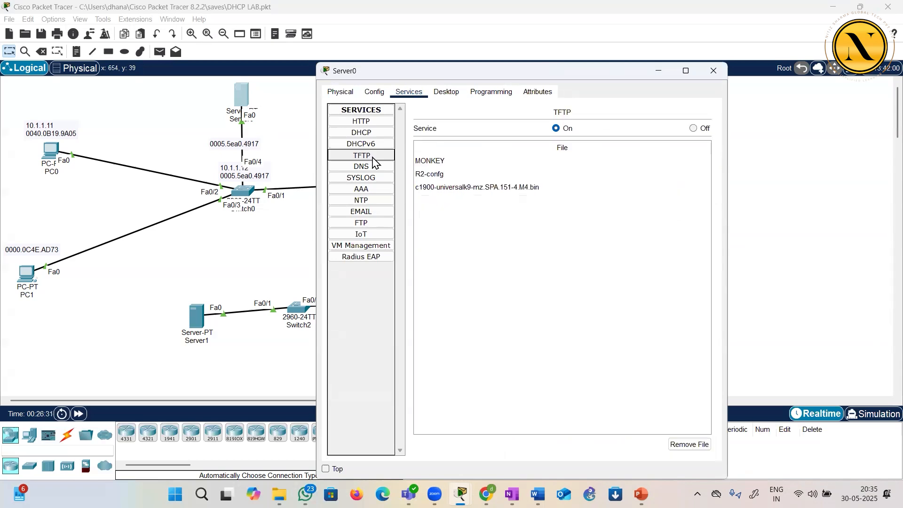
{"action": "left_click", "coordinate": [438, 160]}
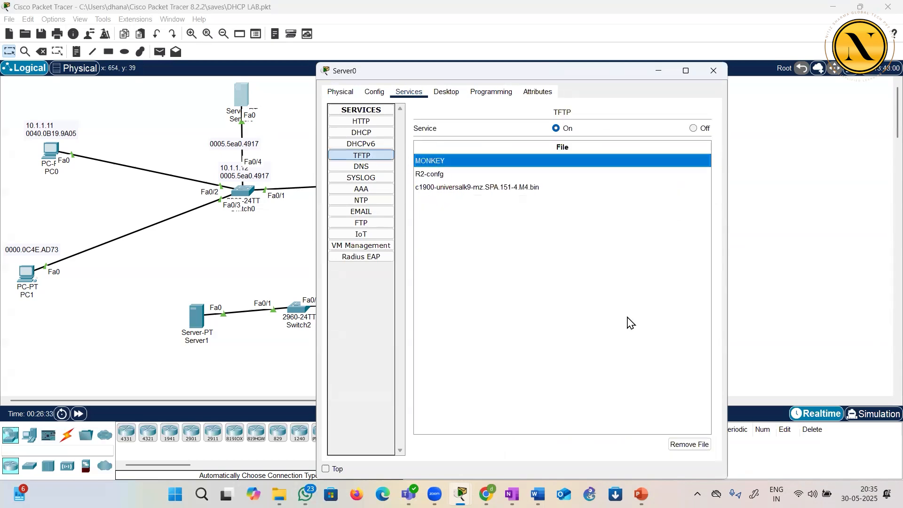
{"action": "left_click", "coordinate": [695, 445]}
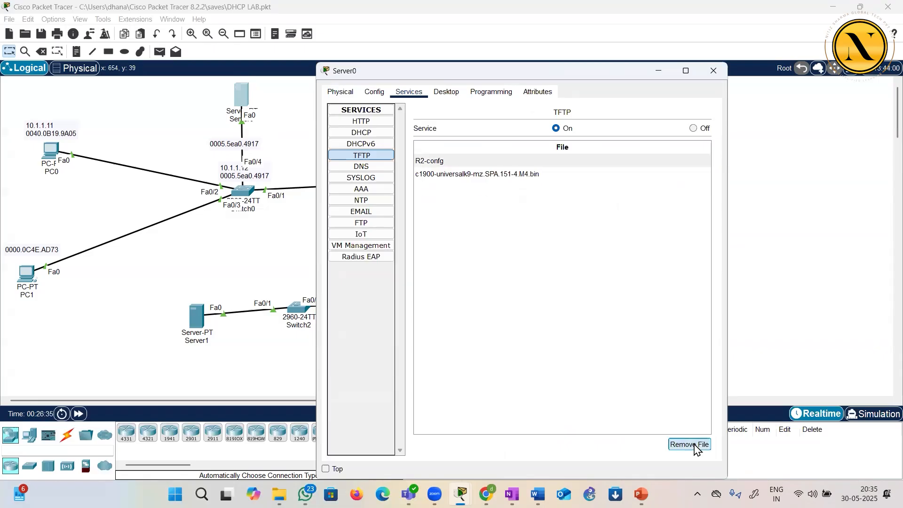
{"action": "left_click", "coordinate": [695, 446]}
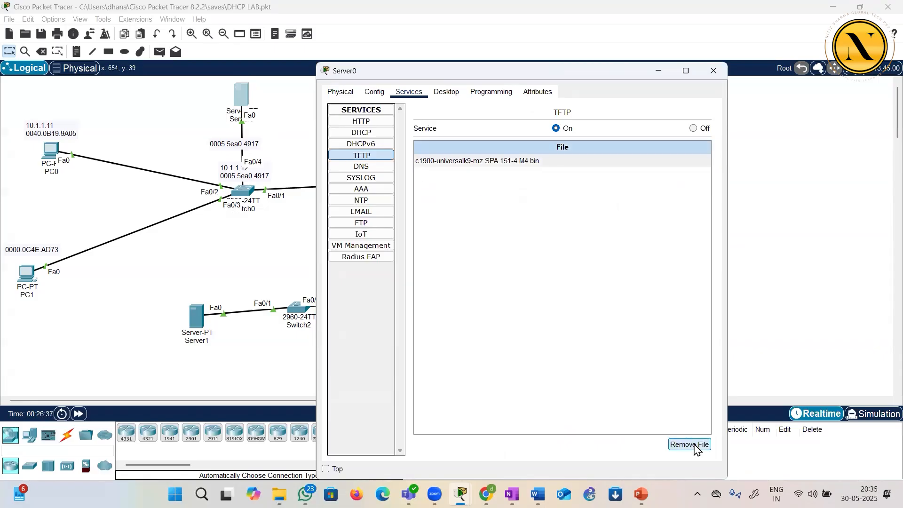
{"action": "left_click", "coordinate": [695, 446]}
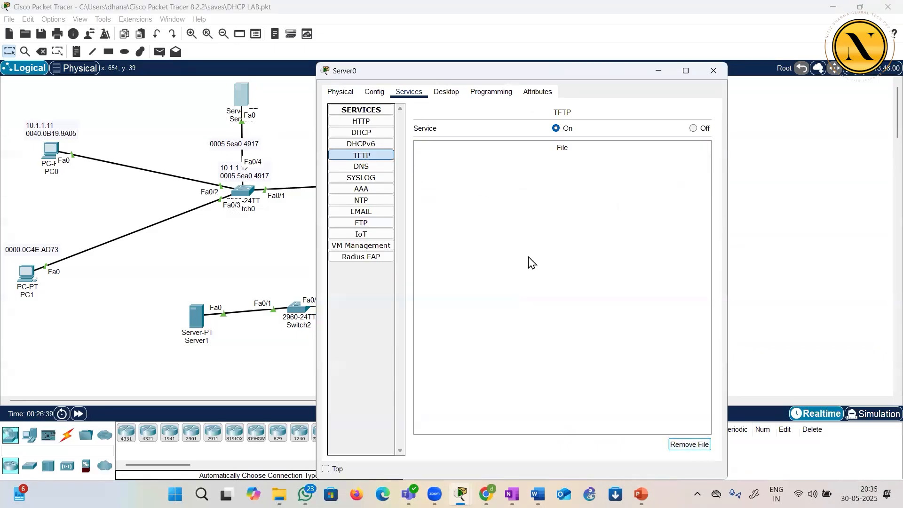
Review Server0's IP configuration in an enlarged window and close the server
{"action": "double_click", "coordinate": [599, 74]}
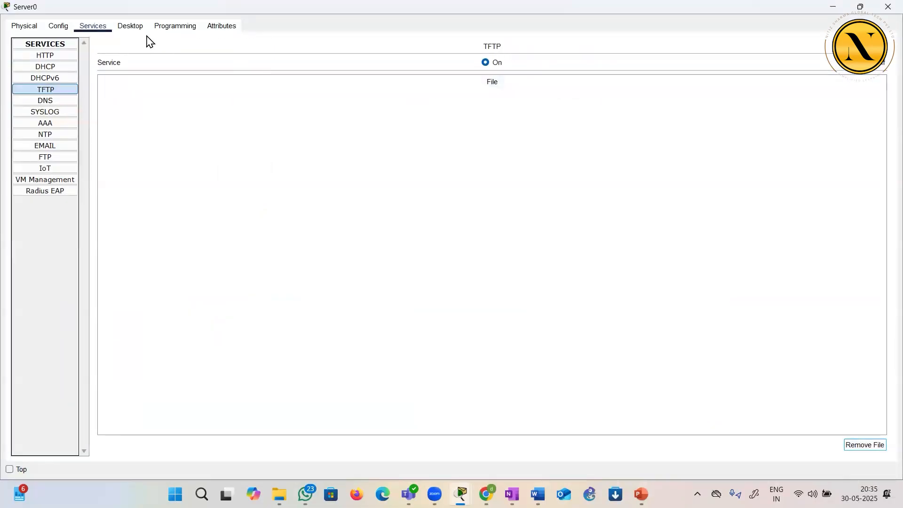
{"action": "left_click", "coordinate": [134, 28]}
{"action": "left_click", "coordinate": [99, 74]}
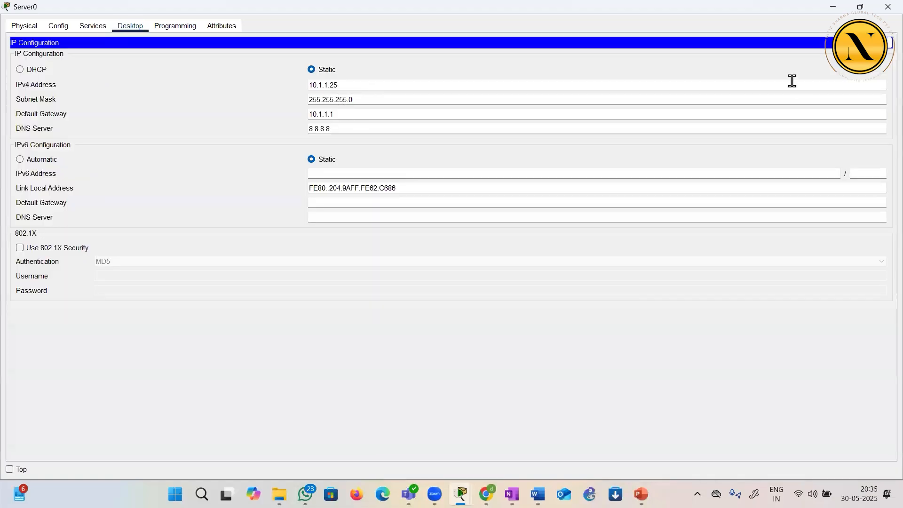
{"action": "left_click", "coordinate": [888, 43]}
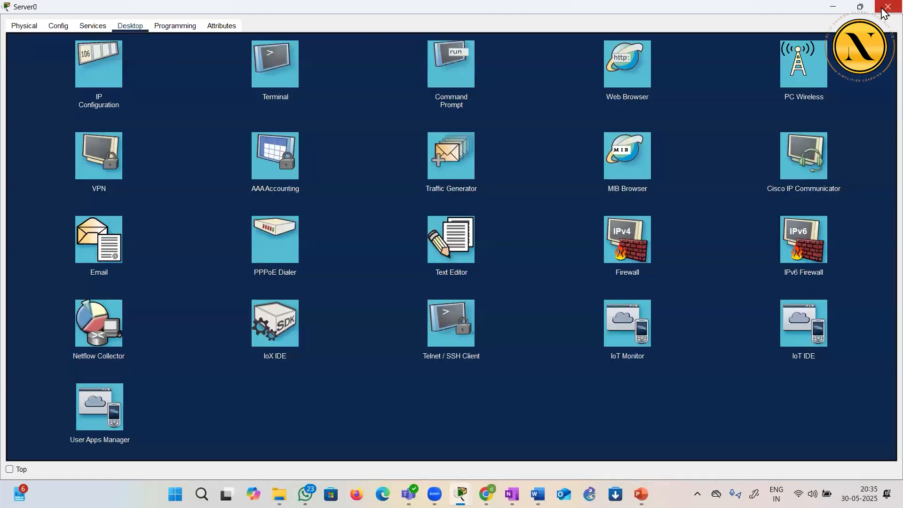
{"action": "left_click", "coordinate": [888, 6]}
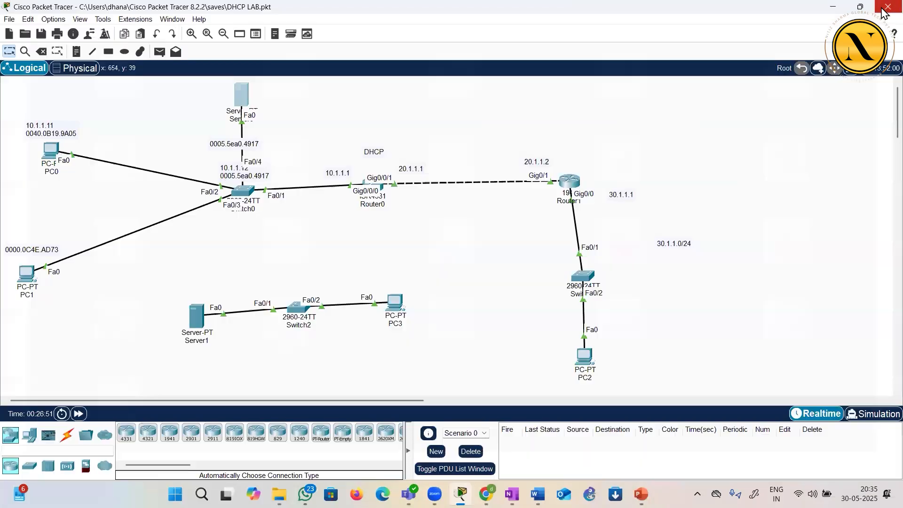
Reopen Router1's command line full screen and display the running configuration with sh run
{"action": "left_click", "coordinate": [571, 181]}
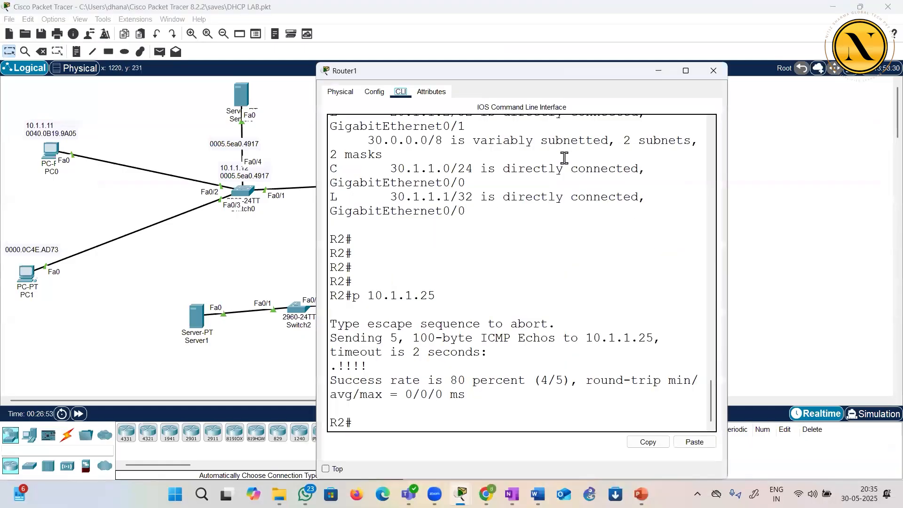
{"action": "double_click", "coordinate": [495, 71]}
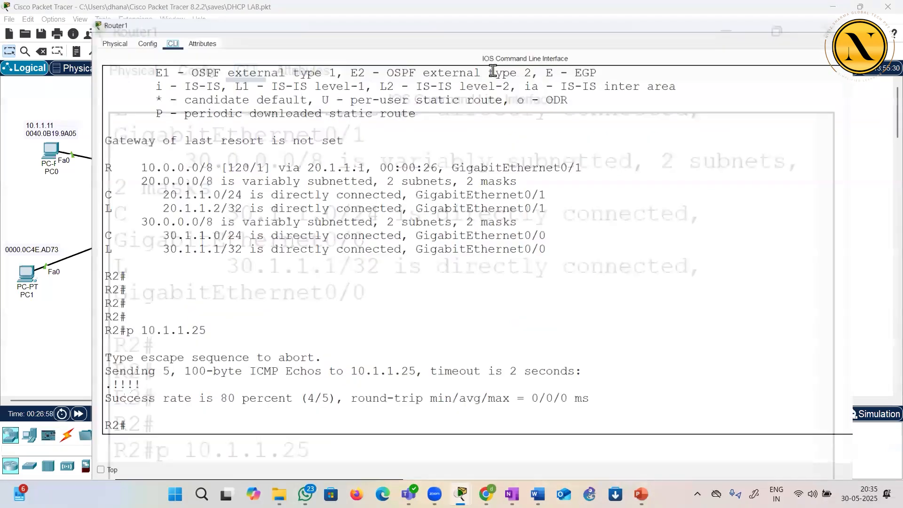
{"action": "key", "text": "Return"}
{"action": "key", "text": "Return"}
{"action": "key", "text": "Return"}
{"action": "key", "text": "Return"}
{"action": "key", "text": "Return"}
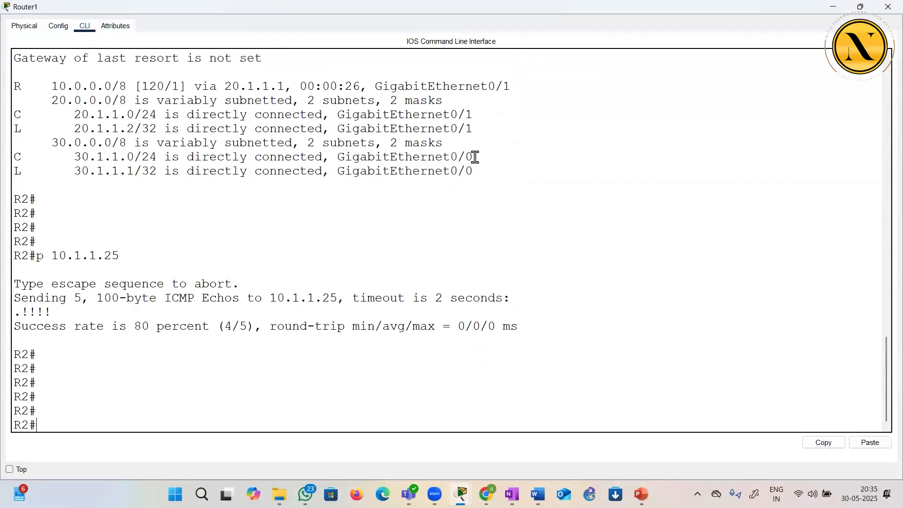
{"action": "key", "text": "Return"}
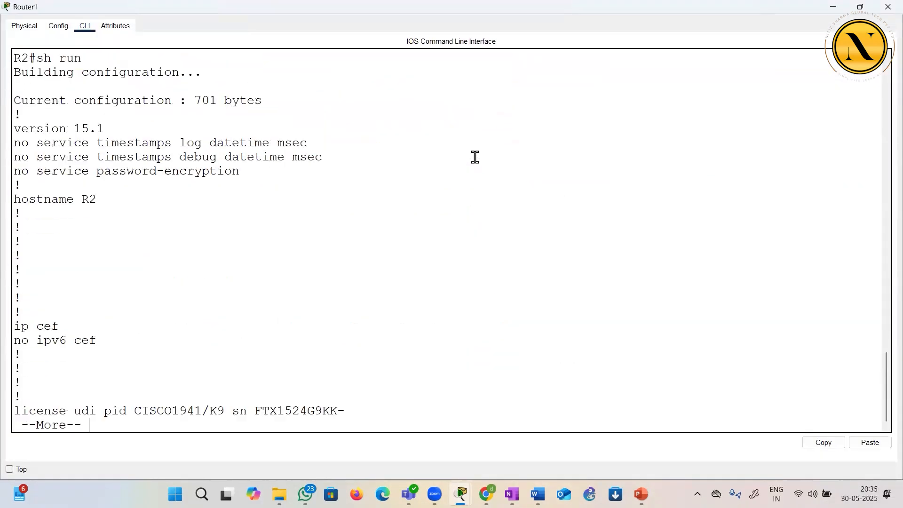
Page through the running configuration, highlighting the hostname and the GigabitEthernet0/0 interface settings
{"action": "left_click_drag", "start_coordinate": [68, 200], "coordinate": [151, 215]}
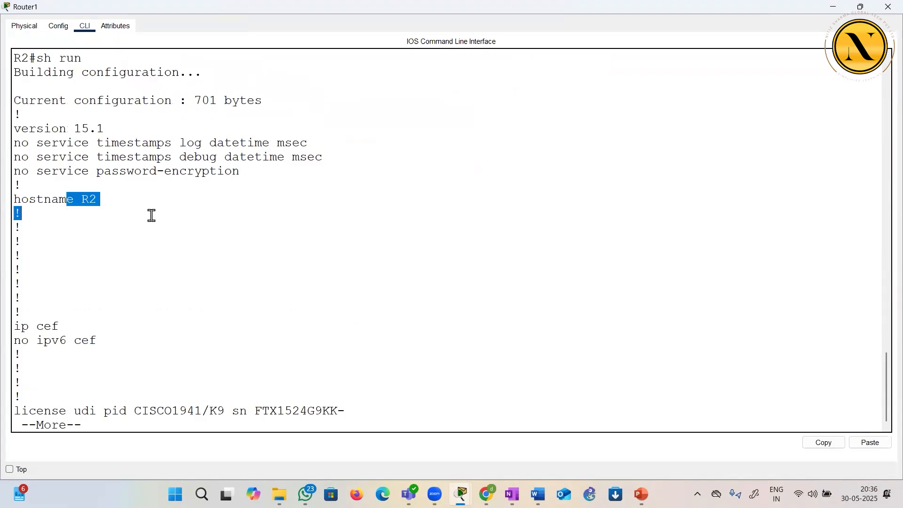
{"action": "key", "text": "Return"}
{"action": "key", "text": "Return"}
{"action": "key", "text": "Return"}
{"action": "key", "text": "Return"}
{"action": "key", "text": "Return"}
{"action": "key", "text": "Return"}
{"action": "key", "text": "Return"}
{"action": "key", "text": "Return"}
{"action": "key", "text": "Return"}
{"action": "key", "text": "Return"}
{"action": "key", "text": "Return"}
{"action": "key", "text": "Return"}
{"action": "key", "text": "Return"}
{"action": "key", "text": "Return"}
{"action": "key", "text": "Return"}
{"action": "key", "text": "Return"}
{"action": "key", "text": "Return"}
{"action": "key", "text": "Return"}
{"action": "key", "text": "Return"}
{"action": "key", "text": "Return"}
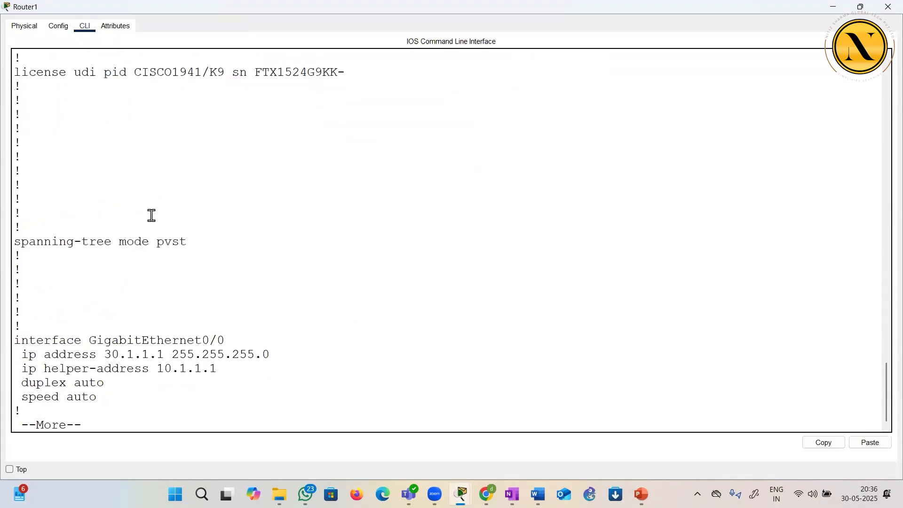
{"action": "key", "text": "Return"}
{"action": "key", "text": "Return"}
{"action": "key", "text": "Return"}
{"action": "left_click_drag", "start_coordinate": [89, 286], "coordinate": [211, 342]}
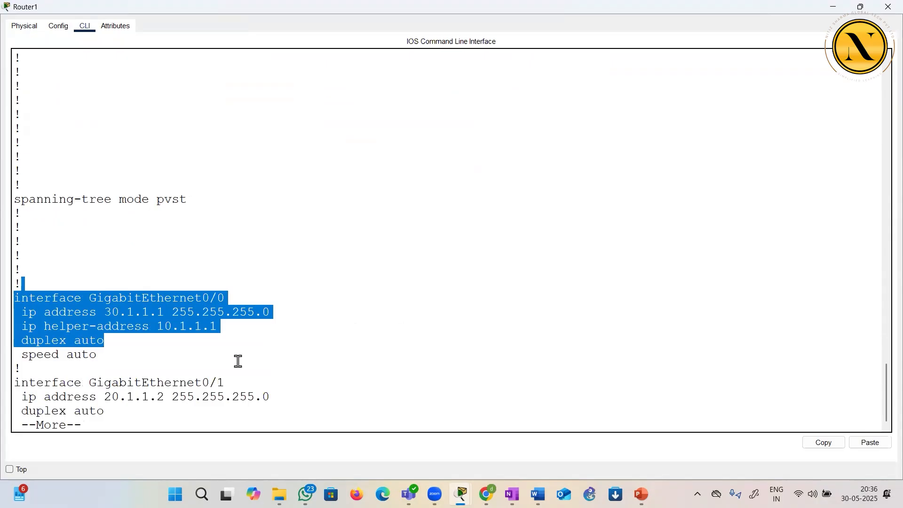
Page through the rest of the running configuration, highlighting the remaining interface settings and the RIP network statements
{"action": "key", "text": "Return"}
{"action": "key", "text": "Return"}
{"action": "key", "text": "Return"}
{"action": "key", "text": "Return"}
{"action": "key", "text": "Return"}
{"action": "key", "text": "Return"}
{"action": "key", "text": "Return"}
{"action": "key", "text": "Return"}
{"action": "key", "text": "Return"}
{"action": "key", "text": "Return"}
{"action": "left_click_drag", "start_coordinate": [107, 137], "coordinate": [200, 298]}
{"action": "left_click", "coordinate": [200, 299]}
{"action": "key", "text": "Return"}
{"action": "key", "text": "Return"}
{"action": "key", "text": "Return"}
{"action": "key", "text": "Return"}
{"action": "key", "text": "Return"}
{"action": "key", "text": "Return"}
{"action": "key", "text": "Return"}
{"action": "key", "text": "Return"}
{"action": "key", "text": "Return"}
{"action": "key", "text": "Return"}
{"action": "key", "text": "Return"}
{"action": "key", "text": "Return"}
{"action": "key", "text": "Return"}
{"action": "key", "text": "Return"}
{"action": "key", "text": "Return"}
{"action": "key", "text": "Return"}
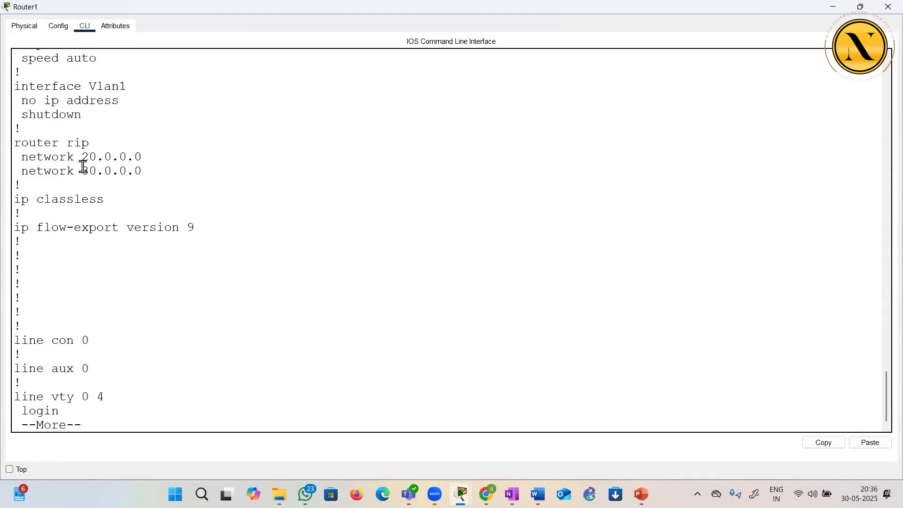
{"action": "left_click_drag", "start_coordinate": [53, 142], "coordinate": [115, 187]}
{"action": "key", "text": "Return"}
{"action": "key", "text": "Return"}
{"action": "key", "text": "Return"}
{"action": "key", "text": "Return"}
{"action": "key", "text": "Return"}
{"action": "key", "text": "Return"}
{"action": "key", "text": "Return"}
{"action": "key", "text": "Return"}
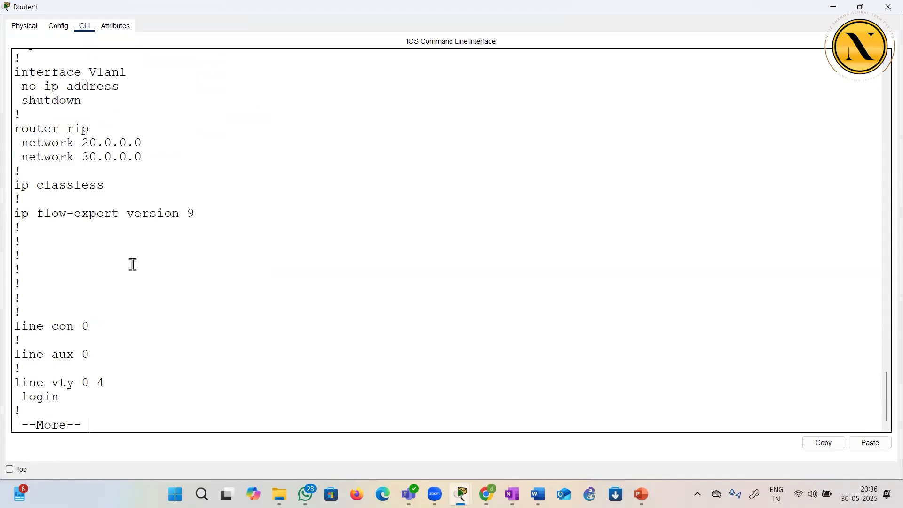
Finish the configuration listing, begin a copy command, list its source options and highlight running-config
{"action": "type", "text": "copy"}
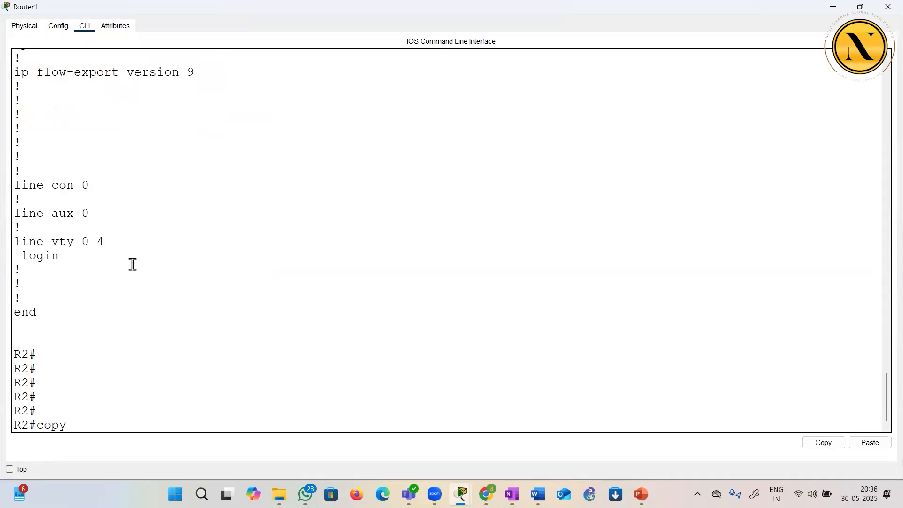
{"action": "type", "text": " ?"}
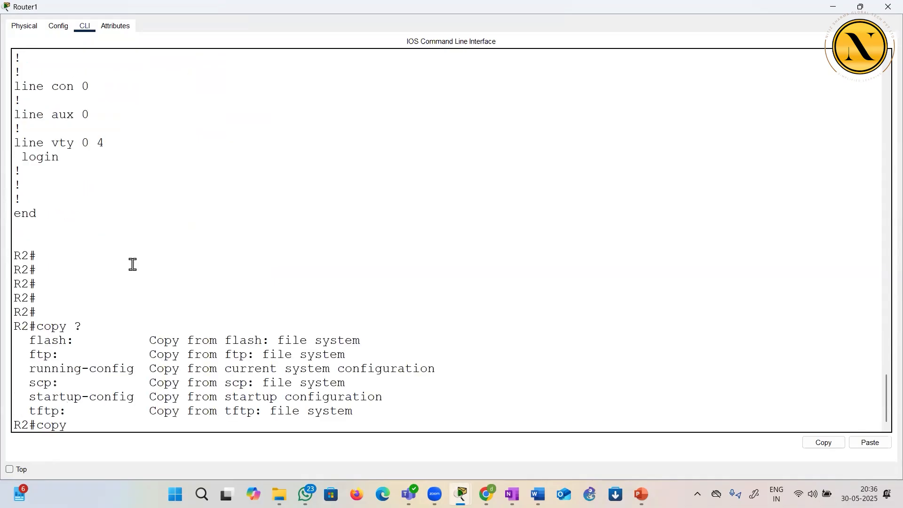
{"action": "left_click_drag", "start_coordinate": [28, 368], "coordinate": [118, 373]}
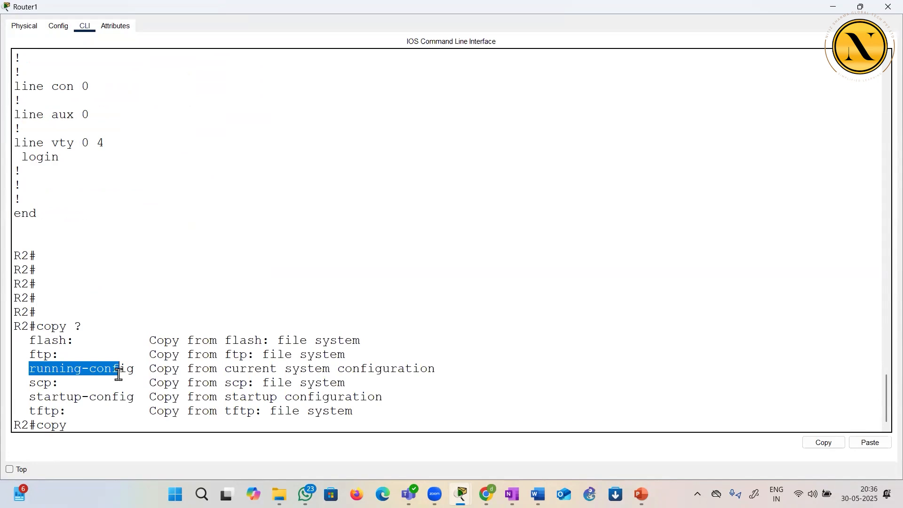
{"action": "left_click", "coordinate": [119, 425]}
Extend the command to copy run and list the available destinations for the running configuration
{"action": "type", "text": "run"}
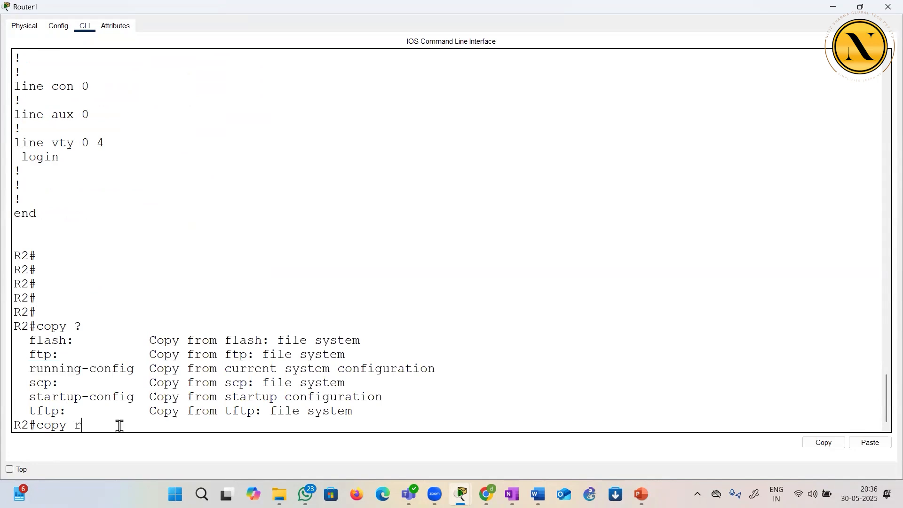
{"action": "key", "text": "Tab"}
{"action": "key", "text": "BackSpace"}
{"action": "key", "text": "BackSpace"}
{"action": "key", "text": "BackSpace"}
{"action": "key", "text": "BackSpace"}
{"action": "key", "text": "BackSpace"}
{"action": "key", "text": "BackSpace"}
{"action": "key", "text": "BackSpace"}
{"action": "key", "text": "BackSpace"}
{"action": "key", "text": "BackSpace"}
{"action": "key", "text": "BackSpace"}
{"action": "key", "text": "BackSpace"}
{"action": "key", "text": "BackSpace"}
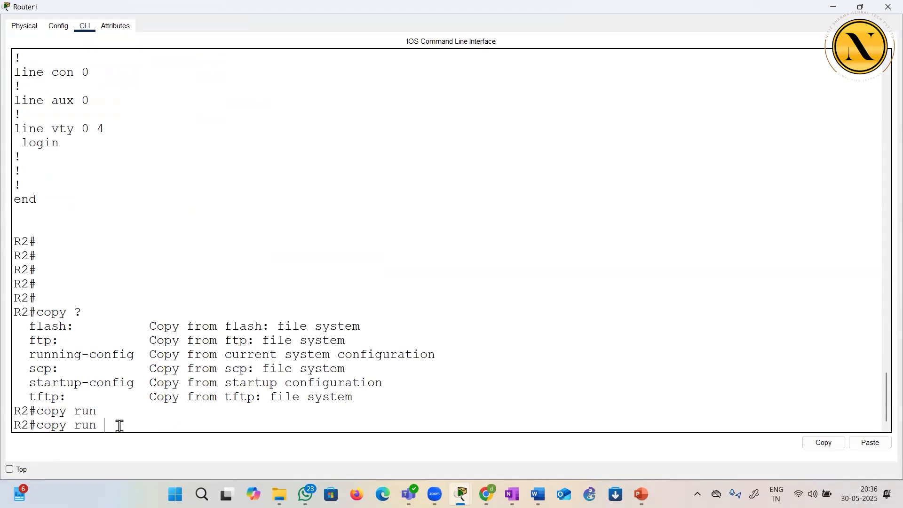
{"action": "type", "text": "?"}
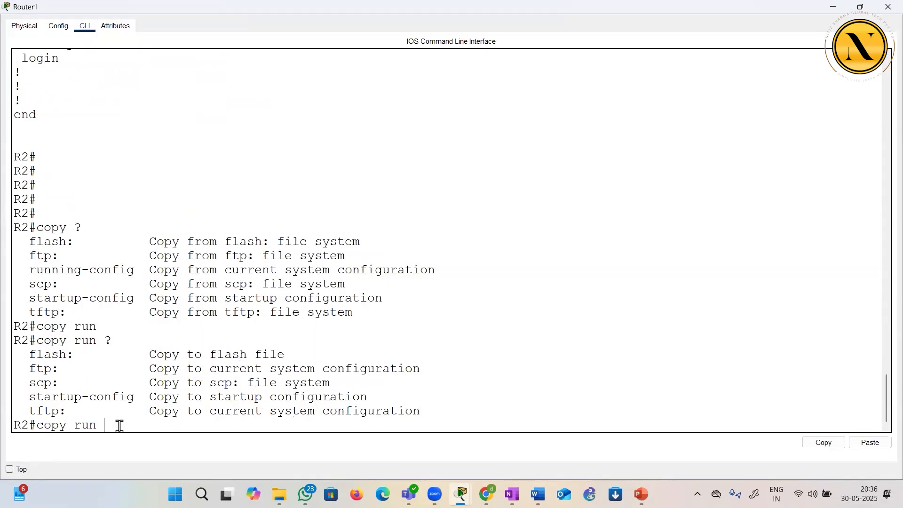
Choose TFTP as the destination by running copy run tftp: and highlight the completed command
{"action": "left_click_drag", "start_coordinate": [29, 411], "coordinate": [58, 411]}
{"action": "left_click", "coordinate": [106, 425]}
{"action": "type", "text": "tf"}
{"action": "key", "text": "Tab"}
{"action": "key", "text": "Return"}
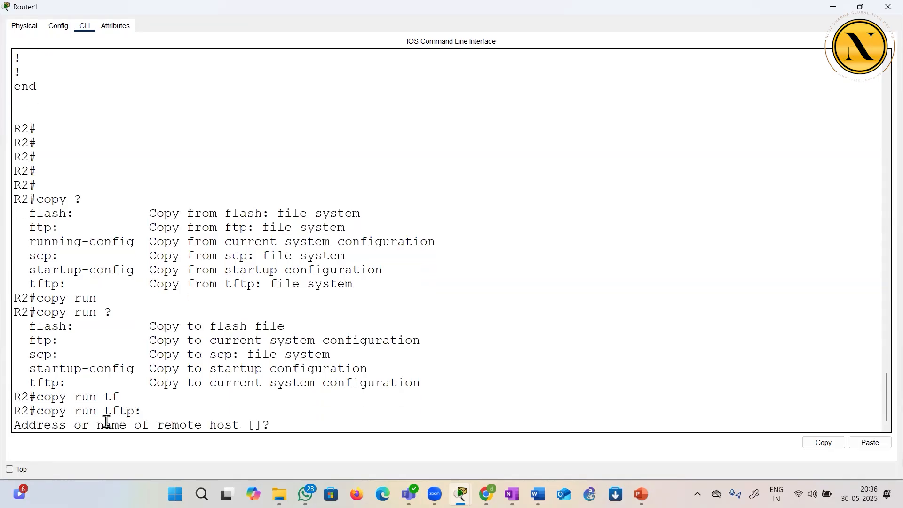
{"action": "left_click_drag", "start_coordinate": [36, 410], "coordinate": [150, 409]}
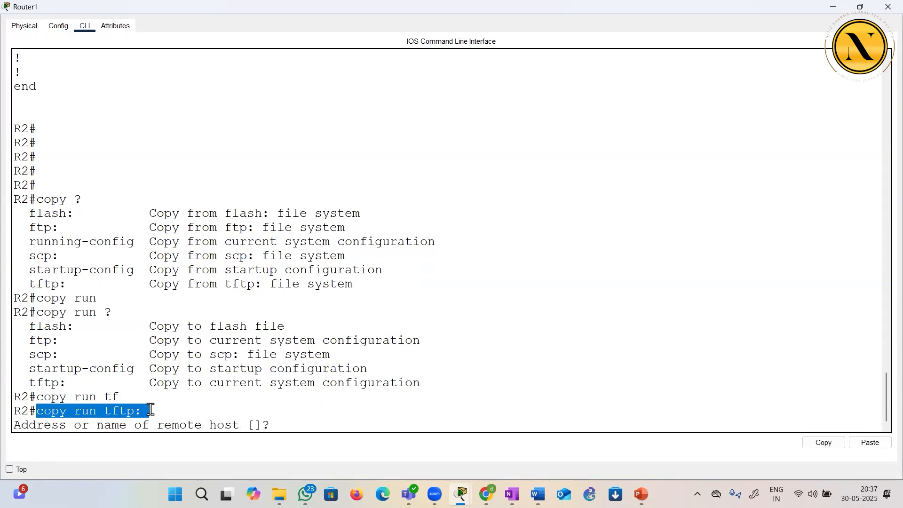
{"action": "left_click", "coordinate": [301, 415]}
{"action": "left_click", "coordinate": [295, 427]}
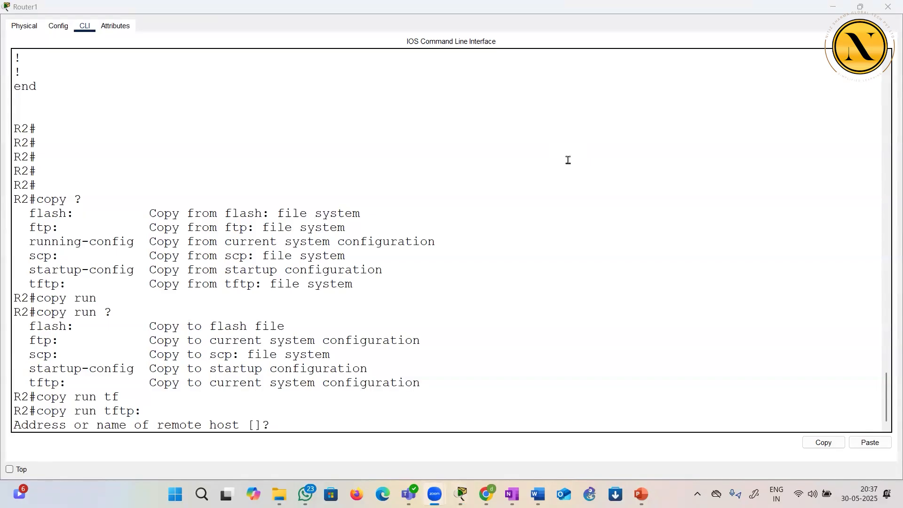
Send the backup to remote host 10.1.1.25 and accept the default destination filename R2-confg
{"action": "left_click", "coordinate": [314, 419]}
{"action": "type", "text": "10.1.1.25"}
{"action": "key", "text": "Return"}
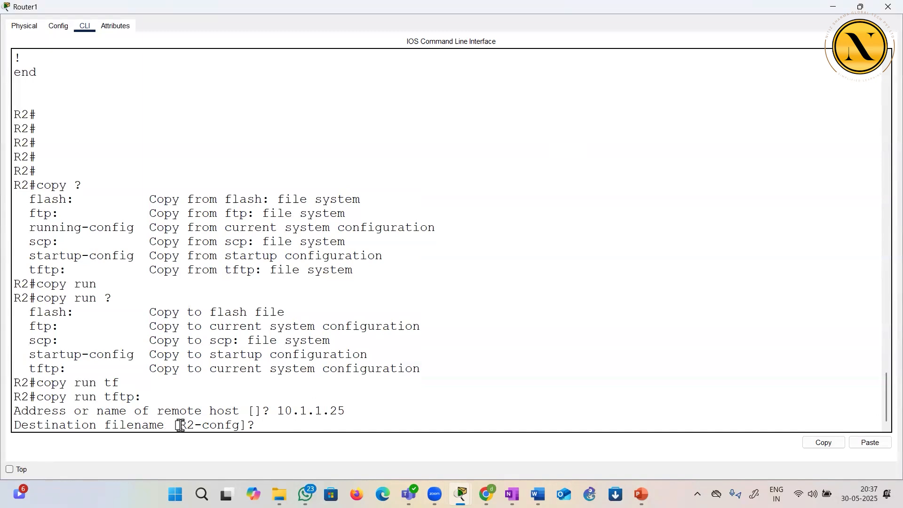
{"action": "left_click_drag", "start_coordinate": [179, 425], "coordinate": [244, 425]}
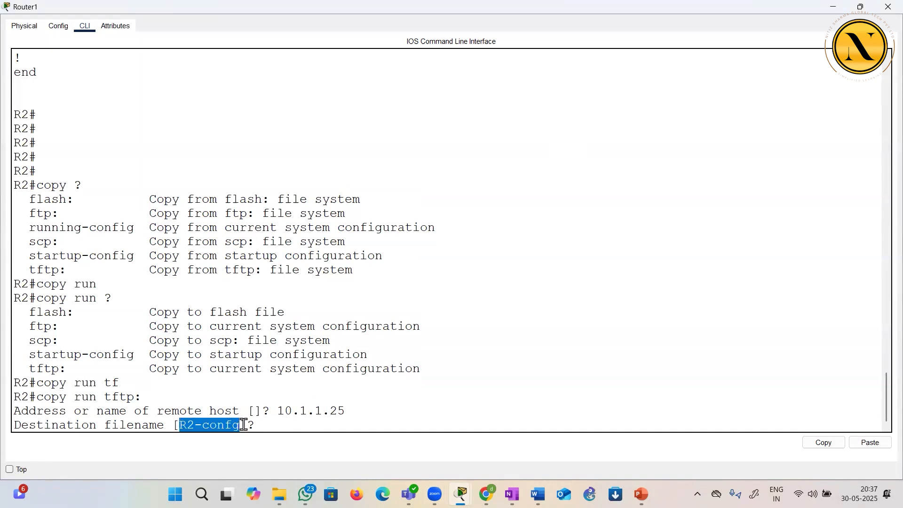
{"action": "left_click", "coordinate": [309, 423]}
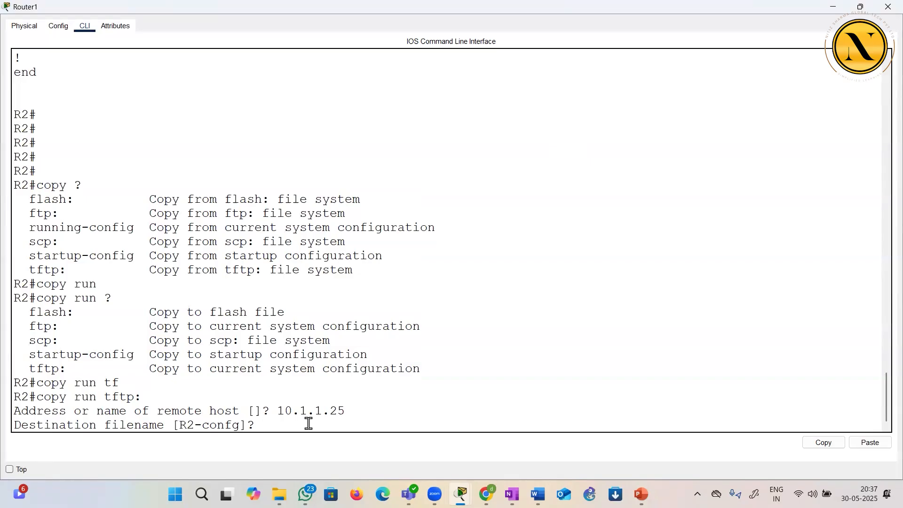
{"action": "key", "text": "Return"}
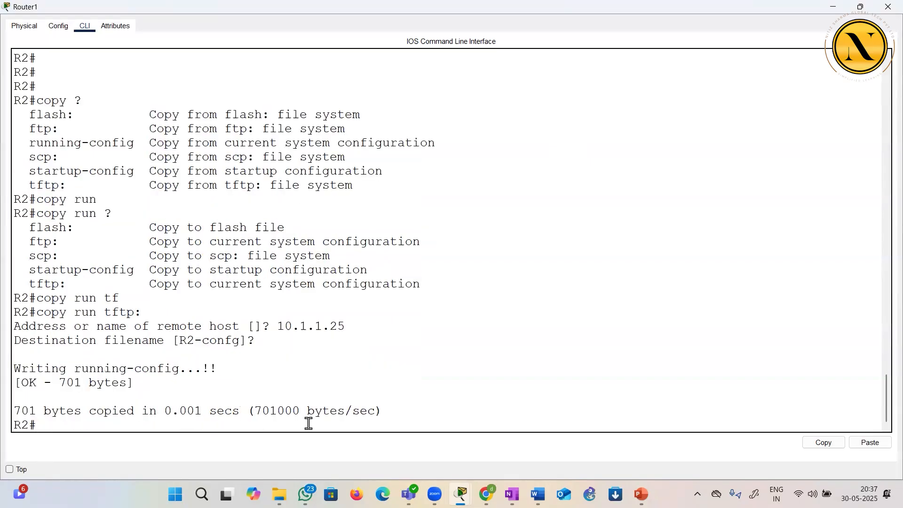
Copy the destination filename R2-confg from the output and highlight the transfer result lines
{"action": "left_click_drag", "start_coordinate": [179, 339], "coordinate": [238, 341]}
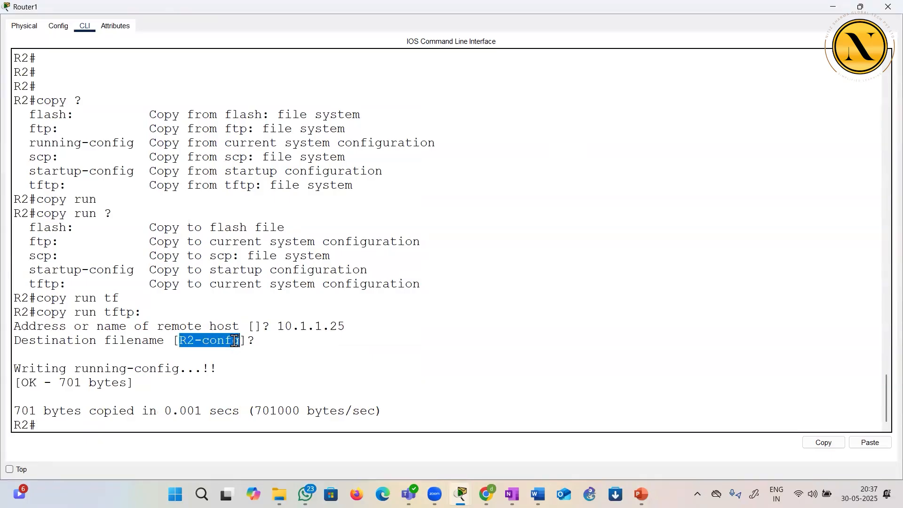
{"action": "right_click", "coordinate": [235, 341]}
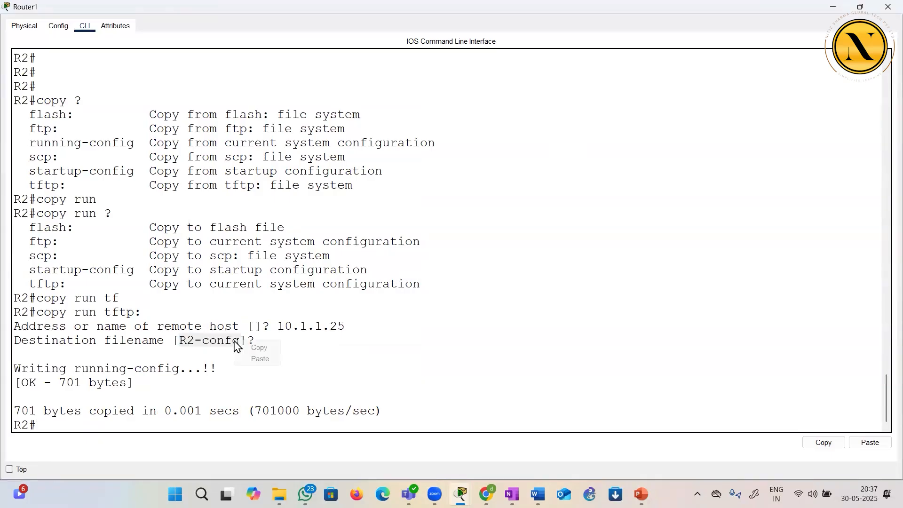
{"action": "left_click", "coordinate": [258, 349]}
{"action": "left_click_drag", "start_coordinate": [22, 369], "coordinate": [212, 382]}
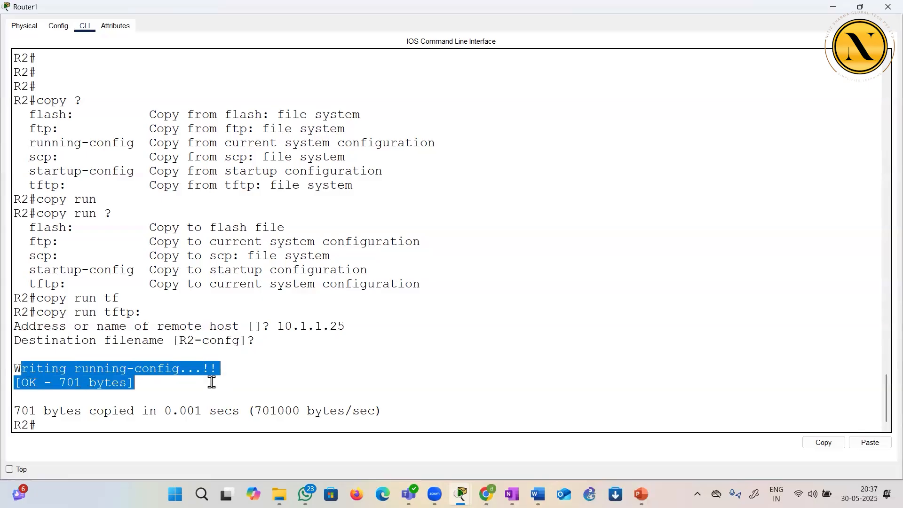
{"action": "left_click", "coordinate": [213, 383]}
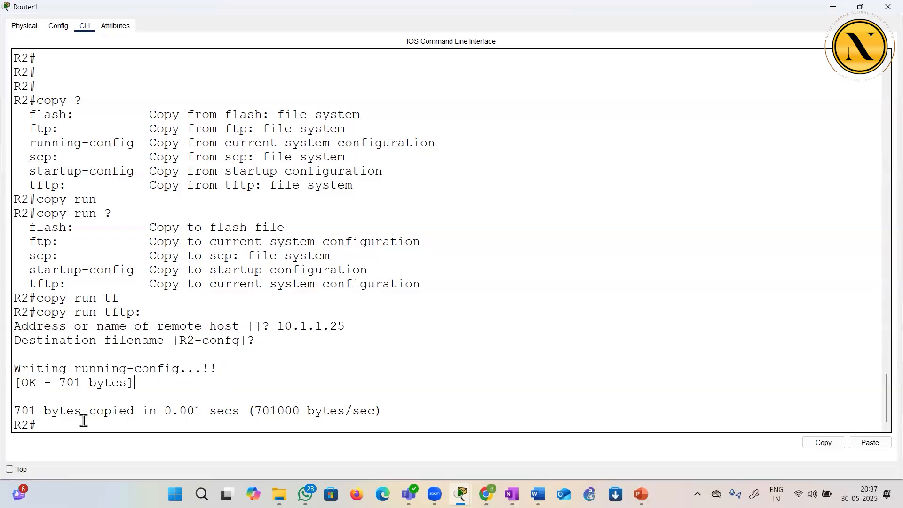
{"action": "left_click_drag", "start_coordinate": [28, 412], "coordinate": [280, 411]}
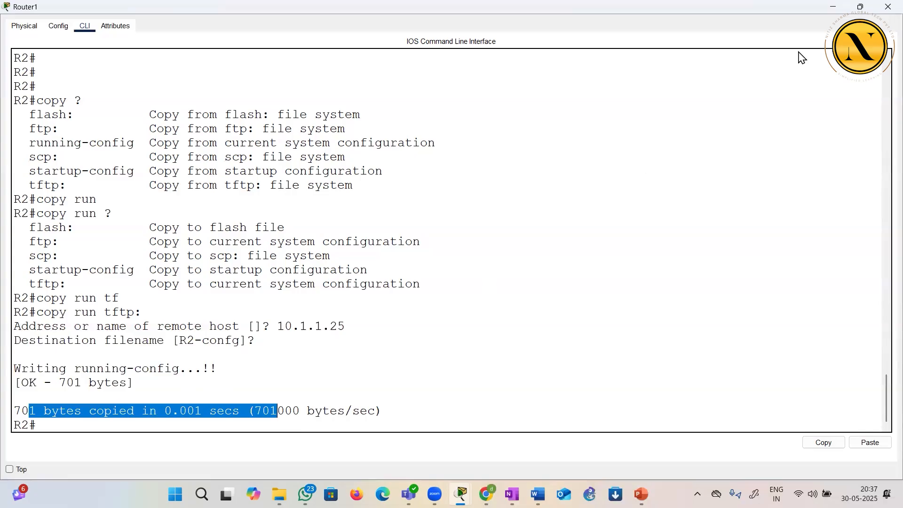
Open Server0 enlarged, check its TFTP service for the R2-confg backup file, and close the server
{"action": "key", "text": "alt+Tab"}
{"action": "left_click", "coordinate": [247, 96]}
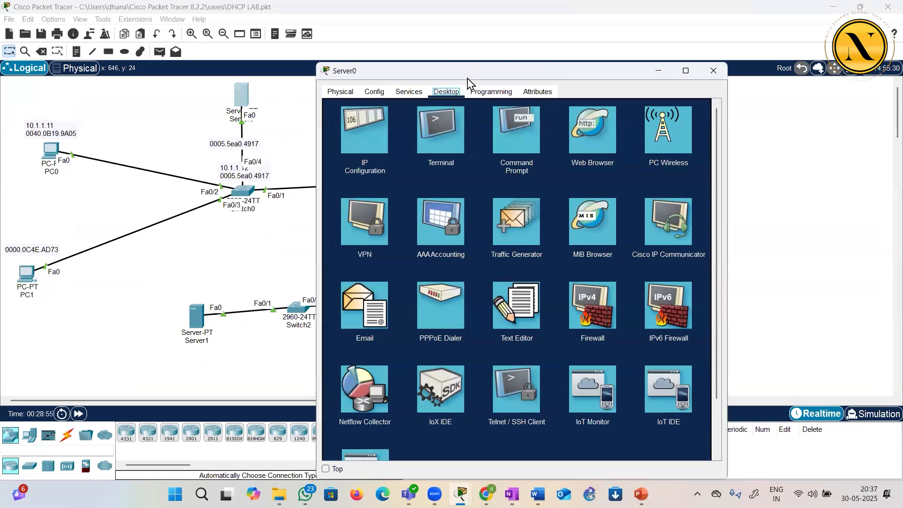
{"action": "double_click", "coordinate": [468, 75]}
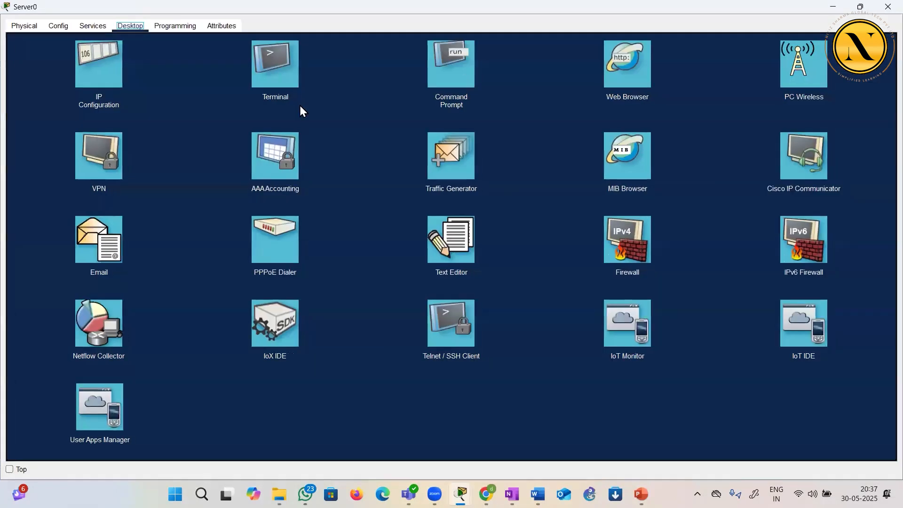
{"action": "left_click", "coordinate": [92, 26]}
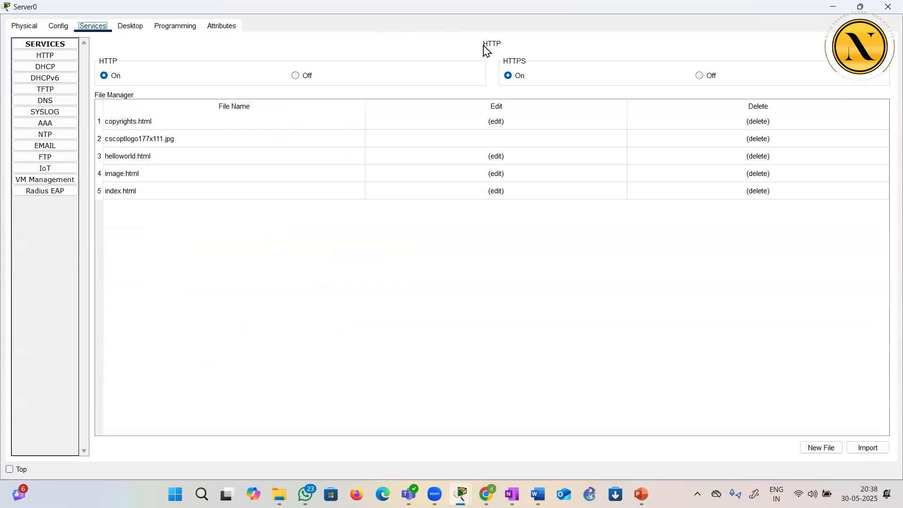
{"action": "left_click", "coordinate": [47, 91]}
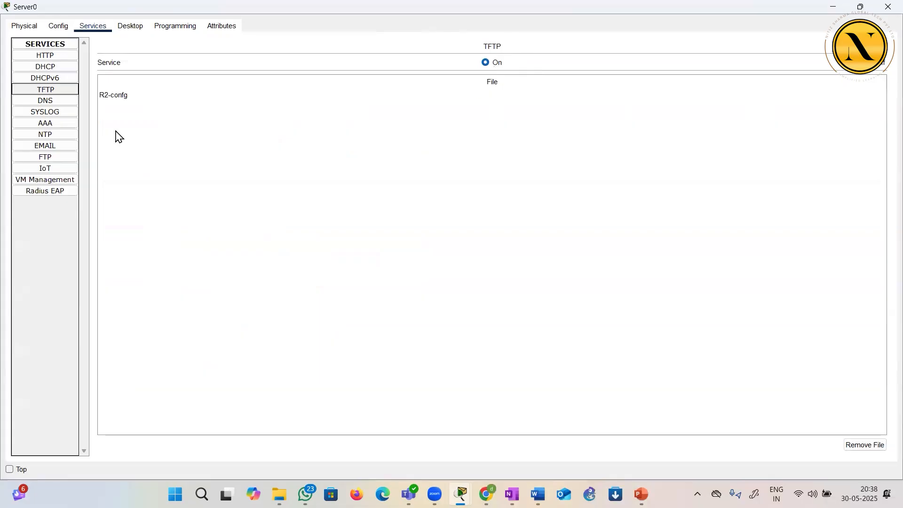
{"action": "left_click", "coordinate": [117, 96]}
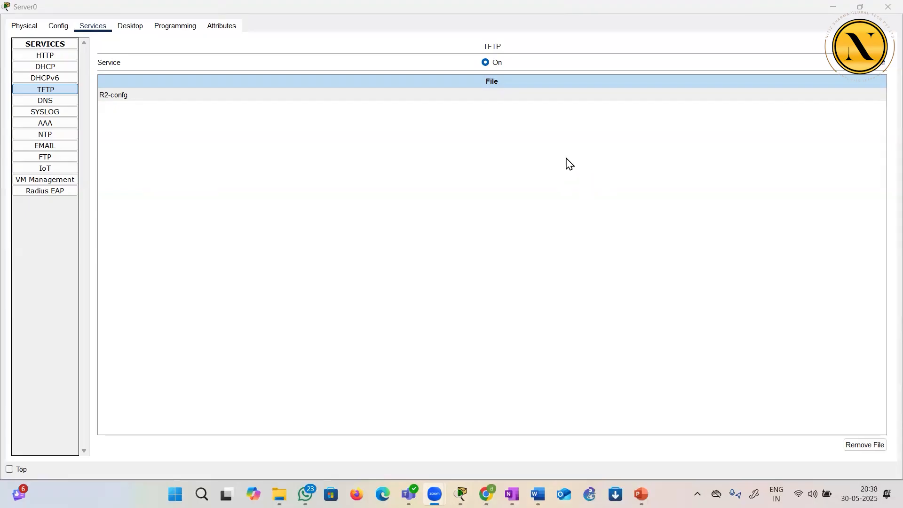
{"action": "left_click", "coordinate": [887, 8]}
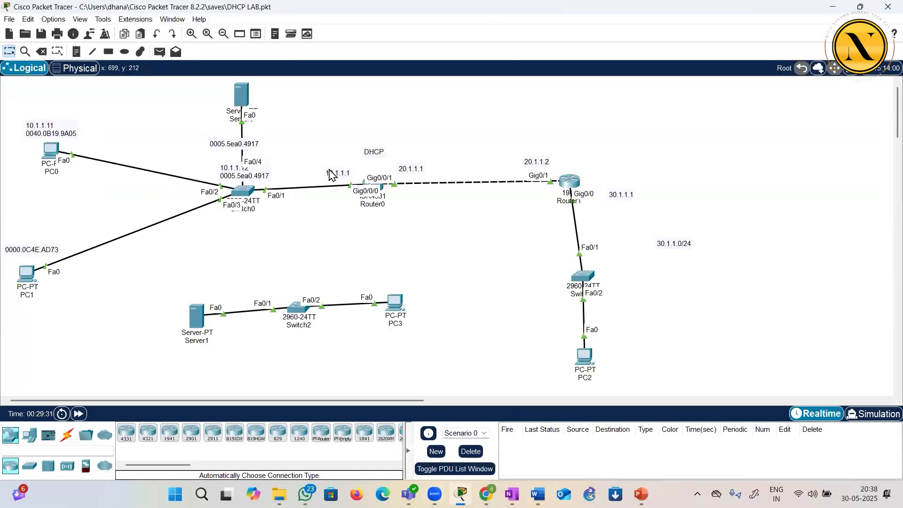
Reopen Router1's command line full screen and enter global configuration mode with conf t
{"action": "left_click", "coordinate": [569, 182]}
{"action": "double_click", "coordinate": [538, 74]}
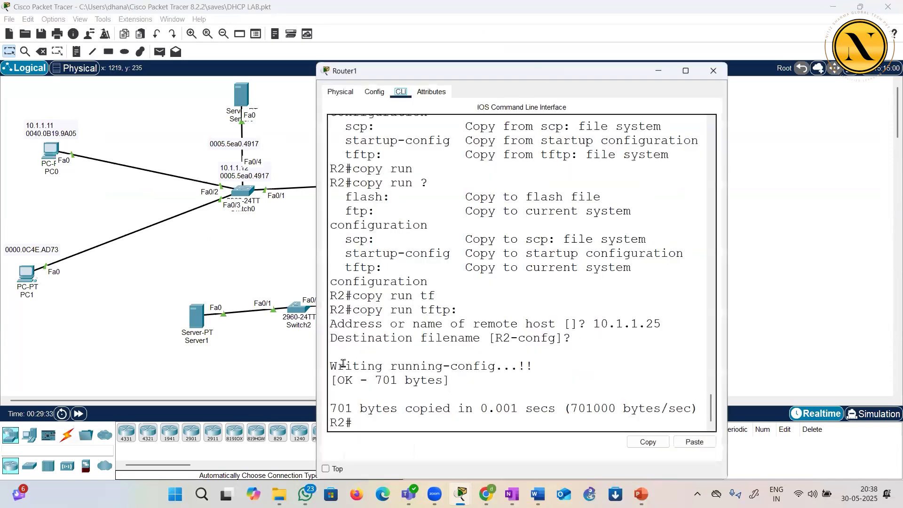
{"action": "left_click_drag", "start_coordinate": [79, 414], "coordinate": [11, 424]}
{"action": "left_click", "coordinate": [60, 415]}
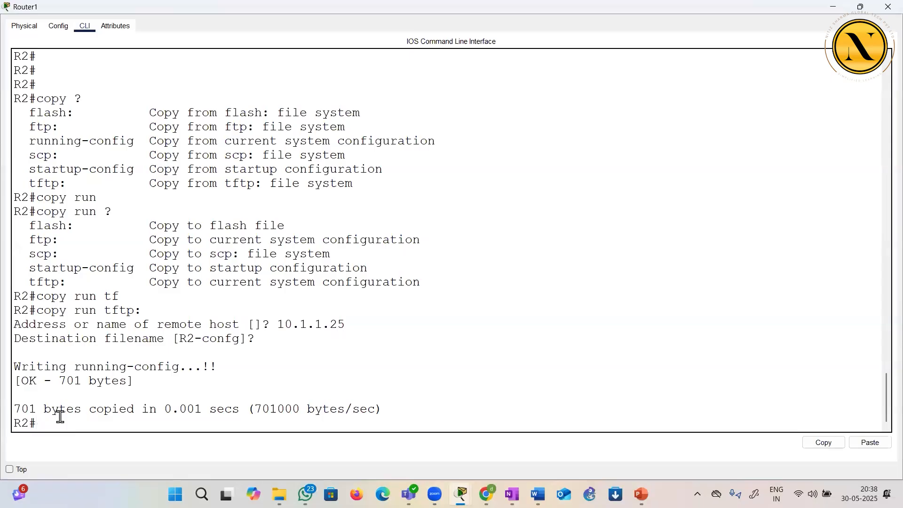
{"action": "key", "text": "Return"}
{"action": "key", "text": "Return"}
{"action": "key", "text": "Return"}
{"action": "key", "text": "Return"}
{"action": "key", "text": "Return"}
{"action": "key", "text": "Return"}
{"action": "key", "text": "Return"}
{"action": "key", "text": "Return"}
{"action": "key", "text": "Return"}
{"action": "type", "text": "conf t"}
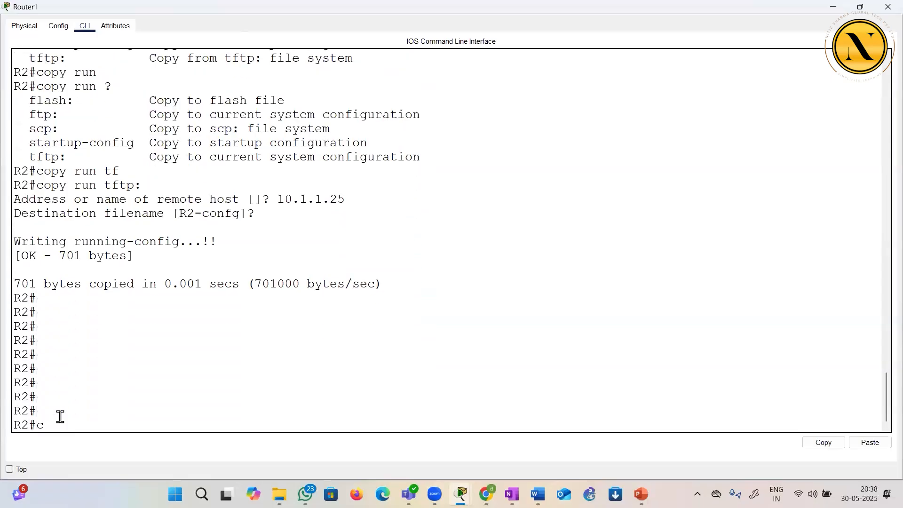
{"action": "key", "text": "Return"}
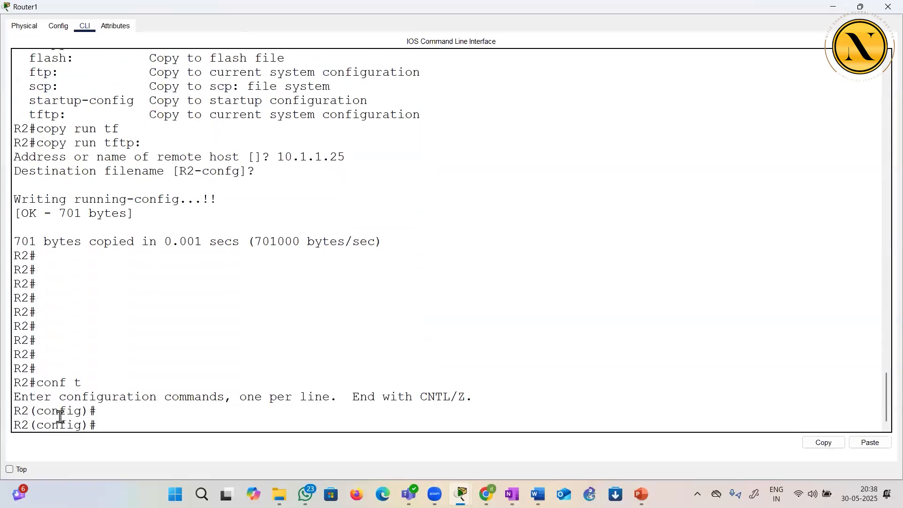
{"action": "key", "text": "Return"}
Change the router's hostname to DONKEYYYYYYYYYY
{"action": "type", "text": "ho"}
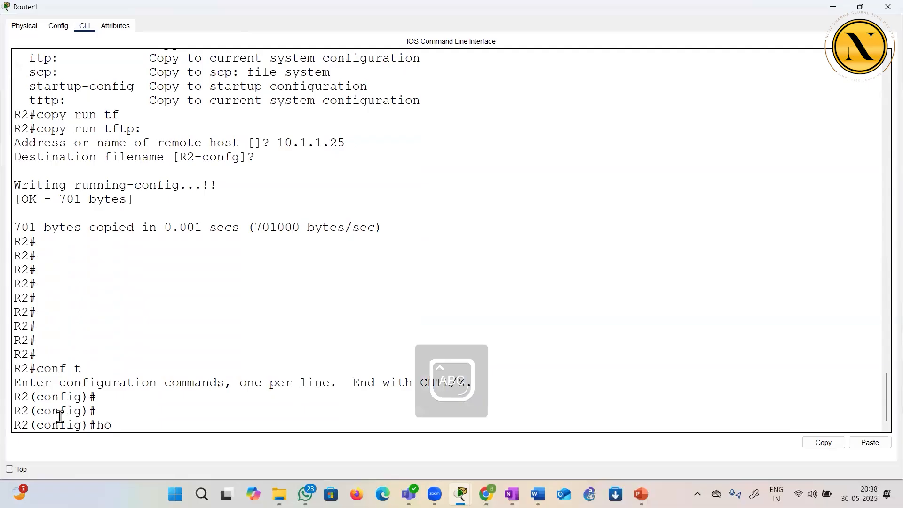
{"action": "key", "text": "Tab"}
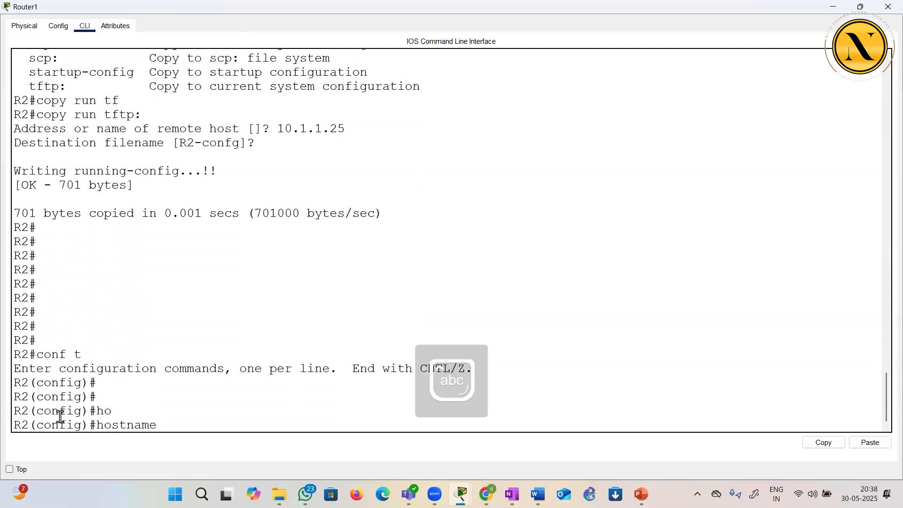
{"action": "type", "text": "DONK"}
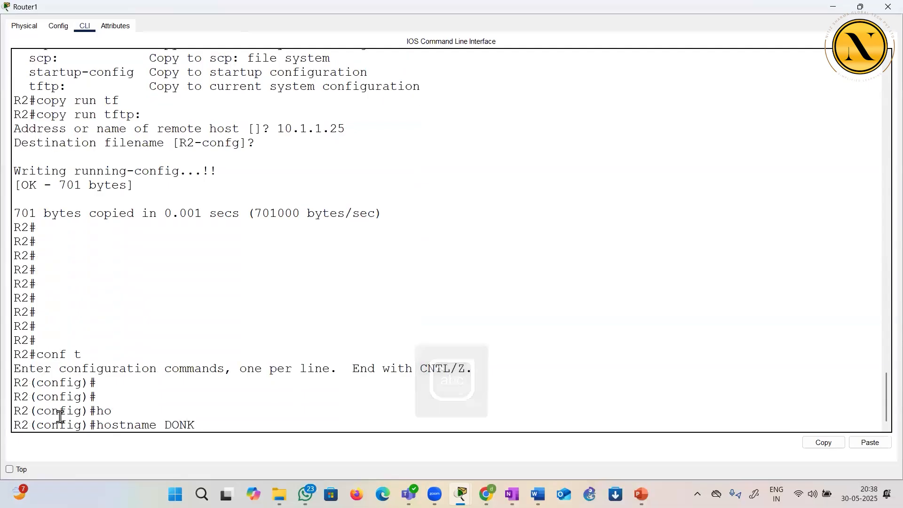
{"action": "type", "text": "EYYYYYYYYYY"}
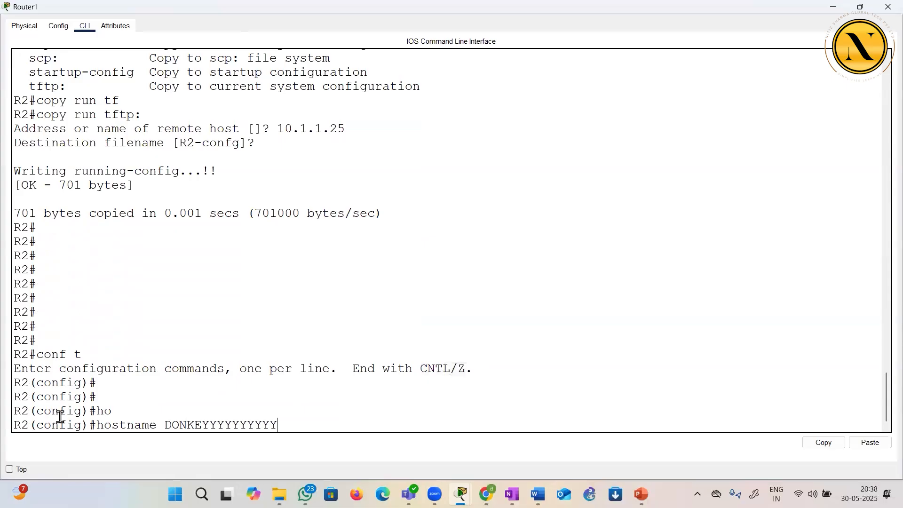
{"action": "key", "text": "Return"}
{"action": "key", "text": "Return"}
{"action": "key", "text": "Return"}
{"action": "key", "text": "Return"}
{"action": "key", "text": "Return"}
{"action": "key", "text": "Return"}
{"action": "key", "text": "Return"}
{"action": "key", "text": "Return"}
{"action": "key", "text": "Return"}
{"action": "key", "text": "Return"}
{"action": "key", "text": "Return"}
{"action": "key", "text": "Return"}
{"action": "key", "text": "Return"}
{"action": "key", "text": "Return"}
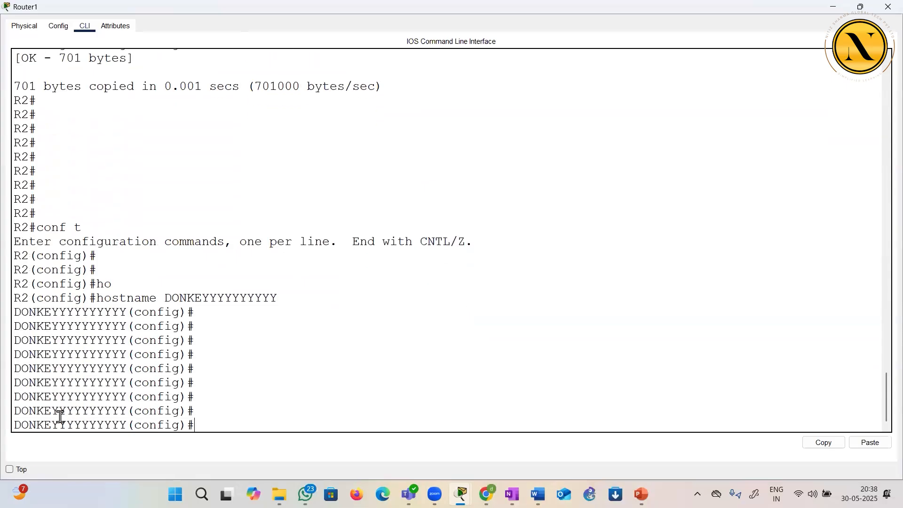
{"action": "key", "text": "Return"}
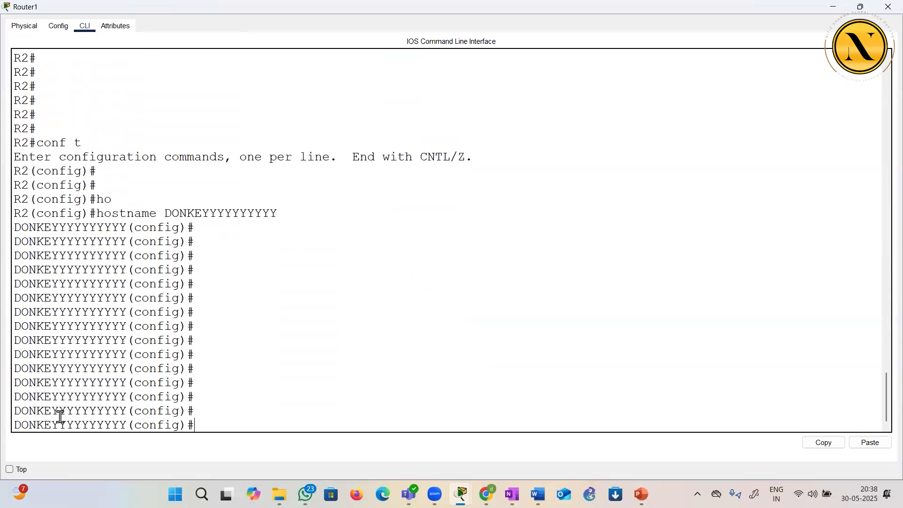
Display the running configuration from configuration mode with do sh run
{"action": "type", "text": "do sh run"}
{"action": "key", "text": "Return"}
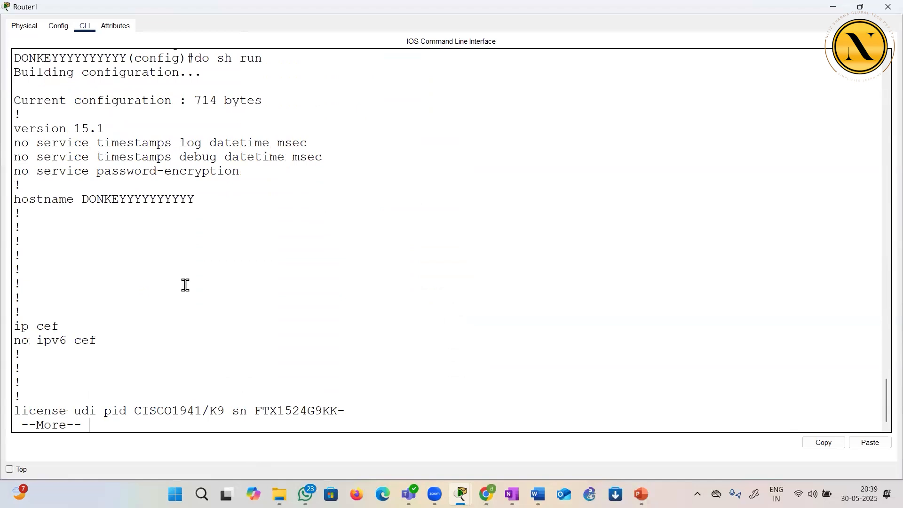
Check the hostname line in the running configuration and stop the listing to return to the configuration prompt
{"action": "left_click_drag", "start_coordinate": [87, 201], "coordinate": [205, 210]}
{"action": "left_click", "coordinate": [205, 210]}
{"action": "key", "text": "Caps_Lock"}
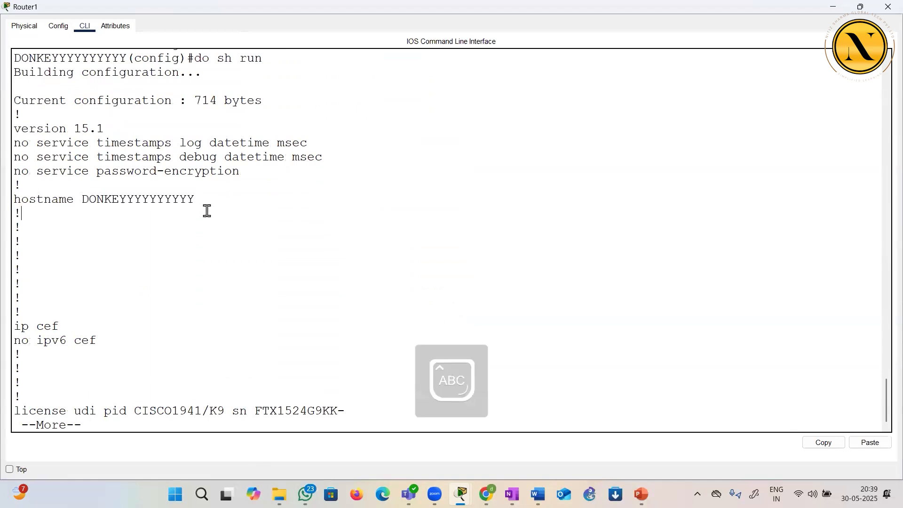
{"action": "key", "text": "ctrl+c"}
{"action": "key", "text": "Caps_Lock"}
{"action": "key", "text": "Return"}
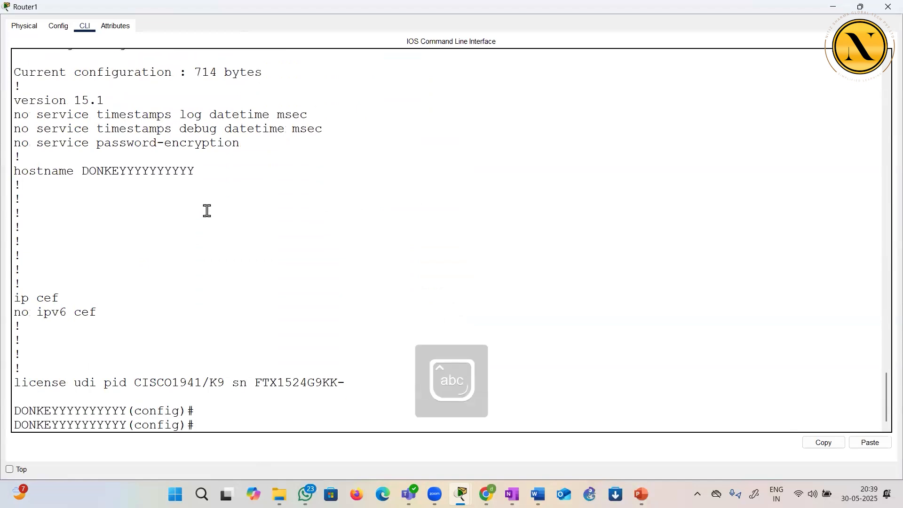
Display the startup configuration from configuration mode with do sh start and highlight its hostname line
{"action": "type", "text": "do sh start"}
{"action": "key", "text": "Return"}
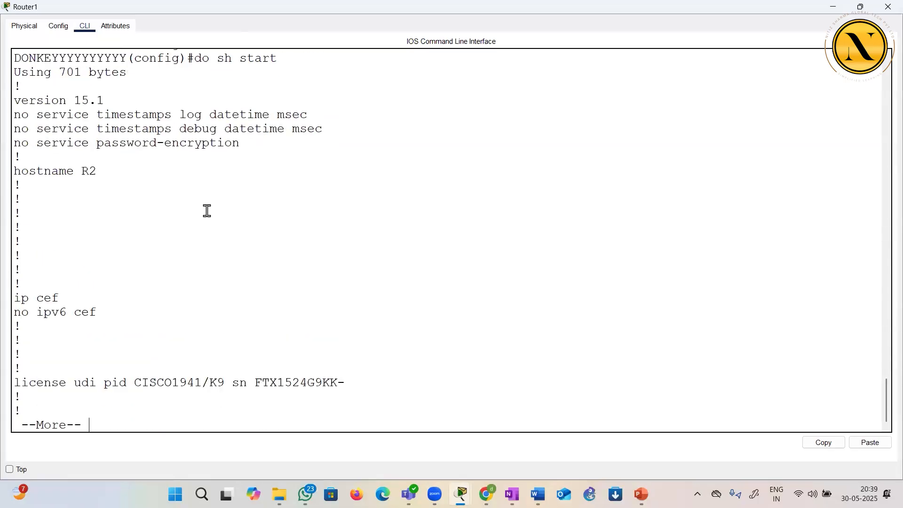
{"action": "left_click_drag", "start_coordinate": [57, 146], "coordinate": [100, 158]}
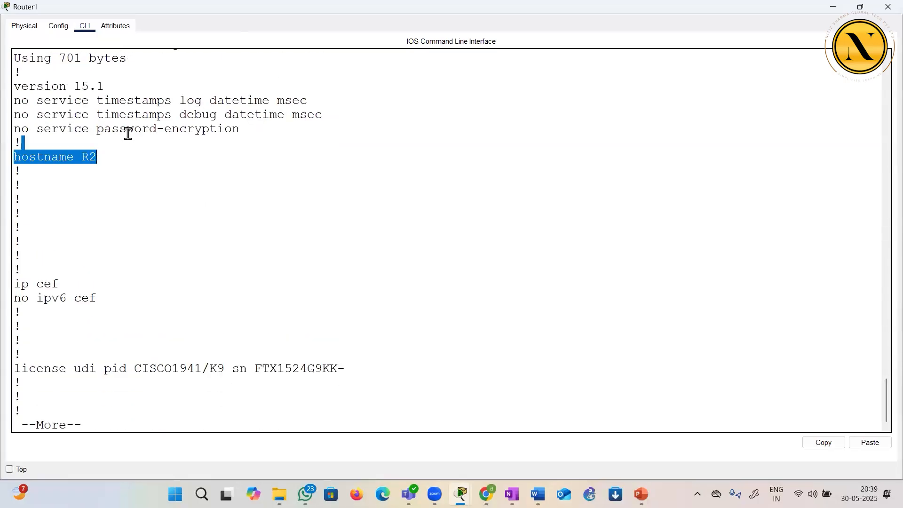
Review the earlier running configuration output for comparison and highlight the do sh start command line
{"action": "scroll", "coordinate": [128, 133], "scroll_direction": "up", "scroll_amount": 2}
{"action": "scroll", "coordinate": [94, 117], "scroll_direction": "up", "scroll_amount": 1}
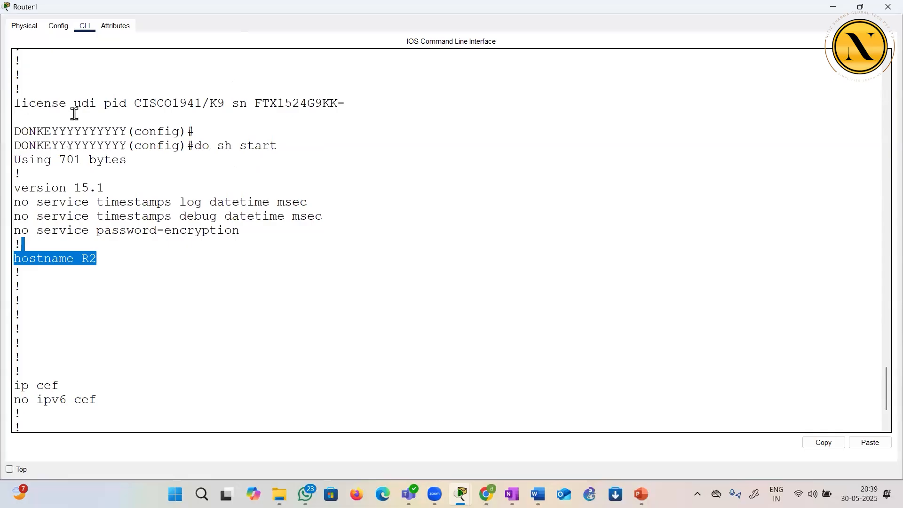
{"action": "scroll", "coordinate": [75, 113], "scroll_direction": "up", "scroll_amount": 2}
{"action": "scroll", "coordinate": [75, 113], "scroll_direction": "up", "scroll_amount": 1}
{"action": "scroll", "coordinate": [75, 113], "scroll_direction": "up", "scroll_amount": 3}
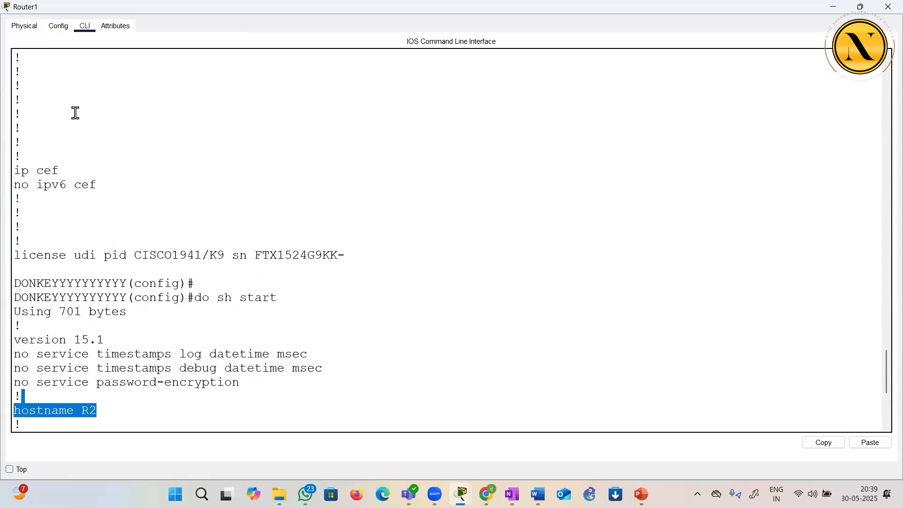
{"action": "left_click_drag", "start_coordinate": [191, 322], "coordinate": [281, 336]}
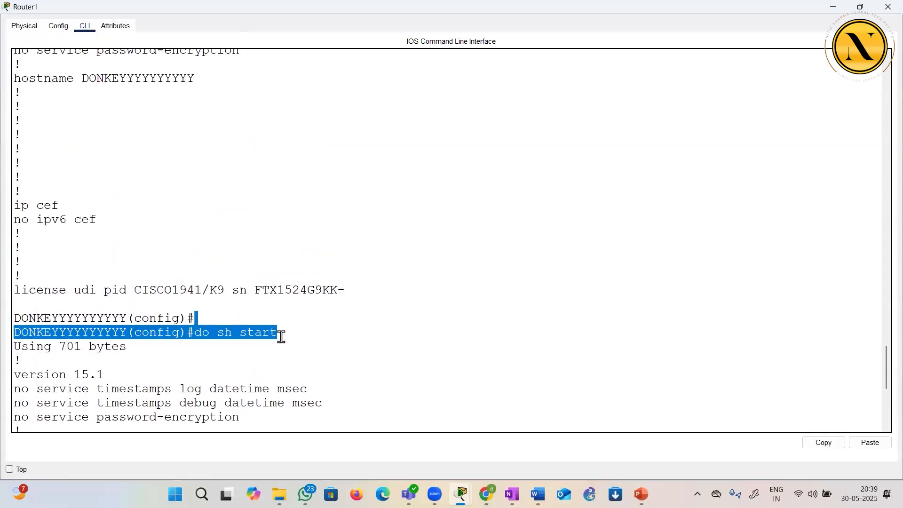
Quit the startup configuration listing, check its hostname value, and return to a fresh configuration prompt
{"action": "key", "text": "Return"}
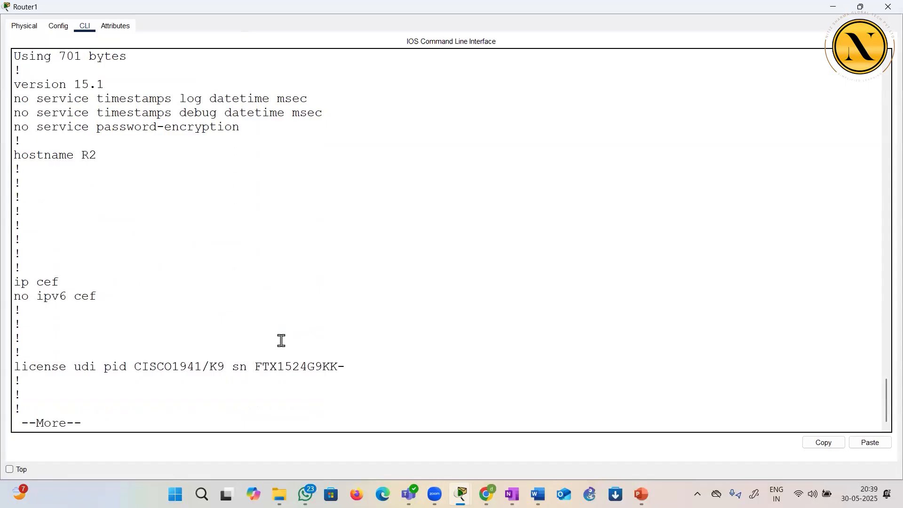
{"action": "key", "text": "q"}
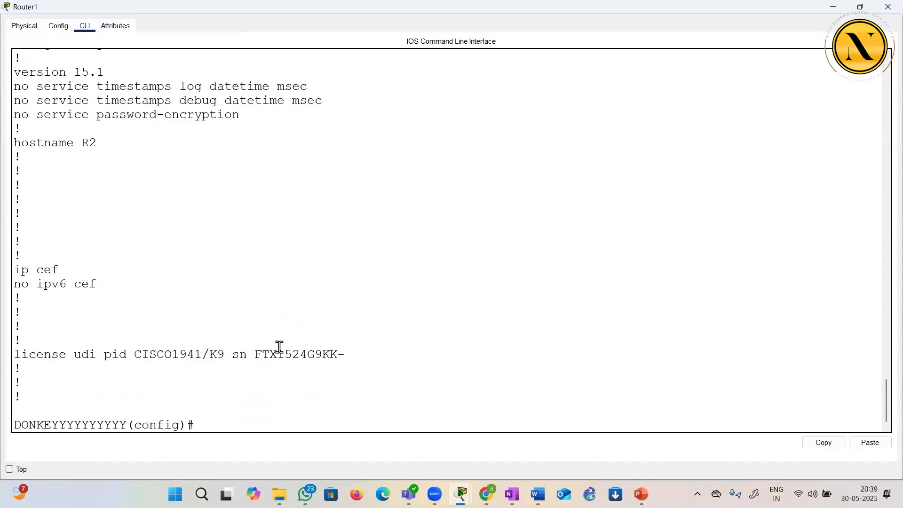
{"action": "left_click_drag", "start_coordinate": [81, 143], "coordinate": [119, 150]}
{"action": "left_click", "coordinate": [130, 186]}
{"action": "key", "text": "Return"}
{"action": "key", "text": "Return"}
{"action": "key", "text": "Return"}
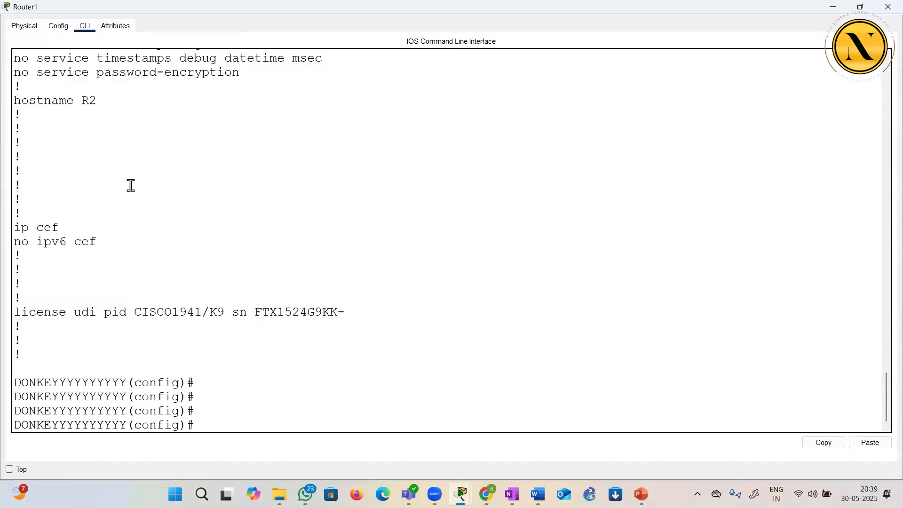
Start restoring the running configuration with do copy tftp run, using 10.1.1.25 as the remote host
{"action": "type", "text": "do copy"}
{"action": "type", "text": "tftp run"}
{"action": "left_click_drag", "start_coordinate": [254, 424], "coordinate": [313, 426]}
{"action": "key", "text": "Return"}
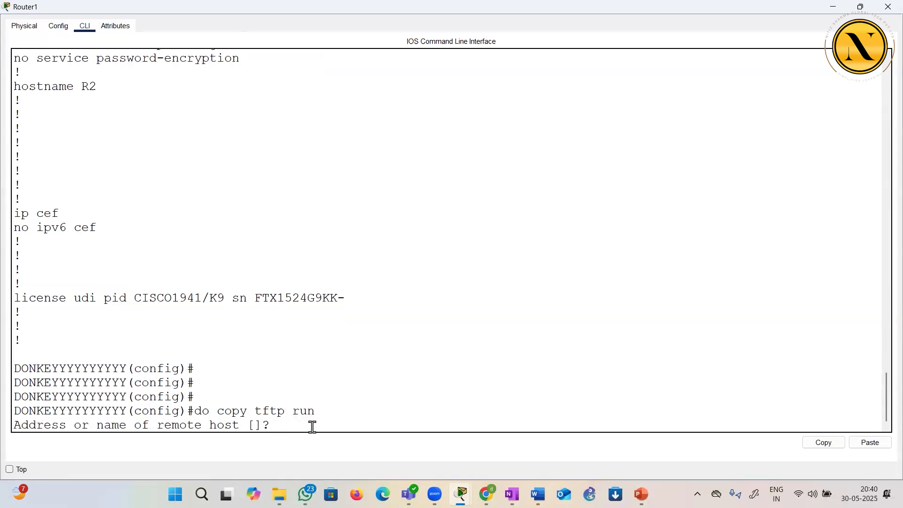
{"action": "type", "text": "10.1.1.25"}
{"action": "key", "text": "Return"}
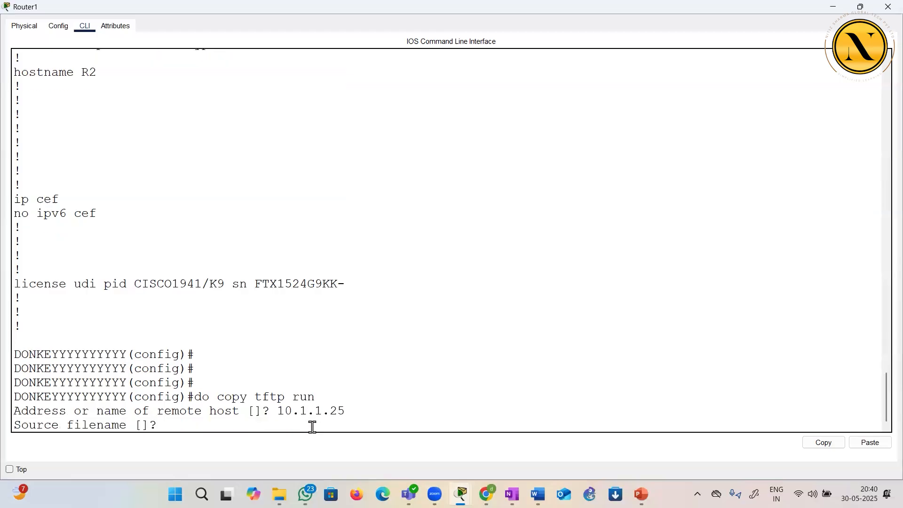
Enter R2-confg as the source filename, accept the default running-config destination, and get fresh configuration prompts
{"action": "right_click", "coordinate": [321, 353]}
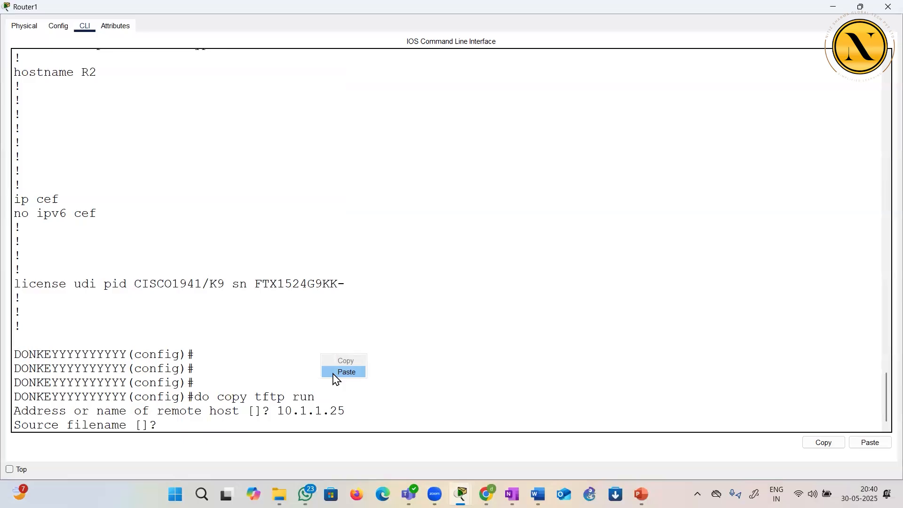
{"action": "left_click", "coordinate": [345, 372]}
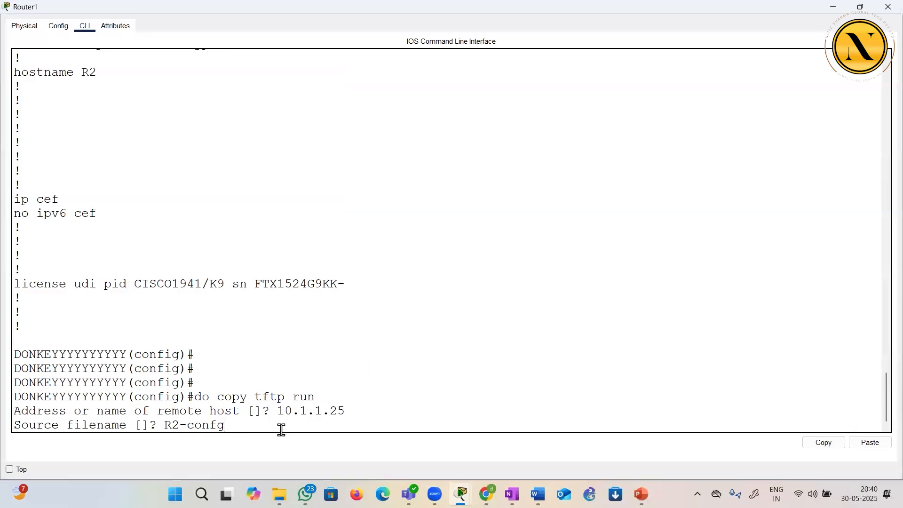
{"action": "key", "text": "Return"}
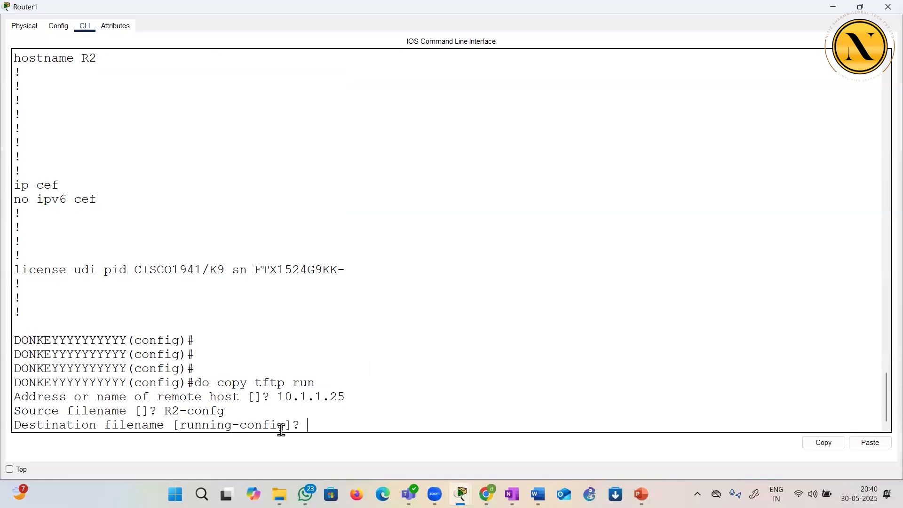
{"action": "key", "text": "Return"}
{"action": "key", "text": "Return"}
{"action": "key", "text": "Return"}
{"action": "key", "text": "Return"}
{"action": "key", "text": "Return"}
{"action": "key", "text": "Return"}
{"action": "key", "text": "Return"}
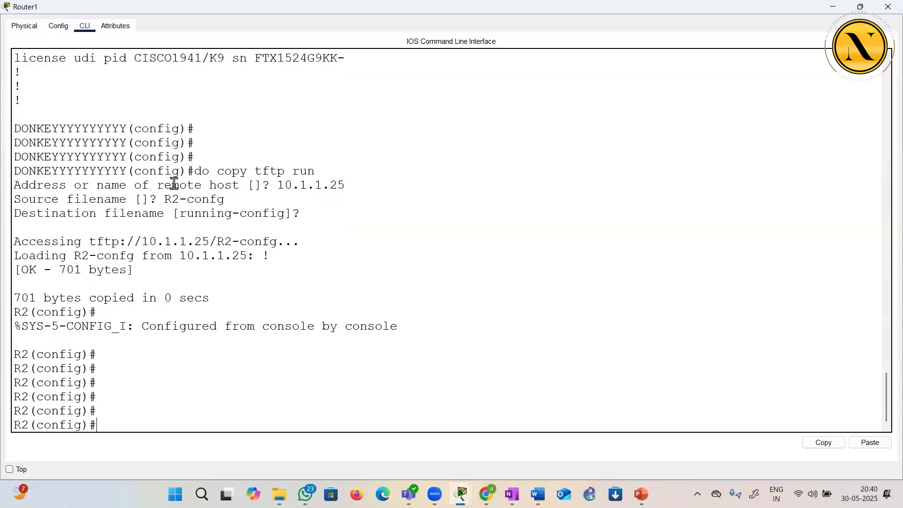
Review the TFTP restore output by highlighting the copy command, destination filename, server path and bytes-copied line
{"action": "left_click_drag", "start_coordinate": [194, 172], "coordinate": [304, 183]}
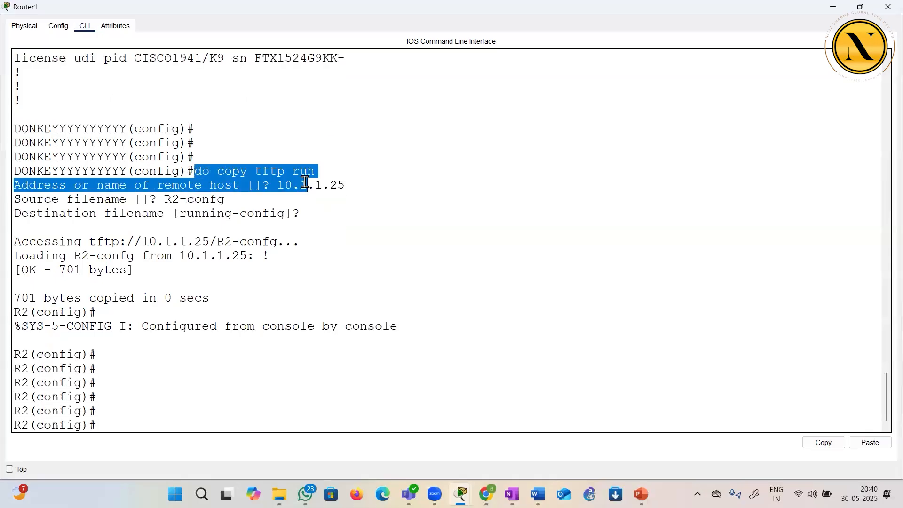
{"action": "left_click_drag", "start_coordinate": [36, 242], "coordinate": [172, 241]}
{"action": "left_click_drag", "start_coordinate": [142, 214], "coordinate": [325, 226]}
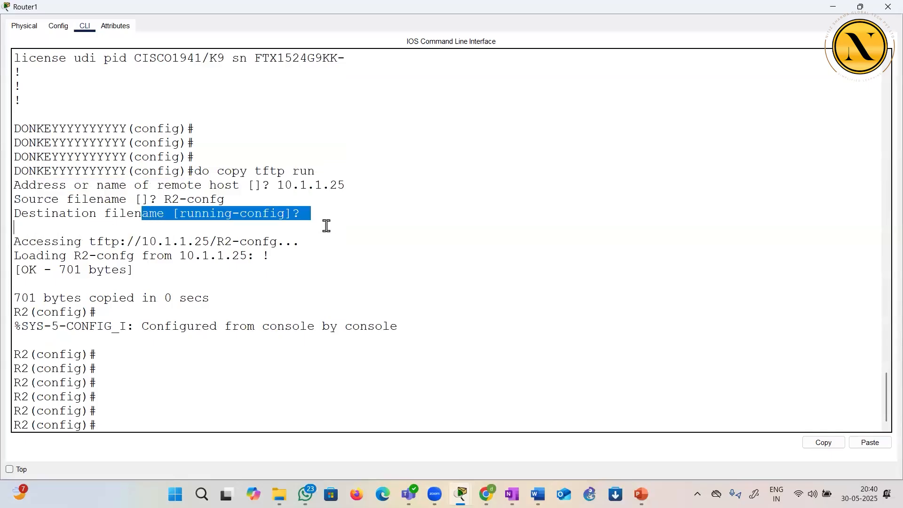
{"action": "left_click", "coordinate": [331, 226]}
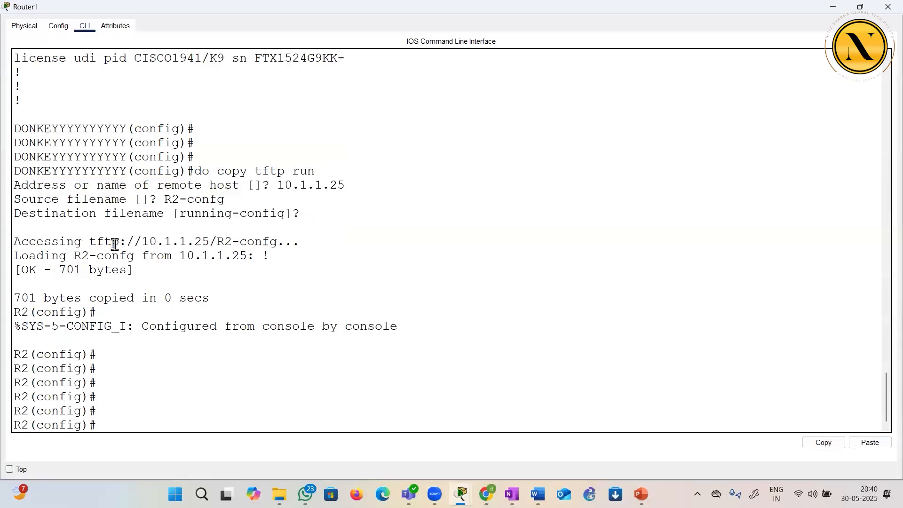
{"action": "left_click_drag", "start_coordinate": [92, 242], "coordinate": [292, 244]}
{"action": "left_click_drag", "start_coordinate": [51, 257], "coordinate": [252, 255]}
{"action": "left_click", "coordinate": [175, 275]}
{"action": "left_click_drag", "start_coordinate": [14, 298], "coordinate": [194, 312]}
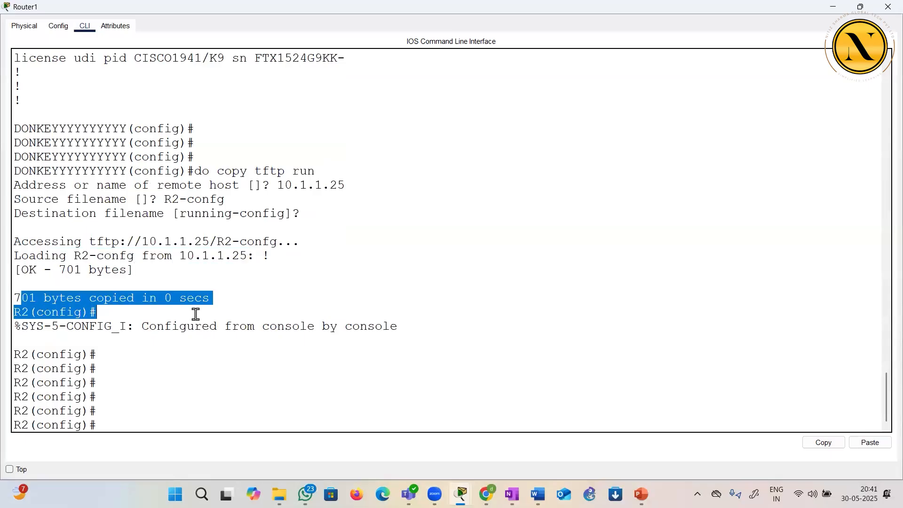
{"action": "left_click", "coordinate": [193, 312]}
Highlight the router prompts before and after the restore to compare their hostnames
{"action": "left_click_drag", "start_coordinate": [15, 170], "coordinate": [185, 175]}
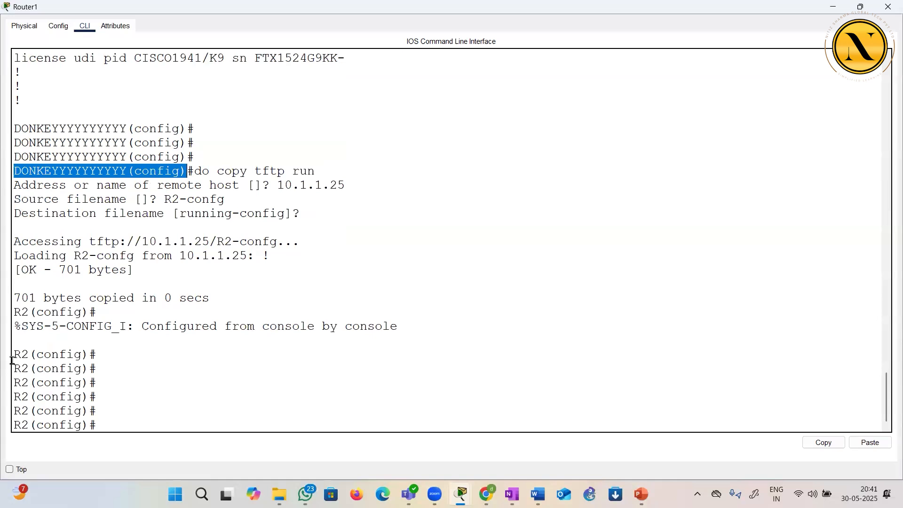
{"action": "left_click_drag", "start_coordinate": [12, 355], "coordinate": [116, 416]}
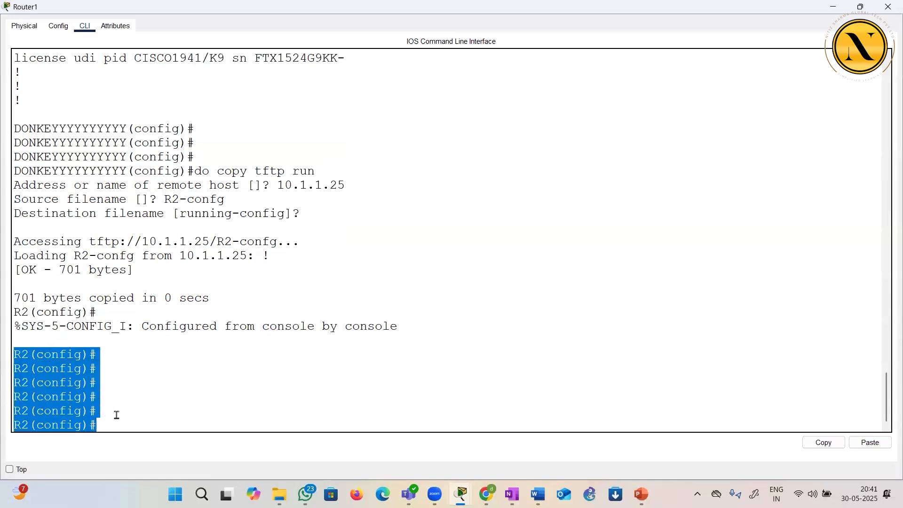
{"action": "left_click", "coordinate": [158, 400]}
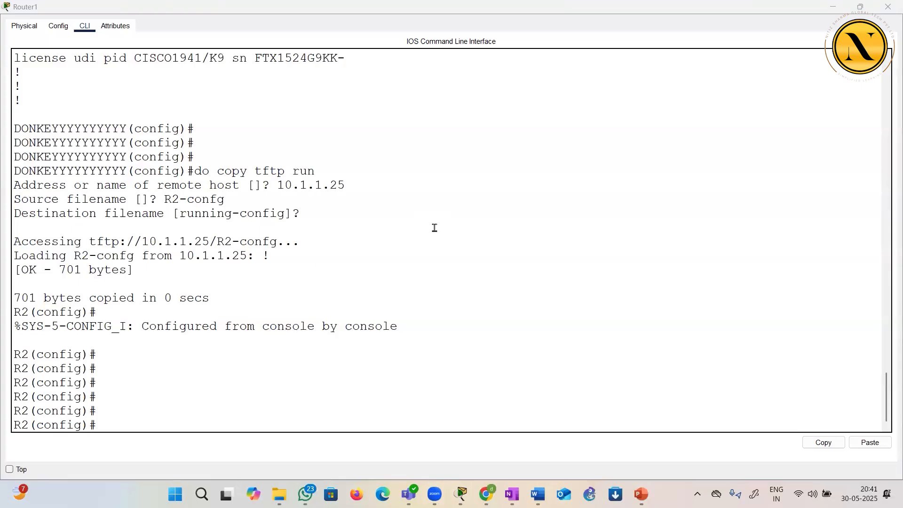
Look back through the earlier startup configuration listing and the TFTP copy output
{"action": "key", "text": "XF86AudioLowerVolume"}
{"action": "key", "text": "XF86AudioLowerVolume"}
{"action": "scroll", "coordinate": [357, 375], "scroll_direction": "up", "scroll_amount": 10}
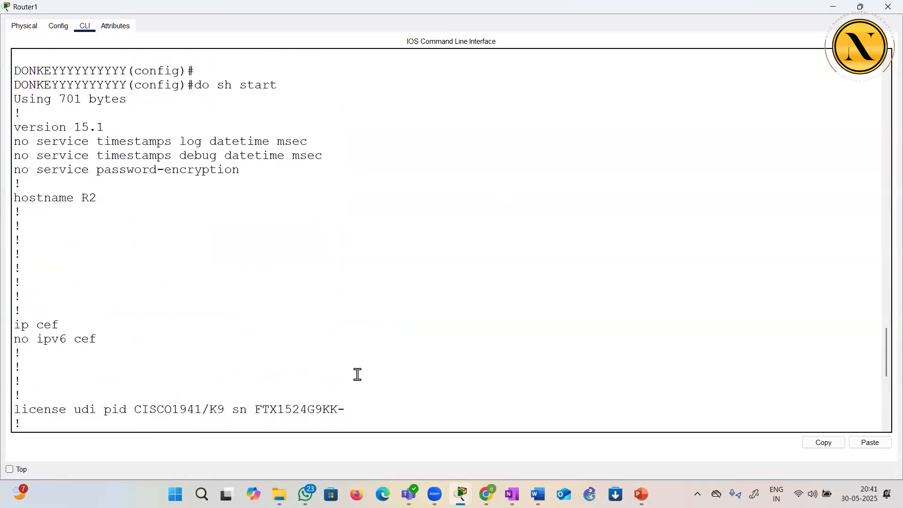
{"action": "scroll", "coordinate": [357, 374], "scroll_direction": "up", "scroll_amount": 8}
{"action": "scroll", "coordinate": [358, 374], "scroll_direction": "down", "scroll_amount": 3}
{"action": "scroll", "coordinate": [357, 374], "scroll_direction": "down", "scroll_amount": 12}
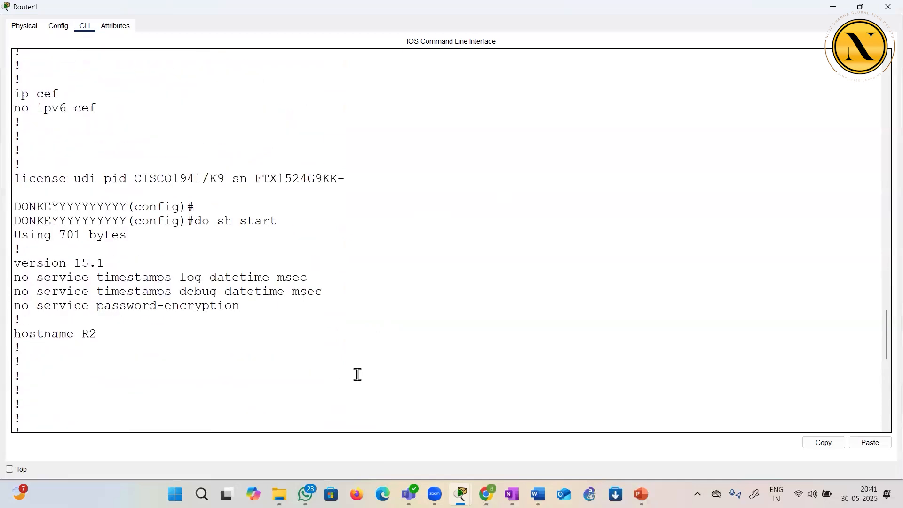
{"action": "scroll", "coordinate": [358, 374], "scroll_direction": "down", "scroll_amount": 4}
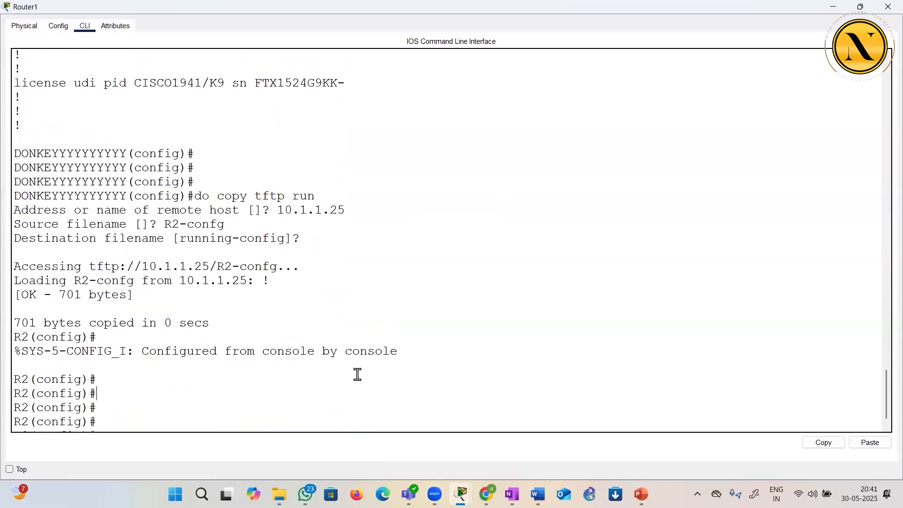
{"action": "scroll", "coordinate": [358, 374], "scroll_direction": "up", "scroll_amount": 9}
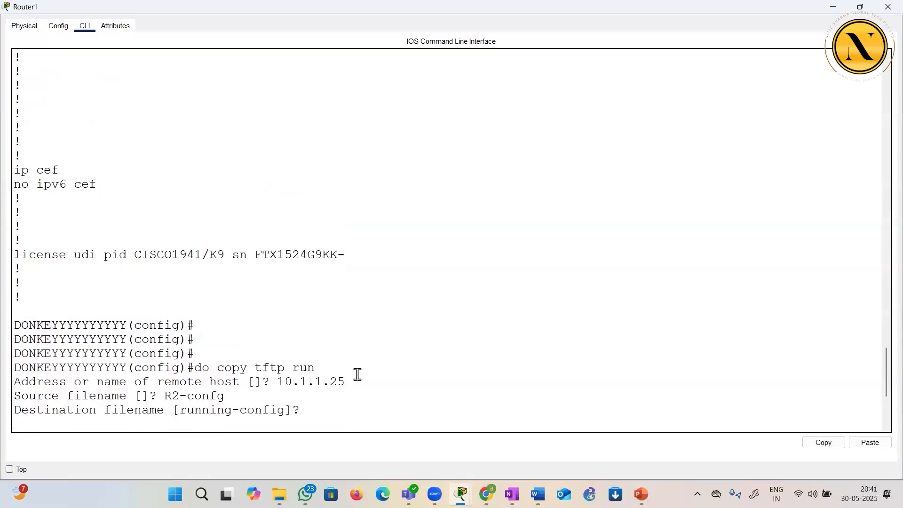
{"action": "scroll", "coordinate": [358, 374], "scroll_direction": "down", "scroll_amount": 9}
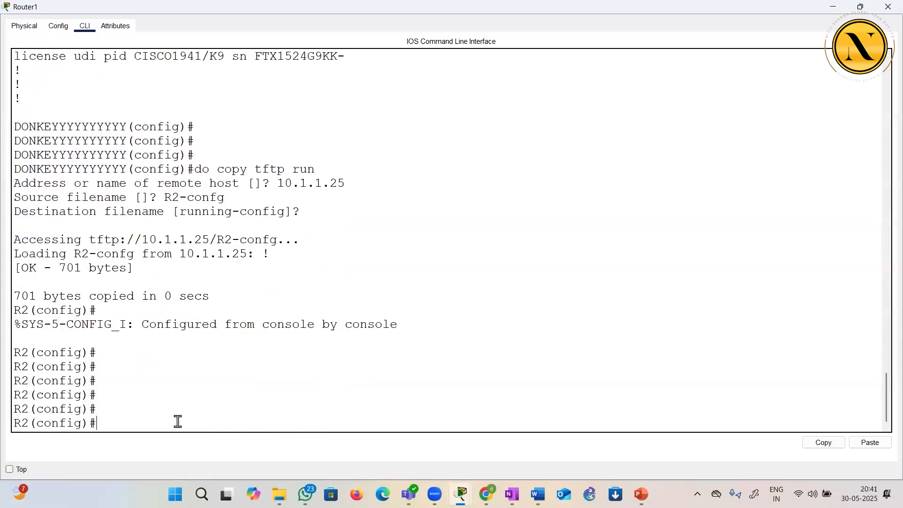
Display the startup configuration with do sh start and check its hostname line
{"action": "type", "text": "do sh start"}
{"action": "key", "text": "Return"}
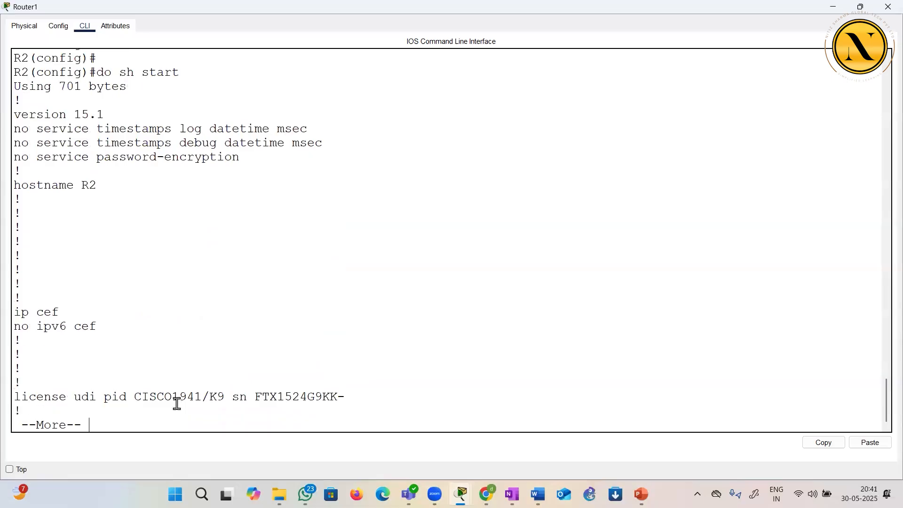
{"action": "left_click_drag", "start_coordinate": [85, 174], "coordinate": [134, 215]}
Page through the startup configuration to the GigabitEthernet interface settings and quit the listing
{"action": "key", "text": "Return"}
{"action": "key", "text": "Return"}
{"action": "key", "text": "Return"}
{"action": "key", "text": "Return"}
{"action": "key", "text": "Return"}
{"action": "key", "text": "Return"}
{"action": "key", "text": "Return"}
{"action": "key", "text": "Return"}
{"action": "key", "text": "Return"}
{"action": "key", "text": "Return"}
{"action": "key", "text": "Return"}
{"action": "key", "text": "Return"}
{"action": "key", "text": "Return"}
{"action": "key", "text": "Return"}
{"action": "key", "text": "Return"}
{"action": "key", "text": "Return"}
{"action": "key", "text": "Return"}
{"action": "key", "text": "Return"}
{"action": "key", "text": "Return"}
{"action": "key", "text": "Return"}
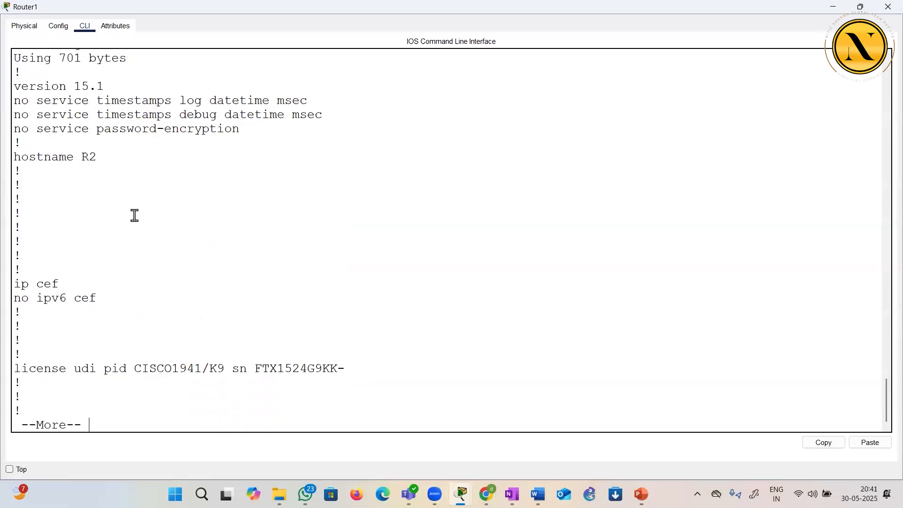
{"action": "key", "text": "Return"}
{"action": "key", "text": "Return"}
{"action": "key", "text": "Return"}
{"action": "key", "text": "Return"}
{"action": "key", "text": "Return"}
{"action": "key", "text": "Return"}
{"action": "key", "text": "Return"}
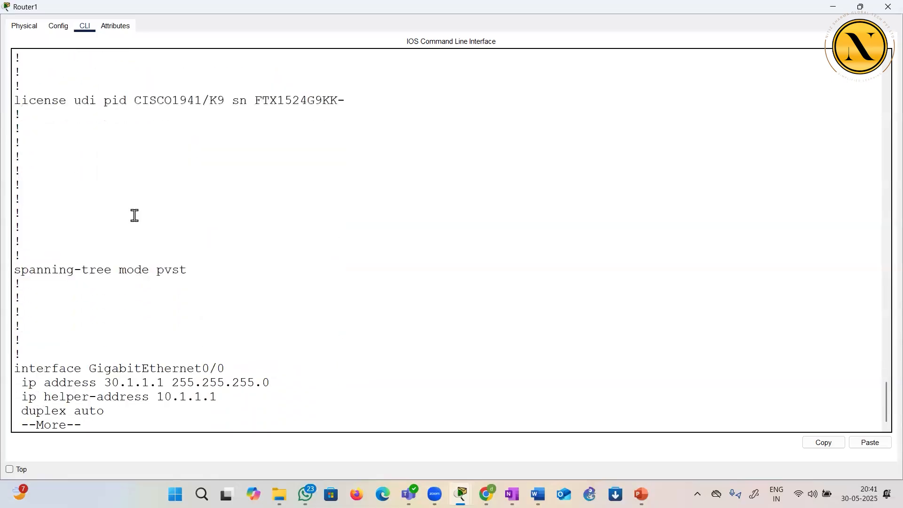
{"action": "type", "text": "q"}
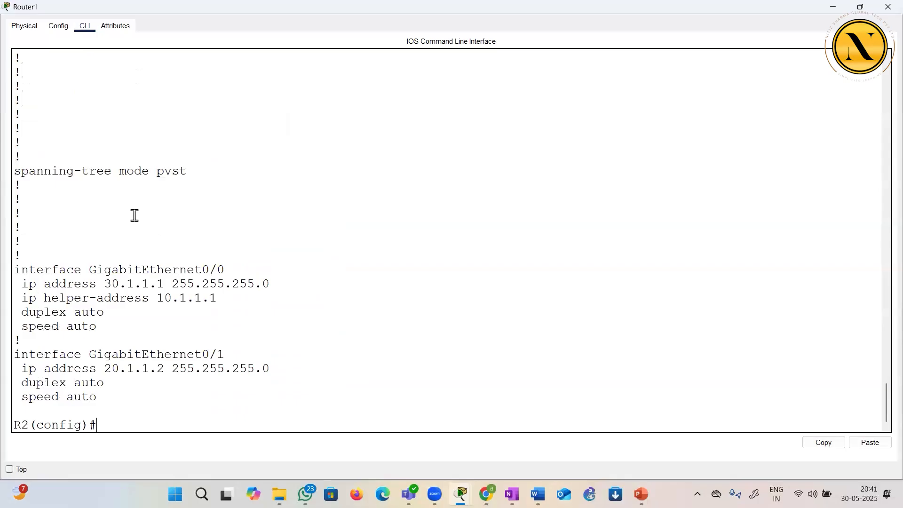
{"action": "type", "text": "do"}
Leave global configuration mode and return to a fresh privileged EXEC prompt
{"action": "key", "text": "BackSpace"}
{"action": "key", "text": "BackSpace"}
{"action": "key", "text": "ctrl+z"}
{"action": "key", "text": "Return"}
{"action": "key", "text": "Return"}
{"action": "key", "text": "Return"}
{"action": "key", "text": "Return"}
{"action": "key", "text": "Return"}
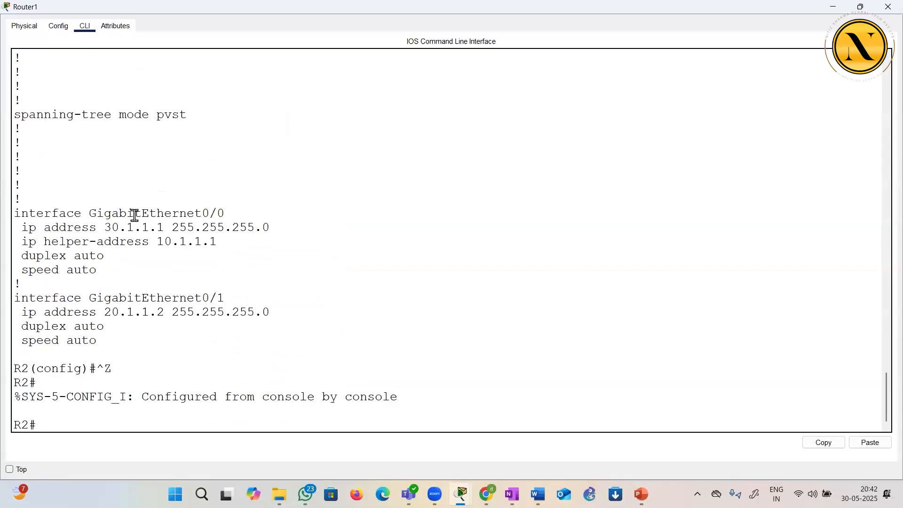
Start backing up the startup configuration with copy startup-config tftp, using 10.1.1.25 as the remote host
{"action": "type", "text": "copy"}
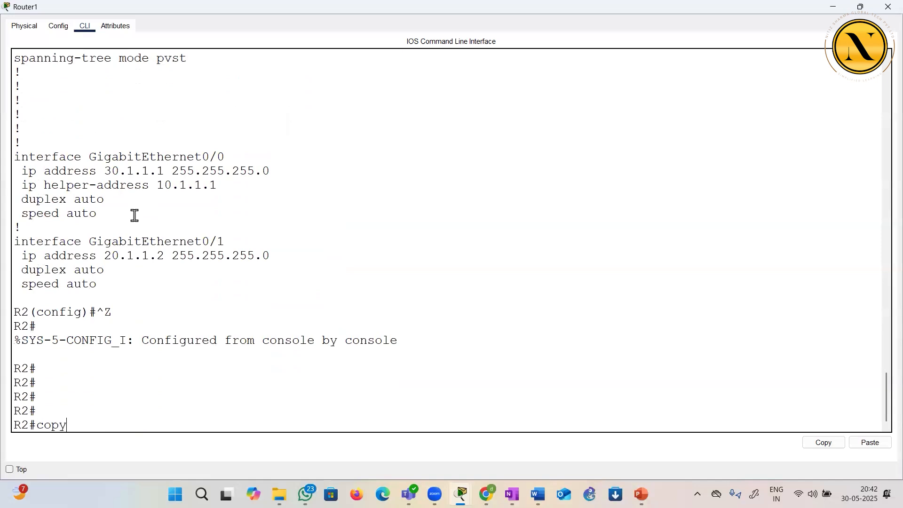
{"action": "type", "text": " st"}
{"action": "key", "text": "Tab"}
{"action": "type", "text": "r"}
{"action": "key", "text": "BackSpace"}
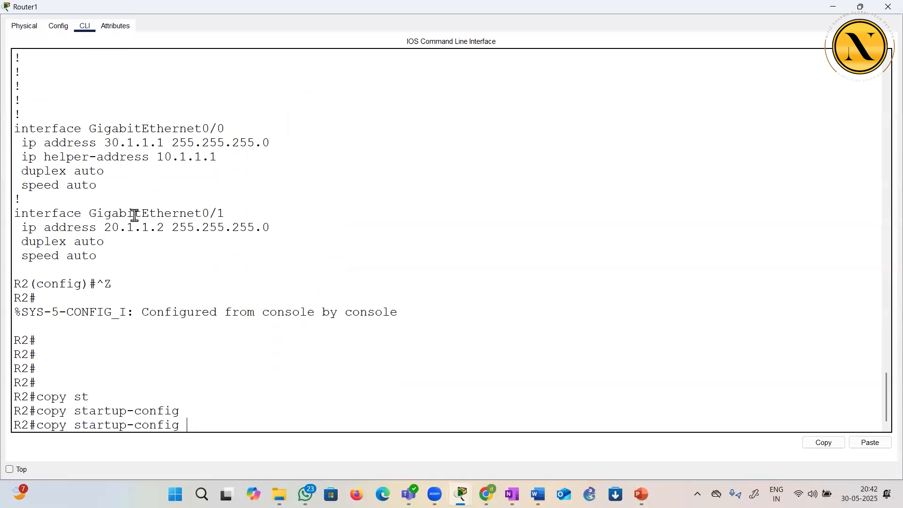
{"action": "type", "text": "tftp"}
{"action": "key", "text": "Return"}
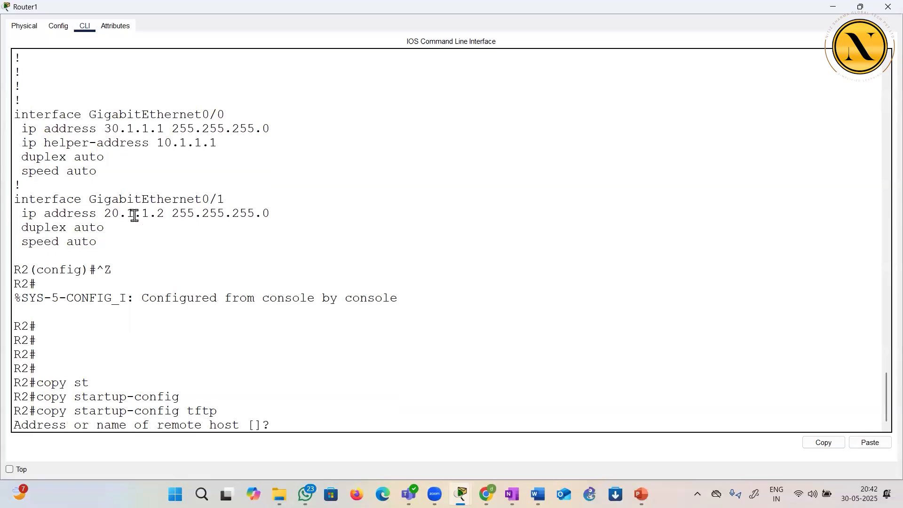
{"action": "type", "text": "10.1.1.25"}
{"action": "key", "text": "Return"}
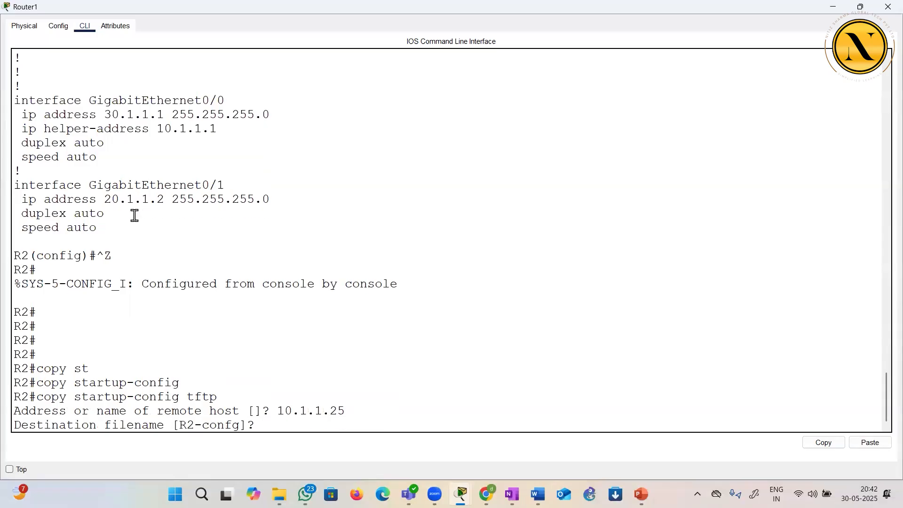
Set the backup's destination filename to MD and complete the transfer to the TFTP server
{"action": "type", "text": "MD"}
{"action": "key", "text": "Return"}
{"action": "key", "text": "Return"}
{"action": "key", "text": "Return"}
{"action": "key", "text": "Return"}
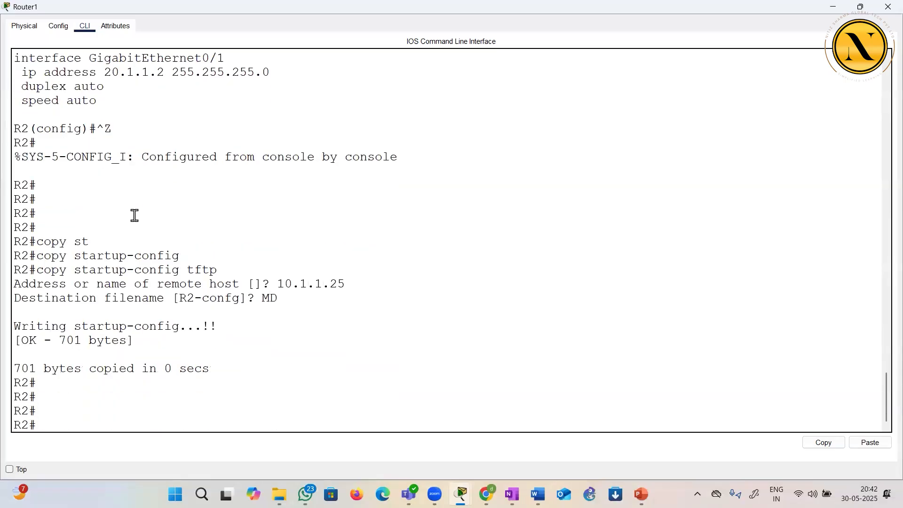
Close the router window, check the MD and R2-confg entries in Server0's TFTP file list, and close the server window
{"action": "left_click", "coordinate": [885, 14]}
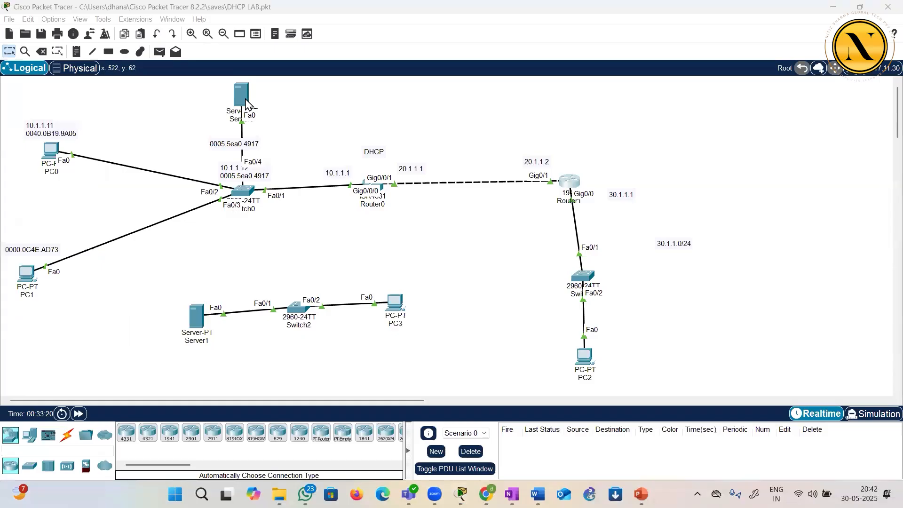
{"action": "left_click", "coordinate": [245, 103]}
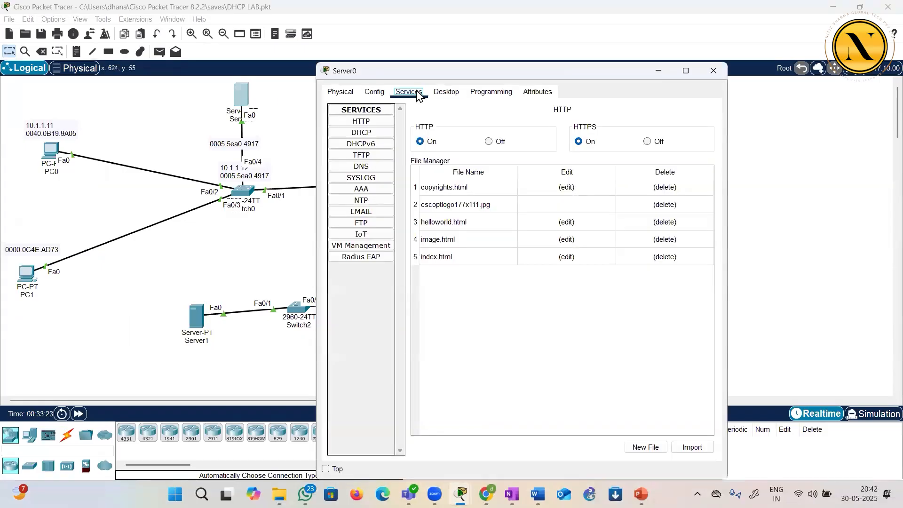
{"action": "left_click", "coordinate": [365, 157]}
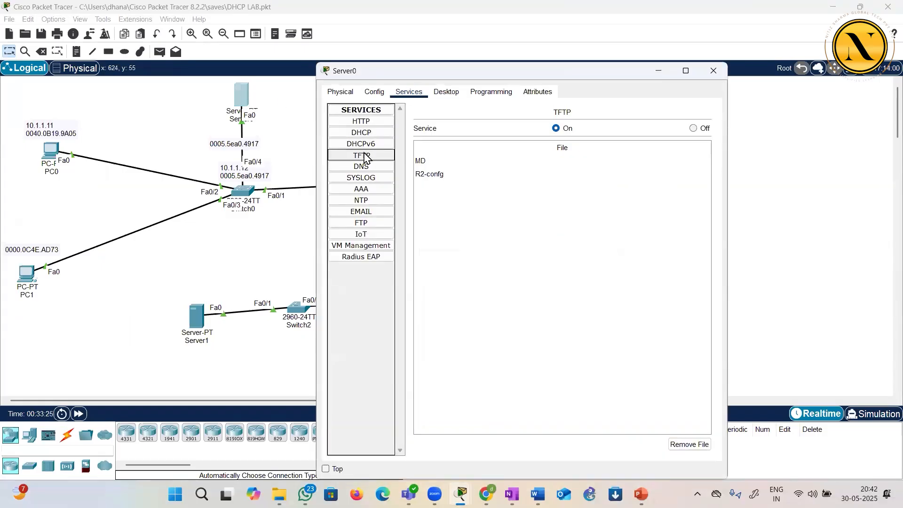
{"action": "left_click", "coordinate": [428, 162]}
{"action": "left_click", "coordinate": [433, 177]}
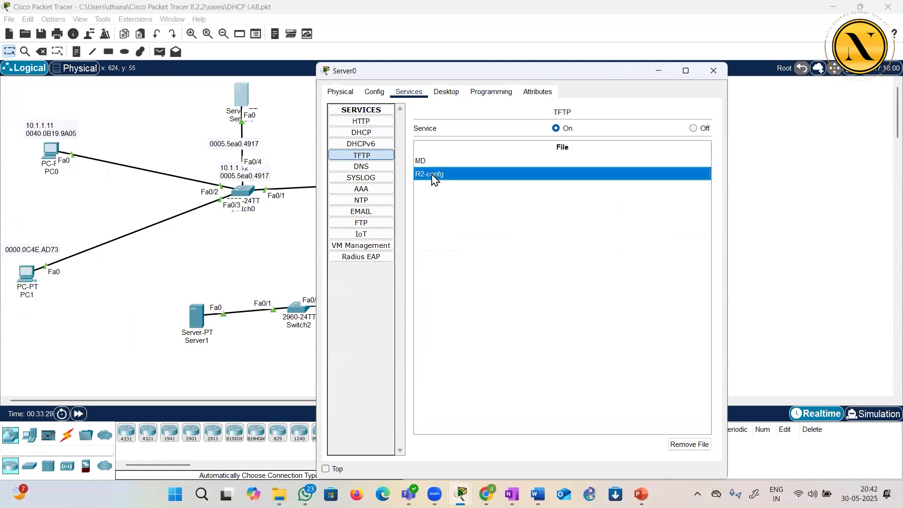
{"action": "left_click", "coordinate": [430, 160]}
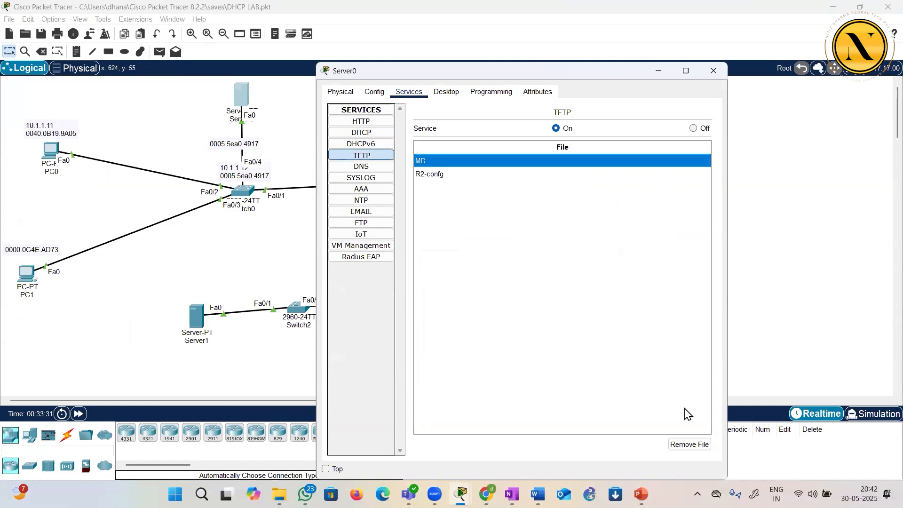
{"action": "left_click", "coordinate": [712, 70]}
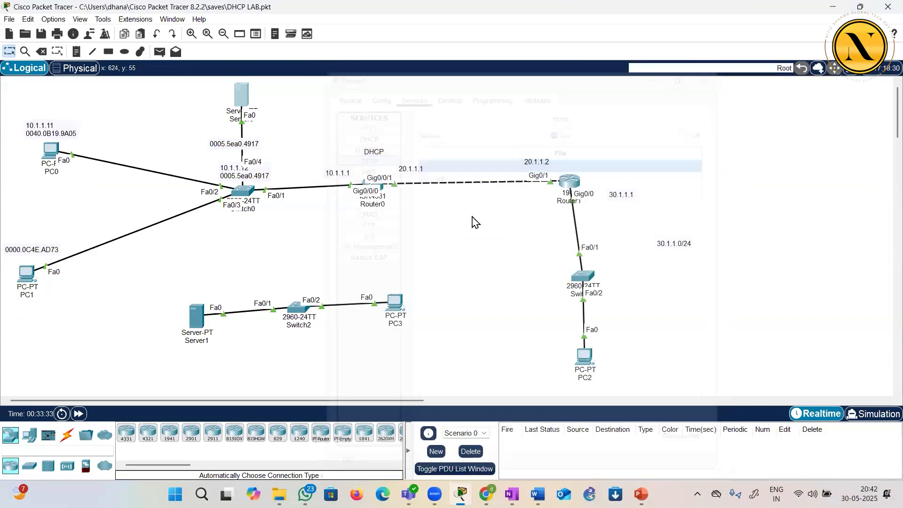
Open Router1's command line in a maximized window and display the IOS version information with sh version
{"action": "left_click", "coordinate": [570, 183]}
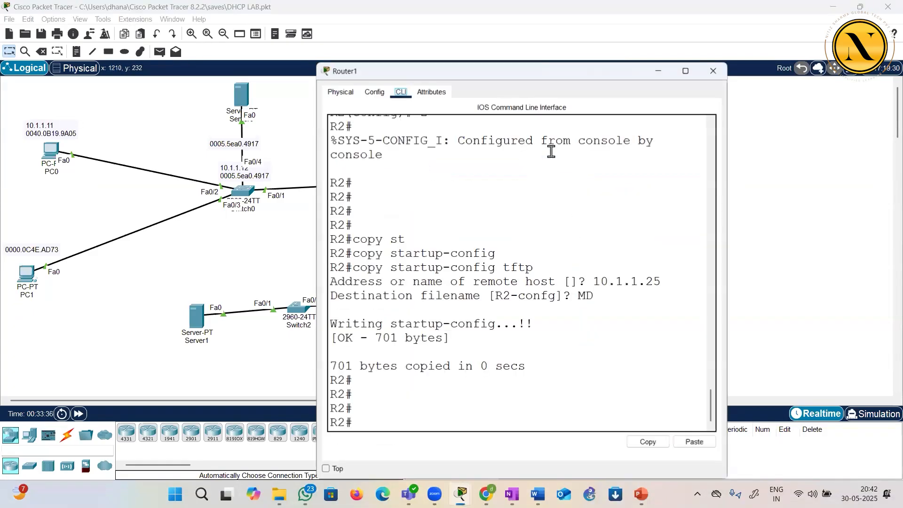
{"action": "double_click", "coordinate": [532, 71]}
{"action": "key", "text": "Return"}
{"action": "key", "text": "Return"}
{"action": "key", "text": "Return"}
{"action": "key", "text": "Return"}
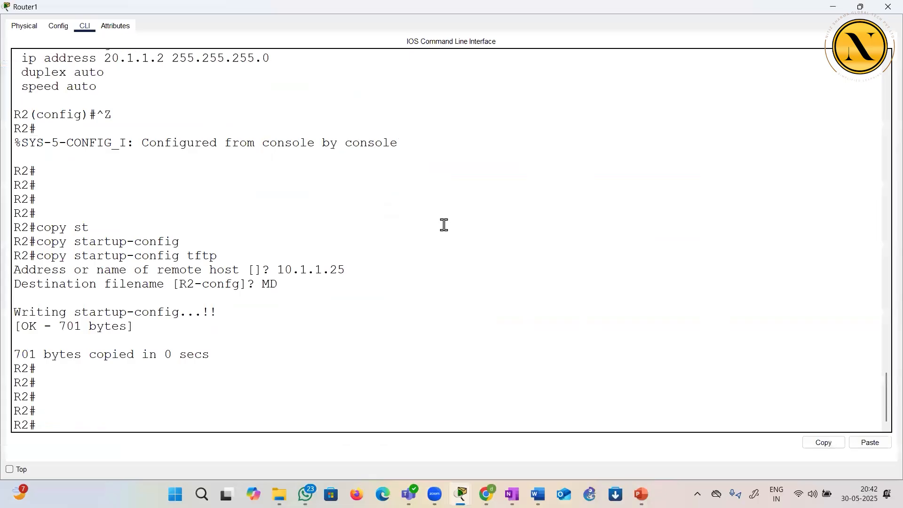
{"action": "type", "text": "sh"}
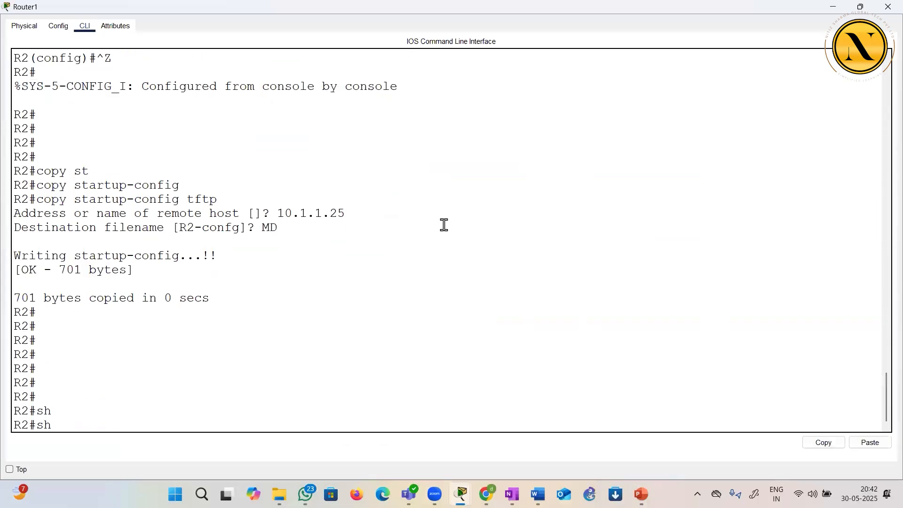
{"action": "type", "text": "? ver"}
{"action": "key", "text": "Tab"}
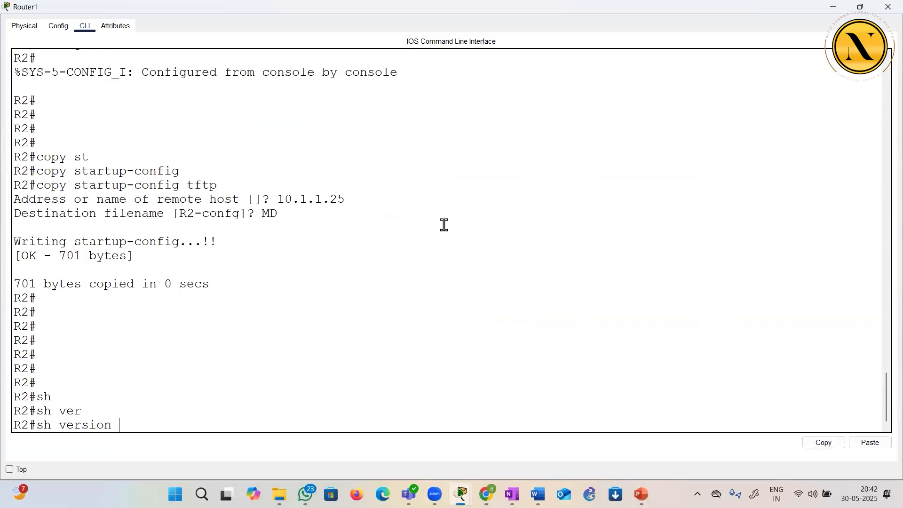
{"action": "key", "text": "Return"}
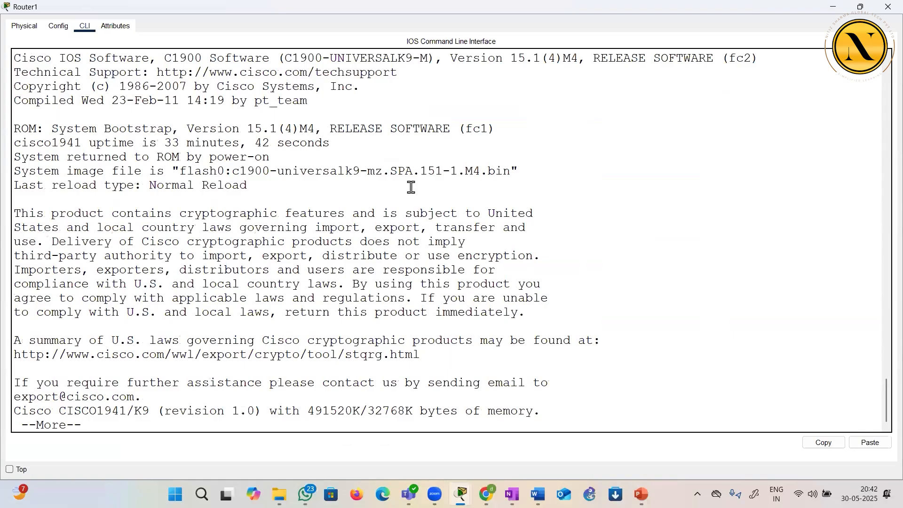
Examine the first line of the version output for the IOS software name, router platform and release number
{"action": "scroll", "coordinate": [411, 187], "scroll_direction": "up", "scroll_amount": 2}
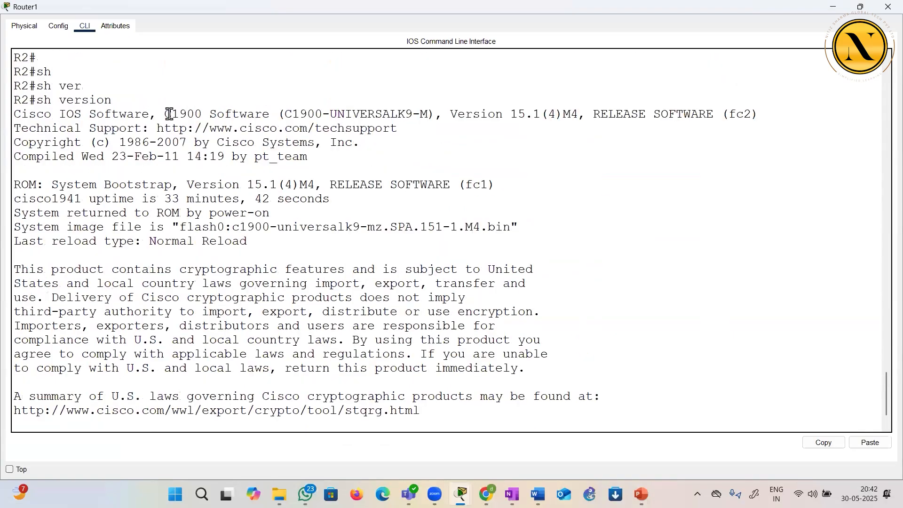
{"action": "left_click_drag", "start_coordinate": [165, 115], "coordinate": [201, 115]}
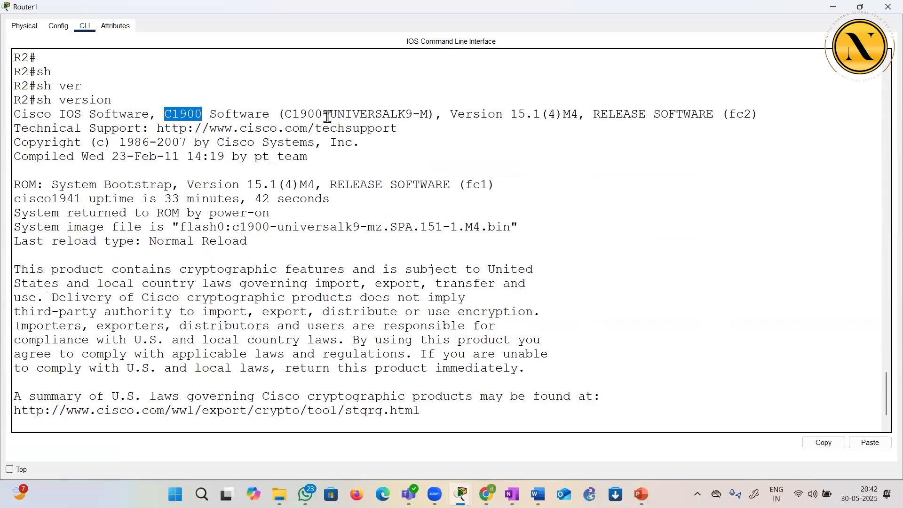
{"action": "left_click_drag", "start_coordinate": [58, 116], "coordinate": [141, 113]}
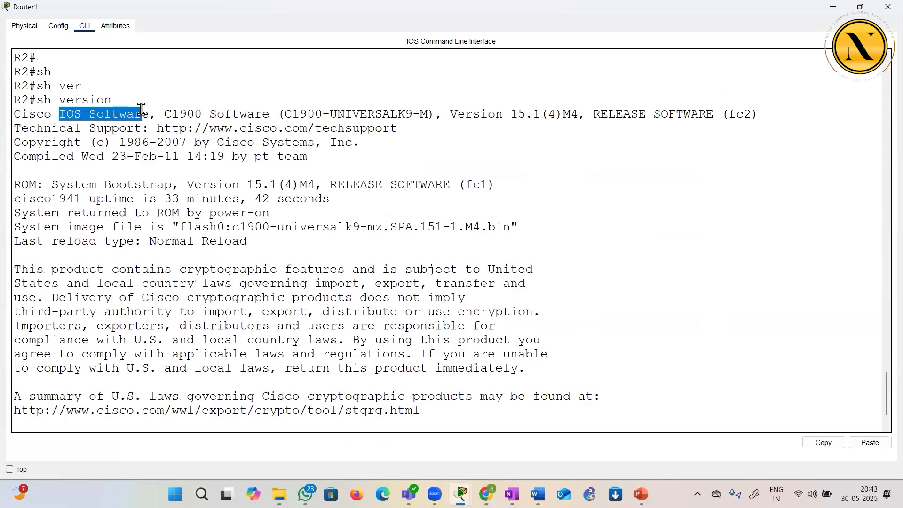
{"action": "left_click_drag", "start_coordinate": [21, 112], "coordinate": [156, 115]}
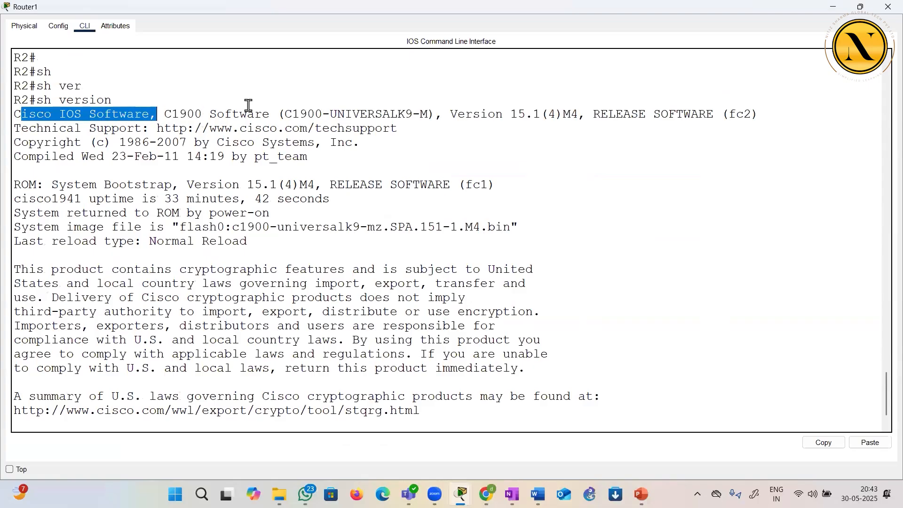
{"action": "mouse_move", "coordinate": [465, 114]}
{"action": "left_mouse_down"}
{"action": "mouse_move", "coordinate": [498, 105]}
{"action": "mouse_move", "coordinate": [593, 113]}
{"action": "mouse_move", "coordinate": [578, 113]}
{"action": "left_mouse_up"}
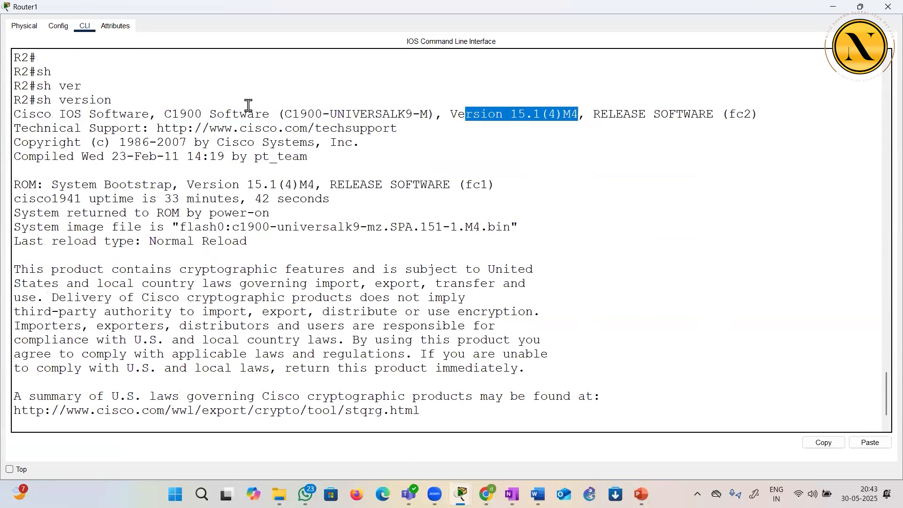
{"action": "left_click", "coordinate": [248, 106]}
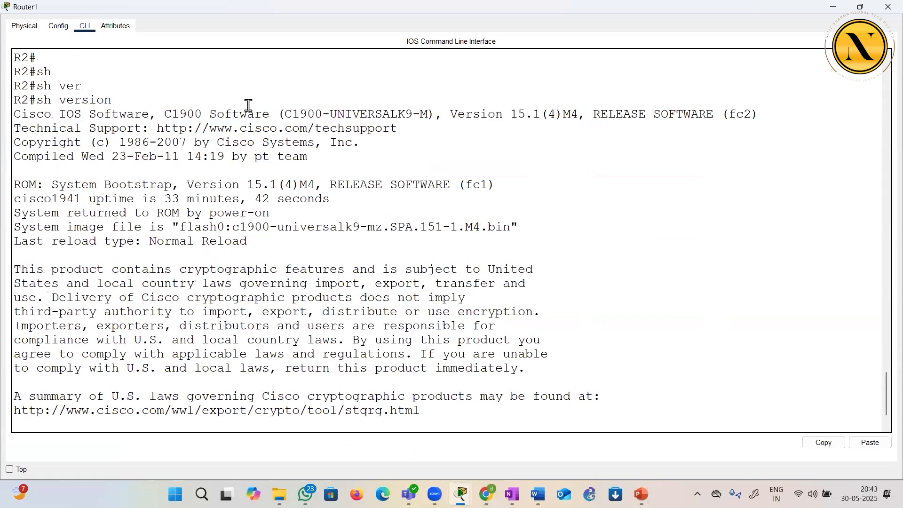
{"action": "left_click_drag", "start_coordinate": [511, 114], "coordinate": [541, 114]}
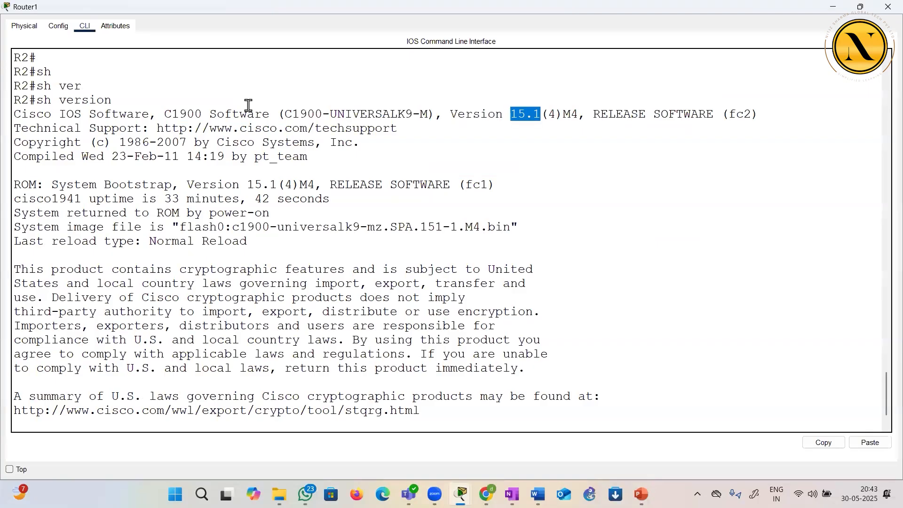
{"action": "left_click", "coordinate": [391, 152]}
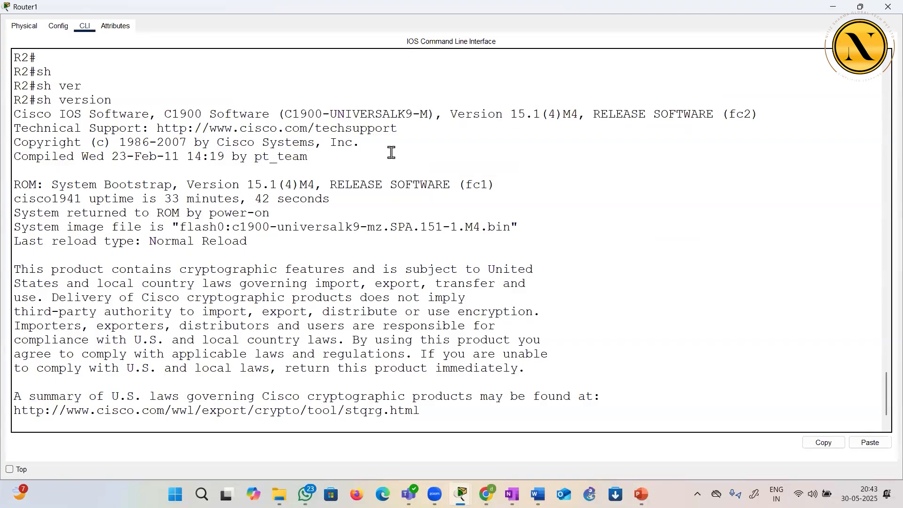
Examine the system image file name in the version output and compare its release digits with the stated IOS version
{"action": "scroll", "coordinate": [391, 152], "scroll_direction": "down", "scroll_amount": 2}
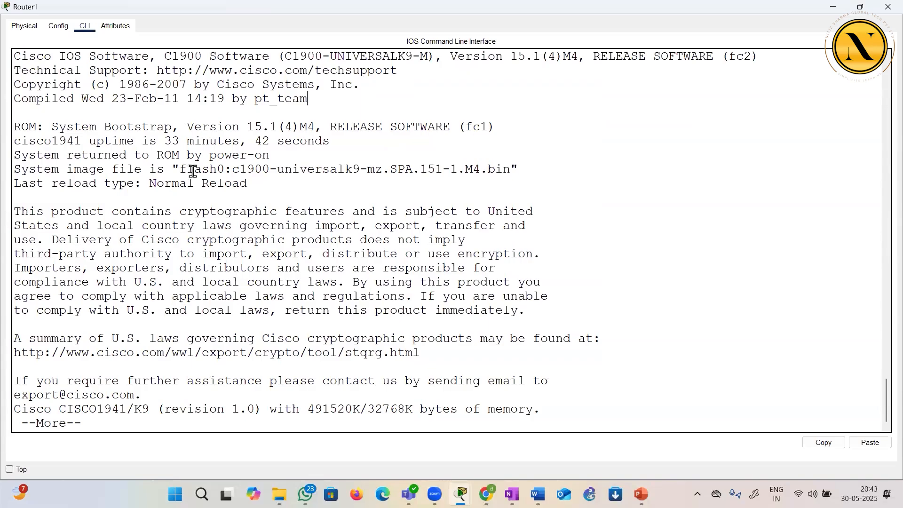
{"action": "left_click_drag", "start_coordinate": [188, 169], "coordinate": [510, 171]}
{"action": "left_click", "coordinate": [232, 167]}
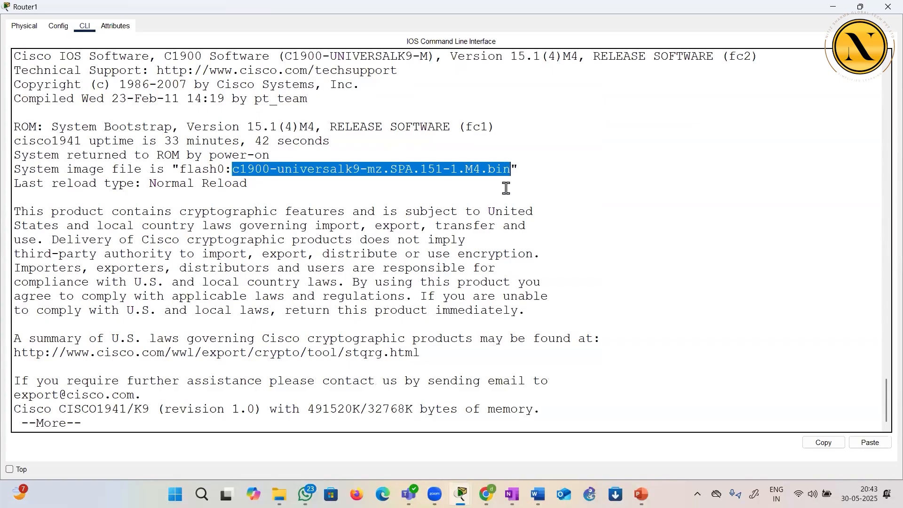
{"action": "left_click", "coordinate": [505, 171]}
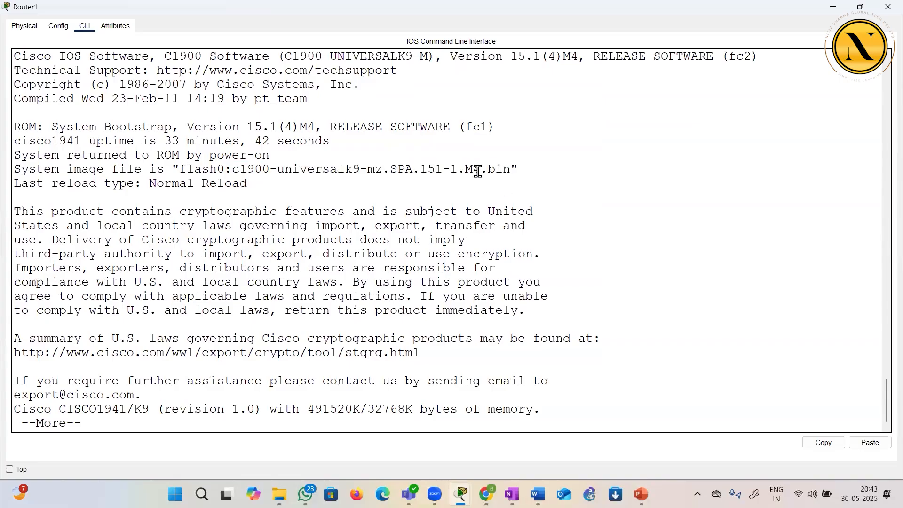
{"action": "left_click_drag", "start_coordinate": [420, 169], "coordinate": [443, 170]}
{"action": "left_click_drag", "start_coordinate": [512, 57], "coordinate": [538, 58]}
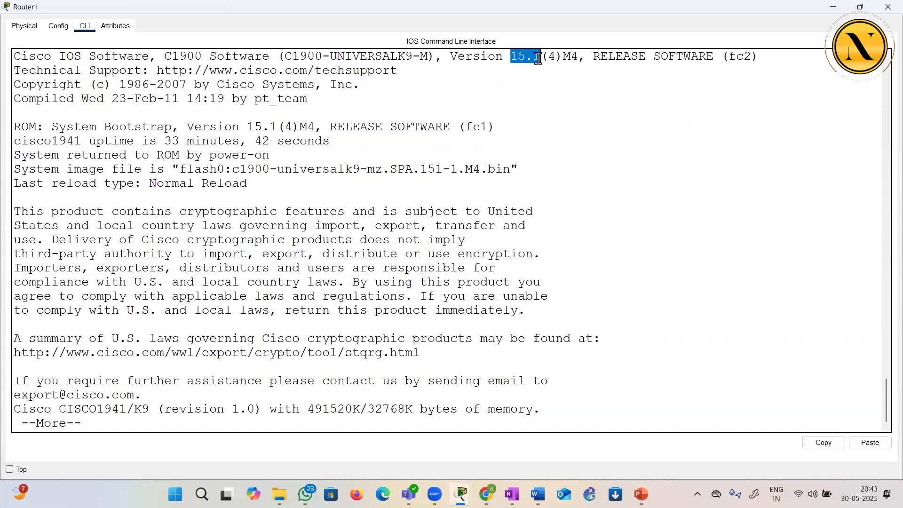
{"action": "left_click", "coordinate": [440, 168]}
{"action": "left_click_drag", "start_coordinate": [180, 169], "coordinate": [490, 172]}
{"action": "scroll", "coordinate": [439, 140], "scroll_direction": "up", "scroll_amount": 3}
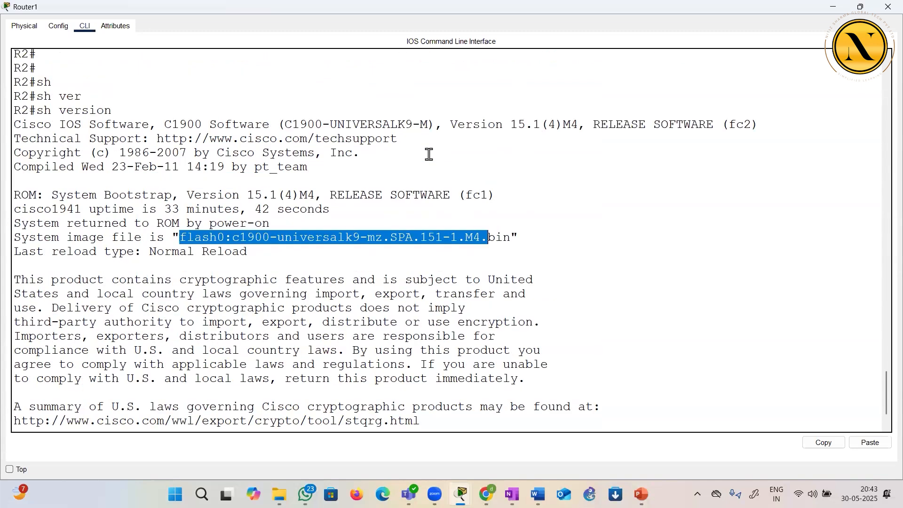
{"action": "left_click_drag", "start_coordinate": [34, 153], "coordinate": [116, 152]}
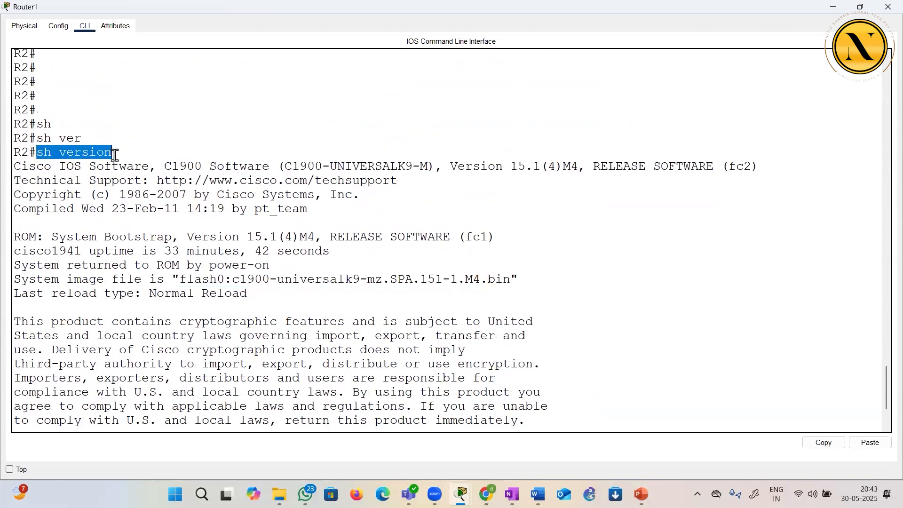
{"action": "scroll", "coordinate": [157, 246], "scroll_direction": "down", "scroll_amount": 3}
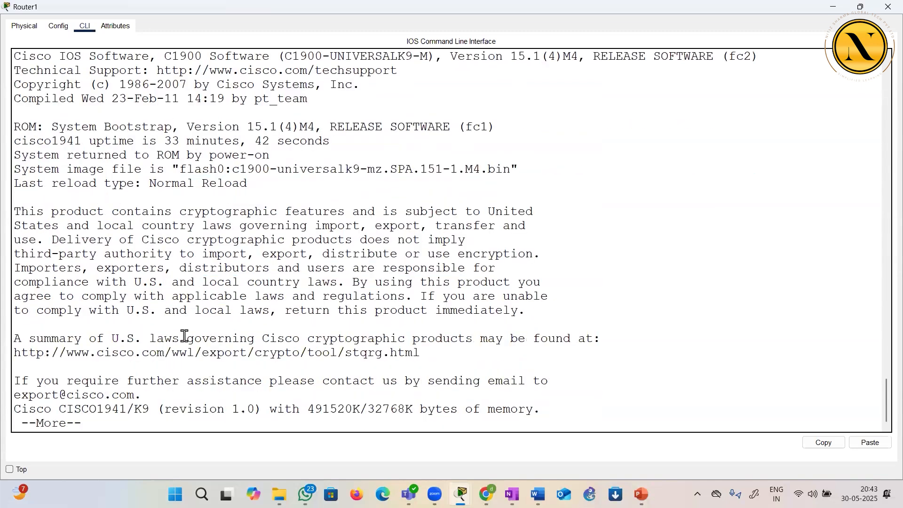
Finish paging through the version output and list the router's flash contents with sh flash:
{"action": "key", "text": "Return"}
{"action": "key", "text": "Return"}
{"action": "key", "text": "Return"}
{"action": "key", "text": "Return"}
{"action": "key", "text": "Return"}
{"action": "key", "text": "Return"}
{"action": "key", "text": "Return"}
{"action": "key", "text": "Return"}
{"action": "key", "text": "Return"}
{"action": "key", "text": "Return"}
{"action": "key", "text": "Return"}
{"action": "key", "text": "Return"}
{"action": "key", "text": "Return"}
{"action": "key", "text": "Return"}
{"action": "key", "text": "Return"}
{"action": "key", "text": "Return"}
{"action": "key", "text": "Return"}
{"action": "key", "text": "Return"}
{"action": "type", "text": "sh fl"}
{"action": "key", "text": "Tab"}
{"action": "type", "text": "a"}
{"action": "key", "text": "Tab"}
{"action": "key", "text": "Return"}
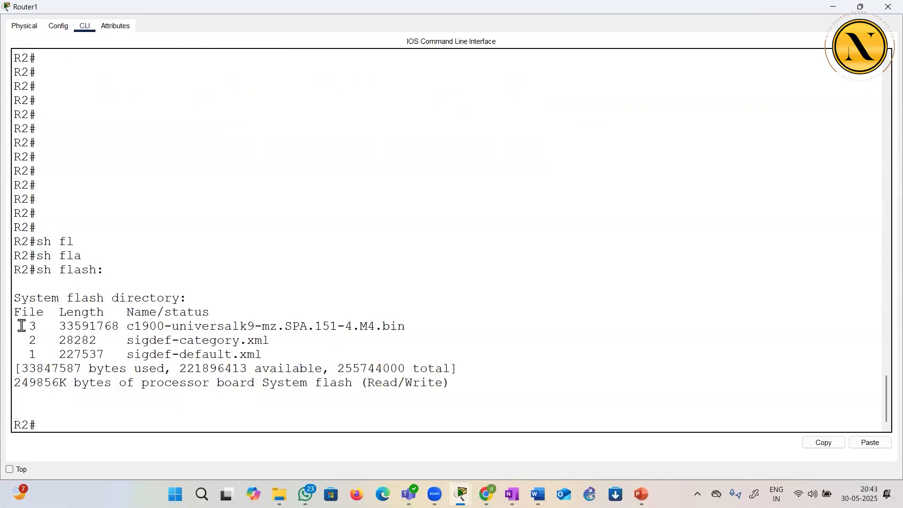
Copy the IOS image name c1900-universalk9-mz.SPA.151-4.M4.bin from the flash directory listing to the clipboard
{"action": "left_click_drag", "start_coordinate": [22, 331], "coordinate": [36, 356]}
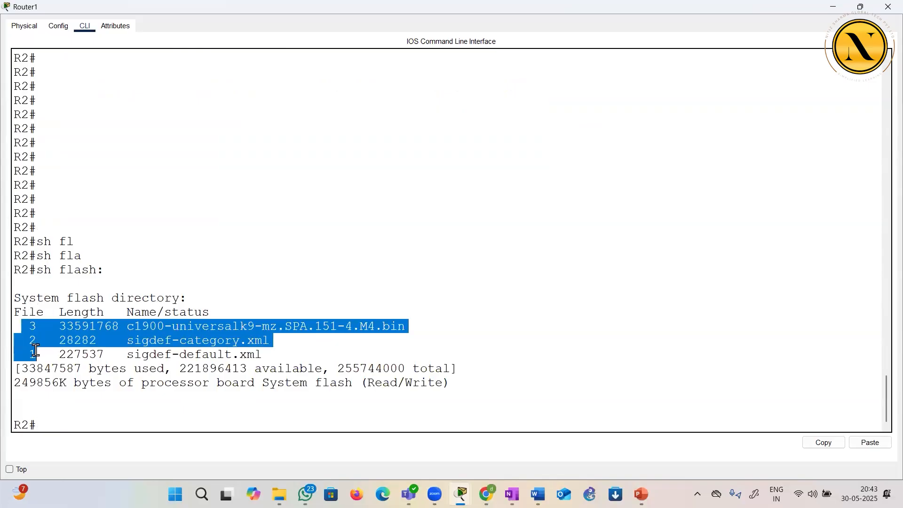
{"action": "left_click", "coordinate": [389, 321]}
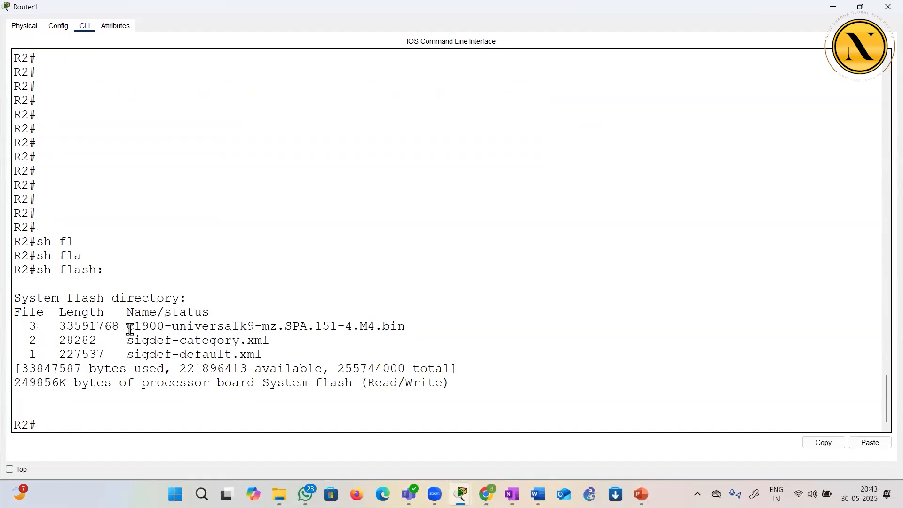
{"action": "left_click_drag", "start_coordinate": [127, 326], "coordinate": [405, 325]}
{"action": "right_click", "coordinate": [382, 329]}
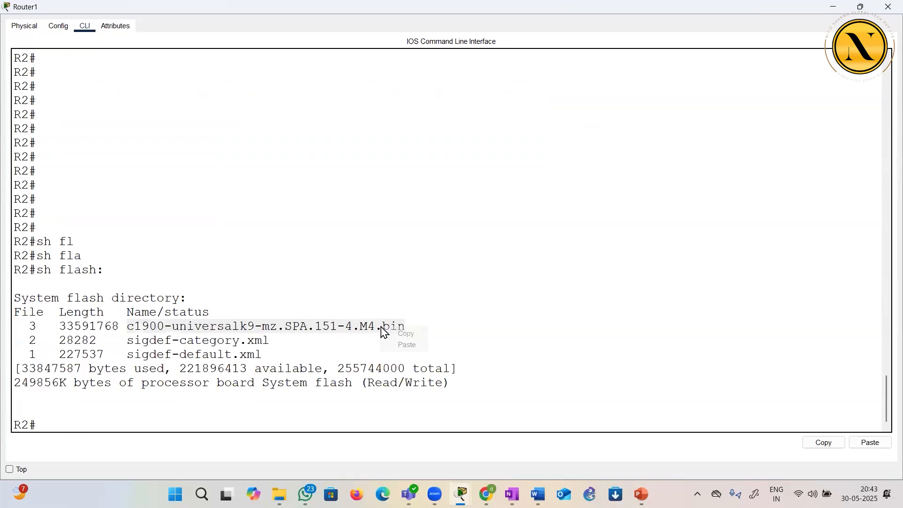
{"action": "left_click", "coordinate": [404, 333]}
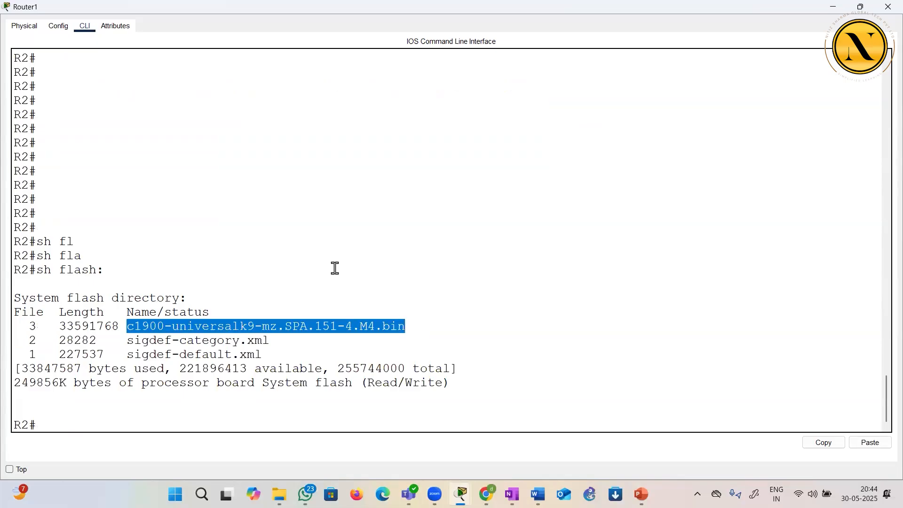
Return to a fresh privileged prompt and review the used, available and total byte figures in the flash listing
{"action": "left_click", "coordinate": [209, 412]}
{"action": "key", "text": "Return"}
{"action": "key", "text": "Return"}
{"action": "key", "text": "Return"}
{"action": "key", "text": "Return"}
{"action": "key", "text": "Return"}
{"action": "key", "text": "Return"}
{"action": "key", "text": "Return"}
{"action": "key", "text": "Return"}
{"action": "key", "text": "Return"}
{"action": "key", "text": "Return"}
{"action": "key", "text": "Return"}
{"action": "key", "text": "Return"}
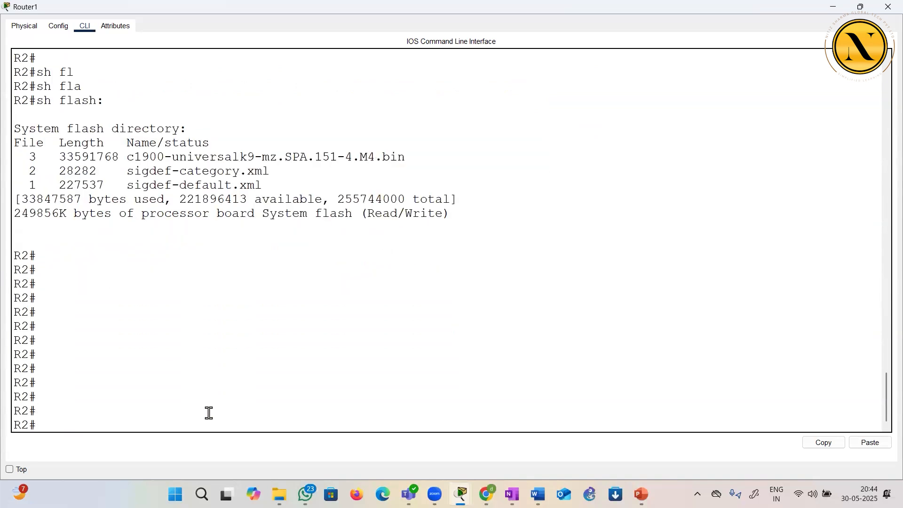
{"action": "left_click_drag", "start_coordinate": [21, 199], "coordinate": [301, 198]}
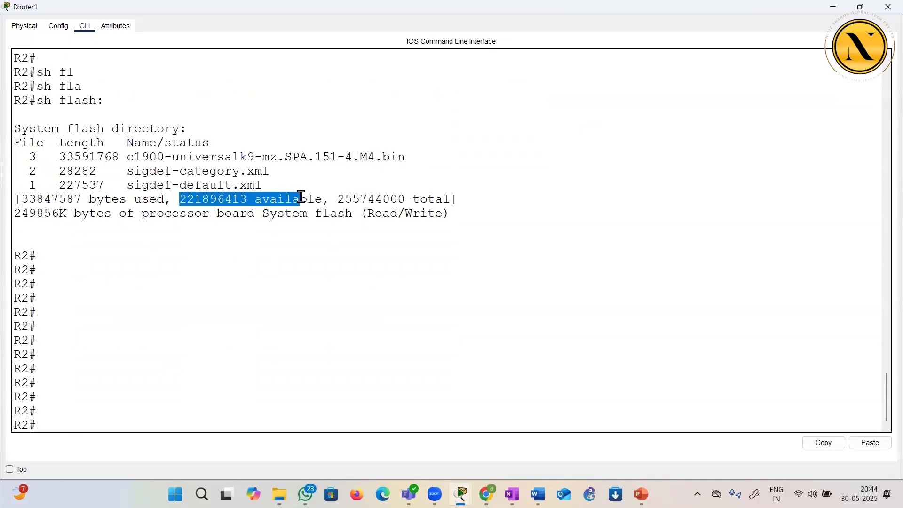
{"action": "double_click", "coordinate": [400, 199]}
Start backing up the IOS image with copy flash tftp, pasting c1900-universalk9-mz.SPA.151-4.M4.bin as the source filename
{"action": "left_click", "coordinate": [314, 255]}
{"action": "type", "text": "copy "}
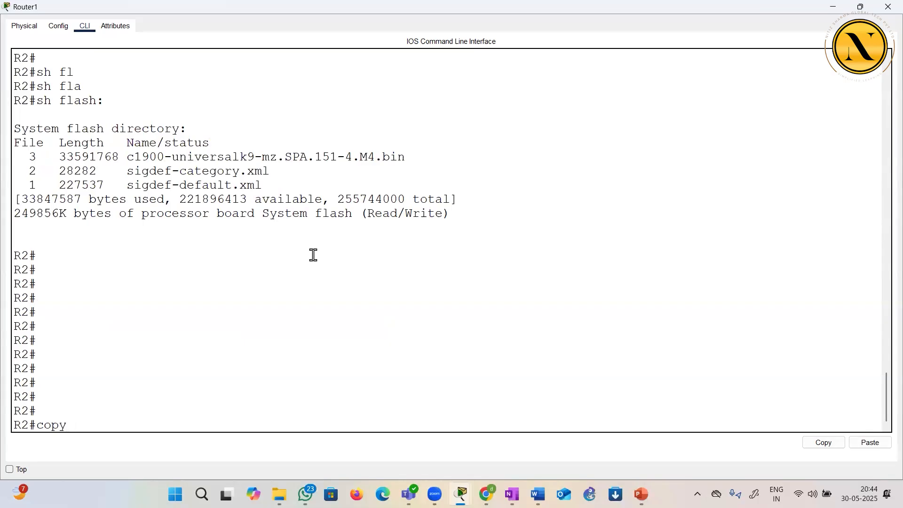
{"action": "type", "text": "flash tftp"}
{"action": "key", "text": "Return"}
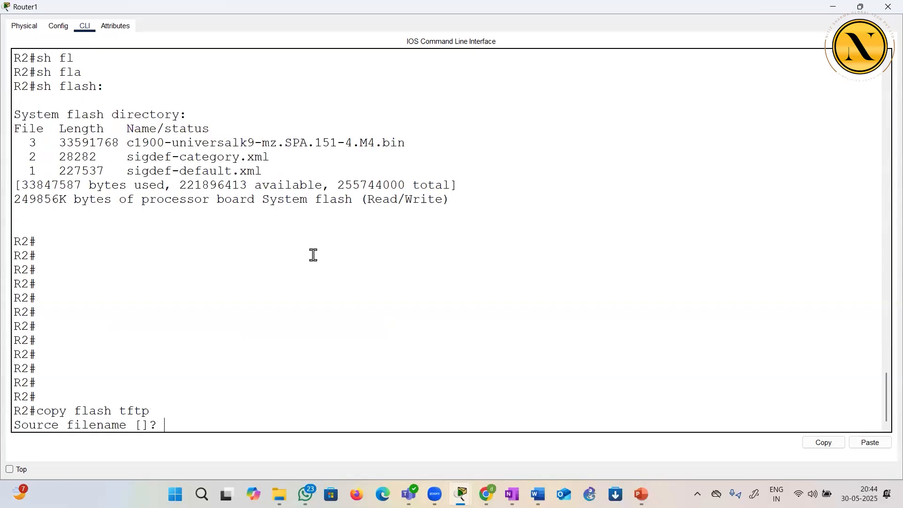
{"action": "right_click", "coordinate": [291, 299]}
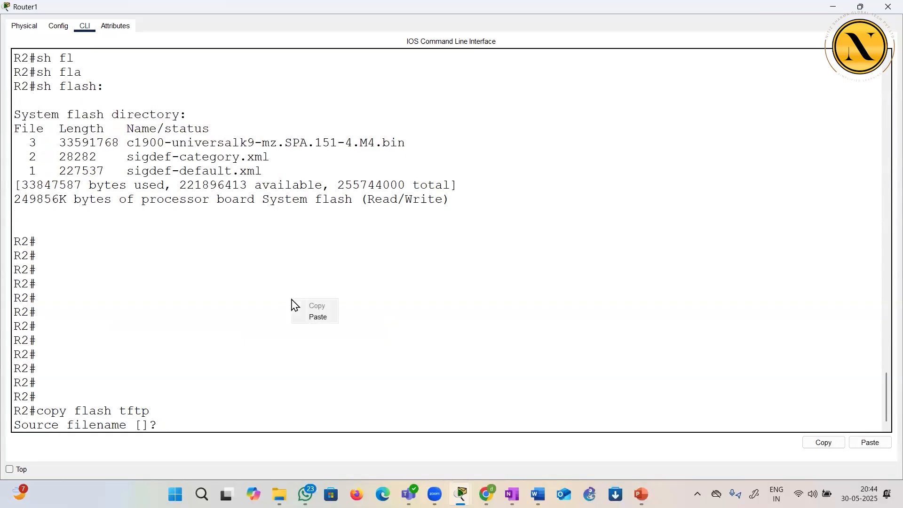
{"action": "left_click", "coordinate": [318, 318]}
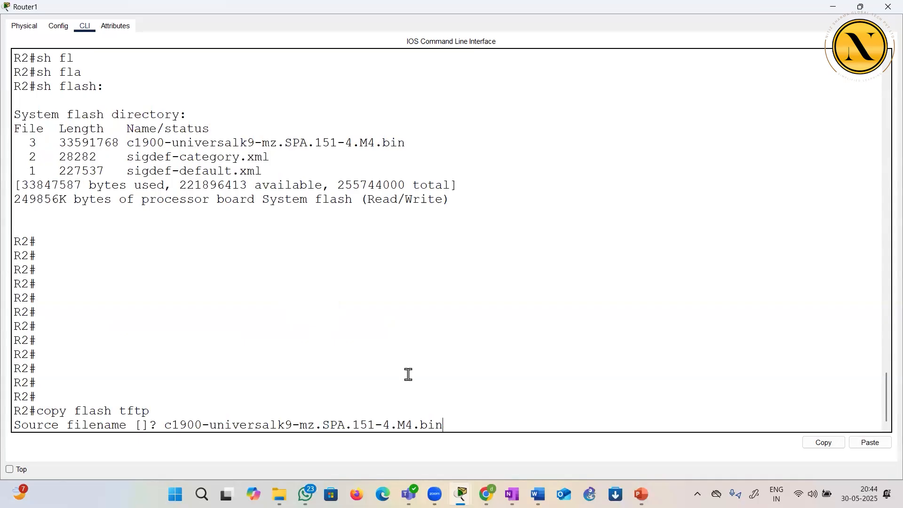
{"action": "key", "text": "Return"}
Set the remote host to 10.1.1.25, accept the default destination filename and transfer the IOS image to the TFTP server
{"action": "type", "text": "1"}
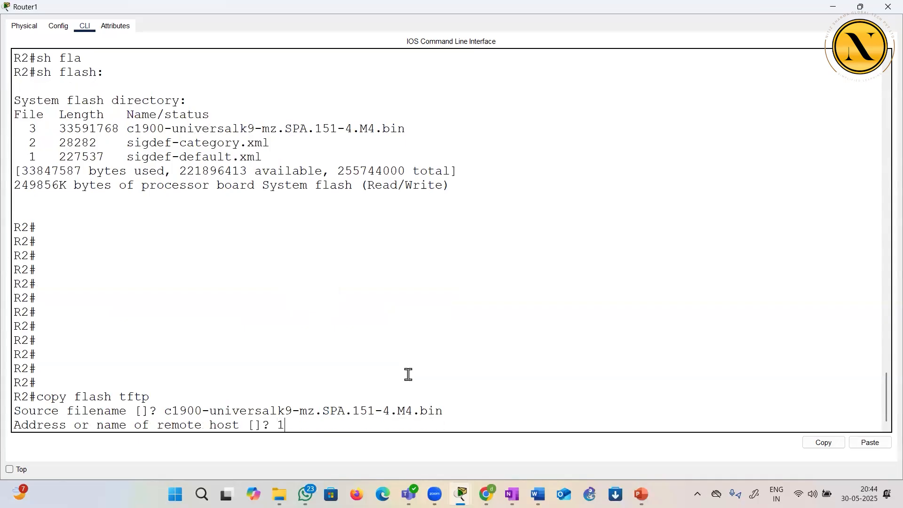
{"action": "type", "text": "0.1.1.25"}
{"action": "key", "text": "Return"}
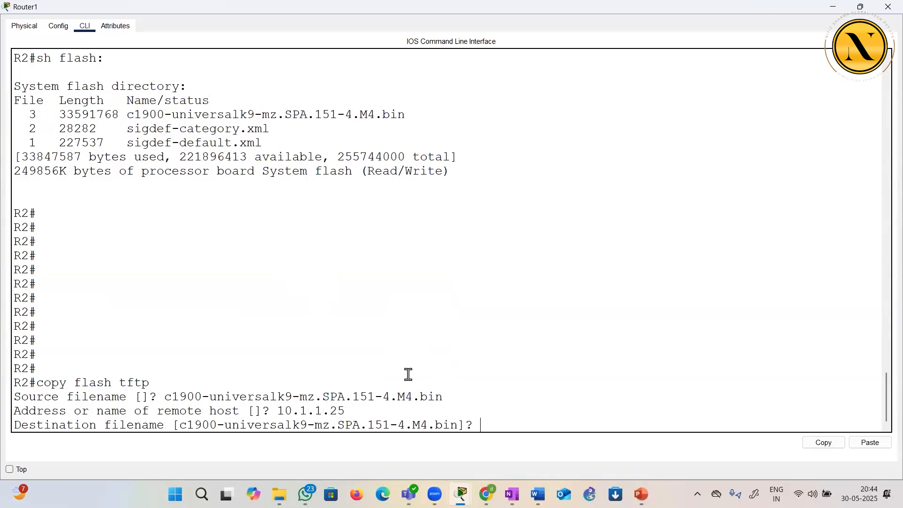
{"action": "key", "text": "Return"}
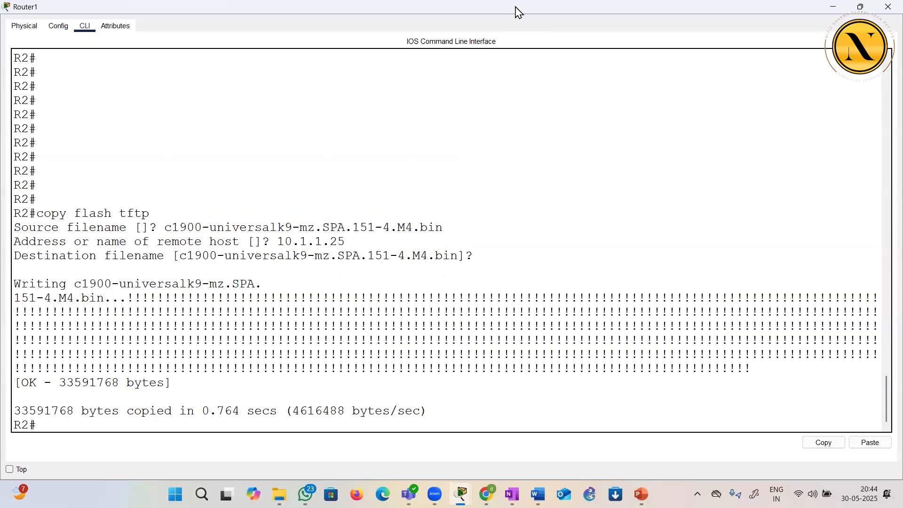
Start the IOS backup again with copy flash tftp from a fresh prompt, pasting c1900-universalk9-mz.SPA.151-4.M4.bin as the source filename
{"action": "left_click_drag", "start_coordinate": [517, 12], "coordinate": [755, 123]}
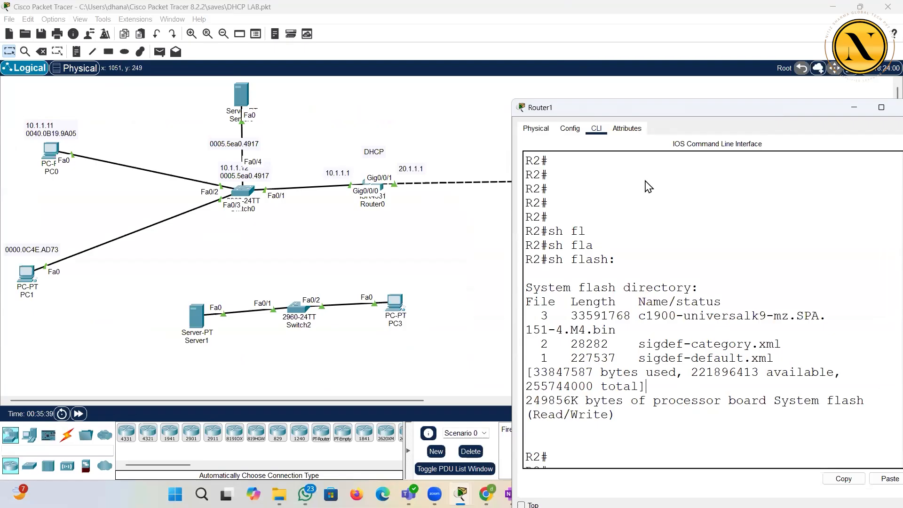
{"action": "left_click", "coordinate": [661, 389]}
{"action": "key", "text": "Return"}
{"action": "key", "text": "Return"}
{"action": "key", "text": "Return"}
{"action": "key", "text": "Return"}
{"action": "key", "text": "Return"}
{"action": "key", "text": "Return"}
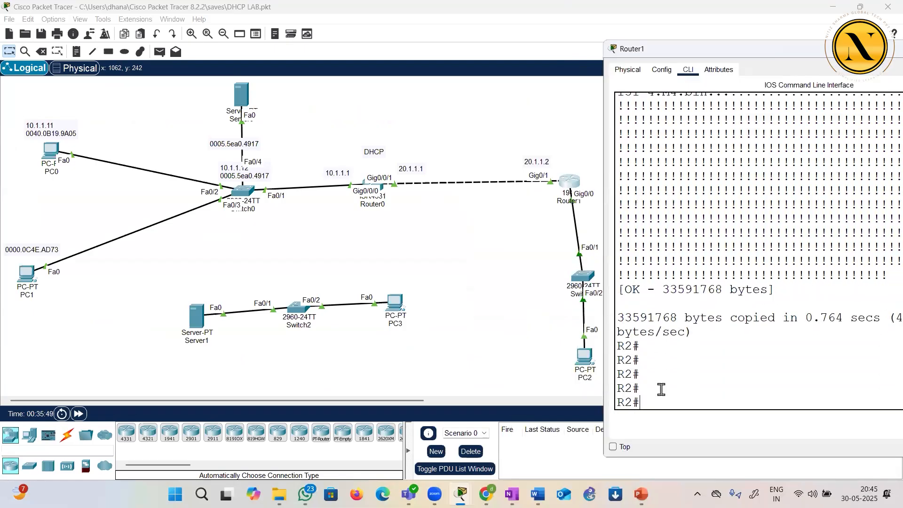
{"action": "key", "text": "Up"}
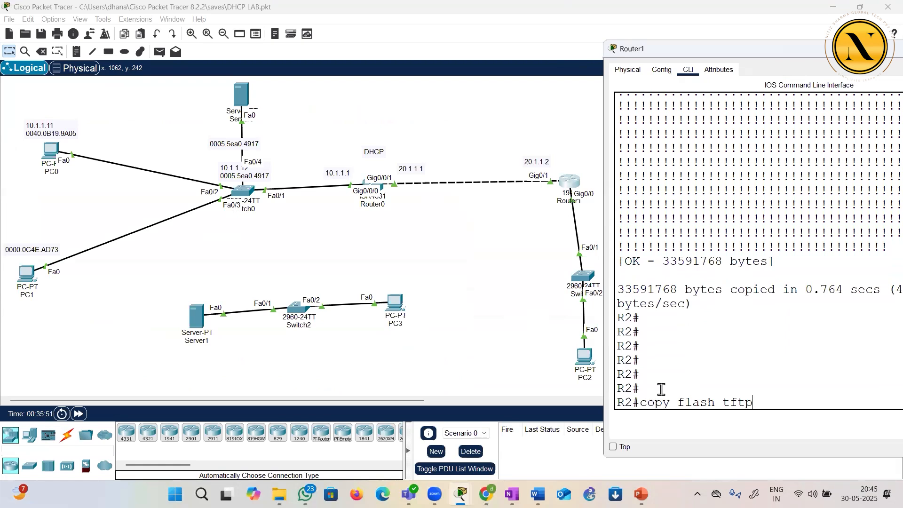
{"action": "key", "text": "Return"}
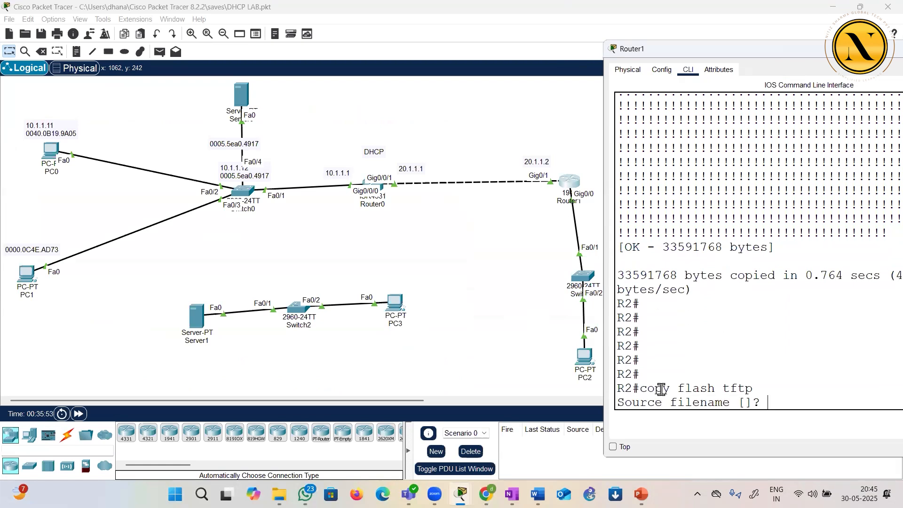
{"action": "right_click", "coordinate": [758, 383]}
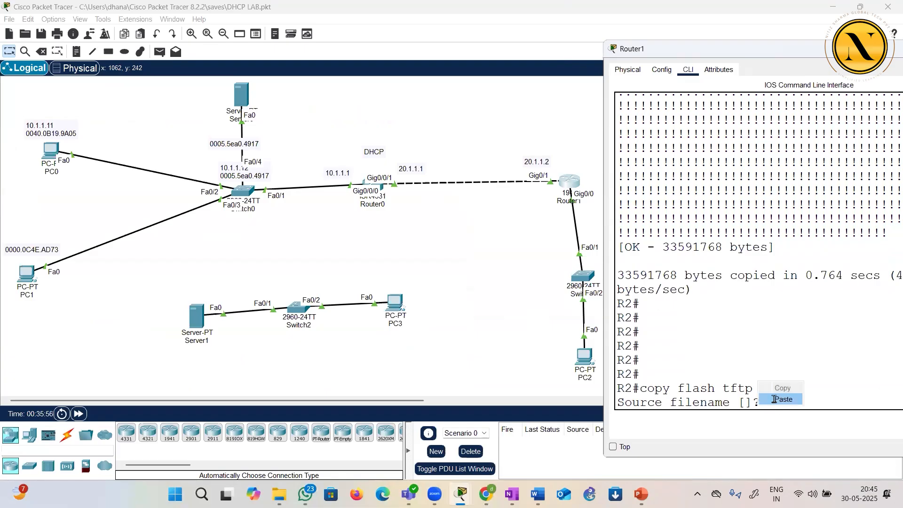
{"action": "left_click", "coordinate": [779, 400]}
Set the remote host to 10.1.1.25 and send the image to the TFTP server under the default destination filename
{"action": "key", "text": "Return"}
{"action": "type", "text": "10.1."}
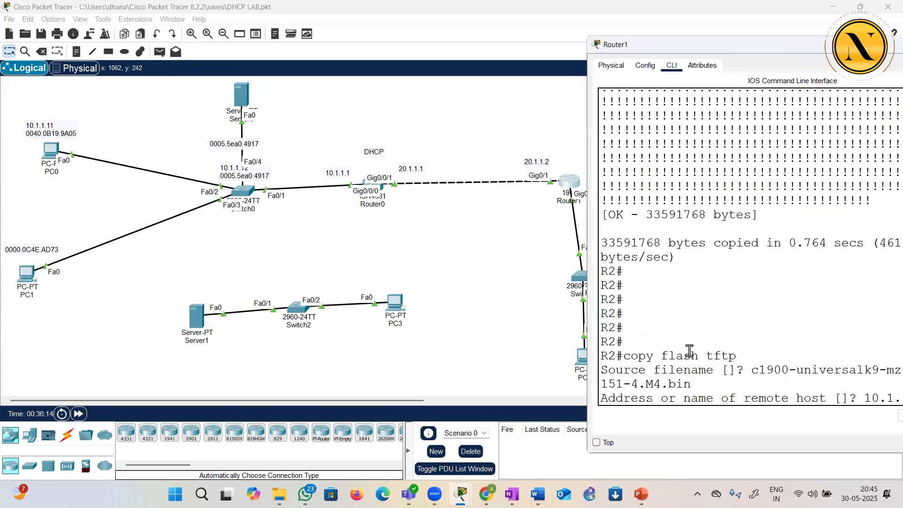
{"action": "key", "text": "Return"}
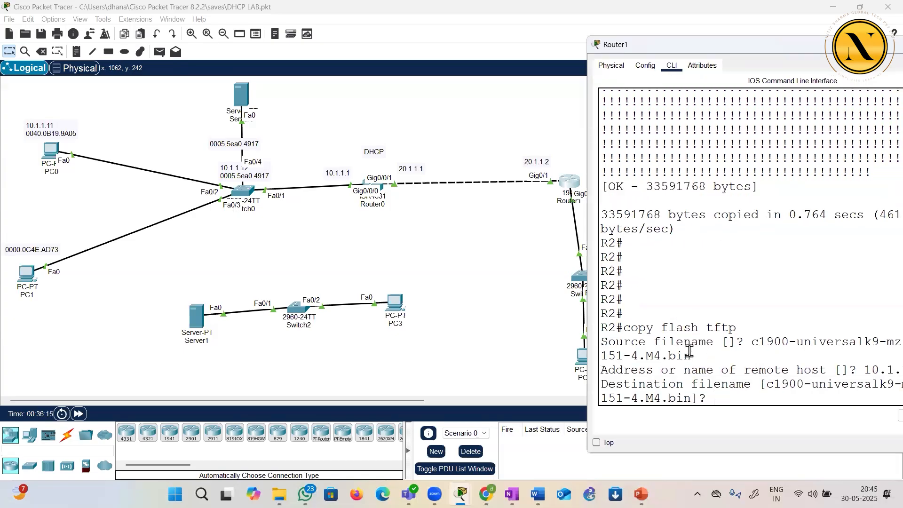
{"action": "key", "text": "Return"}
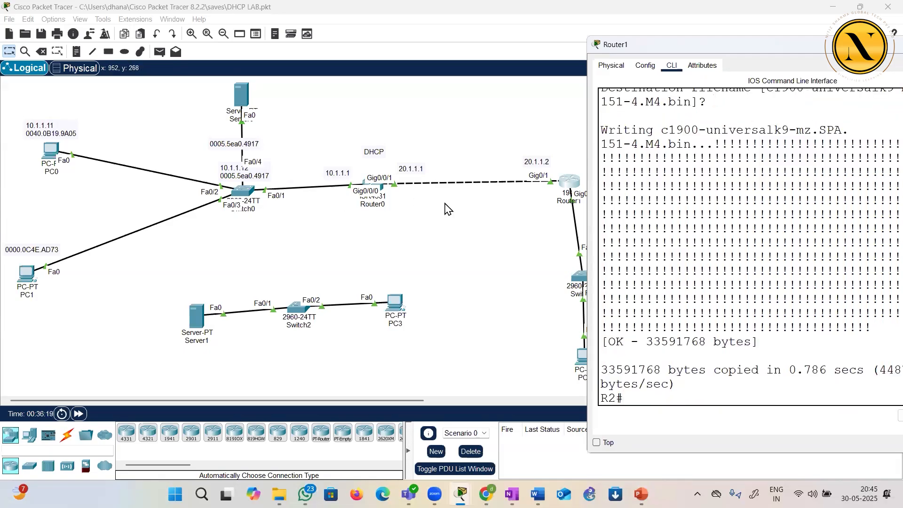
Enlarge the router's CLI, review the copied size and source filename of the latest transfer, and close the router window
{"action": "double_click", "coordinate": [735, 45]}
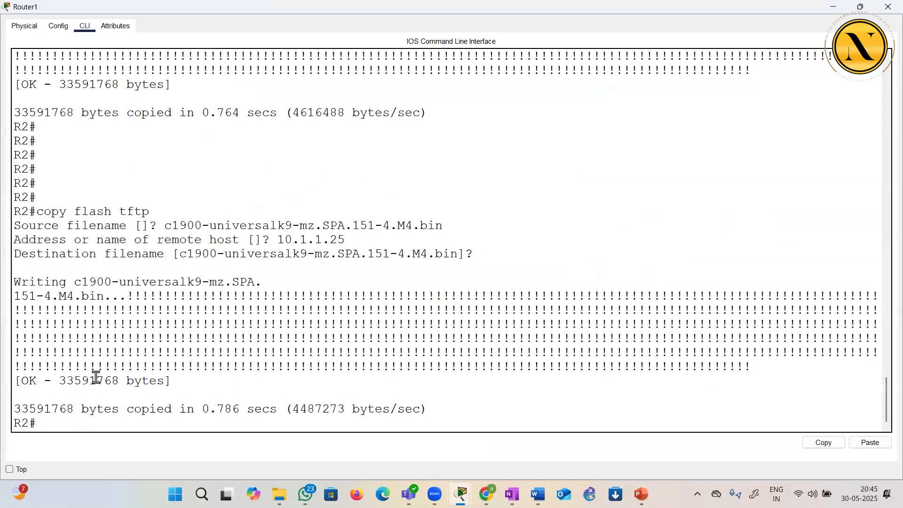
{"action": "left_click_drag", "start_coordinate": [111, 408], "coordinate": [241, 400]}
{"action": "left_click", "coordinate": [345, 226]}
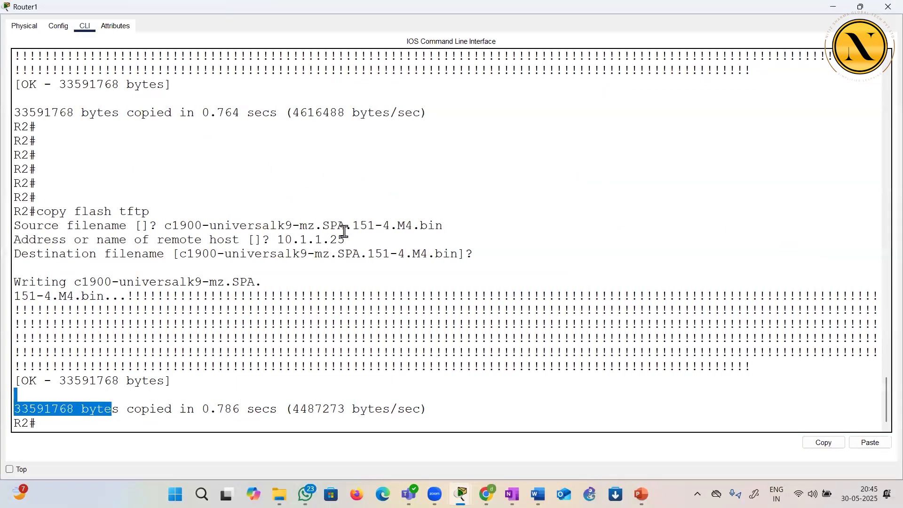
{"action": "left_click", "coordinate": [888, 7]}
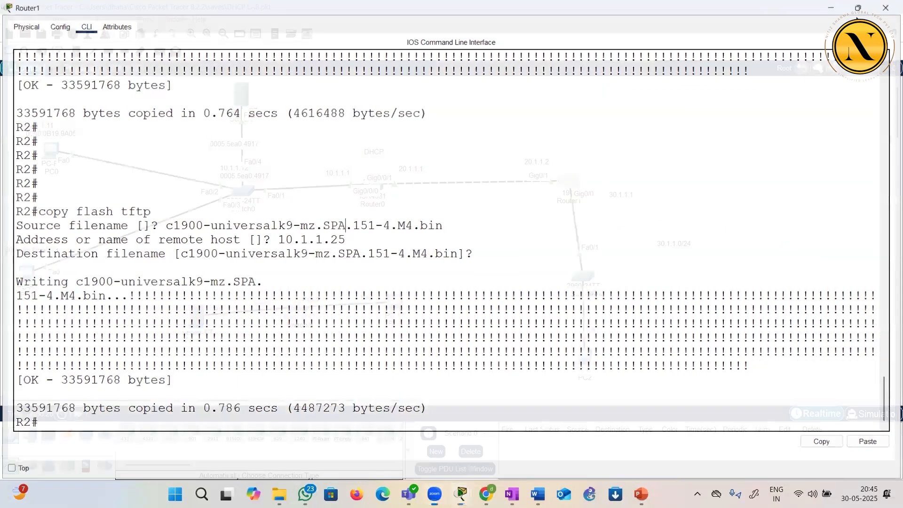
Check Server0's TFTP service file list for c1900-universalk9-mz.SPA.151-4.M4.bin and leave the server window
{"action": "left_click", "coordinate": [242, 95]}
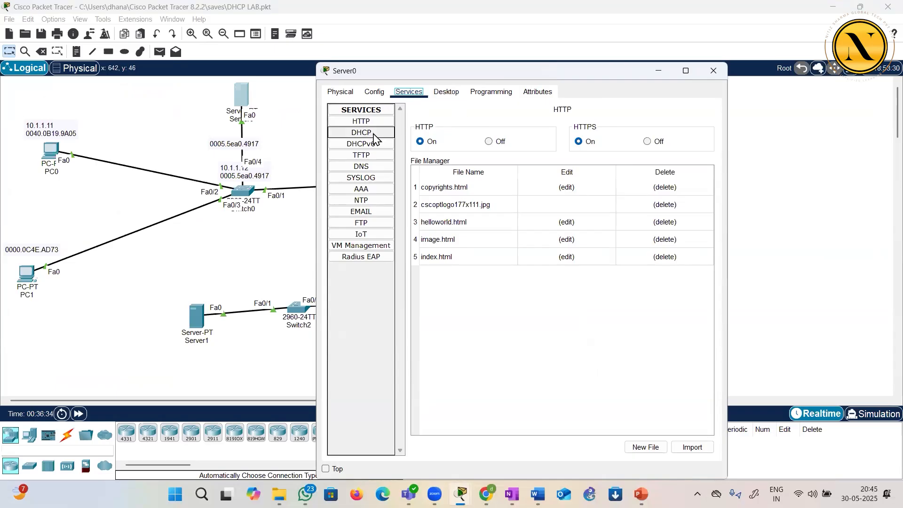
{"action": "left_click", "coordinate": [362, 155]}
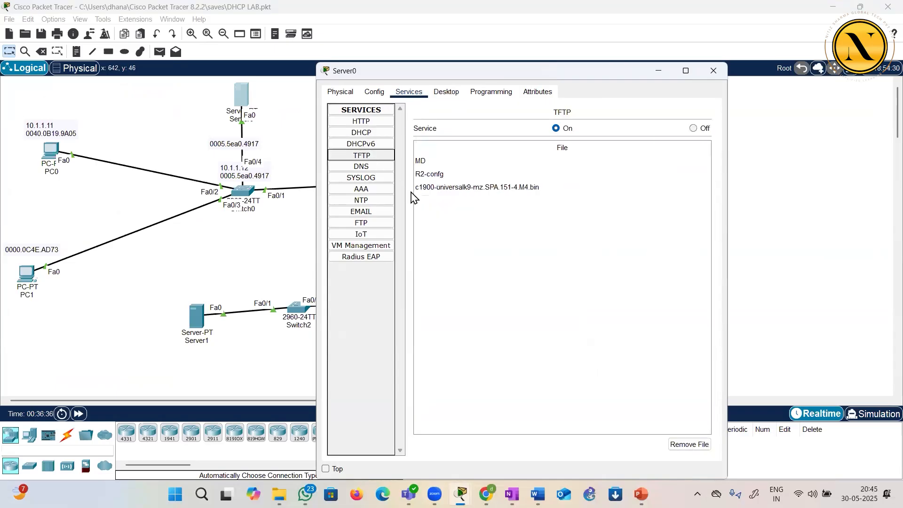
{"action": "left_click", "coordinate": [449, 190]}
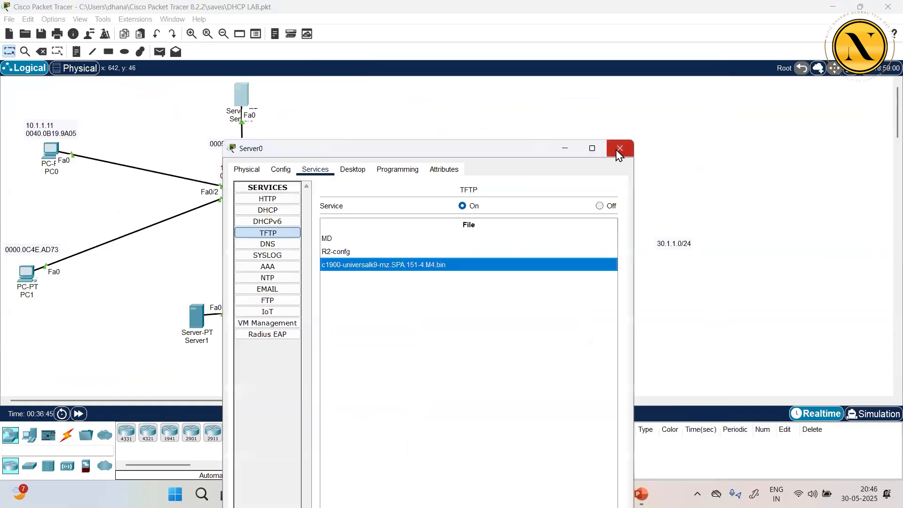
{"action": "left_click", "coordinate": [619, 149]}
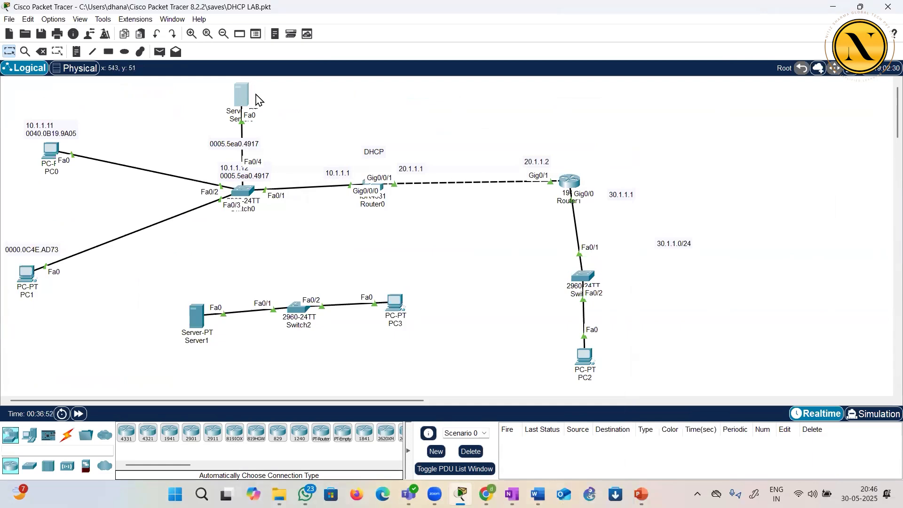
Reopen Router1's CLI full size and bring up a fresh privileged prompt
{"action": "left_click", "coordinate": [569, 181]}
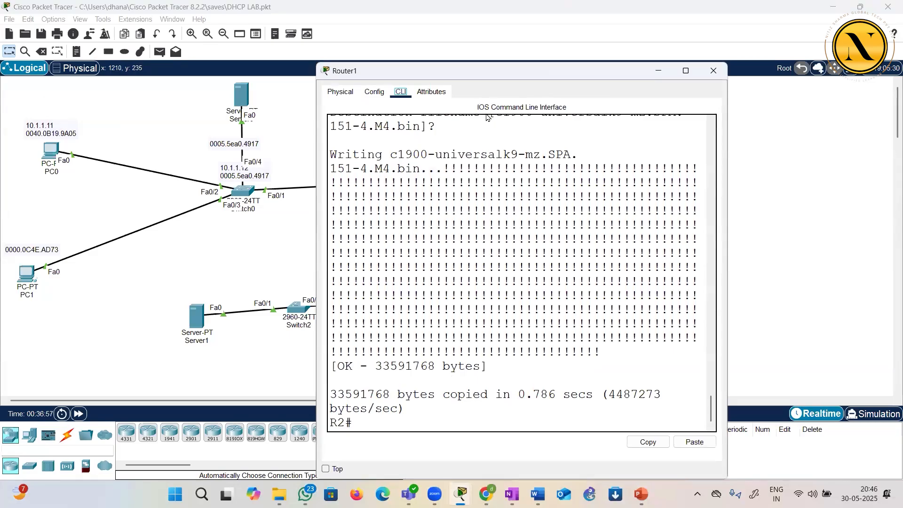
{"action": "key", "text": "super+Up"}
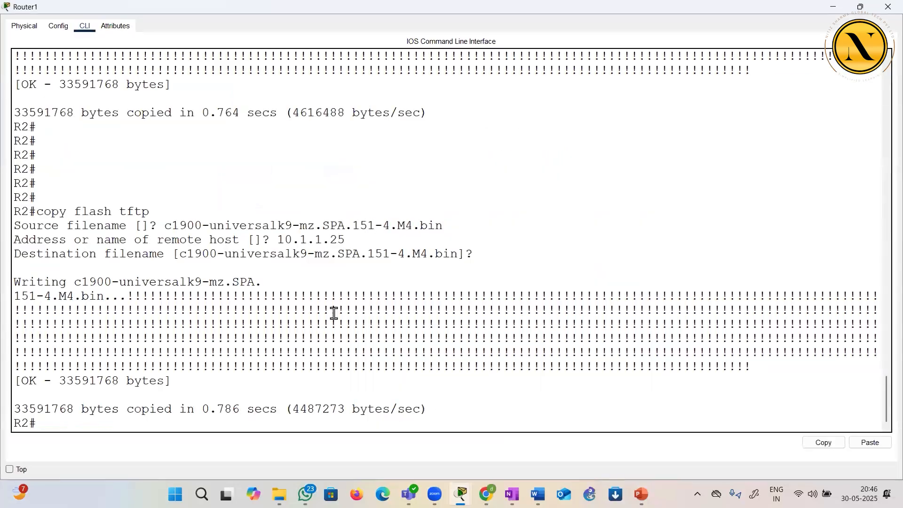
{"action": "key", "text": "Return"}
{"action": "key", "text": "Return"}
{"action": "key", "text": "Return"}
{"action": "key", "text": "Return"}
{"action": "key", "text": "Return"}
{"action": "key", "text": "Return"}
{"action": "key", "text": "Return"}
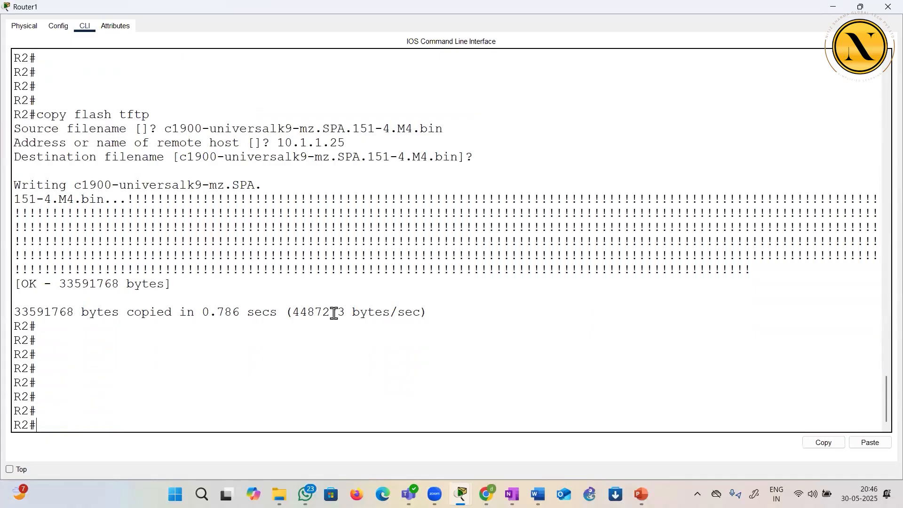
Start restoring the IOS image from the TFTP server with the command copy tftp flash
{"action": "type", "text": "copy flash tftp"}
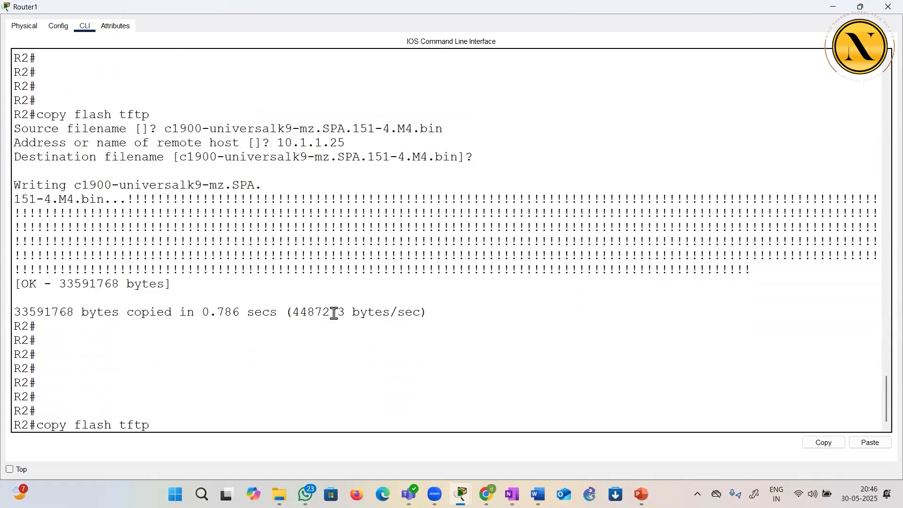
{"action": "key", "text": "BackSpace"}
{"action": "key", "text": "BackSpace"}
{"action": "key", "text": "BackSpace"}
{"action": "key", "text": "BackSpace"}
{"action": "key", "text": "BackSpace"}
{"action": "key", "text": "BackSpace"}
{"action": "key", "text": "BackSpace"}
{"action": "key", "text": "BackSpace"}
{"action": "key", "text": "BackSpace"}
{"action": "key", "text": "BackSpace"}
{"action": "type", "text": "tftp flash"}
{"action": "key", "text": "Return"}
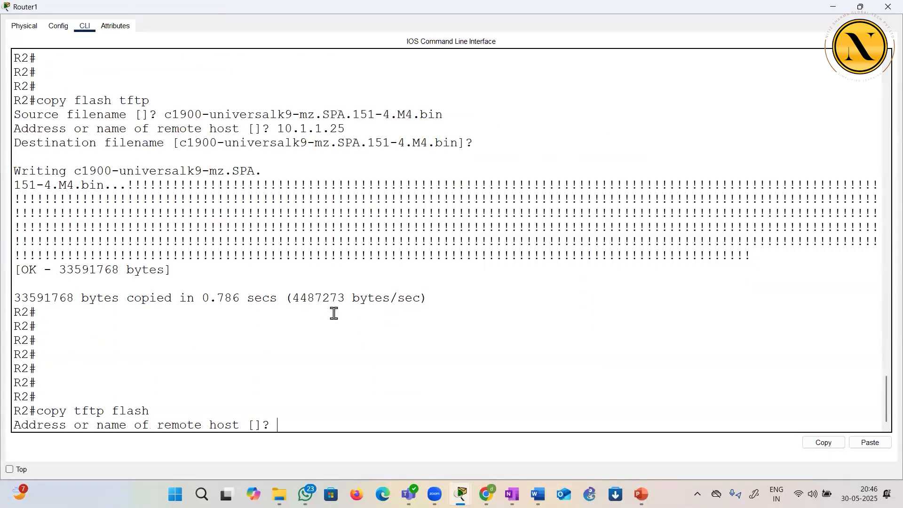
Set the remote host to 10.1.1.25 and paste c1900-universalk9-mz.SPA.151-4.M4.bin as the source filename
{"action": "type", "text": "101.1.25"}
{"action": "type", "text": "."}
{"action": "key", "text": "Return"}
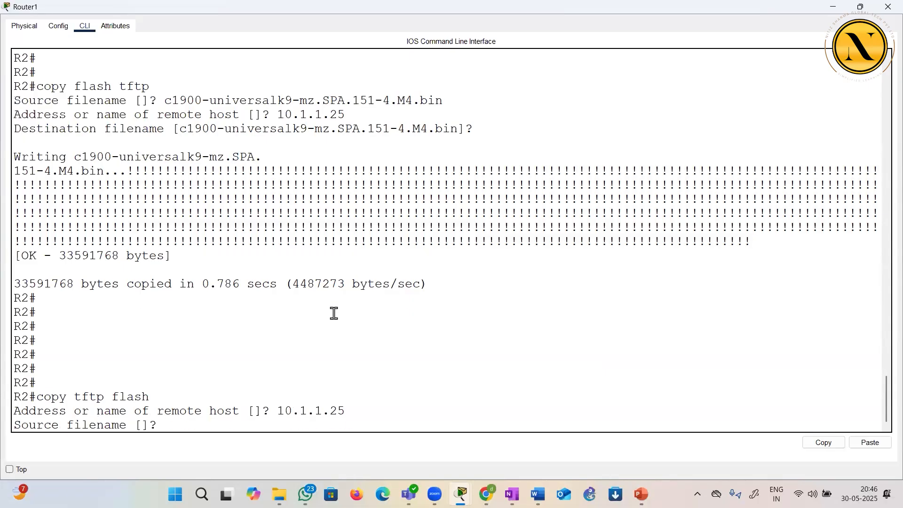
{"action": "right_click", "coordinate": [198, 419]}
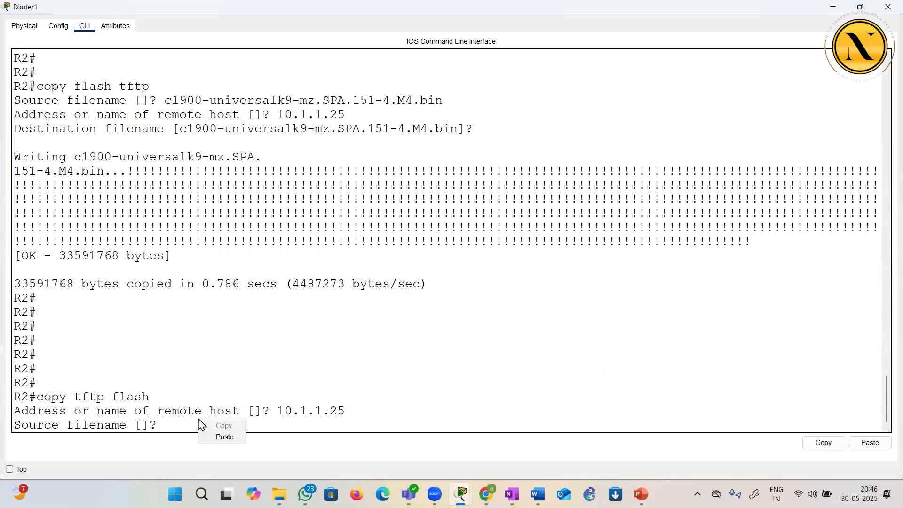
{"action": "left_click", "coordinate": [223, 438]}
{"action": "left_click_drag", "start_coordinate": [351, 425], "coordinate": [375, 425]}
{"action": "left_click", "coordinate": [450, 427]}
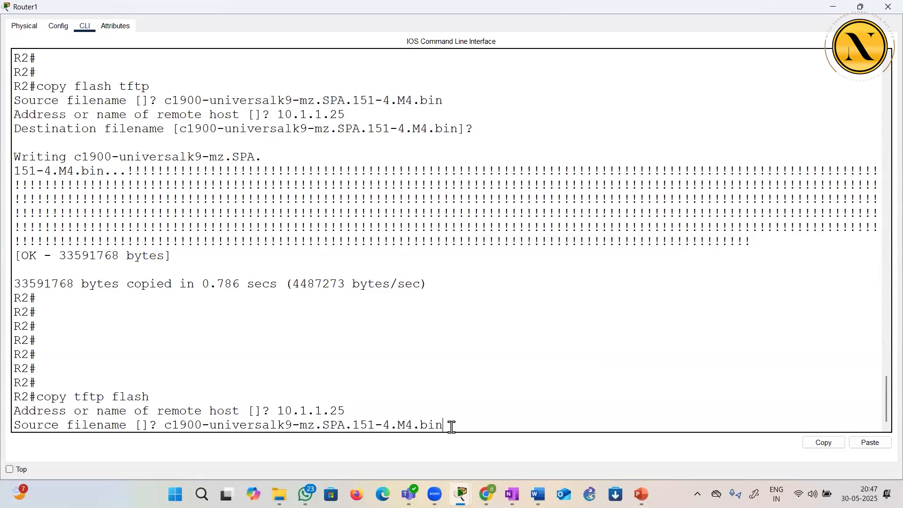
Accept the default destination filename and confirm overwriting the existing image in flash to run the restore
{"action": "key", "text": "Return"}
{"action": "key", "text": "Return"}
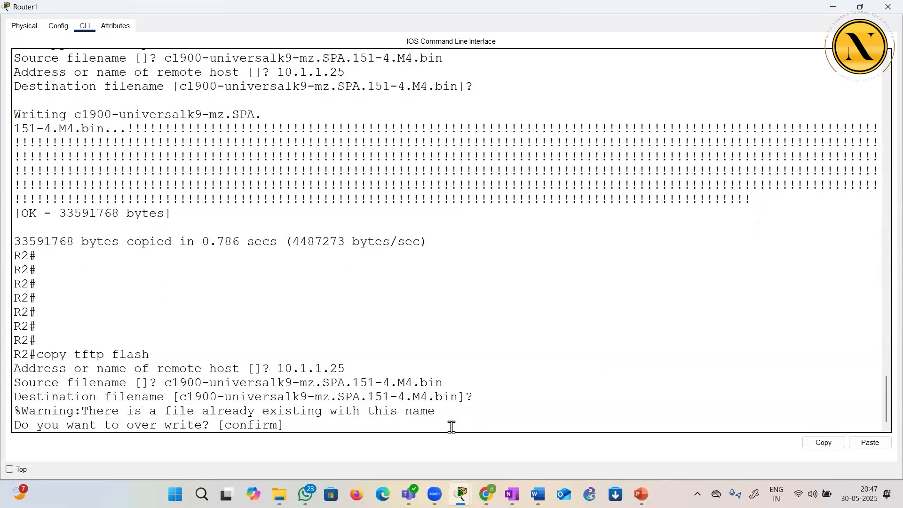
{"action": "key", "text": "Return"}
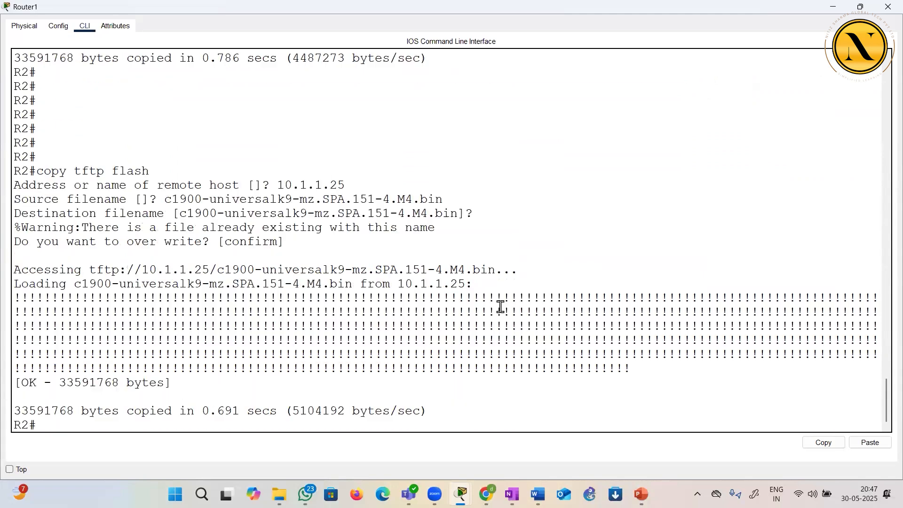
Review the overwrite confirmation and source filename lines of the restore, and close Router1's window
{"action": "left_click_drag", "start_coordinate": [121, 240], "coordinate": [288, 241]}
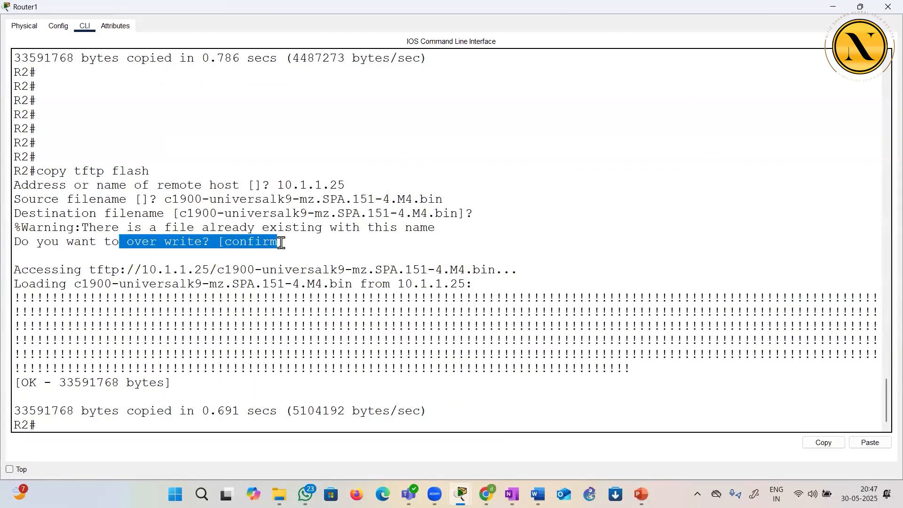
{"action": "left_click", "coordinate": [378, 233]}
{"action": "left_click_drag", "start_coordinate": [322, 199], "coordinate": [448, 196]}
{"action": "left_click", "coordinate": [545, 155]}
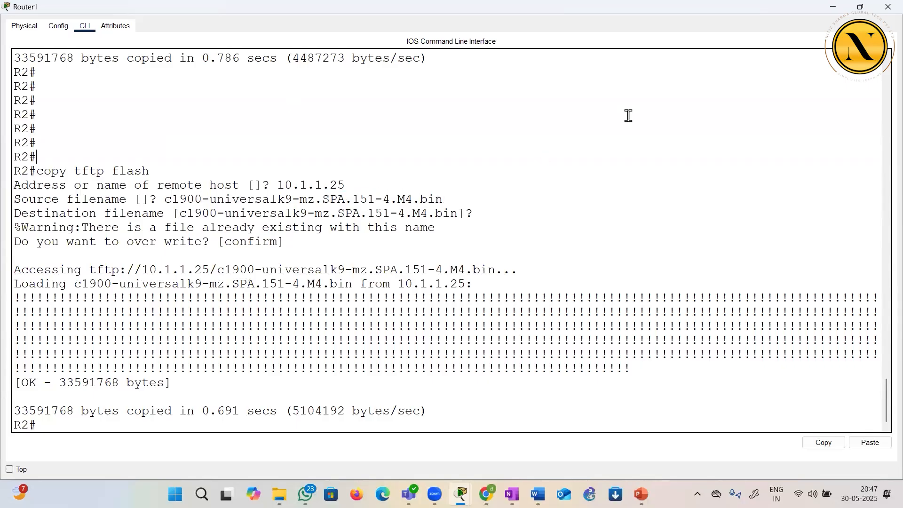
{"action": "left_click", "coordinate": [888, 7]}
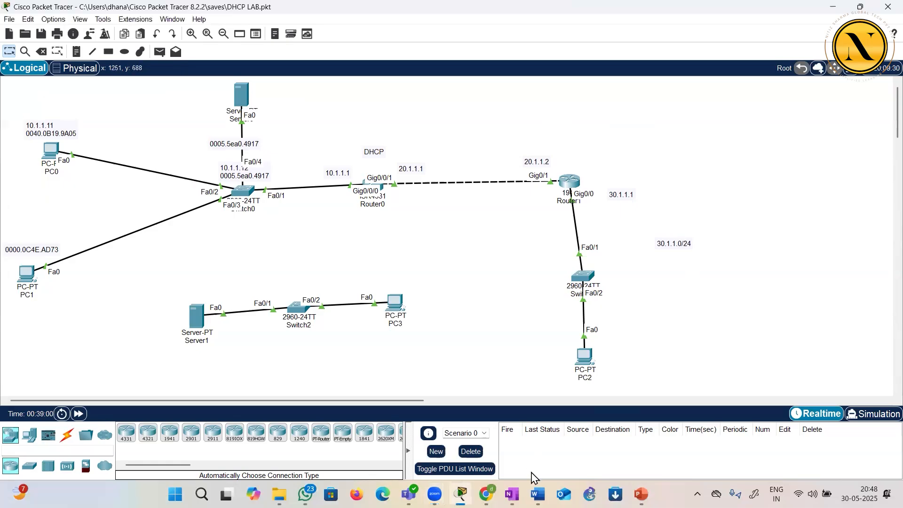
Switch to the CCNA sequence document in Word and strike through the line describing FTP and TFTP capabilities and functions
{"action": "left_click", "coordinate": [537, 494]}
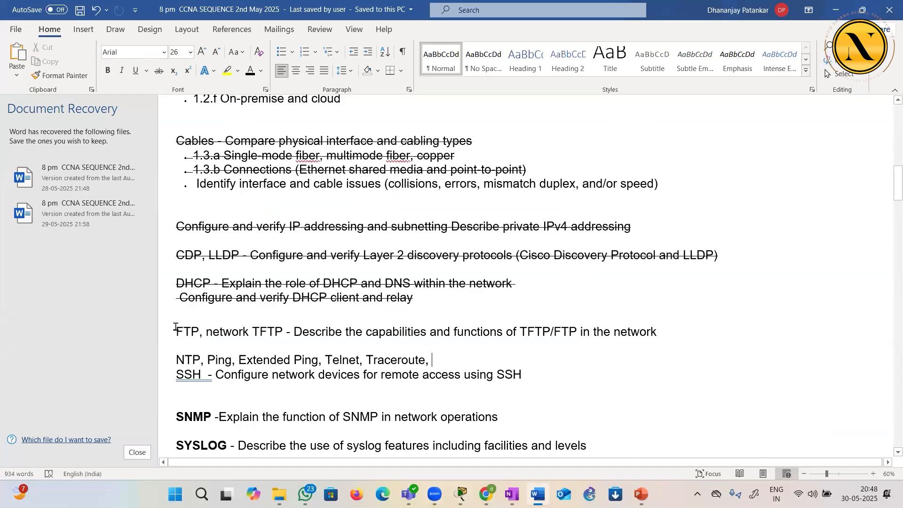
{"action": "left_click_drag", "start_coordinate": [176, 332], "coordinate": [206, 332]}
{"action": "left_click_drag", "start_coordinate": [310, 341], "coordinate": [653, 336]}
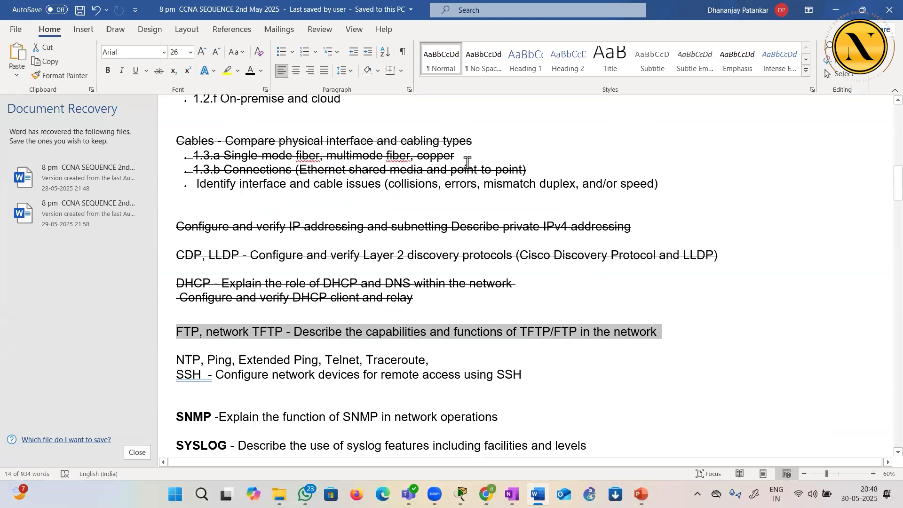
{"action": "left_click", "coordinate": [161, 71]}
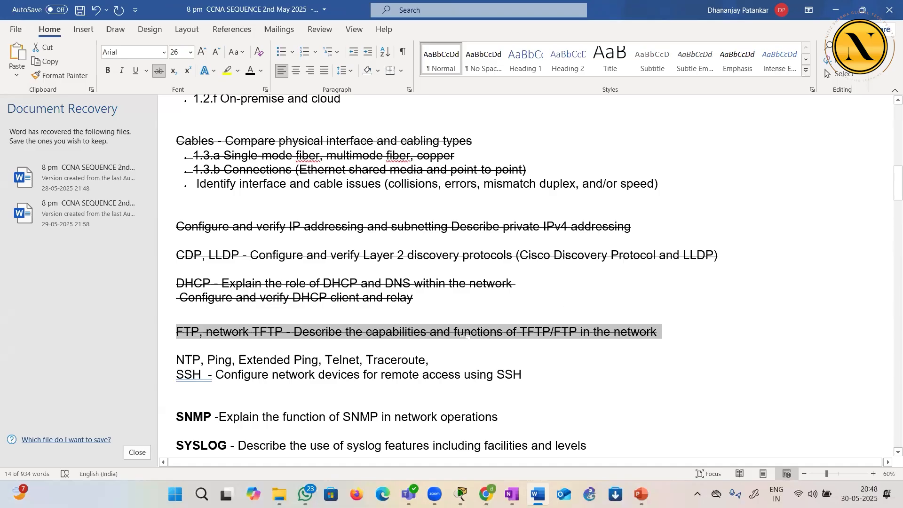
Go over the next syllabus topics: NTP, Ping, Extended Ping, Telnet, Traceroute and SSH, highlighting them one after another
{"action": "scroll", "coordinate": [461, 340], "scroll_direction": "down", "scroll_amount": 2}
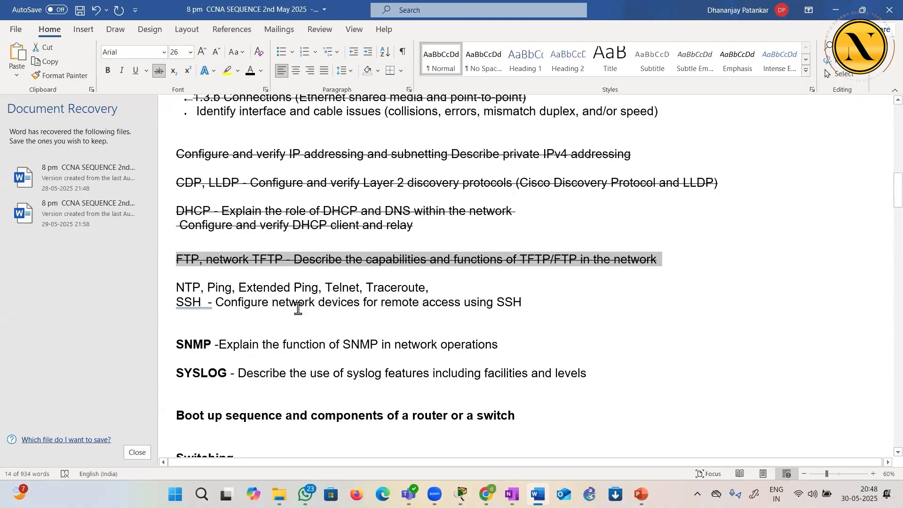
{"action": "double_click", "coordinate": [188, 288]}
{"action": "left_click", "coordinate": [218, 288]}
{"action": "left_click_drag", "start_coordinate": [207, 288], "coordinate": [230, 288]}
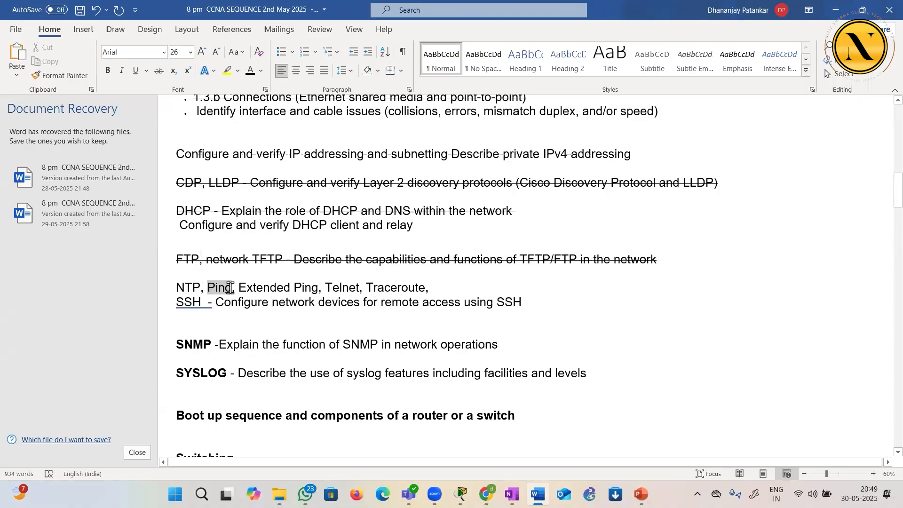
{"action": "left_click", "coordinate": [252, 314]}
{"action": "left_click_drag", "start_coordinate": [324, 288], "coordinate": [425, 288]}
{"action": "left_click", "coordinate": [234, 287]}
{"action": "left_click_drag", "start_coordinate": [175, 302], "coordinate": [225, 304]}
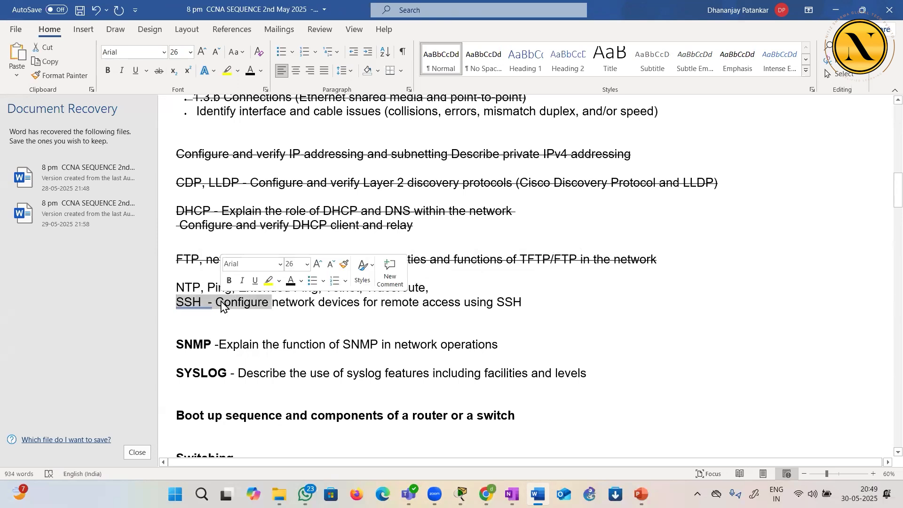
{"action": "left_click", "coordinate": [248, 320]}
{"action": "left_click", "coordinate": [324, 288]}
{"action": "left_click", "coordinate": [379, 288], "text": "shift"}
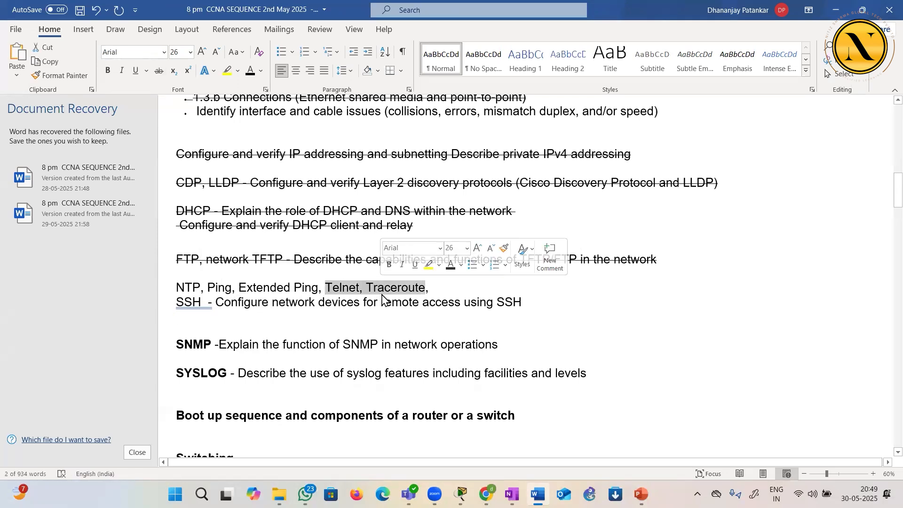
{"action": "left_click", "coordinate": [385, 288]}
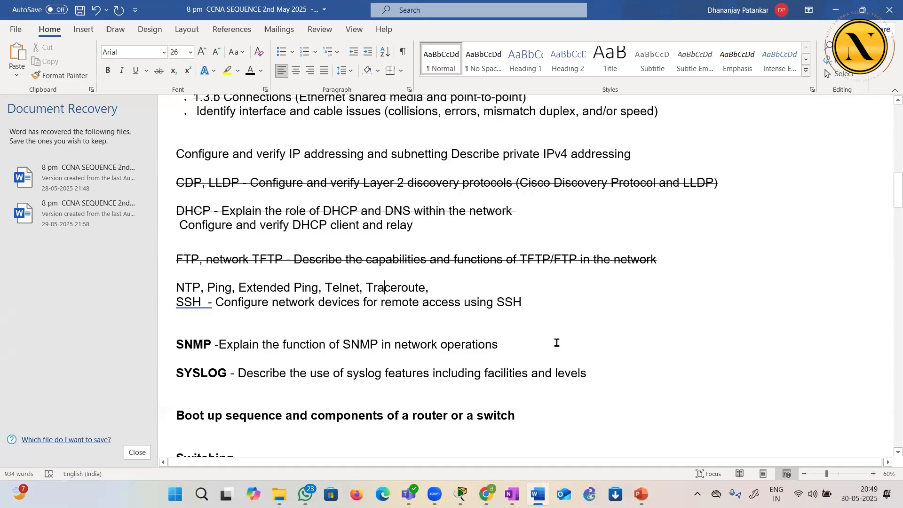
{"action": "left_click", "coordinate": [588, 356]}
{"action": "left_click_drag", "start_coordinate": [319, 285], "coordinate": [359, 285]}
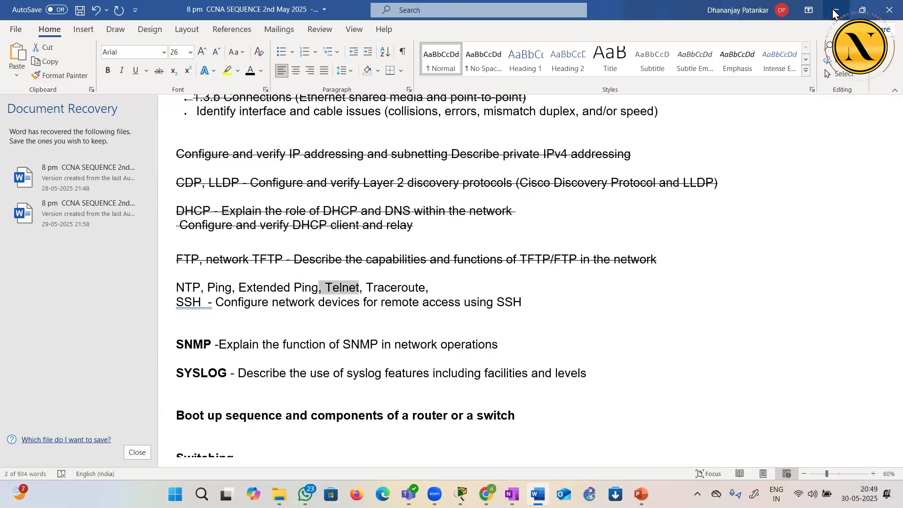
Highlight Ping in the syllabus topic list as the topic to cover
{"action": "left_click_drag", "start_coordinate": [208, 287], "coordinate": [230, 288]}
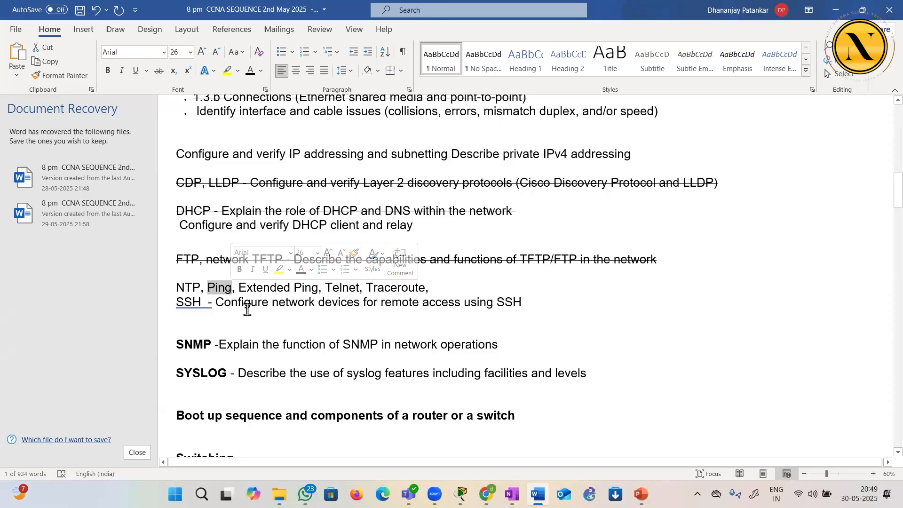
{"action": "left_click", "coordinate": [225, 300]}
{"action": "left_click_drag", "start_coordinate": [207, 289], "coordinate": [233, 289]}
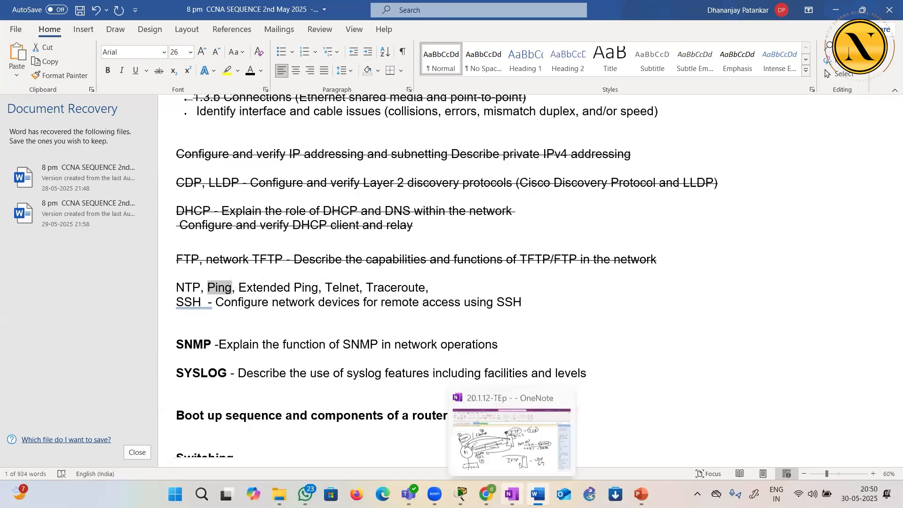
Switch to OneNote, add a new page and handwrite the heading "Ping - Connectivity" with a black pen
{"action": "left_click", "coordinate": [512, 493]}
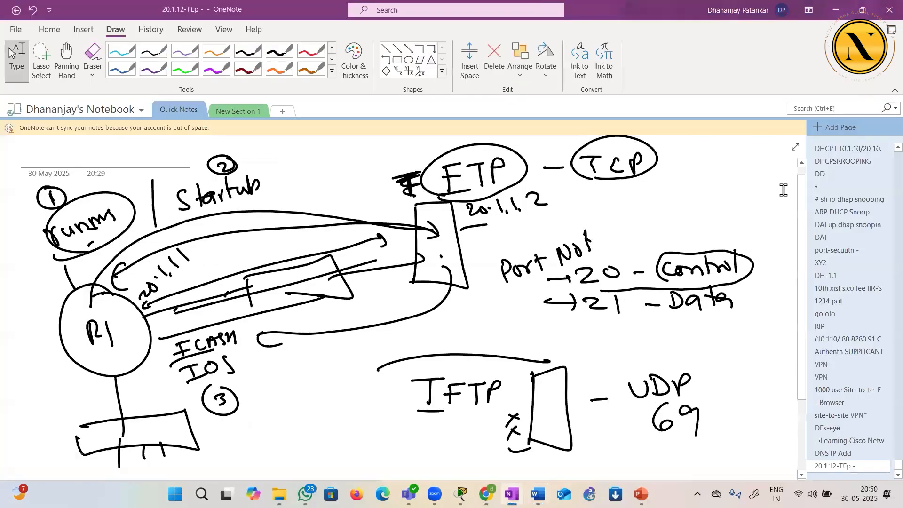
{"action": "left_click", "coordinate": [836, 129]}
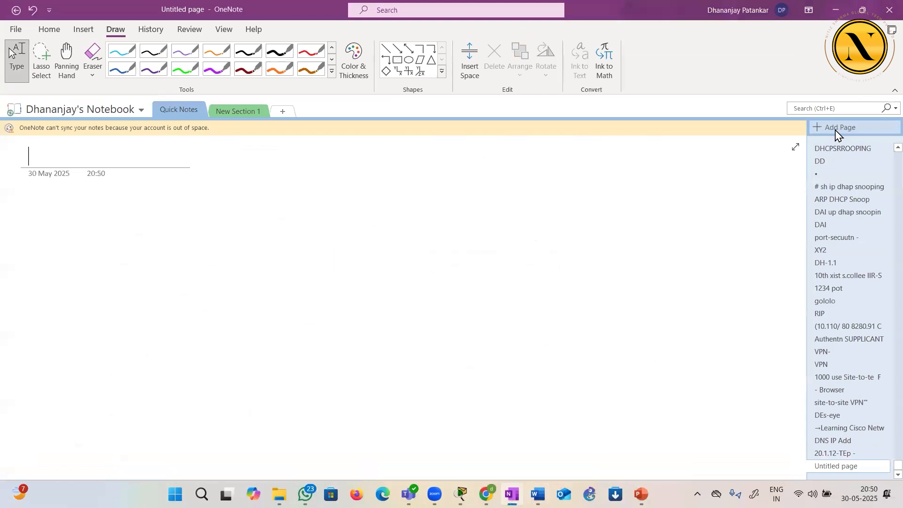
{"action": "left_click", "coordinate": [279, 51]}
{"action": "mouse_move", "coordinate": [241, 207]}
{"action": "left_mouse_down"}
{"action": "mouse_move", "coordinate": [245, 234]}
{"action": "mouse_move", "coordinate": [240, 219]}
{"action": "mouse_move", "coordinate": [263, 214]}
{"action": "mouse_move", "coordinate": [282, 229]}
{"action": "left_mouse_up"}
{"action": "mouse_move", "coordinate": [296, 217]}
{"action": "left_mouse_down"}
{"action": "mouse_move", "coordinate": [291, 238]}
{"action": "mouse_move", "coordinate": [348, 221]}
{"action": "left_mouse_up"}
{"action": "mouse_move", "coordinate": [399, 210]}
{"action": "left_mouse_down"}
{"action": "mouse_move", "coordinate": [410, 220]}
{"action": "mouse_move", "coordinate": [487, 220]}
{"action": "left_mouse_up"}
{"action": "mouse_move", "coordinate": [479, 207]}
{"action": "left_mouse_down"}
{"action": "mouse_move", "coordinate": [490, 206]}
{"action": "mouse_move", "coordinate": [494, 219]}
{"action": "left_mouse_up"}
{"action": "mouse_move", "coordinate": [500, 209]}
{"action": "left_mouse_down"}
{"action": "mouse_move", "coordinate": [506, 219]}
{"action": "mouse_move", "coordinate": [511, 207]}
{"action": "left_mouse_up"}
{"action": "mouse_move", "coordinate": [517, 209]}
{"action": "left_mouse_down"}
{"action": "mouse_move", "coordinate": [517, 221]}
{"action": "mouse_move", "coordinate": [525, 218]}
{"action": "left_mouse_up"}
{"action": "left_click_drag", "start_coordinate": [522, 207], "coordinate": [531, 205]}
{"action": "mouse_move", "coordinate": [532, 207]}
{"action": "left_mouse_down"}
{"action": "mouse_move", "coordinate": [551, 215]}
{"action": "mouse_move", "coordinate": [547, 229]}
{"action": "left_mouse_up"}
Handwrite the expansion "Packet Internet Groper" below the Ping heading, with a small arrow in front of it
{"action": "left_click_drag", "start_coordinate": [246, 275], "coordinate": [328, 285]}
{"action": "left_click_drag", "start_coordinate": [339, 275], "coordinate": [335, 285]}
{"action": "mouse_move", "coordinate": [348, 265]}
{"action": "left_mouse_down"}
{"action": "mouse_move", "coordinate": [344, 282]}
{"action": "mouse_move", "coordinate": [358, 281]}
{"action": "left_mouse_up"}
{"action": "left_click_drag", "start_coordinate": [360, 278], "coordinate": [376, 282]}
{"action": "left_click_drag", "start_coordinate": [370, 275], "coordinate": [380, 271]}
{"action": "mouse_move", "coordinate": [442, 268]}
{"action": "left_mouse_down"}
{"action": "mouse_move", "coordinate": [441, 285]}
{"action": "mouse_move", "coordinate": [469, 284]}
{"action": "left_mouse_up"}
{"action": "left_click_drag", "start_coordinate": [462, 272], "coordinate": [490, 281]}
{"action": "mouse_move", "coordinate": [494, 281]}
{"action": "left_mouse_down"}
{"action": "mouse_move", "coordinate": [502, 270]}
{"action": "mouse_move", "coordinate": [538, 277]}
{"action": "mouse_move", "coordinate": [553, 263]}
{"action": "left_mouse_up"}
{"action": "mouse_move", "coordinate": [609, 251]}
{"action": "left_mouse_down"}
{"action": "mouse_move", "coordinate": [606, 269]}
{"action": "mouse_move", "coordinate": [612, 259]}
{"action": "left_mouse_up"}
{"action": "mouse_move", "coordinate": [616, 260]}
{"action": "left_mouse_down"}
{"action": "mouse_move", "coordinate": [640, 262]}
{"action": "mouse_move", "coordinate": [652, 278]}
{"action": "mouse_move", "coordinate": [655, 267]}
{"action": "left_mouse_up"}
{"action": "left_click_drag", "start_coordinate": [667, 264], "coordinate": [680, 266]}
{"action": "left_click_drag", "start_coordinate": [680, 261], "coordinate": [696, 256]}
Write "OSI - L3" and "Protocol → ICMP", link Ping to Protocol with a curved arrow, and underline the ICMP letters
{"action": "mouse_move", "coordinate": [292, 325]}
{"action": "left_mouse_down"}
{"action": "mouse_move", "coordinate": [288, 344]}
{"action": "mouse_move", "coordinate": [293, 324]}
{"action": "left_mouse_up"}
{"action": "mouse_move", "coordinate": [318, 321]}
{"action": "left_mouse_down"}
{"action": "mouse_move", "coordinate": [303, 335]}
{"action": "mouse_move", "coordinate": [339, 336]}
{"action": "left_mouse_up"}
{"action": "left_click_drag", "start_coordinate": [361, 330], "coordinate": [452, 337]}
{"action": "mouse_move", "coordinate": [279, 363]}
{"action": "left_mouse_down"}
{"action": "mouse_move", "coordinate": [283, 389]}
{"action": "mouse_move", "coordinate": [283, 377]}
{"action": "left_mouse_up"}
{"action": "left_click_drag", "start_coordinate": [232, 236], "coordinate": [251, 361]}
{"action": "left_click_drag", "start_coordinate": [306, 374], "coordinate": [329, 370]}
{"action": "mouse_move", "coordinate": [337, 359]}
{"action": "left_mouse_down"}
{"action": "mouse_move", "coordinate": [336, 378]}
{"action": "mouse_move", "coordinate": [360, 377]}
{"action": "left_mouse_up"}
{"action": "mouse_move", "coordinate": [379, 370]}
{"action": "left_mouse_down"}
{"action": "mouse_move", "coordinate": [376, 378]}
{"action": "mouse_move", "coordinate": [392, 380]}
{"action": "left_mouse_up"}
{"action": "mouse_move", "coordinate": [416, 371]}
{"action": "left_mouse_down"}
{"action": "mouse_move", "coordinate": [452, 371]}
{"action": "mouse_move", "coordinate": [447, 382]}
{"action": "mouse_move", "coordinate": [516, 361]}
{"action": "mouse_move", "coordinate": [505, 380]}
{"action": "left_mouse_up"}
{"action": "left_click_drag", "start_coordinate": [497, 379], "coordinate": [558, 375]}
{"action": "mouse_move", "coordinate": [560, 360]}
{"action": "left_mouse_down"}
{"action": "mouse_move", "coordinate": [561, 372]}
{"action": "mouse_move", "coordinate": [584, 363]}
{"action": "mouse_move", "coordinate": [587, 376]}
{"action": "left_mouse_up"}
{"action": "mouse_move", "coordinate": [595, 357]}
{"action": "left_mouse_down"}
{"action": "mouse_move", "coordinate": [596, 376]}
{"action": "mouse_move", "coordinate": [597, 368]}
{"action": "left_mouse_up"}
{"action": "left_click_drag", "start_coordinate": [503, 386], "coordinate": [602, 384]}
Write "ICMP - echo request" and a "replies" line with ditto marks under it, adding arrows in opposite directions
{"action": "left_click_drag", "start_coordinate": [448, 417], "coordinate": [458, 416]}
{"action": "mouse_move", "coordinate": [454, 416]}
{"action": "left_mouse_down"}
{"action": "mouse_move", "coordinate": [454, 426]}
{"action": "mouse_move", "coordinate": [506, 417]}
{"action": "mouse_move", "coordinate": [556, 426]}
{"action": "left_mouse_up"}
{"action": "mouse_move", "coordinate": [560, 410]}
{"action": "left_mouse_down"}
{"action": "mouse_move", "coordinate": [572, 425]}
{"action": "mouse_move", "coordinate": [611, 416]}
{"action": "left_mouse_up"}
{"action": "left_click_drag", "start_coordinate": [614, 417], "coordinate": [637, 428]}
{"action": "left_click_drag", "start_coordinate": [642, 413], "coordinate": [657, 421]}
{"action": "left_click_drag", "start_coordinate": [655, 415], "coordinate": [747, 412]}
{"action": "left_click_drag", "start_coordinate": [741, 405], "coordinate": [751, 417]}
{"action": "left_click_drag", "start_coordinate": [706, 436], "coordinate": [701, 437]}
{"action": "left_click_drag", "start_coordinate": [715, 431], "coordinate": [716, 442]}
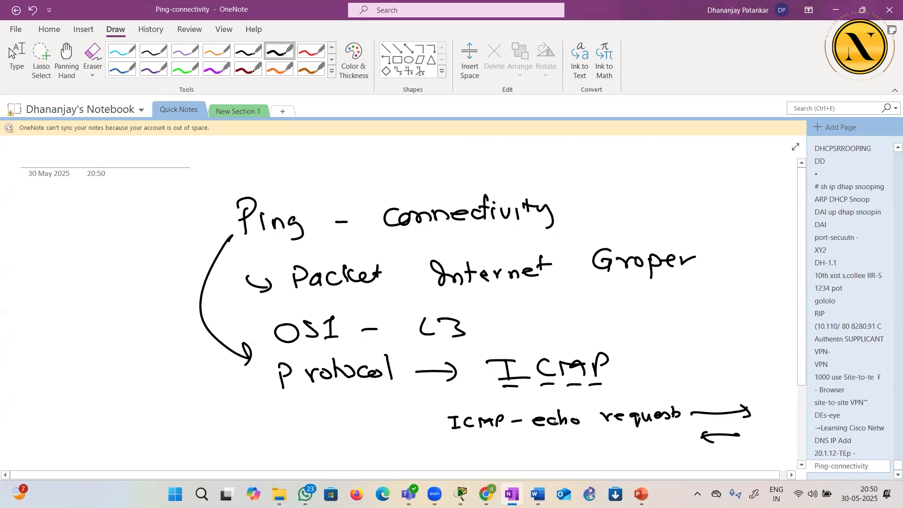
{"action": "left_click_drag", "start_coordinate": [484, 440], "coordinate": [485, 444]}
{"action": "left_click_drag", "start_coordinate": [489, 439], "coordinate": [489, 445]}
{"action": "left_click_drag", "start_coordinate": [601, 440], "coordinate": [668, 442]}
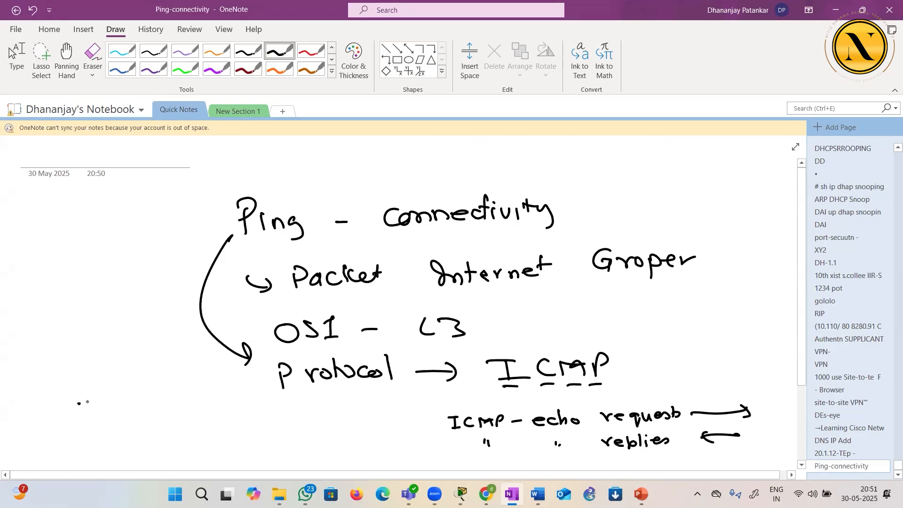
Sketch the ping result symbols beside the notes: a row of exclamation marks, and a row of dots with a cross
{"action": "mouse_move", "coordinate": [85, 369]}
{"action": "left_mouse_down"}
{"action": "mouse_move", "coordinate": [115, 379]}
{"action": "mouse_move", "coordinate": [77, 394]}
{"action": "left_mouse_up"}
{"action": "mouse_move", "coordinate": [90, 242]}
{"action": "left_mouse_down"}
{"action": "mouse_move", "coordinate": [94, 268]}
{"action": "mouse_move", "coordinate": [119, 261]}
{"action": "left_mouse_up"}
{"action": "left_click", "coordinate": [109, 274]}
{"action": "left_click", "coordinate": [123, 274]}
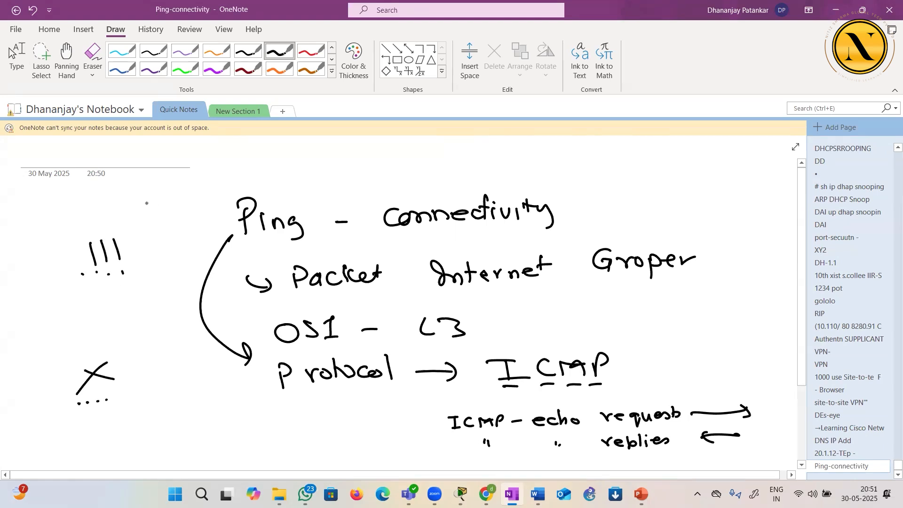
{"action": "left_click_drag", "start_coordinate": [161, 184], "coordinate": [168, 198]}
{"action": "left_click_drag", "start_coordinate": [180, 182], "coordinate": [206, 178]}
{"action": "left_click_drag", "start_coordinate": [126, 248], "coordinate": [141, 245]}
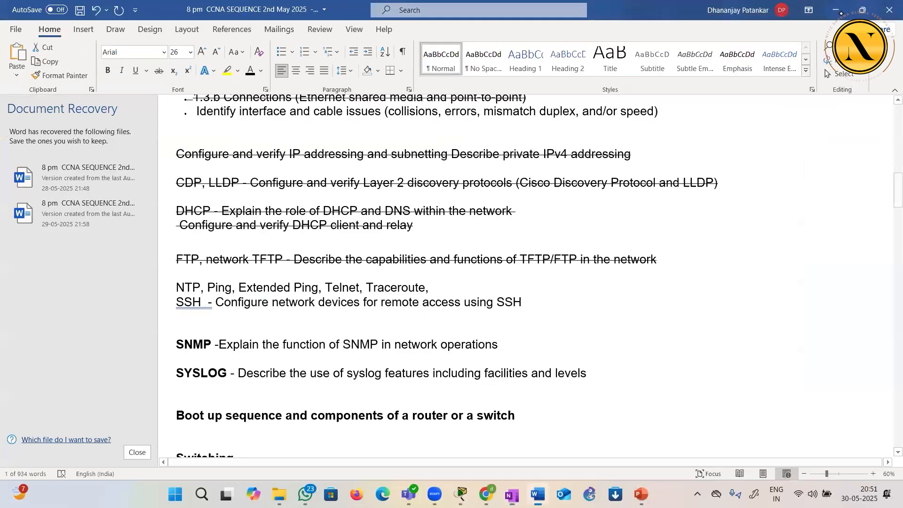
Switch to the DHCP LAB topology in Packet Tracer and ping PC0 at 10.1.1.22 from PC2's command prompt
{"action": "left_click", "coordinate": [840, 12]}
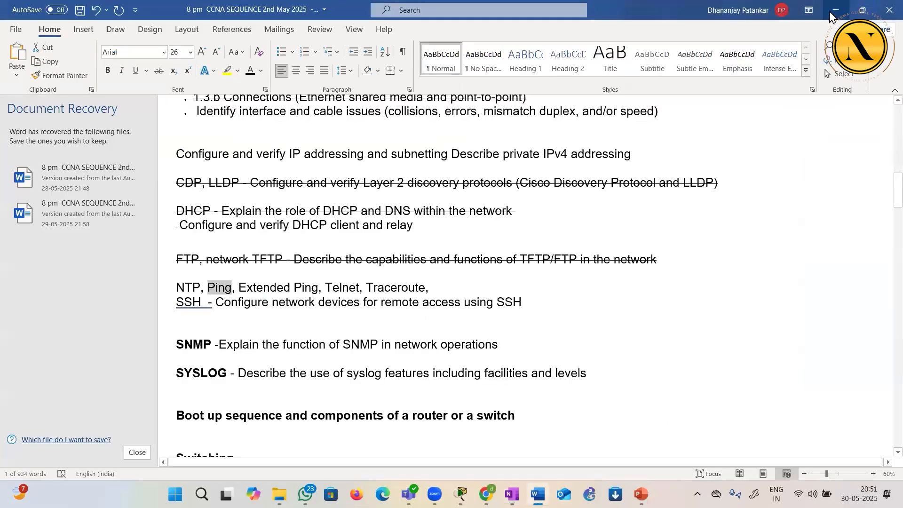
{"action": "key", "text": "alt+Tab"}
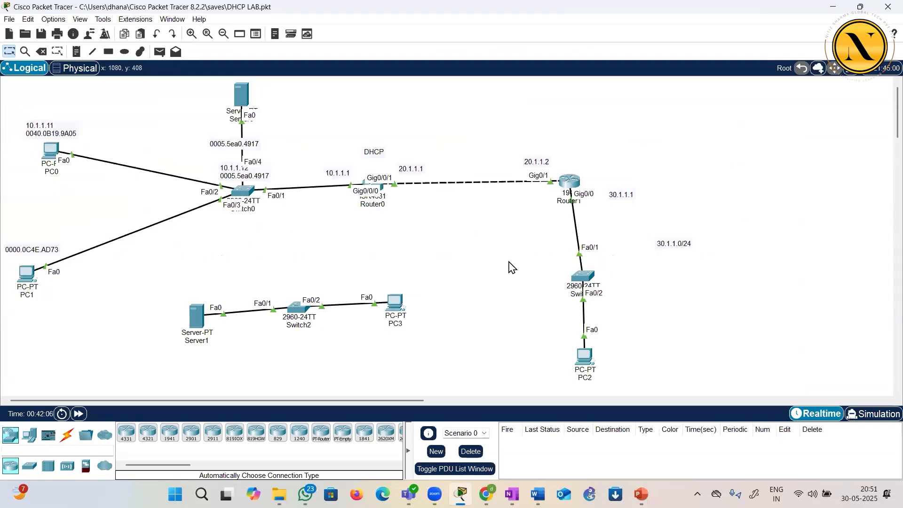
{"action": "mouse_move", "coordinate": [591, 360]}
{"action": "mouse_move", "coordinate": [52, 156]}
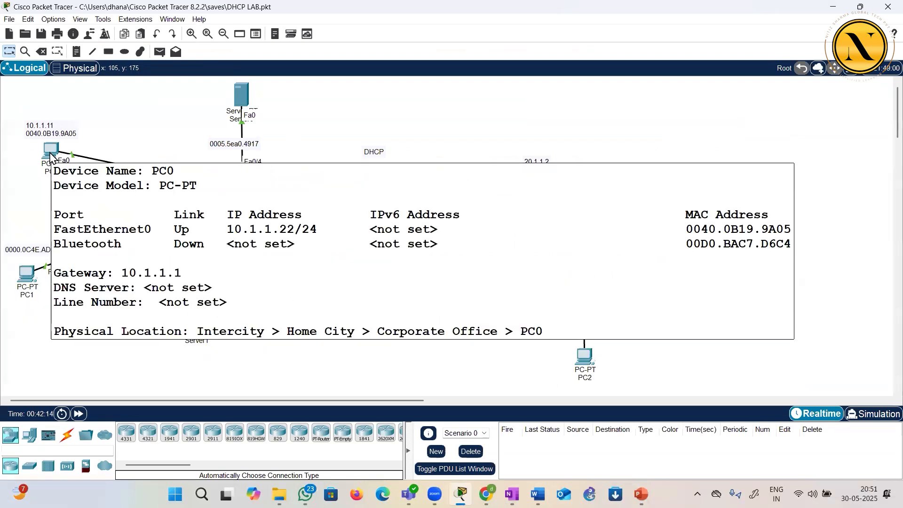
{"action": "left_click", "coordinate": [582, 358]}
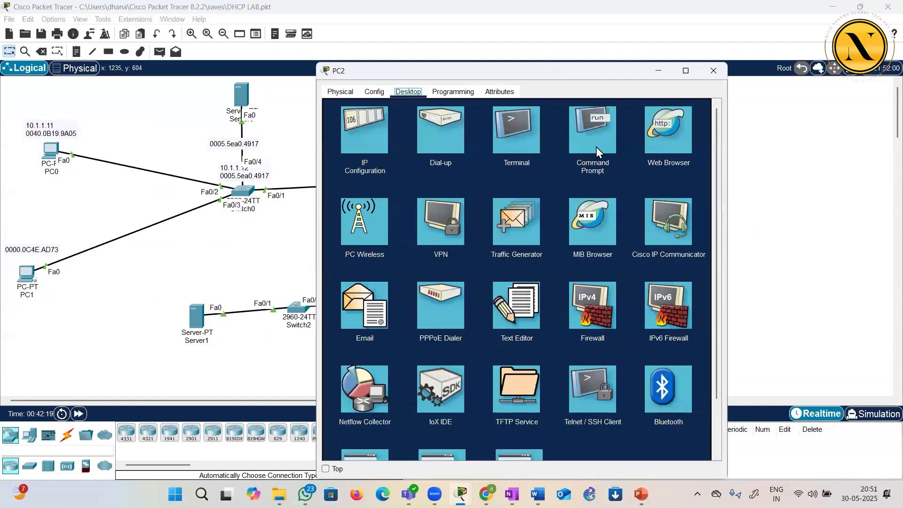
{"action": "left_click", "coordinate": [597, 146]}
{"action": "type", "text": "ping 10.1.1.22"}
{"action": "key", "text": "Return"}
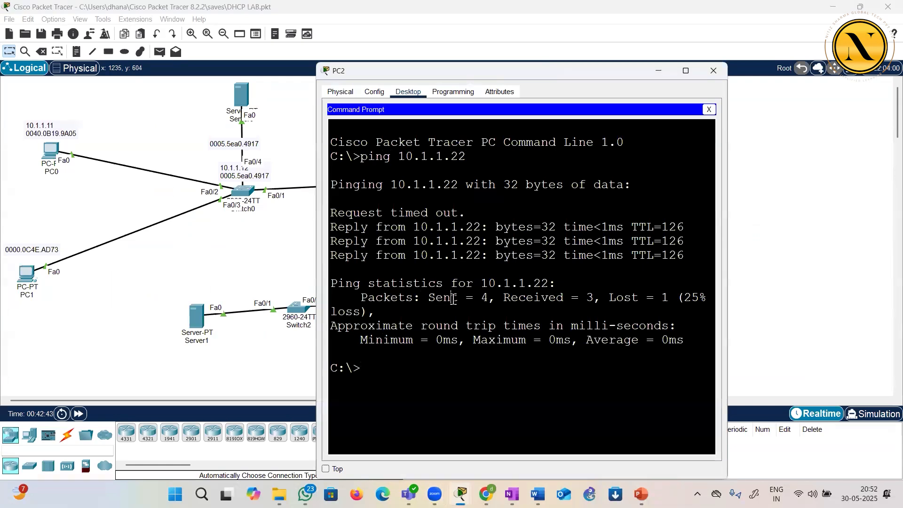
Review the sent, received and lost packet figures in the ping statistics, and close PC2's window
{"action": "left_click_drag", "start_coordinate": [452, 297], "coordinate": [494, 301]}
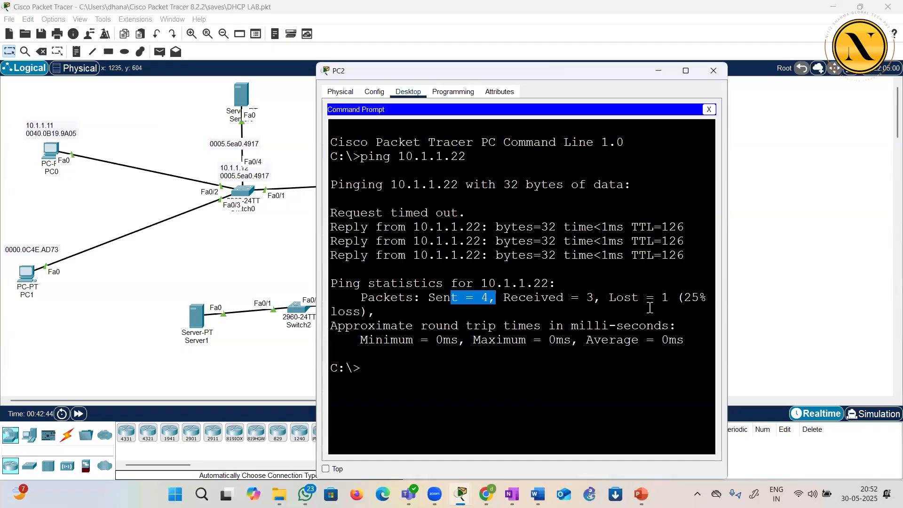
{"action": "left_click", "coordinate": [667, 303]}
{"action": "left_click_drag", "start_coordinate": [534, 297], "coordinate": [594, 298]}
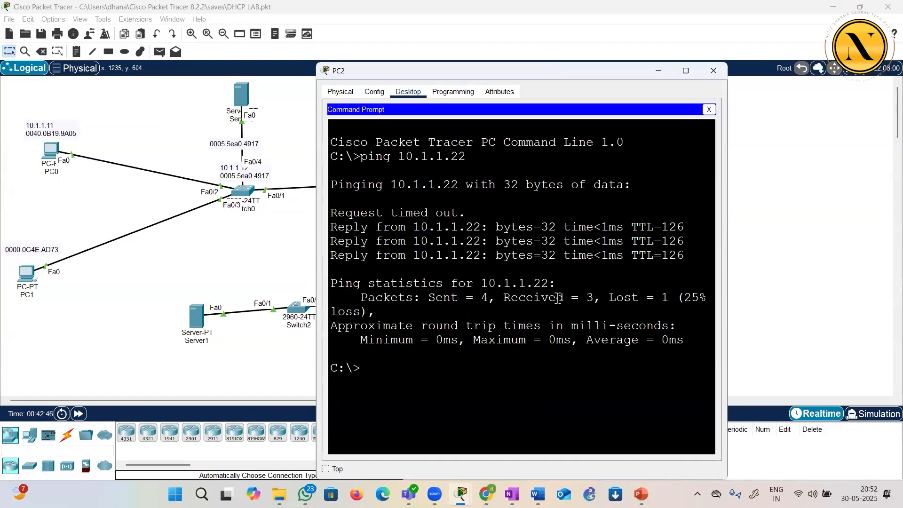
{"action": "left_click", "coordinate": [519, 336]}
{"action": "left_click", "coordinate": [713, 70]}
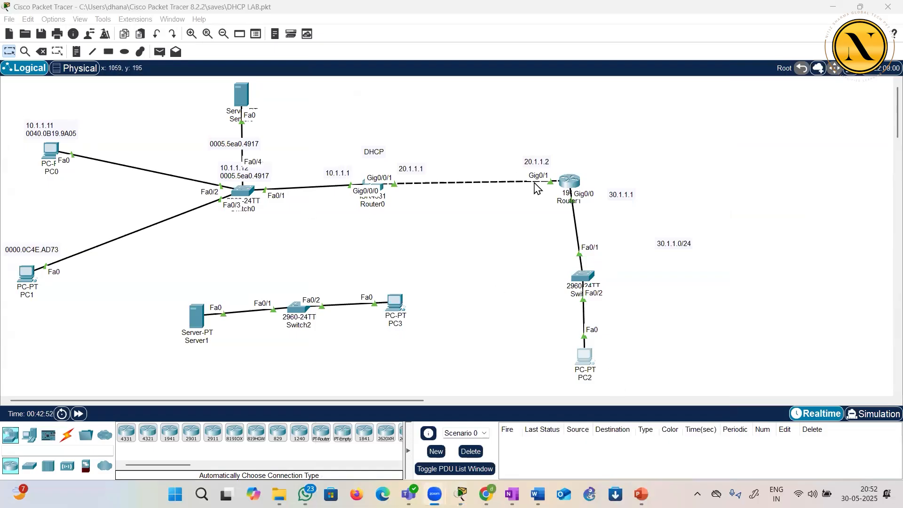
{"action": "left_click", "coordinate": [426, 274]}
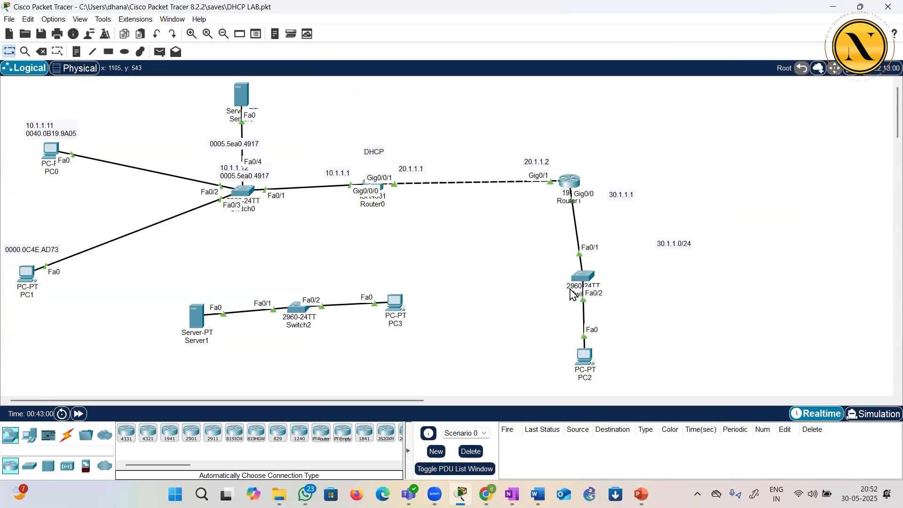
{"action": "left_click", "coordinate": [586, 278]}
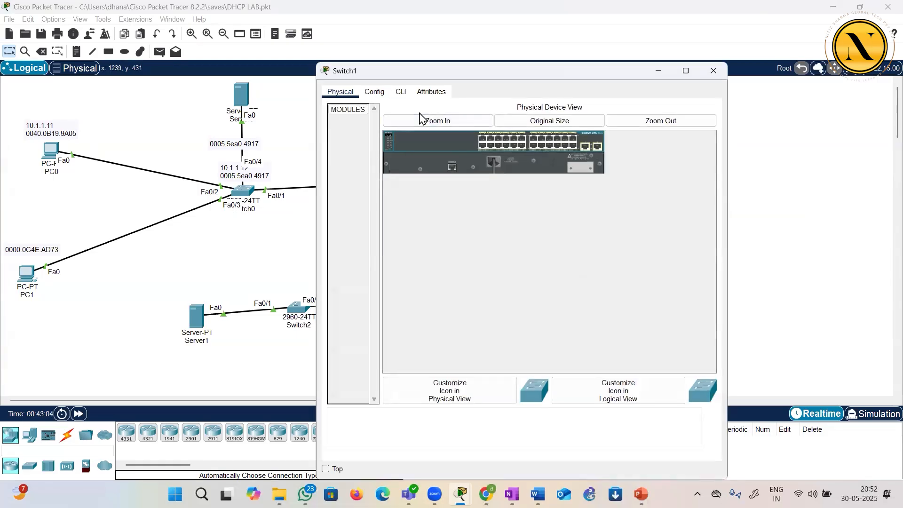
{"action": "left_click", "coordinate": [713, 70]}
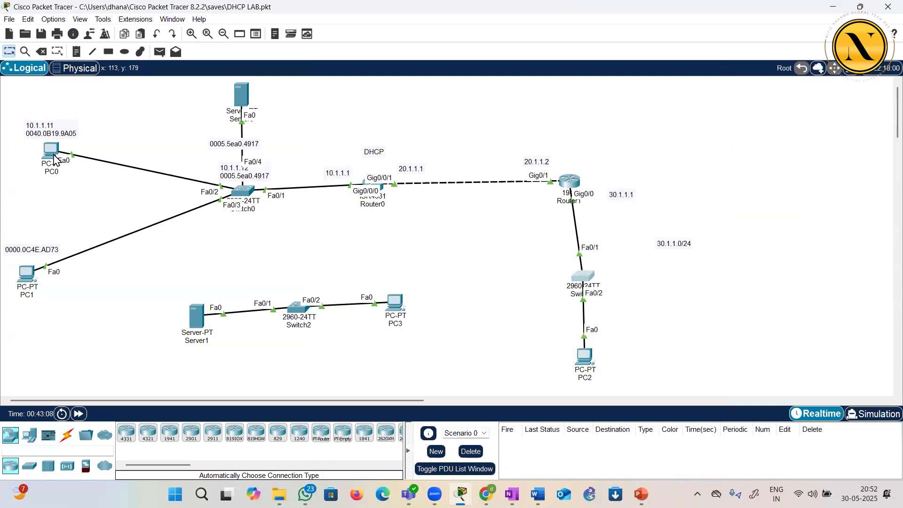
Correct the IP address in PC0's note on the topology to 10.1.1.22
{"action": "double_click", "coordinate": [50, 125]}
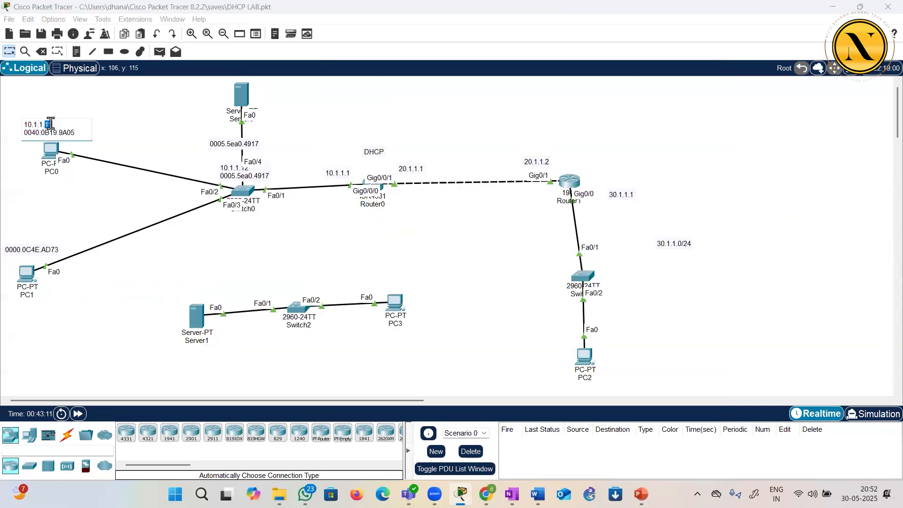
{"action": "type", "text": "22"}
{"action": "left_click", "coordinate": [165, 132]}
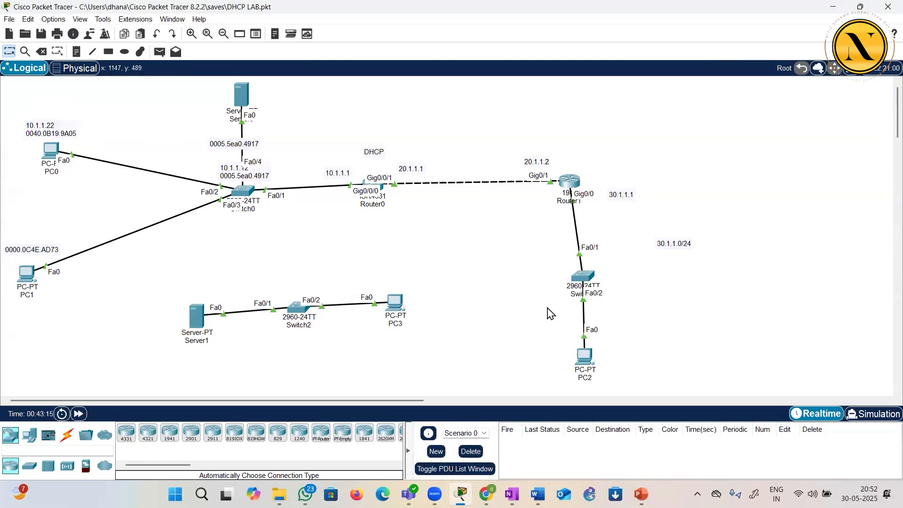
Run tracert 10.1.1.22 from PC2's command prompt to trace the route to PC0
{"action": "left_click", "coordinate": [585, 358]}
{"action": "left_click", "coordinate": [585, 158]}
{"action": "type", "text": "tracert 10."}
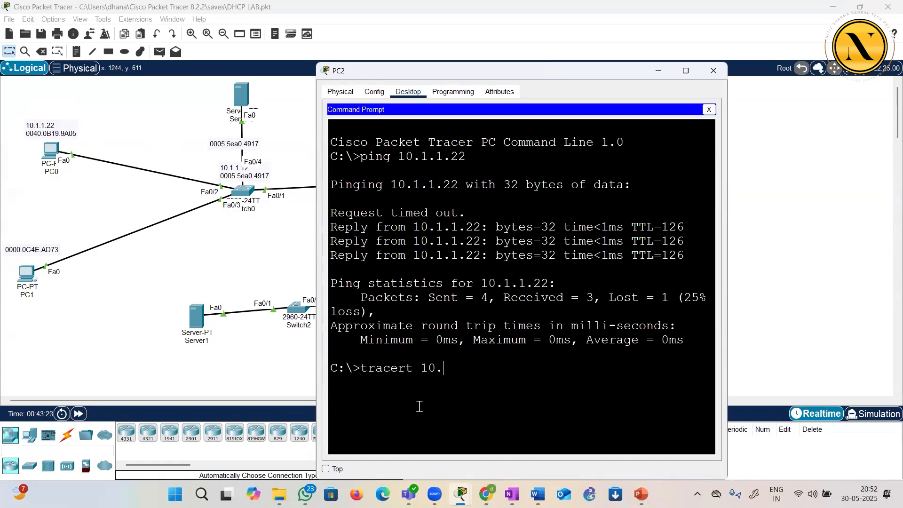
{"action": "type", "text": "1.1.22"}
{"action": "key", "text": "Return"}
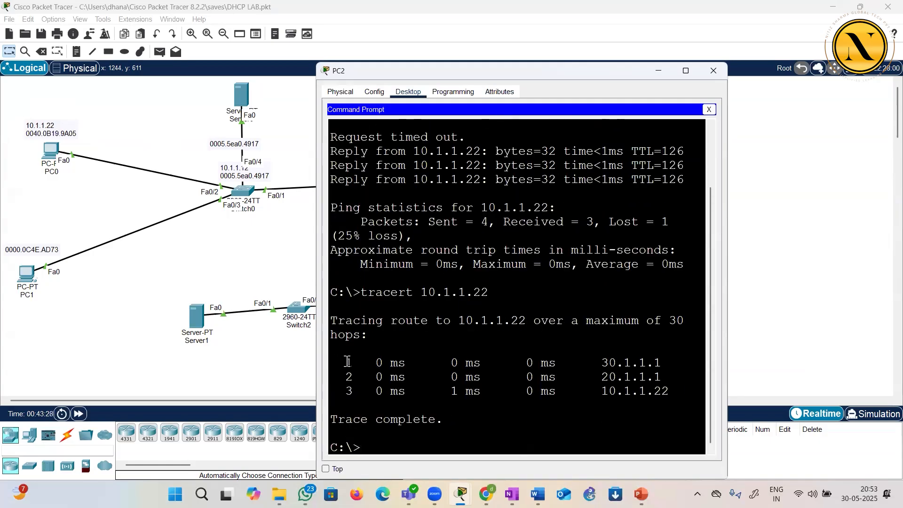
Match each hop address in the traceroute output with the devices in the topology, and close PC2's window
{"action": "left_click_drag", "start_coordinate": [347, 362], "coordinate": [428, 363]}
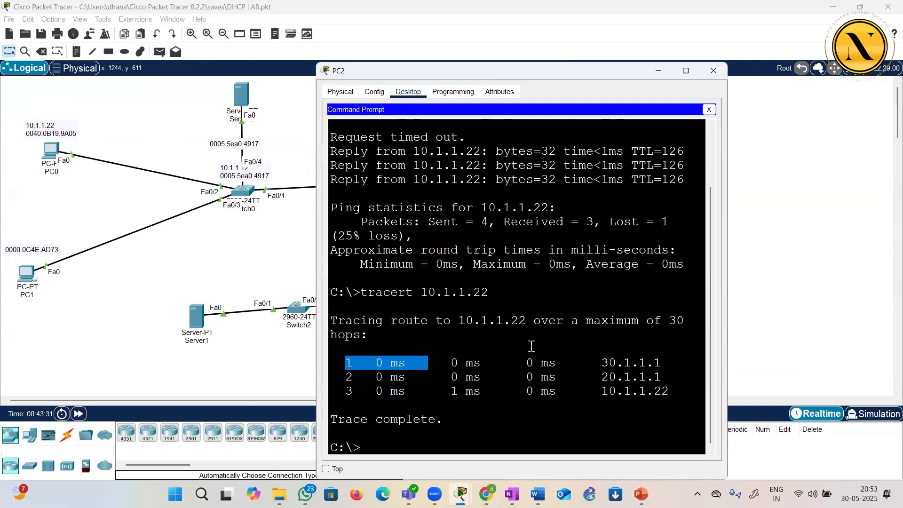
{"action": "left_click_drag", "start_coordinate": [598, 364], "coordinate": [667, 360]}
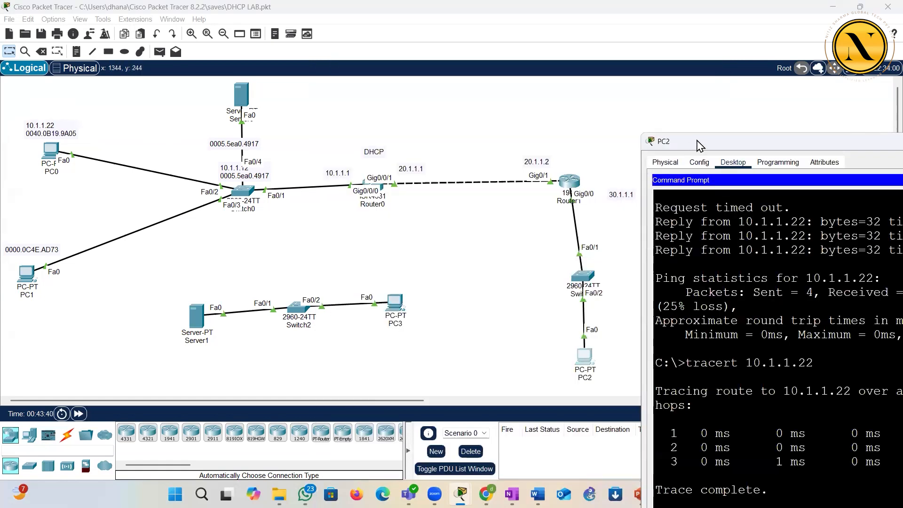
{"action": "left_click_drag", "start_coordinate": [677, 145], "coordinate": [292, 122]}
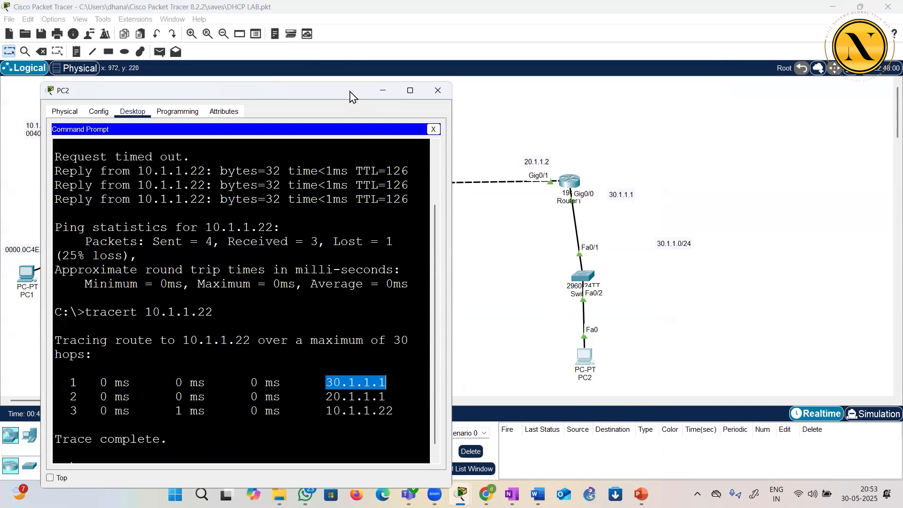
{"action": "left_click_drag", "start_coordinate": [350, 97], "coordinate": [164, 107]}
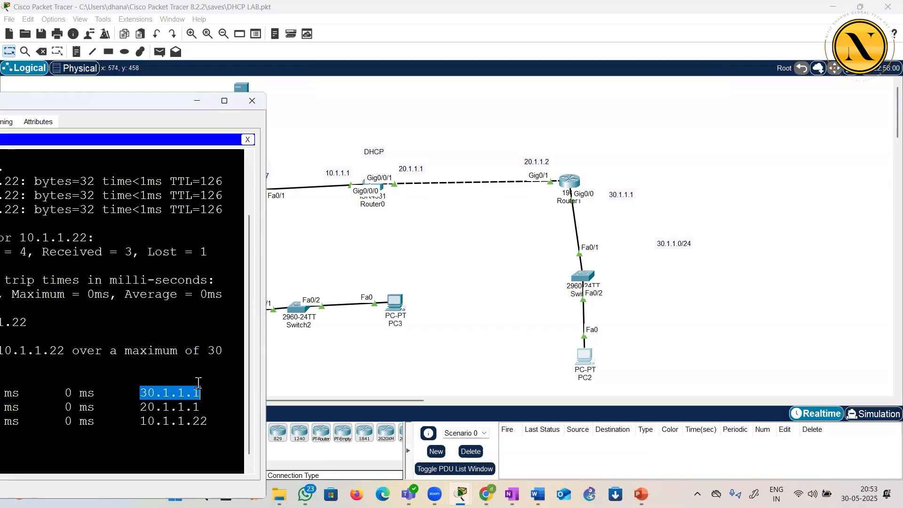
{"action": "left_click_drag", "start_coordinate": [140, 407], "coordinate": [192, 408]}
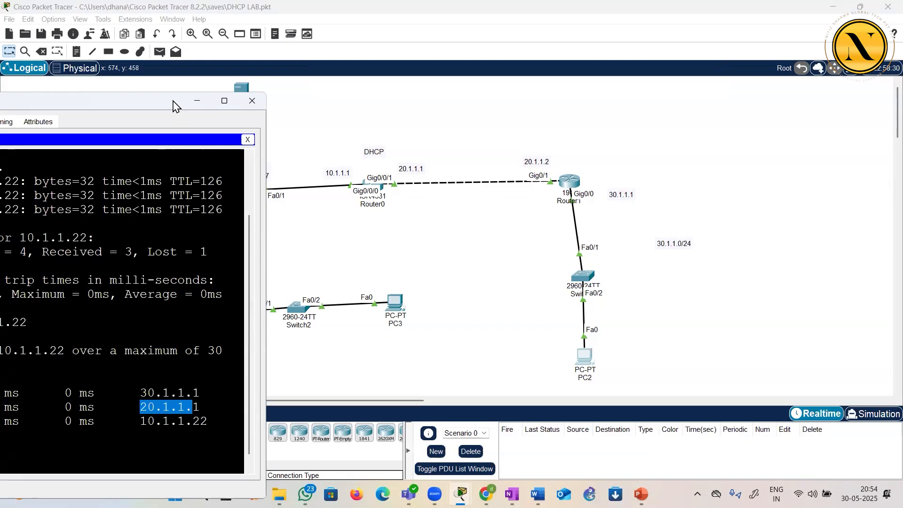
{"action": "left_click_drag", "start_coordinate": [174, 105], "coordinate": [421, 249]}
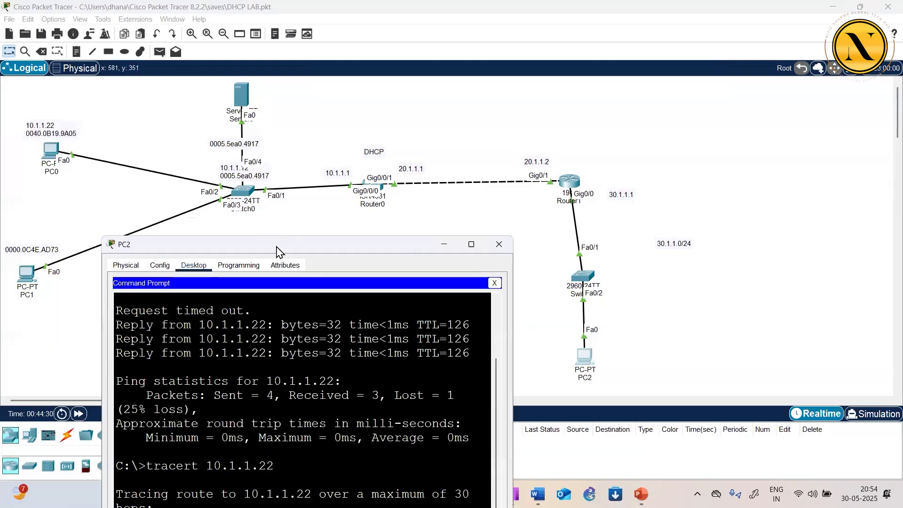
{"action": "left_click_drag", "start_coordinate": [277, 254], "coordinate": [522, 53]}
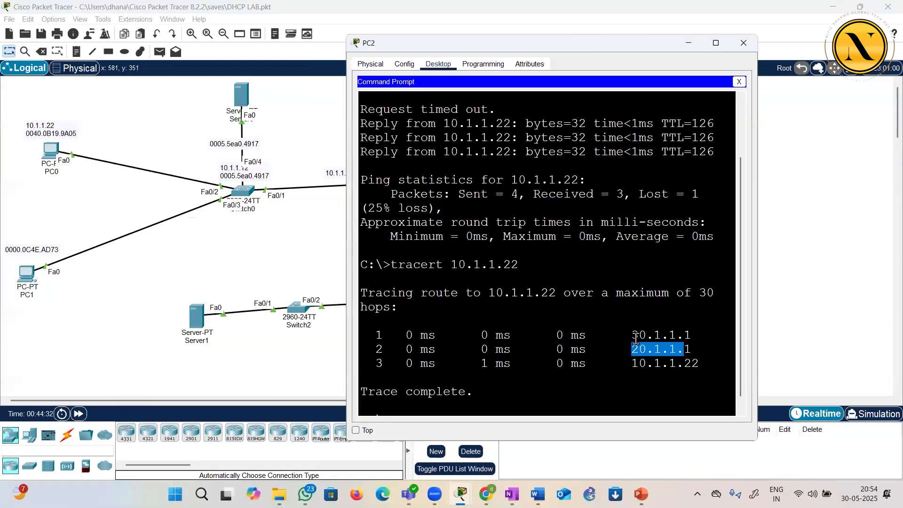
{"action": "left_click", "coordinate": [658, 361]}
{"action": "left_click_drag", "start_coordinate": [639, 364], "coordinate": [706, 368]}
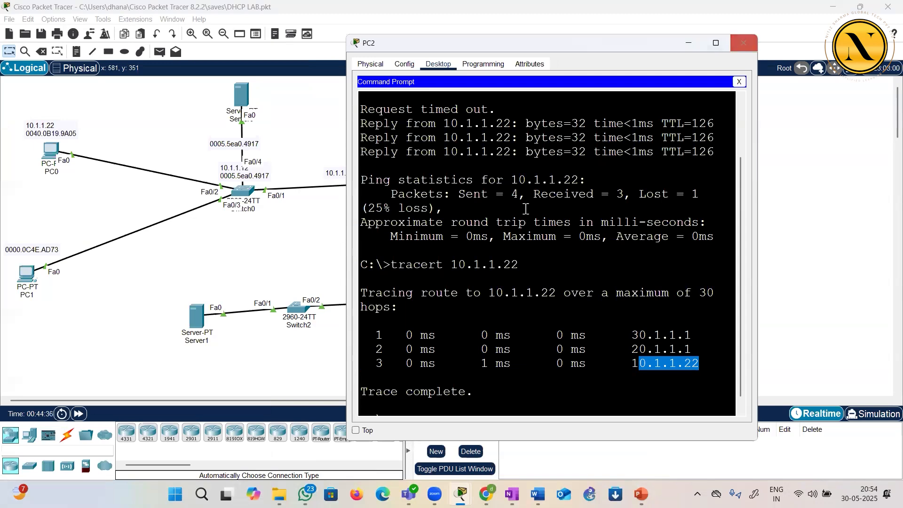
{"action": "left_click_drag", "start_coordinate": [392, 264], "coordinate": [444, 265]}
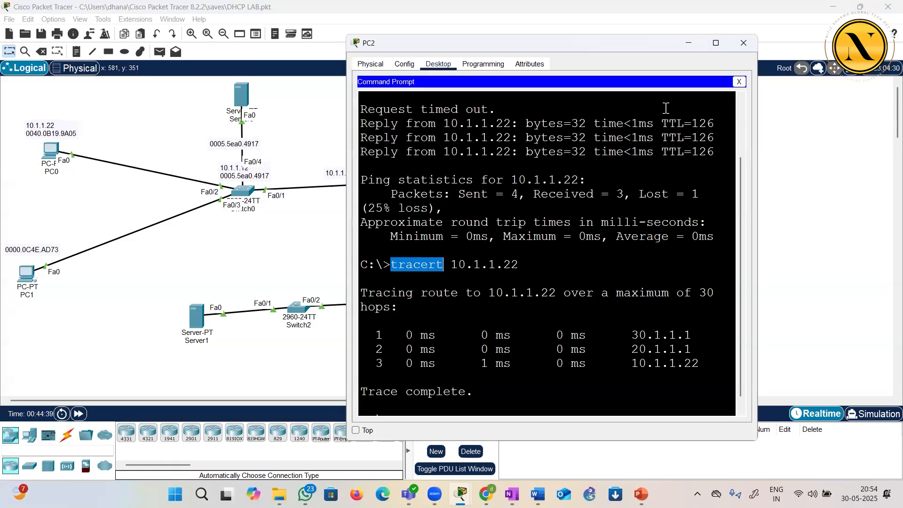
{"action": "left_click", "coordinate": [744, 43]}
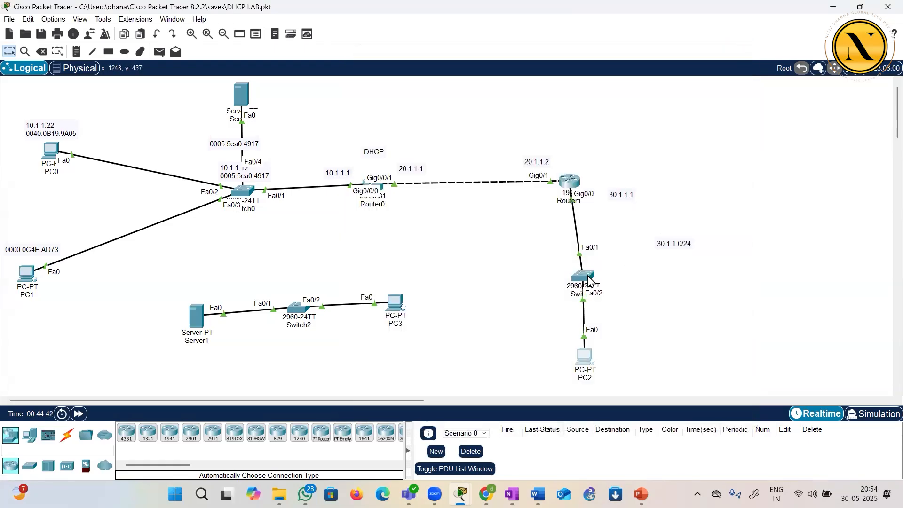
{"action": "left_click", "coordinate": [587, 276]}
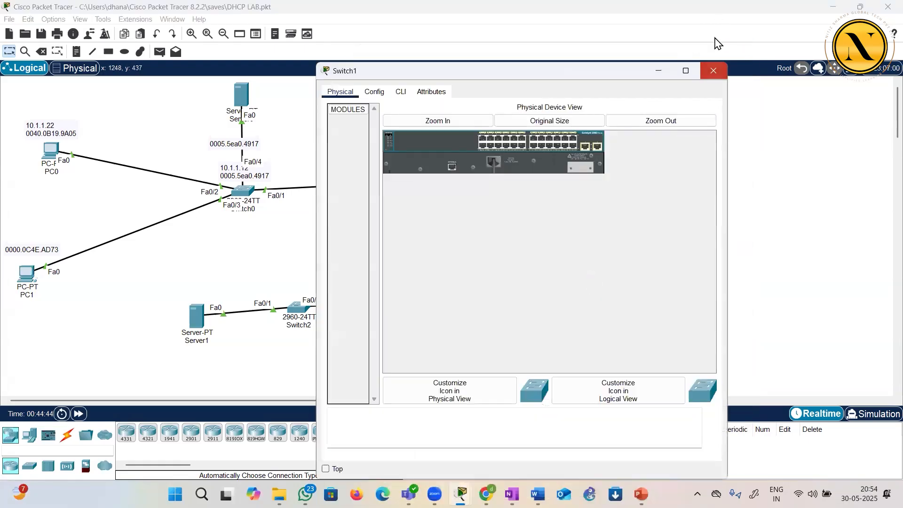
{"action": "left_click", "coordinate": [713, 70]}
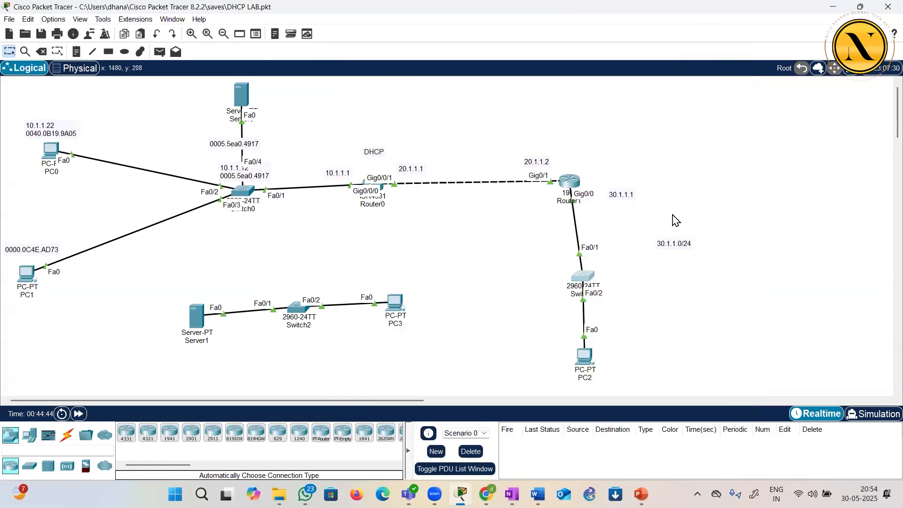
Open Switch1's command line maximized and enter privileged EXEC mode with the en command
{"action": "left_click", "coordinate": [587, 281]}
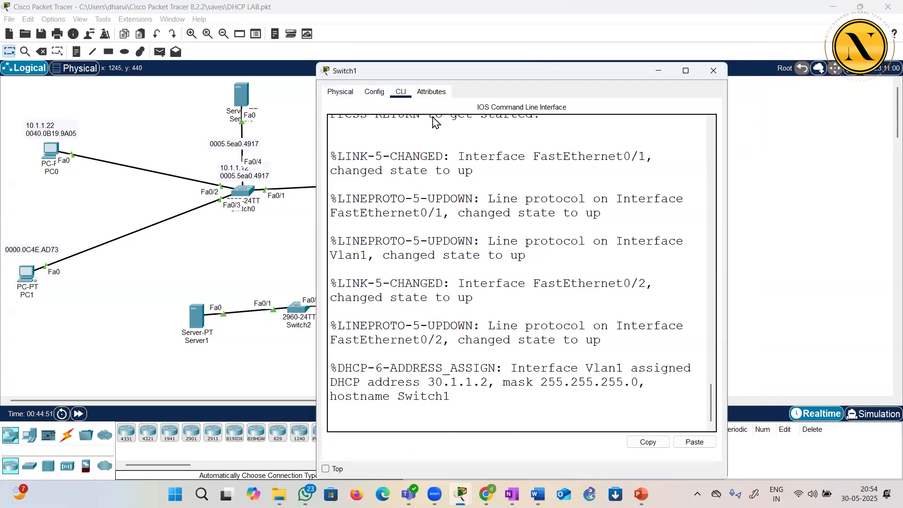
{"action": "double_click", "coordinate": [432, 71]}
{"action": "key", "text": "Return"}
{"action": "key", "text": "Return"}
{"action": "key", "text": "Return"}
{"action": "key", "text": "Return"}
{"action": "key", "text": "Return"}
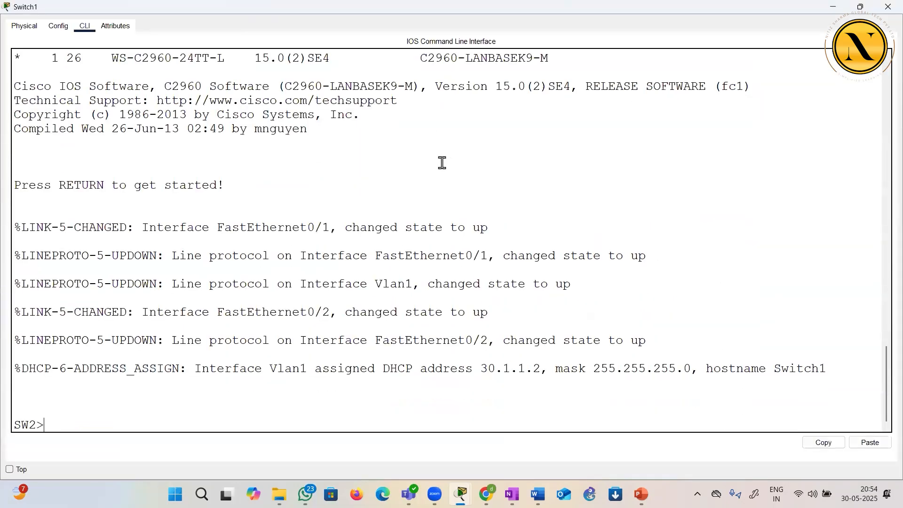
{"action": "type", "text": "en"}
{"action": "key", "text": "Return"}
{"action": "key", "text": "Return"}
{"action": "key", "text": "Return"}
{"action": "key", "text": "Return"}
{"action": "key", "text": "Return"}
{"action": "key", "text": "Return"}
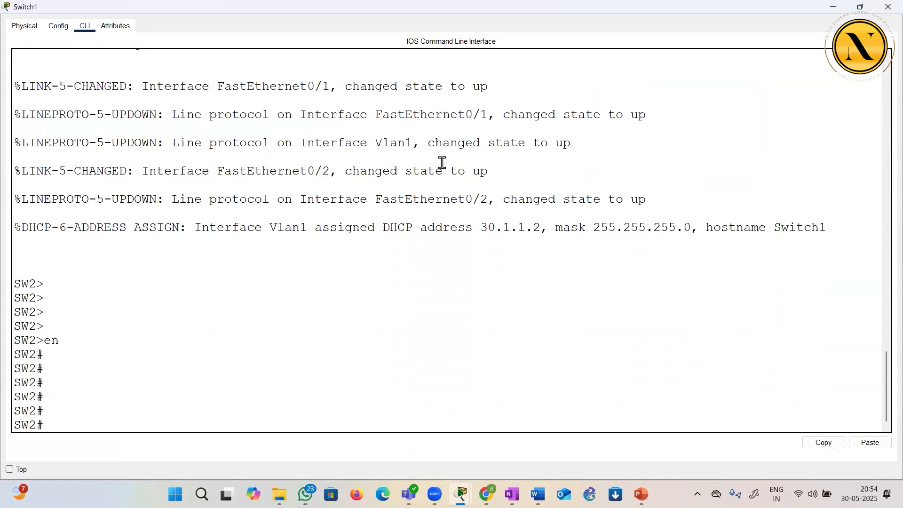
Display the VLAN 1 interface details on Switch1 with sh interfaces vlan 1
{"action": "type", "text": "sh int"}
{"action": "key", "text": "Tab"}
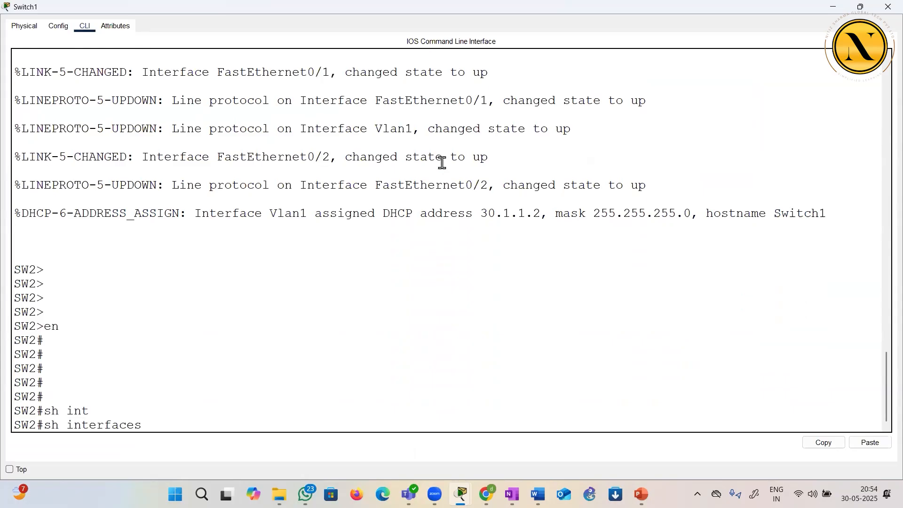
{"action": "type", "text": "v"}
{"action": "key", "text": "Tab"}
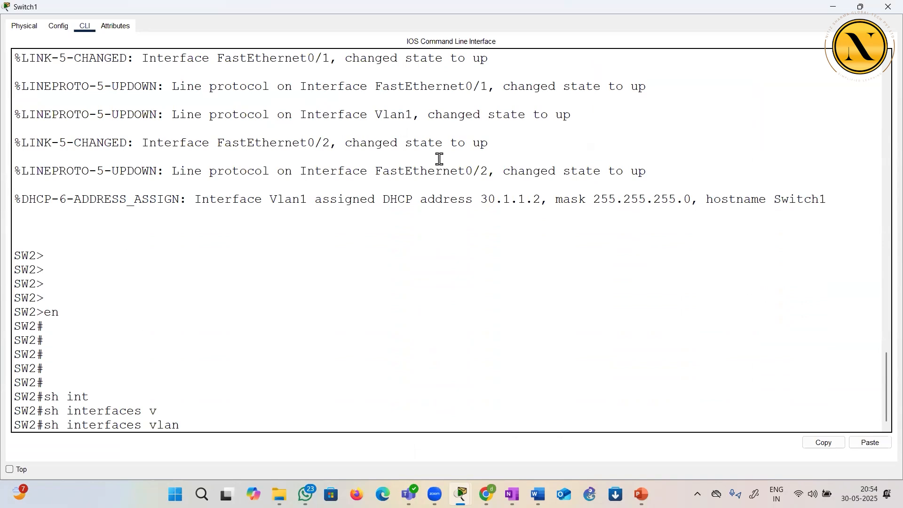
{"action": "type", "text": "1"}
{"action": "key", "text": "Return"}
{"action": "key", "text": "Return"}
{"action": "key", "text": "Return"}
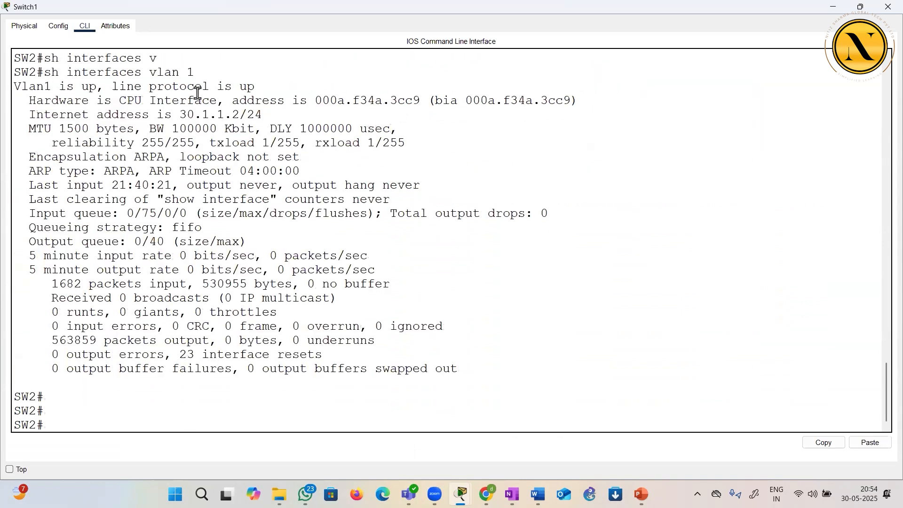
Review the VLAN 1 line status and assigned IP address, and close Switch1's window
{"action": "left_click_drag", "start_coordinate": [46, 75], "coordinate": [203, 73]}
{"action": "left_click_drag", "start_coordinate": [83, 87], "coordinate": [260, 88]}
{"action": "left_click_drag", "start_coordinate": [180, 115], "coordinate": [241, 113]}
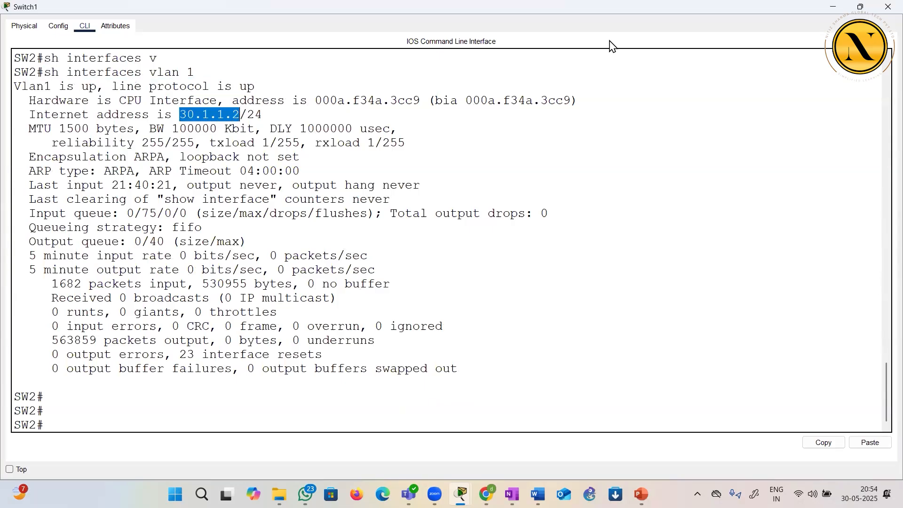
{"action": "left_click", "coordinate": [884, 8]}
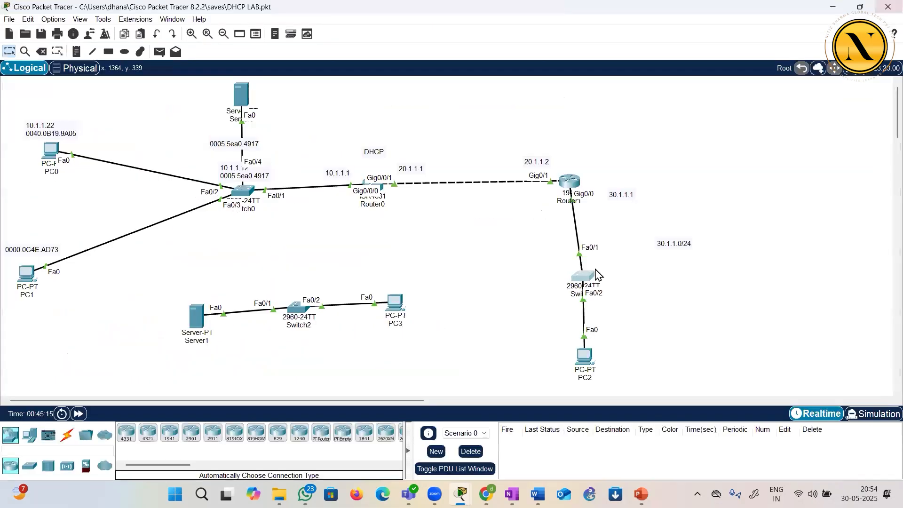
Run traceroute 10.1.1.22 from Switch1's command line to trace the route to PC0
{"action": "left_click", "coordinate": [589, 277]}
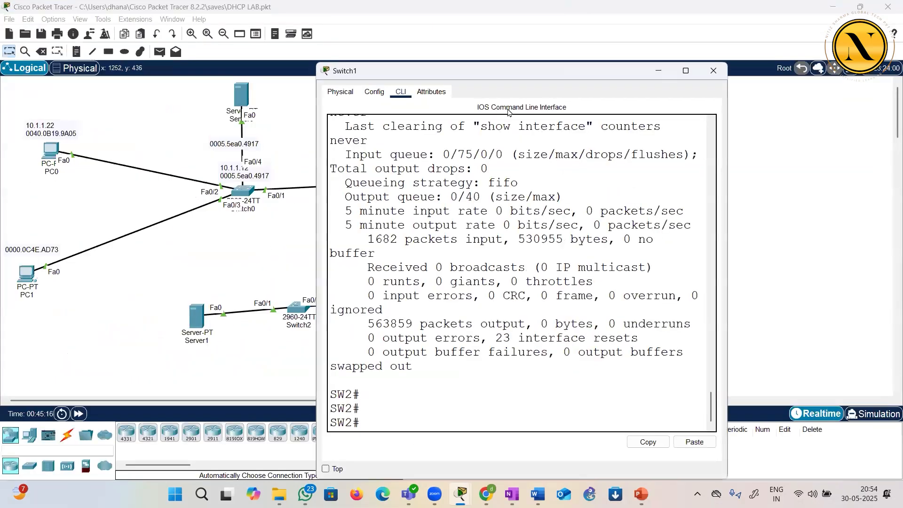
{"action": "double_click", "coordinate": [504, 71]}
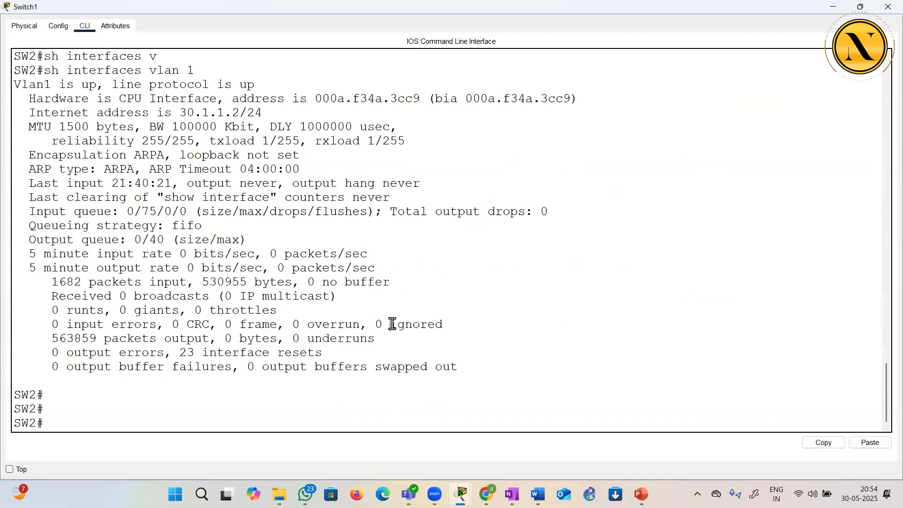
{"action": "type", "text": "tra"}
{"action": "key", "text": "Tab"}
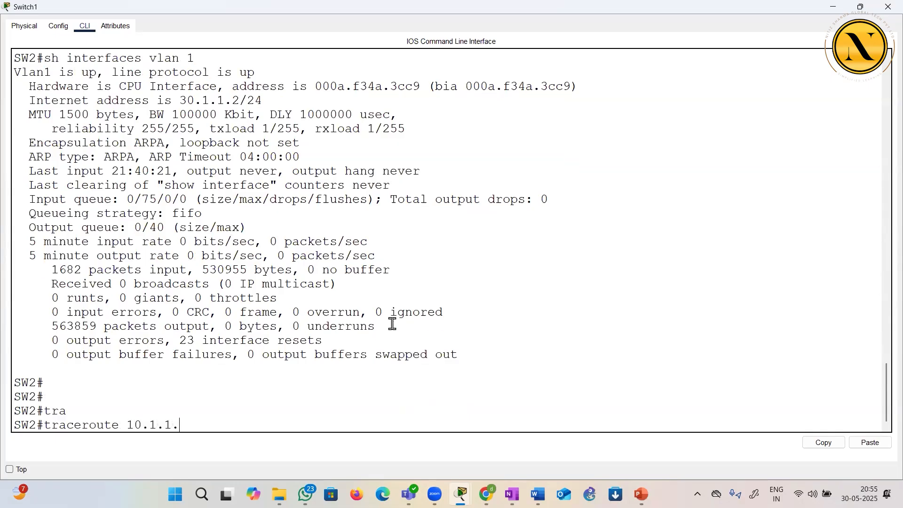
{"action": "type", "text": "10.1.1.22"}
{"action": "key", "text": "Return"}
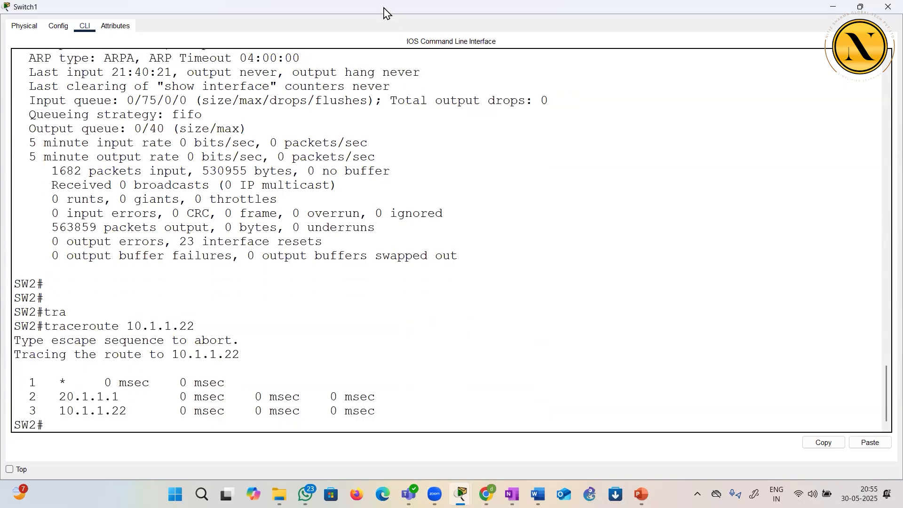
Review the hops listed in Switch1's traceroute output, and close the switch's window
{"action": "left_click_drag", "start_coordinate": [383, 11], "coordinate": [607, 15]}
{"action": "left_click_drag", "start_coordinate": [60, 393], "coordinate": [119, 395]}
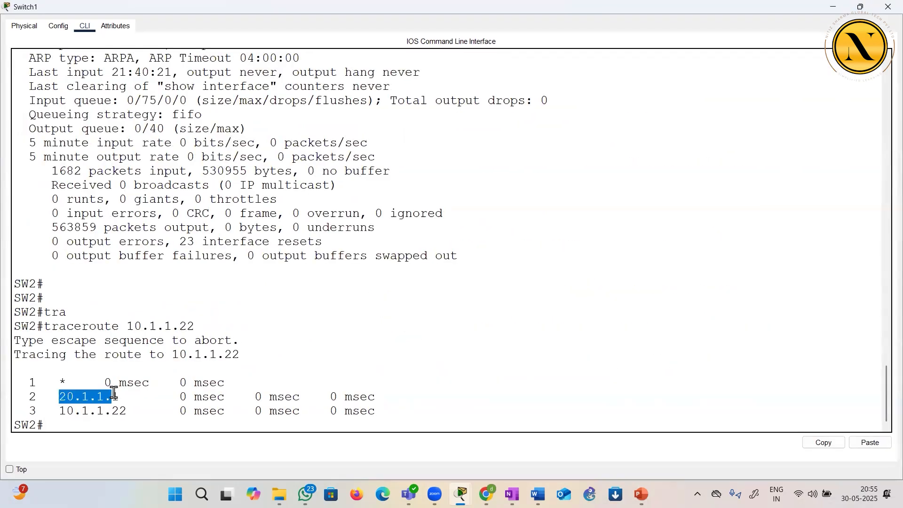
{"action": "left_click", "coordinate": [218, 356]}
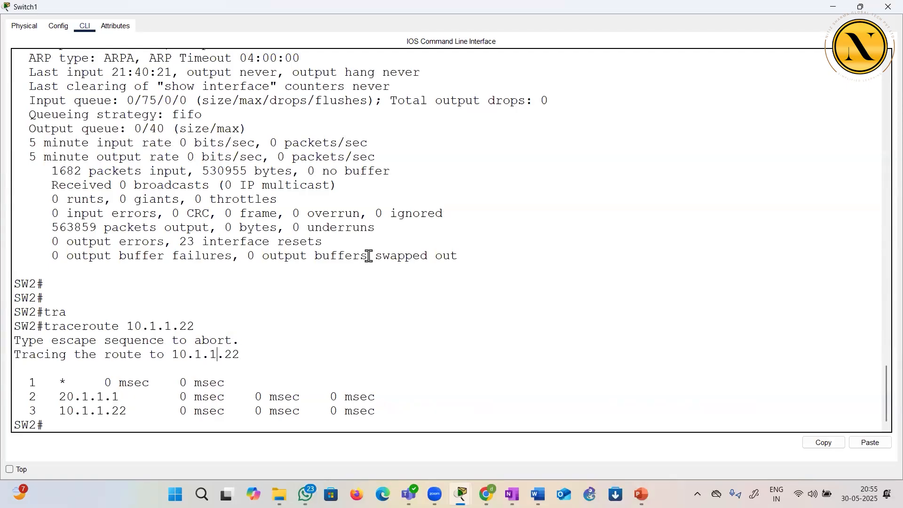
{"action": "left_click", "coordinate": [883, 10]}
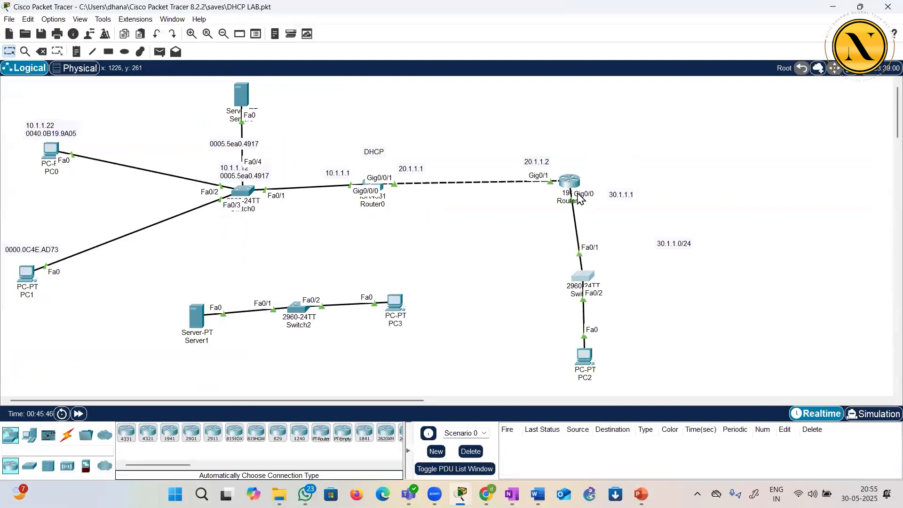
Reopen Switch1's command line and repeat the last traceroute to 10.1.1.22
{"action": "left_click", "coordinate": [586, 283]}
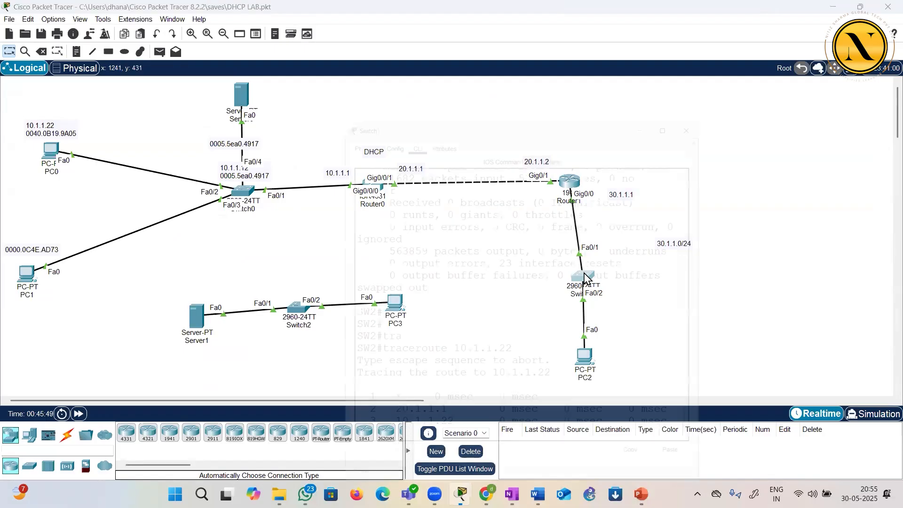
{"action": "left_click_drag", "start_coordinate": [374, 380], "coordinate": [401, 378]}
{"action": "key", "text": "Return"}
{"action": "key", "text": "Return"}
{"action": "key", "text": "Up"}
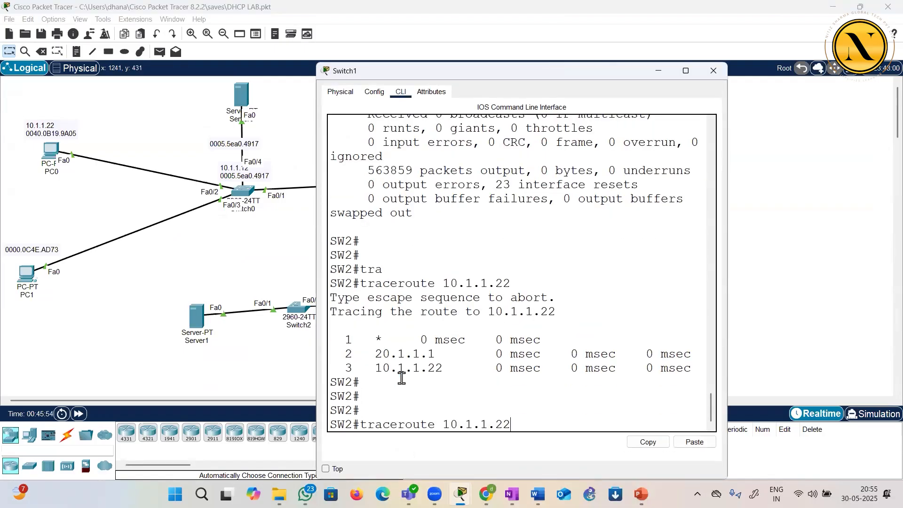
{"action": "key", "text": "Return"}
Compare the first and second hop addresses of the repeated trace with the topology labels, and close Switch1's window
{"action": "left_click_drag", "start_coordinate": [382, 381], "coordinate": [431, 382]}
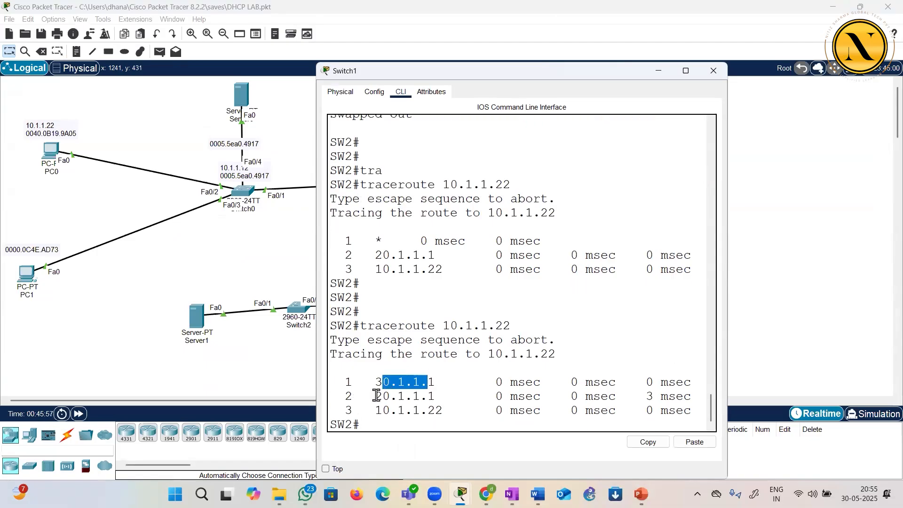
{"action": "left_click_drag", "start_coordinate": [375, 396], "coordinate": [437, 393]}
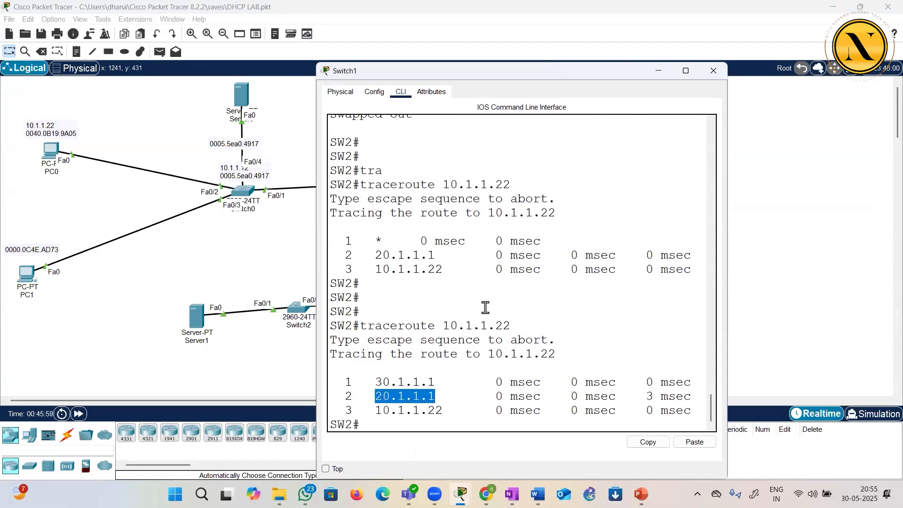
{"action": "left_click_drag", "start_coordinate": [495, 75], "coordinate": [454, 306]}
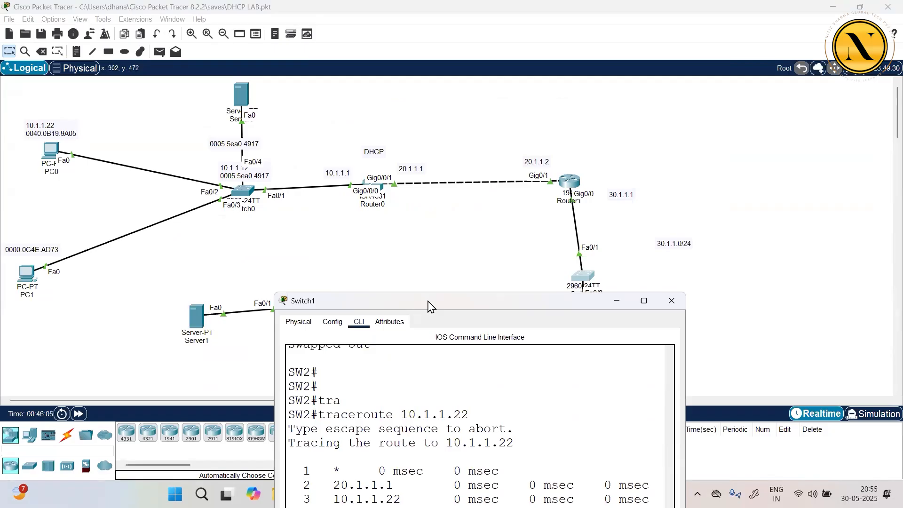
{"action": "left_click_drag", "start_coordinate": [429, 307], "coordinate": [477, 227]}
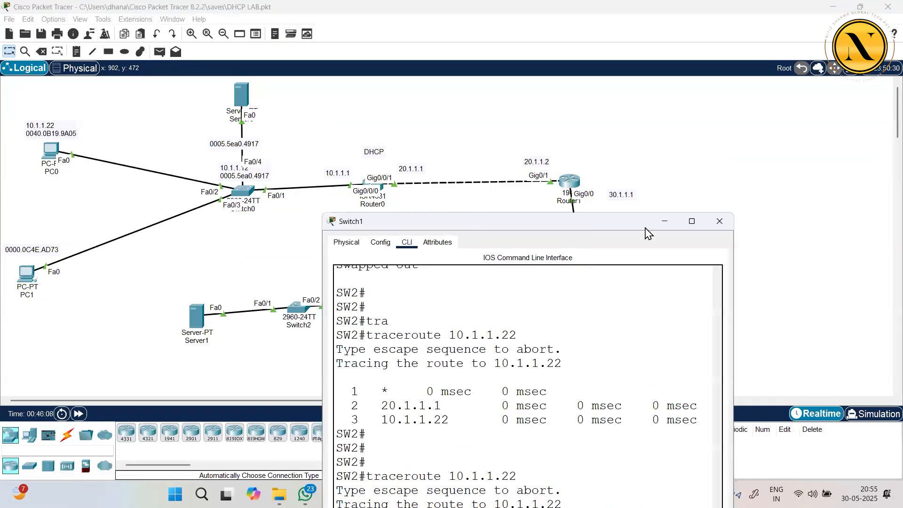
{"action": "left_click", "coordinate": [720, 221]}
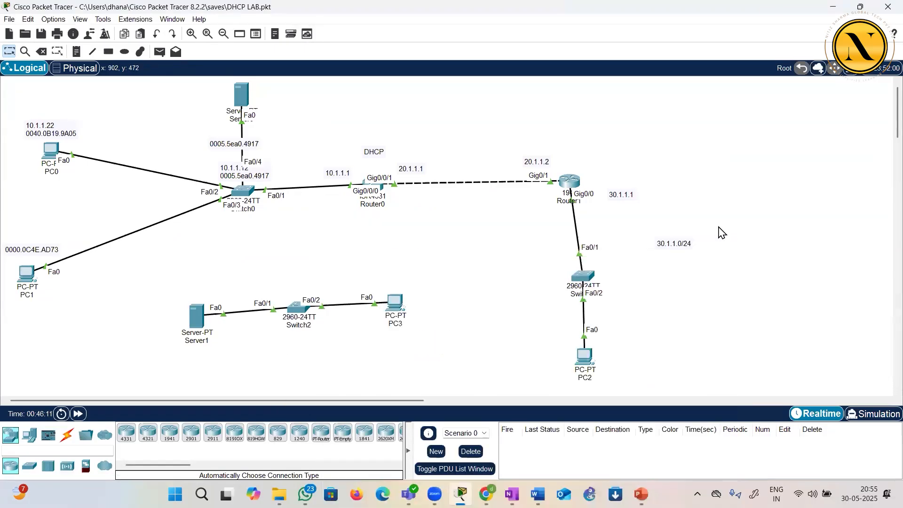
Switch to OneNote, add a page, and sketch a PC, a switch and router R1 connected in a line with the black pen
{"action": "mouse_move", "coordinate": [511, 494]}
{"action": "left_click", "coordinate": [512, 435]}
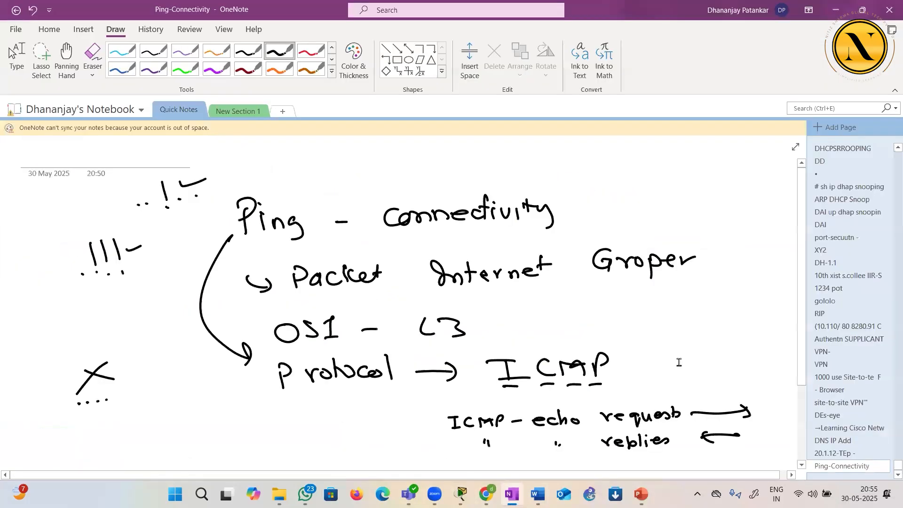
{"action": "left_click", "coordinate": [882, 130]}
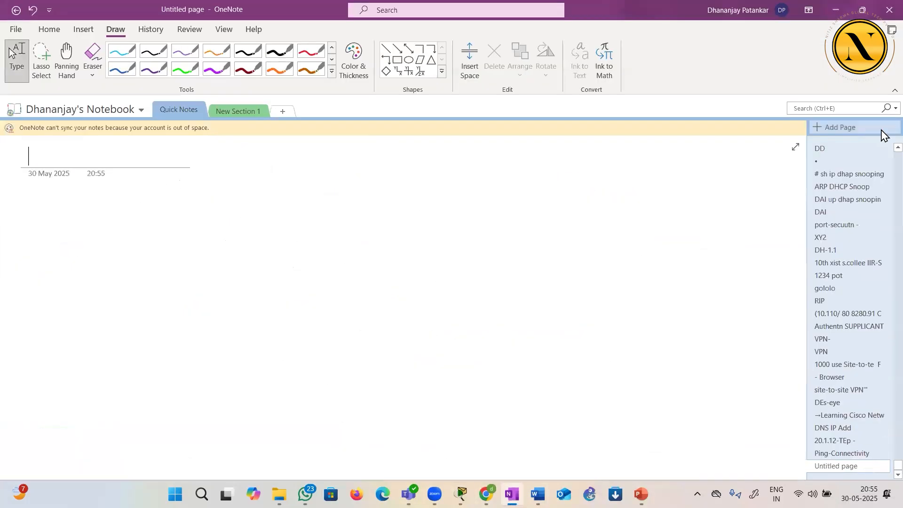
{"action": "left_click", "coordinate": [280, 50]}
{"action": "mouse_move", "coordinate": [108, 254]}
{"action": "left_mouse_down"}
{"action": "mouse_move", "coordinate": [109, 282]}
{"action": "mouse_move", "coordinate": [140, 287]}
{"action": "mouse_move", "coordinate": [188, 269]}
{"action": "mouse_move", "coordinate": [183, 283]}
{"action": "left_mouse_up"}
{"action": "mouse_move", "coordinate": [173, 264]}
{"action": "left_mouse_down"}
{"action": "mouse_move", "coordinate": [202, 267]}
{"action": "mouse_move", "coordinate": [190, 290]}
{"action": "mouse_move", "coordinate": [302, 271]}
{"action": "mouse_move", "coordinate": [314, 252]}
{"action": "mouse_move", "coordinate": [320, 277]}
{"action": "left_mouse_up"}
Sketch an upper path from R1 through four routers to a switch and PC, plus a direct link from R1 to the last router
{"action": "mouse_move", "coordinate": [325, 269]}
{"action": "left_mouse_down"}
{"action": "mouse_move", "coordinate": [326, 277]}
{"action": "mouse_move", "coordinate": [399, 195]}
{"action": "left_mouse_up"}
{"action": "mouse_move", "coordinate": [407, 179]}
{"action": "left_mouse_down"}
{"action": "mouse_move", "coordinate": [393, 193]}
{"action": "mouse_move", "coordinate": [482, 153]}
{"action": "mouse_move", "coordinate": [505, 173]}
{"action": "mouse_move", "coordinate": [579, 193]}
{"action": "mouse_move", "coordinate": [643, 248]}
{"action": "left_mouse_up"}
{"action": "left_click", "coordinate": [597, 218]}
{"action": "mouse_move", "coordinate": [655, 240]}
{"action": "left_mouse_down"}
{"action": "mouse_move", "coordinate": [644, 247]}
{"action": "mouse_move", "coordinate": [703, 259]}
{"action": "left_mouse_up"}
{"action": "left_click_drag", "start_coordinate": [695, 254], "coordinate": [698, 270]}
{"action": "mouse_move", "coordinate": [695, 254]}
{"action": "left_mouse_down"}
{"action": "mouse_move", "coordinate": [737, 260]}
{"action": "mouse_move", "coordinate": [719, 273]}
{"action": "left_mouse_up"}
{"action": "left_click_drag", "start_coordinate": [737, 265], "coordinate": [769, 266]}
{"action": "mouse_move", "coordinate": [768, 251]}
{"action": "left_mouse_down"}
{"action": "mouse_move", "coordinate": [776, 249]}
{"action": "mouse_move", "coordinate": [763, 284]}
{"action": "mouse_move", "coordinate": [782, 274]}
{"action": "left_mouse_up"}
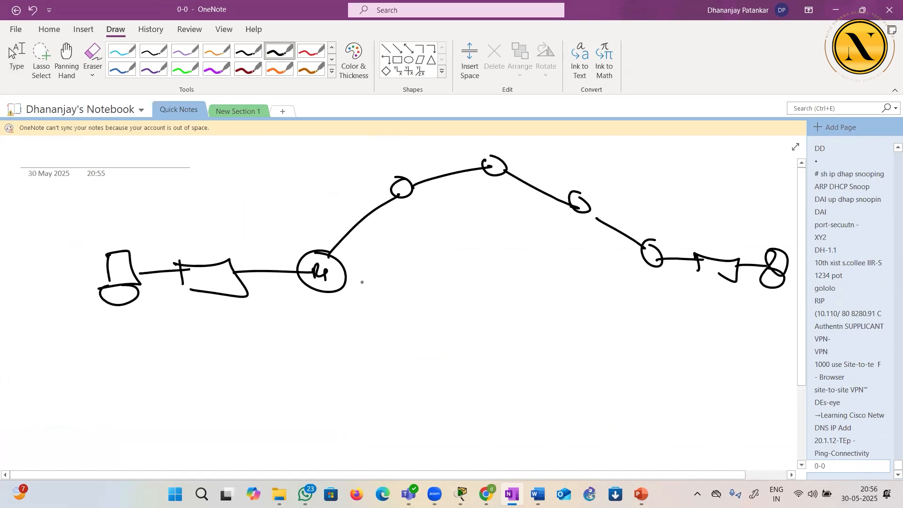
{"action": "mouse_move", "coordinate": [351, 283]}
{"action": "left_mouse_down"}
{"action": "mouse_move", "coordinate": [561, 274]}
{"action": "mouse_move", "coordinate": [646, 260]}
{"action": "left_mouse_up"}
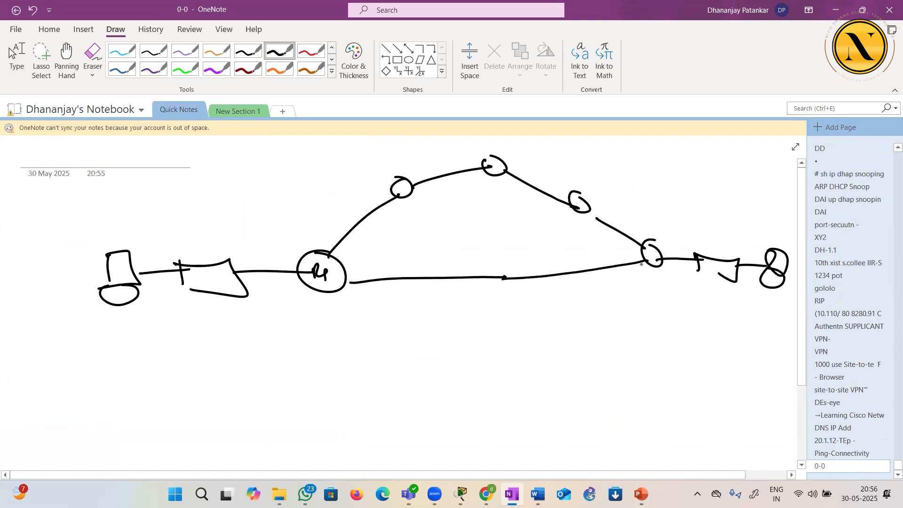
Handwrite RIP below the sketched topology
{"action": "mouse_move", "coordinate": [561, 356]}
{"action": "left_mouse_down"}
{"action": "mouse_move", "coordinate": [564, 379]}
{"action": "mouse_move", "coordinate": [579, 374]}
{"action": "left_mouse_up"}
{"action": "mouse_move", "coordinate": [591, 359]}
{"action": "left_mouse_down"}
{"action": "mouse_move", "coordinate": [599, 376]}
{"action": "mouse_move", "coordinate": [612, 379]}
{"action": "left_mouse_up"}
{"action": "left_click_drag", "start_coordinate": [609, 355], "coordinate": [625, 365]}
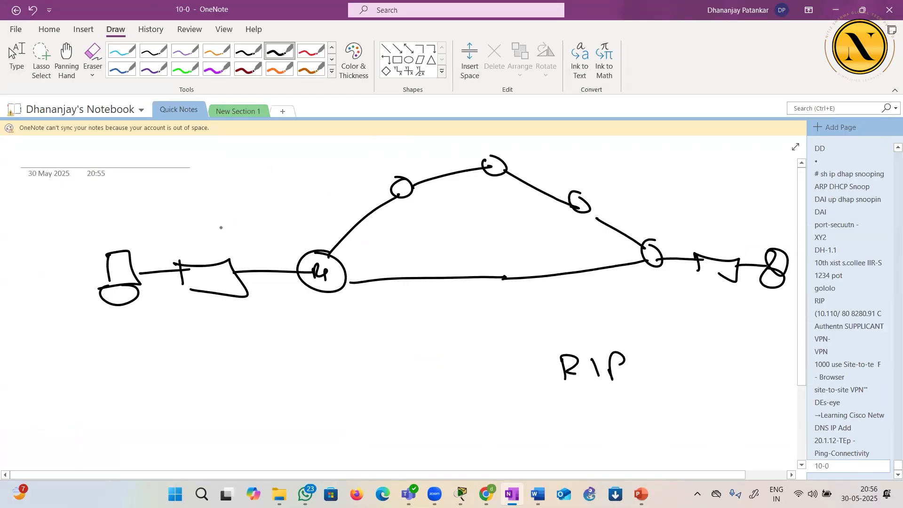
Label R1's LAN as network 10 and the upper path's links as 20, 30, 40 and 50
{"action": "left_click_drag", "start_coordinate": [181, 221], "coordinate": [181, 230]}
{"action": "left_click_drag", "start_coordinate": [191, 222], "coordinate": [196, 229]}
{"action": "left_click_drag", "start_coordinate": [333, 217], "coordinate": [355, 213]}
{"action": "left_click", "coordinate": [361, 211]}
{"action": "left_click_drag", "start_coordinate": [427, 163], "coordinate": [432, 173]}
{"action": "left_click_drag", "start_coordinate": [536, 174], "coordinate": [544, 174]}
{"action": "left_click_drag", "start_coordinate": [616, 215], "coordinate": [624, 221]}
{"action": "left_click", "coordinate": [628, 217]}
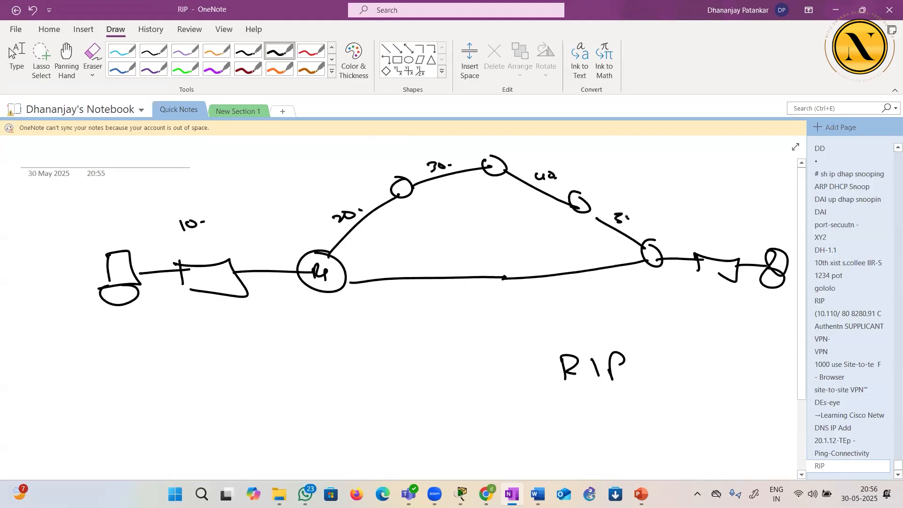
Label the far LAN as network 60, its end device 60.1.1.3 and the last router's LAN interface 60.1.1.1
{"action": "mouse_move", "coordinate": [728, 224]}
{"action": "left_mouse_down"}
{"action": "mouse_move", "coordinate": [712, 239]}
{"action": "mouse_move", "coordinate": [727, 234]}
{"action": "left_mouse_up"}
{"action": "left_click", "coordinate": [742, 236]}
{"action": "left_click_drag", "start_coordinate": [767, 281], "coordinate": [769, 314]}
{"action": "left_click", "coordinate": [744, 332]}
{"action": "mouse_move", "coordinate": [749, 322]}
{"action": "left_mouse_down"}
{"action": "mouse_move", "coordinate": [752, 337]}
{"action": "mouse_move", "coordinate": [768, 338]}
{"action": "left_mouse_up"}
{"action": "left_click", "coordinate": [760, 340]}
{"action": "left_click_drag", "start_coordinate": [665, 261], "coordinate": [676, 231]}
{"action": "left_click_drag", "start_coordinate": [685, 204], "coordinate": [679, 218]}
{"action": "left_click_drag", "start_coordinate": [688, 210], "coordinate": [717, 207]}
{"action": "left_click", "coordinate": [696, 208]}
Label the direct link between R1 and the last router as network 70 and tick both its ends
{"action": "left_click_drag", "start_coordinate": [436, 289], "coordinate": [450, 302]}
{"action": "left_click_drag", "start_coordinate": [459, 293], "coordinate": [457, 294]}
{"action": "left_click", "coordinate": [473, 295]}
{"action": "left_click_drag", "start_coordinate": [359, 292], "coordinate": [347, 303]}
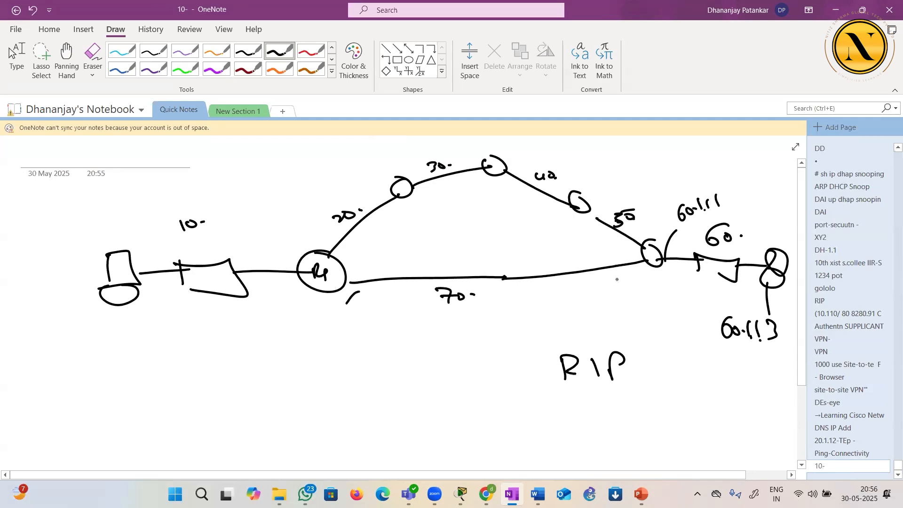
{"action": "left_click_drag", "start_coordinate": [629, 266], "coordinate": [636, 273]}
Write PC-2 beside the PC on network 10 and beside the end device on network 60
{"action": "left_click_drag", "start_coordinate": [55, 238], "coordinate": [59, 254]}
{"action": "mouse_move", "coordinate": [77, 236]}
{"action": "left_mouse_down"}
{"action": "mouse_move", "coordinate": [70, 249]}
{"action": "mouse_move", "coordinate": [100, 236]}
{"action": "left_mouse_up"}
{"action": "left_click", "coordinate": [80, 239]}
{"action": "left_click_drag", "start_coordinate": [763, 247], "coordinate": [766, 242]}
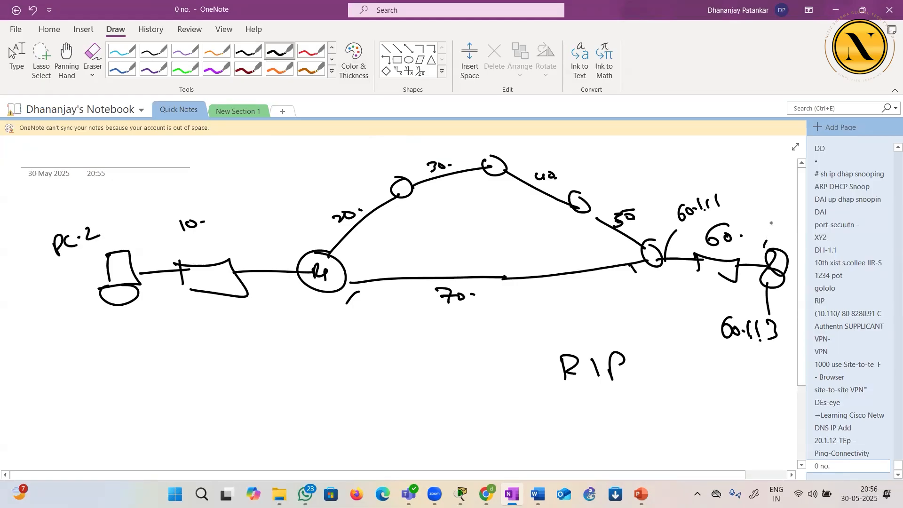
{"action": "mouse_move", "coordinate": [783, 286]}
{"action": "left_mouse_down"}
{"action": "mouse_move", "coordinate": [778, 376]}
{"action": "mouse_move", "coordinate": [736, 396]}
{"action": "left_mouse_up"}
{"action": "left_click_drag", "start_coordinate": [742, 374], "coordinate": [762, 396]}
{"action": "left_click_drag", "start_coordinate": [769, 387], "coordinate": [778, 386]}
{"action": "left_click_drag", "start_coordinate": [779, 383], "coordinate": [792, 392]}
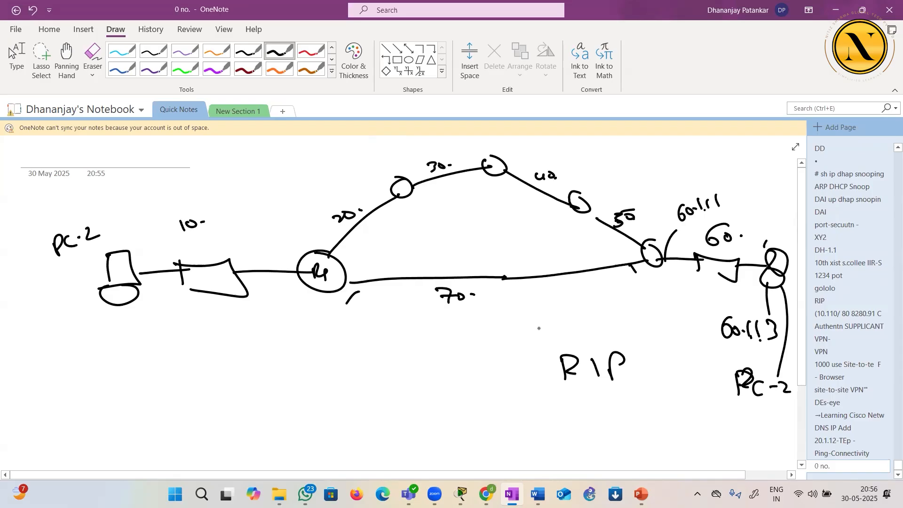
Set the pen to red, trace the direct path between R1 and the circled last router, and write 0 beside that router
{"action": "left_click", "coordinate": [354, 61]}
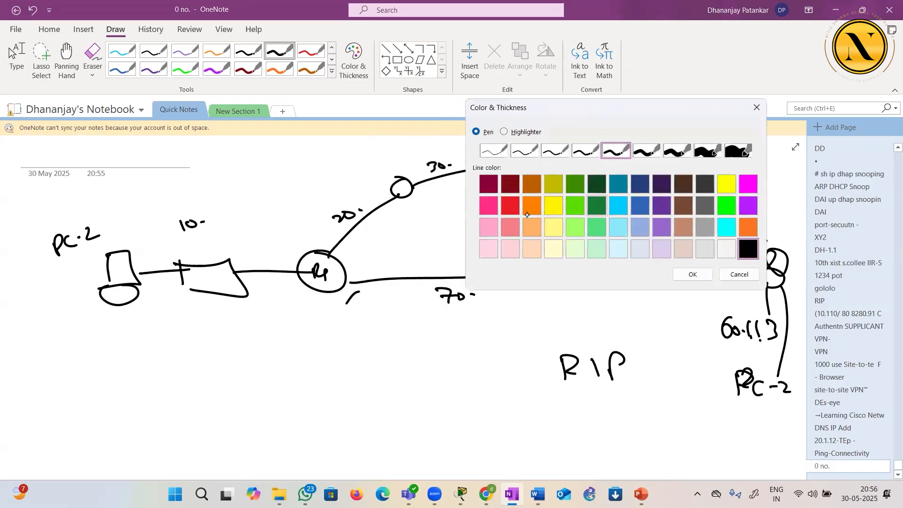
{"action": "left_click", "coordinate": [510, 205]}
{"action": "left_click", "coordinate": [692, 275]}
{"action": "mouse_move", "coordinate": [345, 294]}
{"action": "left_mouse_down"}
{"action": "mouse_move", "coordinate": [644, 272]}
{"action": "mouse_move", "coordinate": [636, 280]}
{"action": "left_mouse_up"}
{"action": "mouse_move", "coordinate": [671, 252]}
{"action": "left_mouse_down"}
{"action": "mouse_move", "coordinate": [653, 258]}
{"action": "mouse_move", "coordinate": [675, 268]}
{"action": "mouse_move", "coordinate": [564, 323]}
{"action": "mouse_move", "coordinate": [364, 298]}
{"action": "mouse_move", "coordinate": [731, 258]}
{"action": "left_mouse_up"}
{"action": "left_click_drag", "start_coordinate": [676, 282], "coordinate": [675, 284]}
{"action": "left_click_drag", "start_coordinate": [289, 266], "coordinate": [290, 280]}
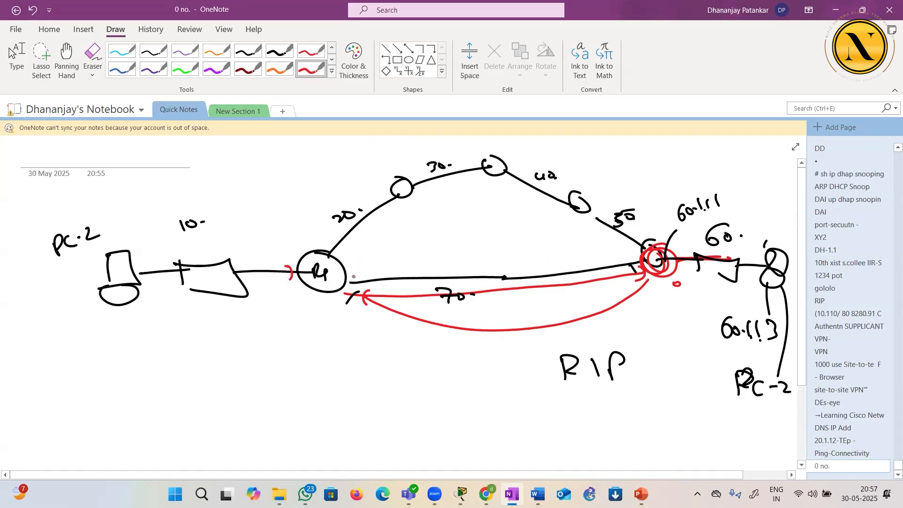
Write 1 HOP at R1's direct link and number the hops along the upper path 1, 2, 3 and 4 back to R1
{"action": "mouse_move", "coordinate": [338, 306]}
{"action": "left_mouse_down"}
{"action": "mouse_move", "coordinate": [339, 316]}
{"action": "mouse_move", "coordinate": [382, 311]}
{"action": "left_mouse_up"}
{"action": "mouse_move", "coordinate": [662, 249]}
{"action": "left_mouse_down"}
{"action": "mouse_move", "coordinate": [655, 254]}
{"action": "mouse_move", "coordinate": [636, 232]}
{"action": "mouse_move", "coordinate": [596, 212]}
{"action": "mouse_move", "coordinate": [596, 184]}
{"action": "mouse_move", "coordinate": [701, 239]}
{"action": "left_mouse_up"}
{"action": "mouse_move", "coordinate": [504, 146]}
{"action": "left_mouse_down"}
{"action": "mouse_move", "coordinate": [595, 175]}
{"action": "mouse_move", "coordinate": [725, 259]}
{"action": "left_mouse_up"}
{"action": "mouse_move", "coordinate": [402, 161]}
{"action": "left_mouse_down"}
{"action": "mouse_move", "coordinate": [409, 166]}
{"action": "mouse_move", "coordinate": [390, 197]}
{"action": "mouse_move", "coordinate": [347, 234]}
{"action": "left_mouse_up"}
{"action": "left_click_drag", "start_coordinate": [317, 261], "coordinate": [325, 282]}
{"action": "left_click_drag", "start_coordinate": [272, 265], "coordinate": [283, 281]}
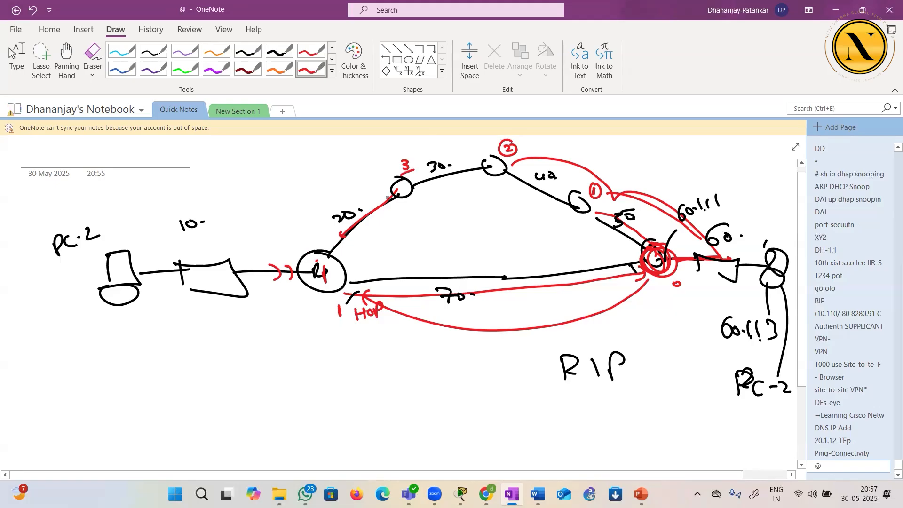
{"action": "mouse_move", "coordinate": [321, 227]}
{"action": "left_mouse_down"}
{"action": "mouse_move", "coordinate": [329, 242]}
{"action": "mouse_move", "coordinate": [325, 224]}
{"action": "left_mouse_up"}
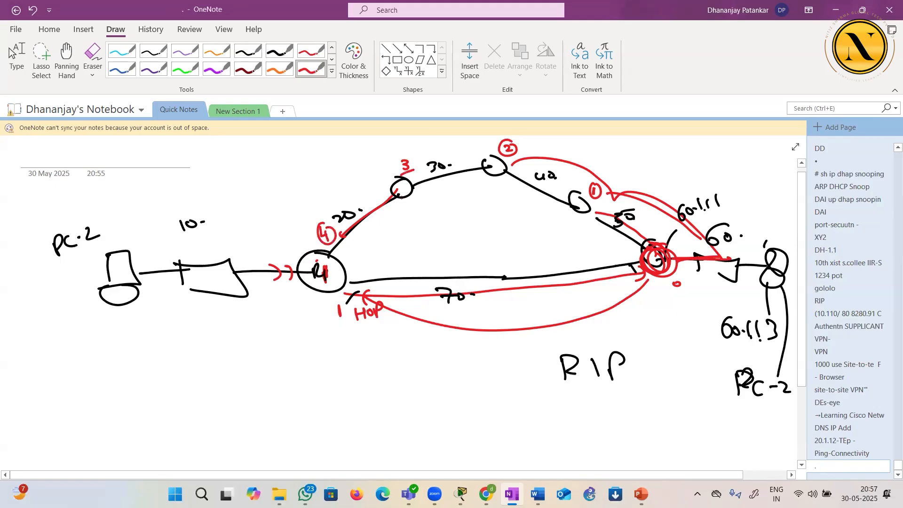
Cross out the upper-path router marked 3 and circle the 1 HOP label below R1
{"action": "mouse_move", "coordinate": [387, 179]}
{"action": "left_mouse_down"}
{"action": "mouse_move", "coordinate": [418, 199]}
{"action": "mouse_move", "coordinate": [400, 212]}
{"action": "left_mouse_up"}
{"action": "left_click_drag", "start_coordinate": [332, 247], "coordinate": [339, 244]}
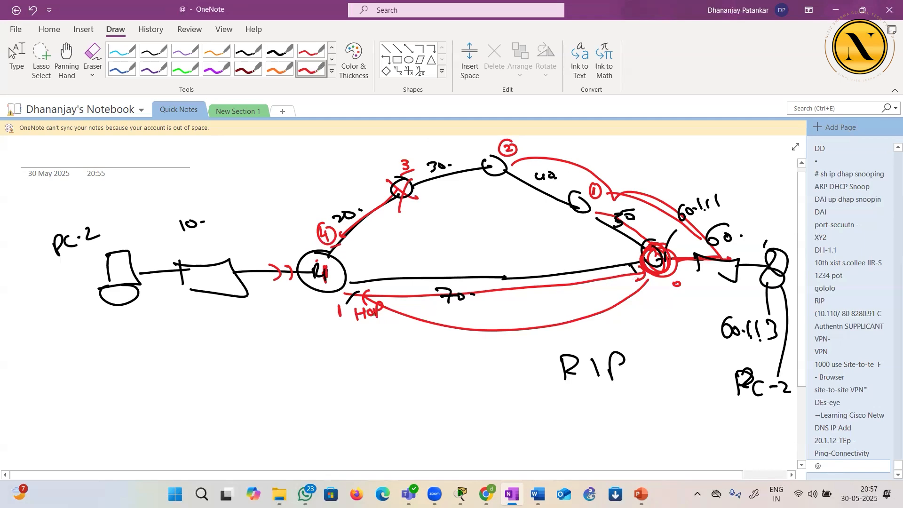
{"action": "mouse_move", "coordinate": [390, 301]}
{"action": "left_mouse_down"}
{"action": "mouse_move", "coordinate": [405, 340]}
{"action": "mouse_move", "coordinate": [397, 300]}
{"action": "left_mouse_up"}
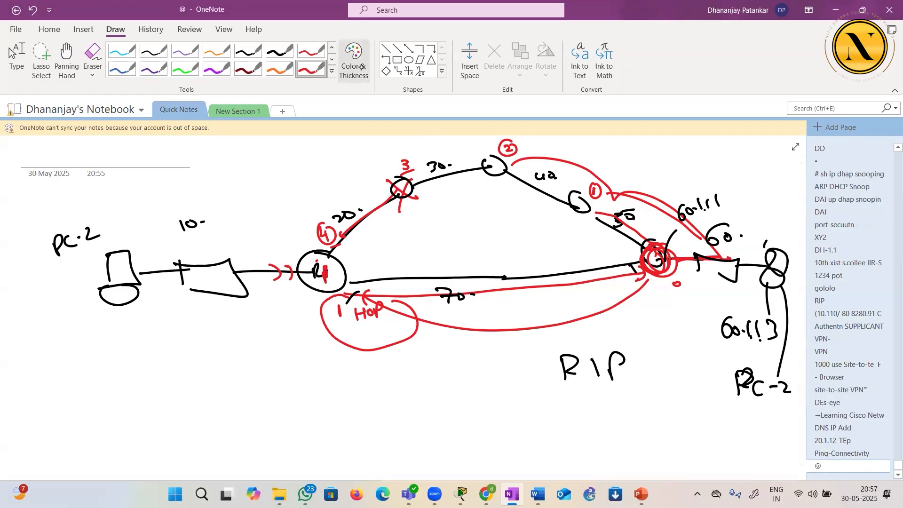
Set the pen to purple, trace the direct link from R1 and cross it out, and trace the upper path to the last router
{"action": "left_click", "coordinate": [354, 66]}
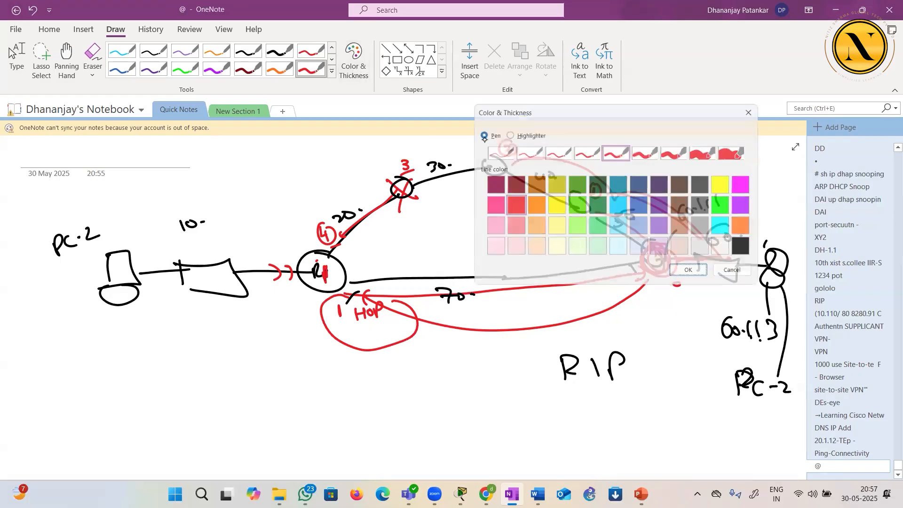
{"action": "left_click", "coordinate": [662, 205]}
{"action": "left_click", "coordinate": [705, 274]}
{"action": "mouse_move", "coordinate": [251, 263]}
{"action": "left_mouse_down"}
{"action": "mouse_move", "coordinate": [261, 281]}
{"action": "mouse_move", "coordinate": [336, 291]}
{"action": "mouse_move", "coordinate": [654, 279]}
{"action": "left_mouse_up"}
{"action": "left_click_drag", "start_coordinate": [458, 271], "coordinate": [514, 315]}
{"action": "left_click_drag", "start_coordinate": [505, 267], "coordinate": [467, 329]}
{"action": "mouse_move", "coordinate": [341, 260]}
{"action": "left_mouse_down"}
{"action": "mouse_move", "coordinate": [395, 203]}
{"action": "mouse_move", "coordinate": [516, 185]}
{"action": "mouse_move", "coordinate": [672, 245]}
{"action": "left_mouse_up"}
Write Dynamic Routing as a heading above the network sketch, with RIP beneath the word Dynamic
{"action": "left_click_drag", "start_coordinate": [231, 159], "coordinate": [237, 177]}
{"action": "mouse_move", "coordinate": [252, 163]}
{"action": "left_mouse_down"}
{"action": "mouse_move", "coordinate": [264, 172]}
{"action": "mouse_move", "coordinate": [256, 187]}
{"action": "mouse_move", "coordinate": [283, 172]}
{"action": "left_mouse_up"}
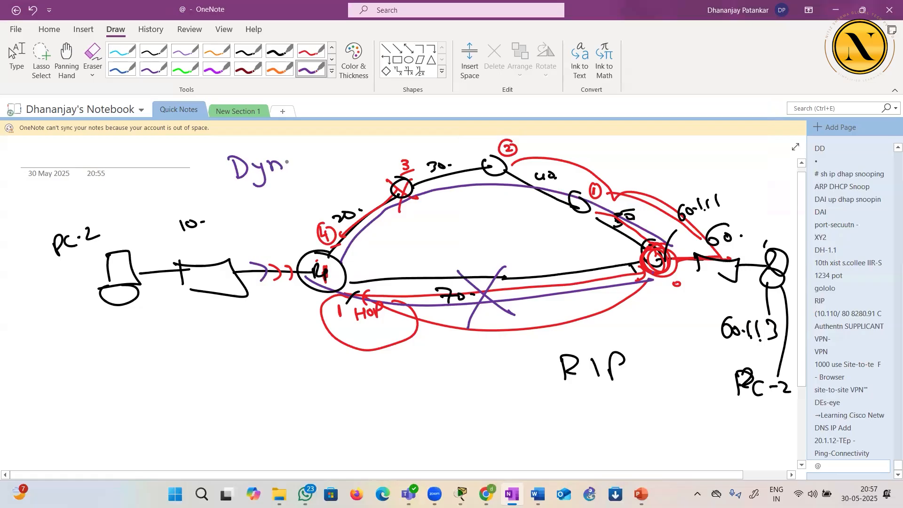
{"action": "mouse_move", "coordinate": [272, 208]}
{"action": "left_mouse_down"}
{"action": "mouse_move", "coordinate": [275, 223]}
{"action": "mouse_move", "coordinate": [285, 221]}
{"action": "left_mouse_up"}
{"action": "mouse_move", "coordinate": [287, 205]}
{"action": "left_mouse_down"}
{"action": "mouse_move", "coordinate": [289, 217]}
{"action": "mouse_move", "coordinate": [298, 215]}
{"action": "left_mouse_up"}
{"action": "left_click_drag", "start_coordinate": [296, 200], "coordinate": [301, 209]}
{"action": "mouse_move", "coordinate": [298, 158]}
{"action": "left_mouse_down"}
{"action": "mouse_move", "coordinate": [301, 169]}
{"action": "mouse_move", "coordinate": [319, 158]}
{"action": "mouse_move", "coordinate": [328, 167]}
{"action": "left_mouse_up"}
{"action": "mouse_move", "coordinate": [331, 155]}
{"action": "left_mouse_down"}
{"action": "mouse_move", "coordinate": [332, 164]}
{"action": "mouse_move", "coordinate": [385, 158]}
{"action": "left_mouse_up"}
{"action": "left_click_drag", "start_coordinate": [394, 149], "coordinate": [409, 153]}
{"action": "mouse_move", "coordinate": [416, 140]}
{"action": "left_mouse_down"}
{"action": "mouse_move", "coordinate": [415, 155]}
{"action": "mouse_move", "coordinate": [427, 146]}
{"action": "left_mouse_up"}
{"action": "mouse_move", "coordinate": [423, 147]}
{"action": "left_mouse_down"}
{"action": "mouse_move", "coordinate": [429, 157]}
{"action": "mouse_move", "coordinate": [444, 155]}
{"action": "left_mouse_up"}
Complete the heading with the word Protocol and underline both Dynamic and RIP
{"action": "mouse_move", "coordinate": [561, 146]}
{"action": "left_mouse_down"}
{"action": "mouse_move", "coordinate": [562, 162]}
{"action": "mouse_move", "coordinate": [574, 155]}
{"action": "left_mouse_up"}
{"action": "left_click_drag", "start_coordinate": [578, 152], "coordinate": [602, 159]}
{"action": "left_click_drag", "start_coordinate": [598, 151], "coordinate": [639, 159]}
{"action": "left_click_drag", "start_coordinate": [648, 141], "coordinate": [649, 159]}
{"action": "left_click_drag", "start_coordinate": [259, 187], "coordinate": [335, 174]}
{"action": "left_click_drag", "start_coordinate": [275, 228], "coordinate": [305, 221]}
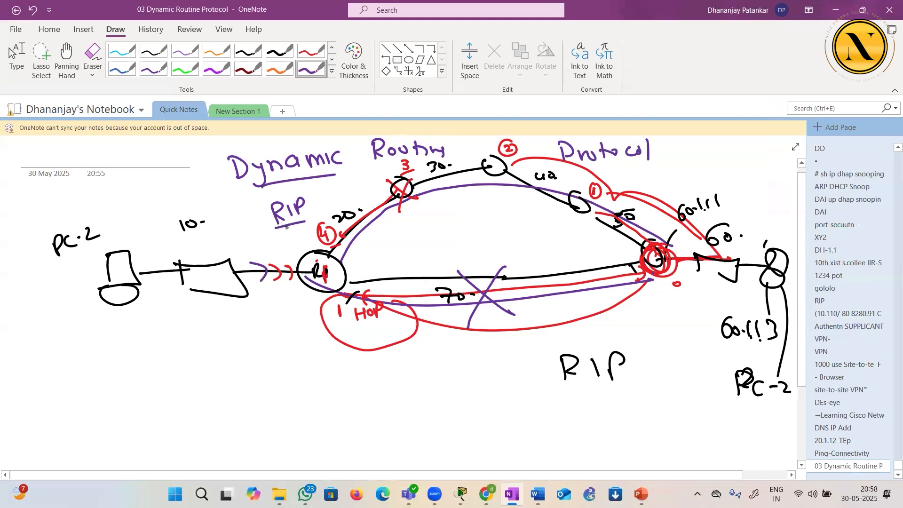
Write EIGRP below the sketch, under the RIP entry, and cross it out
{"action": "mouse_move", "coordinate": [231, 342]}
{"action": "left_mouse_down"}
{"action": "mouse_move", "coordinate": [230, 363]}
{"action": "mouse_move", "coordinate": [246, 342]}
{"action": "left_mouse_up"}
{"action": "left_click_drag", "start_coordinate": [231, 352], "coordinate": [242, 353]}
{"action": "left_click_drag", "start_coordinate": [231, 363], "coordinate": [252, 363]}
{"action": "mouse_move", "coordinate": [276, 344]}
{"action": "left_mouse_down"}
{"action": "mouse_move", "coordinate": [266, 343]}
{"action": "mouse_move", "coordinate": [283, 363]}
{"action": "left_mouse_up"}
{"action": "mouse_move", "coordinate": [283, 343]}
{"action": "left_mouse_down"}
{"action": "mouse_move", "coordinate": [299, 362]}
{"action": "mouse_move", "coordinate": [309, 351]}
{"action": "left_mouse_up"}
{"action": "left_click_drag", "start_coordinate": [236, 329], "coordinate": [298, 381]}
{"action": "left_click_drag", "start_coordinate": [292, 317], "coordinate": [232, 397]}
Draw arrows pointing to the RIP entry under the heading and to the crossed-out EIGRP
{"action": "mouse_move", "coordinate": [243, 215]}
{"action": "left_mouse_down"}
{"action": "mouse_move", "coordinate": [266, 225]}
{"action": "mouse_move", "coordinate": [246, 221]}
{"action": "left_mouse_up"}
{"action": "left_click_drag", "start_coordinate": [246, 221], "coordinate": [263, 218]}
{"action": "left_click_drag", "start_coordinate": [251, 222], "coordinate": [247, 235]}
{"action": "mouse_move", "coordinate": [174, 361]}
{"action": "left_mouse_down"}
{"action": "mouse_move", "coordinate": [214, 358]}
{"action": "mouse_move", "coordinate": [204, 366]}
{"action": "left_mouse_up"}
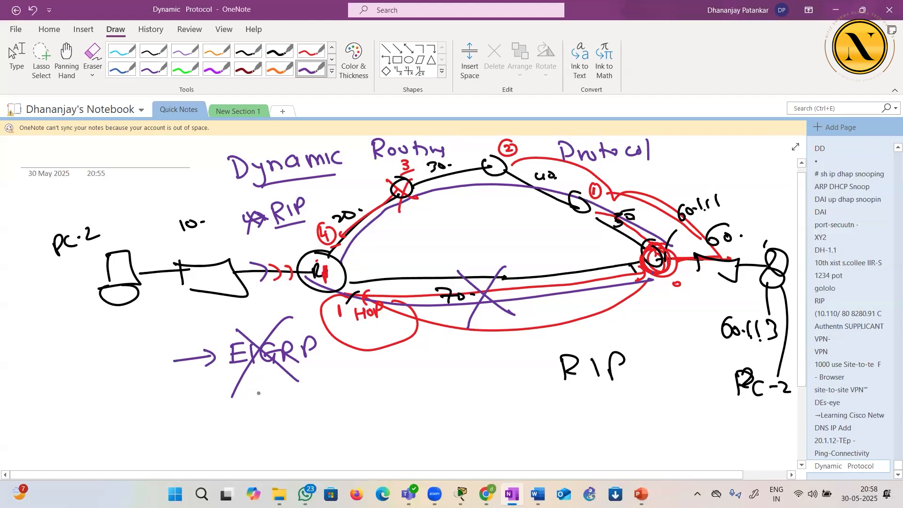
Write OSPF with a tick mark under EIGRP and draw an arrow pointing to it
{"action": "mouse_move", "coordinate": [269, 415]}
{"action": "left_mouse_down"}
{"action": "mouse_move", "coordinate": [253, 434]}
{"action": "mouse_move", "coordinate": [269, 416]}
{"action": "mouse_move", "coordinate": [295, 438]}
{"action": "mouse_move", "coordinate": [332, 442]}
{"action": "left_mouse_up"}
{"action": "left_click_drag", "start_coordinate": [330, 416], "coordinate": [331, 429]}
{"action": "mouse_move", "coordinate": [349, 416]}
{"action": "left_mouse_down"}
{"action": "mouse_move", "coordinate": [348, 442]}
{"action": "mouse_move", "coordinate": [359, 414]}
{"action": "left_mouse_up"}
{"action": "left_click_drag", "start_coordinate": [344, 429], "coordinate": [440, 412]}
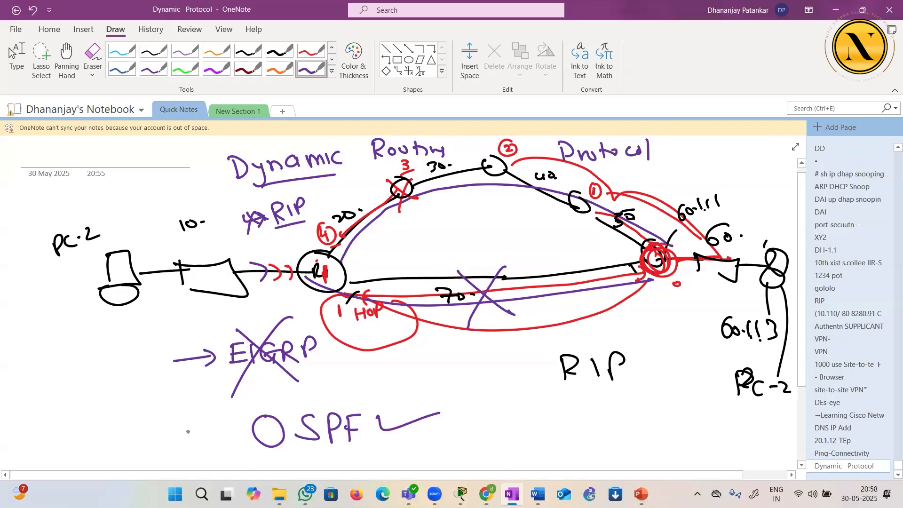
{"action": "left_click_drag", "start_coordinate": [170, 438], "coordinate": [230, 426]}
{"action": "left_click_drag", "start_coordinate": [216, 420], "coordinate": [220, 435]}
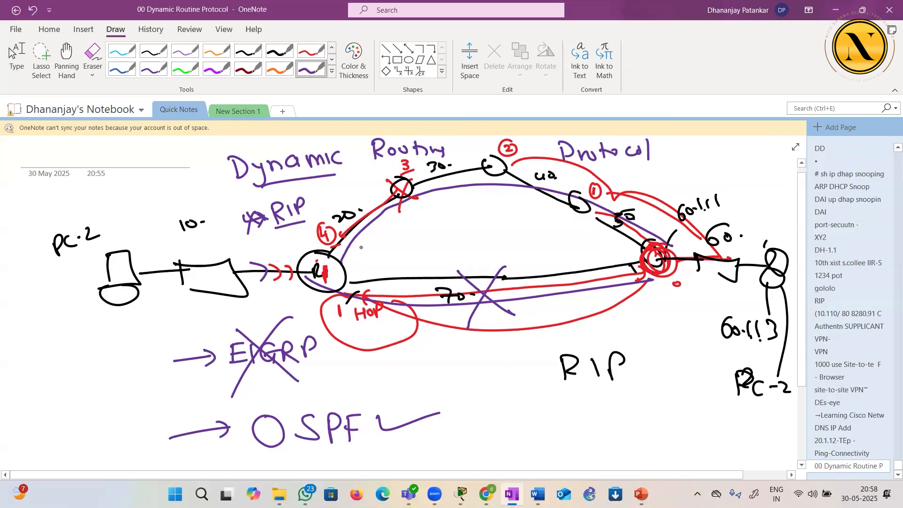
Set the pen to dark orange and circle R1, the routers along the upper path and the last router
{"action": "left_click", "coordinate": [353, 59]}
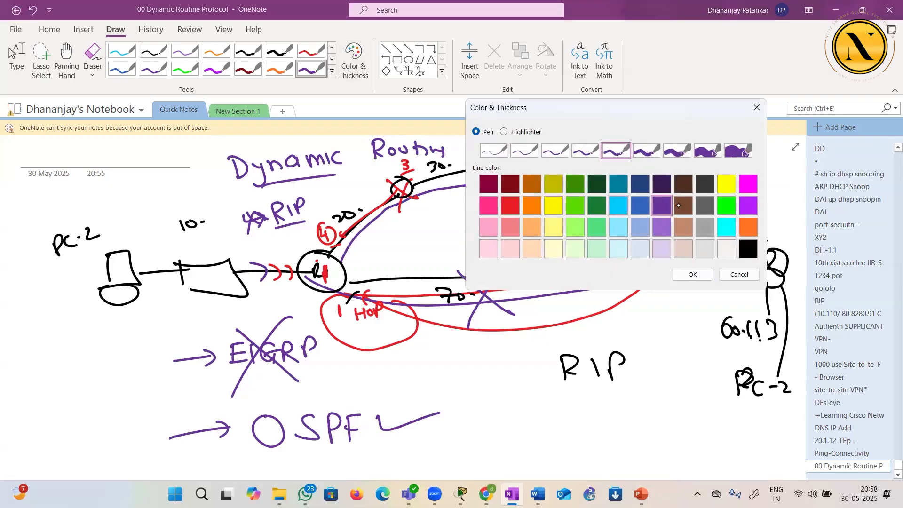
{"action": "left_click", "coordinate": [744, 206]}
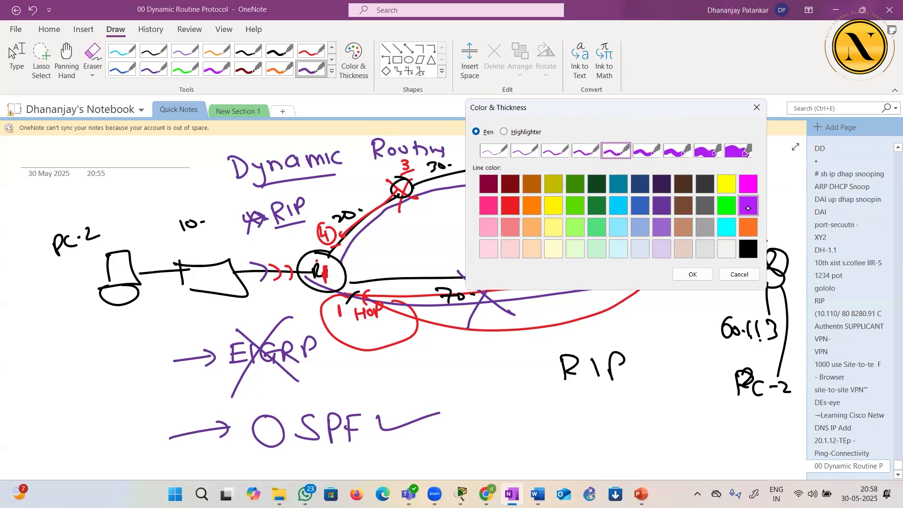
{"action": "left_click", "coordinate": [748, 184]}
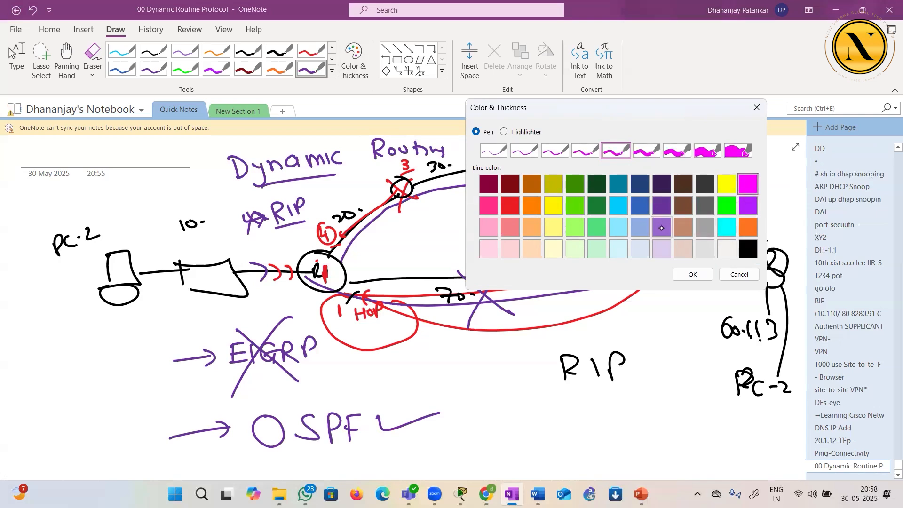
{"action": "left_click", "coordinate": [531, 184]}
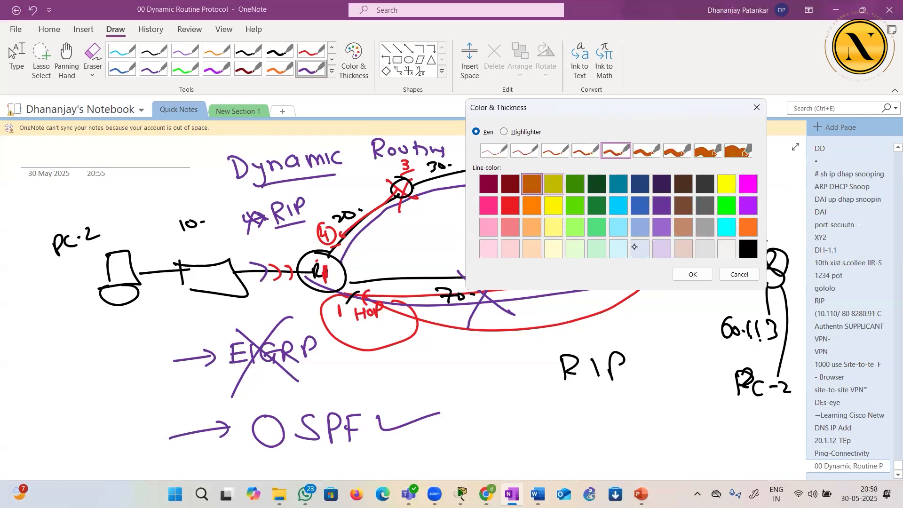
{"action": "left_click", "coordinate": [692, 273]}
{"action": "mouse_move", "coordinate": [324, 250]}
{"action": "left_mouse_down"}
{"action": "mouse_move", "coordinate": [306, 259]}
{"action": "mouse_move", "coordinate": [329, 249]}
{"action": "mouse_move", "coordinate": [339, 279]}
{"action": "left_mouse_up"}
{"action": "mouse_move", "coordinate": [413, 182]}
{"action": "left_mouse_down"}
{"action": "mouse_move", "coordinate": [383, 184]}
{"action": "mouse_move", "coordinate": [390, 182]}
{"action": "left_mouse_up"}
{"action": "left_click_drag", "start_coordinate": [517, 162], "coordinate": [532, 164]}
{"action": "mouse_move", "coordinate": [560, 193]}
{"action": "left_mouse_down"}
{"action": "mouse_move", "coordinate": [595, 214]}
{"action": "mouse_move", "coordinate": [607, 192]}
{"action": "left_mouse_up"}
{"action": "left_click_drag", "start_coordinate": [656, 241], "coordinate": [668, 246]}
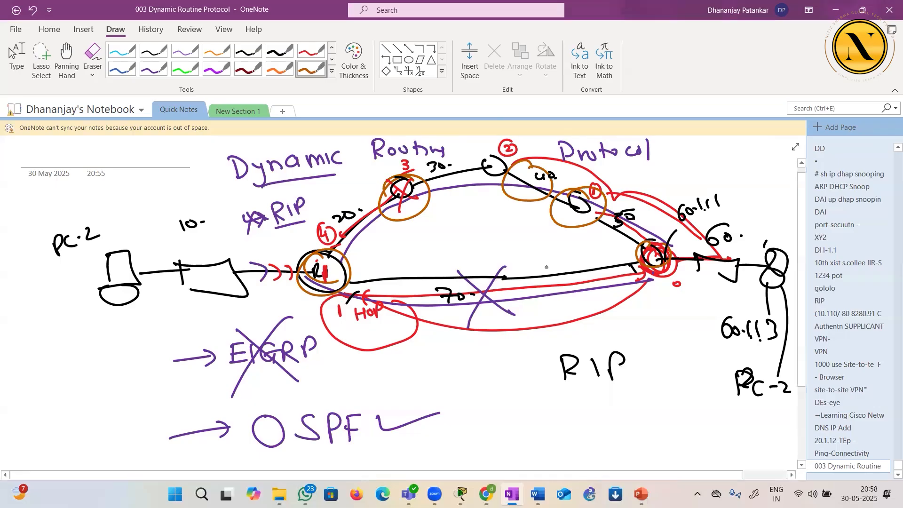
Create a new page, sketch a central cloud with three linked routers, and label the upper-left router HP
{"action": "key", "text": "ctrl+n"}
{"action": "mouse_move", "coordinate": [416, 227]}
{"action": "left_mouse_down"}
{"action": "mouse_move", "coordinate": [471, 297]}
{"action": "mouse_move", "coordinate": [435, 220]}
{"action": "left_mouse_up"}
{"action": "mouse_move", "coordinate": [376, 258]}
{"action": "left_mouse_down"}
{"action": "mouse_move", "coordinate": [277, 200]}
{"action": "mouse_move", "coordinate": [288, 198]}
{"action": "left_mouse_up"}
{"action": "mouse_move", "coordinate": [371, 304]}
{"action": "left_mouse_down"}
{"action": "mouse_move", "coordinate": [343, 363]}
{"action": "mouse_move", "coordinate": [326, 346]}
{"action": "left_mouse_up"}
{"action": "left_click_drag", "start_coordinate": [461, 252], "coordinate": [527, 179]}
{"action": "mouse_move", "coordinate": [243, 185]}
{"action": "left_mouse_down"}
{"action": "mouse_move", "coordinate": [248, 197]}
{"action": "mouse_move", "coordinate": [256, 187]}
{"action": "left_mouse_up"}
{"action": "left_click_drag", "start_coordinate": [253, 182], "coordinate": [257, 195]}
{"action": "left_click_drag", "start_coordinate": [260, 190], "coordinate": [265, 184]}
Link four more routers to the cloud and draw a boundary stroke at each router except the HP one
{"action": "left_click_drag", "start_coordinate": [305, 324], "coordinate": [370, 387]}
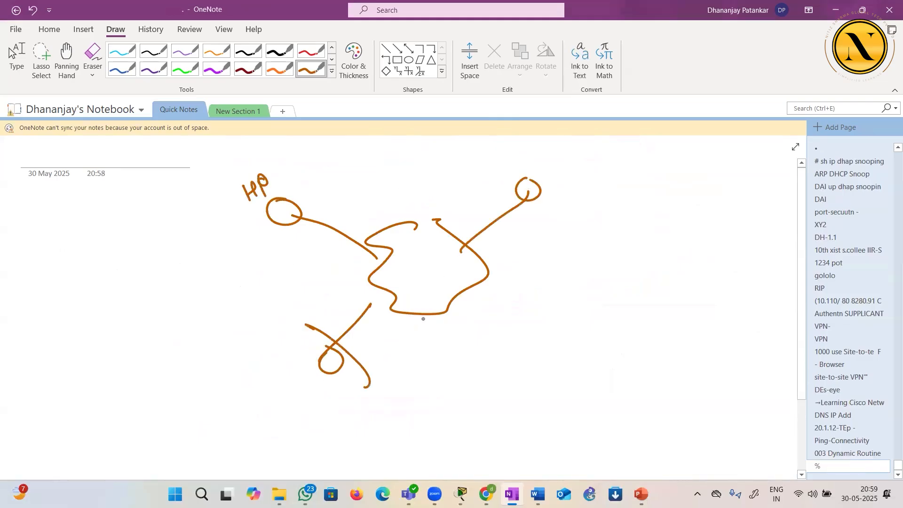
{"action": "left_click_drag", "start_coordinate": [518, 162], "coordinate": [544, 232]}
{"action": "mouse_move", "coordinate": [489, 277]}
{"action": "left_mouse_down"}
{"action": "mouse_move", "coordinate": [576, 313]}
{"action": "mouse_move", "coordinate": [572, 370]}
{"action": "left_mouse_up"}
{"action": "mouse_move", "coordinate": [460, 308]}
{"action": "left_mouse_down"}
{"action": "mouse_move", "coordinate": [477, 380]}
{"action": "mouse_move", "coordinate": [500, 360]}
{"action": "mouse_move", "coordinate": [526, 360]}
{"action": "left_mouse_up"}
{"action": "mouse_move", "coordinate": [438, 230]}
{"action": "left_mouse_down"}
{"action": "mouse_move", "coordinate": [451, 176]}
{"action": "mouse_move", "coordinate": [463, 173]}
{"action": "left_mouse_up"}
{"action": "left_click_drag", "start_coordinate": [402, 160], "coordinate": [488, 146]}
{"action": "left_click_drag", "start_coordinate": [414, 315], "coordinate": [411, 380]}
{"action": "mouse_move", "coordinate": [414, 356]}
{"action": "left_mouse_down"}
{"action": "mouse_move", "coordinate": [409, 380]}
{"action": "mouse_move", "coordinate": [449, 381]}
{"action": "left_mouse_up"}
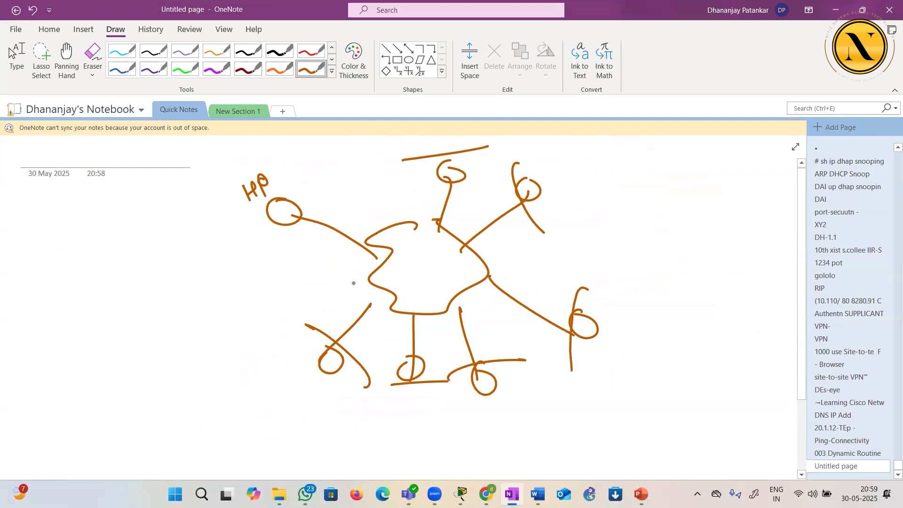
Write OSPF and EIGRP beside the cloud sketch, separated by a slanted line, and circle OSPF
{"action": "mouse_move", "coordinate": [630, 211]}
{"action": "left_mouse_down"}
{"action": "mouse_move", "coordinate": [641, 225]}
{"action": "mouse_move", "coordinate": [658, 217]}
{"action": "left_mouse_up"}
{"action": "left_click_drag", "start_coordinate": [676, 219], "coordinate": [682, 203]}
{"action": "mouse_move", "coordinate": [676, 215]}
{"action": "left_mouse_down"}
{"action": "mouse_move", "coordinate": [684, 215]}
{"action": "mouse_move", "coordinate": [683, 196]}
{"action": "mouse_move", "coordinate": [691, 255]}
{"action": "left_mouse_up"}
{"action": "left_click_drag", "start_coordinate": [718, 213], "coordinate": [719, 226]}
{"action": "left_click_drag", "start_coordinate": [717, 212], "coordinate": [731, 212]}
{"action": "left_click_drag", "start_coordinate": [719, 220], "coordinate": [731, 226]}
{"action": "mouse_move", "coordinate": [739, 211]}
{"action": "left_mouse_down"}
{"action": "mouse_move", "coordinate": [737, 230]}
{"action": "mouse_move", "coordinate": [784, 213]}
{"action": "left_mouse_up"}
Write RIP on the opposite side of the cloud from OSPF and circle it
{"action": "left_click_drag", "start_coordinate": [74, 273], "coordinate": [76, 292]}
{"action": "left_click_drag", "start_coordinate": [72, 272], "coordinate": [90, 286]}
{"action": "mouse_move", "coordinate": [93, 272]}
{"action": "left_mouse_down"}
{"action": "mouse_move", "coordinate": [94, 284]}
{"action": "mouse_move", "coordinate": [100, 275]}
{"action": "mouse_move", "coordinate": [124, 285]}
{"action": "mouse_move", "coordinate": [92, 317]}
{"action": "left_mouse_up"}
Write BGP beneath OSPF and circle it, and cross out the circled RIP
{"action": "left_click_drag", "start_coordinate": [645, 309], "coordinate": [648, 336]}
{"action": "left_click_drag", "start_coordinate": [699, 311], "coordinate": [682, 328]}
{"action": "mouse_move", "coordinate": [684, 322]}
{"action": "left_mouse_down"}
{"action": "mouse_move", "coordinate": [694, 337]}
{"action": "mouse_move", "coordinate": [711, 325]}
{"action": "left_mouse_up"}
{"action": "left_click_drag", "start_coordinate": [641, 337], "coordinate": [728, 300]}
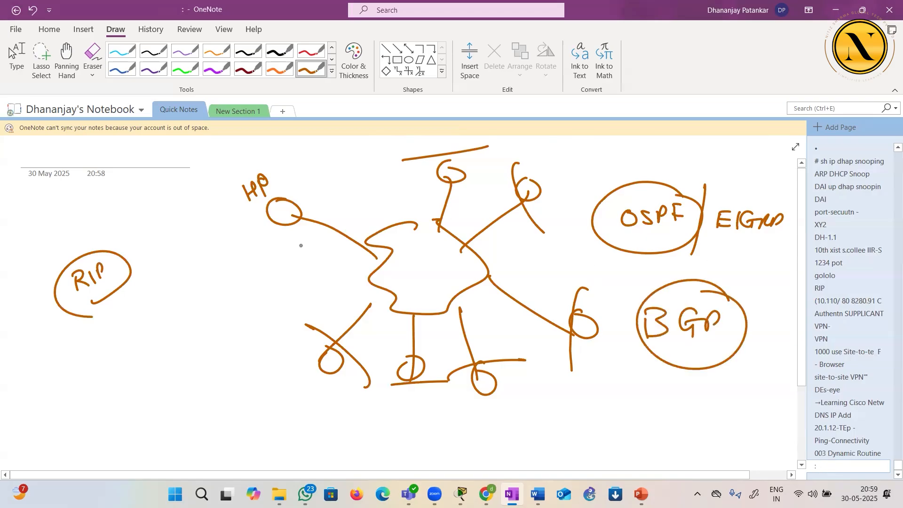
{"action": "mouse_move", "coordinate": [129, 247]}
{"action": "left_mouse_down"}
{"action": "mouse_move", "coordinate": [116, 257]}
{"action": "mouse_move", "coordinate": [117, 287]}
{"action": "mouse_move", "coordinate": [87, 325]}
{"action": "left_mouse_up"}
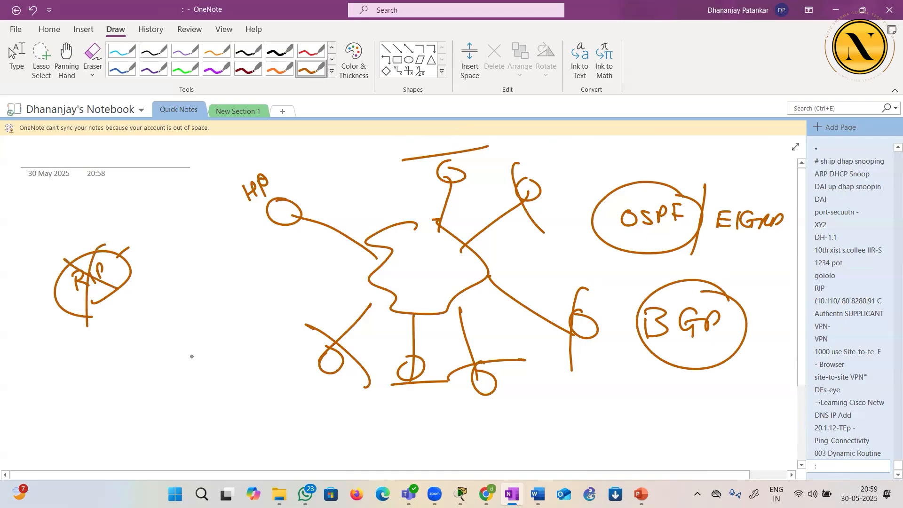
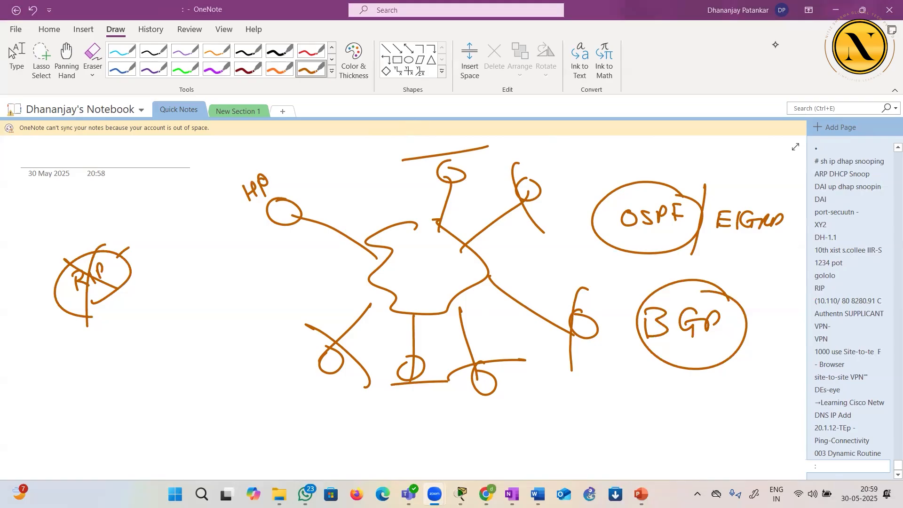
Add a new page and write Ping followed by a dash, with Traceroute beneath it
{"action": "left_click", "coordinate": [835, 127]}
{"action": "mouse_move", "coordinate": [348, 169]}
{"action": "left_mouse_down"}
{"action": "mouse_move", "coordinate": [395, 158]}
{"action": "mouse_move", "coordinate": [403, 174]}
{"action": "mouse_move", "coordinate": [456, 157]}
{"action": "left_mouse_up"}
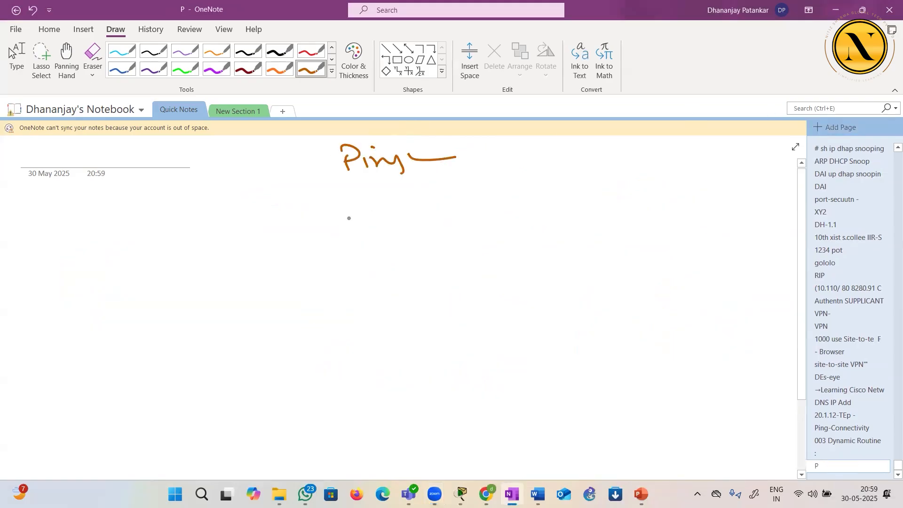
{"action": "mouse_move", "coordinate": [350, 191]}
{"action": "left_mouse_down"}
{"action": "mouse_move", "coordinate": [367, 190]}
{"action": "mouse_move", "coordinate": [363, 207]}
{"action": "mouse_move", "coordinate": [384, 195]}
{"action": "mouse_move", "coordinate": [405, 207]}
{"action": "mouse_move", "coordinate": [463, 196]}
{"action": "left_mouse_up"}
{"action": "left_click_drag", "start_coordinate": [469, 197], "coordinate": [479, 206]}
{"action": "left_click_drag", "start_coordinate": [473, 198], "coordinate": [483, 196]}
{"action": "left_click_drag", "start_coordinate": [478, 202], "coordinate": [486, 205]}
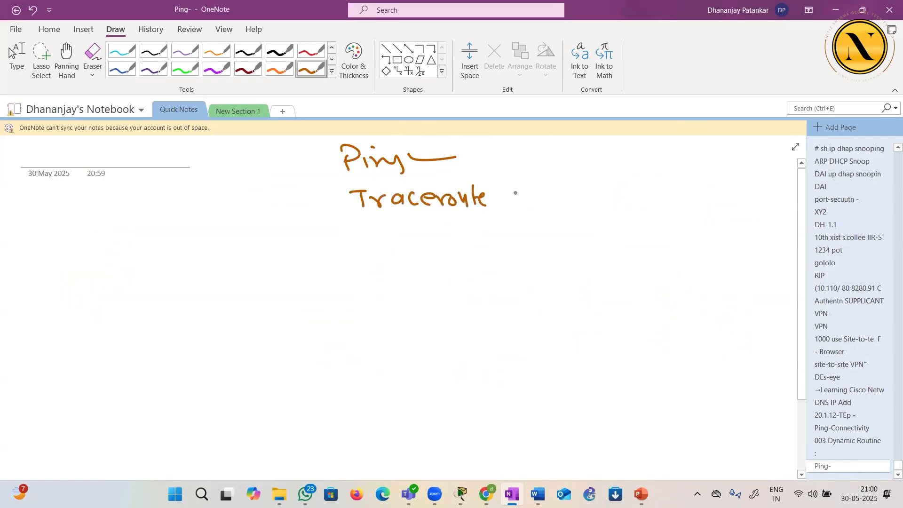
Write PC - tracert beside Traceroute, separated by a slanted line
{"action": "left_click_drag", "start_coordinate": [527, 174], "coordinate": [516, 227]}
{"action": "left_click_drag", "start_coordinate": [558, 188], "coordinate": [557, 207]}
{"action": "mouse_move", "coordinate": [556, 188]}
{"action": "left_mouse_down"}
{"action": "mouse_move", "coordinate": [559, 196]}
{"action": "mouse_move", "coordinate": [622, 202]}
{"action": "left_mouse_up"}
{"action": "left_click_drag", "start_coordinate": [617, 191], "coordinate": [668, 200]}
{"action": "left_click_drag", "start_coordinate": [678, 198], "coordinate": [689, 189]}
{"action": "mouse_move", "coordinate": [699, 179]}
{"action": "left_mouse_down"}
{"action": "mouse_move", "coordinate": [699, 201]}
{"action": "mouse_move", "coordinate": [707, 185]}
{"action": "left_mouse_up"}
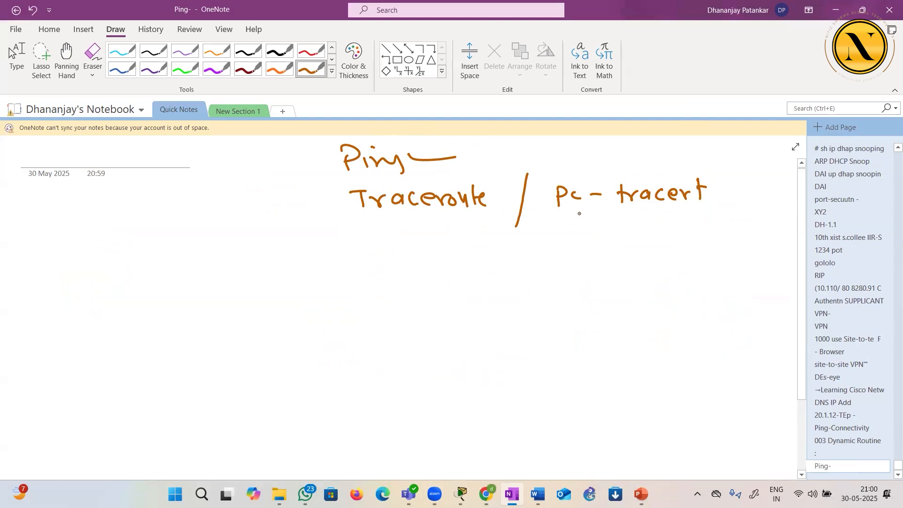
Underline Ping and write two lines of dots below, labelled PC → and R/S, adding short strokes above the dots
{"action": "left_click_drag", "start_coordinate": [363, 177], "coordinate": [386, 175]}
{"action": "left_click_drag", "start_coordinate": [235, 262], "coordinate": [236, 276]}
{"action": "mouse_move", "coordinate": [257, 266]}
{"action": "left_mouse_down"}
{"action": "mouse_move", "coordinate": [258, 277]}
{"action": "mouse_move", "coordinate": [274, 279]}
{"action": "left_mouse_up"}
{"action": "left_click_drag", "start_coordinate": [252, 320], "coordinate": [272, 339]}
{"action": "left_click_drag", "start_coordinate": [290, 326], "coordinate": [279, 337]}
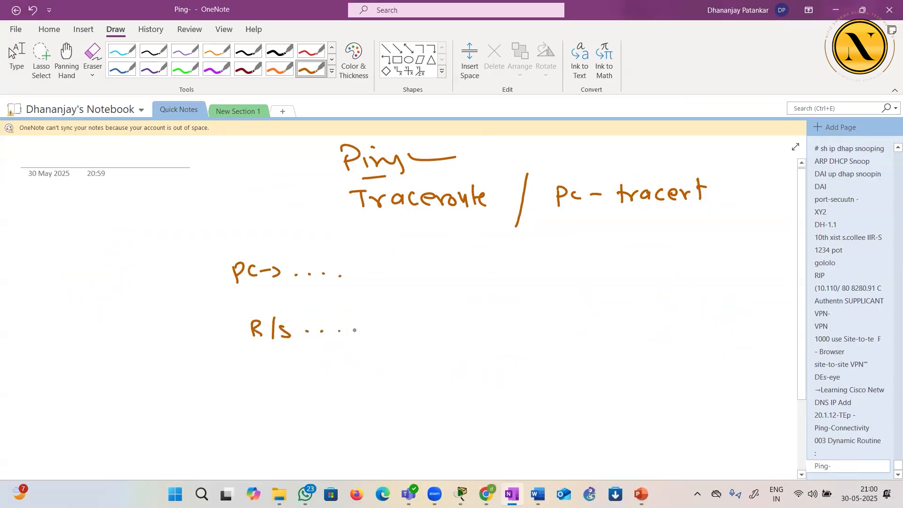
{"action": "mouse_move", "coordinate": [296, 259]}
{"action": "left_mouse_down"}
{"action": "mouse_move", "coordinate": [294, 269]}
{"action": "mouse_move", "coordinate": [308, 268]}
{"action": "left_mouse_up"}
{"action": "mouse_move", "coordinate": [325, 256]}
{"action": "left_mouse_down"}
{"action": "mouse_move", "coordinate": [324, 267]}
{"action": "mouse_move", "coordinate": [339, 267]}
{"action": "left_mouse_up"}
{"action": "left_click_drag", "start_coordinate": [307, 315], "coordinate": [306, 326]}
{"action": "mouse_move", "coordinate": [324, 316]}
{"action": "left_mouse_down"}
{"action": "mouse_move", "coordinate": [324, 325]}
{"action": "mouse_move", "coordinate": [341, 324]}
{"action": "left_mouse_up"}
{"action": "mouse_move", "coordinate": [361, 314]}
{"action": "left_mouse_down"}
{"action": "mouse_move", "coordinate": [360, 323]}
{"action": "mouse_move", "coordinate": [377, 328]}
{"action": "left_mouse_up"}
{"action": "left_click", "coordinate": [818, 135]}
Switch to Packet Tracer, open Router0's command line maximized, and enter privileged EXEC mode with en
{"action": "left_click", "coordinate": [460, 493]}
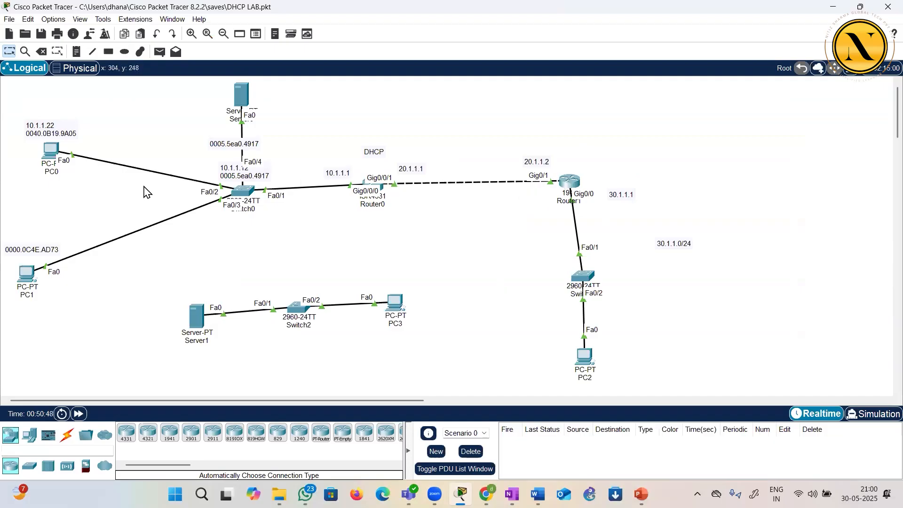
{"action": "left_click", "coordinate": [382, 193]}
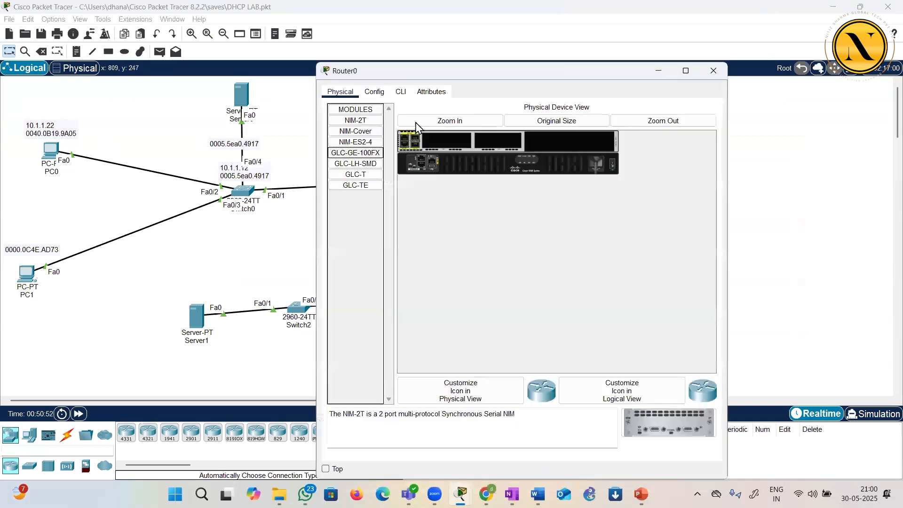
{"action": "left_click", "coordinate": [402, 92]}
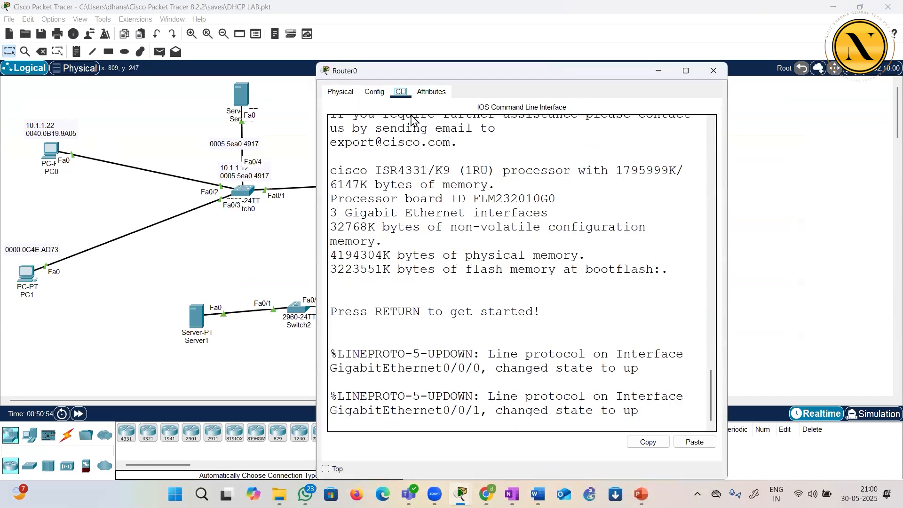
{"action": "double_click", "coordinate": [412, 71]}
{"action": "left_click", "coordinate": [415, 267]}
{"action": "key", "text": "Return"}
{"action": "key", "text": "Return"}
{"action": "key", "text": "Return"}
{"action": "key", "text": "Return"}
{"action": "type", "text": "en"}
{"action": "key", "text": "Return"}
Display the running configuration with sh run, page to its end, highlight the line vty 0 4 section, and close Router0
{"action": "key", "text": "Return"}
{"action": "type", "text": "sh run"}
{"action": "key", "text": "Return"}
{"action": "key", "text": "space"}
{"action": "key", "text": "space"}
{"action": "key", "text": "space"}
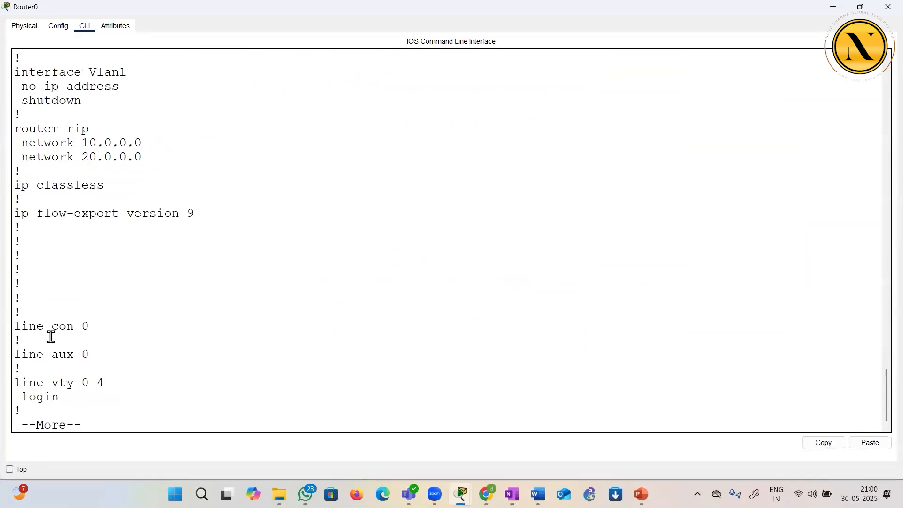
{"action": "key", "text": "space"}
{"action": "left_click_drag", "start_coordinate": [14, 313], "coordinate": [77, 329]}
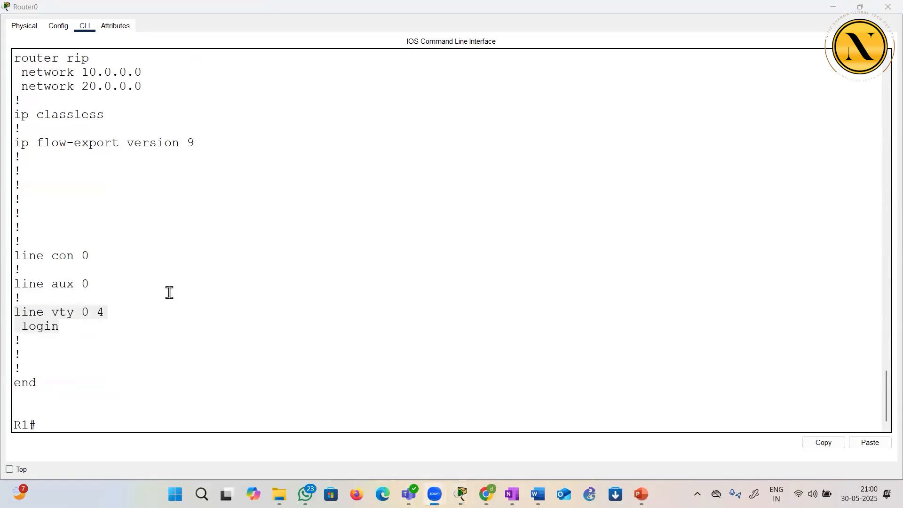
{"action": "left_click", "coordinate": [885, 7]}
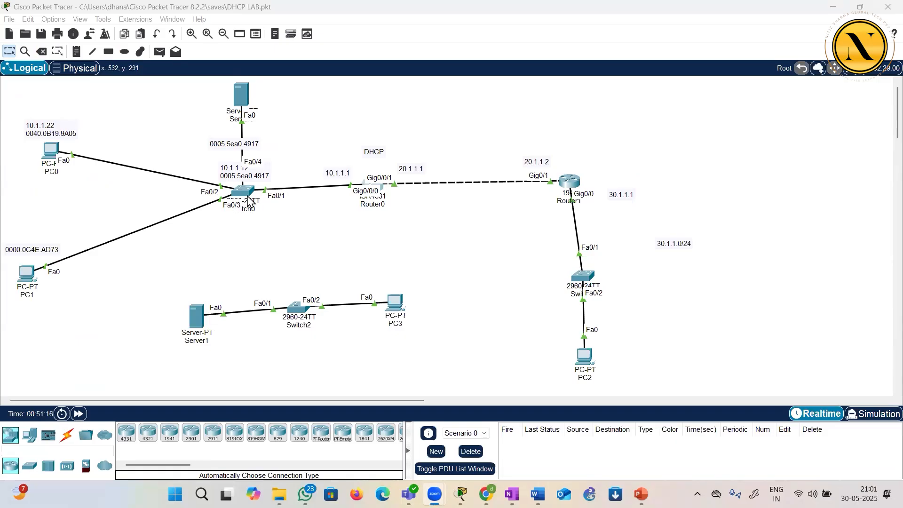
Try to telnet to 10.1.1.1 from PC0's Command Prompt, highlight the response, and close the PC0 window
{"action": "left_click", "coordinate": [309, 232]}
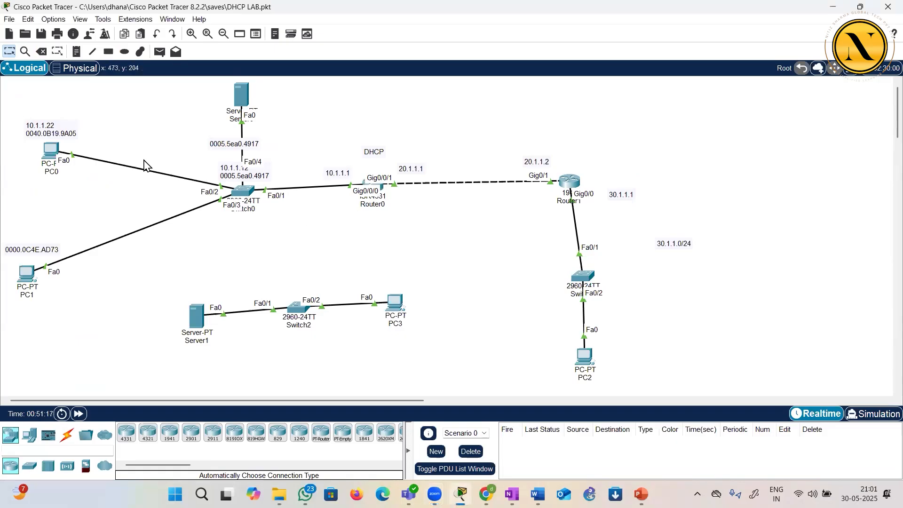
{"action": "left_click", "coordinate": [54, 155]}
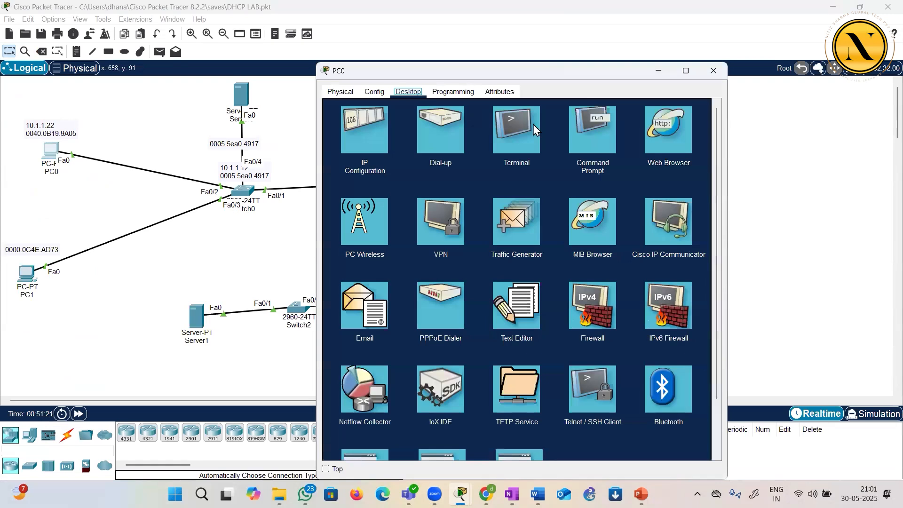
{"action": "left_click", "coordinate": [581, 144]}
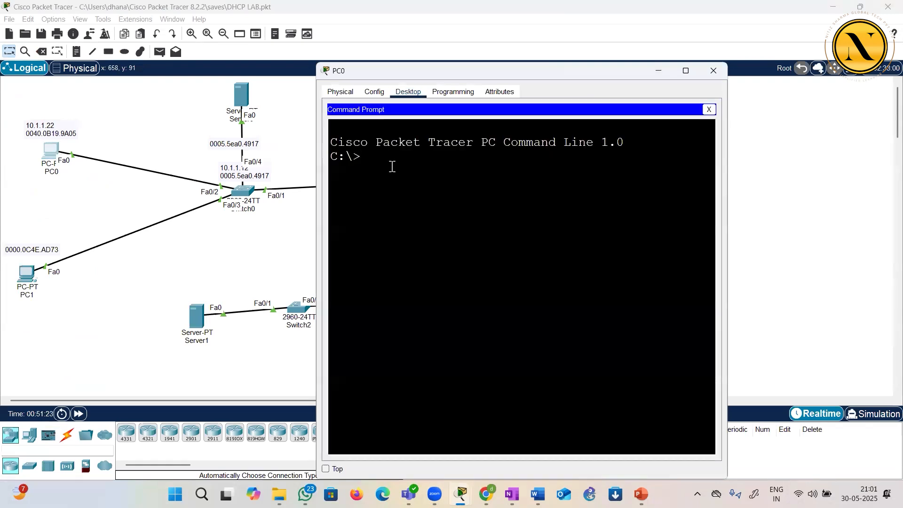
{"action": "type", "text": "telnet"}
{"action": "left_click_drag", "start_coordinate": [465, 71], "coordinate": [592, 273]}
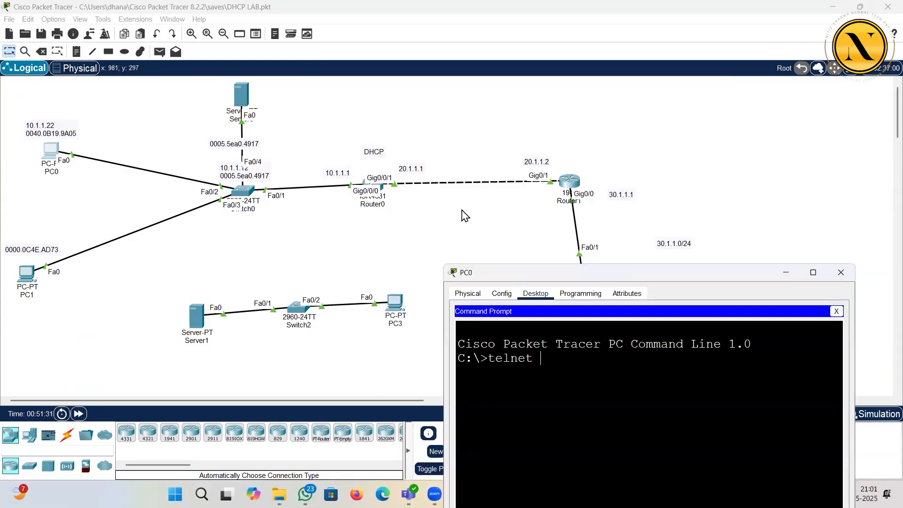
{"action": "type", "text": "10.1.1.1"}
{"action": "key", "text": "Return"}
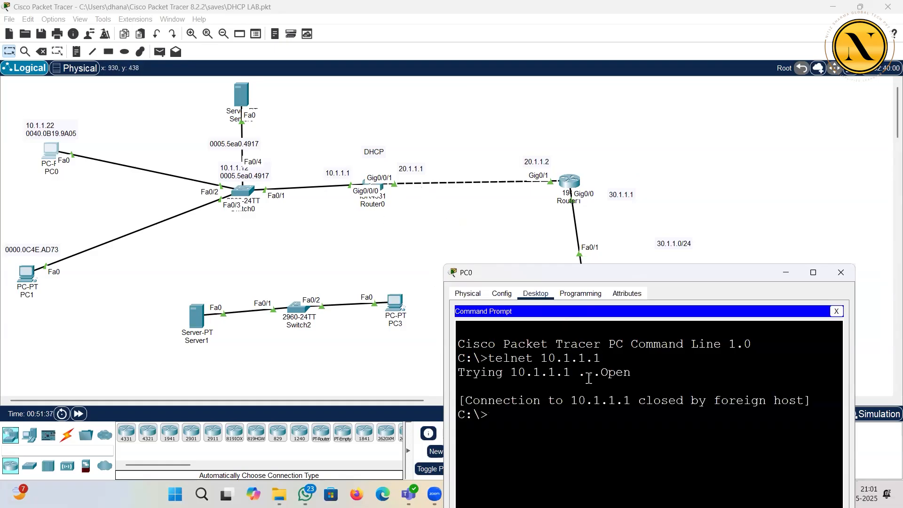
{"action": "left_click_drag", "start_coordinate": [496, 401], "coordinate": [782, 401]}
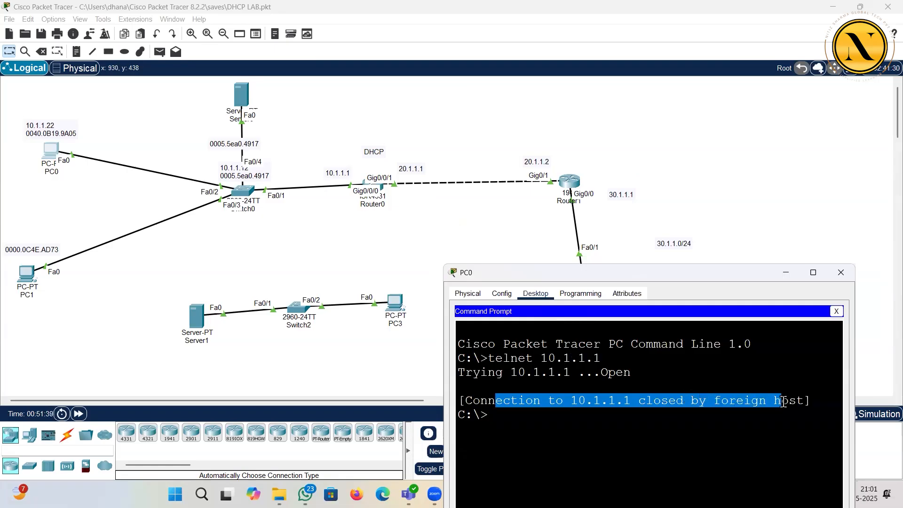
{"action": "left_click", "coordinate": [840, 275]}
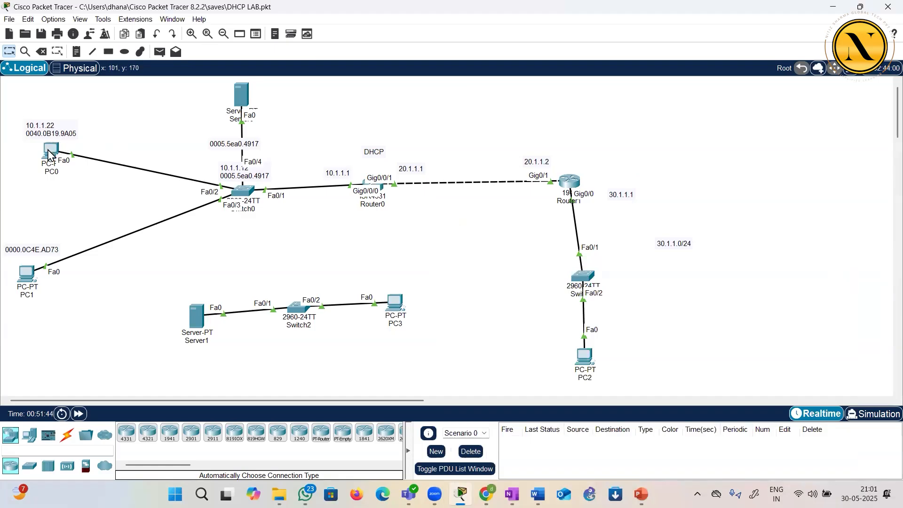
Reopen Router0's command line maximized and highlight the line vty 0 4 login entry in the configuration output
{"action": "left_click", "coordinate": [383, 191]}
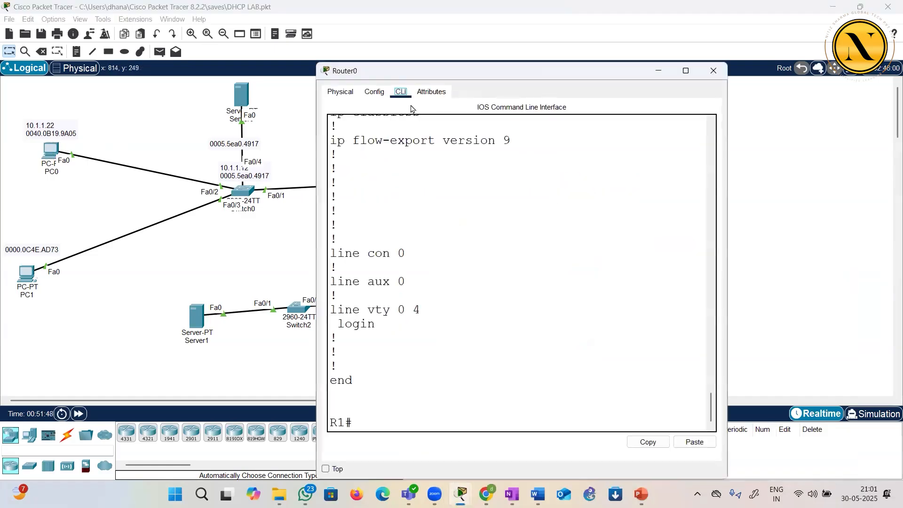
{"action": "key", "text": "super+Up"}
{"action": "key", "text": "Return"}
{"action": "key", "text": "Return"}
{"action": "key", "text": "Return"}
{"action": "key", "text": "Return"}
{"action": "key", "text": "Return"}
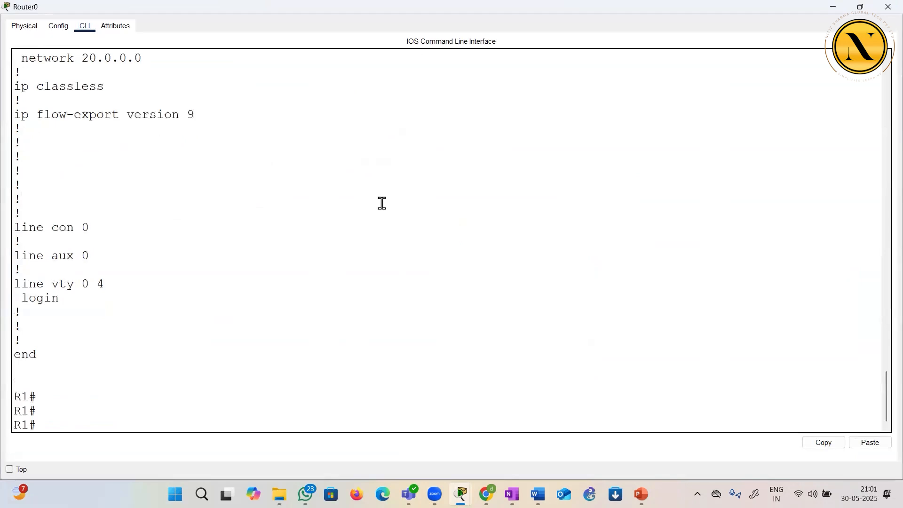
{"action": "key", "text": "Return"}
{"action": "key", "text": "Return"}
{"action": "key", "text": "Return"}
{"action": "key", "text": "Return"}
{"action": "key", "text": "Return"}
{"action": "key", "text": "Return"}
{"action": "key", "text": "Return"}
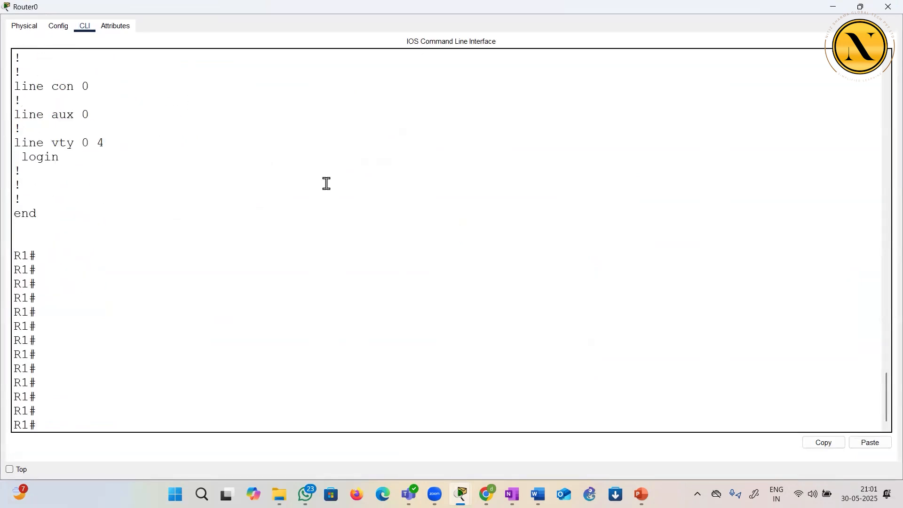
{"action": "left_click_drag", "start_coordinate": [60, 138], "coordinate": [121, 158]}
{"action": "left_click", "coordinate": [120, 238]}
{"action": "type", "text": "conf t"}
{"action": "key", "text": "Return"}
{"action": "key", "text": "Return"}
{"action": "key", "text": "Return"}
{"action": "key", "text": "Return"}
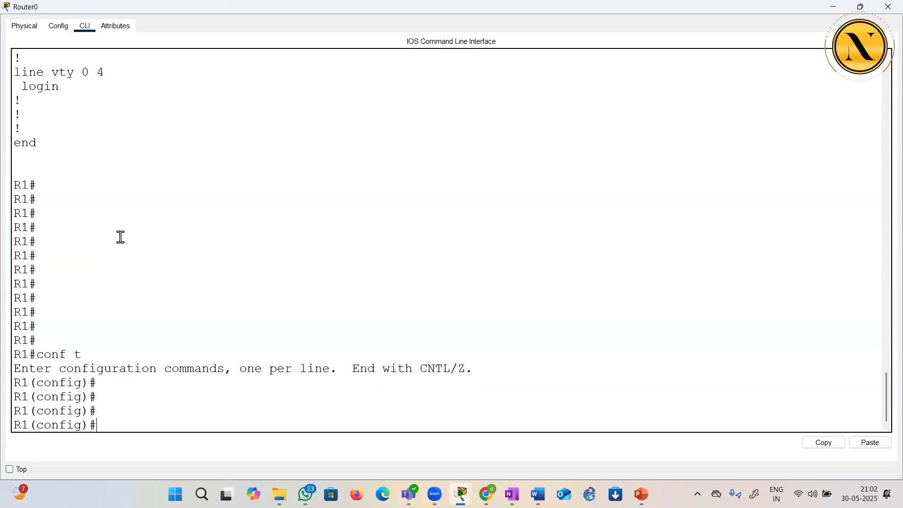
{"action": "key", "text": "ctrl+z"}
{"action": "key", "text": "Return"}
{"action": "key", "text": "Return"}
{"action": "key", "text": "Return"}
{"action": "key", "text": "Return"}
Enter global configuration mode and open the configuration of virtual terminal lines with line vty 0 4
{"action": "type", "text": "conf t"}
{"action": "key", "text": "Return"}
{"action": "key", "text": "Return"}
{"action": "key", "text": "Return"}
{"action": "type", "text": "line vty"}
{"action": "type", "text": " 9"}
{"action": "key", "text": "BackSpace"}
{"action": "type", "text": "0 4"}
{"action": "key", "text": "Return"}
{"action": "key", "text": "Return"}
{"action": "key", "text": "Return"}
{"action": "key", "text": "Return"}
{"action": "key", "text": "Return"}
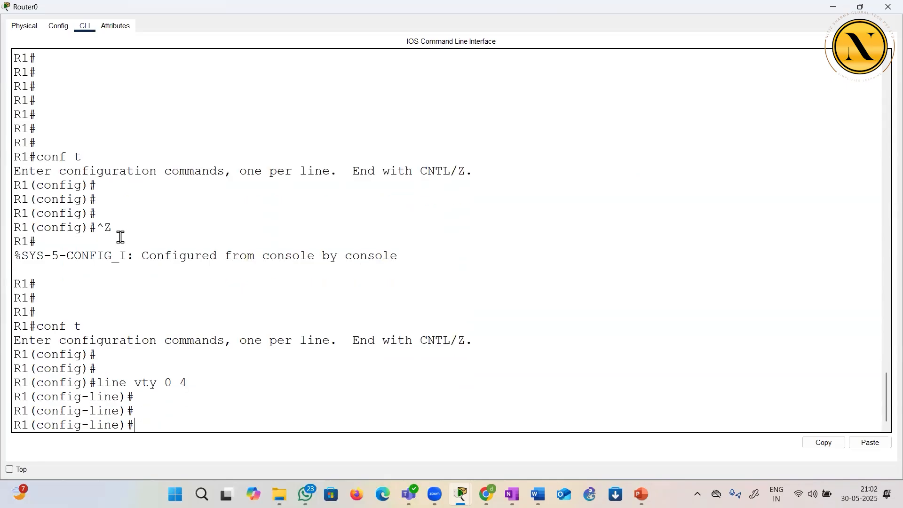
Set a line password for the vty lines, enable login on them, and close Router0
{"action": "type", "text": "p"}
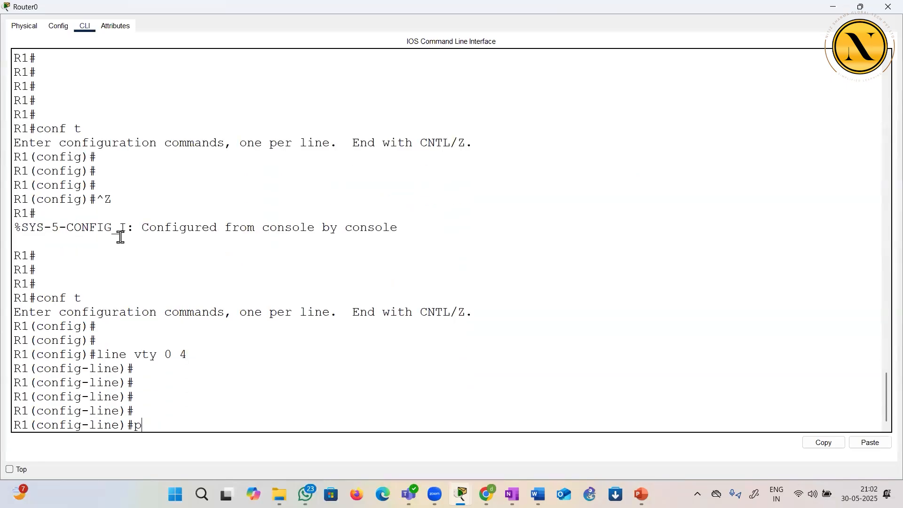
{"action": "type", "text": "ass"}
{"action": "key", "text": "Tab"}
{"action": "type", "text": "ccna"}
{"action": "key", "text": "Return"}
{"action": "type", "text": "login"}
{"action": "key", "text": "Return"}
{"action": "key", "text": "Return"}
{"action": "key", "text": "Return"}
{"action": "key", "text": "Return"}
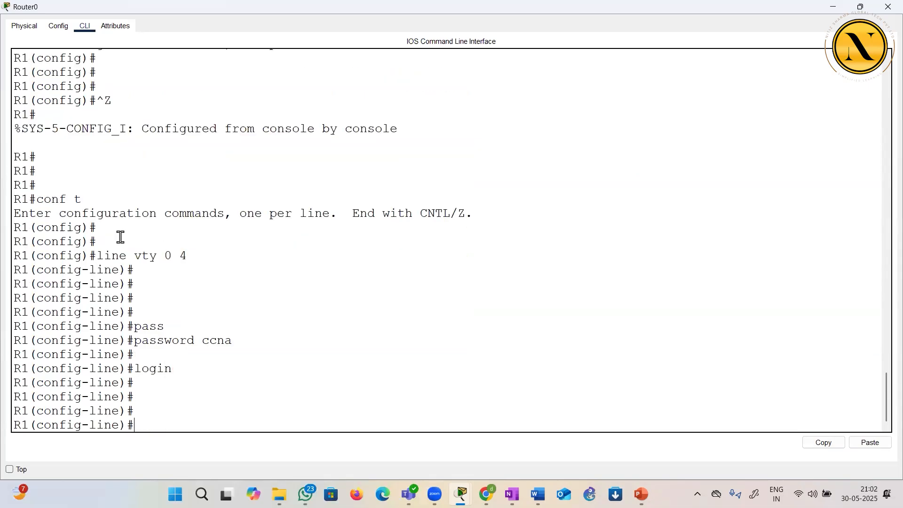
{"action": "left_click", "coordinate": [888, 7]}
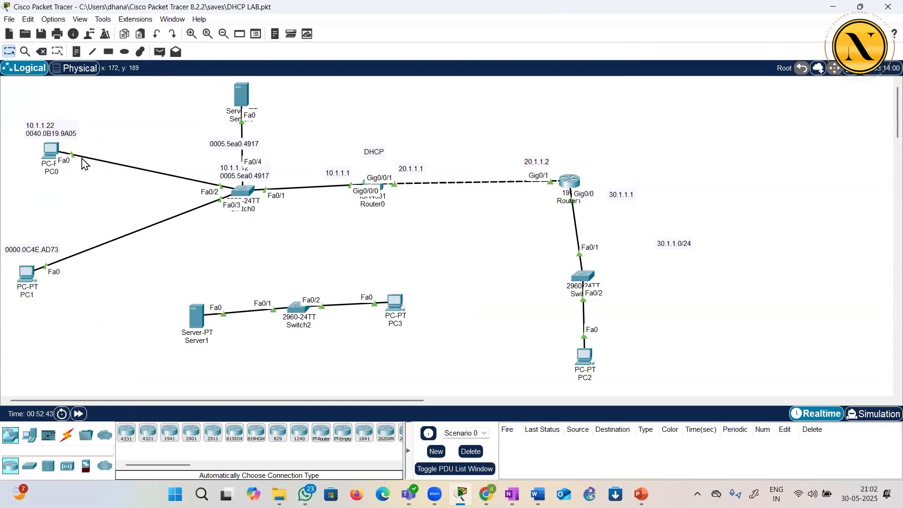
Telnet to 10.1.1.1 again from PC0's Command Prompt and log in with the vty line password
{"action": "left_click", "coordinate": [52, 151]}
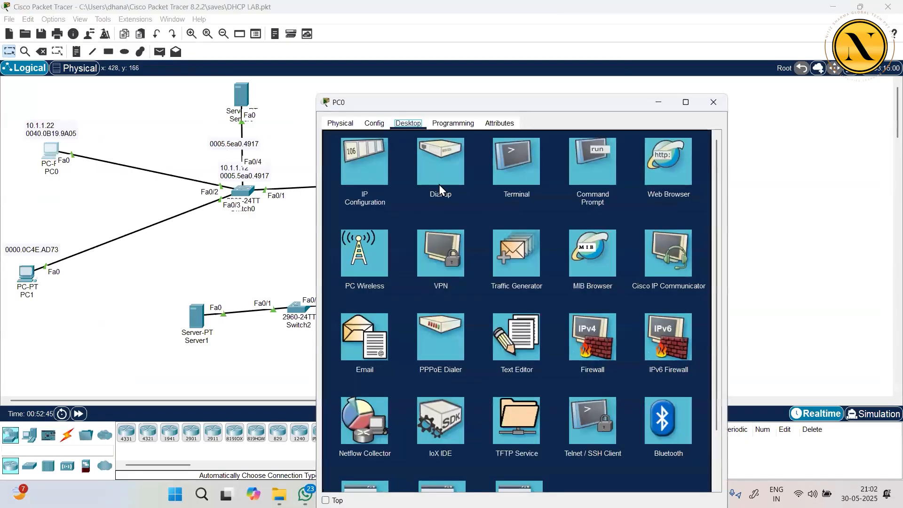
{"action": "left_click", "coordinate": [573, 179]}
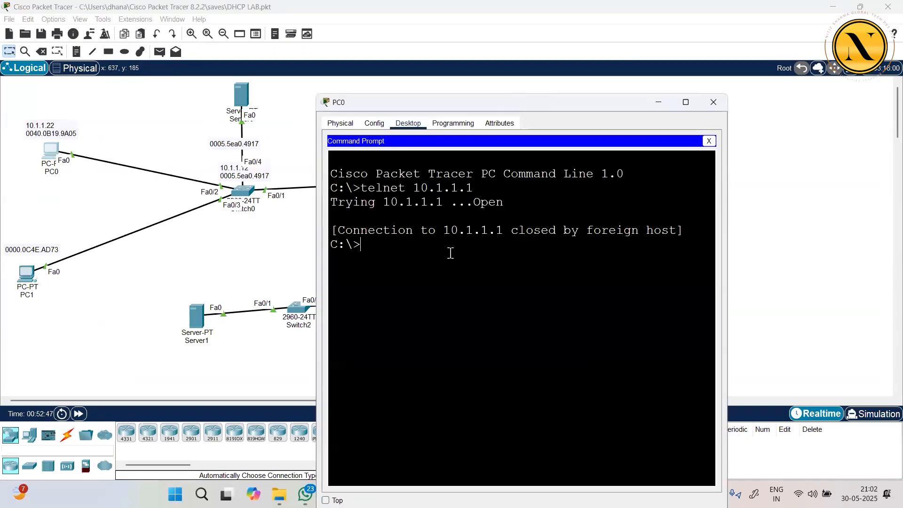
{"action": "key", "text": "Up"}
{"action": "key", "text": "Return"}
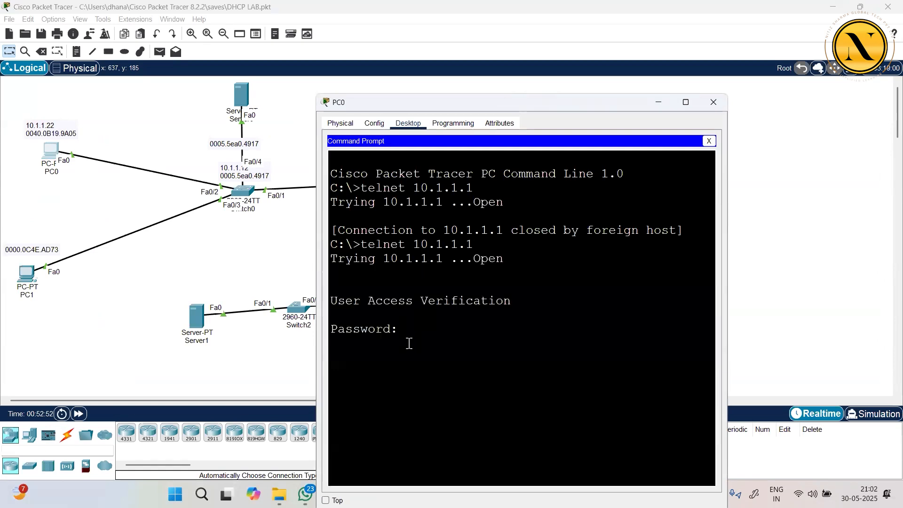
{"action": "key", "text": "Return"}
{"action": "key", "text": "Return"}
{"action": "key", "text": "Return"}
{"action": "key", "text": "Return"}
{"action": "key", "text": "Return"}
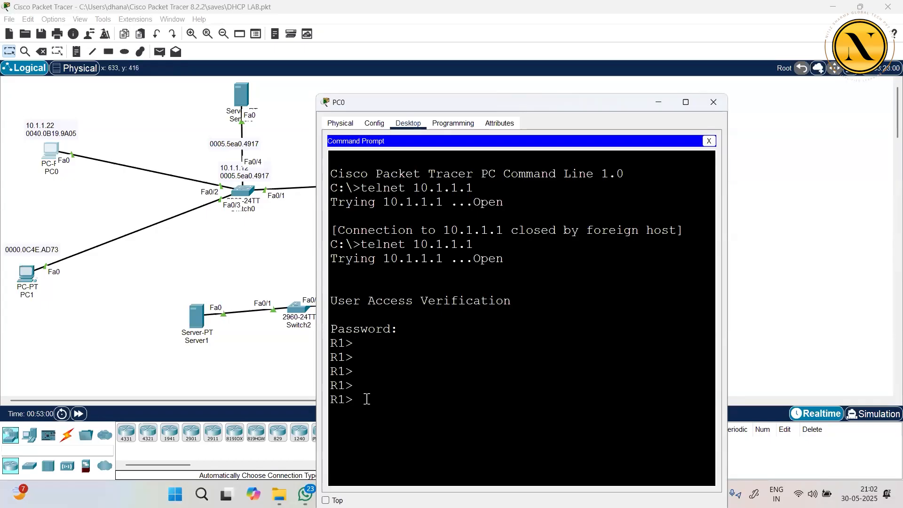
Try to enter privileged EXEC mode with en in the Telnet session, and close the PC0 window
{"action": "type", "text": "en"}
{"action": "key", "text": "Return"}
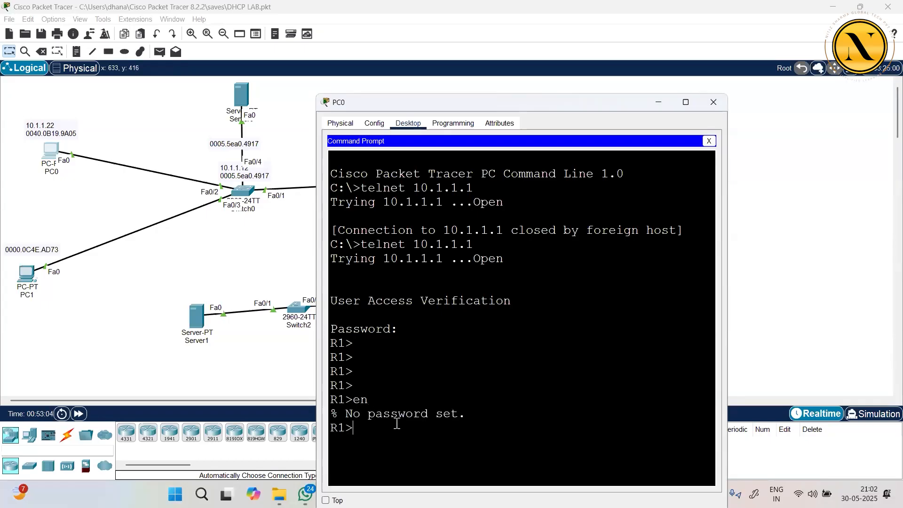
{"action": "left_click", "coordinate": [713, 102]}
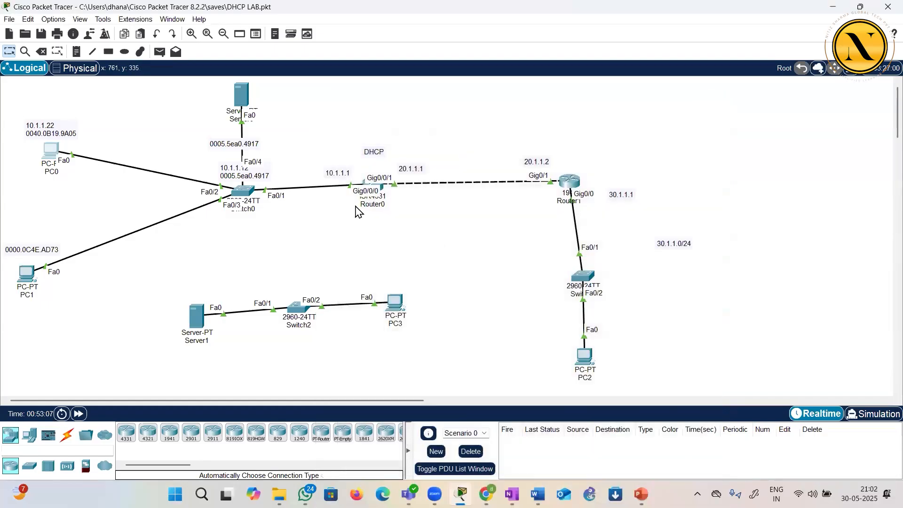
Open Router0's CLI again and exit the vty line configuration back to global configuration mode
{"action": "left_click", "coordinate": [381, 188]}
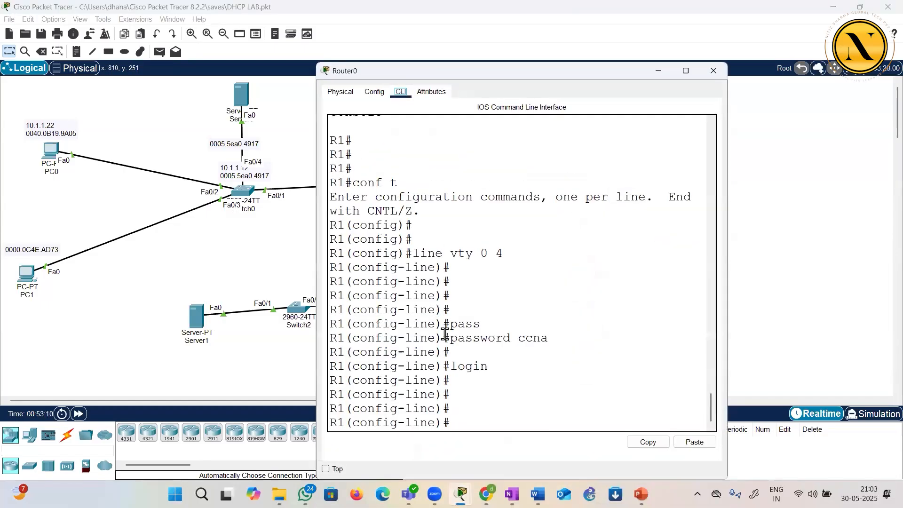
{"action": "type", "text": "exit"}
{"action": "key", "text": "Return"}
Set an enable secret password on R1 with the enable secret command, and close Router0
{"action": "type", "text": "en"}
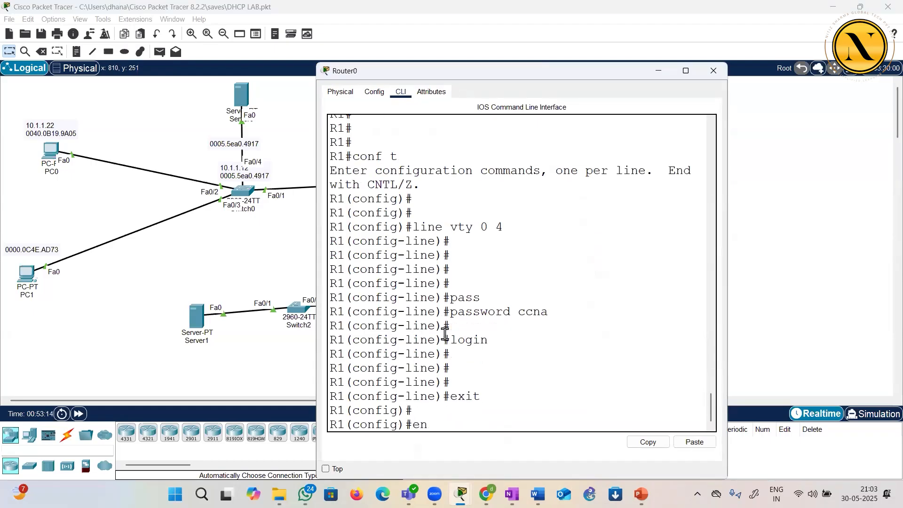
{"action": "key", "text": "Tab"}
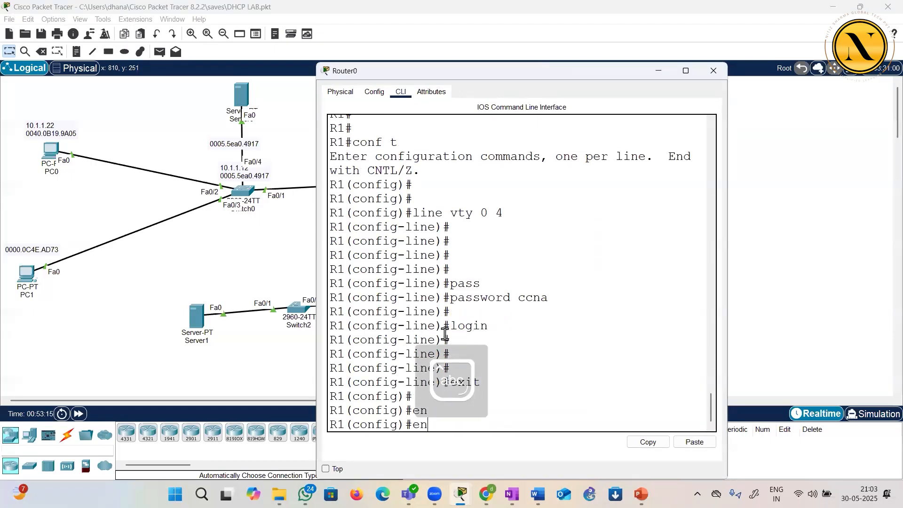
{"action": "key", "text": "Tab"}
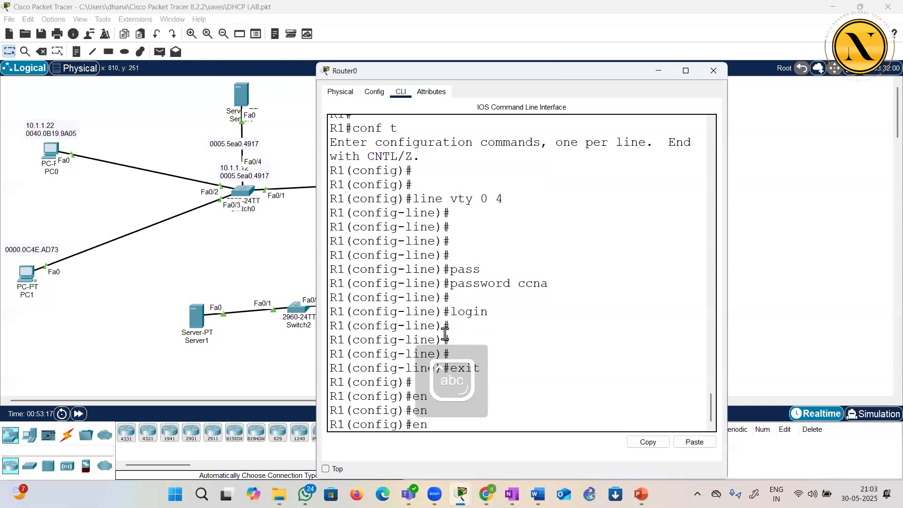
{"action": "type", "text": "a"}
{"action": "key", "text": "Tab"}
{"action": "type", "text": "s"}
{"action": "key", "text": "Tab"}
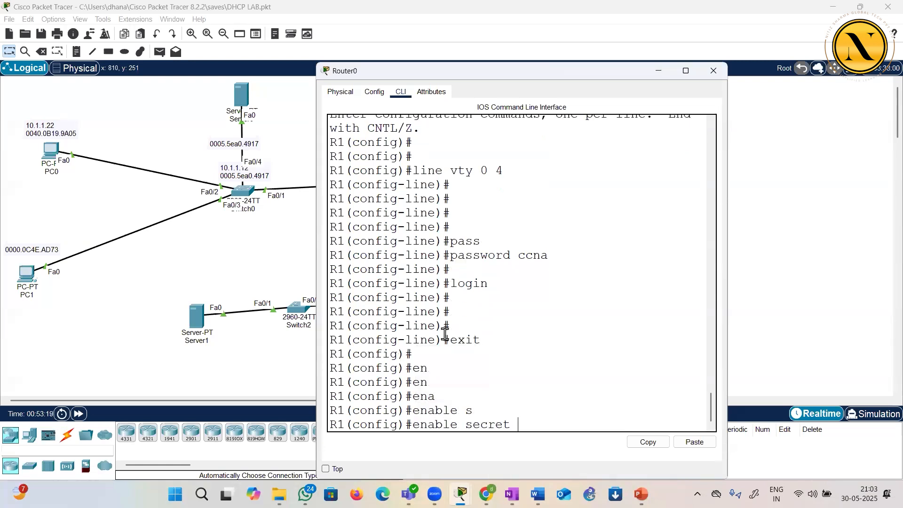
{"action": "type", "text": "ccna"}
{"action": "key", "text": "Return"}
{"action": "key", "text": "Return"}
{"action": "key", "text": "Return"}
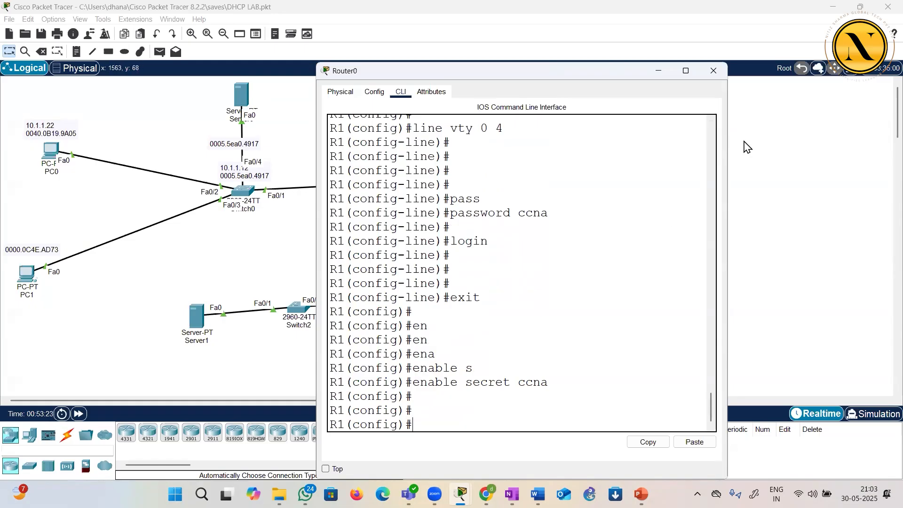
{"action": "left_click", "coordinate": [713, 71]}
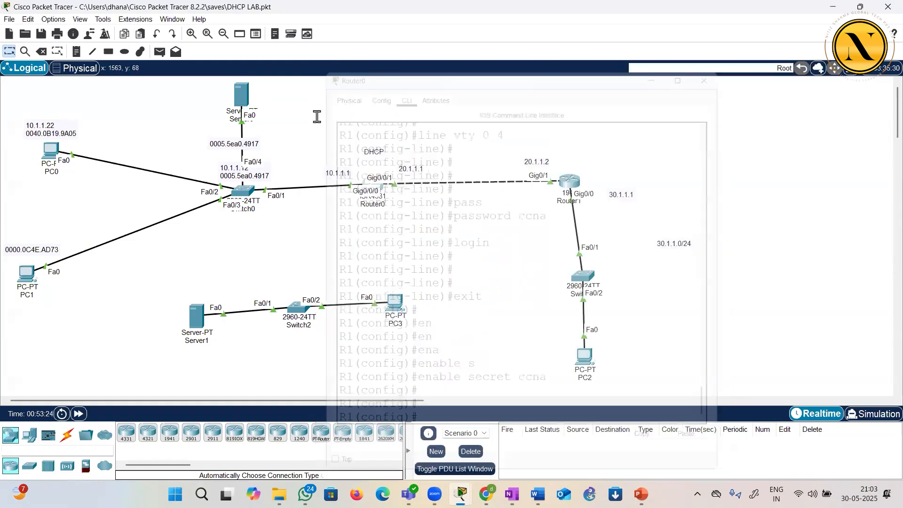
In PC0's Command Prompt, enter privileged EXEC mode in the Telnet session using en and the enable secret password
{"action": "left_click", "coordinate": [49, 154]}
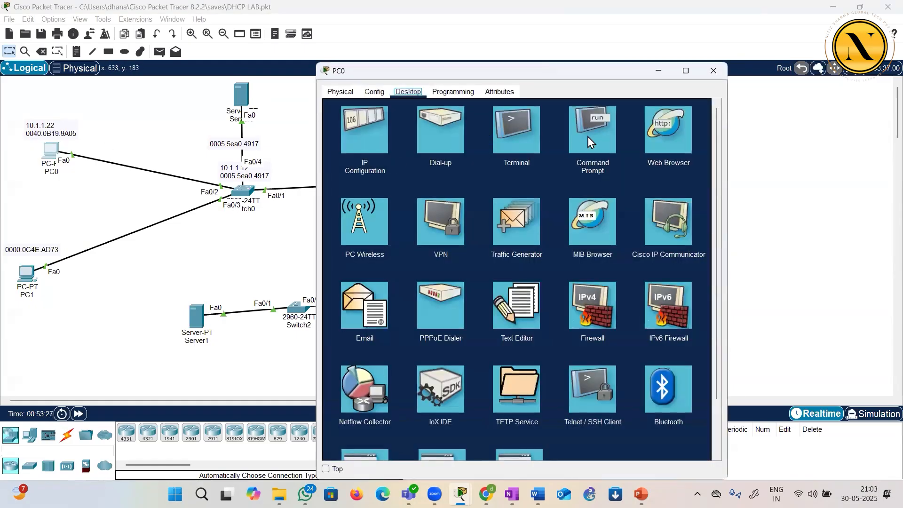
{"action": "left_click", "coordinate": [588, 136]}
{"action": "type", "text": "en"}
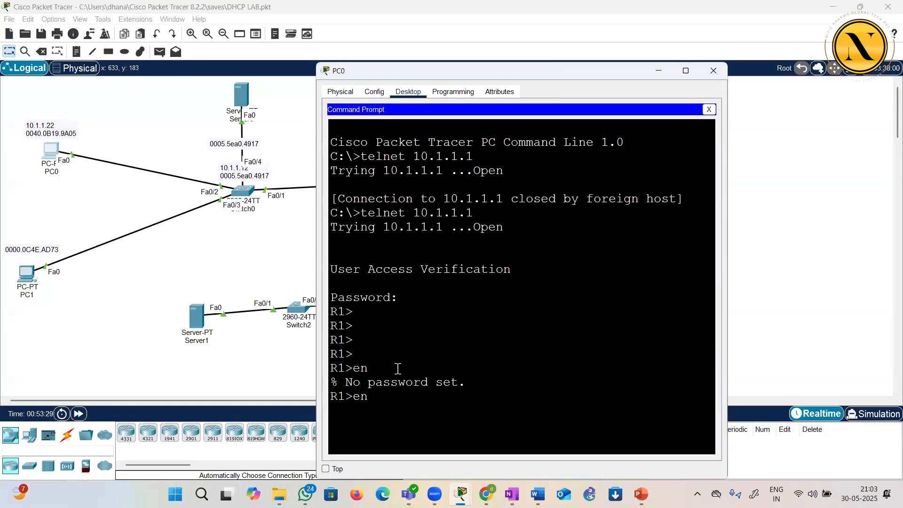
{"action": "type", "text": "able"}
{"action": "key", "text": "BackSpace"}
{"action": "key", "text": "BackSpace"}
{"action": "key", "text": "BackSpace"}
{"action": "key", "text": "BackSpace"}
{"action": "key", "text": "Return"}
{"action": "key", "text": "Return"}
{"action": "key", "text": "Return"}
{"action": "key", "text": "Return"}
{"action": "key", "text": "Return"}
{"action": "key", "text": "Return"}
{"action": "type", "text": "conf"}
{"action": "key", "text": "BackSpace"}
{"action": "key", "text": "BackSpace"}
{"action": "key", "text": "BackSpace"}
{"action": "key", "text": "BackSpace"}
{"action": "key", "text": "BackSpace"}
Display R1's running configuration through the Telnet session with sh run and page through to its end
{"action": "key", "text": "Return"}
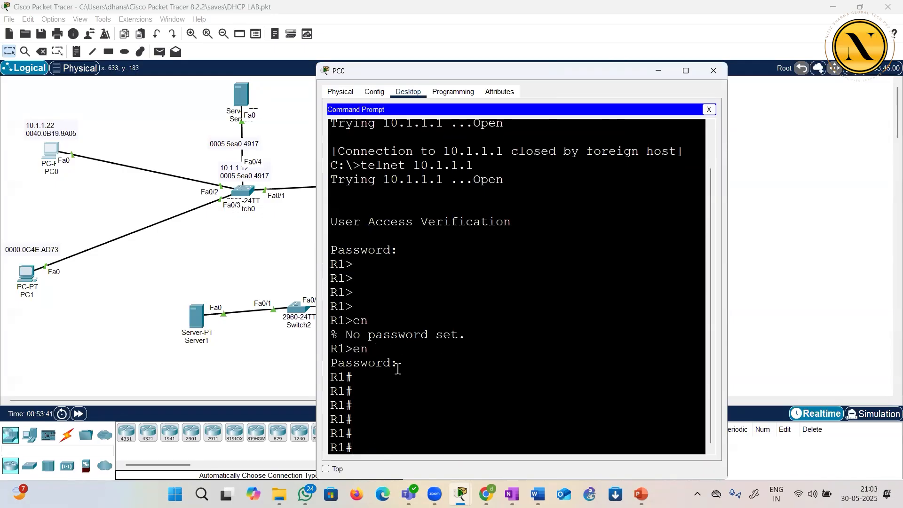
{"action": "type", "text": "sh run"}
{"action": "key", "text": "Return"}
{"action": "key", "text": "Return"}
{"action": "key", "text": "Return"}
{"action": "key", "text": "Return"}
{"action": "key", "text": "Return"}
{"action": "key", "text": "Return"}
{"action": "key", "text": "Return"}
{"action": "key", "text": "Return"}
{"action": "key", "text": "Return"}
{"action": "key", "text": "Return"}
{"action": "key", "text": "Return"}
{"action": "key", "text": "Return"}
{"action": "key", "text": "Return"}
{"action": "key", "text": "Return"}
{"action": "key", "text": "Return"}
{"action": "key", "text": "Return"}
{"action": "key", "text": "Return"}
{"action": "key", "text": "Return"}
{"action": "key", "text": "Return"}
{"action": "key", "text": "Return"}
{"action": "key", "text": "Return"}
{"action": "key", "text": "Return"}
{"action": "key", "text": "Return"}
{"action": "key", "text": "Return"}
{"action": "key", "text": "Return"}
{"action": "key", "text": "Return"}
{"action": "key", "text": "Return"}
{"action": "key", "text": "Return"}
{"action": "key", "text": "Return"}
{"action": "key", "text": "Return"}
{"action": "key", "text": "Return"}
{"action": "key", "text": "Return"}
{"action": "key", "text": "Return"}
{"action": "key", "text": "Return"}
{"action": "key", "text": "Return"}
{"action": "key", "text": "Return"}
{"action": "key", "text": "Return"}
{"action": "key", "text": "Return"}
{"action": "key", "text": "Return"}
{"action": "key", "text": "Return"}
{"action": "key", "text": "Return"}
{"action": "key", "text": "Return"}
{"action": "key", "text": "Return"}
{"action": "key", "text": "Return"}
{"action": "key", "text": "Return"}
{"action": "key", "text": "Return"}
{"action": "key", "text": "Return"}
{"action": "key", "text": "Return"}
{"action": "key", "text": "Return"}
{"action": "key", "text": "Return"}
{"action": "key", "text": "Return"}
{"action": "key", "text": "Return"}
{"action": "key", "text": "Return"}
{"action": "key", "text": "Return"}
{"action": "key", "text": "Return"}
{"action": "key", "text": "Return"}
{"action": "key", "text": "Return"}
{"action": "key", "text": "Return"}
{"action": "key", "text": "Return"}
{"action": "key", "text": "Return"}
{"action": "key", "text": "Return"}
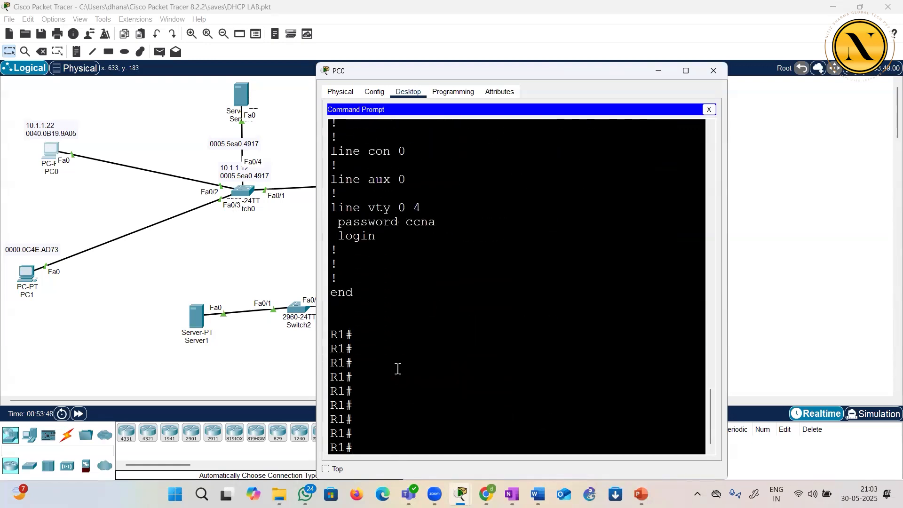
{"action": "key", "text": "Return"}
{"action": "key", "text": "Return"}
{"action": "key", "text": "Return"}
{"action": "key", "text": "Return"}
{"action": "key", "text": "Return"}
Enter global configuration mode over Telnet and change the router's hostname to DONKEYYYYYY
{"action": "type", "text": "conf t"}
{"action": "key", "text": "Return"}
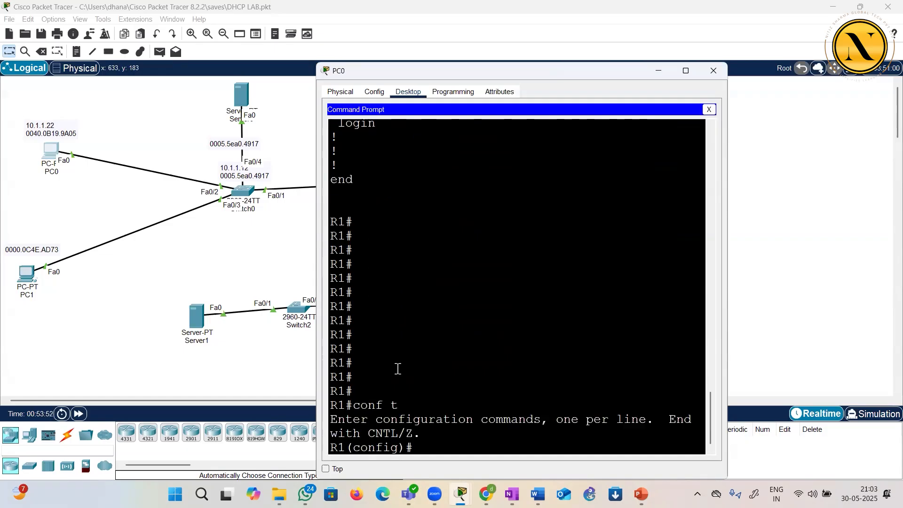
{"action": "key", "text": "Return"}
{"action": "key", "text": "Return"}
{"action": "type", "text": "ho DONK"}
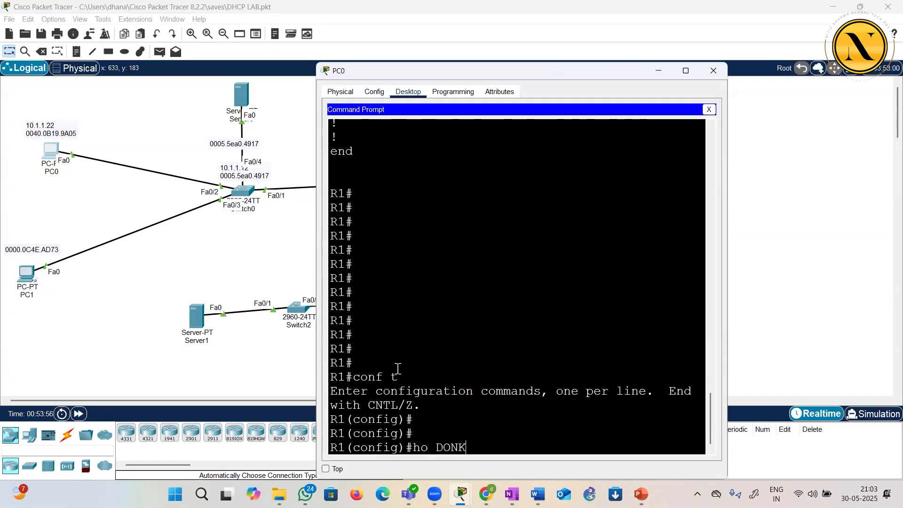
{"action": "type", "text": "EYYYYYY"}
{"action": "key", "text": "Return"}
{"action": "key", "text": "Return"}
{"action": "key", "text": "Return"}
{"action": "key", "text": "Return"}
{"action": "key", "text": "Return"}
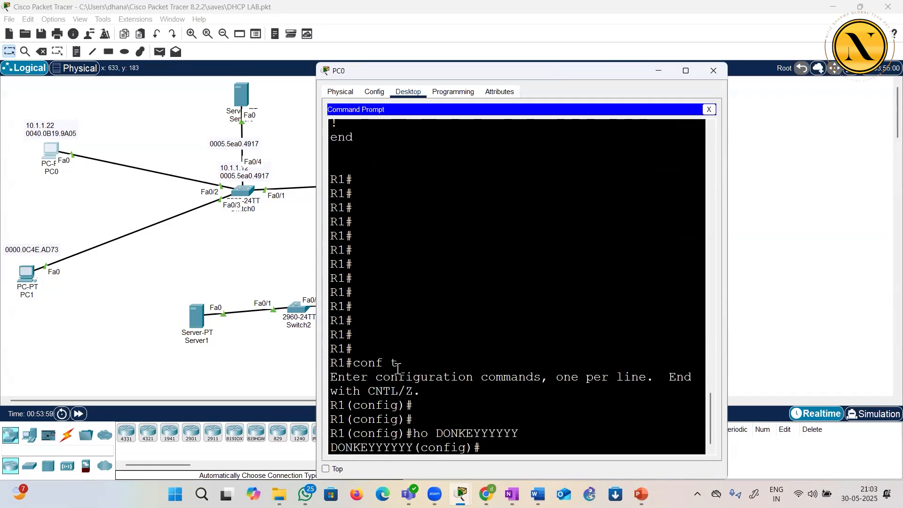
Exit configuration mode, end the Telnet session to 10.1.1.1, and close the PC0 window
{"action": "type", "text": "exit"}
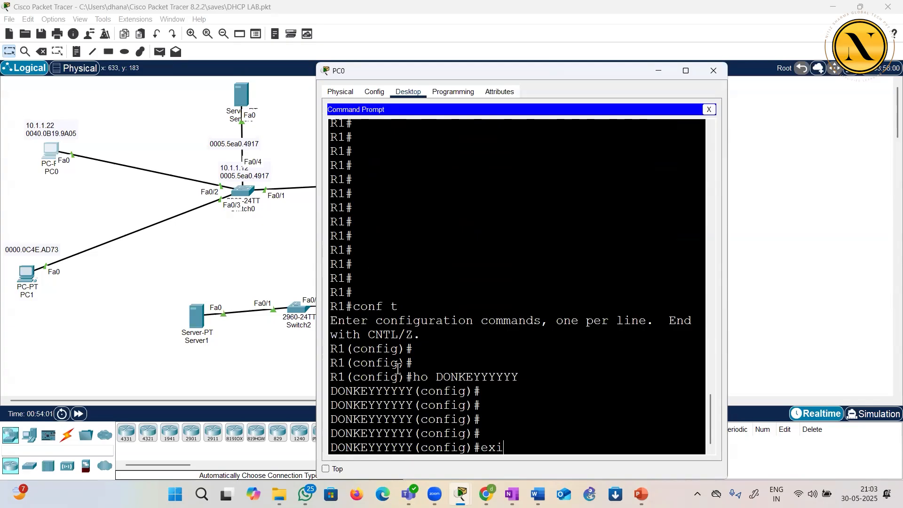
{"action": "key", "text": "Return"}
{"action": "key", "text": "Return"}
{"action": "key", "text": "Return"}
{"action": "key", "text": "Return"}
{"action": "key", "text": "Return"}
{"action": "type", "text": "exi"}
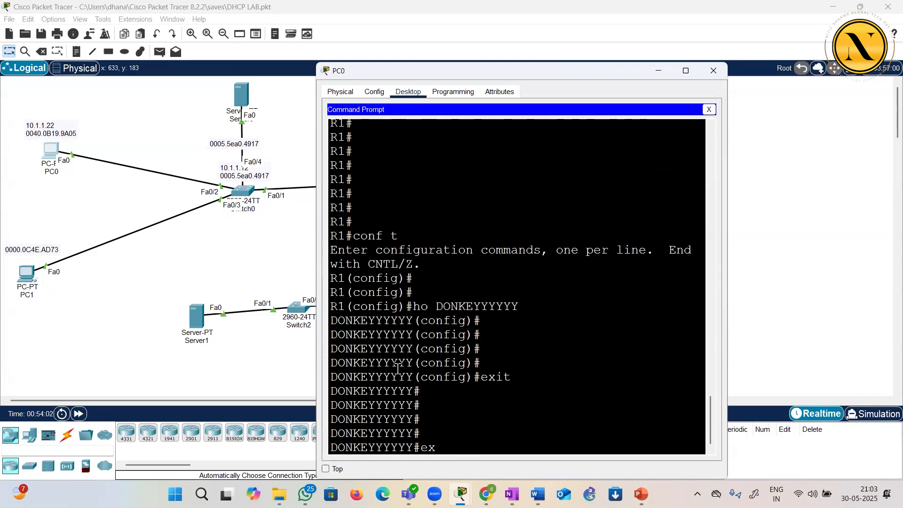
{"action": "type", "text": "t"}
{"action": "key", "text": "Return"}
{"action": "key", "text": "Return"}
{"action": "key", "text": "Return"}
{"action": "key", "text": "Return"}
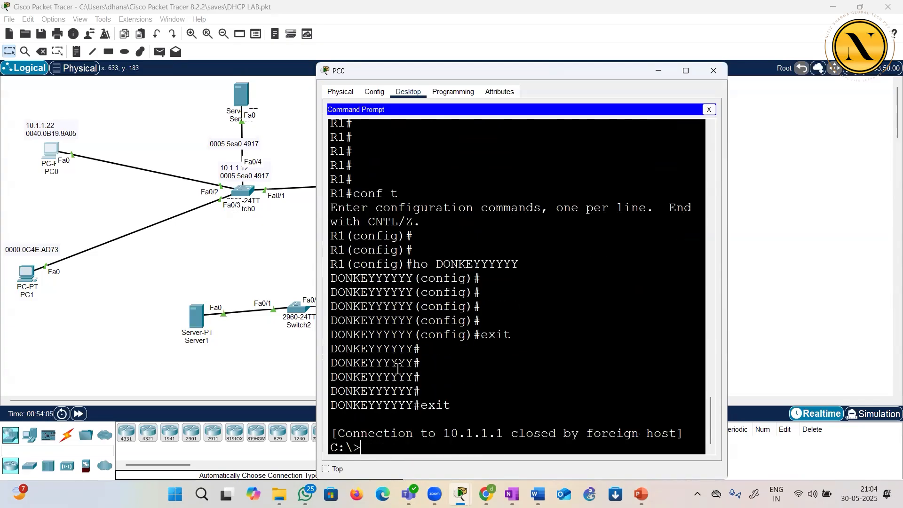
{"action": "key", "text": "Return"}
{"action": "key", "text": "Return"}
{"action": "key", "text": "Return"}
{"action": "key", "text": "Return"}
{"action": "key", "text": "Return"}
{"action": "key", "text": "Return"}
{"action": "key", "text": "Return"}
{"action": "key", "text": "Return"}
{"action": "key", "text": "Return"}
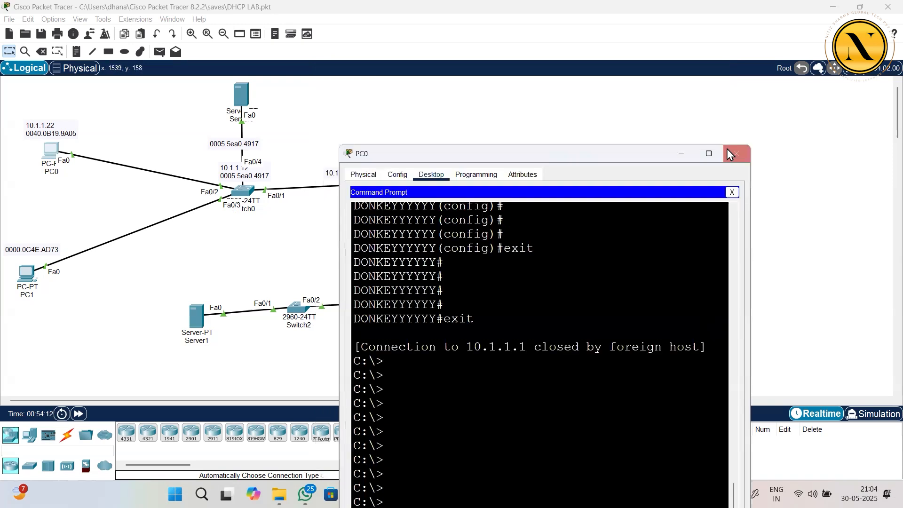
{"action": "left_click", "coordinate": [727, 148]}
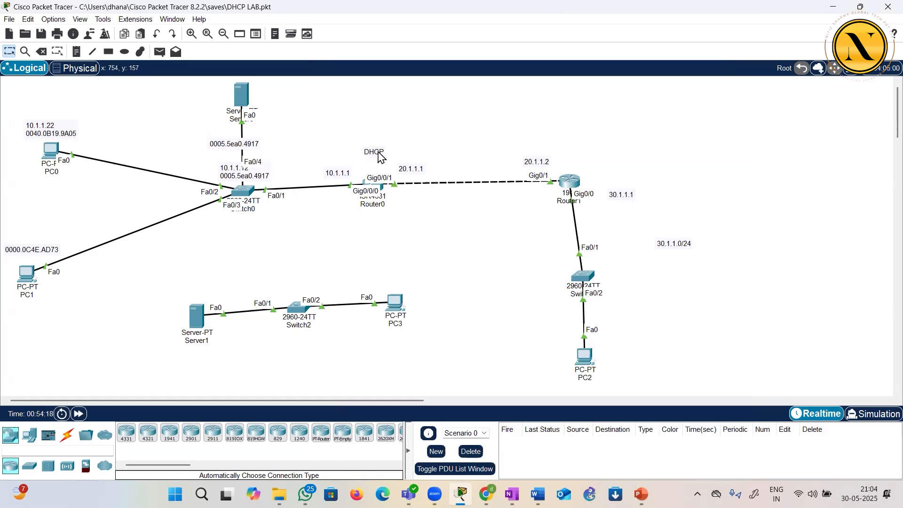
Open Router0's CLI in a maximized window and examine the hostname in the refreshed console prompt
{"action": "left_click", "coordinate": [383, 191]}
{"action": "double_click", "coordinate": [429, 71]}
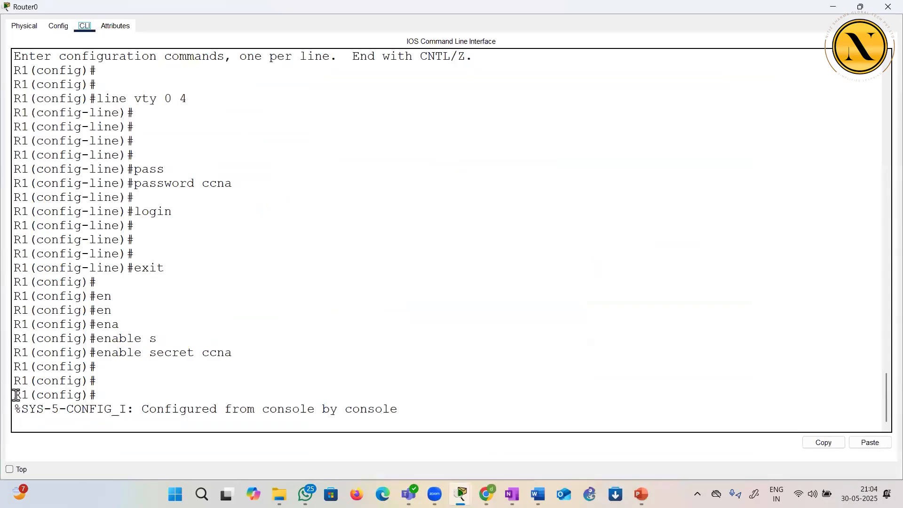
{"action": "left_click_drag", "start_coordinate": [14, 394], "coordinate": [107, 395]}
{"action": "left_click", "coordinate": [140, 389]}
{"action": "key", "text": "Return"}
{"action": "key", "text": "Return"}
{"action": "key", "text": "Return"}
{"action": "key", "text": "Return"}
{"action": "key", "text": "Return"}
{"action": "key", "text": "Return"}
{"action": "key", "text": "Return"}
{"action": "key", "text": "Return"}
{"action": "key", "text": "Return"}
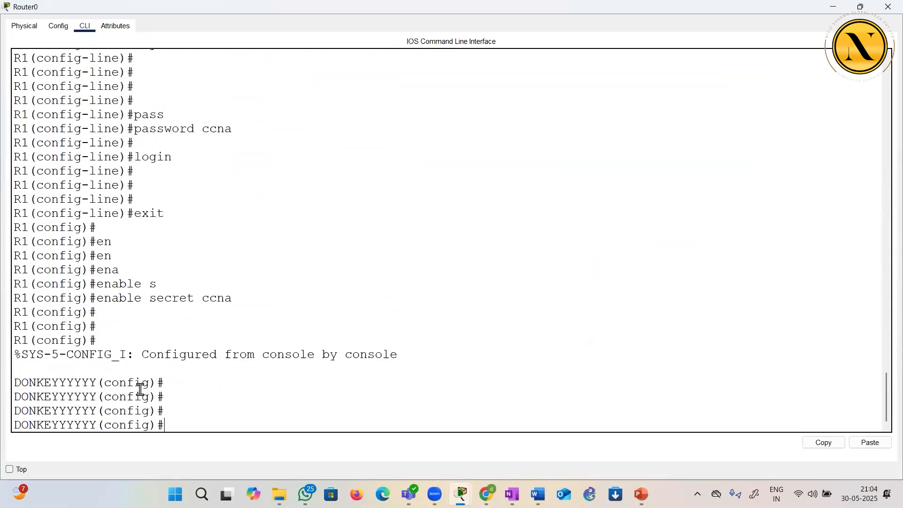
{"action": "key", "text": "Return"}
{"action": "key", "text": "Return"}
{"action": "key", "text": "Return"}
{"action": "key", "text": "Return"}
{"action": "key", "text": "Return"}
{"action": "key", "text": "Return"}
{"action": "key", "text": "Return"}
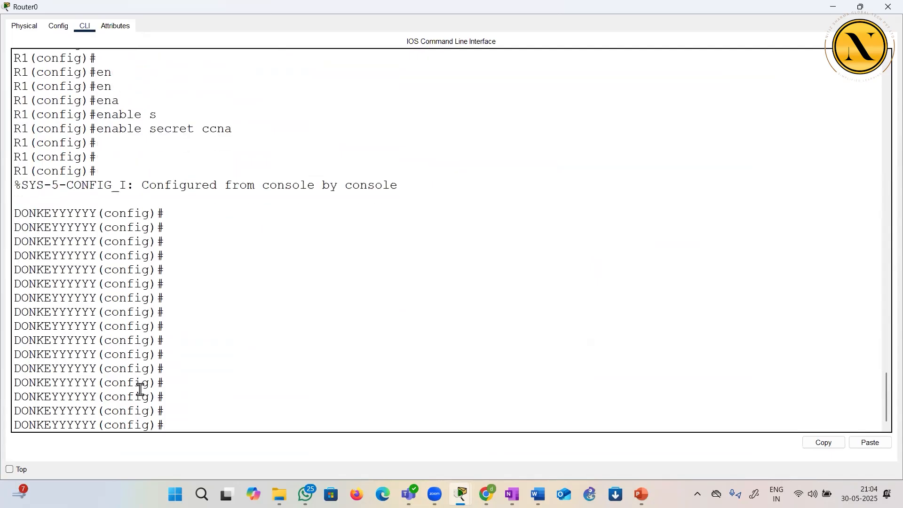
Set the router's hostname to R1 from its console and close Router0
{"action": "type", "text": "ho R1"}
{"action": "key", "text": "Return"}
{"action": "key", "text": "Return"}
{"action": "key", "text": "Return"}
{"action": "key", "text": "Return"}
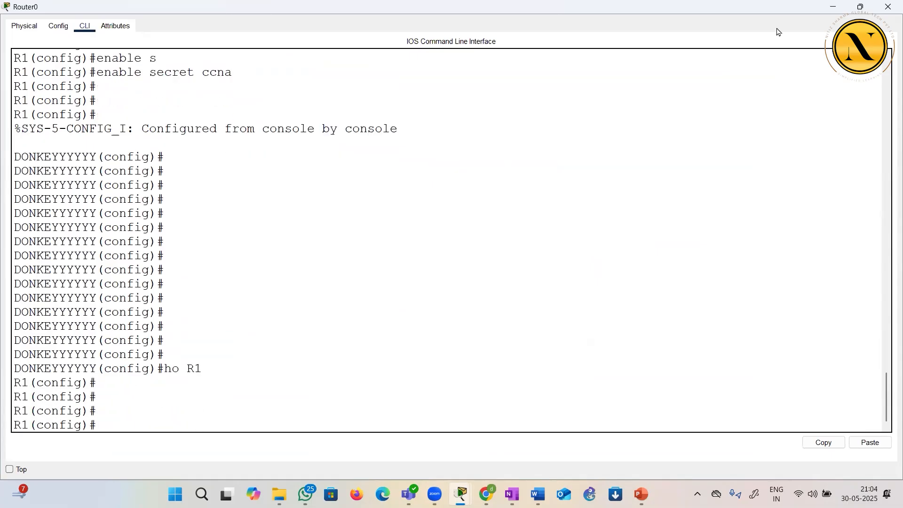
{"action": "left_click", "coordinate": [882, 7]}
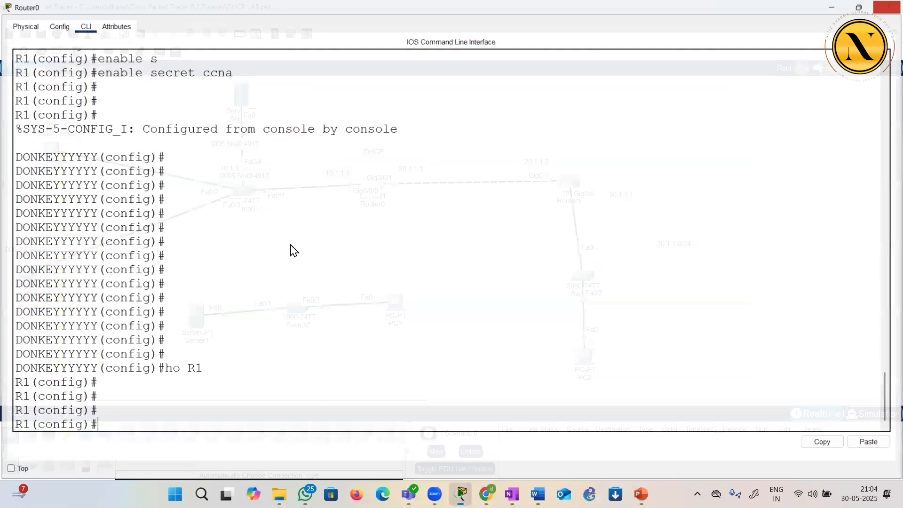
Open Switch0's CLI in a maximized window and try to Telnet to 10.1.1.1 by entering only the IP address
{"action": "left_click", "coordinate": [247, 200]}
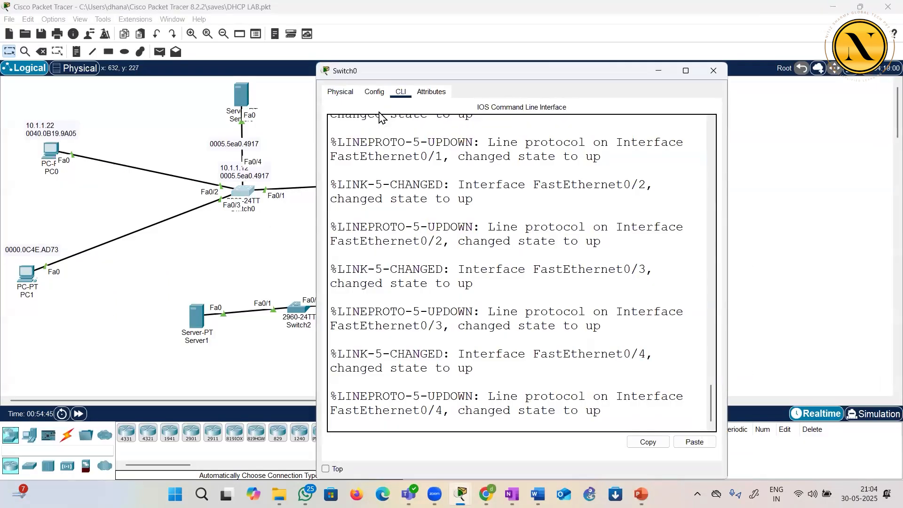
{"action": "key", "text": "super+Up"}
{"action": "key", "text": "Return"}
{"action": "key", "text": "Return"}
{"action": "key", "text": "Return"}
{"action": "key", "text": "Return"}
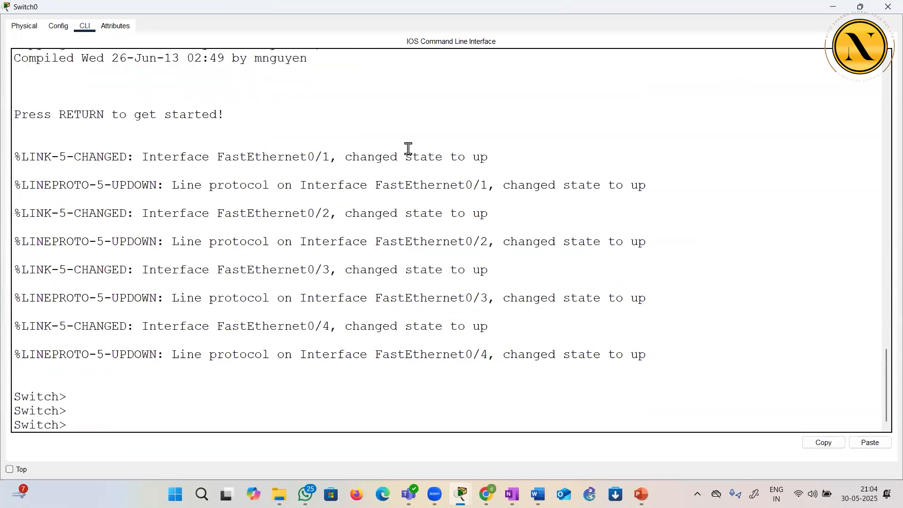
{"action": "type", "text": "e"}
{"action": "key", "text": "BackSpace"}
{"action": "type", "text": "telnet 10.1.1.1"}
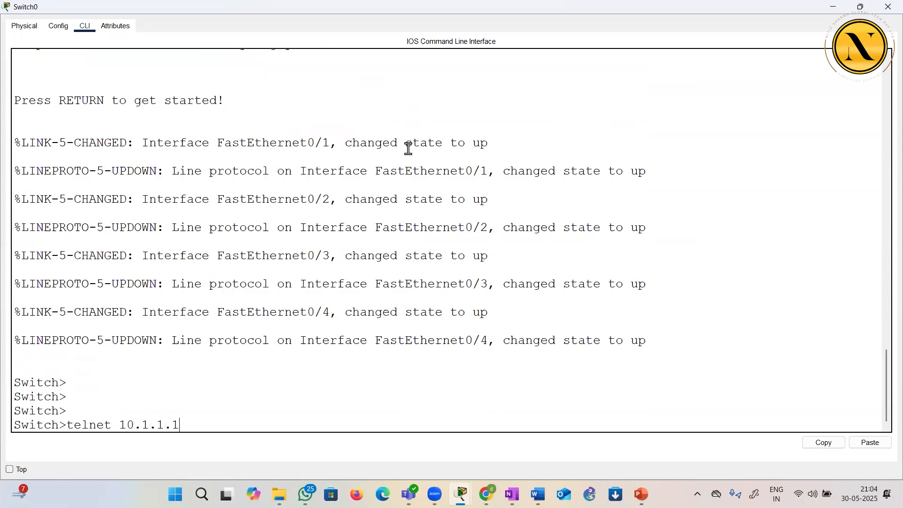
{"action": "key", "text": "Left"}
{"action": "key", "text": "Left"}
{"action": "key", "text": "Left"}
{"action": "key", "text": "Left"}
{"action": "key", "text": "Left"}
{"action": "key", "text": "Left"}
{"action": "key", "text": "Left"}
{"action": "key", "text": "Left"}
{"action": "key", "text": "BackSpace"}
{"action": "key", "text": "BackSpace"}
{"action": "key", "text": "BackSpace"}
{"action": "key", "text": "BackSpace"}
{"action": "key", "text": "BackSpace"}
{"action": "key", "text": "BackSpace"}
{"action": "key", "text": "BackSpace"}
{"action": "key", "text": "Return"}
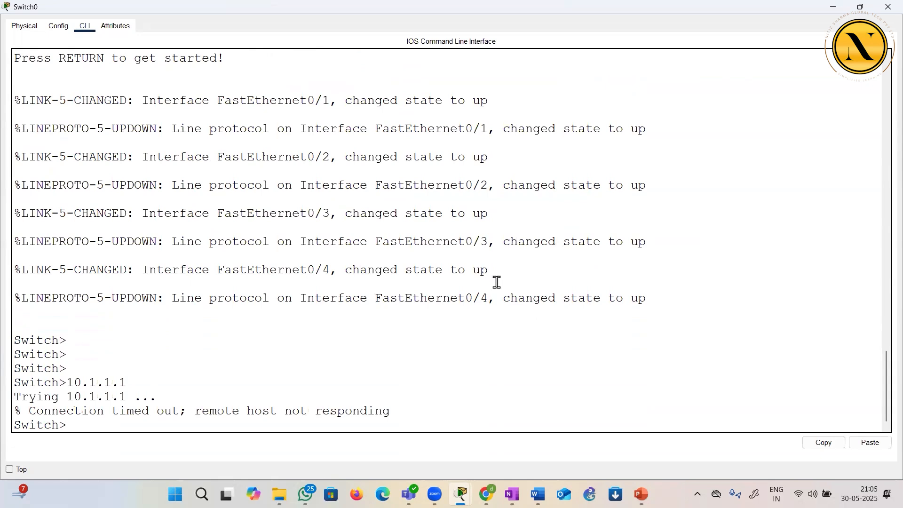
Enter privileged EXEC mode on the switch and examine the VLAN 1 interface status with sh int vlan 1
{"action": "type", "text": "en"}
{"action": "key", "text": "Return"}
{"action": "key", "text": "Return"}
{"action": "type", "text": "sh int vlan 1"}
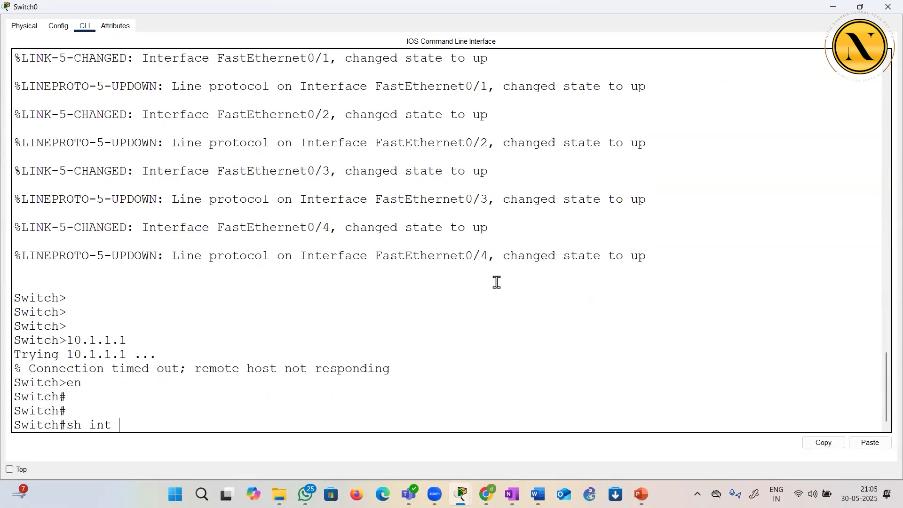
{"action": "key", "text": "Return"}
{"action": "key", "text": "Return"}
{"action": "key", "text": "Return"}
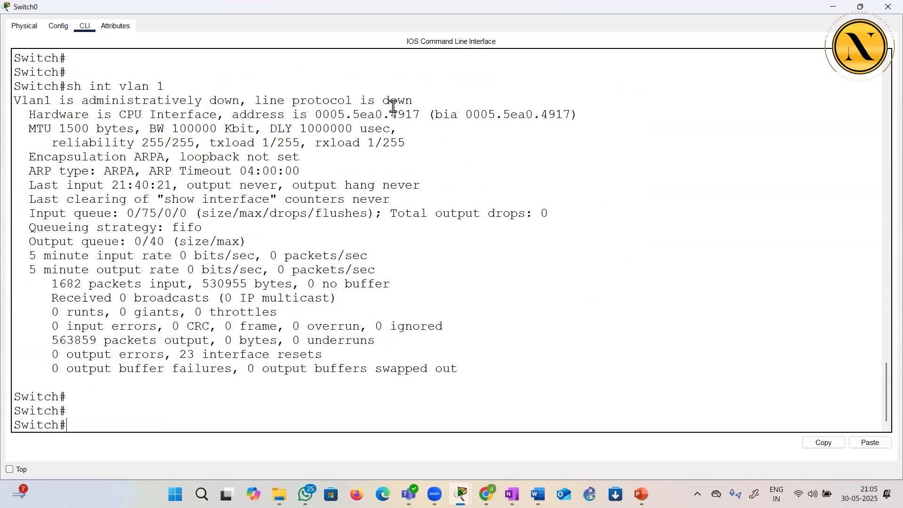
{"action": "left_click_drag", "start_coordinate": [74, 86], "coordinate": [246, 131]}
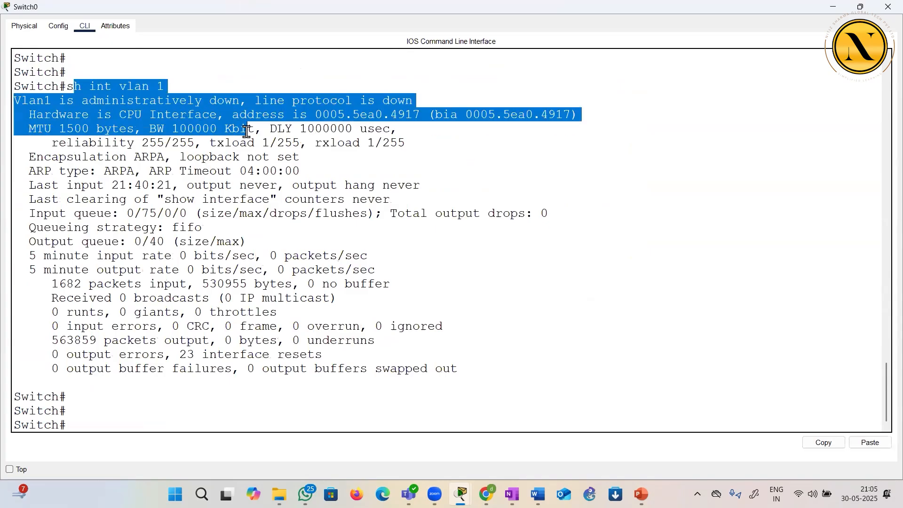
{"action": "left_click", "coordinate": [130, 90]}
{"action": "left_click_drag", "start_coordinate": [90, 100], "coordinate": [402, 137]}
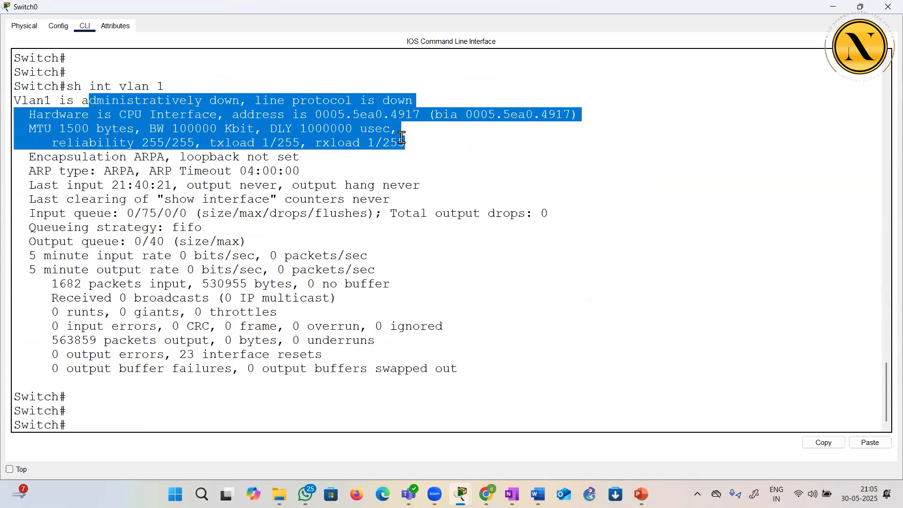
{"action": "left_click", "coordinate": [391, 175]}
Enter global configuration mode on the switch and set its hostname to SW1
{"action": "type", "text": "conf t"}
{"action": "key", "text": "Return"}
{"action": "key", "text": "Return"}
{"action": "key", "text": "Return"}
{"action": "type", "text": "ho SW1"}
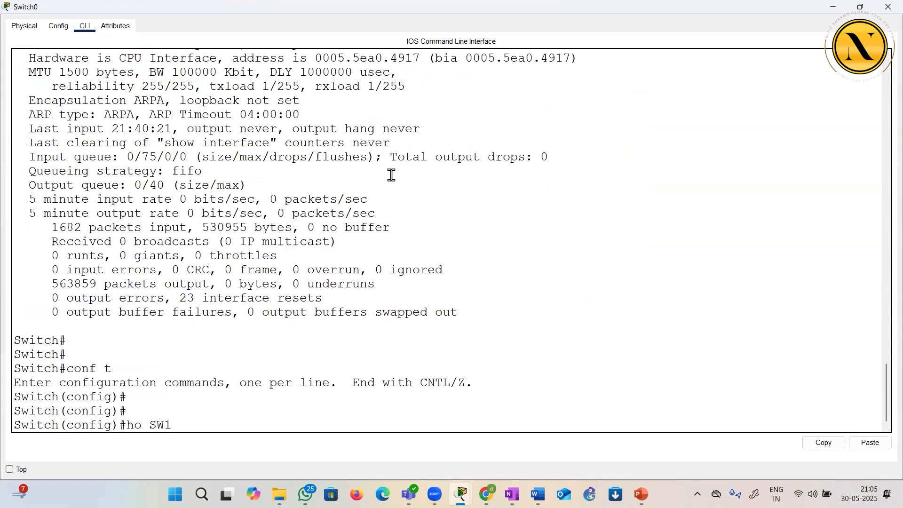
{"action": "key", "text": "Return"}
{"action": "key", "text": "Return"}
{"action": "key", "text": "Return"}
{"action": "key", "text": "Return"}
{"action": "key", "text": "Return"}
Open the VLAN 1 interface configuration on SW1 and enable the interface with no shut
{"action": "type", "text": "int vlan 1"}
{"action": "key", "text": "Return"}
{"action": "key", "text": "Return"}
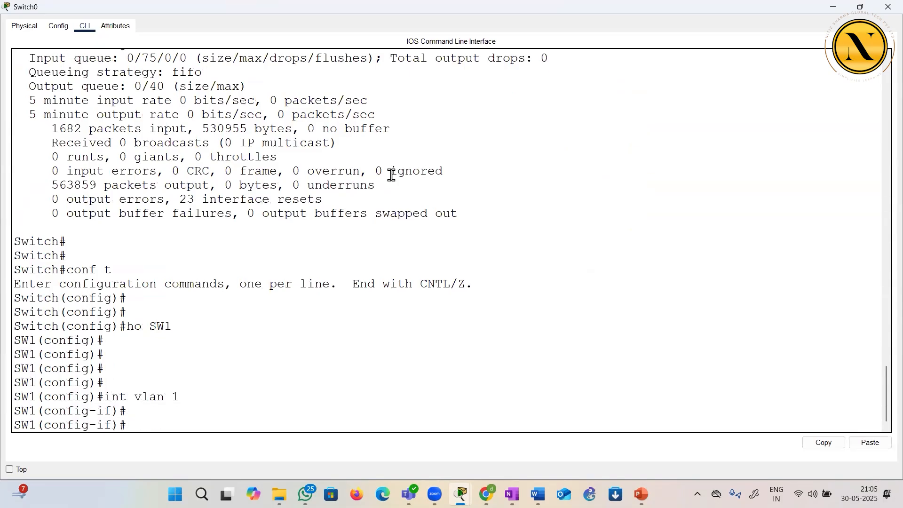
{"action": "type", "text": "no shut"}
{"action": "key", "text": "Return"}
{"action": "key", "text": "Return"}
Assign the IP address 10.1.1.4 with mask 255.255.255.0 to SW1's VLAN 1 interface and return to privileged EXEC mode
{"action": "type", "text": "ip add"}
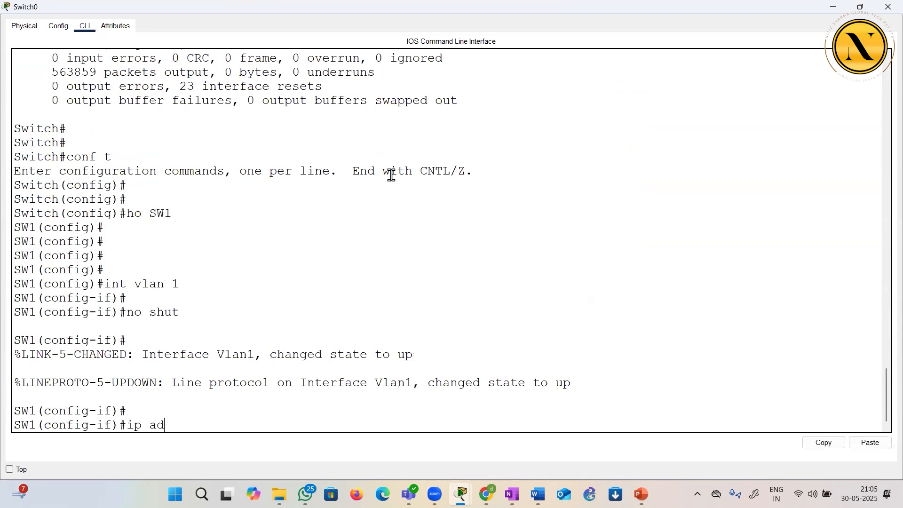
{"action": "key", "text": "Tab"}
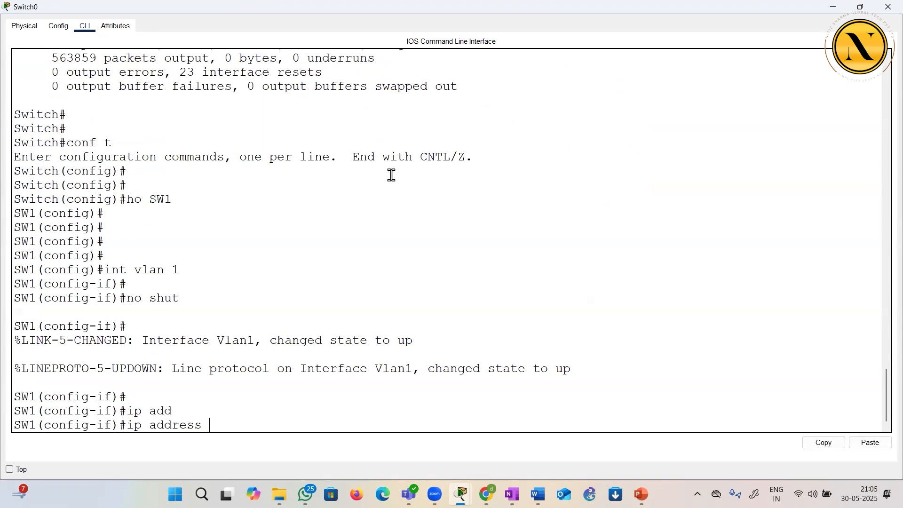
{"action": "type", "text": "10.1.1.4"}
{"action": "key", "text": "Return"}
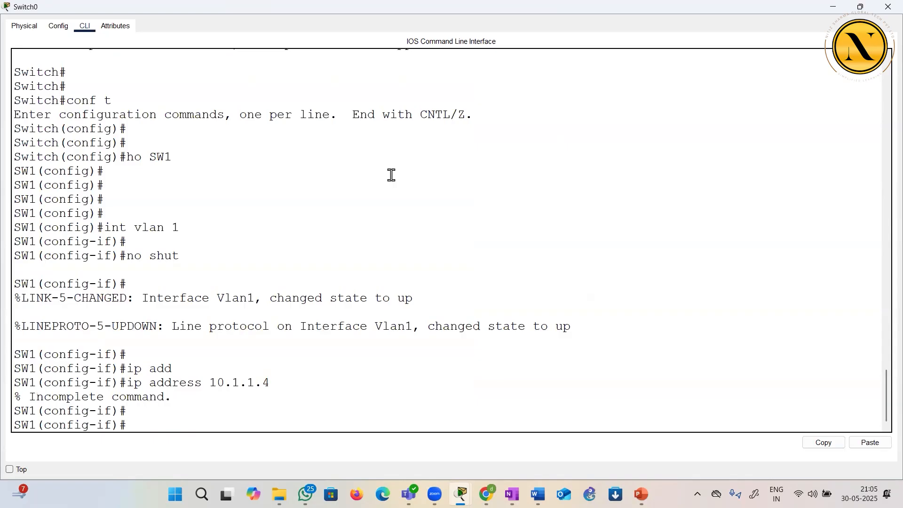
{"action": "key", "text": "Up"}
{"action": "type", "text": "255."}
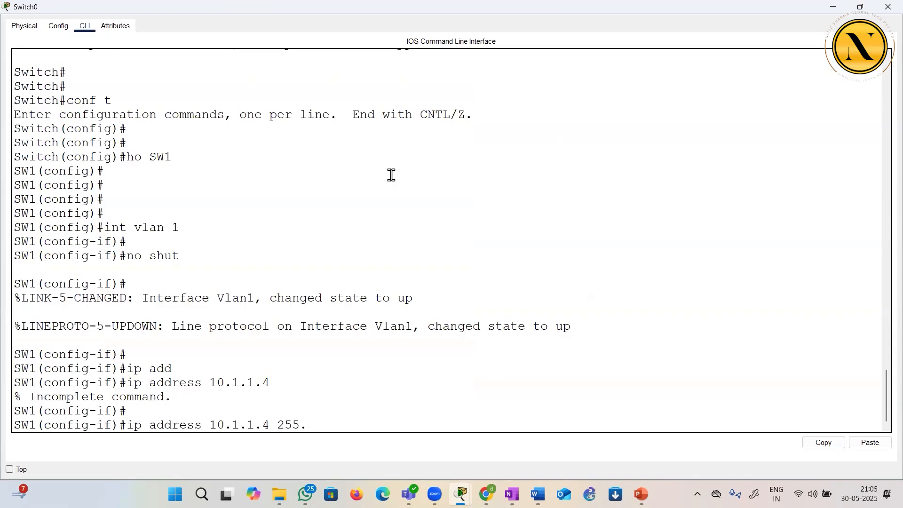
{"action": "type", "text": "255.255.0"}
{"action": "key", "text": "Return"}
{"action": "key", "text": "Return"}
{"action": "key", "text": "Return"}
{"action": "key", "text": "Return"}
{"action": "key", "text": "Return"}
{"action": "key", "text": "ctrl+z"}
{"action": "key", "text": "Return"}
{"action": "key", "text": "Return"}
{"action": "key", "text": "Return"}
{"action": "key", "text": "Return"}
{"action": "key", "text": "Return"}
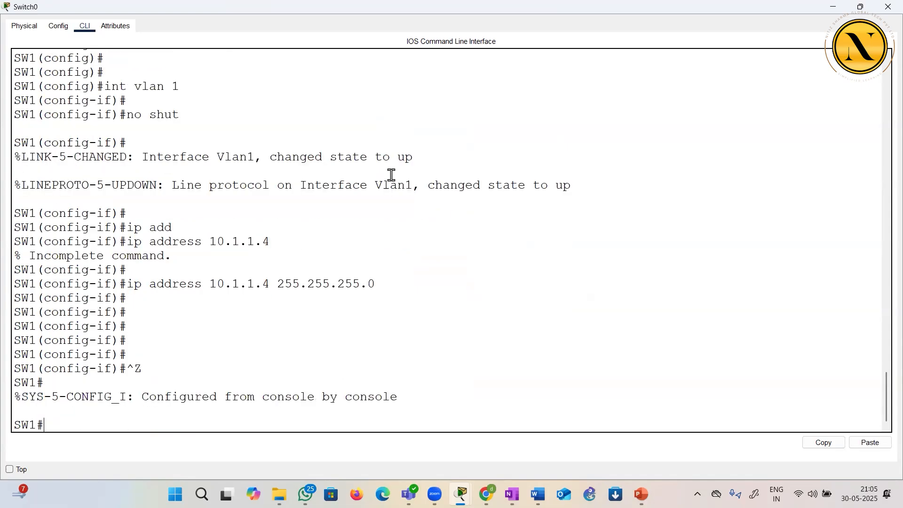
Ping the router at 10.1.1.1 from SW1 using the abbreviated p command
{"action": "type", "text": "pin"}
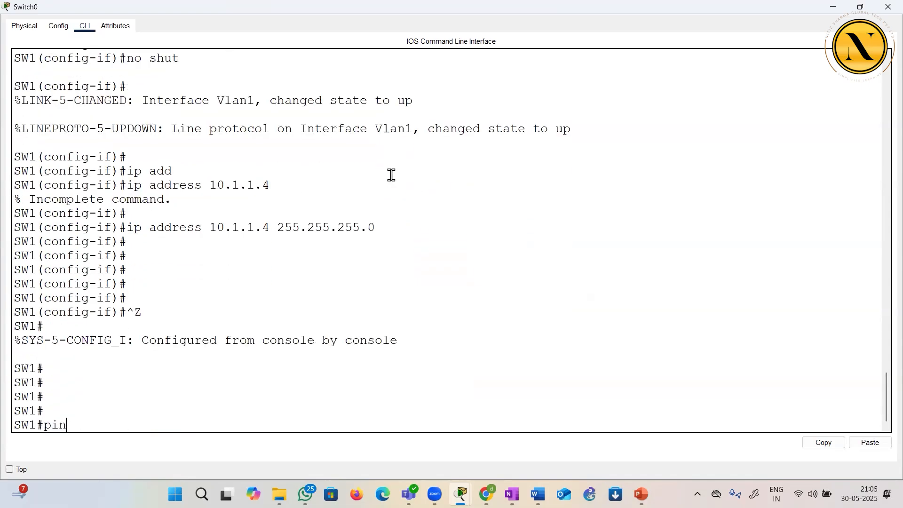
{"action": "type", "text": "g 10.1.1.1"}
{"action": "key", "text": "BackSpace"}
{"action": "key", "text": "BackSpace"}
{"action": "key", "text": "BackSpace"}
{"action": "key", "text": "BackSpace"}
{"action": "type", "text": "p"}
{"action": "key", "text": "Return"}
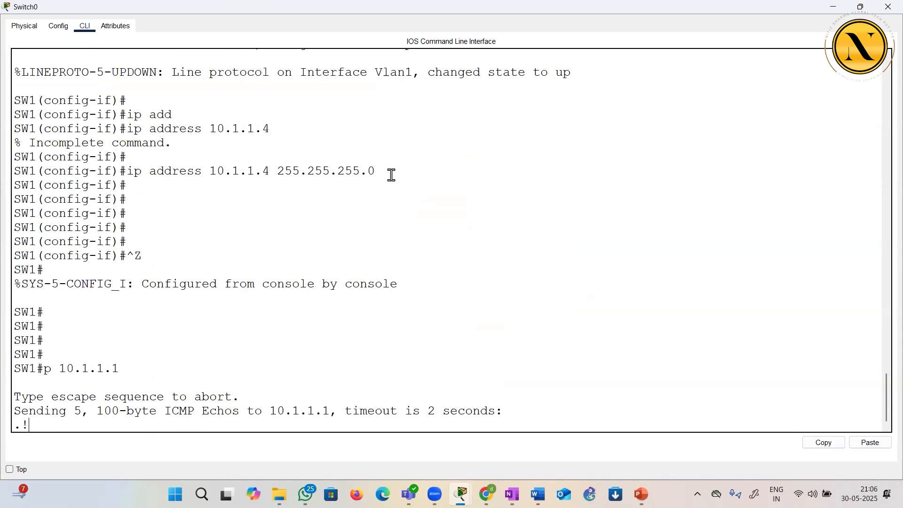
{"action": "scroll", "coordinate": [391, 175], "scroll_direction": "up", "scroll_amount": 1}
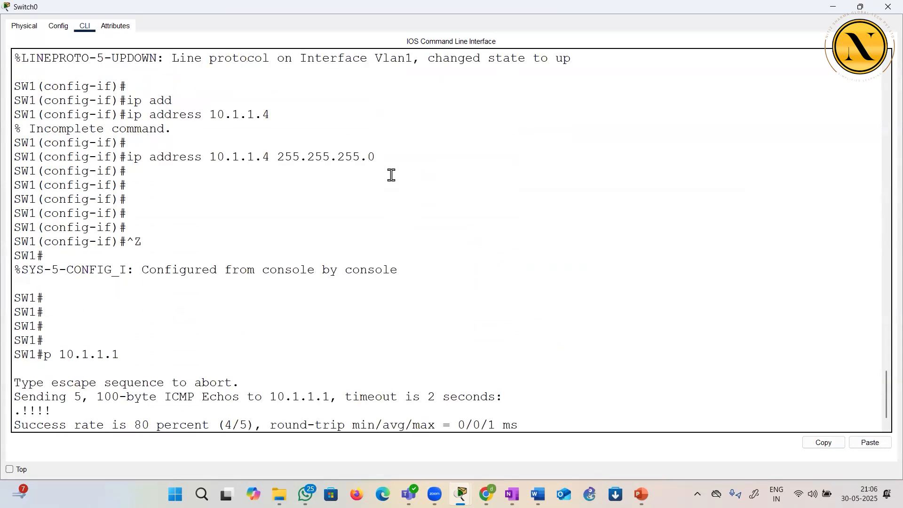
Telnet from SW1 to 10.1.1.1, enter the vty password, and enter privileged EXEC mode on R1 with the enable password
{"action": "type", "text": "10.1.1.1"}
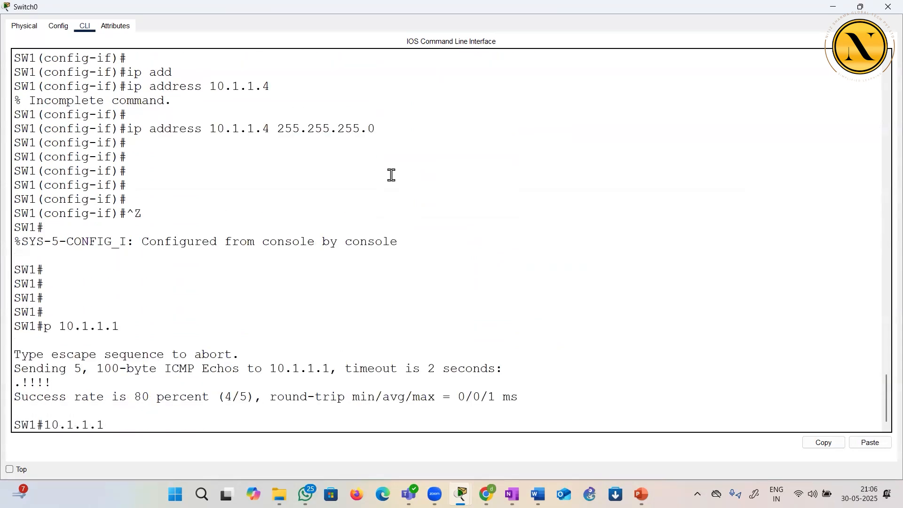
{"action": "key", "text": "Return"}
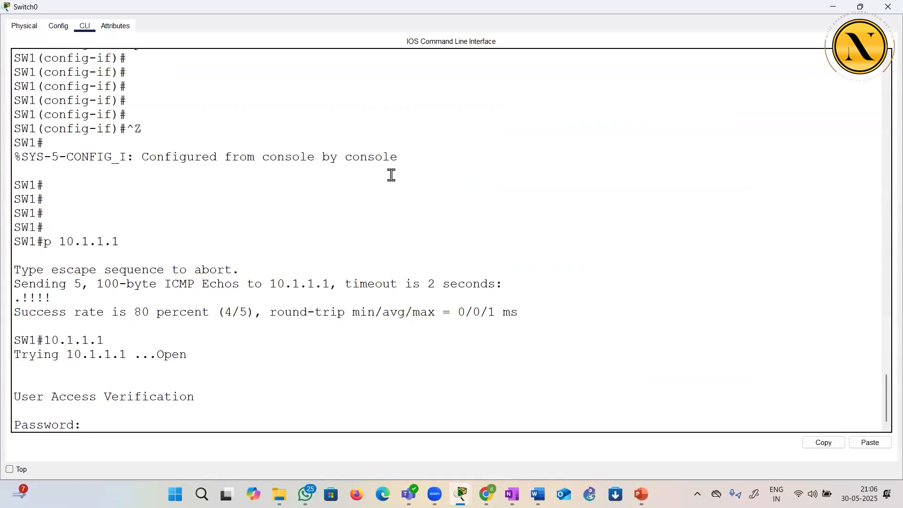
{"action": "key", "text": "Return"}
{"action": "type", "text": "en"}
{"action": "key", "text": "Return"}
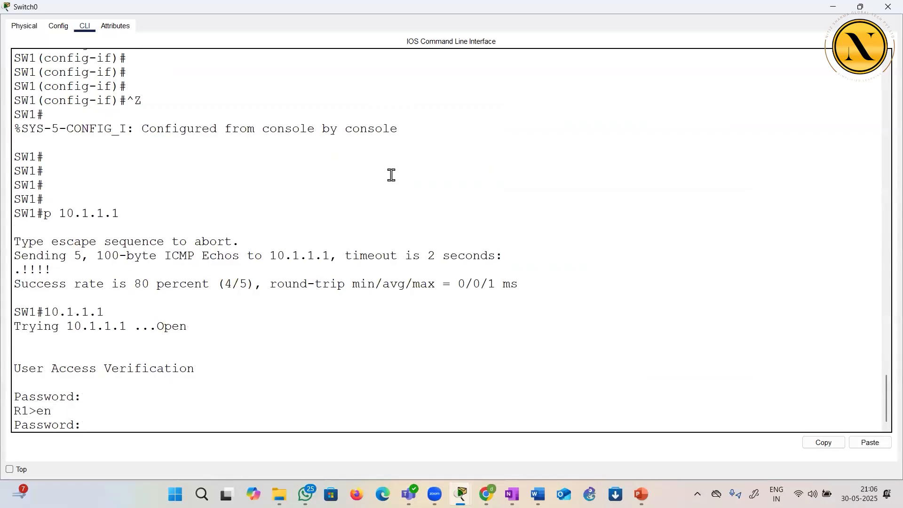
{"action": "key", "text": "Return"}
Exit the Telnet session to R1 back to the SW1 prompt and close the switch window
{"action": "key", "text": "Return"}
{"action": "key", "text": "Return"}
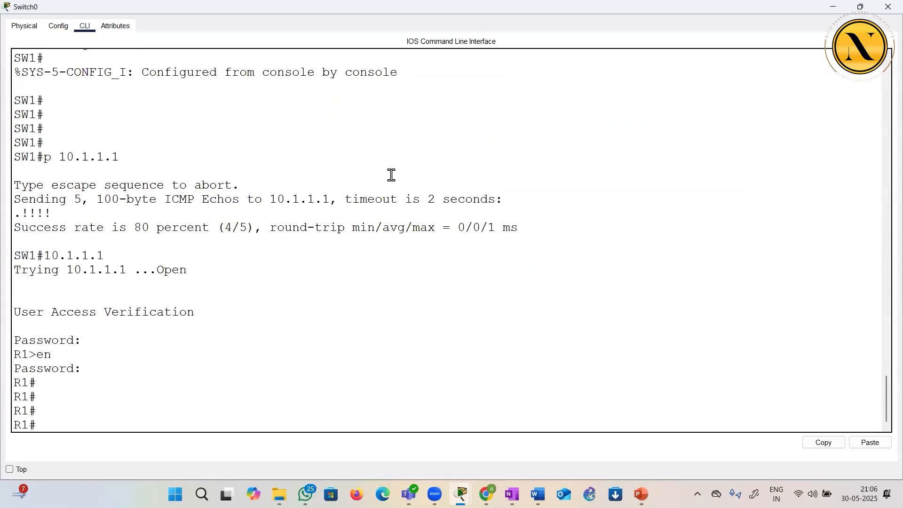
{"action": "key", "text": "Return"}
{"action": "key", "text": "Return"}
{"action": "type", "text": "exit"}
{"action": "key", "text": "Return"}
{"action": "key", "text": "Return"}
{"action": "key", "text": "Return"}
{"action": "key", "text": "Return"}
{"action": "key", "text": "Return"}
{"action": "key", "text": "Return"}
{"action": "key", "text": "Return"}
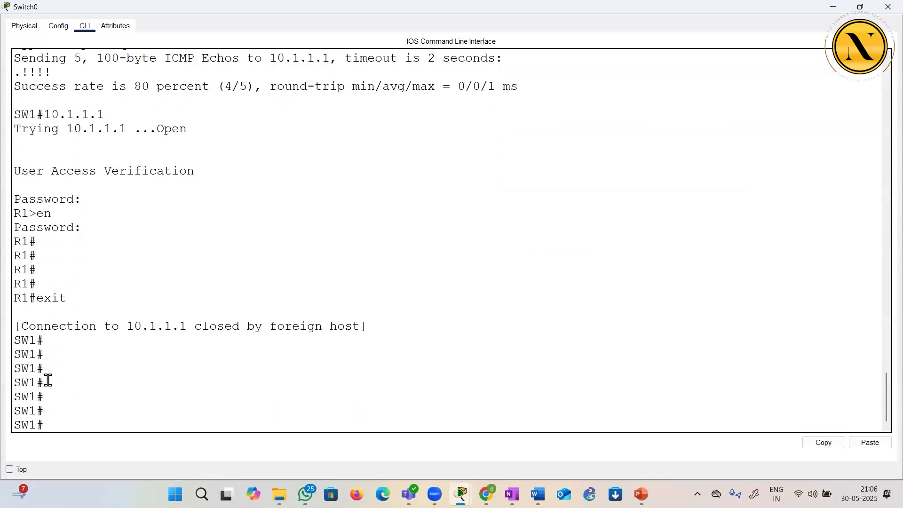
{"action": "left_click_drag", "start_coordinate": [46, 380], "coordinate": [8, 369]}
{"action": "left_click", "coordinate": [888, 6]}
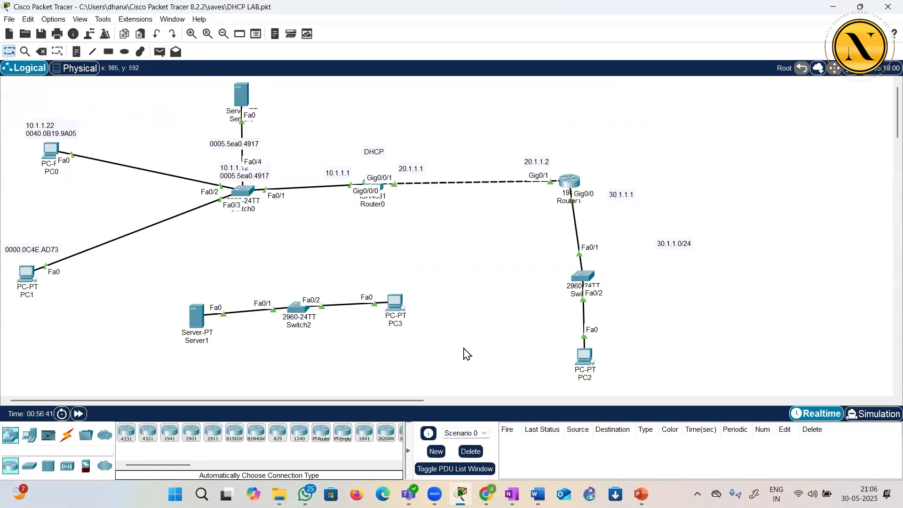
Switch to the CCNA sequence document in Word and examine the Ping, Extended Ping, Telnet, Traceroute and SSH topics, then minimize it
{"action": "left_click", "coordinate": [537, 493]}
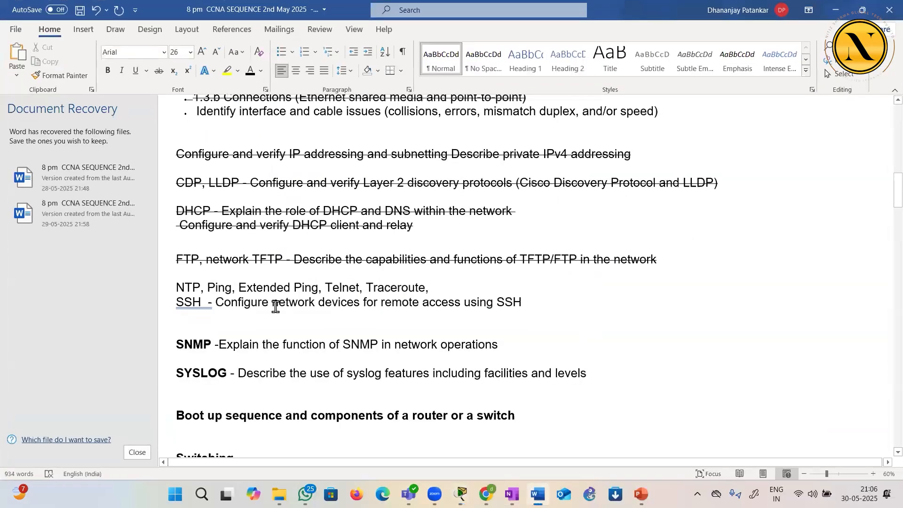
{"action": "left_click_drag", "start_coordinate": [329, 290], "coordinate": [356, 289]}
{"action": "left_click_drag", "start_coordinate": [180, 303], "coordinate": [201, 302]}
{"action": "left_click", "coordinate": [232, 325]}
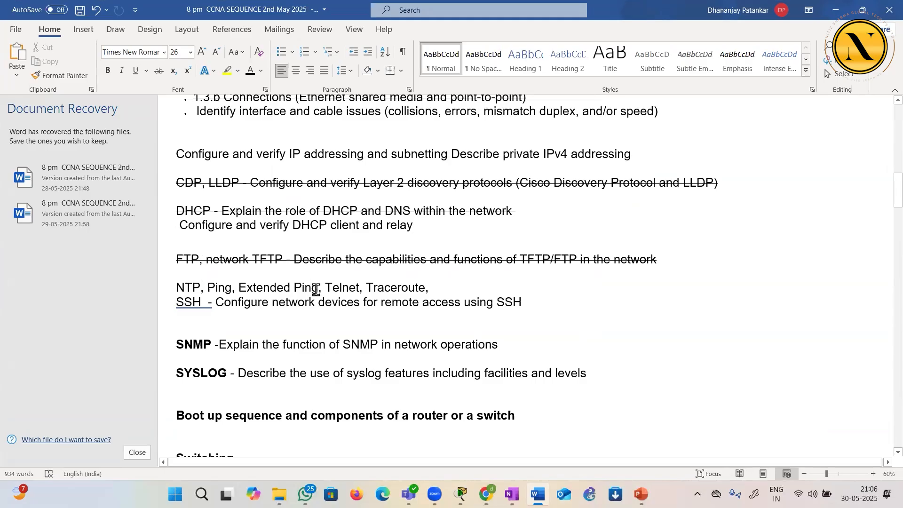
{"action": "left_click_drag", "start_coordinate": [322, 285], "coordinate": [360, 288]}
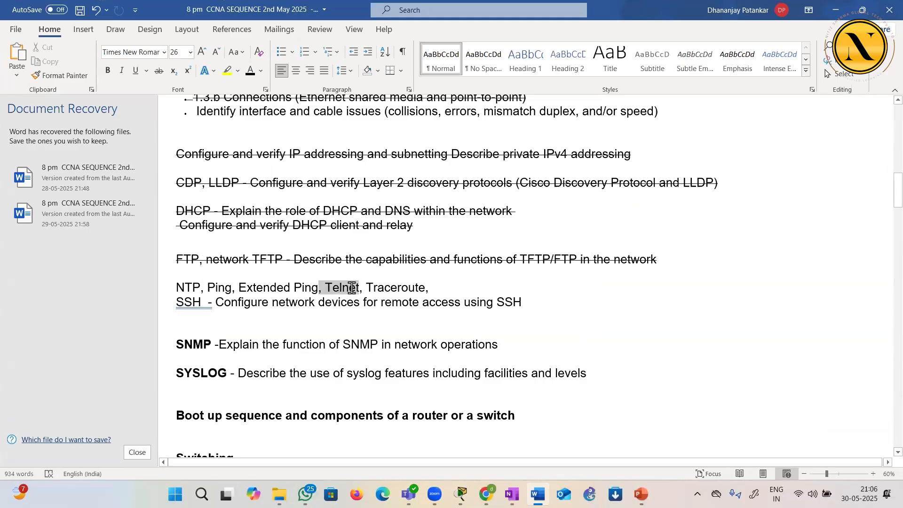
{"action": "left_click", "coordinate": [210, 308]}
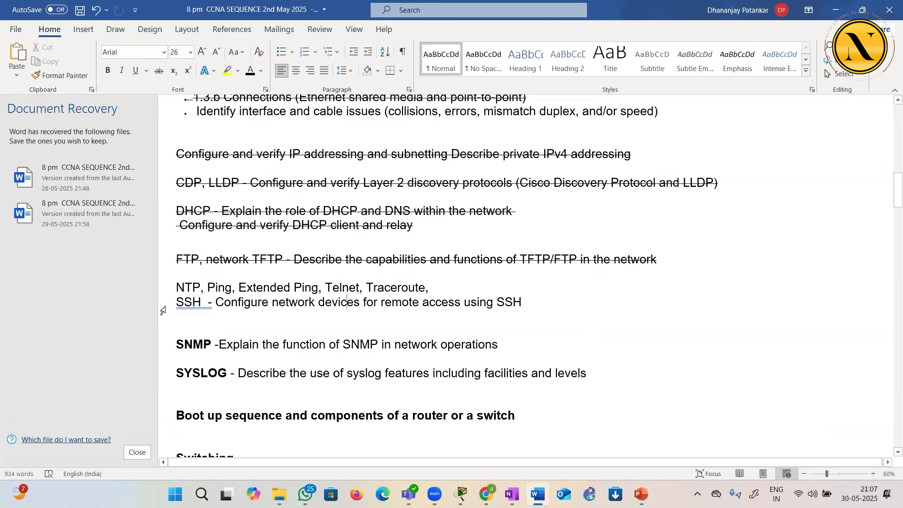
{"action": "left_click_drag", "start_coordinate": [176, 302], "coordinate": [203, 302]}
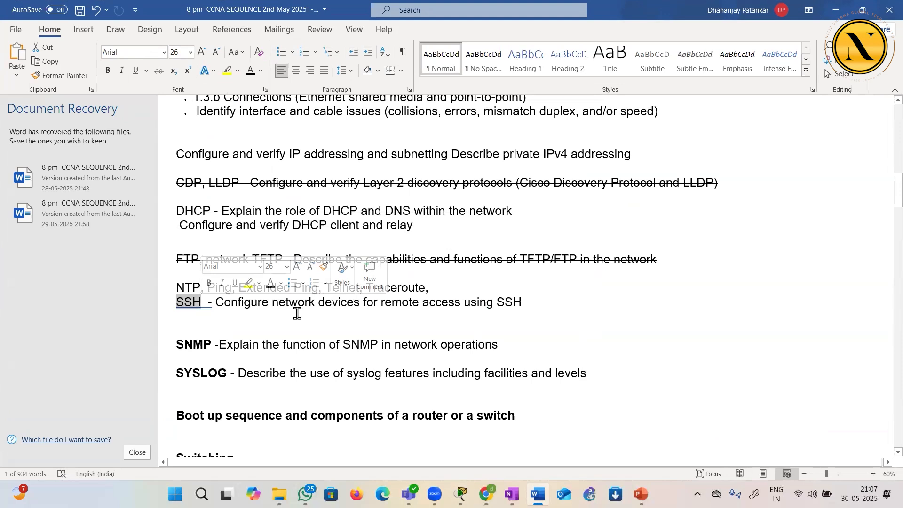
{"action": "left_click", "coordinate": [179, 316]}
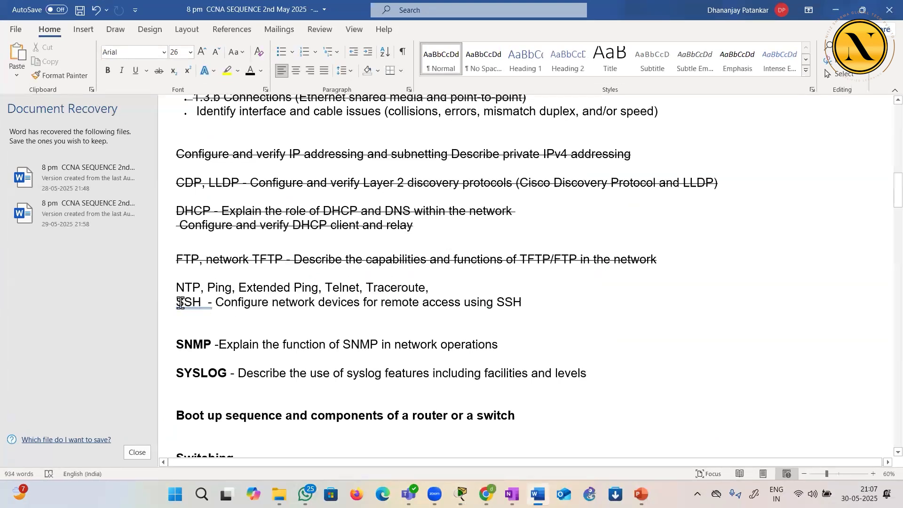
{"action": "left_click_drag", "start_coordinate": [179, 301], "coordinate": [202, 302]}
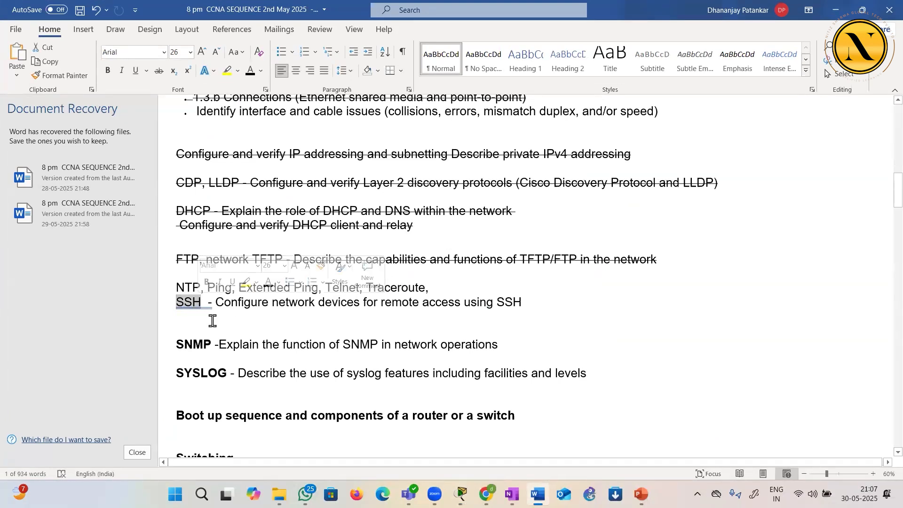
{"action": "left_click", "coordinate": [212, 321]}
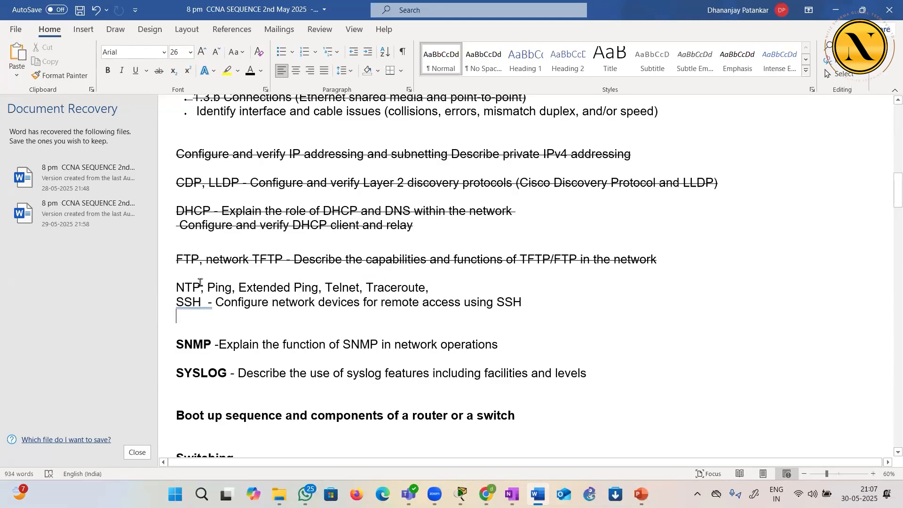
{"action": "left_click_drag", "start_coordinate": [207, 288], "coordinate": [421, 288]}
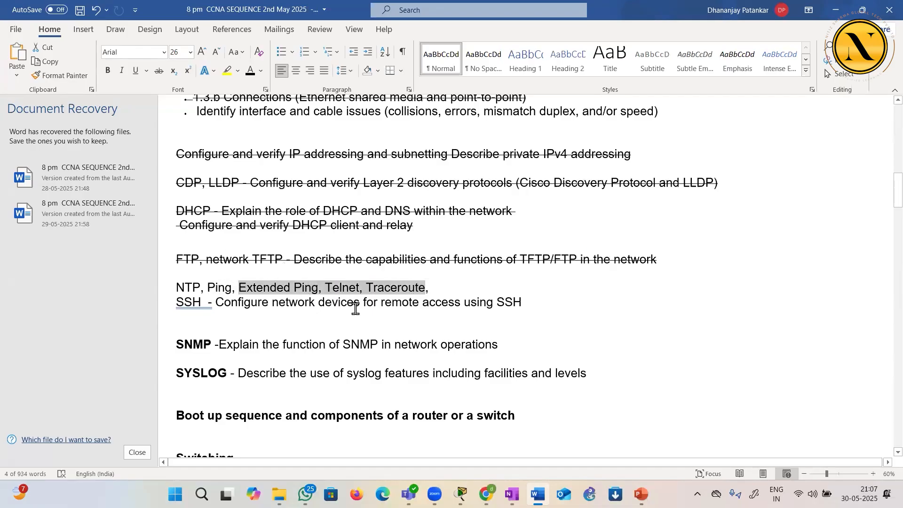
{"action": "left_click", "coordinate": [302, 286]}
{"action": "left_click", "coordinate": [481, 245]}
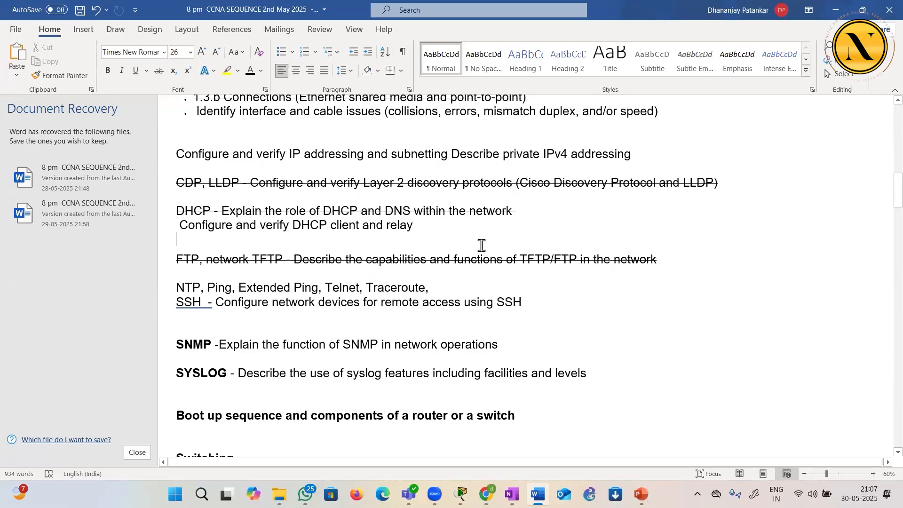
{"action": "left_click", "coordinate": [836, 11]}
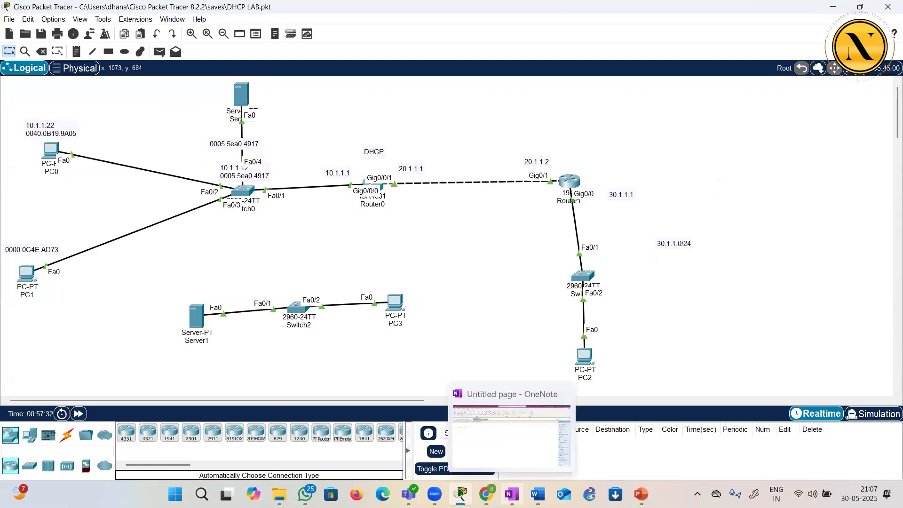
Switch to the blank OneNote page and set the drawing pen's line color to black
{"action": "left_click", "coordinate": [511, 494]}
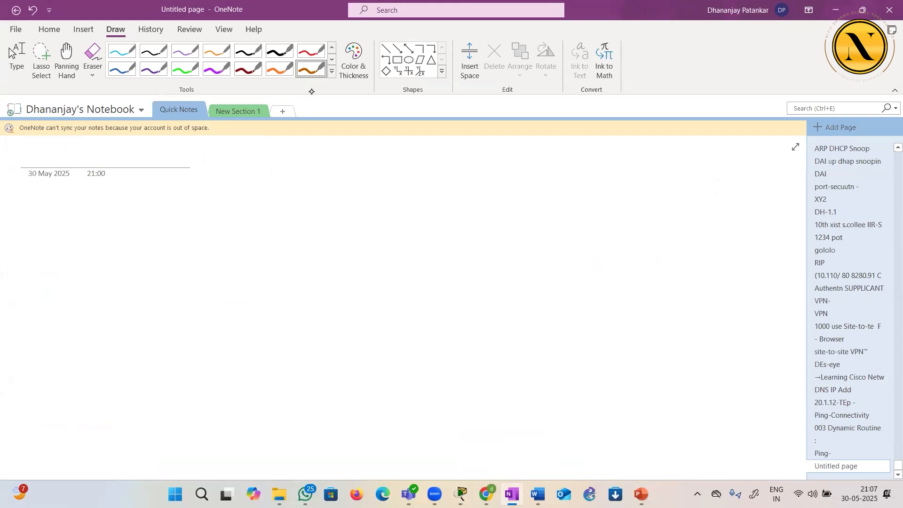
{"action": "left_click", "coordinate": [354, 60]}
{"action": "left_click", "coordinate": [748, 249]}
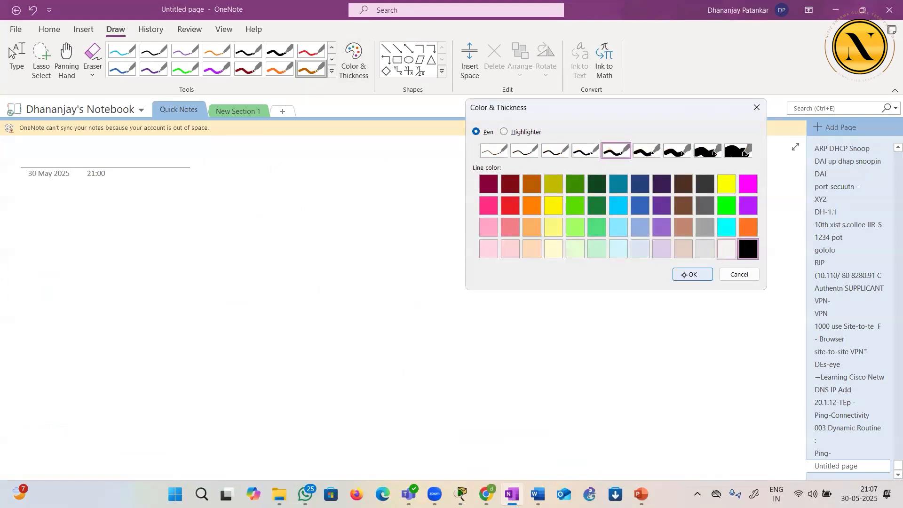
{"action": "left_click", "coordinate": [692, 274]}
Draw two circled routers, R1 and R2, joined by a link, with a second link extending from R1's other side
{"action": "mouse_move", "coordinate": [319, 224]}
{"action": "left_mouse_down"}
{"action": "mouse_move", "coordinate": [316, 268]}
{"action": "mouse_move", "coordinate": [308, 220]}
{"action": "left_mouse_up"}
{"action": "mouse_move", "coordinate": [304, 260]}
{"action": "left_mouse_down"}
{"action": "mouse_move", "coordinate": [311, 243]}
{"action": "mouse_move", "coordinate": [316, 258]}
{"action": "left_mouse_up"}
{"action": "mouse_move", "coordinate": [321, 246]}
{"action": "left_mouse_down"}
{"action": "mouse_move", "coordinate": [323, 258]}
{"action": "mouse_move", "coordinate": [636, 245]}
{"action": "left_mouse_up"}
{"action": "mouse_move", "coordinate": [640, 215]}
{"action": "left_mouse_down"}
{"action": "mouse_move", "coordinate": [662, 221]}
{"action": "mouse_move", "coordinate": [643, 249]}
{"action": "mouse_move", "coordinate": [649, 246]}
{"action": "left_mouse_up"}
{"action": "left_click_drag", "start_coordinate": [657, 234], "coordinate": [684, 248]}
{"action": "left_click_drag", "start_coordinate": [275, 255], "coordinate": [69, 252]}
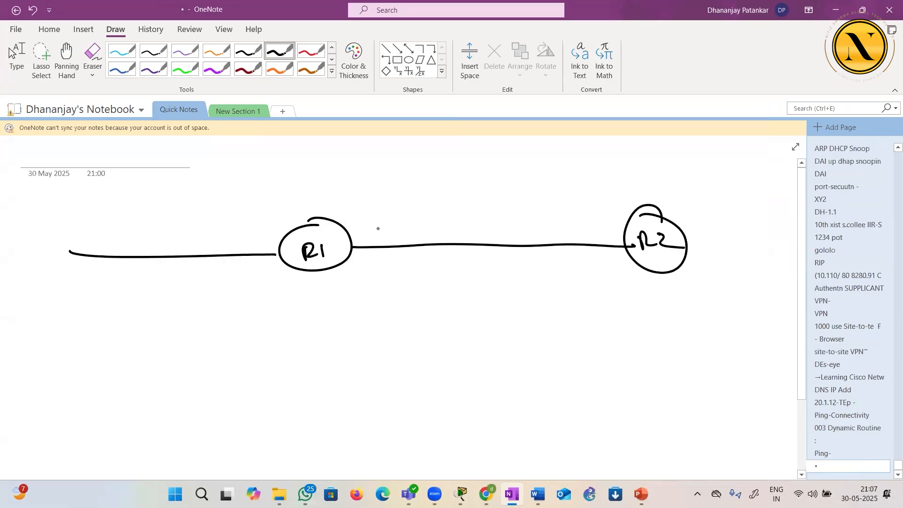
Label the ends of the R1–R2 link with the addresses 20.1.1.1 at R1 and 20.1.1.2 at R2
{"action": "left_click_drag", "start_coordinate": [353, 219], "coordinate": [386, 217]}
{"action": "left_click", "coordinate": [375, 219]}
{"action": "left_click", "coordinate": [397, 207]}
{"action": "left_click_drag", "start_coordinate": [389, 201], "coordinate": [399, 212]}
{"action": "left_click_drag", "start_coordinate": [403, 193], "coordinate": [410, 205]}
{"action": "mouse_move", "coordinate": [613, 240]}
{"action": "left_mouse_down"}
{"action": "mouse_move", "coordinate": [566, 208]}
{"action": "mouse_move", "coordinate": [591, 199]}
{"action": "left_mouse_up"}
{"action": "left_click", "coordinate": [580, 202]}
{"action": "left_click", "coordinate": [595, 202]}
{"action": "left_click_drag", "start_coordinate": [597, 189], "coordinate": [605, 197]}
{"action": "left_click_drag", "start_coordinate": [604, 190], "coordinate": [632, 190]}
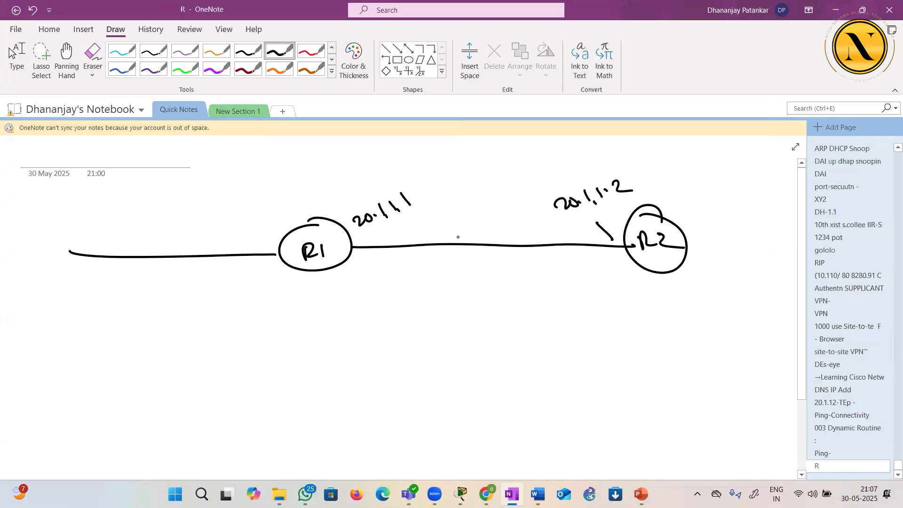
Write #sh ip route below R1, marking its R2-facing port with a dot and crossing out its other link
{"action": "left_click", "coordinate": [355, 247]}
{"action": "left_click_drag", "start_coordinate": [173, 291], "coordinate": [171, 307]}
{"action": "left_click_drag", "start_coordinate": [180, 292], "coordinate": [183, 305]}
{"action": "mouse_move", "coordinate": [197, 296]}
{"action": "left_mouse_down"}
{"action": "mouse_move", "coordinate": [187, 307]}
{"action": "mouse_move", "coordinate": [205, 307]}
{"action": "mouse_move", "coordinate": [173, 314]}
{"action": "mouse_move", "coordinate": [217, 297]}
{"action": "left_mouse_up"}
{"action": "left_click_drag", "start_coordinate": [219, 296], "coordinate": [228, 311]}
{"action": "left_click_drag", "start_coordinate": [226, 301], "coordinate": [248, 304]}
{"action": "left_click_drag", "start_coordinate": [255, 297], "coordinate": [275, 299]}
{"action": "left_click_drag", "start_coordinate": [270, 293], "coordinate": [278, 291]}
{"action": "left_click_drag", "start_coordinate": [280, 297], "coordinate": [285, 293]}
{"action": "left_click_drag", "start_coordinate": [264, 248], "coordinate": [255, 265]}
{"action": "left_click_drag", "start_coordinate": [254, 252], "coordinate": [275, 258]}
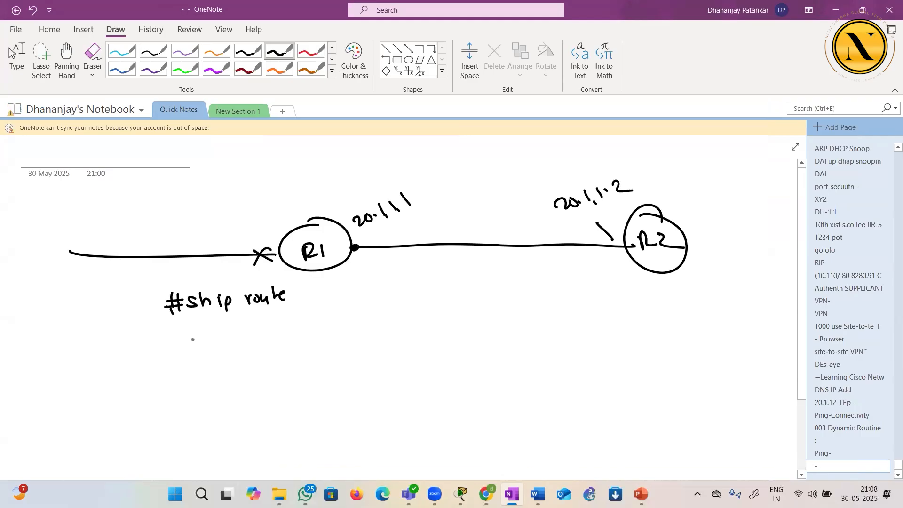
Write the route codes C and L beneath the command and add the /24 prefix to R1's 20.1.1.1 address
{"action": "left_click_drag", "start_coordinate": [200, 339], "coordinate": [197, 380]}
{"action": "left_click_drag", "start_coordinate": [441, 173], "coordinate": [427, 213]}
{"action": "left_click_drag", "start_coordinate": [443, 189], "coordinate": [471, 190]}
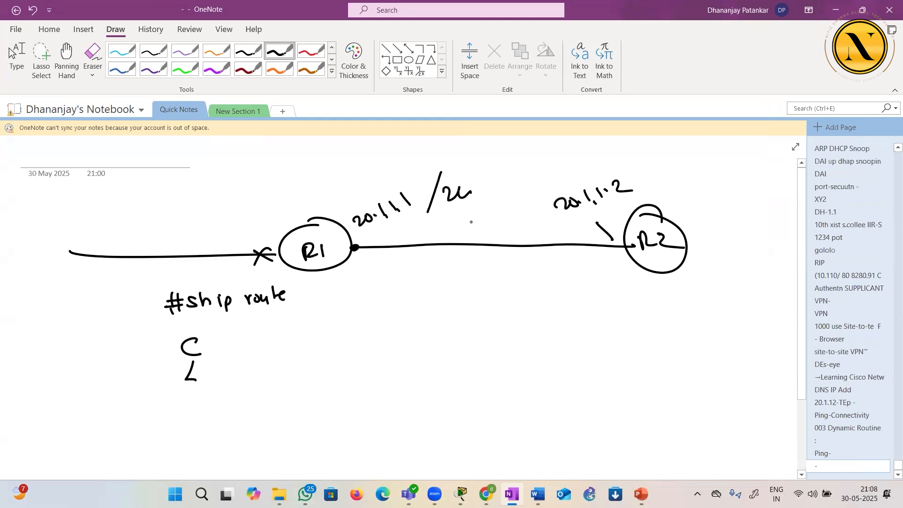
Write the network 20.1.1.0/24 beside the C route code
{"action": "mouse_move", "coordinate": [226, 338]}
{"action": "left_mouse_down"}
{"action": "mouse_move", "coordinate": [240, 352]}
{"action": "mouse_move", "coordinate": [245, 340]}
{"action": "mouse_move", "coordinate": [269, 346]}
{"action": "left_mouse_up"}
{"action": "left_click", "coordinate": [258, 345]}
{"action": "left_click", "coordinate": [275, 345]}
{"action": "mouse_move", "coordinate": [280, 332]}
{"action": "left_mouse_down"}
{"action": "mouse_move", "coordinate": [283, 346]}
{"action": "mouse_move", "coordinate": [299, 333]}
{"action": "mouse_move", "coordinate": [310, 351]}
{"action": "mouse_move", "coordinate": [352, 337]}
{"action": "left_mouse_up"}
{"action": "left_click", "coordinate": [287, 347]}
{"action": "left_click_drag", "start_coordinate": [350, 331], "coordinate": [351, 347]}
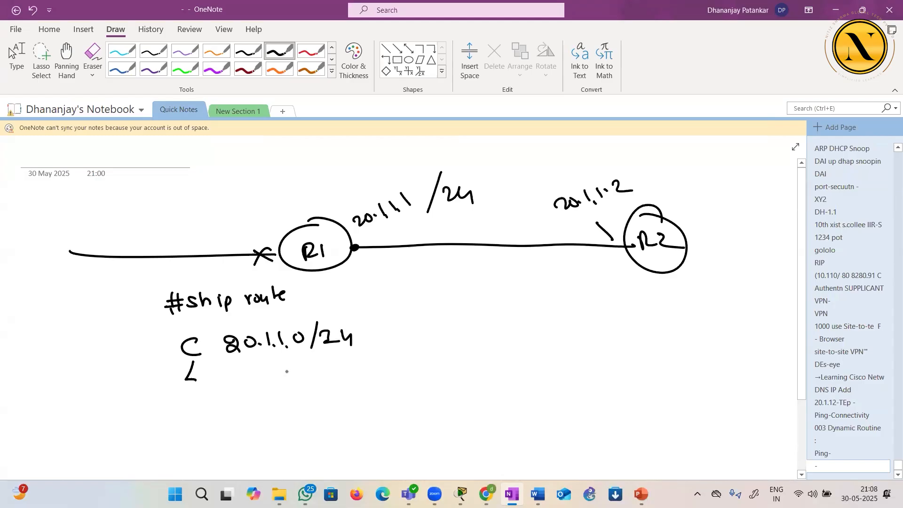
Write the address 20.1.1.1 beside the L route code
{"action": "left_click_drag", "start_coordinate": [224, 369], "coordinate": [272, 378]}
{"action": "left_click", "coordinate": [249, 377]}
{"action": "left_click", "coordinate": [262, 377]}
{"action": "left_click", "coordinate": [276, 377]}
{"action": "left_click_drag", "start_coordinate": [282, 365], "coordinate": [283, 377]}
Add g1 as the interface of the C route and label R1's R2-facing port g1
{"action": "left_click_drag", "start_coordinate": [398, 327], "coordinate": [390, 349]}
{"action": "left_click_drag", "start_coordinate": [415, 326], "coordinate": [415, 339]}
{"action": "left_click_drag", "start_coordinate": [363, 259], "coordinate": [357, 274]}
{"action": "left_click_drag", "start_coordinate": [377, 252], "coordinate": [374, 272]}
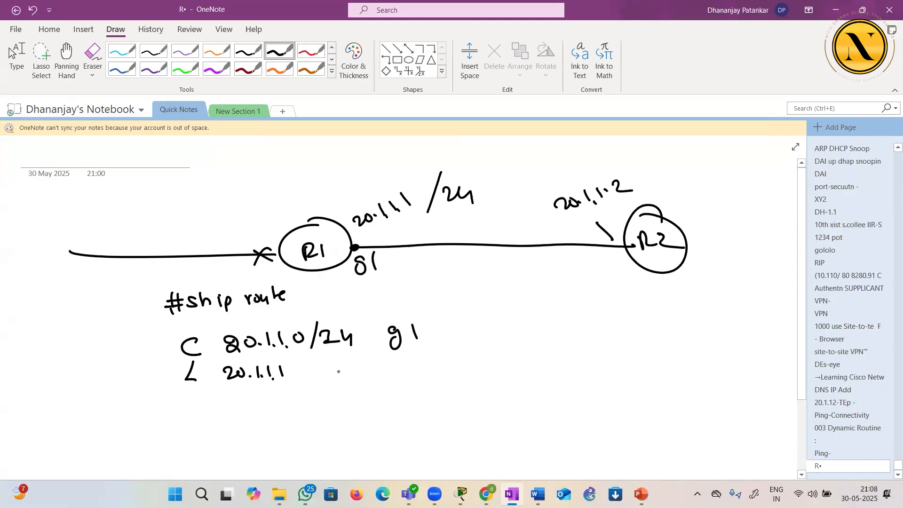
Complete the L route with prefix /32 and interface g1, underlining its address, and strike out the whole row
{"action": "left_click_drag", "start_coordinate": [291, 366], "coordinate": [285, 392]}
{"action": "left_click_drag", "start_coordinate": [304, 368], "coordinate": [303, 383]}
{"action": "left_click_drag", "start_coordinate": [316, 370], "coordinate": [329, 377]}
{"action": "left_click_drag", "start_coordinate": [224, 388], "coordinate": [278, 383]}
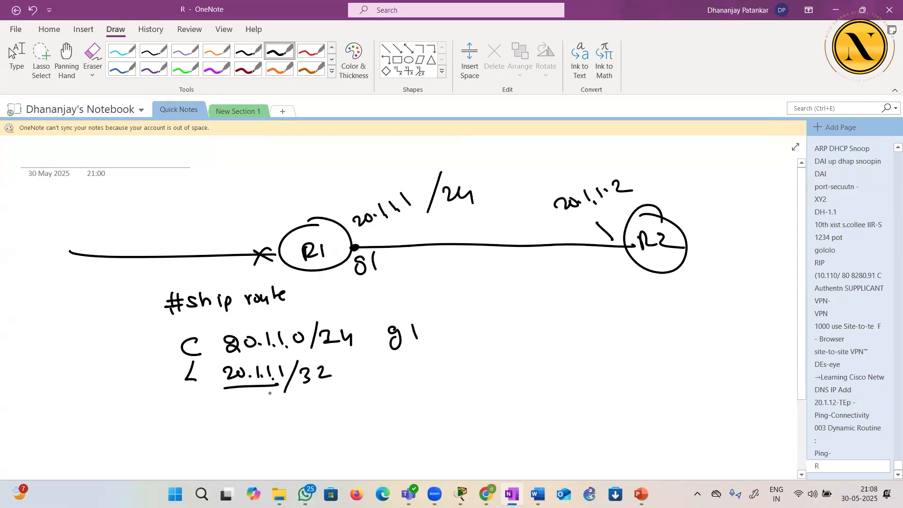
{"action": "left_click_drag", "start_coordinate": [401, 362], "coordinate": [389, 386]}
{"action": "left_click_drag", "start_coordinate": [408, 361], "coordinate": [411, 380]}
{"action": "left_click_drag", "start_coordinate": [159, 371], "coordinate": [437, 372]}
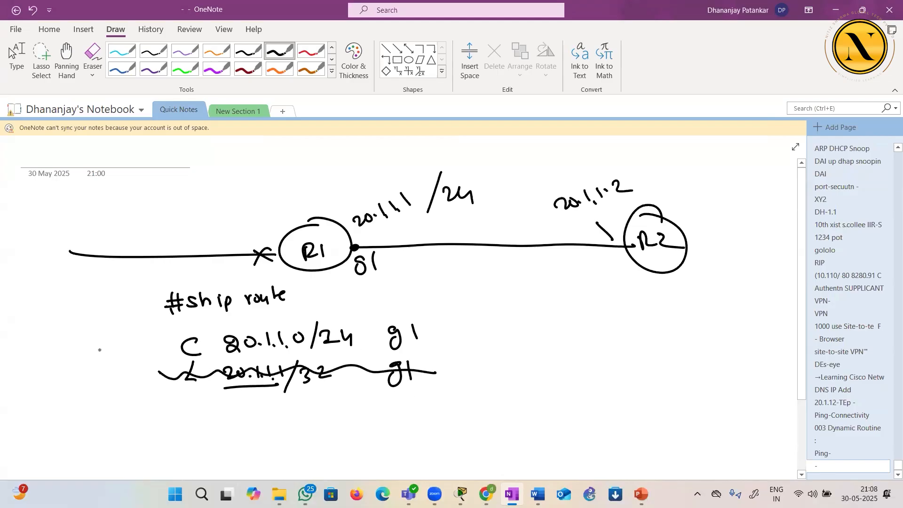
Draw arrows pointing to the C route row and to R1, underline the network 20.1.1.0, and circle its interface g1
{"action": "left_click_drag", "start_coordinate": [107, 353], "coordinate": [151, 351]}
{"action": "left_click_drag", "start_coordinate": [148, 345], "coordinate": [150, 359]}
{"action": "left_click_drag", "start_coordinate": [236, 187], "coordinate": [275, 222]}
{"action": "mouse_move", "coordinate": [276, 205]}
{"action": "left_mouse_down"}
{"action": "mouse_move", "coordinate": [275, 224]}
{"action": "mouse_move", "coordinate": [242, 236]}
{"action": "left_mouse_up"}
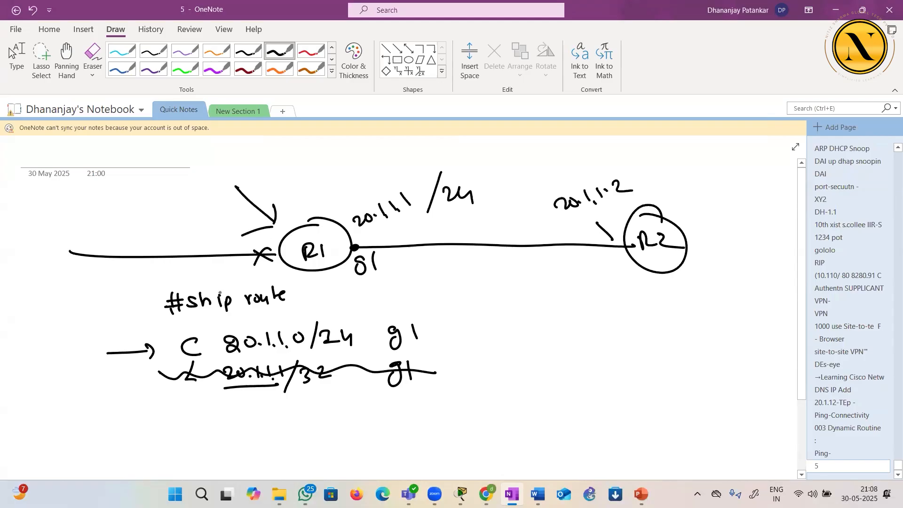
{"action": "left_click_drag", "start_coordinate": [230, 359], "coordinate": [290, 351]}
{"action": "mouse_move", "coordinate": [392, 355]}
{"action": "left_mouse_down"}
{"action": "mouse_move", "coordinate": [384, 330]}
{"action": "mouse_move", "coordinate": [396, 352]}
{"action": "left_mouse_up"}
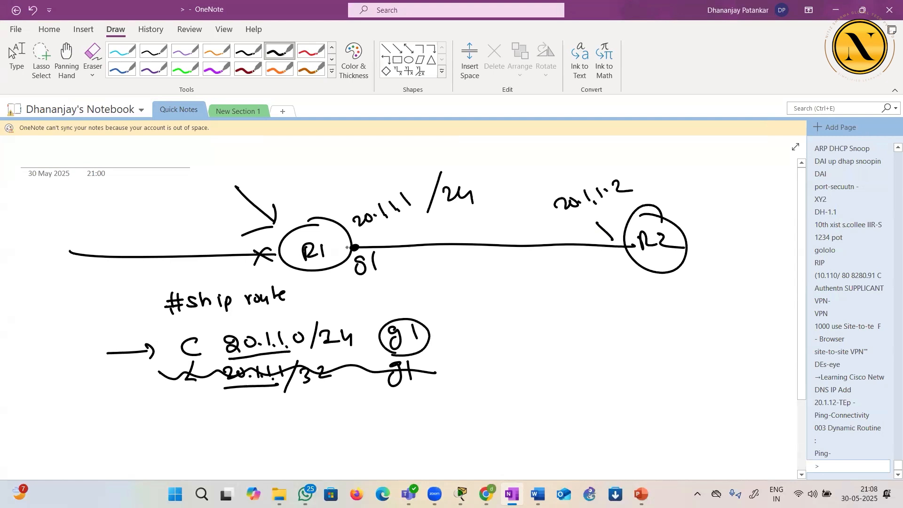
Mark the outgoing path at R1's g1 port and the link ends, and write the > and # prompts with arrows above R1
{"action": "left_click_drag", "start_coordinate": [324, 238], "coordinate": [377, 246]}
{"action": "left_click_drag", "start_coordinate": [330, 203], "coordinate": [329, 214]}
{"action": "left_click_drag", "start_coordinate": [623, 249], "coordinate": [622, 260]}
{"action": "left_click_drag", "start_coordinate": [301, 146], "coordinate": [307, 183]}
{"action": "left_click_drag", "start_coordinate": [314, 168], "coordinate": [315, 182]}
{"action": "left_click_drag", "start_coordinate": [301, 176], "coordinate": [322, 172]}
{"action": "left_click_drag", "start_coordinate": [300, 180], "coordinate": [318, 180]}
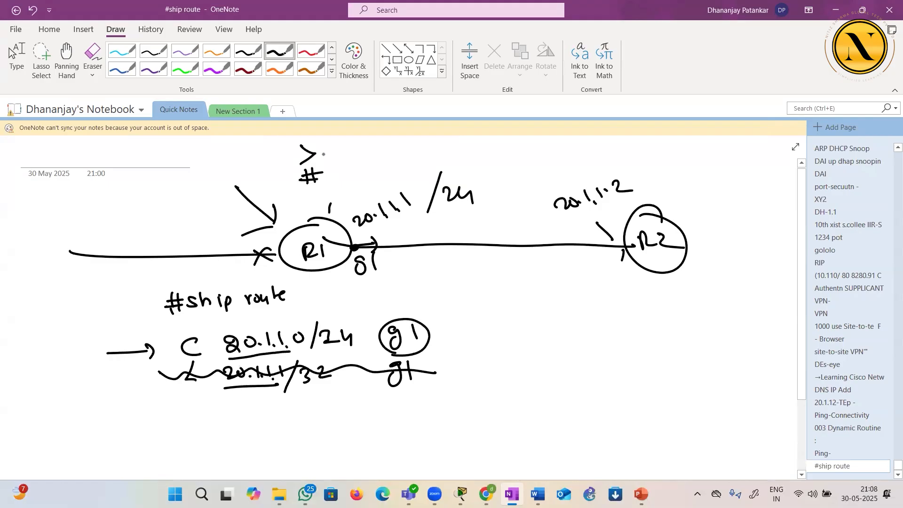
{"action": "mouse_move", "coordinate": [276, 156]}
{"action": "left_mouse_down"}
{"action": "mouse_move", "coordinate": [293, 154]}
{"action": "mouse_move", "coordinate": [291, 186]}
{"action": "left_mouse_up"}
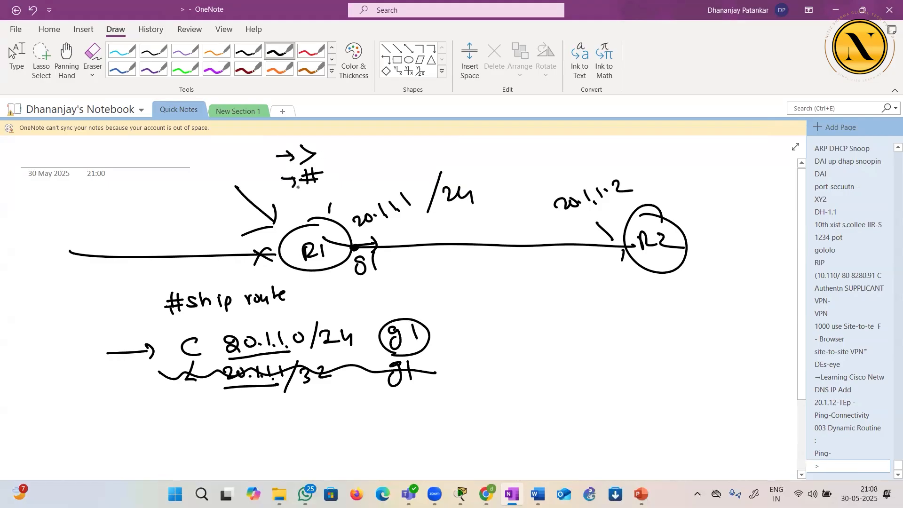
Write the configuration-mode prompt with the do ping command beside the ship route heading
{"action": "left_click_drag", "start_coordinate": [41, 295], "coordinate": [43, 323]}
{"action": "mouse_move", "coordinate": [53, 300]}
{"action": "left_mouse_down"}
{"action": "mouse_move", "coordinate": [56, 317]}
{"action": "mouse_move", "coordinate": [73, 308]}
{"action": "left_mouse_up"}
{"action": "left_click_drag", "start_coordinate": [67, 302], "coordinate": [69, 321]}
{"action": "left_click_drag", "start_coordinate": [76, 311], "coordinate": [138, 298]}
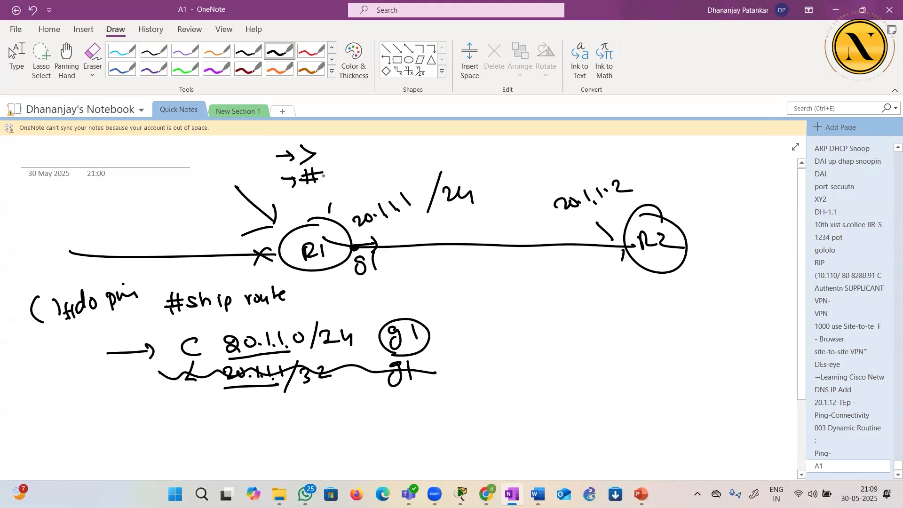
Write ping 20.1.1.2 after the # prompt and draw an arrow from R1 to the 20.1.1.0 route
{"action": "left_click_drag", "start_coordinate": [331, 171], "coordinate": [332, 186]}
{"action": "mouse_move", "coordinate": [332, 171]}
{"action": "left_mouse_down"}
{"action": "mouse_move", "coordinate": [343, 170]}
{"action": "mouse_move", "coordinate": [335, 177]}
{"action": "left_mouse_up"}
{"action": "mouse_move", "coordinate": [347, 165]}
{"action": "left_mouse_down"}
{"action": "mouse_move", "coordinate": [349, 176]}
{"action": "mouse_move", "coordinate": [356, 165]}
{"action": "mouse_move", "coordinate": [366, 174]}
{"action": "mouse_move", "coordinate": [397, 166]}
{"action": "left_mouse_up"}
{"action": "left_click_drag", "start_coordinate": [404, 154], "coordinate": [426, 163]}
{"action": "mouse_move", "coordinate": [432, 145]}
{"action": "left_mouse_down"}
{"action": "mouse_move", "coordinate": [434, 158]}
{"action": "mouse_move", "coordinate": [457, 162]}
{"action": "left_mouse_up"}
{"action": "left_click_drag", "start_coordinate": [326, 268], "coordinate": [287, 321]}
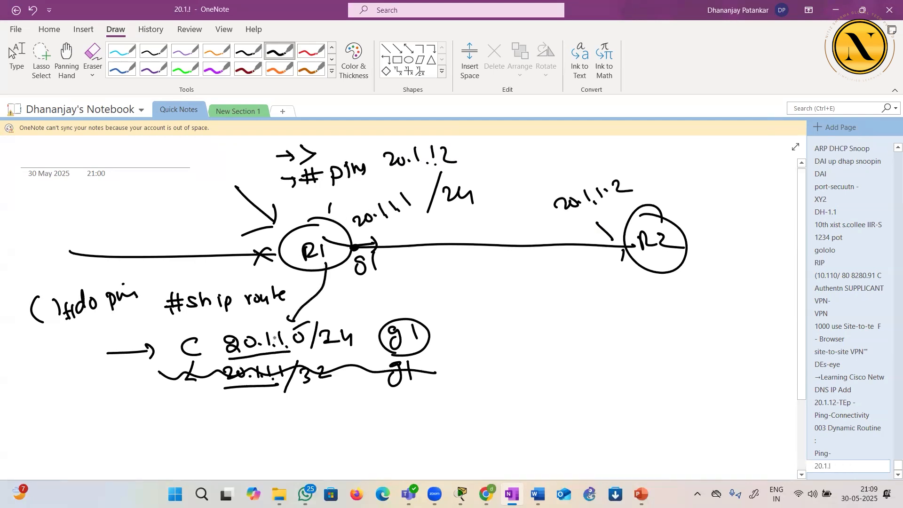
Draw a second link line into R1 and label it 5.5.5.1/24
{"action": "left_click_drag", "start_coordinate": [234, 220], "coordinate": [278, 238]}
{"action": "left_click", "coordinate": [203, 214]}
{"action": "mouse_move", "coordinate": [202, 201]}
{"action": "left_mouse_down"}
{"action": "mouse_move", "coordinate": [193, 216]}
{"action": "mouse_move", "coordinate": [228, 211]}
{"action": "left_mouse_up"}
{"action": "left_click", "coordinate": [226, 209]}
{"action": "mouse_move", "coordinate": [242, 198]}
{"action": "left_mouse_down"}
{"action": "mouse_move", "coordinate": [239, 214]}
{"action": "mouse_move", "coordinate": [248, 216]}
{"action": "left_mouse_up"}
{"action": "left_click_drag", "start_coordinate": [253, 211], "coordinate": [271, 207]}
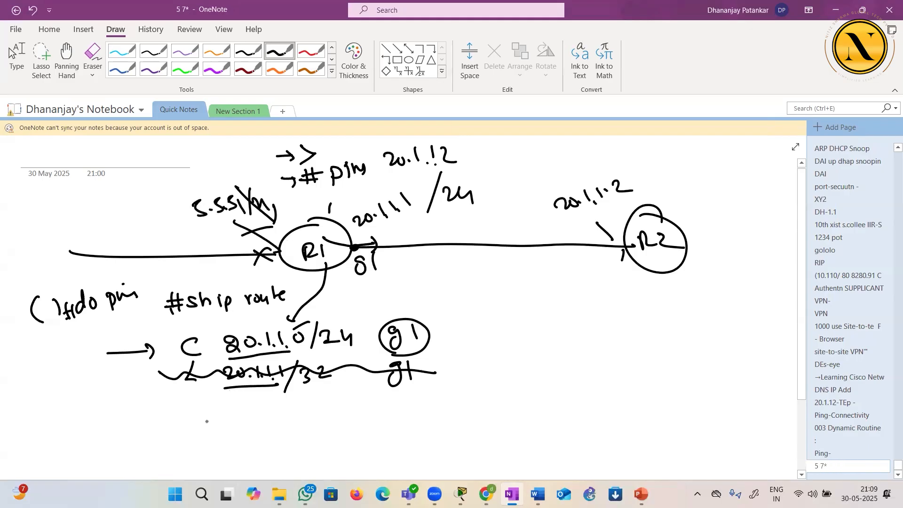
Add a C route for the network 5.5.5.0/24 below the existing routing table rows
{"action": "left_click_drag", "start_coordinate": [200, 404], "coordinate": [204, 420]}
{"action": "mouse_move", "coordinate": [240, 406]}
{"action": "left_mouse_down"}
{"action": "mouse_move", "coordinate": [229, 409]}
{"action": "mouse_move", "coordinate": [229, 421]}
{"action": "mouse_move", "coordinate": [259, 418]}
{"action": "mouse_move", "coordinate": [252, 421]}
{"action": "left_mouse_up"}
{"action": "left_click", "coordinate": [246, 418]}
{"action": "left_click", "coordinate": [265, 418]}
{"action": "mouse_move", "coordinate": [283, 406]}
{"action": "left_mouse_down"}
{"action": "mouse_move", "coordinate": [274, 418]}
{"action": "mouse_move", "coordinate": [295, 408]}
{"action": "left_mouse_up"}
{"action": "left_click", "coordinate": [288, 417]}
{"action": "mouse_move", "coordinate": [314, 399]}
{"action": "left_mouse_down"}
{"action": "mouse_move", "coordinate": [308, 426]}
{"action": "mouse_move", "coordinate": [329, 418]}
{"action": "left_mouse_up"}
{"action": "left_click_drag", "start_coordinate": [332, 406], "coordinate": [342, 424]}
Add an L route for 5.5.5.1/32 and write g0 as the interface of both new routes
{"action": "mouse_move", "coordinate": [201, 435]}
{"action": "left_mouse_down"}
{"action": "mouse_move", "coordinate": [212, 450]}
{"action": "mouse_move", "coordinate": [235, 453]}
{"action": "mouse_move", "coordinate": [274, 440]}
{"action": "left_mouse_up"}
{"action": "left_click", "coordinate": [253, 450]}
{"action": "left_click", "coordinate": [270, 445]}
{"action": "mouse_move", "coordinate": [274, 440]}
{"action": "left_mouse_down"}
{"action": "mouse_move", "coordinate": [275, 451]}
{"action": "mouse_move", "coordinate": [303, 455]}
{"action": "left_mouse_up"}
{"action": "left_click", "coordinate": [289, 449]}
{"action": "mouse_move", "coordinate": [316, 438]}
{"action": "left_mouse_down"}
{"action": "mouse_move", "coordinate": [317, 453]}
{"action": "mouse_move", "coordinate": [335, 452]}
{"action": "left_mouse_up"}
{"action": "left_click_drag", "start_coordinate": [385, 401], "coordinate": [376, 423]}
{"action": "left_click_drag", "start_coordinate": [394, 408], "coordinate": [403, 404]}
{"action": "left_click_drag", "start_coordinate": [378, 435], "coordinate": [381, 452]}
{"action": "left_click_drag", "start_coordinate": [387, 432], "coordinate": [394, 443]}
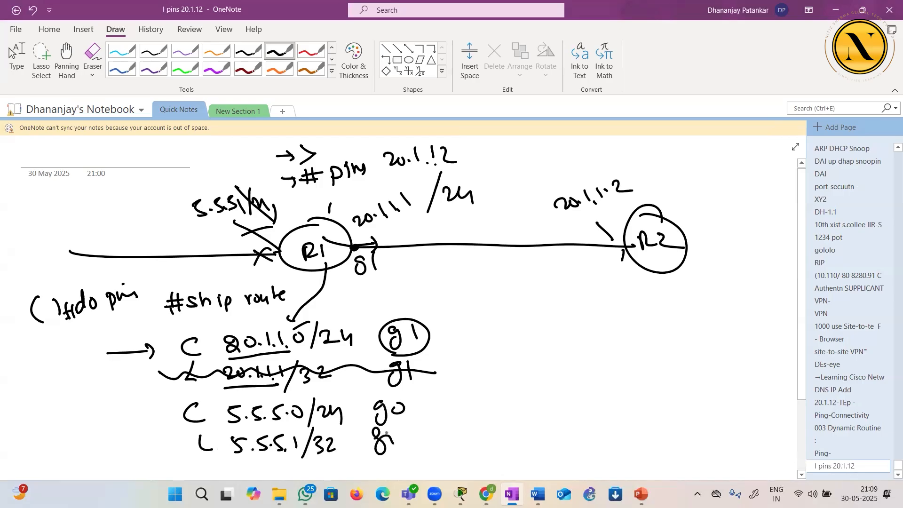
Sketch a long column of dashed rows in the blank area below R2 to represent a larger routing table
{"action": "left_click_drag", "start_coordinate": [660, 332], "coordinate": [704, 328]}
{"action": "left_click_drag", "start_coordinate": [656, 349], "coordinate": [704, 345]}
{"action": "left_click_drag", "start_coordinate": [656, 365], "coordinate": [700, 365]}
{"action": "mouse_move", "coordinate": [660, 380]}
{"action": "left_mouse_down"}
{"action": "mouse_move", "coordinate": [705, 382]}
{"action": "mouse_move", "coordinate": [708, 400]}
{"action": "left_mouse_up"}
{"action": "left_click_drag", "start_coordinate": [665, 409], "coordinate": [718, 423]}
{"action": "mouse_move", "coordinate": [668, 425]}
{"action": "left_mouse_down"}
{"action": "mouse_move", "coordinate": [715, 439]}
{"action": "mouse_move", "coordinate": [713, 457]}
{"action": "left_mouse_up"}
{"action": "mouse_move", "coordinate": [717, 336]}
{"action": "left_mouse_down"}
{"action": "mouse_move", "coordinate": [730, 332]}
{"action": "mouse_move", "coordinate": [721, 347]}
{"action": "left_mouse_up"}
{"action": "mouse_move", "coordinate": [711, 365]}
{"action": "left_mouse_down"}
{"action": "mouse_move", "coordinate": [727, 361]}
{"action": "mouse_move", "coordinate": [737, 419]}
{"action": "left_mouse_up"}
{"action": "left_click_drag", "start_coordinate": [723, 449], "coordinate": [734, 446]}
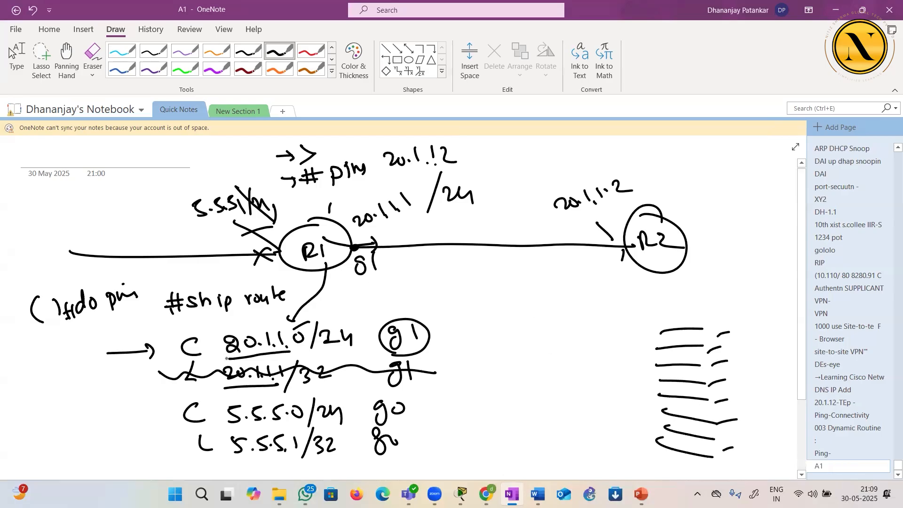
With a pink pen, circle 20.1.1.0, cross out the 5.5.5.x routes, and mark non-matching rows and the matching row in the sketched table
{"action": "left_click", "coordinate": [354, 61]}
{"action": "left_click", "coordinate": [489, 205]}
{"action": "left_click", "coordinate": [692, 274]}
{"action": "mouse_move", "coordinate": [230, 326]}
{"action": "left_mouse_down"}
{"action": "mouse_move", "coordinate": [210, 343]}
{"action": "mouse_move", "coordinate": [264, 359]}
{"action": "mouse_move", "coordinate": [302, 350]}
{"action": "mouse_move", "coordinate": [280, 322]}
{"action": "mouse_move", "coordinate": [229, 324]}
{"action": "left_mouse_up"}
{"action": "left_click_drag", "start_coordinate": [215, 404], "coordinate": [237, 433]}
{"action": "left_click_drag", "start_coordinate": [231, 403], "coordinate": [210, 443]}
{"action": "mouse_move", "coordinate": [673, 325]}
{"action": "left_mouse_down"}
{"action": "mouse_move", "coordinate": [685, 336]}
{"action": "mouse_move", "coordinate": [673, 337]}
{"action": "mouse_move", "coordinate": [683, 373]}
{"action": "mouse_move", "coordinate": [672, 372]}
{"action": "mouse_move", "coordinate": [691, 387]}
{"action": "mouse_move", "coordinate": [682, 388]}
{"action": "mouse_move", "coordinate": [688, 403]}
{"action": "left_mouse_up"}
{"action": "left_click_drag", "start_coordinate": [687, 393], "coordinate": [681, 424]}
{"action": "left_click_drag", "start_coordinate": [648, 349], "coordinate": [648, 357]}
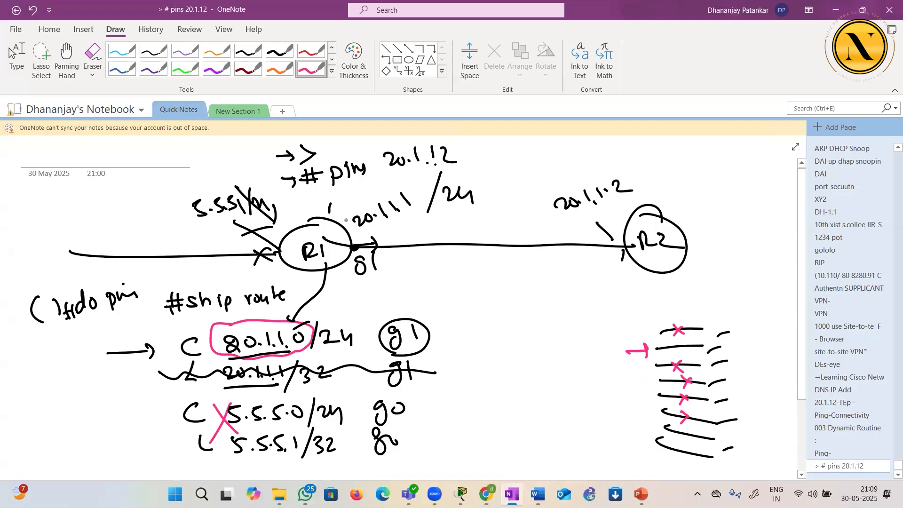
Put a pink dot on R1 and draw a pink device with a connection line into R1
{"action": "left_click", "coordinate": [326, 236]}
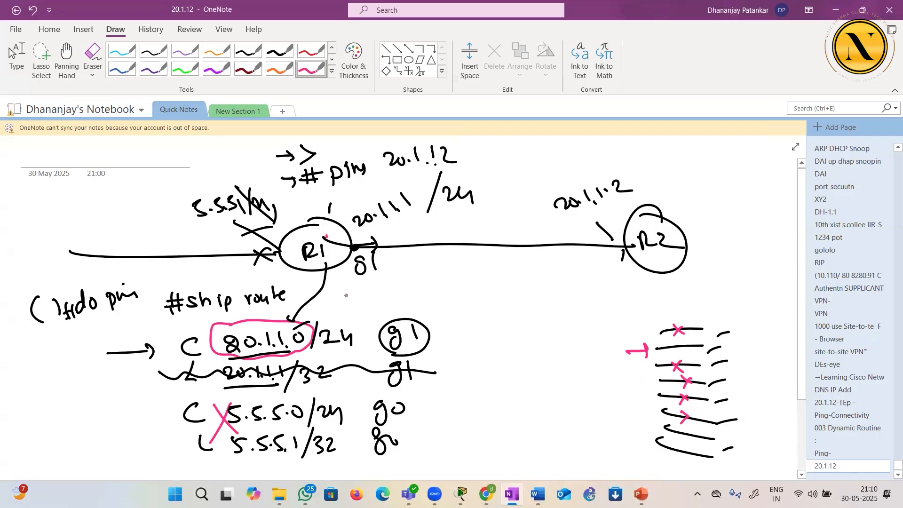
{"action": "left_click_drag", "start_coordinate": [272, 248], "coordinate": [177, 250]}
{"action": "mouse_move", "coordinate": [163, 225]}
{"action": "left_mouse_down"}
{"action": "mouse_move", "coordinate": [170, 234]}
{"action": "mouse_move", "coordinate": [164, 224]}
{"action": "left_mouse_up"}
{"action": "left_click_drag", "start_coordinate": [114, 230], "coordinate": [195, 257]}
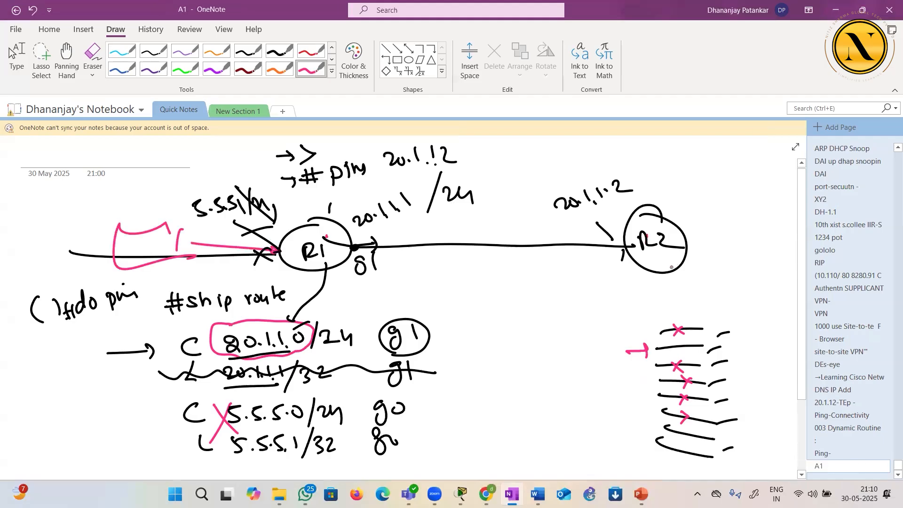
Draw a pink device wired to R2 with a console label, and cross out R2
{"action": "mouse_move", "coordinate": [688, 245]}
{"action": "left_mouse_down"}
{"action": "mouse_move", "coordinate": [747, 247]}
{"action": "mouse_move", "coordinate": [794, 263]}
{"action": "mouse_move", "coordinate": [767, 266]}
{"action": "mouse_move", "coordinate": [703, 235]}
{"action": "mouse_move", "coordinate": [765, 237]}
{"action": "left_mouse_up"}
{"action": "left_click_drag", "start_coordinate": [688, 210], "coordinate": [686, 220]}
{"action": "left_click_drag", "start_coordinate": [614, 192], "coordinate": [691, 292]}
{"action": "left_click_drag", "start_coordinate": [691, 186], "coordinate": [596, 299]}
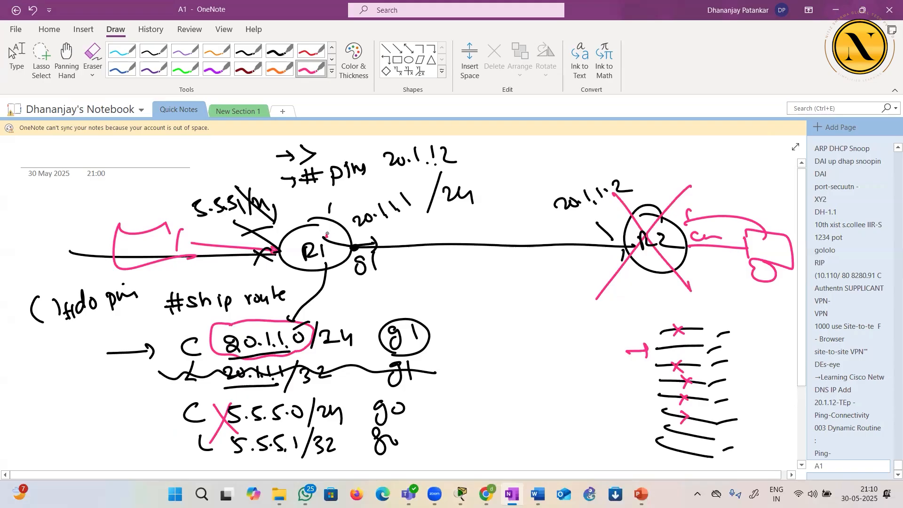
Circle the addresses 5.5.5.1 and 20.1.1.1 and draw a pink arrow along the link from R1 to R2
{"action": "mouse_move", "coordinate": [197, 221]}
{"action": "left_mouse_down"}
{"action": "mouse_move", "coordinate": [230, 184]}
{"action": "mouse_move", "coordinate": [254, 202]}
{"action": "left_mouse_up"}
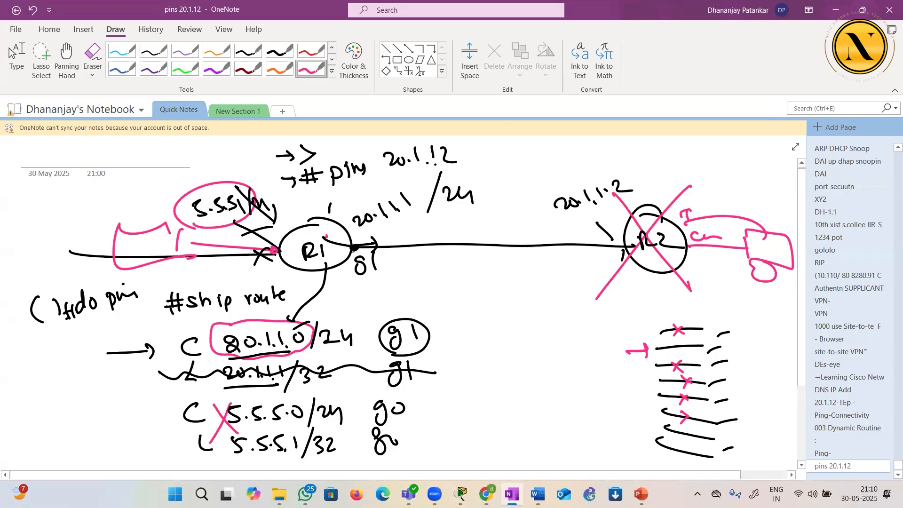
{"action": "mouse_move", "coordinate": [351, 249]}
{"action": "left_mouse_down"}
{"action": "mouse_move", "coordinate": [600, 239]}
{"action": "mouse_move", "coordinate": [608, 253]}
{"action": "left_mouse_up"}
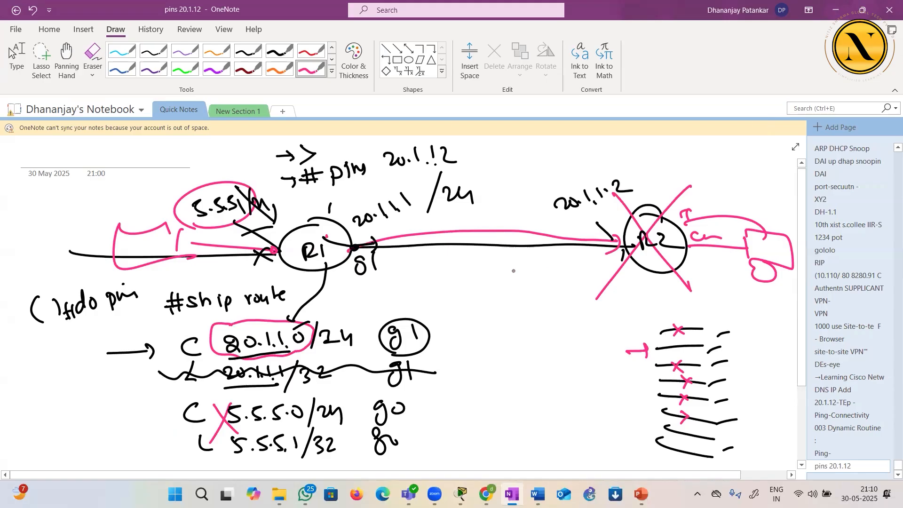
{"action": "mouse_move", "coordinate": [355, 239]}
{"action": "left_mouse_down"}
{"action": "mouse_move", "coordinate": [404, 226]}
{"action": "mouse_move", "coordinate": [376, 192]}
{"action": "left_mouse_up"}
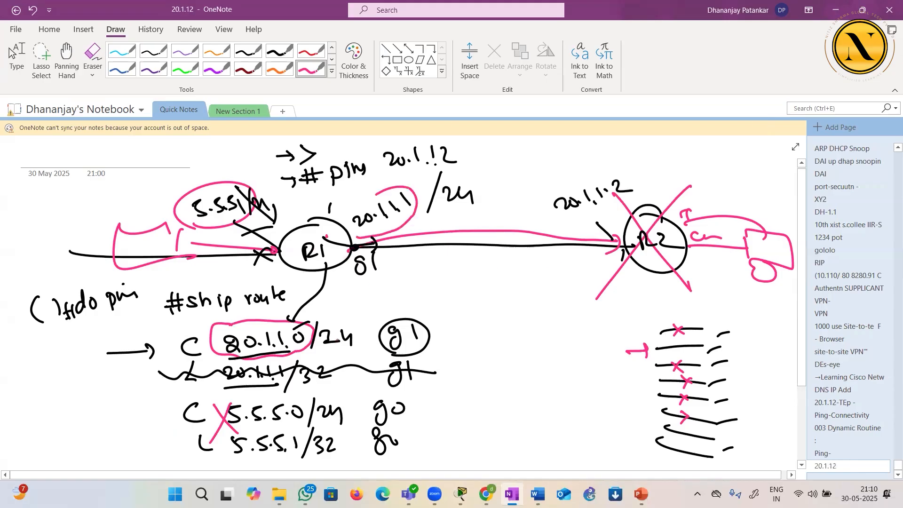
{"action": "mouse_move", "coordinate": [377, 237]}
{"action": "left_mouse_down"}
{"action": "mouse_move", "coordinate": [413, 202]}
{"action": "mouse_move", "coordinate": [351, 232]}
{"action": "left_mouse_up"}
Label 20.1.1.1 as source S= and R2's side as destination D, and loop pink strokes around 5.5.5.1 and the neighbouring device
{"action": "mouse_move", "coordinate": [366, 286]}
{"action": "left_mouse_down"}
{"action": "mouse_move", "coordinate": [356, 297]}
{"action": "mouse_move", "coordinate": [376, 288]}
{"action": "left_mouse_up"}
{"action": "mouse_move", "coordinate": [370, 293]}
{"action": "left_mouse_down"}
{"action": "mouse_move", "coordinate": [393, 230]}
{"action": "mouse_move", "coordinate": [399, 238]}
{"action": "left_mouse_up"}
{"action": "mouse_move", "coordinate": [564, 271]}
{"action": "left_mouse_down"}
{"action": "mouse_move", "coordinate": [565, 282]}
{"action": "mouse_move", "coordinate": [594, 222]}
{"action": "left_mouse_up"}
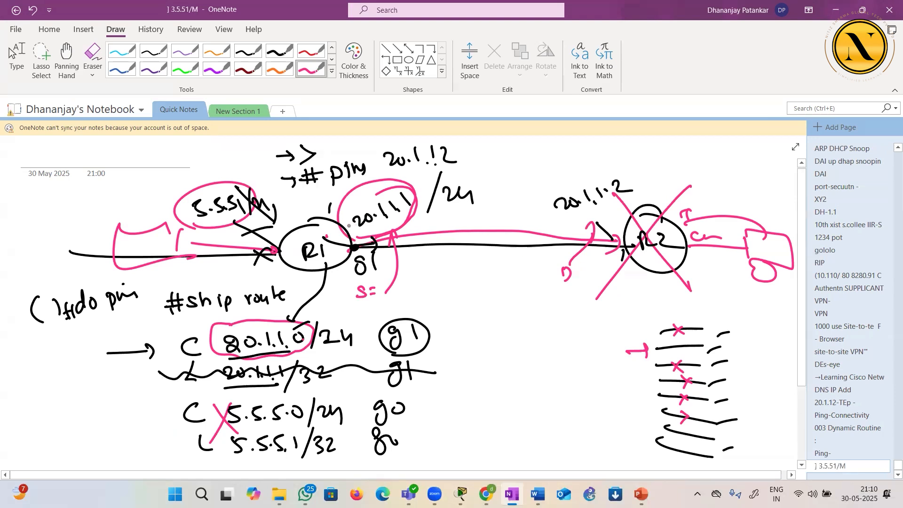
{"action": "mouse_move", "coordinate": [202, 248]}
{"action": "left_mouse_down"}
{"action": "mouse_move", "coordinate": [257, 196]}
{"action": "mouse_move", "coordinate": [206, 243]}
{"action": "left_mouse_up"}
{"action": "left_click_drag", "start_coordinate": [125, 254], "coordinate": [127, 269]}
{"action": "mouse_move", "coordinate": [126, 253]}
{"action": "left_mouse_down"}
{"action": "mouse_move", "coordinate": [154, 253]}
{"action": "mouse_move", "coordinate": [155, 275]}
{"action": "left_mouse_up"}
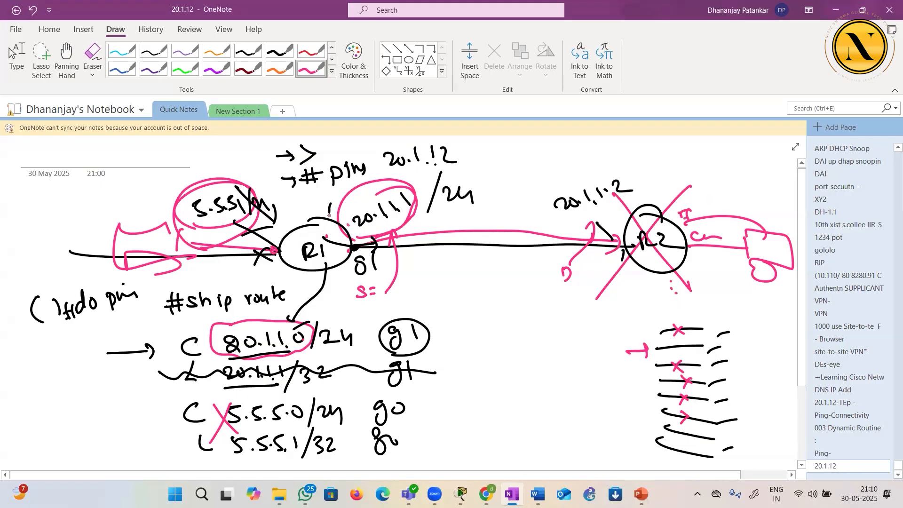
Switch to a green pen, write and circle the address 10.1.1.1 beside R1, and underline 5.5.5.1
{"action": "left_click", "coordinate": [356, 68]}
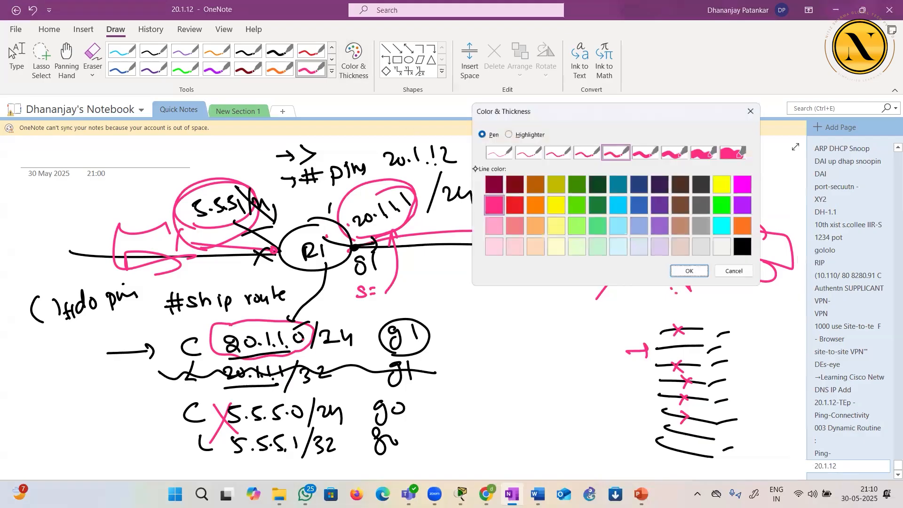
{"action": "left_click", "coordinate": [578, 210]}
{"action": "left_click", "coordinate": [692, 275]}
{"action": "left_click_drag", "start_coordinate": [272, 250], "coordinate": [263, 217]}
{"action": "left_click_drag", "start_coordinate": [232, 269], "coordinate": [228, 277]}
{"action": "left_click_drag", "start_coordinate": [236, 271], "coordinate": [238, 277]}
{"action": "left_click_drag", "start_coordinate": [247, 272], "coordinate": [255, 281]}
{"action": "left_click_drag", "start_coordinate": [261, 269], "coordinate": [262, 281]}
{"action": "left_click_drag", "start_coordinate": [267, 271], "coordinate": [268, 282]}
{"action": "left_click_drag", "start_coordinate": [200, 214], "coordinate": [238, 203]}
Draw a green arc from R1 to R2, put green crosses below the link and R2, and underline the starts of 10.1.1.1 and 5.5.5.1
{"action": "mouse_move", "coordinate": [271, 264]}
{"action": "left_mouse_down"}
{"action": "mouse_move", "coordinate": [263, 301]}
{"action": "mouse_move", "coordinate": [249, 260]}
{"action": "mouse_move", "coordinate": [581, 187]}
{"action": "mouse_move", "coordinate": [628, 232]}
{"action": "mouse_move", "coordinate": [626, 248]}
{"action": "left_mouse_up"}
{"action": "left_click_drag", "start_coordinate": [526, 265], "coordinate": [546, 278]}
{"action": "left_click_drag", "start_coordinate": [548, 267], "coordinate": [523, 301]}
{"action": "left_click_drag", "start_coordinate": [650, 245], "coordinate": [661, 249]}
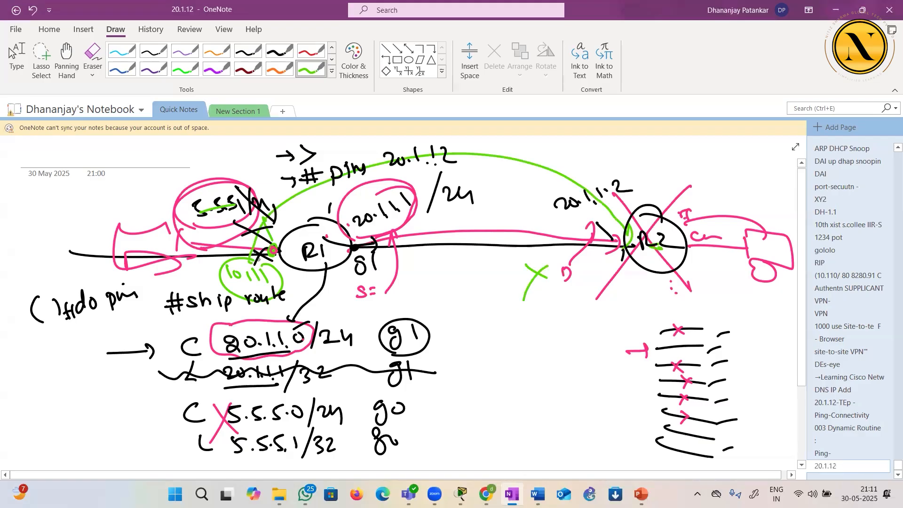
{"action": "left_click_drag", "start_coordinate": [229, 283], "coordinate": [241, 282]}
{"action": "left_click_drag", "start_coordinate": [197, 217], "coordinate": [219, 237]}
{"action": "left_click_drag", "start_coordinate": [650, 275], "coordinate": [669, 288]}
{"action": "left_click_drag", "start_coordinate": [671, 278], "coordinate": [643, 295]}
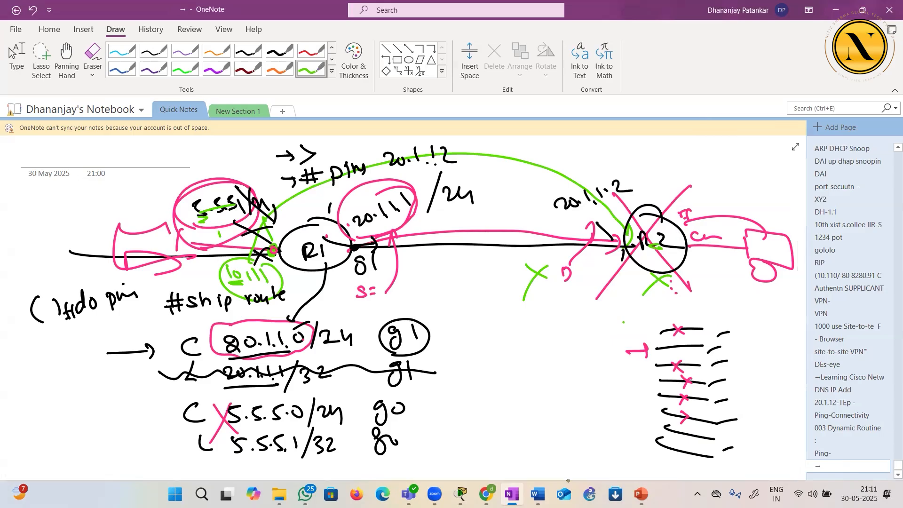
Switch to Packet Tracer, open Router0's command line full screen, and exit configuration mode to the R1# prompt
{"action": "left_click", "coordinate": [460, 494]}
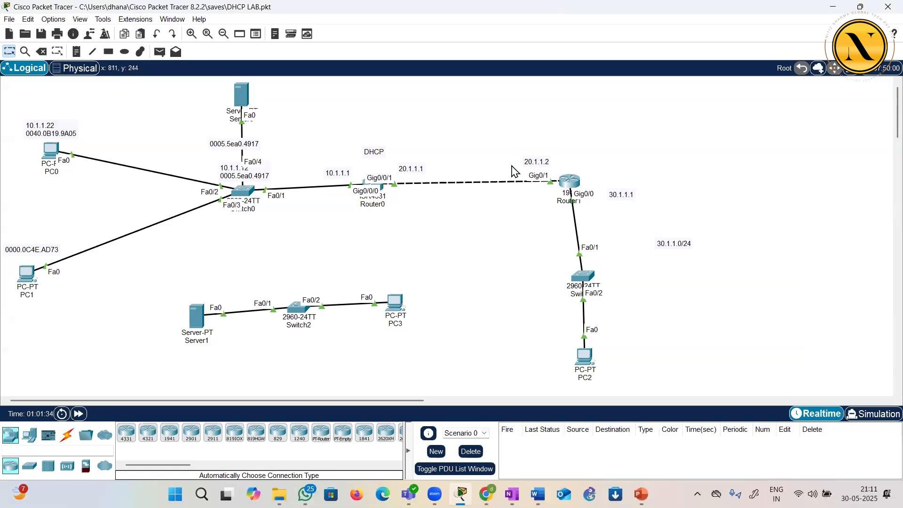
{"action": "left_click", "coordinate": [382, 189]}
{"action": "double_click", "coordinate": [420, 71]}
{"action": "left_click", "coordinate": [372, 275]}
{"action": "key", "text": "ctrl+z"}
{"action": "key", "text": "Return"}
{"action": "key", "text": "Return"}
{"action": "key", "text": "Return"}
{"action": "key", "text": "Return"}
Start an interactive ping on R1 with the default ip protocol
{"action": "type", "text": "p "}
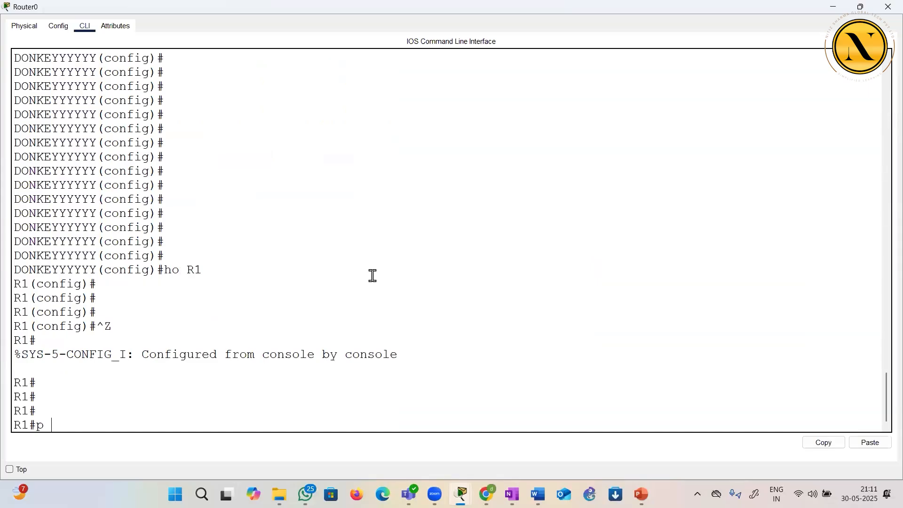
{"action": "type", "text": "ing"}
{"action": "key", "text": "Return"}
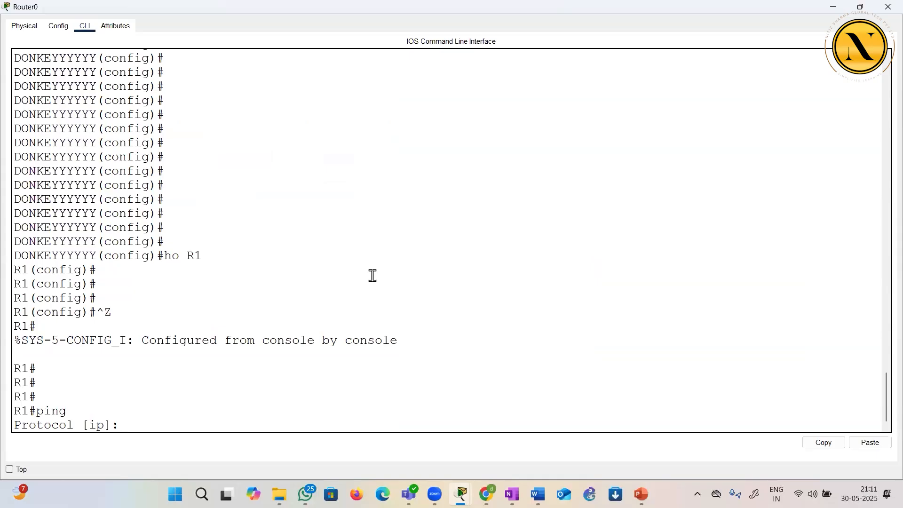
{"action": "key", "text": "Return"}
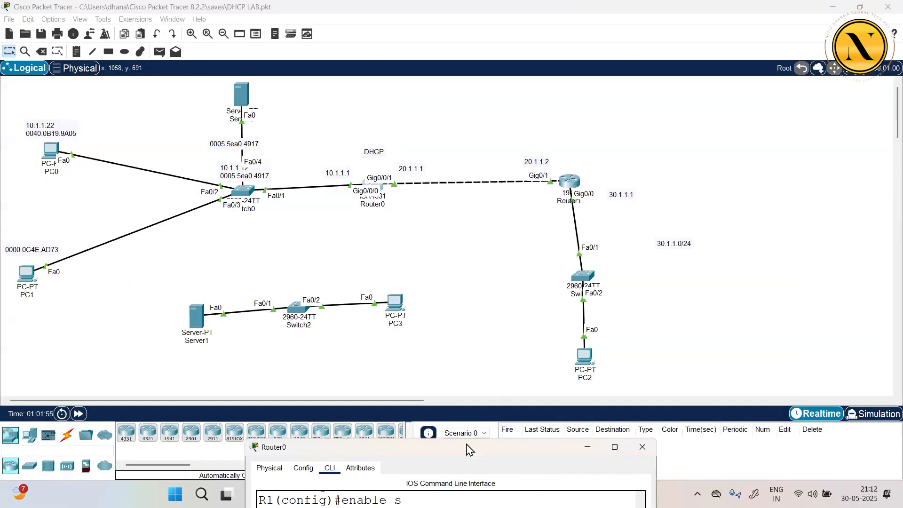
Bring Router0's command line back into view and enter 20.1.1.2 as the ping's target IP address
{"action": "left_click_drag", "start_coordinate": [467, 449], "coordinate": [415, 111]}
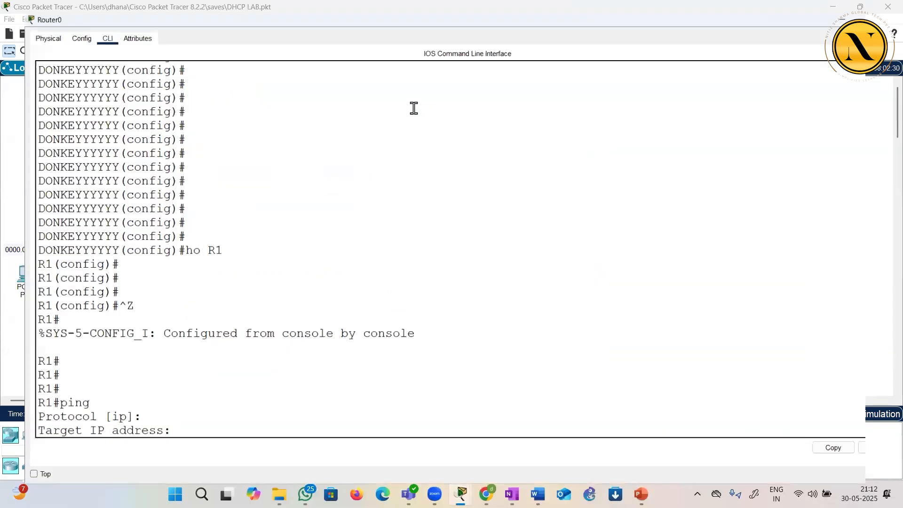
{"action": "left_click", "coordinate": [389, 206]}
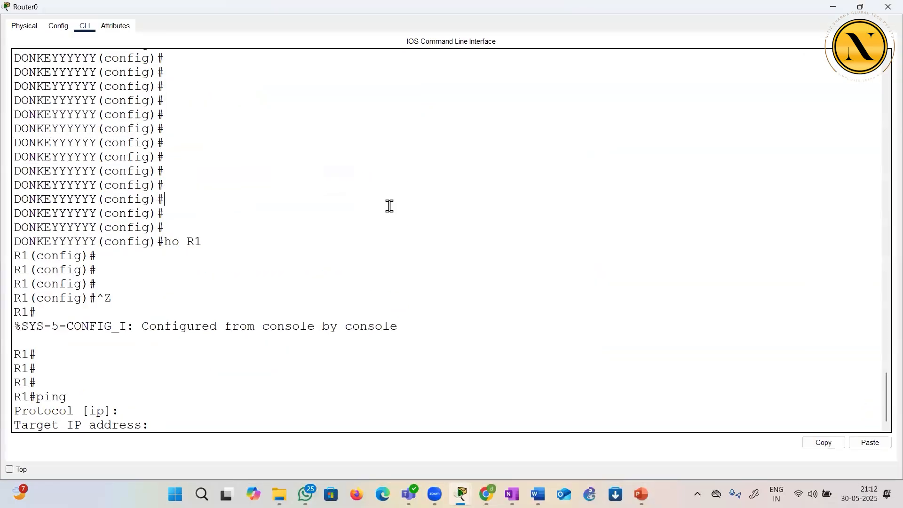
{"action": "type", "text": "20.1.1.2"}
{"action": "key", "text": "Return"}
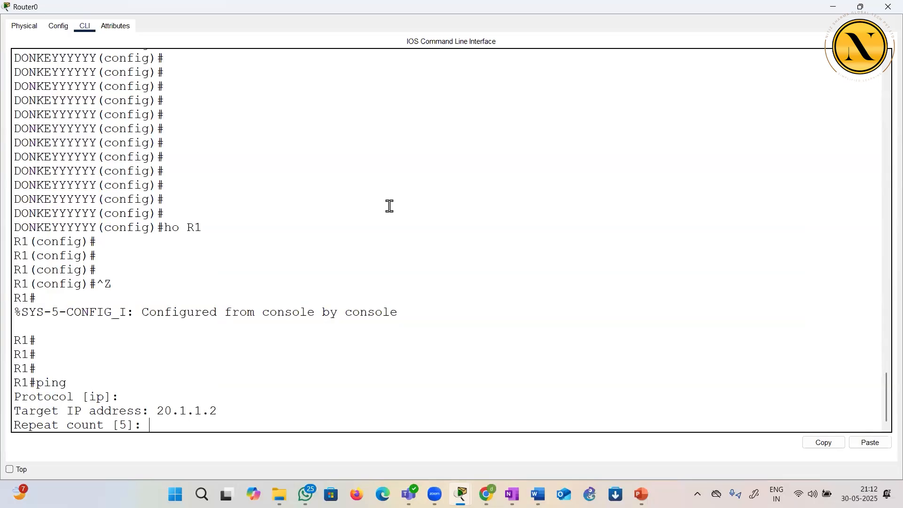
Discard the trial values 5000 and 500 and accept the default repeat count and datagram size for the ping
{"action": "type", "text": "5000"}
{"action": "key", "text": "BackSpace"}
{"action": "key", "text": "BackSpace"}
{"action": "key", "text": "BackSpace"}
{"action": "key", "text": "BackSpace"}
{"action": "key", "text": "Return"}
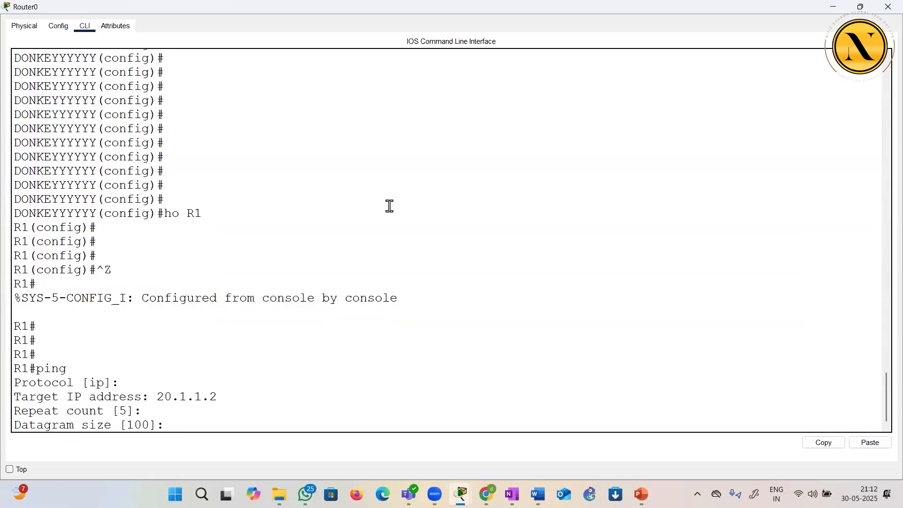
{"action": "type", "text": "500"}
{"action": "key", "text": "BackSpace"}
{"action": "key", "text": "BackSpace"}
{"action": "key", "text": "BackSpace"}
{"action": "key", "text": "Return"}
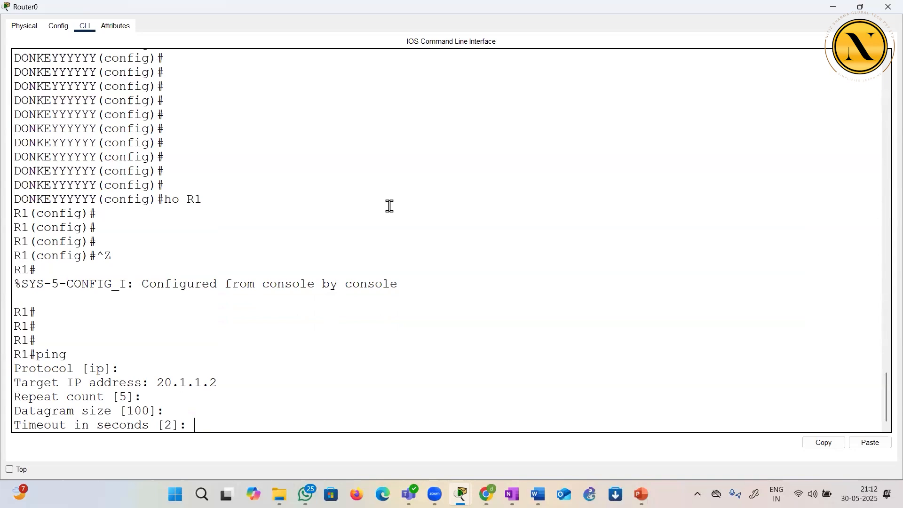
Accept the default timeout and answer y to enable the extended ping commands
{"action": "key", "text": "Return"}
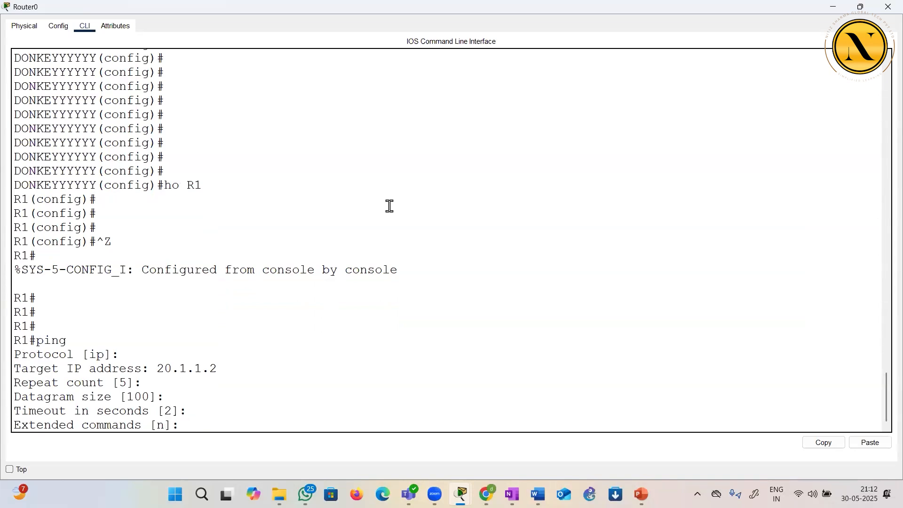
{"action": "type", "text": "y"}
{"action": "key", "text": "Return"}
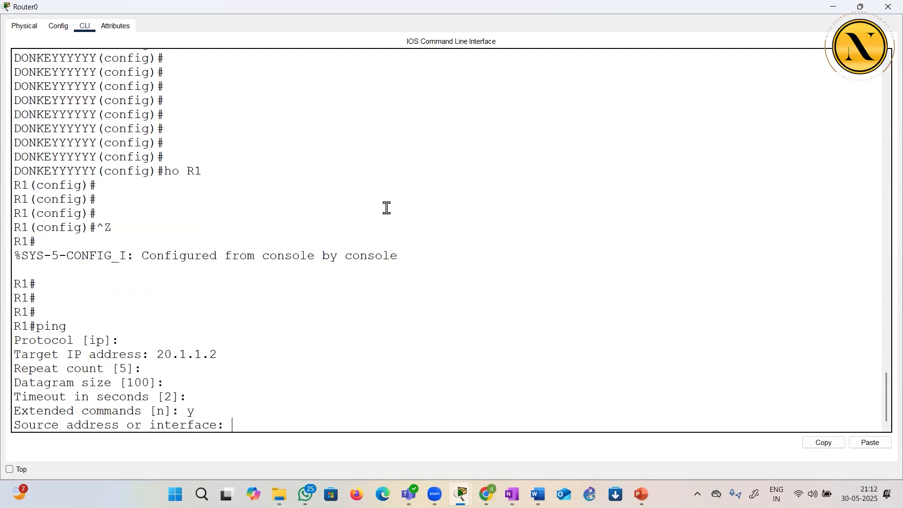
Close Router0's window, view the router's interface summary in the topology, and reopen its command line
{"action": "left_click", "coordinate": [885, 12]}
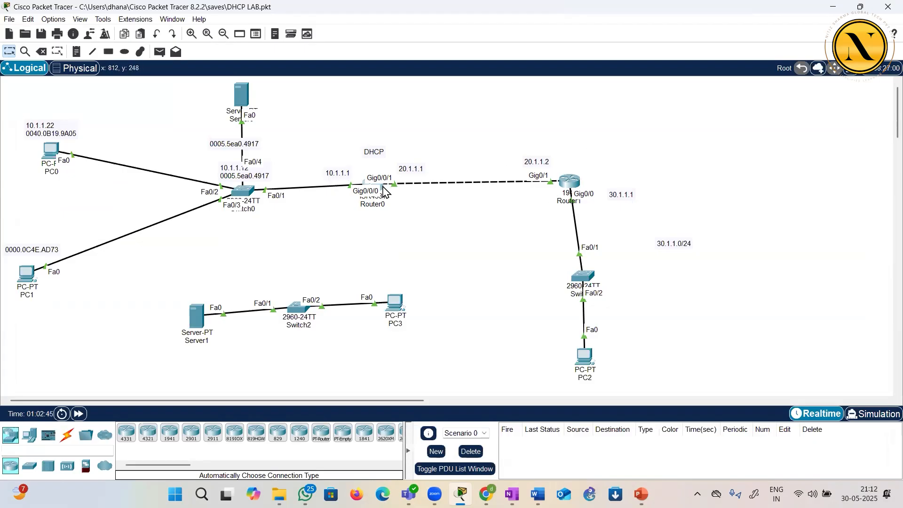
{"action": "mouse_move", "coordinate": [383, 191]}
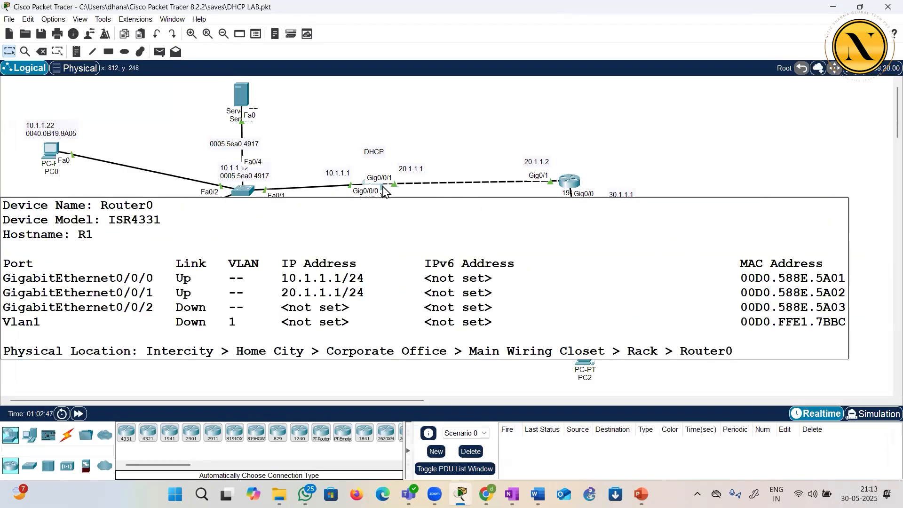
{"action": "left_click", "coordinate": [383, 191]}
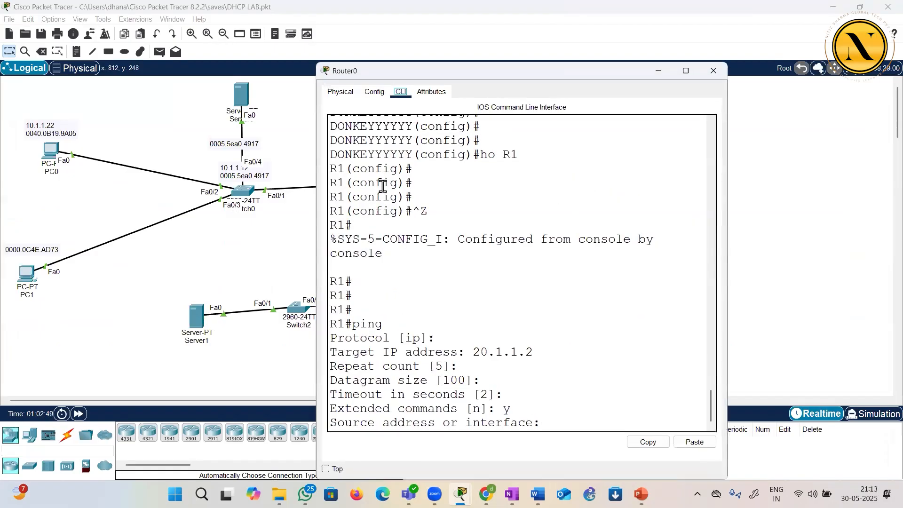
Set 10.1.1.1 as the extended ping's source address, accept the remaining defaults and run the ping to 20.1.1.2
{"action": "double_click", "coordinate": [414, 70]}
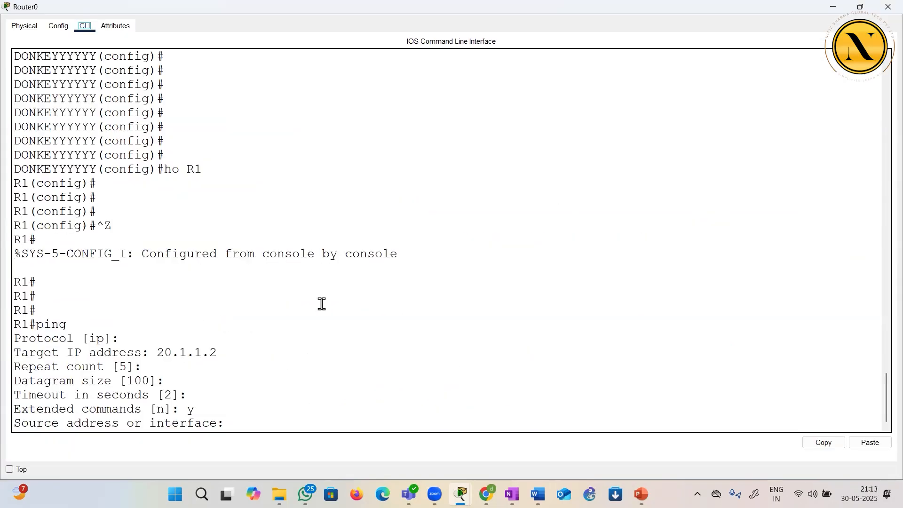
{"action": "type", "text": "10.1.1.1"}
{"action": "key", "text": "Return"}
{"action": "key", "text": "Return"}
{"action": "key", "text": "Return"}
{"action": "key", "text": "Return"}
{"action": "key", "text": "Return"}
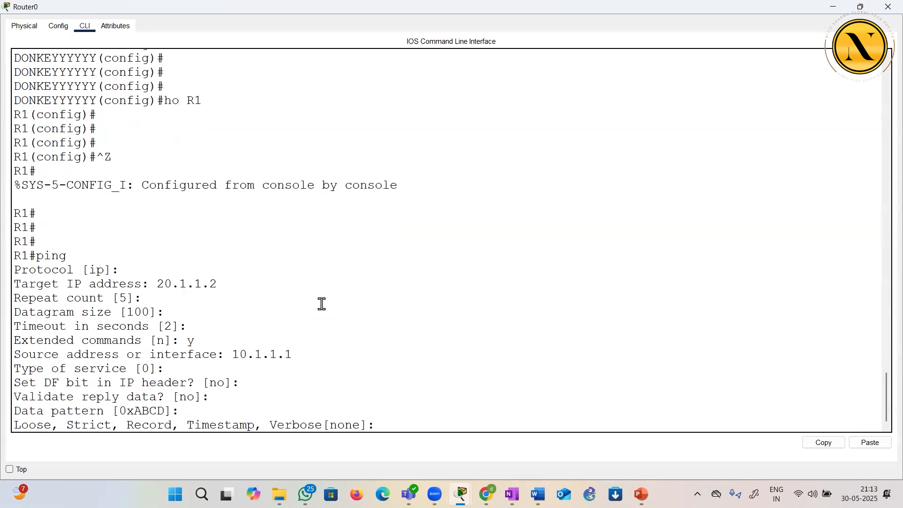
{"action": "key", "text": "Return"}
{"action": "key", "text": "Return"}
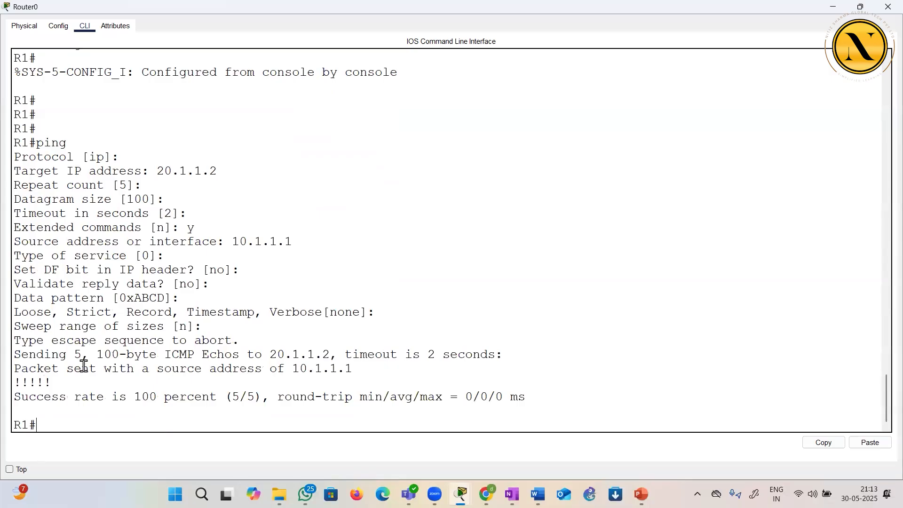
Highlight the ping's reply marks and the full extended ping dialogue, and look back at the router's earlier interface and RIP configuration
{"action": "left_click_drag", "start_coordinate": [62, 382], "coordinate": [17, 382]}
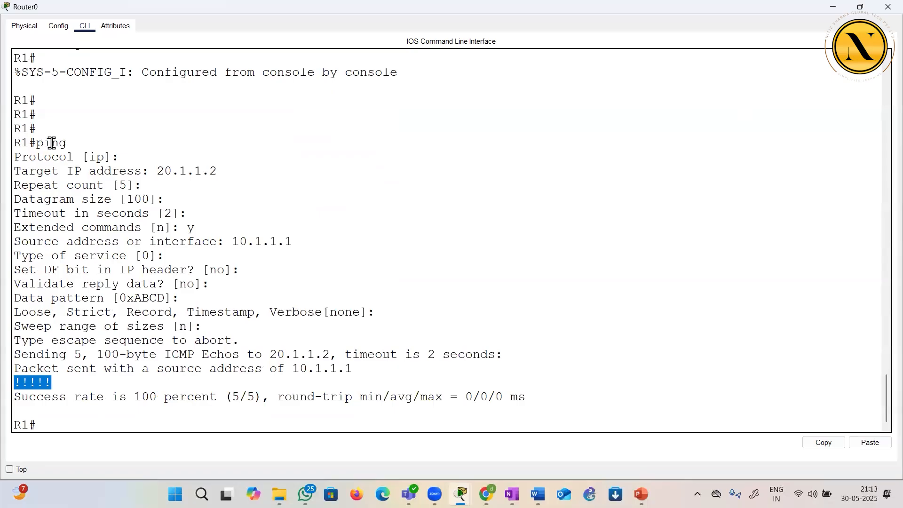
{"action": "left_click_drag", "start_coordinate": [37, 142], "coordinate": [92, 418]}
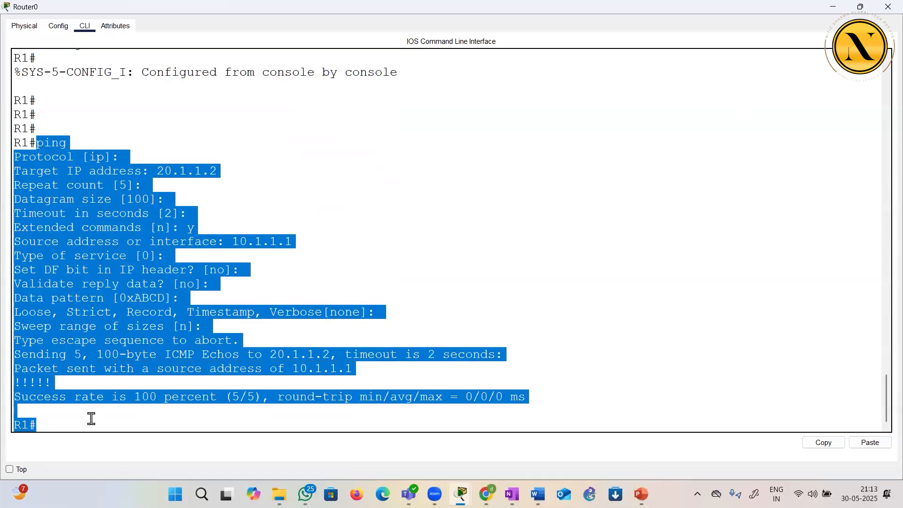
{"action": "left_click_drag", "start_coordinate": [689, 192], "coordinate": [737, 186]}
{"action": "left_click", "coordinate": [737, 185]}
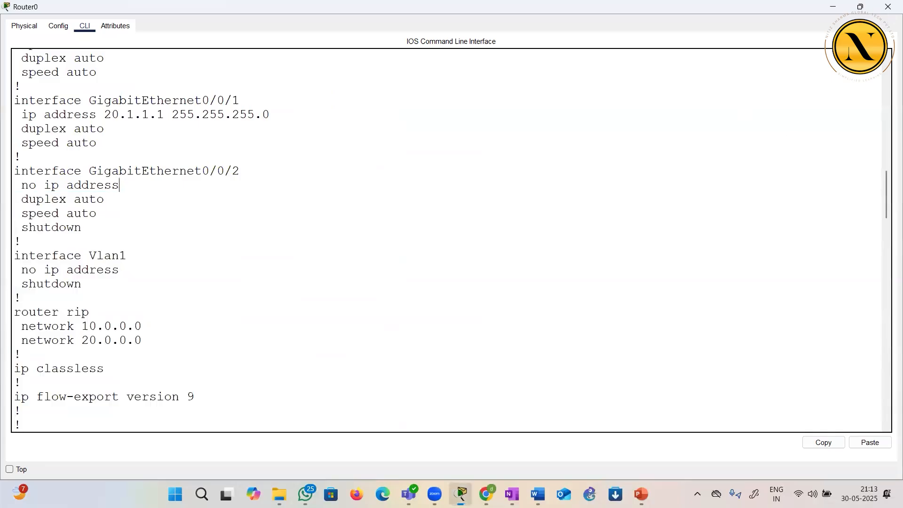
Switch to OneNote, add a page and sketch two linked routers in green, labelling the link ends 20.1.1.1 and 20.1.1.2
{"action": "key", "text": "alt+Tab"}
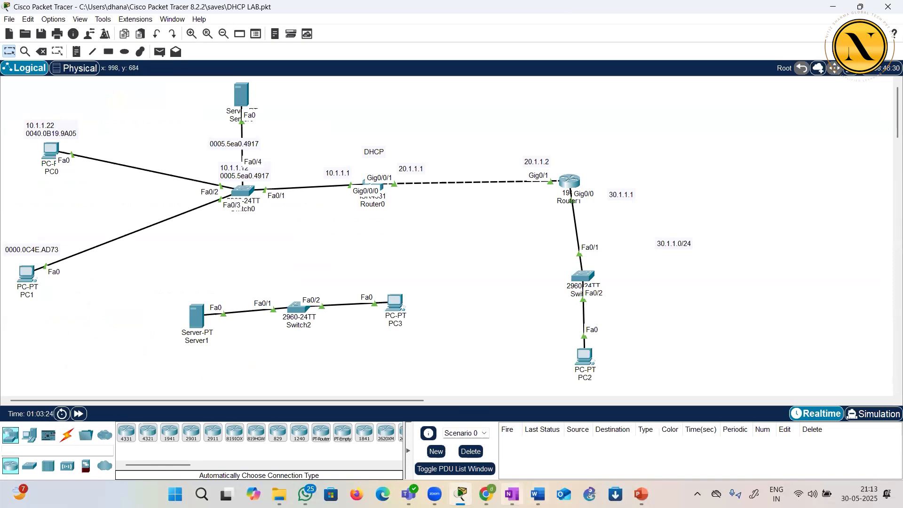
{"action": "left_click", "coordinate": [512, 494]}
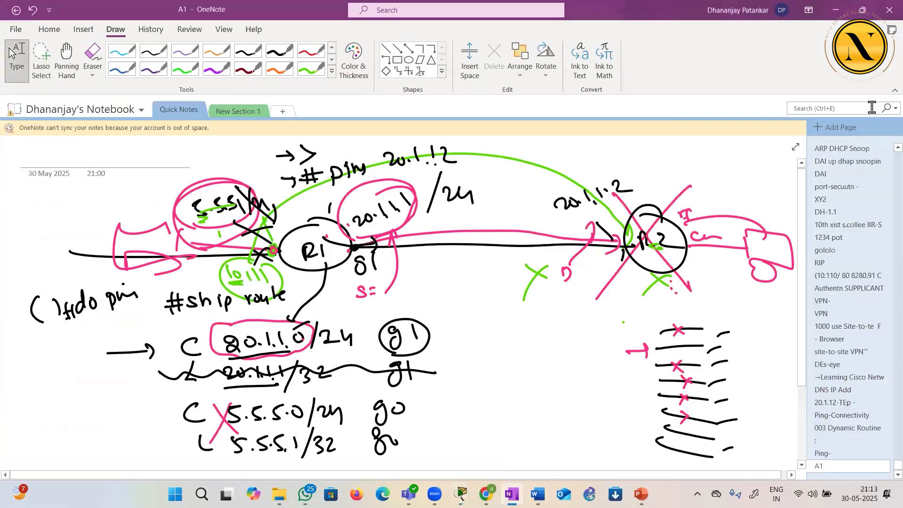
{"action": "left_click", "coordinate": [854, 126]}
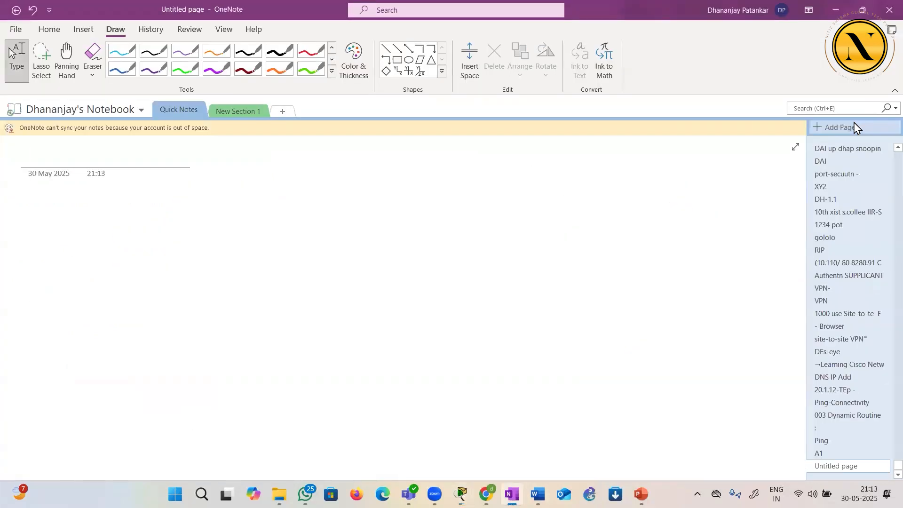
{"action": "left_click", "coordinate": [311, 69]}
{"action": "mouse_move", "coordinate": [313, 220]}
{"action": "left_mouse_down"}
{"action": "mouse_move", "coordinate": [289, 263]}
{"action": "mouse_move", "coordinate": [568, 252]}
{"action": "left_mouse_up"}
{"action": "mouse_move", "coordinate": [610, 217]}
{"action": "left_mouse_down"}
{"action": "mouse_move", "coordinate": [583, 269]}
{"action": "mouse_move", "coordinate": [595, 226]}
{"action": "left_mouse_up"}
{"action": "mouse_move", "coordinate": [535, 229]}
{"action": "left_mouse_down"}
{"action": "mouse_move", "coordinate": [549, 235]}
{"action": "mouse_move", "coordinate": [559, 220]}
{"action": "mouse_move", "coordinate": [591, 214]}
{"action": "left_mouse_up"}
{"action": "left_click_drag", "start_coordinate": [342, 234], "coordinate": [359, 230]}
{"action": "left_click_drag", "start_coordinate": [368, 222], "coordinate": [370, 230]}
{"action": "left_click_drag", "start_coordinate": [279, 246], "coordinate": [130, 260]}
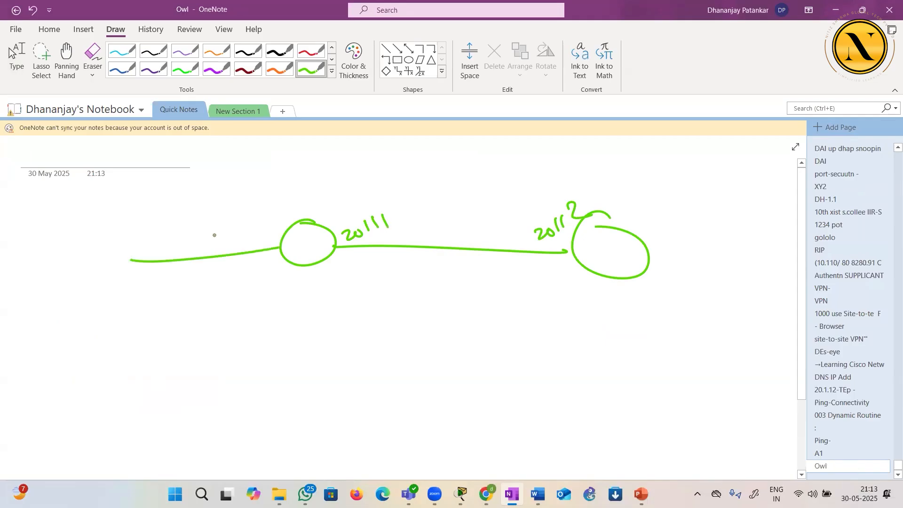
Label the first router R1 and its outer interface 10.1.1.1 in the sketch
{"action": "left_click_drag", "start_coordinate": [229, 231], "coordinate": [232, 241]}
{"action": "left_click_drag", "start_coordinate": [242, 230], "coordinate": [240, 231]}
{"action": "mouse_move", "coordinate": [250, 235]}
{"action": "left_mouse_down"}
{"action": "mouse_move", "coordinate": [257, 225]}
{"action": "mouse_move", "coordinate": [294, 260]}
{"action": "mouse_move", "coordinate": [304, 253]}
{"action": "left_mouse_up"}
{"action": "left_click_drag", "start_coordinate": [309, 238], "coordinate": [309, 254]}
Handwrite the command R1 # ping 20.1.1.2 source 10.1.1.1 below the topology sketch
{"action": "left_click_drag", "start_coordinate": [218, 311], "coordinate": [219, 333]}
{"action": "left_click_drag", "start_coordinate": [218, 312], "coordinate": [238, 326]}
{"action": "left_click_drag", "start_coordinate": [248, 318], "coordinate": [267, 317]}
{"action": "mouse_move", "coordinate": [248, 323]}
{"action": "left_mouse_down"}
{"action": "mouse_move", "coordinate": [268, 322]}
{"action": "mouse_move", "coordinate": [259, 325]}
{"action": "left_mouse_up"}
{"action": "mouse_move", "coordinate": [267, 309]}
{"action": "left_mouse_down"}
{"action": "mouse_move", "coordinate": [267, 330]}
{"action": "mouse_move", "coordinate": [320, 329]}
{"action": "left_mouse_up"}
{"action": "left_click_drag", "start_coordinate": [326, 319], "coordinate": [321, 325]}
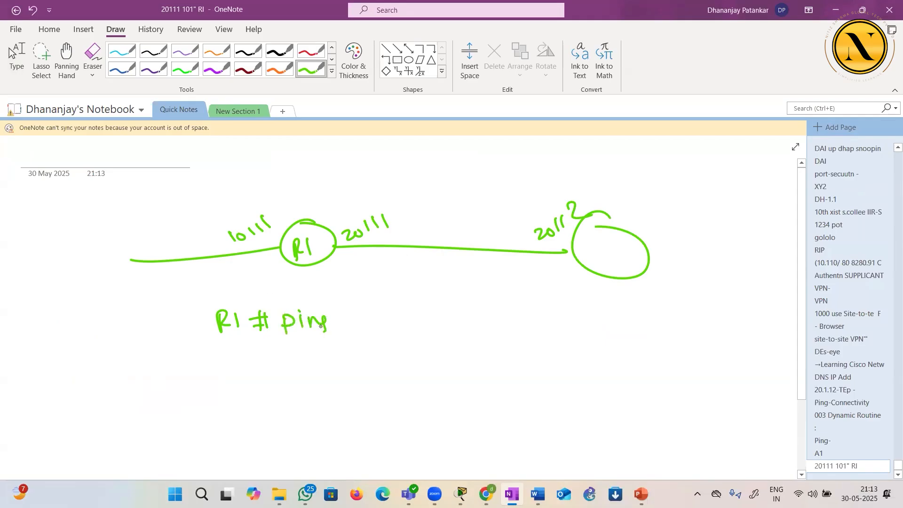
{"action": "left_click_drag", "start_coordinate": [374, 319], "coordinate": [381, 324]}
{"action": "left_click_drag", "start_coordinate": [388, 315], "coordinate": [436, 320]}
{"action": "mouse_move", "coordinate": [495, 308]}
{"action": "left_mouse_down"}
{"action": "mouse_move", "coordinate": [487, 317]}
{"action": "mouse_move", "coordinate": [500, 312]}
{"action": "left_mouse_up"}
{"action": "left_click_drag", "start_coordinate": [511, 310], "coordinate": [544, 314]}
{"action": "mouse_move", "coordinate": [575, 300]}
{"action": "left_mouse_down"}
{"action": "mouse_move", "coordinate": [577, 313]}
{"action": "mouse_move", "coordinate": [603, 316]}
{"action": "left_mouse_up"}
{"action": "mouse_move", "coordinate": [613, 301]}
{"action": "left_mouse_down"}
{"action": "mouse_move", "coordinate": [614, 318]}
{"action": "mouse_move", "coordinate": [628, 318]}
{"action": "left_mouse_up"}
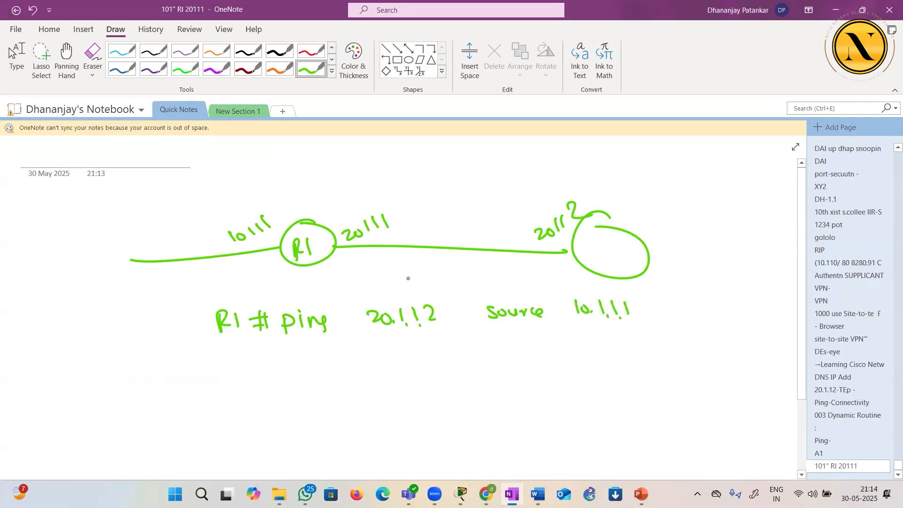
Label the second router R2, and draw crosses above and below the link plus a short stroke beneath it
{"action": "left_click_drag", "start_coordinate": [428, 269], "coordinate": [436, 272]}
{"action": "left_click_drag", "start_coordinate": [435, 265], "coordinate": [417, 280]}
{"action": "mouse_move", "coordinate": [594, 240]}
{"action": "left_mouse_down"}
{"action": "mouse_move", "coordinate": [602, 253]}
{"action": "mouse_move", "coordinate": [625, 254]}
{"action": "left_mouse_up"}
{"action": "left_click_drag", "start_coordinate": [452, 167], "coordinate": [481, 179]}
{"action": "left_click_drag", "start_coordinate": [487, 165], "coordinate": [441, 204]}
{"action": "left_click_drag", "start_coordinate": [488, 266], "coordinate": [520, 259]}
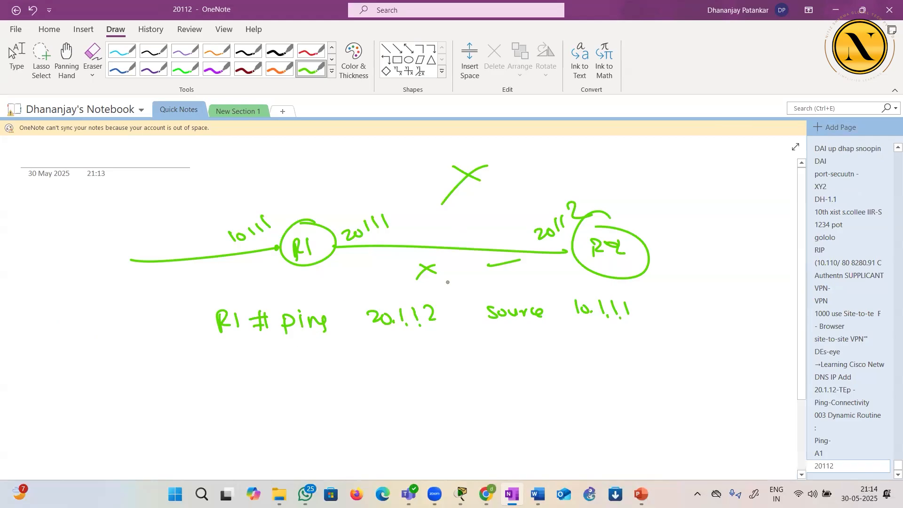
Return to Packet Tracer, reopen Router0's command line and query the options available after ping 20.1.1.2
{"action": "left_click", "coordinate": [834, 11]}
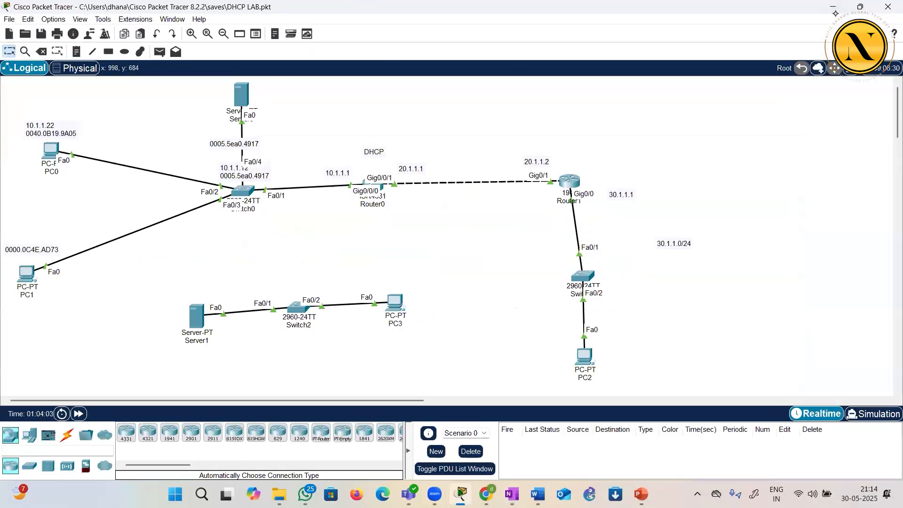
{"action": "left_click", "coordinate": [383, 190]}
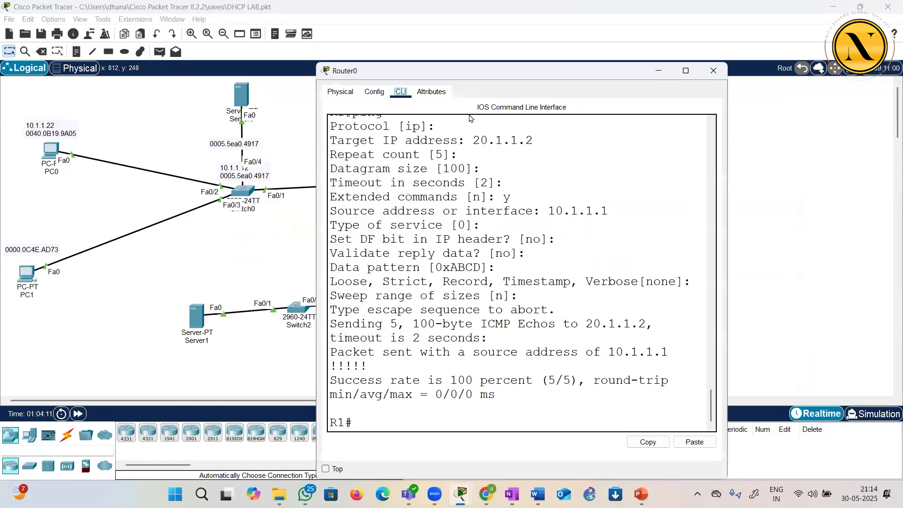
{"action": "double_click", "coordinate": [472, 72]}
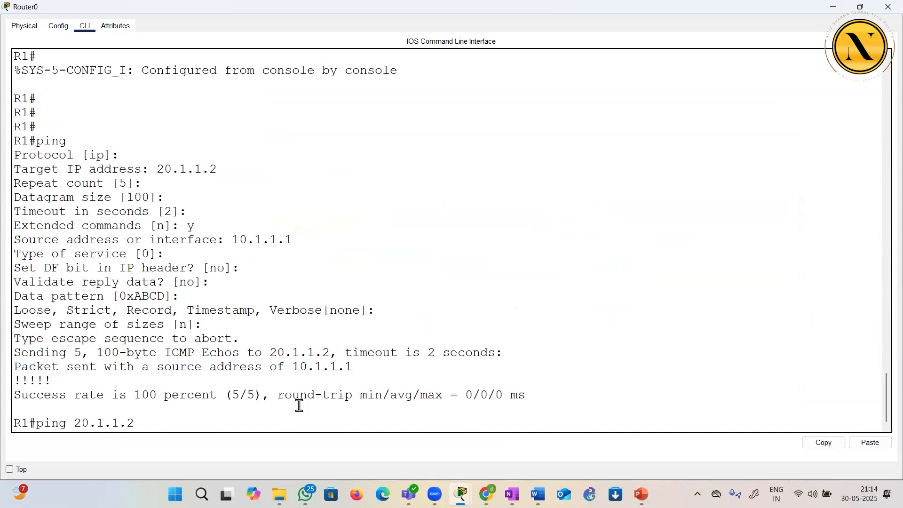
{"action": "type", "text": "?"}
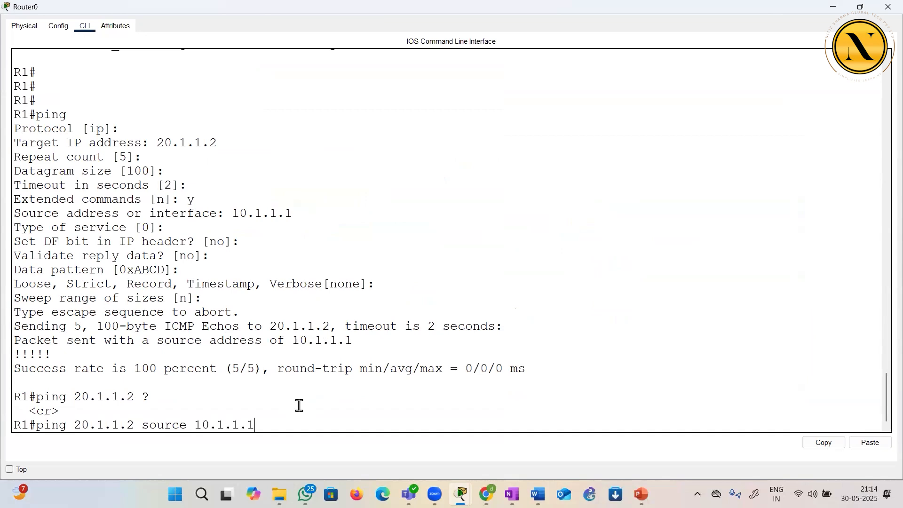
Erase the drafted command ping 20.1.1.2 source 10.1.1.1 from R1's prompt
{"action": "key", "text": "BackSpace"}
{"action": "key", "text": "BackSpace"}
{"action": "key", "text": "BackSpace"}
{"action": "key", "text": "BackSpace"}
{"action": "key", "text": "BackSpace"}
{"action": "key", "text": "BackSpace"}
{"action": "key", "text": "BackSpace"}
{"action": "key", "text": "BackSpace"}
{"action": "key", "text": "BackSpace"}
{"action": "key", "text": "BackSpace"}
{"action": "key", "text": "BackSpace"}
{"action": "key", "text": "BackSpace"}
{"action": "key", "text": "BackSpace"}
{"action": "key", "text": "BackSpace"}
{"action": "key", "text": "BackSpace"}
{"action": "key", "text": "BackSpace"}
{"action": "key", "text": "BackSpace"}
{"action": "key", "text": "BackSpace"}
{"action": "key", "text": "BackSpace"}
{"action": "key", "text": "BackSpace"}
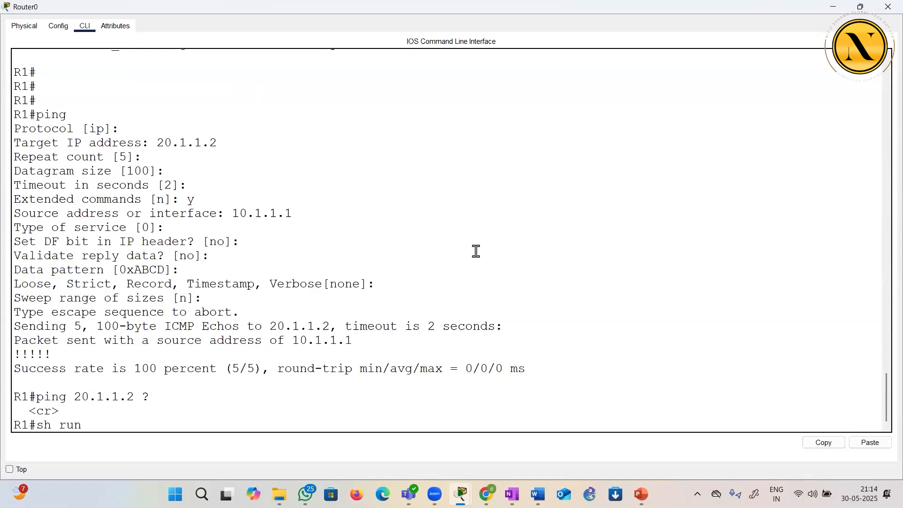
Show R1's running configuration, highlight network 10.0.0.0 under router rip, and close Router0's window
{"action": "type", "text": "sh run"}
{"action": "key", "text": "Return"}
{"action": "key", "text": "Return"}
{"action": "key", "text": "Return"}
{"action": "key", "text": "Return"}
{"action": "key", "text": "Return"}
{"action": "key", "text": "Return"}
{"action": "key", "text": "Return"}
{"action": "key", "text": "Return"}
{"action": "key", "text": "Return"}
{"action": "key", "text": "Return"}
{"action": "key", "text": "Return"}
{"action": "key", "text": "Return"}
{"action": "key", "text": "Return"}
{"action": "key", "text": "Return"}
{"action": "key", "text": "Return"}
{"action": "key", "text": "Return"}
{"action": "key", "text": "Return"}
{"action": "key", "text": "Return"}
{"action": "key", "text": "Return"}
{"action": "key", "text": "Return"}
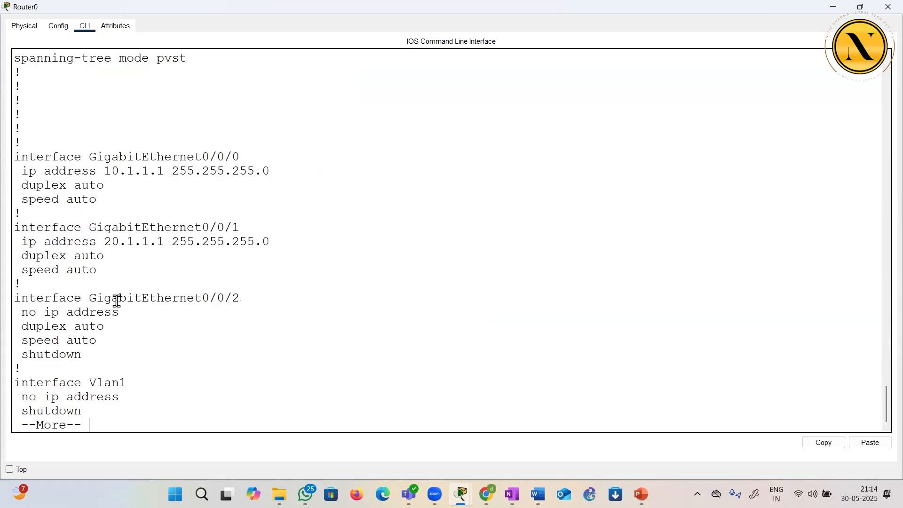
{"action": "key", "text": "Return"}
{"action": "key", "text": "Return"}
{"action": "key", "text": "Return"}
{"action": "key", "text": "Return"}
{"action": "key", "text": "Return"}
{"action": "key", "text": "Return"}
{"action": "key", "text": "Return"}
{"action": "key", "text": "Return"}
{"action": "key", "text": "Return"}
{"action": "key", "text": "Return"}
{"action": "key", "text": "Return"}
{"action": "key", "text": "Return"}
{"action": "key", "text": "Return"}
{"action": "key", "text": "Return"}
{"action": "key", "text": "Return"}
{"action": "key", "text": "Return"}
{"action": "left_click_drag", "start_coordinate": [32, 213], "coordinate": [100, 240]}
{"action": "left_click", "coordinate": [100, 240]}
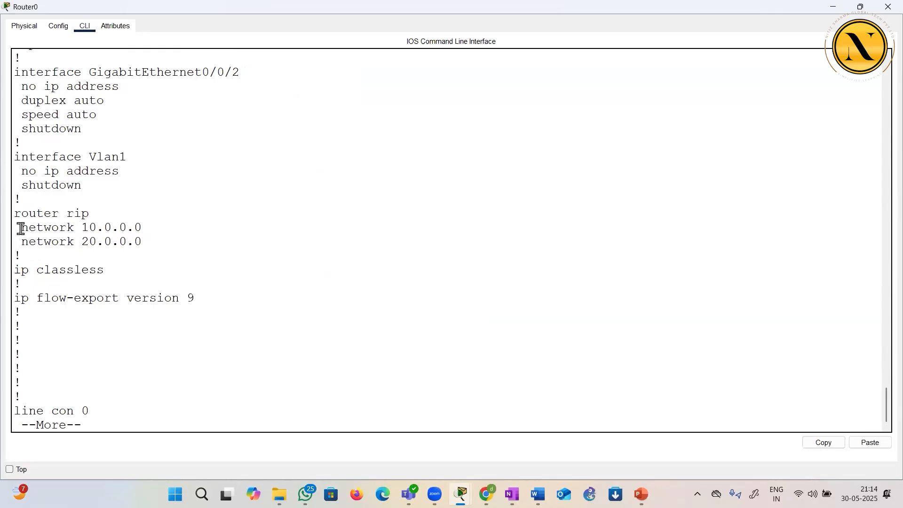
{"action": "left_click_drag", "start_coordinate": [21, 229], "coordinate": [147, 227]}
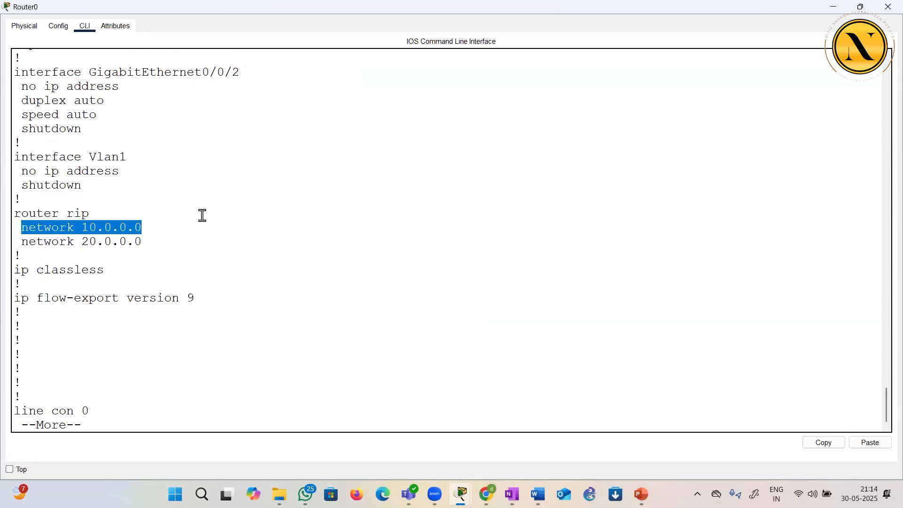
{"action": "left_click", "coordinate": [884, 6]}
{"action": "left_click_drag", "start_coordinate": [282, 228], "coordinate": [329, 201]}
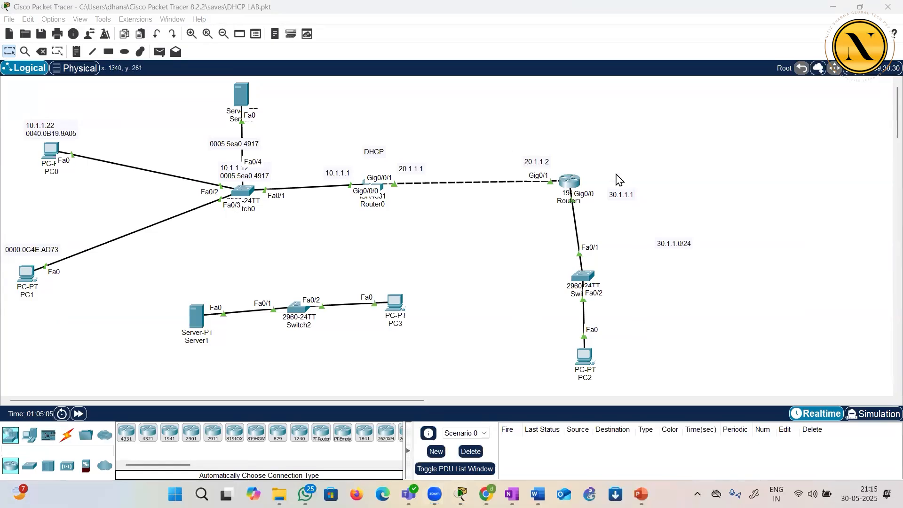
Open Router1's command line, enter privileged mode and display R2's routing table with sh ip route
{"action": "left_click", "coordinate": [384, 184]}
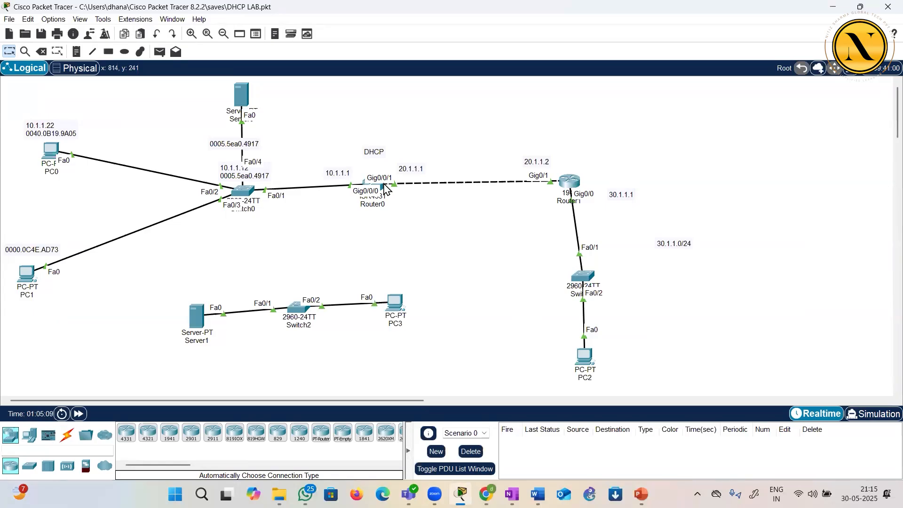
{"action": "left_click", "coordinate": [570, 179]}
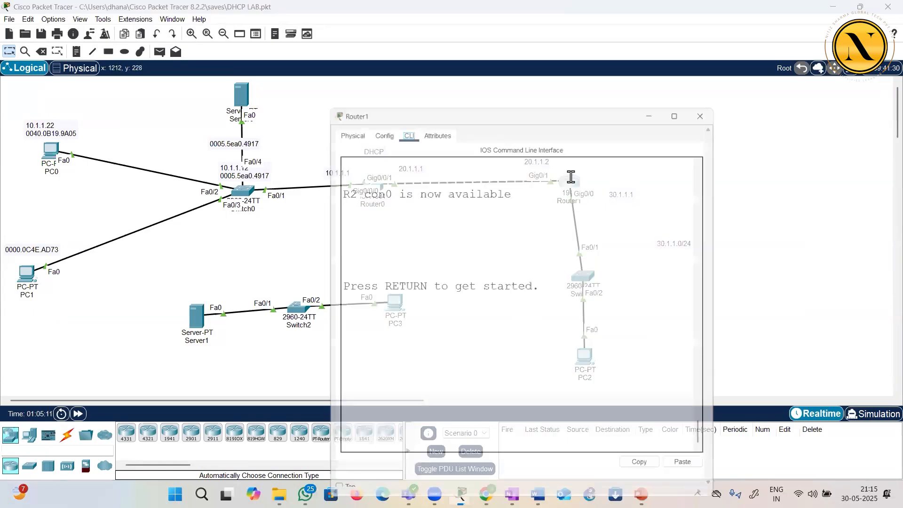
{"action": "key", "text": "Return"}
{"action": "key", "text": "Return"}
{"action": "key", "text": "Return"}
{"action": "key", "text": "Return"}
{"action": "type", "text": "en"}
{"action": "key", "text": "Return"}
{"action": "type", "text": "sh ip"}
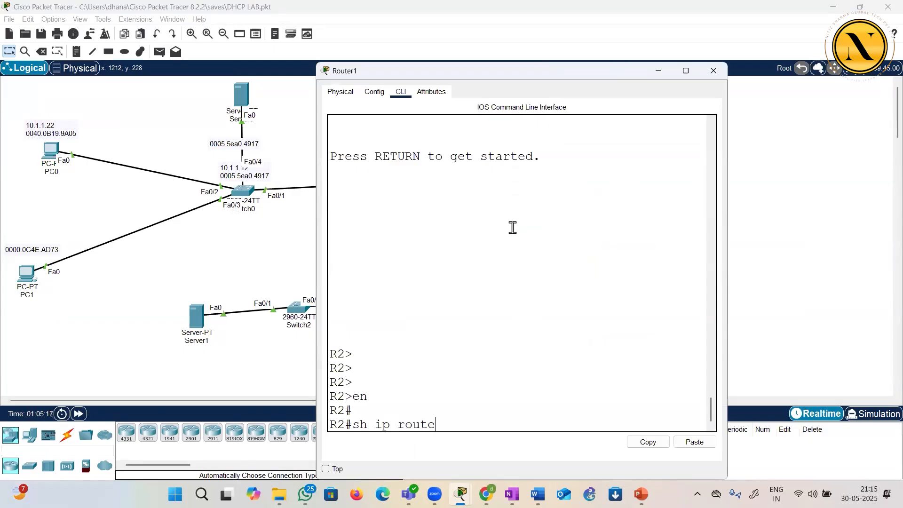
{"action": "type", "text": " route"}
{"action": "key", "text": "Return"}
{"action": "key", "text": "Return"}
{"action": "key", "text": "Return"}
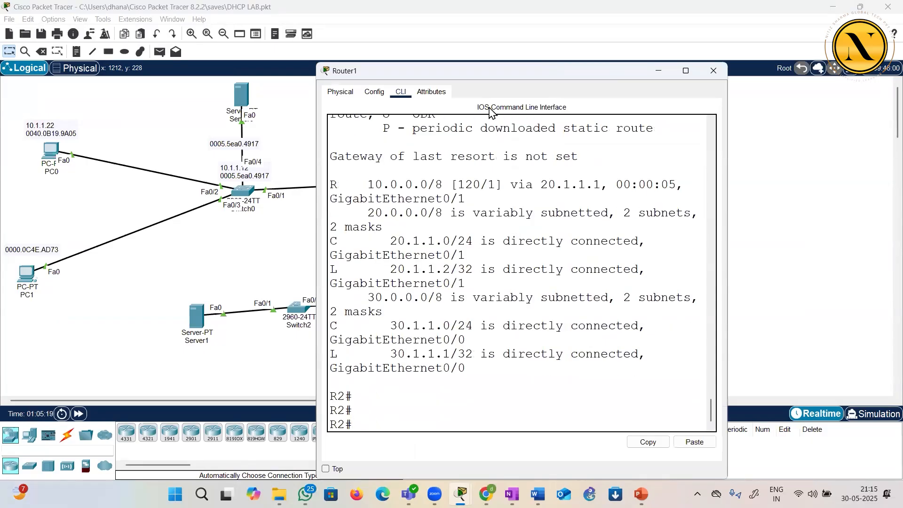
Examine the RIP route to 10.0.0.0/8 in R2's table, including its code, metric, next hop and exit interface, and close Router1's window
{"action": "double_click", "coordinate": [489, 71]}
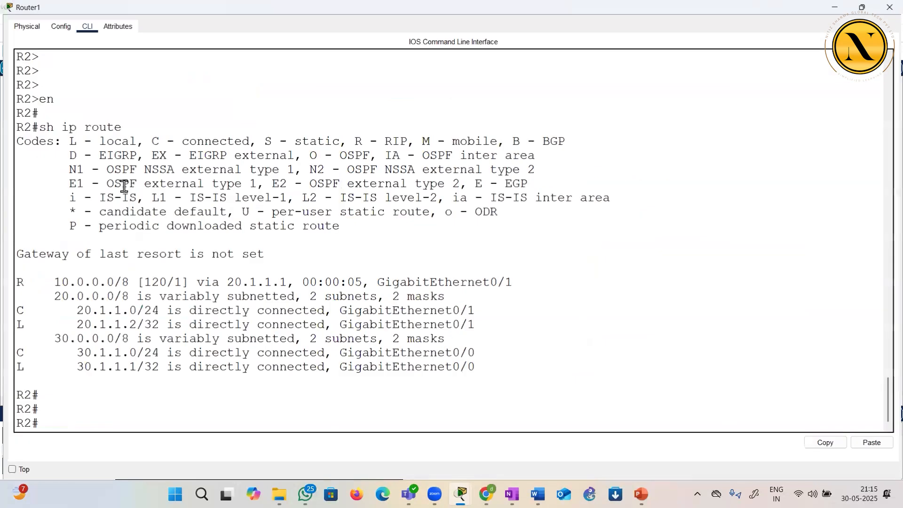
{"action": "left_click_drag", "start_coordinate": [42, 279], "coordinate": [118, 282]}
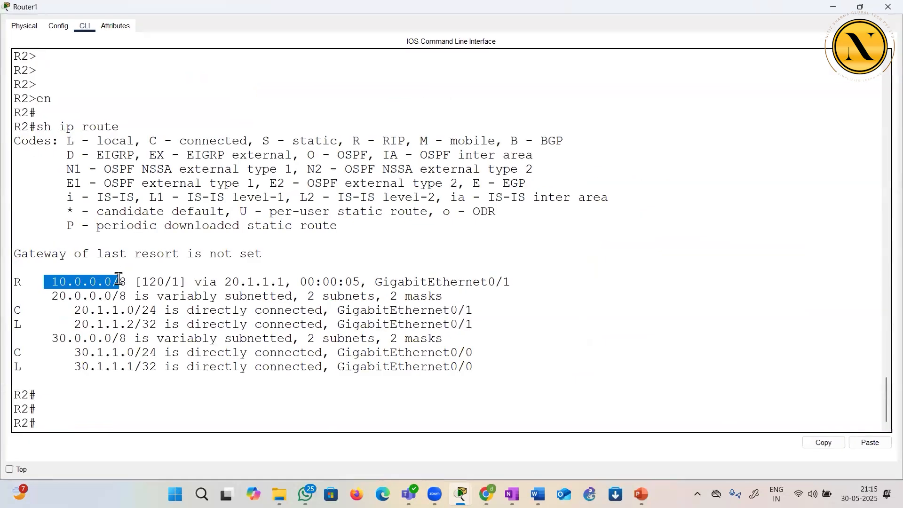
{"action": "left_click_drag", "start_coordinate": [20, 283], "coordinate": [37, 282]}
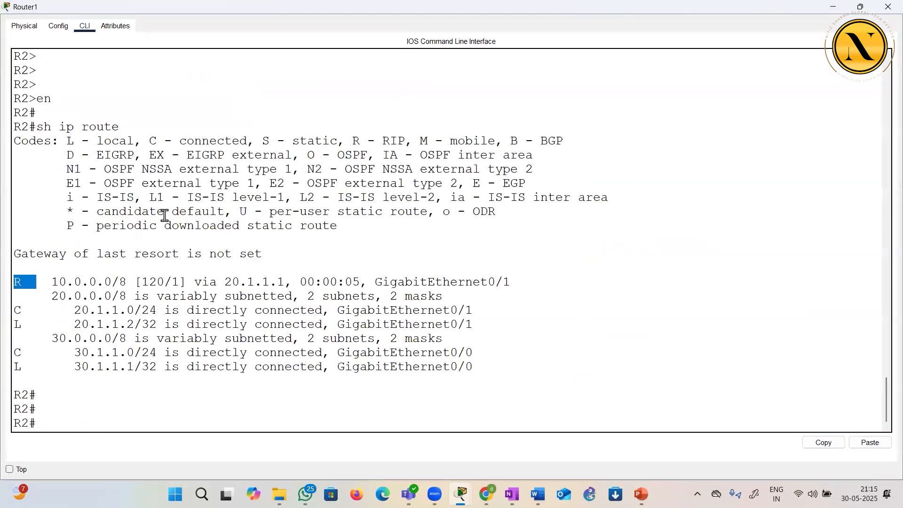
{"action": "left_click_drag", "start_coordinate": [352, 140], "coordinate": [405, 140]}
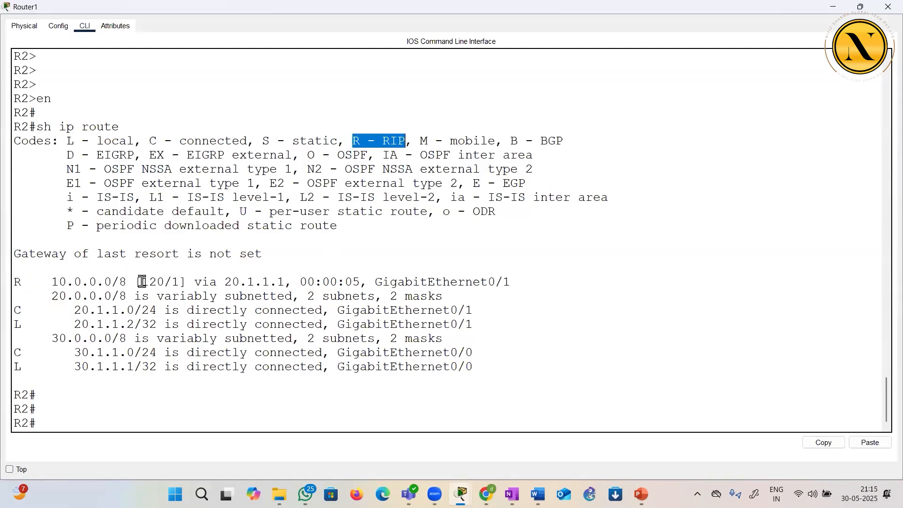
{"action": "left_click_drag", "start_coordinate": [141, 282], "coordinate": [165, 282]}
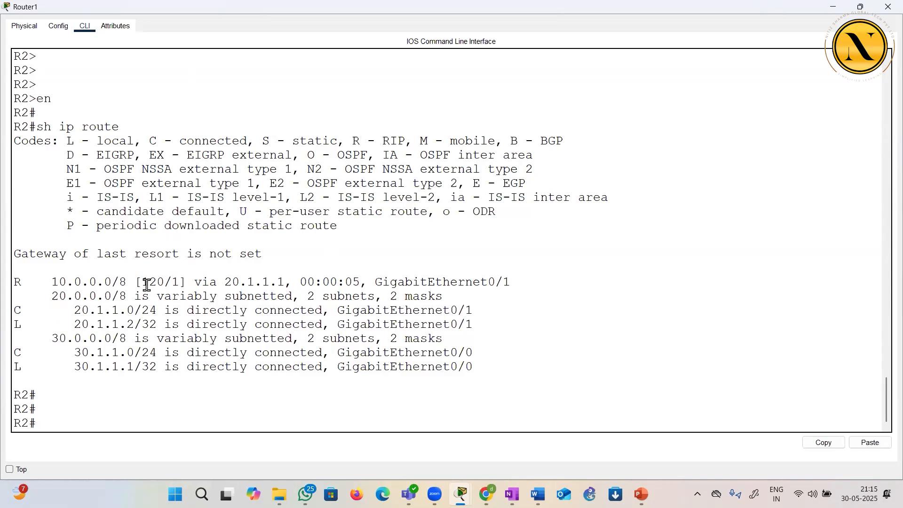
{"action": "left_click_drag", "start_coordinate": [141, 282], "coordinate": [182, 283]}
{"action": "left_click_drag", "start_coordinate": [223, 282], "coordinate": [294, 282]}
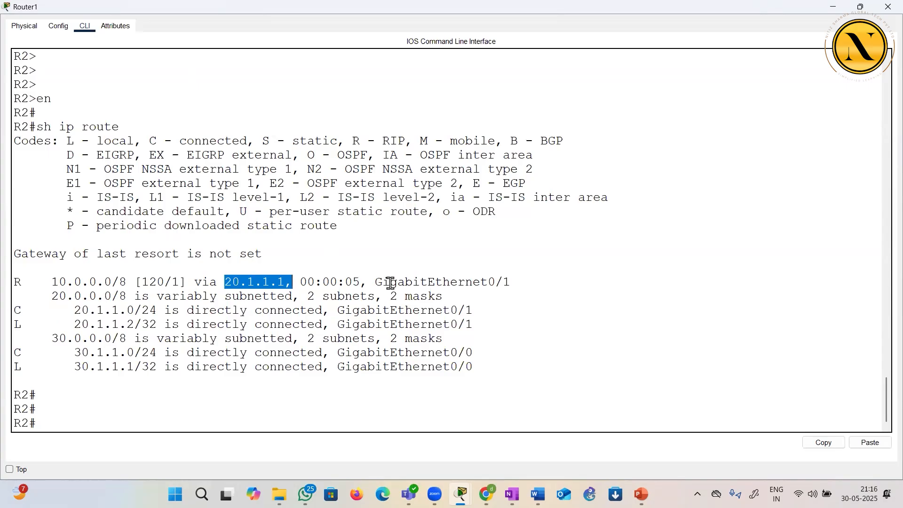
{"action": "left_click_drag", "start_coordinate": [375, 282], "coordinate": [505, 281]}
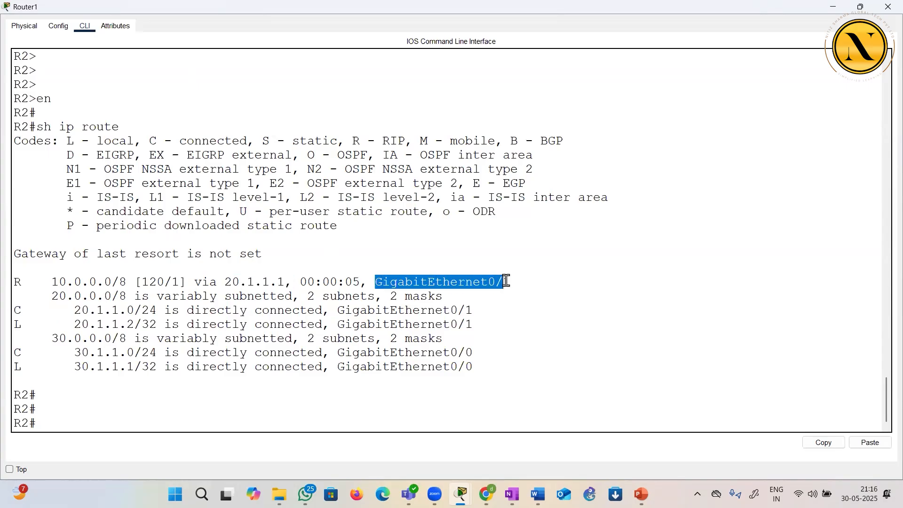
{"action": "left_click_drag", "start_coordinate": [224, 282], "coordinate": [294, 282]}
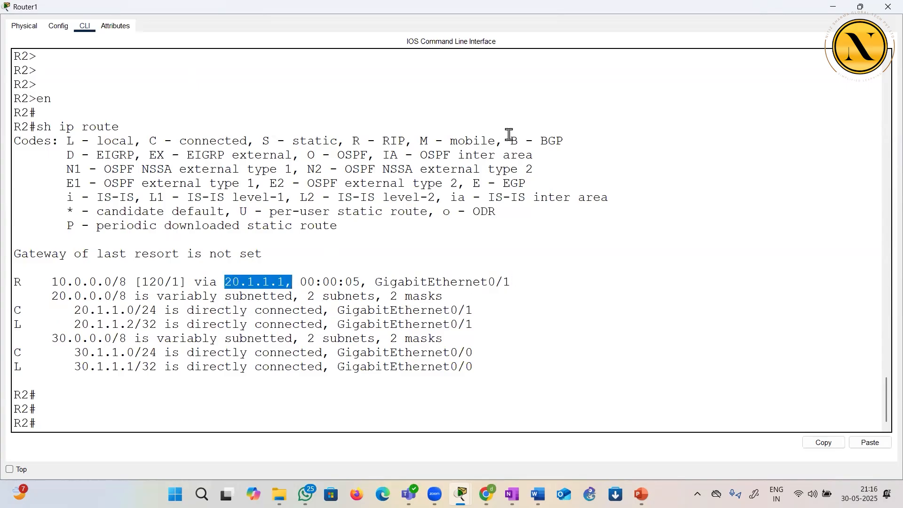
{"action": "left_click", "coordinate": [886, 7]}
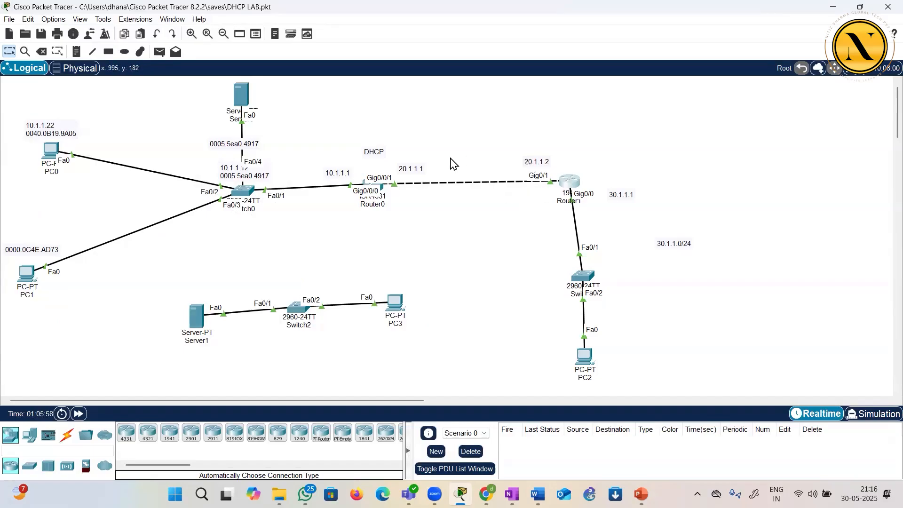
Highlight the RIP route to 10.0.0.0/8 in R2's routing table on Router1's command line, and close the window
{"action": "left_click", "coordinate": [567, 192]}
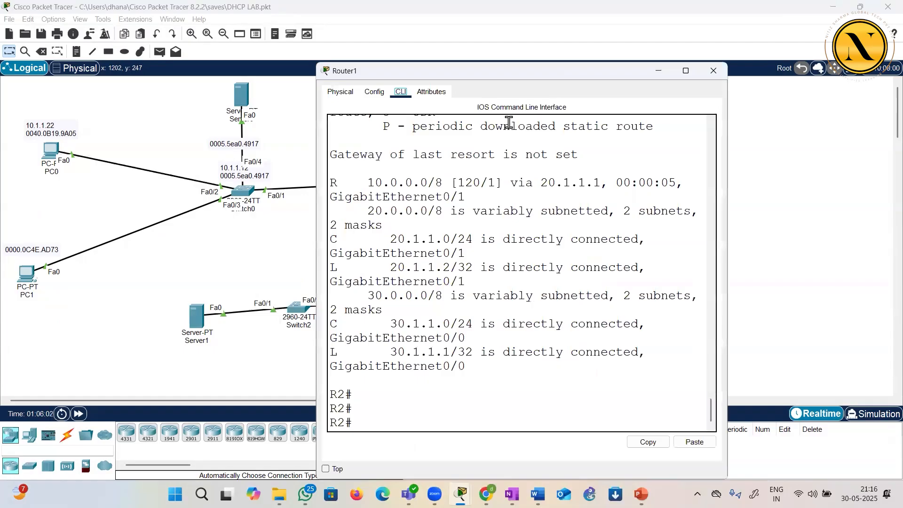
{"action": "double_click", "coordinate": [507, 71]}
{"action": "left_click_drag", "start_coordinate": [51, 282], "coordinate": [519, 278]}
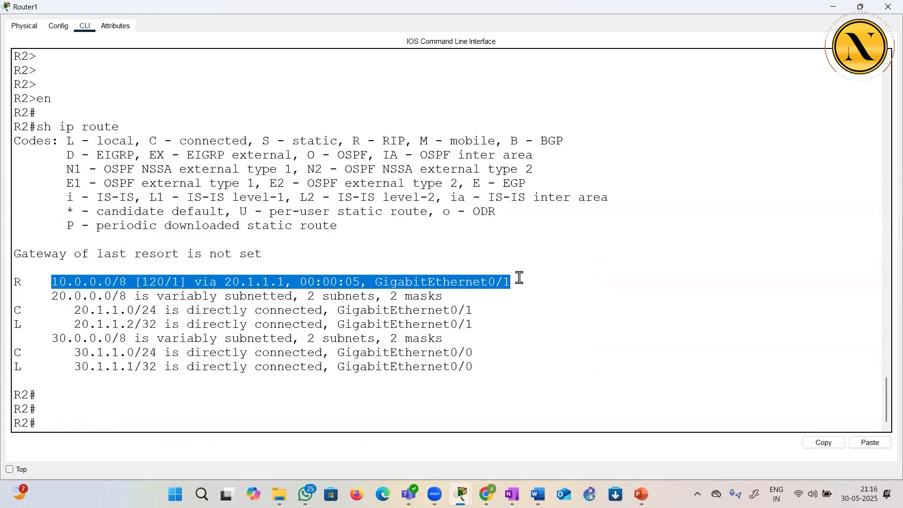
{"action": "left_click", "coordinate": [887, 8]}
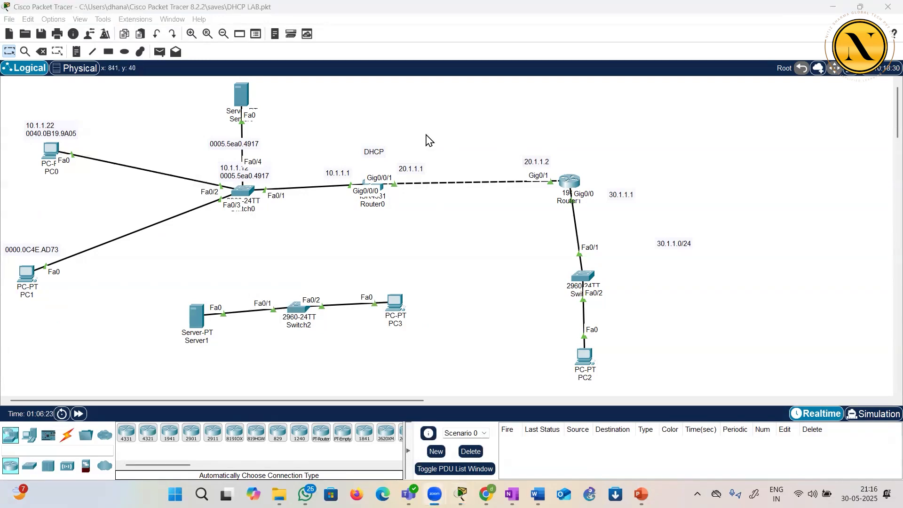
Open Router0's command line, quit the running-configuration listing and enter router rip mode from global configuration
{"action": "left_click", "coordinate": [426, 136]}
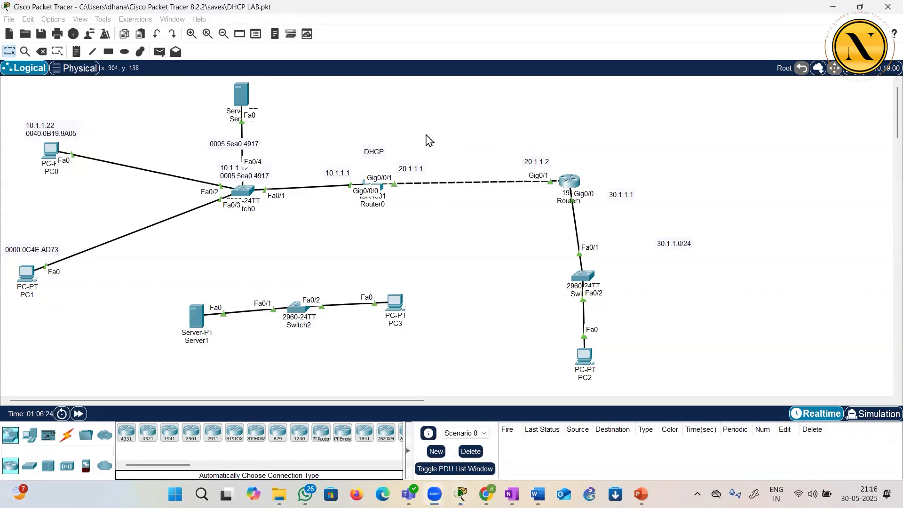
{"action": "left_click", "coordinate": [385, 189]}
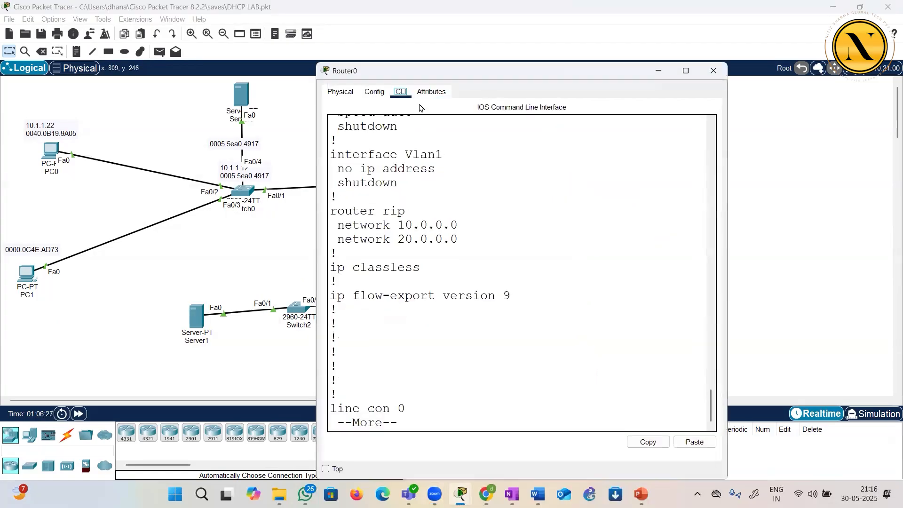
{"action": "double_click", "coordinate": [428, 71]}
{"action": "left_click", "coordinate": [229, 238]}
{"action": "key", "text": "ctrl+c"}
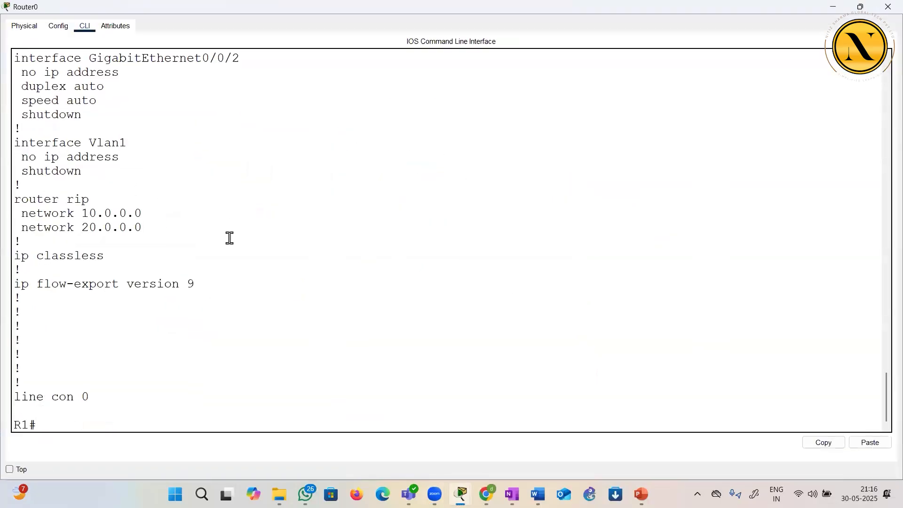
{"action": "type", "text": "conf t"}
{"action": "key", "text": "Return"}
{"action": "key", "text": "Return"}
{"action": "type", "text": "router rip"}
{"action": "key", "text": "Return"}
{"action": "key", "text": "Return"}
Remove network 10.0.0.0 from R1's RIP configuration
{"action": "type", "text": "no net"}
{"action": "key", "text": "Tab"}
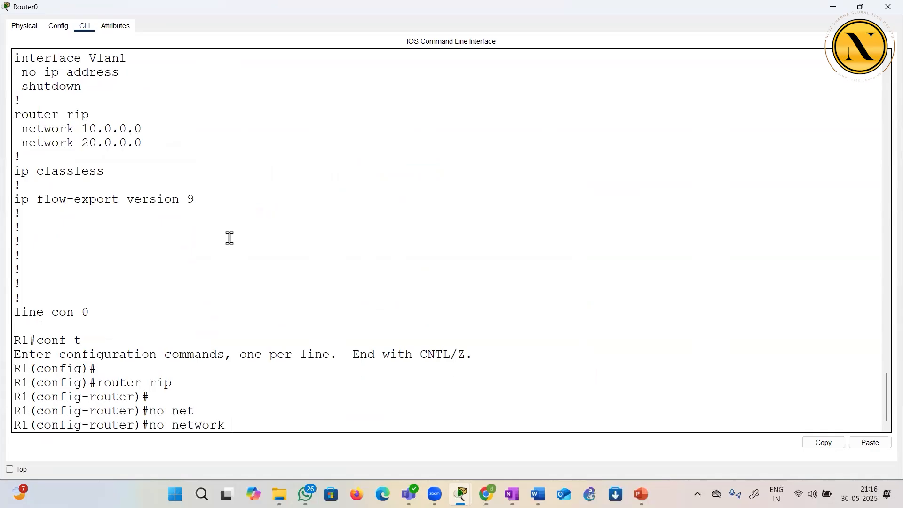
{"action": "type", "text": "10.0.0.0"}
{"action": "key", "text": "Return"}
{"action": "key", "text": "Return"}
{"action": "key", "text": "Return"}
{"action": "key", "text": "Return"}
Show R1's running configuration with do sh run, highlight the router rip section, and close Router0's window
{"action": "type", "text": "do sh run"}
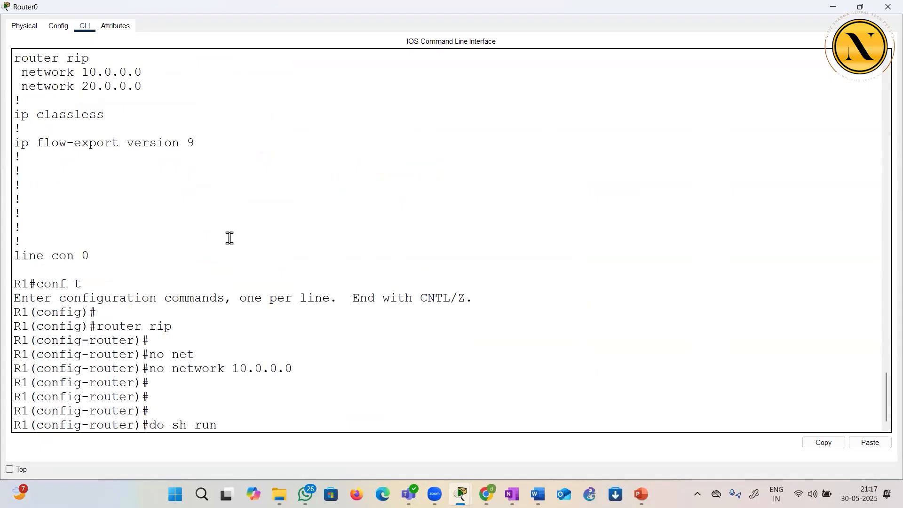
{"action": "key", "text": "Return"}
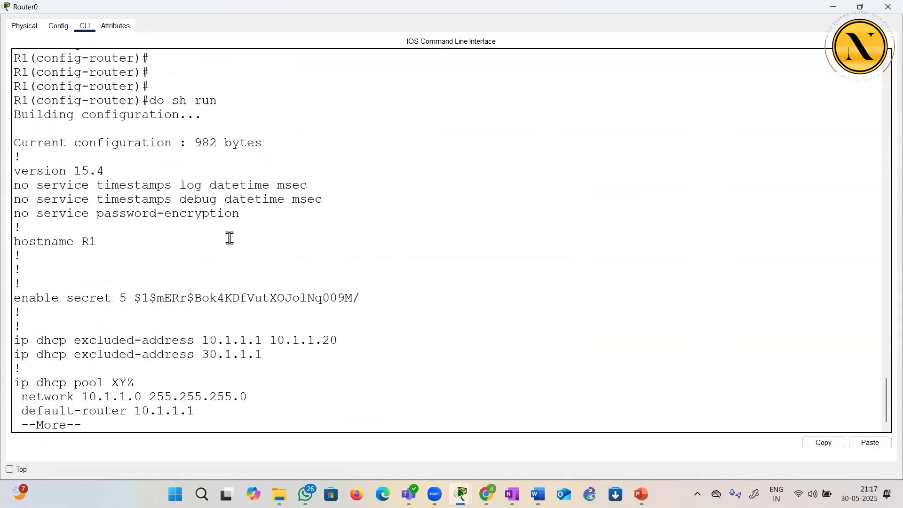
{"action": "key", "text": "Return"}
{"action": "key", "text": "Return"}
{"action": "key", "text": "Return"}
{"action": "key", "text": "Return"}
{"action": "key", "text": "Return"}
{"action": "key", "text": "Return"}
{"action": "key", "text": "Return"}
{"action": "key", "text": "Return"}
{"action": "key", "text": "Return"}
{"action": "key", "text": "Return"}
{"action": "key", "text": "Return"}
{"action": "key", "text": "Return"}
{"action": "key", "text": "Return"}
{"action": "key", "text": "Return"}
{"action": "key", "text": "Return"}
{"action": "key", "text": "Return"}
{"action": "key", "text": "Return"}
{"action": "key", "text": "Return"}
{"action": "key", "text": "Return"}
{"action": "key", "text": "Return"}
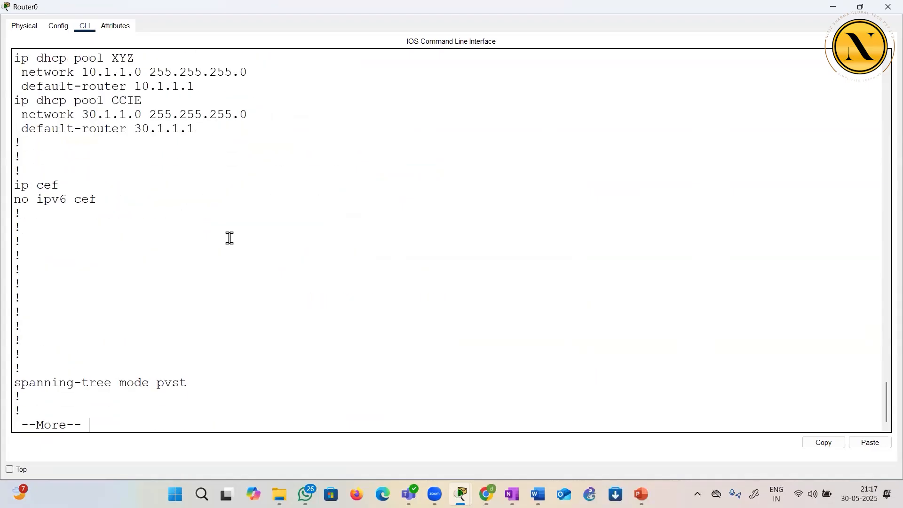
{"action": "key", "text": "Return"}
{"action": "key", "text": "Return"}
{"action": "key", "text": "Return"}
{"action": "key", "text": "Return"}
{"action": "key", "text": "Return"}
{"action": "key", "text": "Return"}
{"action": "key", "text": "Return"}
{"action": "key", "text": "Return"}
{"action": "key", "text": "Return"}
{"action": "key", "text": "Return"}
{"action": "key", "text": "Return"}
{"action": "key", "text": "Return"}
{"action": "key", "text": "Return"}
{"action": "key", "text": "Return"}
{"action": "key", "text": "Return"}
{"action": "key", "text": "Return"}
{"action": "key", "text": "Return"}
{"action": "key", "text": "Return"}
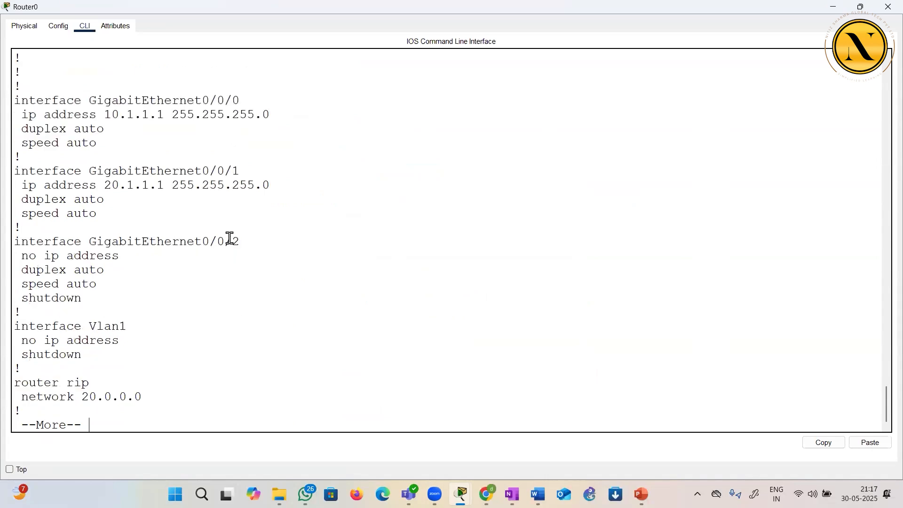
{"action": "left_click_drag", "start_coordinate": [73, 196], "coordinate": [108, 223]}
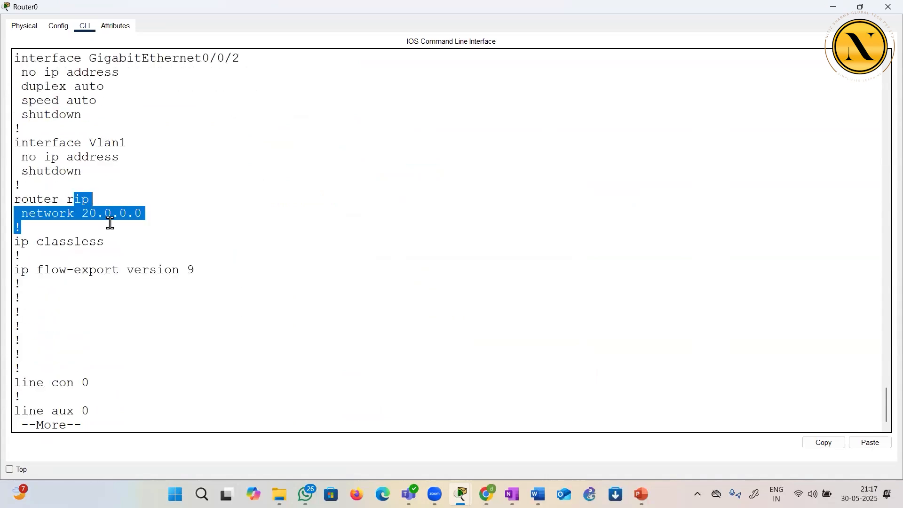
{"action": "left_click", "coordinate": [882, 7]}
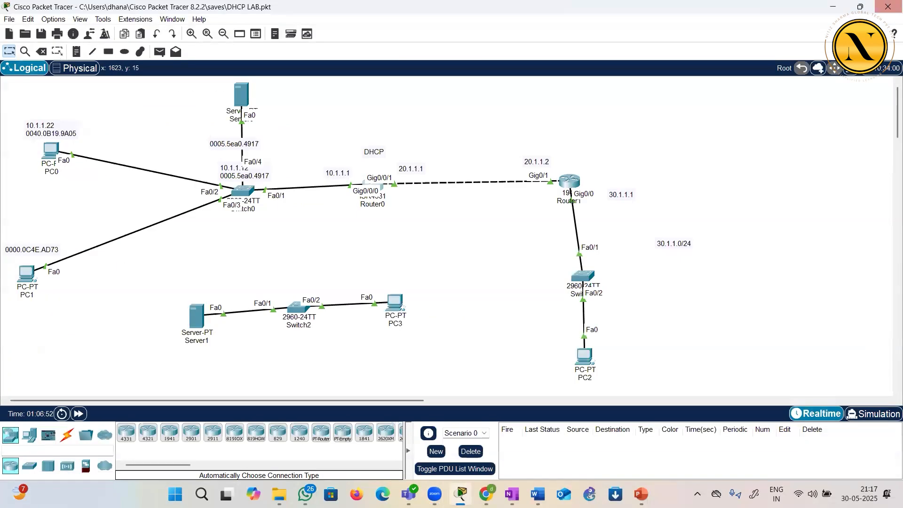
Open Router1's command line, rerun sh ip route on R2 and highlight the RIP route to 10.0.0.0/8
{"action": "left_click", "coordinate": [574, 182]}
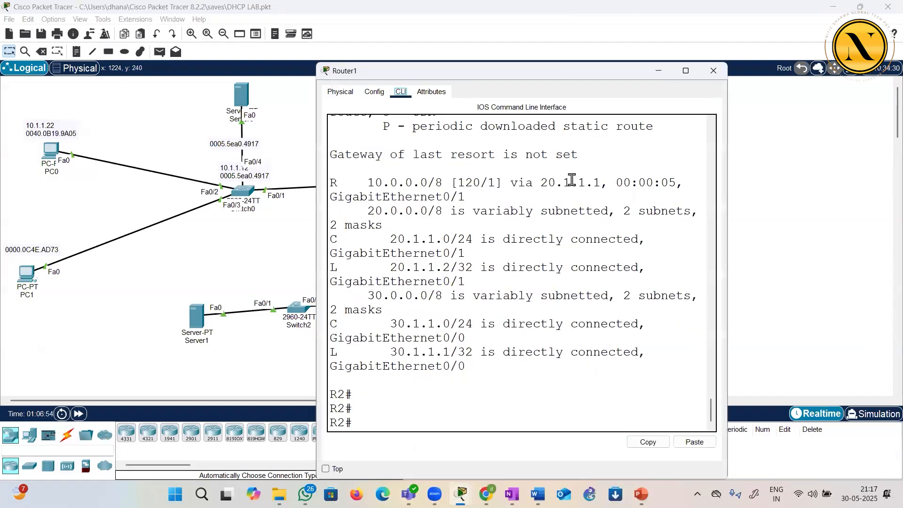
{"action": "double_click", "coordinate": [534, 71]}
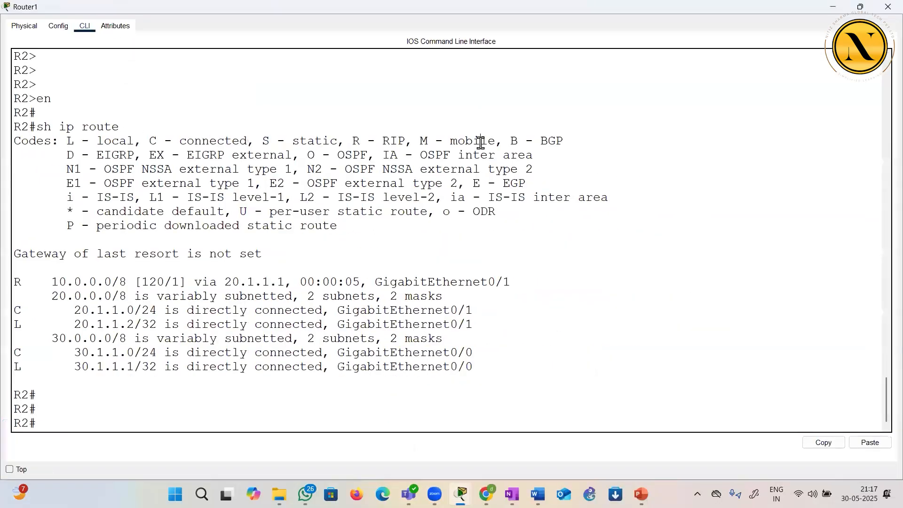
{"action": "key", "text": "Return"}
{"action": "key", "text": "Return"}
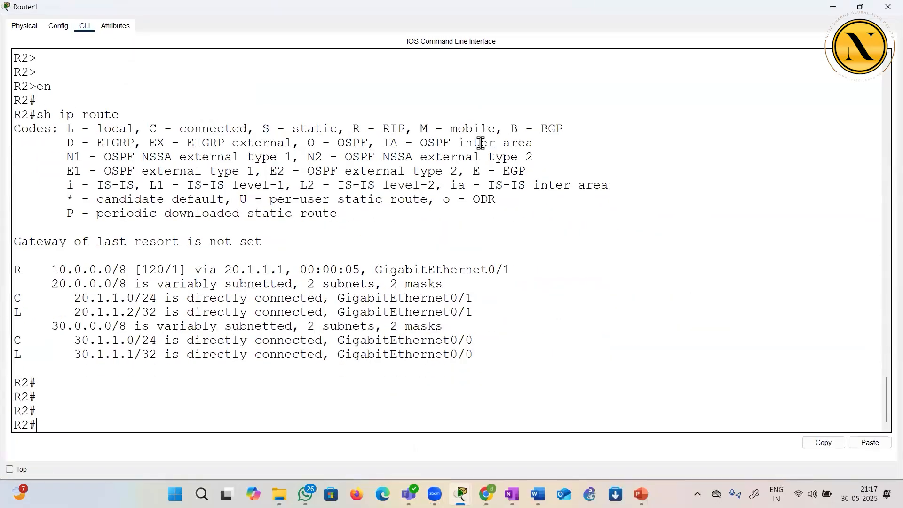
{"action": "key", "text": "Up"}
{"action": "key", "text": "Return"}
{"action": "key", "text": "Return"}
{"action": "key", "text": "Return"}
{"action": "key", "text": "Return"}
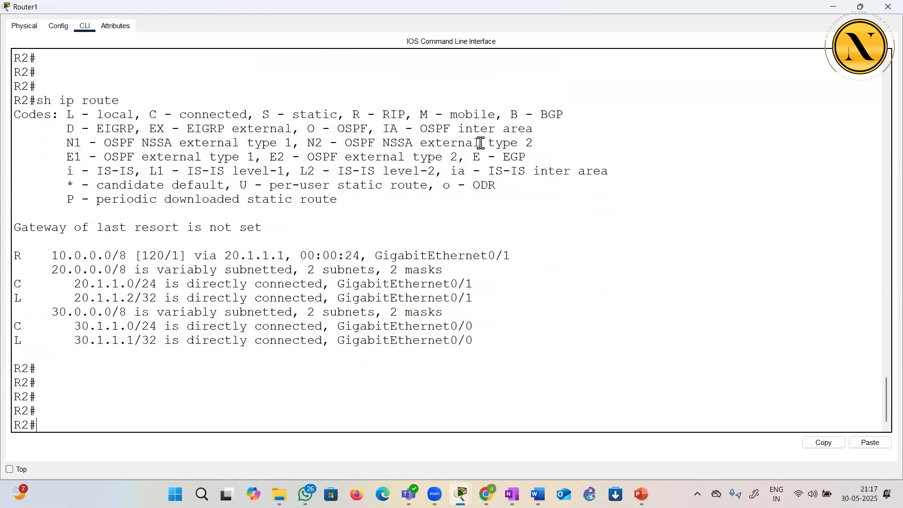
{"action": "left_click_drag", "start_coordinate": [21, 255], "coordinate": [323, 256]}
Clear R2's learned routes with clear ip route *
{"action": "left_click", "coordinate": [295, 299]}
{"action": "type", "text": "clear ip route"}
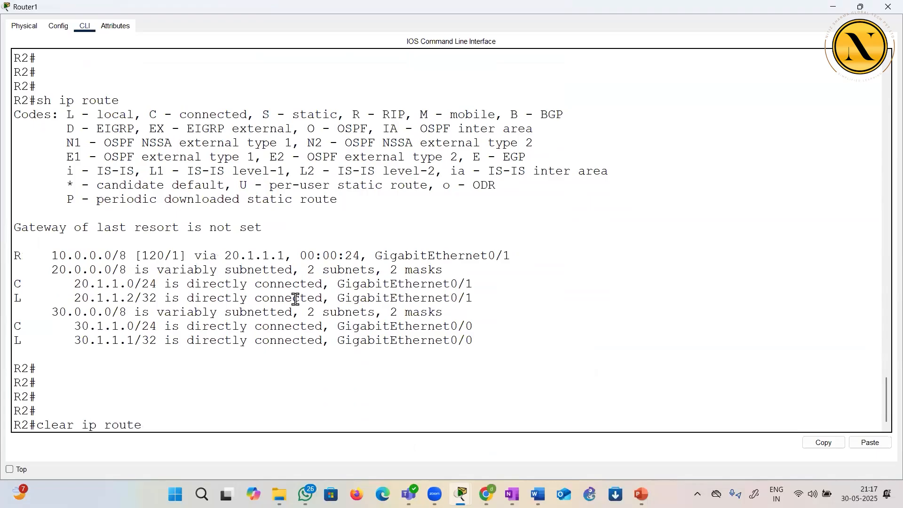
{"action": "type", "text": " *"}
{"action": "key", "text": "Return"}
{"action": "key", "text": "Return"}
{"action": "key", "text": "Return"}
{"action": "key", "text": "Return"}
{"action": "key", "text": "Return"}
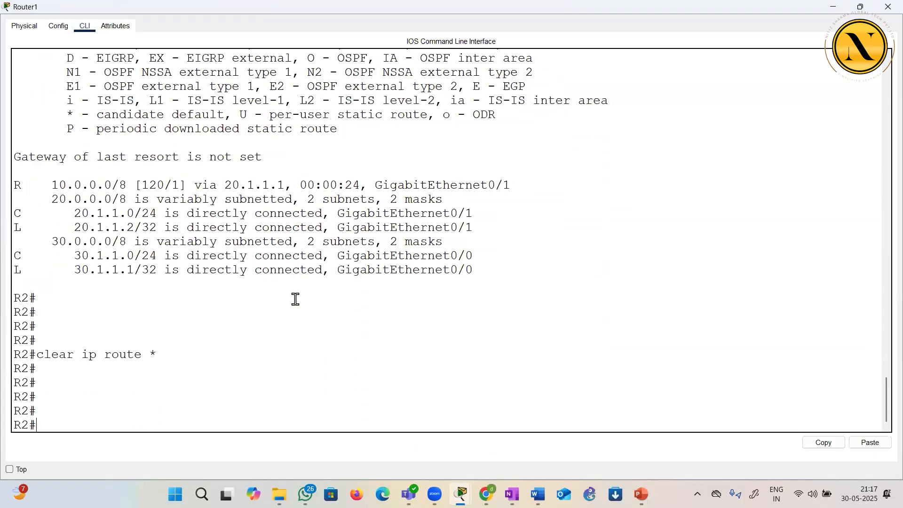
Display R2's routing table again with sh ip route and highlight the 20.0.0.0/8 entries
{"action": "key", "text": "Up"}
{"action": "key", "text": "Up"}
{"action": "key", "text": "Return"}
{"action": "key", "text": "Return"}
{"action": "key", "text": "Return"}
{"action": "key", "text": "Return"}
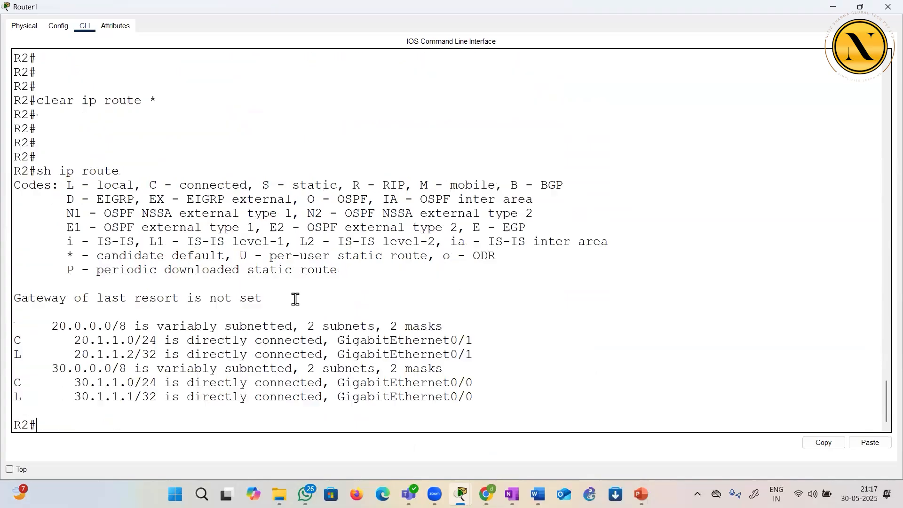
{"action": "left_click_drag", "start_coordinate": [45, 282], "coordinate": [103, 354]}
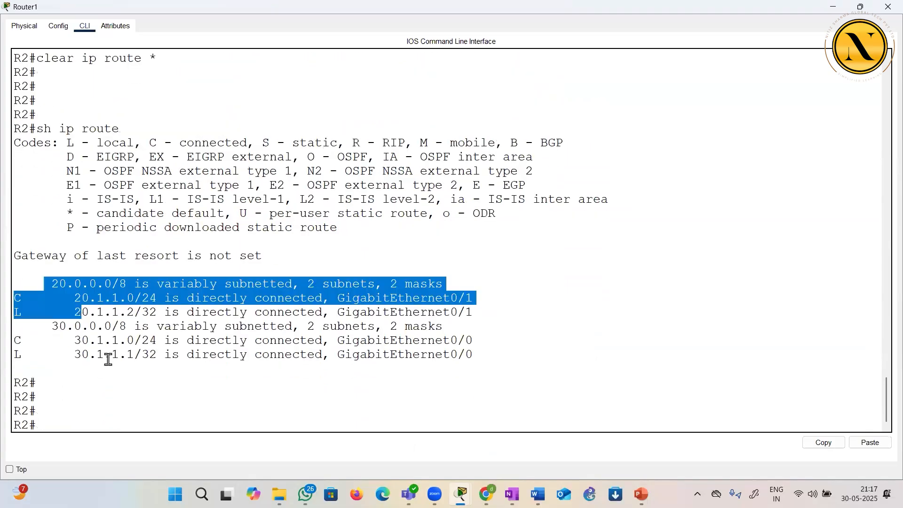
Compare R2's routing tables before and after clear ip route *, highlighting the command and route entries, and close Router1's window
{"action": "scroll", "coordinate": [91, 142], "scroll_direction": "up", "scroll_amount": 3}
{"action": "left_click_drag", "start_coordinate": [30, 139], "coordinate": [163, 139]}
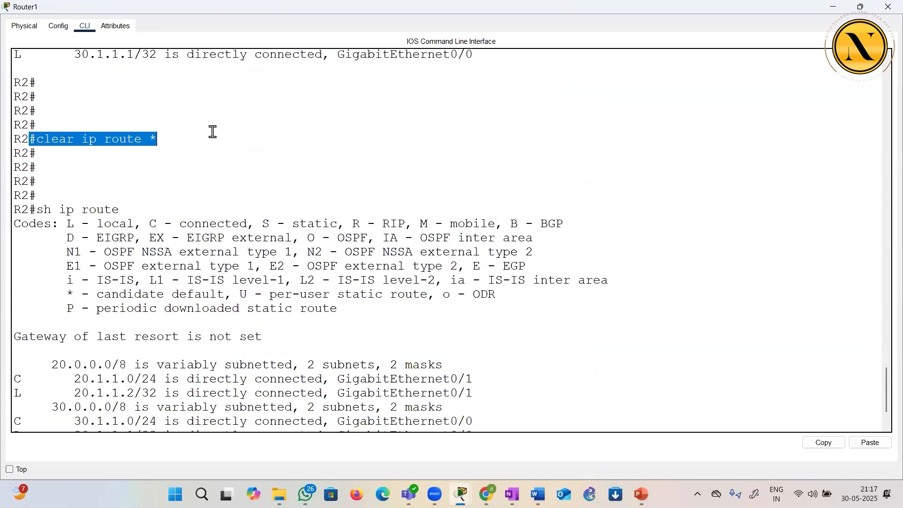
{"action": "scroll", "coordinate": [212, 134], "scroll_direction": "up", "scroll_amount": 3}
{"action": "left_click_drag", "start_coordinate": [45, 102], "coordinate": [328, 103]}
{"action": "left_click", "coordinate": [285, 218]}
{"action": "scroll", "coordinate": [285, 218], "scroll_direction": "up", "scroll_amount": 2}
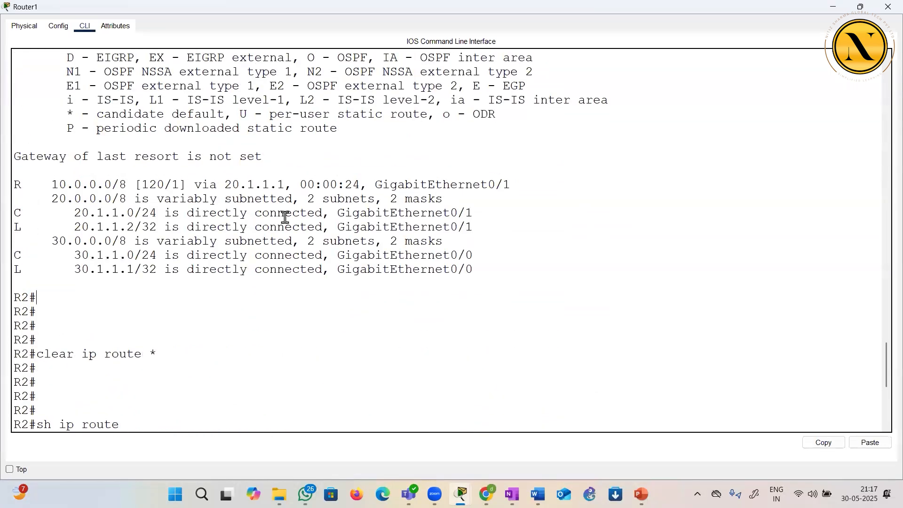
{"action": "scroll", "coordinate": [285, 218], "scroll_direction": "down", "scroll_amount": 7}
{"action": "left_click_drag", "start_coordinate": [91, 268], "coordinate": [149, 354]}
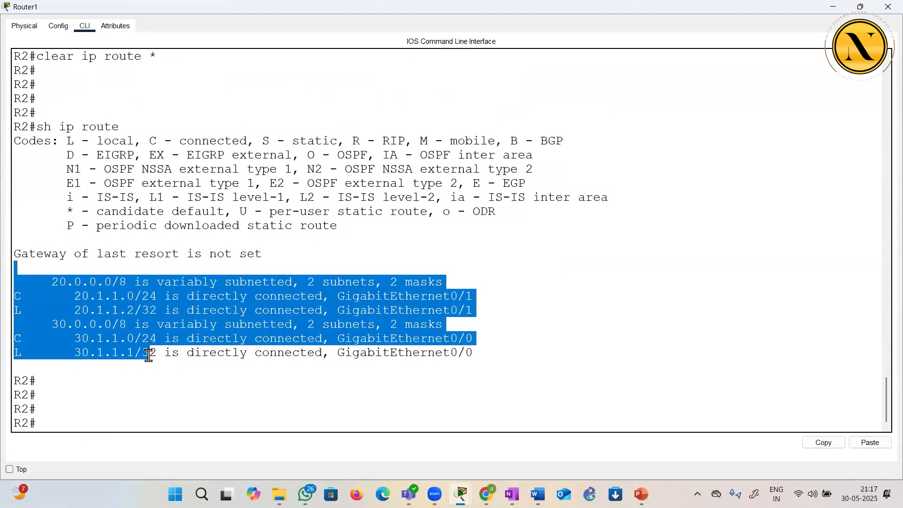
{"action": "left_click", "coordinate": [888, 7]}
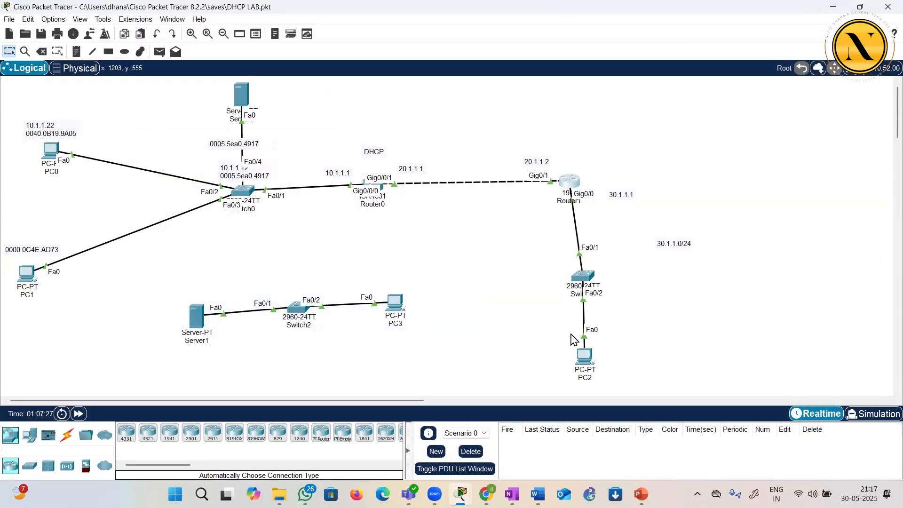
Open PC0's Command Prompt, discard the recalled telnet command and ping 30.1.1.3
{"action": "mouse_move", "coordinate": [586, 355]}
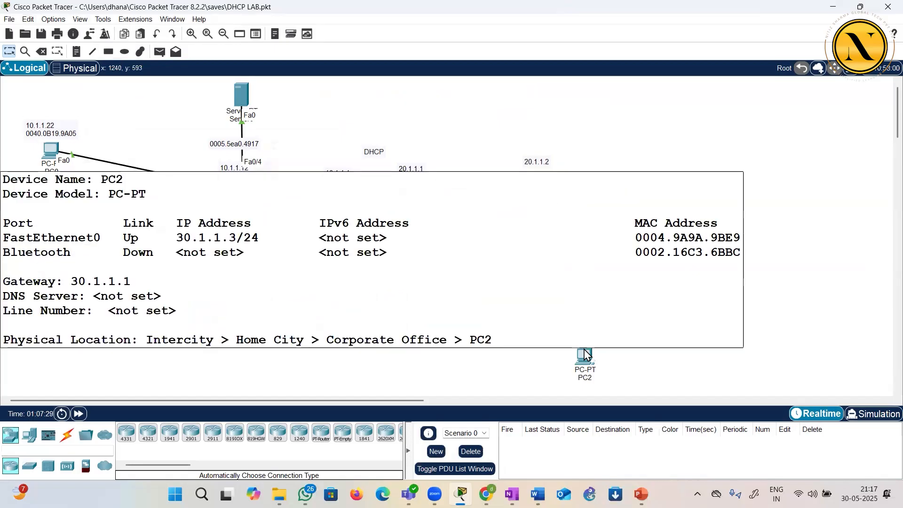
{"action": "left_click", "coordinate": [50, 151]}
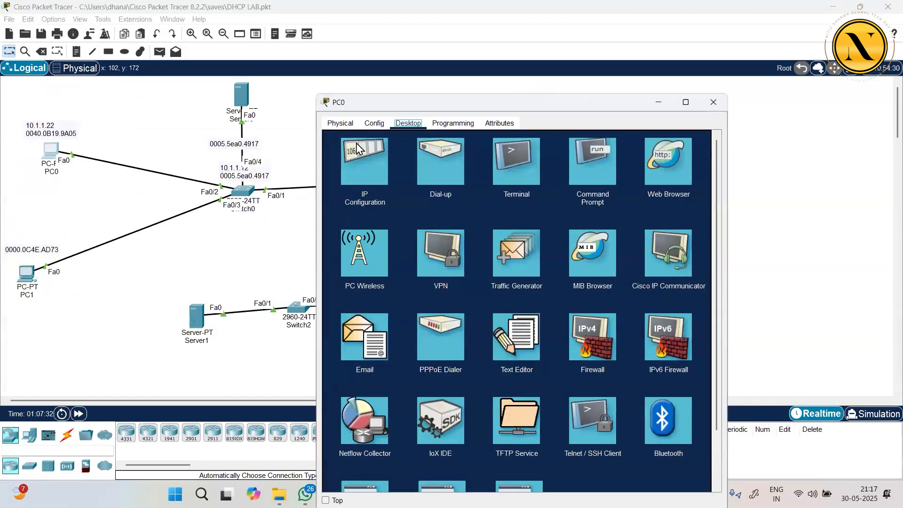
{"action": "left_click", "coordinate": [588, 173]}
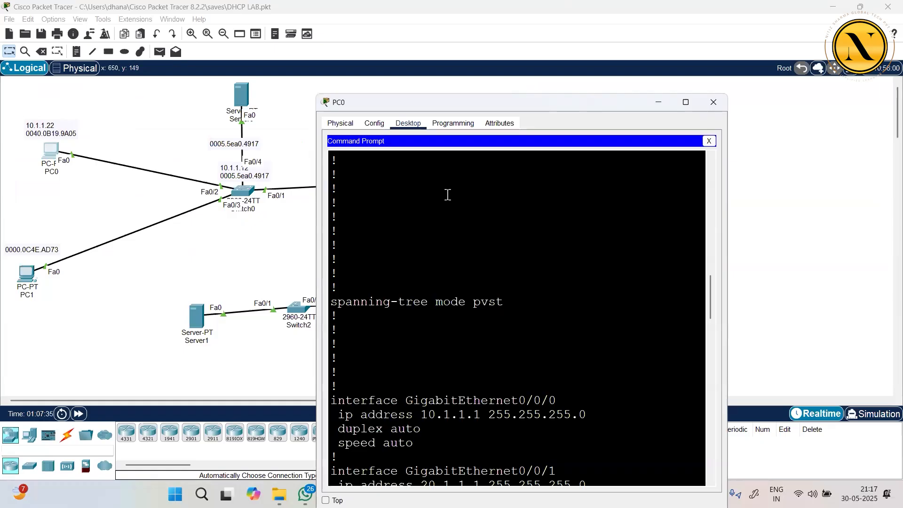
{"action": "scroll", "coordinate": [447, 195], "scroll_direction": "down", "scroll_amount": 10}
{"action": "key", "text": "Up"}
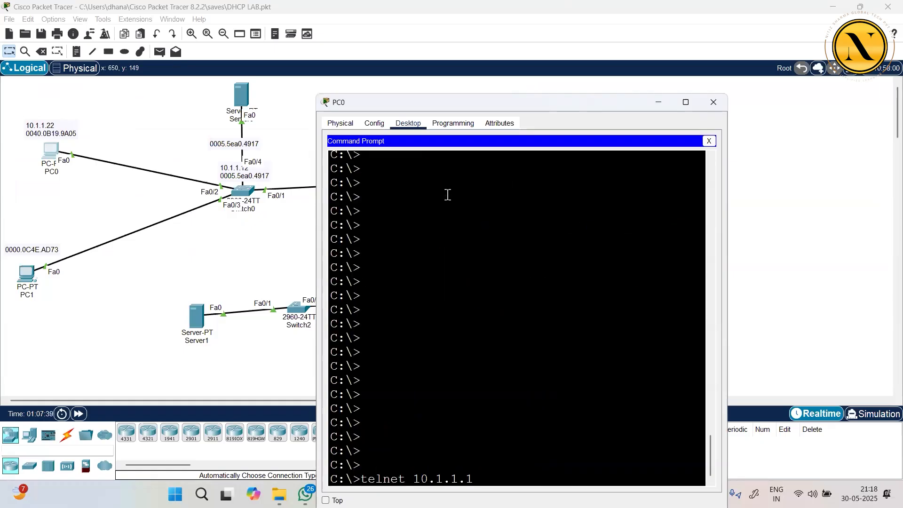
{"action": "key", "text": "BackSpace"}
{"action": "key", "text": "BackSpace"}
{"action": "key", "text": "BackSpace"}
{"action": "key", "text": "BackSpace"}
{"action": "key", "text": "BackSpace"}
{"action": "key", "text": "BackSpace"}
{"action": "key", "text": "BackSpace"}
{"action": "key", "text": "BackSpace"}
{"action": "key", "text": "BackSpace"}
{"action": "key", "text": "BackSpace"}
{"action": "key", "text": "BackSpace"}
{"action": "key", "text": "BackSpace"}
{"action": "key", "text": "BackSpace"}
{"action": "key", "text": "BackSpace"}
{"action": "key", "text": "BackSpace"}
{"action": "type", "text": "ping 30.1.1.3"}
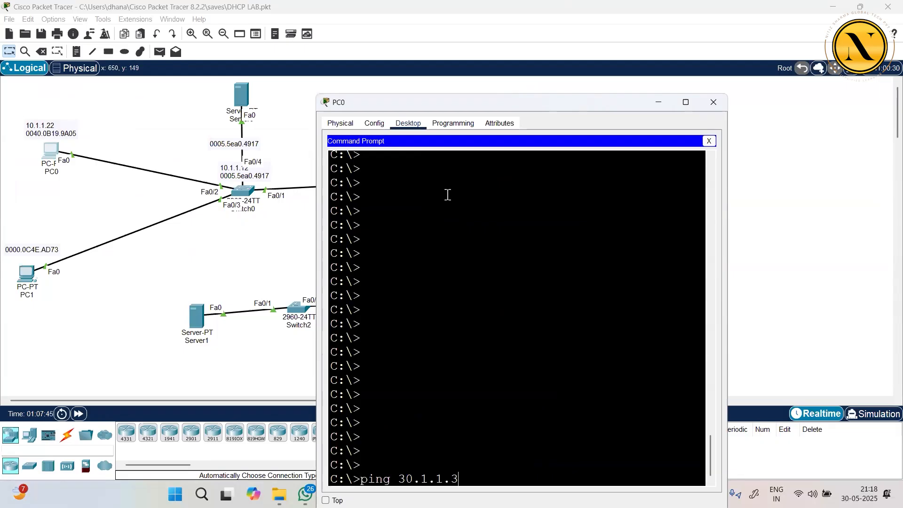
{"action": "key", "text": "Return"}
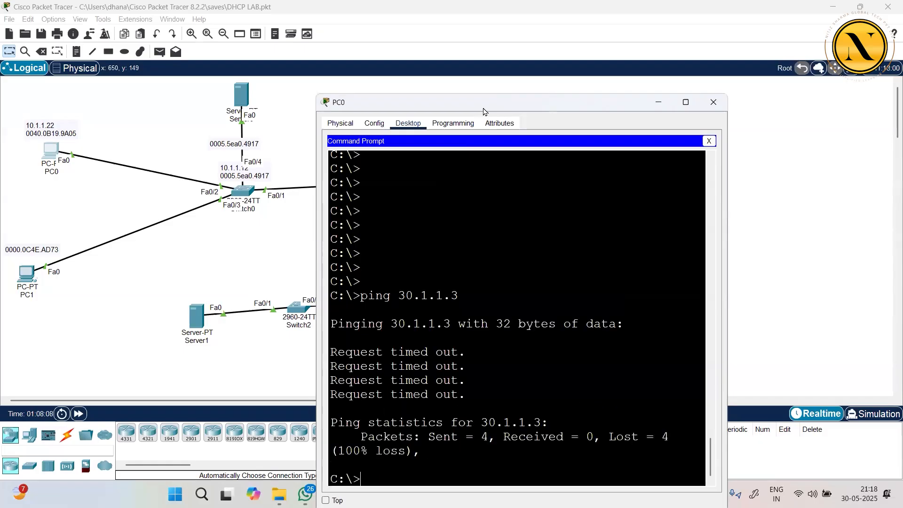
Trace the route from PC0 to 30.1.1.3 with tracert, move the window off the topology, and maximize it
{"action": "type", "text": "tracert 30.1.1.3"}
{"action": "key", "text": "Return"}
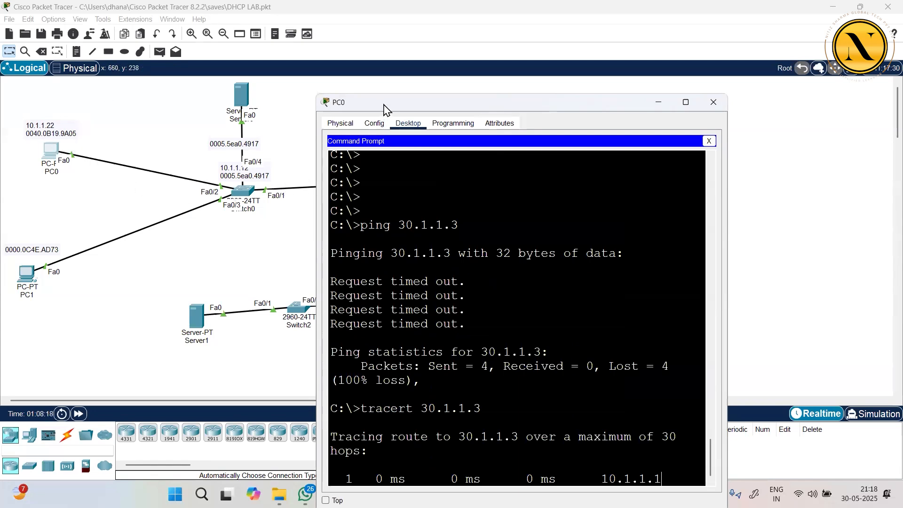
{"action": "left_click_drag", "start_coordinate": [384, 109], "coordinate": [604, 128]}
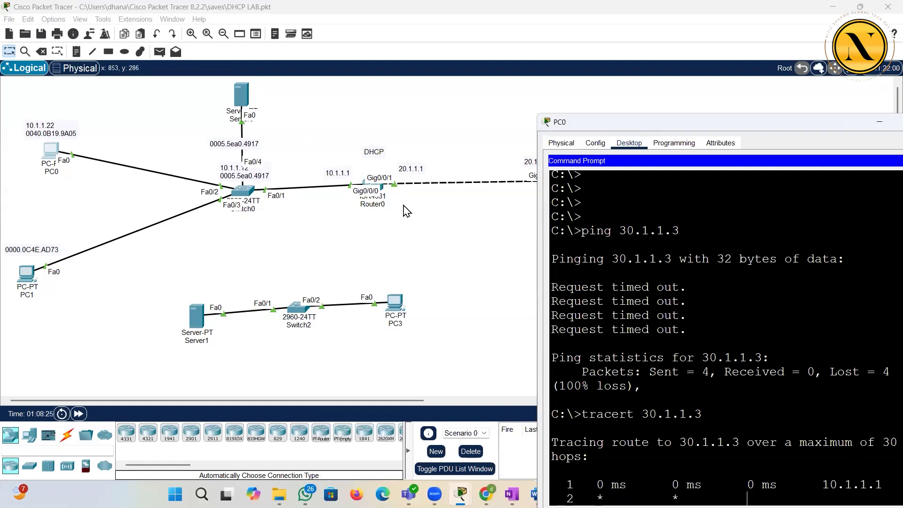
{"action": "double_click", "coordinate": [645, 125]}
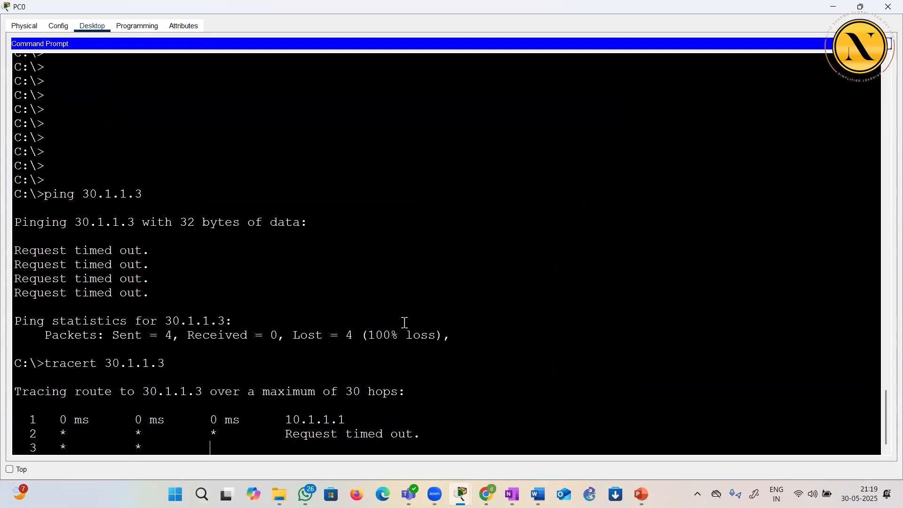
Minimize PC0's window and switch to the R1–R2 ping sketch in OneNote
{"action": "left_click", "coordinate": [833, 10]}
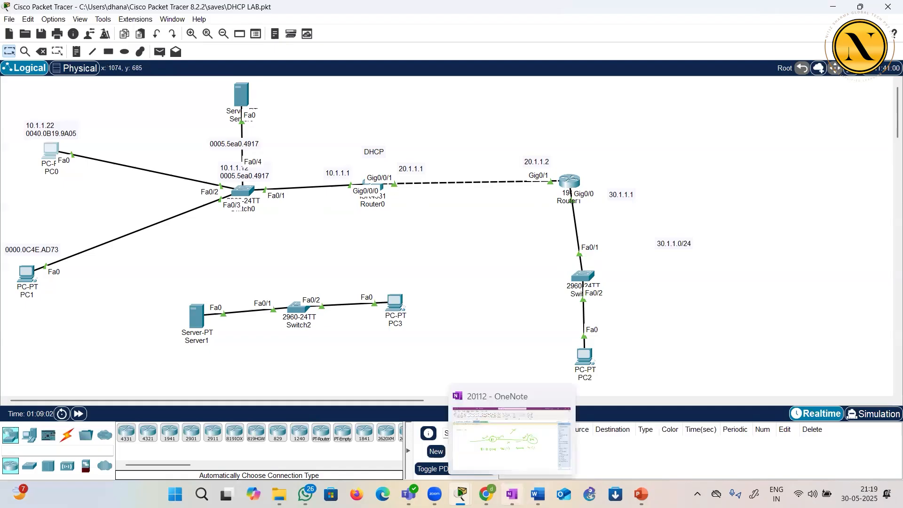
{"action": "left_click", "coordinate": [512, 494]}
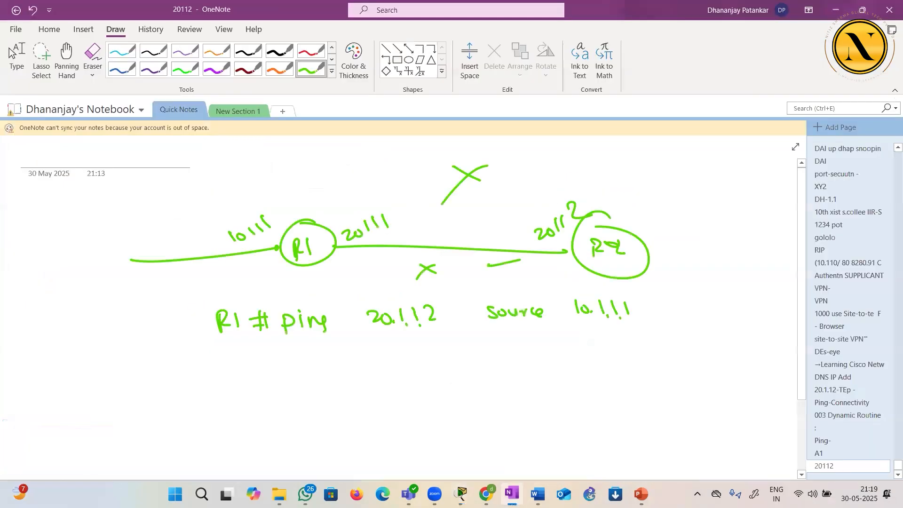
Add a blank page and, in black pen, sketch routers R1 and R2 joined by a link, with a network line extending left of R1
{"action": "left_click", "coordinate": [876, 129]}
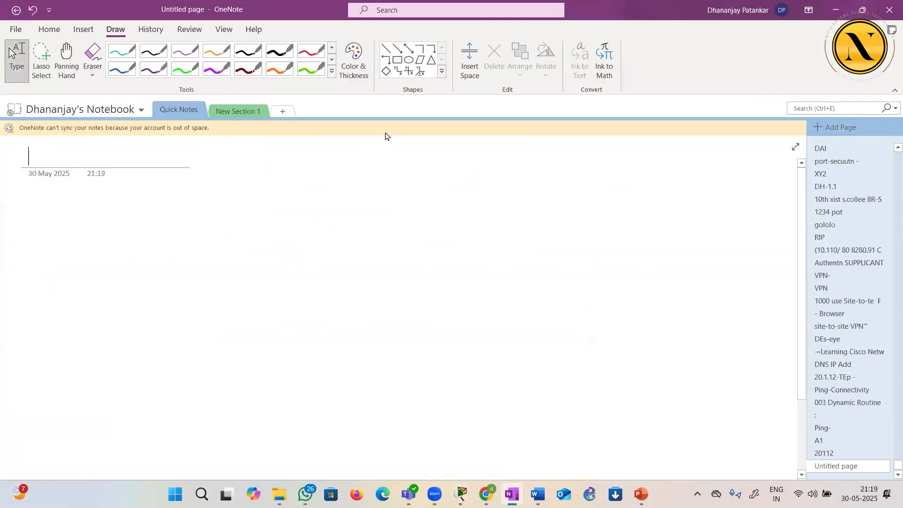
{"action": "left_click", "coordinate": [356, 67]}
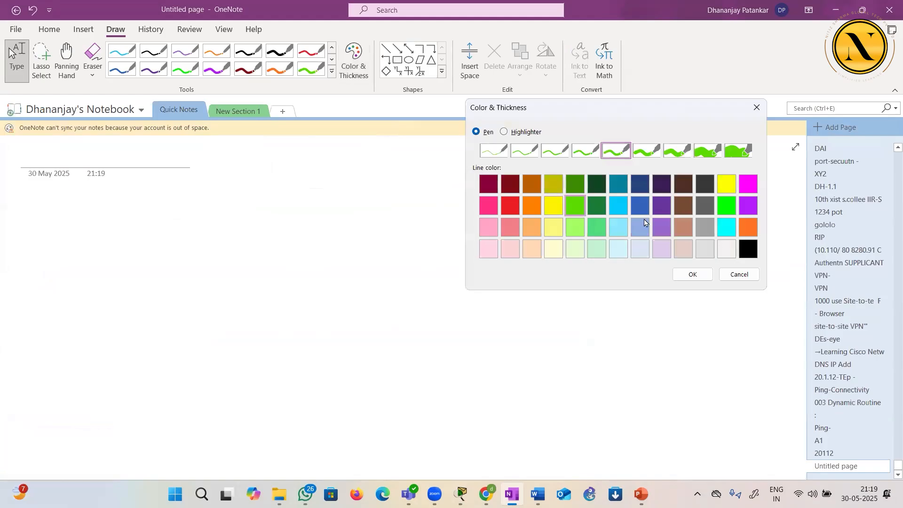
{"action": "left_click", "coordinate": [748, 248]}
{"action": "left_click", "coordinate": [695, 273]}
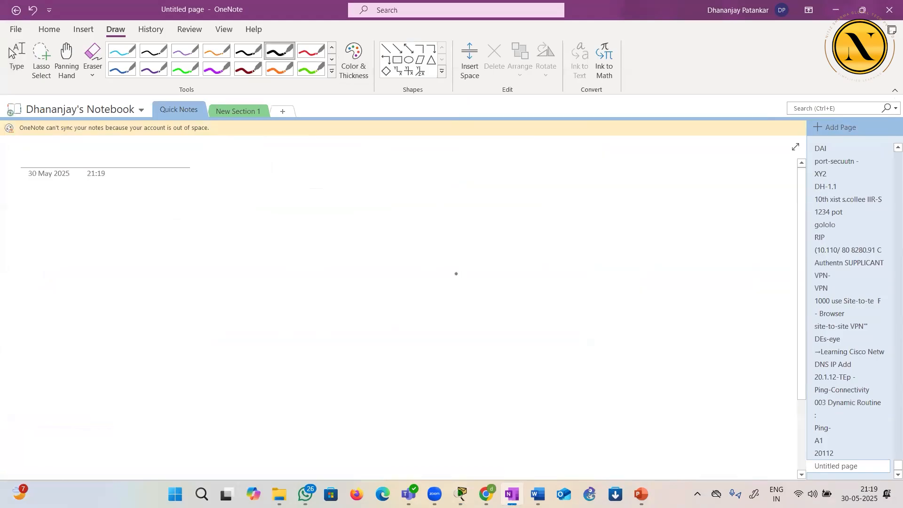
{"action": "mouse_move", "coordinate": [236, 221]}
{"action": "left_mouse_down"}
{"action": "mouse_move", "coordinate": [274, 246]}
{"action": "mouse_move", "coordinate": [231, 221]}
{"action": "mouse_move", "coordinate": [240, 254]}
{"action": "left_mouse_up"}
{"action": "mouse_move", "coordinate": [246, 238]}
{"action": "left_mouse_down"}
{"action": "mouse_move", "coordinate": [248, 254]}
{"action": "mouse_move", "coordinate": [524, 247]}
{"action": "left_mouse_up"}
{"action": "left_click", "coordinate": [256, 252]}
{"action": "left_click_drag", "start_coordinate": [569, 221], "coordinate": [544, 228]}
{"action": "left_click_drag", "start_coordinate": [544, 239], "coordinate": [553, 252]}
{"action": "left_click_drag", "start_coordinate": [556, 240], "coordinate": [577, 245]}
{"action": "left_click_drag", "start_coordinate": [206, 248], "coordinate": [75, 257]}
Label R1's left network 10.1.1.0/24 and the R1–R2 link 20.1.1.0/24
{"action": "mouse_move", "coordinate": [80, 215]}
{"action": "left_mouse_down"}
{"action": "mouse_move", "coordinate": [85, 231]}
{"action": "mouse_move", "coordinate": [90, 219]}
{"action": "mouse_move", "coordinate": [122, 214]}
{"action": "left_mouse_up"}
{"action": "left_click", "coordinate": [101, 222]}
{"action": "left_click", "coordinate": [113, 221]}
{"action": "left_click_drag", "start_coordinate": [127, 196], "coordinate": [137, 205]}
{"action": "left_click_drag", "start_coordinate": [139, 193], "coordinate": [162, 204]}
{"action": "mouse_move", "coordinate": [336, 175]}
{"action": "left_mouse_down"}
{"action": "mouse_move", "coordinate": [371, 182]}
{"action": "mouse_move", "coordinate": [397, 163]}
{"action": "left_mouse_up"}
{"action": "left_click", "coordinate": [364, 180]}
{"action": "left_click", "coordinate": [374, 180]}
{"action": "left_click", "coordinate": [389, 180]}
{"action": "mouse_move", "coordinate": [412, 156]}
{"action": "left_mouse_down"}
{"action": "mouse_move", "coordinate": [410, 173]}
{"action": "mouse_move", "coordinate": [432, 177]}
{"action": "left_mouse_up"}
{"action": "left_click_drag", "start_coordinate": [432, 173], "coordinate": [443, 179]}
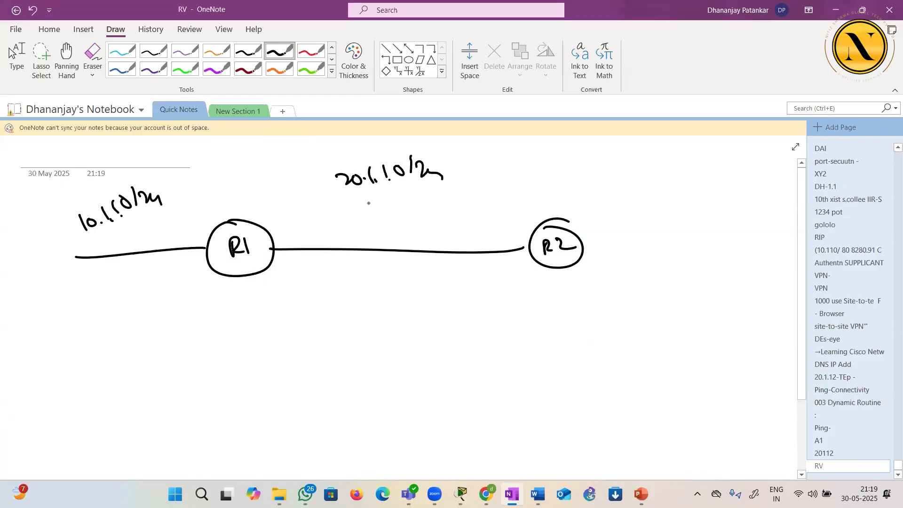
Mark the R1–R2 link ends .1 and .2, then extend a line from R2 and label that network 30.1.1.0/24
{"action": "left_click", "coordinate": [491, 242]}
{"action": "left_click_drag", "start_coordinate": [492, 235], "coordinate": [504, 242]}
{"action": "left_click_drag", "start_coordinate": [584, 249], "coordinate": [714, 253]}
{"action": "mouse_move", "coordinate": [649, 192]}
{"action": "left_mouse_down"}
{"action": "mouse_move", "coordinate": [651, 208]}
{"action": "mouse_move", "coordinate": [664, 198]}
{"action": "mouse_move", "coordinate": [695, 205]}
{"action": "left_mouse_up"}
{"action": "left_click", "coordinate": [688, 204]}
{"action": "left_click", "coordinate": [700, 203]}
{"action": "left_click_drag", "start_coordinate": [711, 188], "coordinate": [711, 197]}
{"action": "left_click_drag", "start_coordinate": [724, 179], "coordinate": [719, 197]}
{"action": "left_click_drag", "start_coordinate": [725, 189], "coordinate": [751, 201]}
Mark R2's right interface .1 and draw a switch and a PC on the 30.1.1.0/24 network
{"action": "left_click", "coordinate": [598, 238]}
{"action": "mouse_move", "coordinate": [607, 230]}
{"action": "left_mouse_down"}
{"action": "mouse_move", "coordinate": [609, 246]}
{"action": "mouse_move", "coordinate": [657, 250]}
{"action": "left_mouse_up"}
{"action": "left_click_drag", "start_coordinate": [695, 252], "coordinate": [748, 255]}
{"action": "mouse_move", "coordinate": [739, 236]}
{"action": "left_mouse_down"}
{"action": "mouse_move", "coordinate": [758, 264]}
{"action": "mouse_move", "coordinate": [748, 260]}
{"action": "left_mouse_up"}
{"action": "left_click_drag", "start_coordinate": [741, 285], "coordinate": [745, 285]}
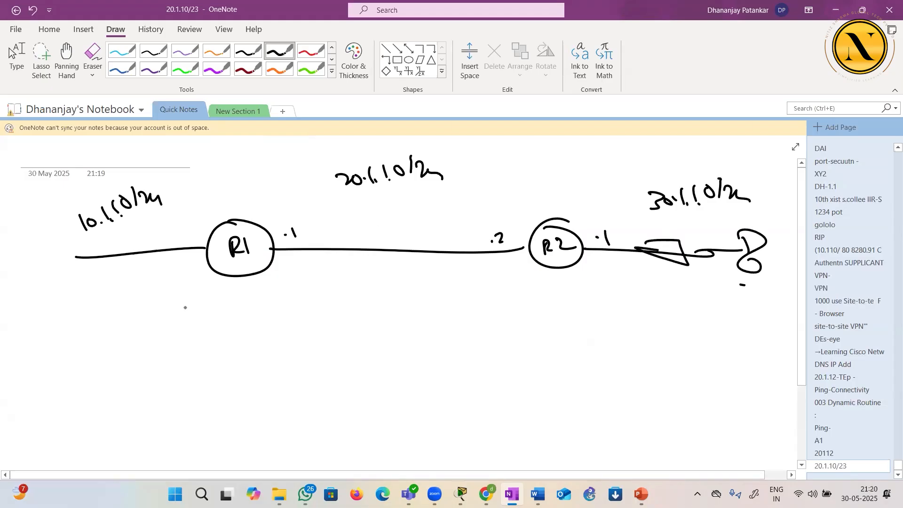
Start R1's route table with codes C, L, C, C, write 10.1.1.0/24 via g0, and label R1's left interface g0
{"action": "mouse_move", "coordinate": [206, 295]}
{"action": "left_mouse_down"}
{"action": "mouse_move", "coordinate": [194, 299]}
{"action": "mouse_move", "coordinate": [210, 303]}
{"action": "mouse_move", "coordinate": [204, 348]}
{"action": "left_mouse_up"}
{"action": "mouse_move", "coordinate": [206, 358]}
{"action": "left_mouse_down"}
{"action": "mouse_move", "coordinate": [193, 364]}
{"action": "mouse_move", "coordinate": [208, 369]}
{"action": "left_mouse_up"}
{"action": "mouse_move", "coordinate": [218, 303]}
{"action": "left_mouse_down"}
{"action": "mouse_move", "coordinate": [245, 293]}
{"action": "mouse_move", "coordinate": [274, 297]}
{"action": "left_mouse_up"}
{"action": "left_click_drag", "start_coordinate": [282, 289], "coordinate": [295, 297]}
{"action": "left_click_drag", "start_coordinate": [186, 256], "coordinate": [176, 271]}
{"action": "left_click_drag", "start_coordinate": [197, 251], "coordinate": [202, 257]}
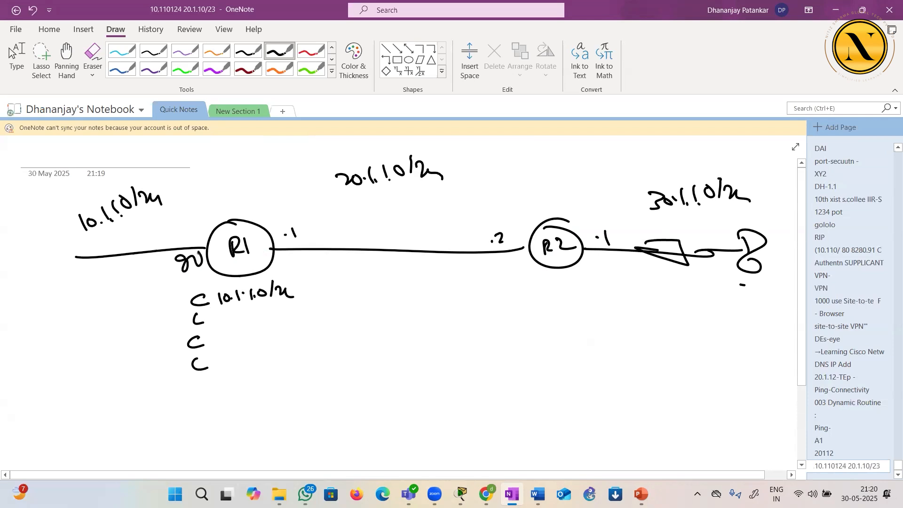
{"action": "mouse_move", "coordinate": [323, 287]}
{"action": "left_mouse_down"}
{"action": "mouse_move", "coordinate": [317, 301]}
{"action": "mouse_move", "coordinate": [333, 291]}
{"action": "left_mouse_up"}
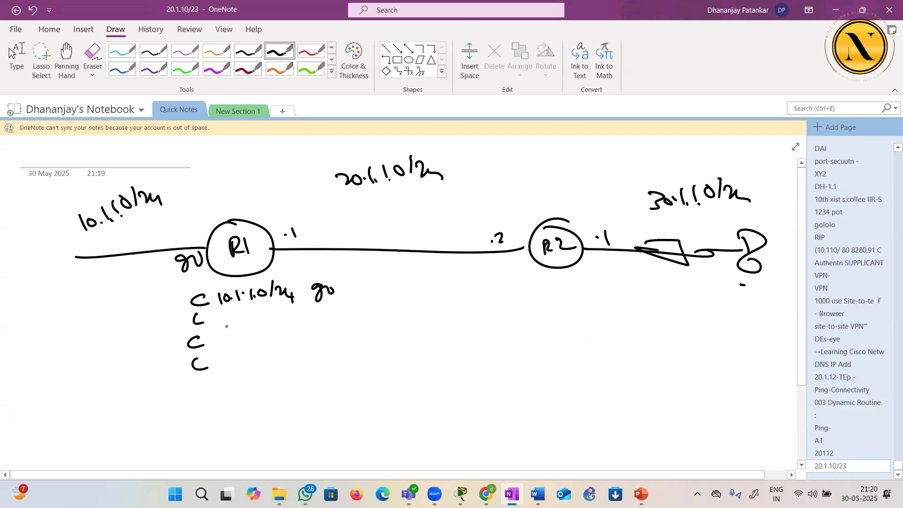
Write R1's local route 10.1.1.1/32 with interface g0 on the table's second row
{"action": "mouse_move", "coordinate": [220, 316]}
{"action": "left_mouse_down"}
{"action": "mouse_move", "coordinate": [220, 324]}
{"action": "mouse_move", "coordinate": [227, 315]}
{"action": "left_mouse_up"}
{"action": "left_click_drag", "start_coordinate": [233, 319], "coordinate": [234, 320]}
{"action": "left_click_drag", "start_coordinate": [239, 310], "coordinate": [244, 321]}
{"action": "mouse_move", "coordinate": [252, 308]}
{"action": "left_mouse_down"}
{"action": "mouse_move", "coordinate": [253, 319]}
{"action": "mouse_move", "coordinate": [271, 322]}
{"action": "left_mouse_up"}
{"action": "left_click_drag", "start_coordinate": [277, 310], "coordinate": [284, 319]}
{"action": "left_click_drag", "start_coordinate": [286, 307], "coordinate": [317, 317]}
{"action": "left_click_drag", "start_coordinate": [324, 309], "coordinate": [334, 306]}
Write the last two R1 routes, 20.1.1.0/24 and 20.1.1.1/32, both with interface g1
{"action": "left_click_drag", "start_coordinate": [218, 337], "coordinate": [233, 337]}
{"action": "left_click_drag", "start_coordinate": [239, 341], "coordinate": [247, 342]}
{"action": "left_click_drag", "start_coordinate": [256, 332], "coordinate": [262, 340]}
{"action": "left_click_drag", "start_coordinate": [269, 333], "coordinate": [275, 342]}
{"action": "left_click_drag", "start_coordinate": [279, 335], "coordinate": [293, 337]}
{"action": "left_click_drag", "start_coordinate": [292, 331], "coordinate": [292, 341]}
{"action": "left_click_drag", "start_coordinate": [224, 358], "coordinate": [239, 358]}
{"action": "left_click_drag", "start_coordinate": [249, 361], "coordinate": [253, 363]}
{"action": "left_click_drag", "start_coordinate": [259, 361], "coordinate": [260, 362]}
{"action": "mouse_move", "coordinate": [263, 352]}
{"action": "left_mouse_down"}
{"action": "mouse_move", "coordinate": [262, 363]}
{"action": "mouse_move", "coordinate": [277, 365]}
{"action": "left_mouse_up"}
{"action": "left_click_drag", "start_coordinate": [282, 352], "coordinate": [285, 363]}
{"action": "left_click_drag", "start_coordinate": [292, 352], "coordinate": [300, 362]}
{"action": "mouse_move", "coordinate": [315, 329]}
{"action": "left_mouse_down"}
{"action": "mouse_move", "coordinate": [314, 364]}
{"action": "mouse_move", "coordinate": [326, 365]}
{"action": "left_mouse_up"}
Label both ends of the R1–R2 link g1 and R2's right interface g0
{"action": "mouse_move", "coordinate": [288, 251]}
{"action": "left_mouse_down"}
{"action": "mouse_move", "coordinate": [283, 270]}
{"action": "mouse_move", "coordinate": [298, 267]}
{"action": "left_mouse_up"}
{"action": "mouse_move", "coordinate": [599, 258]}
{"action": "left_mouse_down"}
{"action": "mouse_move", "coordinate": [591, 272]}
{"action": "mouse_move", "coordinate": [614, 258]}
{"action": "left_mouse_up"}
{"action": "left_click_drag", "start_coordinate": [511, 259], "coordinate": [506, 274]}
Write R2's route table below it as C 20, L 20, C 30 and L 30
{"action": "mouse_move", "coordinate": [520, 260]}
{"action": "left_mouse_down"}
{"action": "mouse_move", "coordinate": [508, 293]}
{"action": "mouse_move", "coordinate": [519, 302]}
{"action": "mouse_move", "coordinate": [519, 357]}
{"action": "left_mouse_up"}
{"action": "left_click", "coordinate": [511, 347]}
{"action": "left_click_drag", "start_coordinate": [529, 290], "coordinate": [547, 290]}
{"action": "left_click_drag", "start_coordinate": [530, 331], "coordinate": [532, 338]}
{"action": "left_click_drag", "start_coordinate": [548, 329], "coordinate": [551, 307]}
{"action": "left_click_drag", "start_coordinate": [536, 348], "coordinate": [536, 358]}
{"action": "left_click_drag", "start_coordinate": [554, 347], "coordinate": [551, 344]}
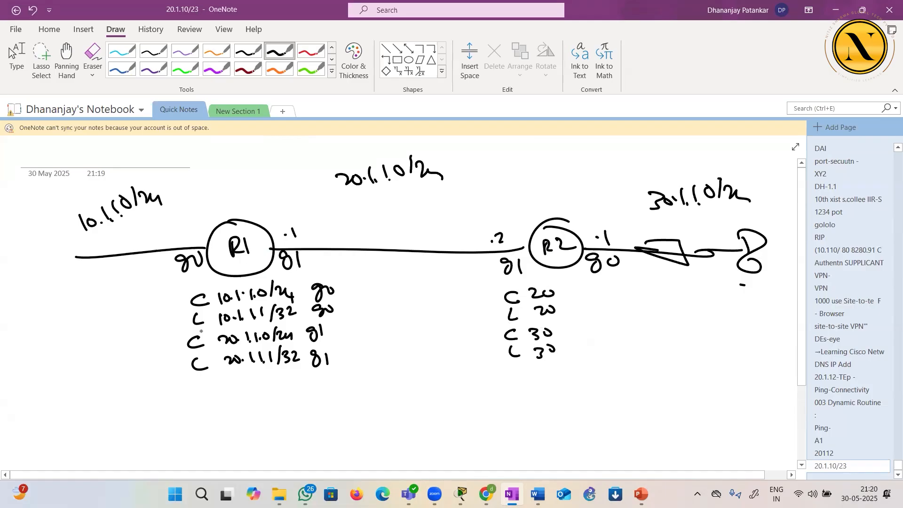
Write "router rip" and "net 20.0.0.0" under R1's table and cross out the 10.1.1.0/24 line
{"action": "mouse_move", "coordinate": [192, 394]}
{"action": "left_mouse_down"}
{"action": "mouse_move", "coordinate": [235, 407]}
{"action": "mouse_move", "coordinate": [255, 394]}
{"action": "left_mouse_up"}
{"action": "mouse_move", "coordinate": [277, 401]}
{"action": "left_mouse_down"}
{"action": "mouse_move", "coordinate": [288, 391]}
{"action": "mouse_move", "coordinate": [295, 400]}
{"action": "left_mouse_up"}
{"action": "mouse_move", "coordinate": [299, 380]}
{"action": "left_mouse_down"}
{"action": "mouse_move", "coordinate": [301, 402]}
{"action": "mouse_move", "coordinate": [311, 401]}
{"action": "left_mouse_up"}
{"action": "left_click_drag", "start_coordinate": [232, 423], "coordinate": [258, 418]}
{"action": "mouse_move", "coordinate": [259, 407]}
{"action": "left_mouse_down"}
{"action": "mouse_move", "coordinate": [261, 421]}
{"action": "mouse_move", "coordinate": [264, 410]}
{"action": "left_mouse_up"}
{"action": "left_click_drag", "start_coordinate": [274, 410], "coordinate": [319, 414]}
{"action": "left_click", "coordinate": [301, 414]}
{"action": "left_click", "coordinate": [313, 413]}
{"action": "left_click_drag", "start_coordinate": [333, 406], "coordinate": [329, 413]}
{"action": "mouse_move", "coordinate": [125, 244]}
{"action": "left_mouse_down"}
{"action": "mouse_move", "coordinate": [137, 254]}
{"action": "mouse_move", "coordinate": [125, 266]}
{"action": "left_mouse_up"}
Write "router rip" with net 20.0.0.0 and 30.0.0.0 under R2's table, adding small strokes on both sides of R2
{"action": "left_click_drag", "start_coordinate": [512, 383], "coordinate": [534, 382]}
{"action": "left_click_drag", "start_coordinate": [542, 380], "coordinate": [552, 387]}
{"action": "mouse_move", "coordinate": [554, 370]}
{"action": "left_mouse_down"}
{"action": "mouse_move", "coordinate": [555, 387]}
{"action": "mouse_move", "coordinate": [563, 376]}
{"action": "left_mouse_up"}
{"action": "left_click_drag", "start_coordinate": [561, 385], "coordinate": [577, 379]}
{"action": "mouse_move", "coordinate": [594, 385]}
{"action": "left_mouse_down"}
{"action": "mouse_move", "coordinate": [602, 376]}
{"action": "mouse_move", "coordinate": [607, 386]}
{"action": "left_mouse_up"}
{"action": "left_click_drag", "start_coordinate": [612, 367], "coordinate": [626, 378]}
{"action": "left_click_drag", "start_coordinate": [542, 409], "coordinate": [565, 412]}
{"action": "mouse_move", "coordinate": [569, 400]}
{"action": "left_mouse_down"}
{"action": "mouse_move", "coordinate": [568, 415]}
{"action": "mouse_move", "coordinate": [602, 409]}
{"action": "left_mouse_up"}
{"action": "left_click_drag", "start_coordinate": [607, 402], "coordinate": [632, 401]}
{"action": "left_click_drag", "start_coordinate": [642, 399], "coordinate": [654, 399]}
{"action": "left_click_drag", "start_coordinate": [660, 396], "coordinate": [660, 392]}
{"action": "left_click_drag", "start_coordinate": [434, 211], "coordinate": [472, 226]}
{"action": "left_click_drag", "start_coordinate": [587, 213], "coordinate": [579, 224]}
{"action": "left_click_drag", "start_coordinate": [554, 425], "coordinate": [556, 429]}
{"action": "left_click_drag", "start_coordinate": [560, 424], "coordinate": [608, 422]}
{"action": "left_click_drag", "start_coordinate": [628, 417], "coordinate": [629, 418]}
{"action": "left_click_drag", "start_coordinate": [641, 418], "coordinate": [666, 413]}
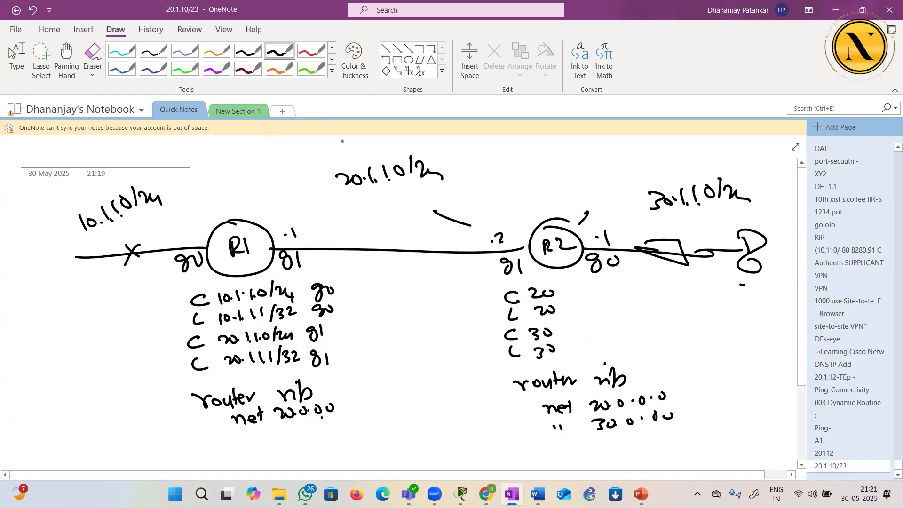
In red pen, add the RIP route R 30.0.0.0 to R1's table and draw an arrow from R2 to R1
{"action": "left_click", "coordinate": [354, 61]}
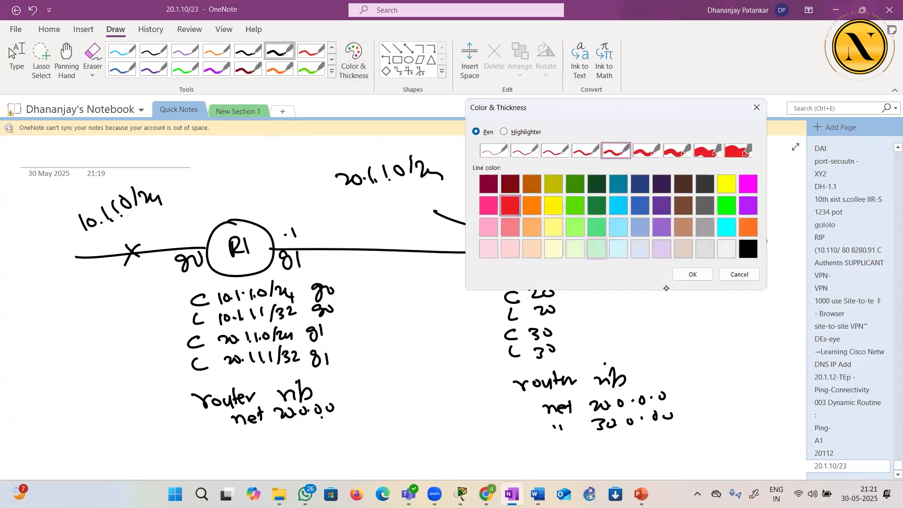
{"action": "left_click", "coordinate": [689, 275]}
{"action": "mouse_move", "coordinate": [192, 375]}
{"action": "left_mouse_down"}
{"action": "mouse_move", "coordinate": [195, 387]}
{"action": "mouse_move", "coordinate": [207, 387]}
{"action": "left_mouse_up"}
{"action": "mouse_move", "coordinate": [223, 375]}
{"action": "left_mouse_down"}
{"action": "mouse_move", "coordinate": [233, 383]}
{"action": "mouse_move", "coordinate": [275, 373]}
{"action": "left_mouse_up"}
{"action": "left_click", "coordinate": [249, 374]}
{"action": "left_click", "coordinate": [259, 375]}
{"action": "left_click", "coordinate": [270, 375]}
{"action": "left_click", "coordinate": [282, 374]}
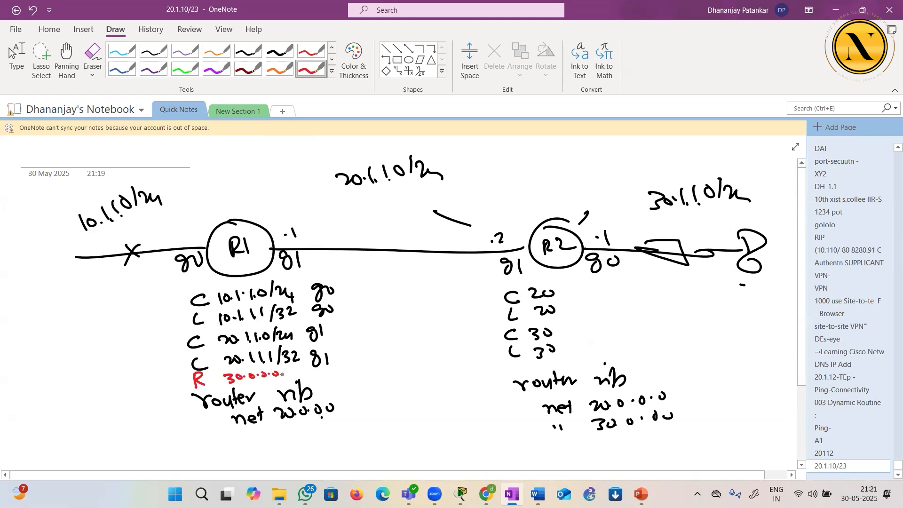
{"action": "mouse_move", "coordinate": [545, 259]}
{"action": "left_mouse_down"}
{"action": "mouse_move", "coordinate": [309, 240]}
{"action": "mouse_move", "coordinate": [326, 254]}
{"action": "left_mouse_up"}
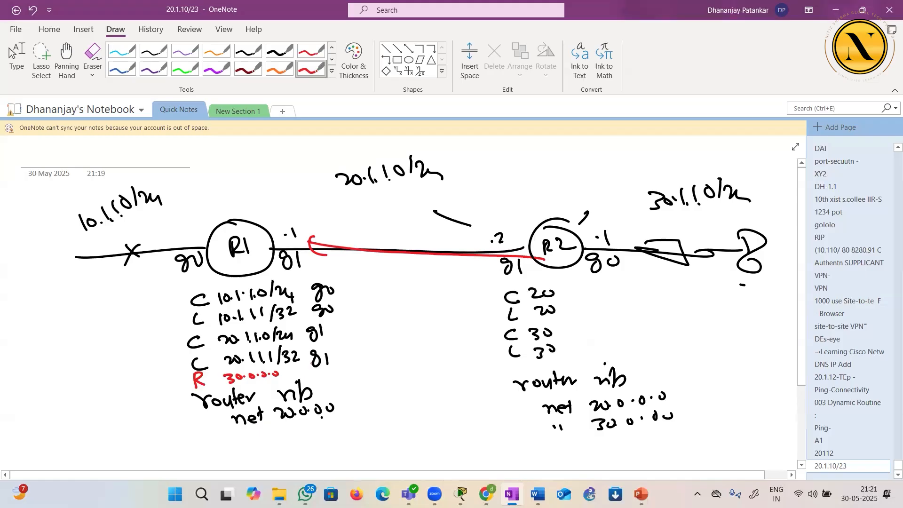
Complete R1's red RIP route with (120/1) via 20.1.1.2 g1, underlining 120 and dotting the link's two router interfaces
{"action": "mouse_move", "coordinate": [292, 369]}
{"action": "left_mouse_down"}
{"action": "mouse_move", "coordinate": [291, 380]}
{"action": "mouse_move", "coordinate": [307, 376]}
{"action": "left_mouse_up"}
{"action": "mouse_move", "coordinate": [314, 370]}
{"action": "left_mouse_down"}
{"action": "mouse_move", "coordinate": [337, 382]}
{"action": "mouse_move", "coordinate": [316, 379]}
{"action": "mouse_move", "coordinate": [356, 369]}
{"action": "mouse_move", "coordinate": [422, 373]}
{"action": "left_mouse_up"}
{"action": "left_click", "coordinate": [519, 244]}
{"action": "left_click", "coordinate": [399, 372]}
{"action": "left_click", "coordinate": [276, 249]}
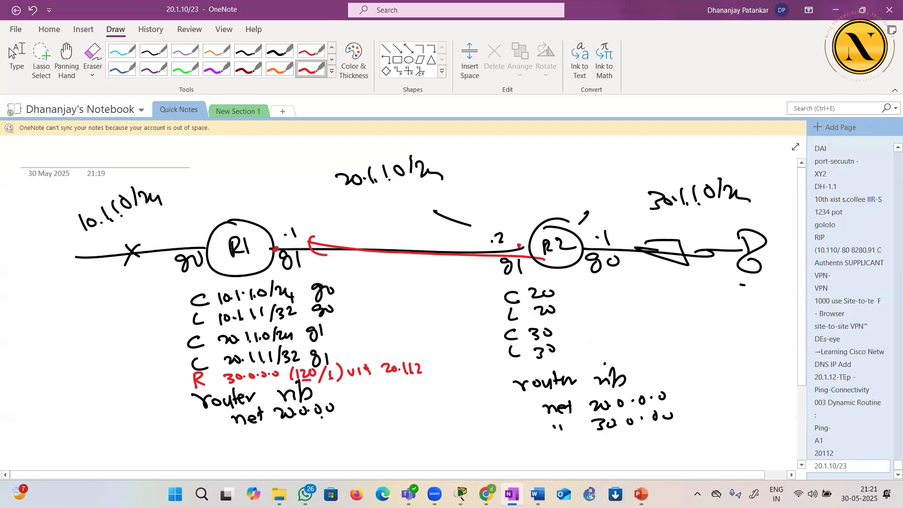
{"action": "mouse_move", "coordinate": [441, 361]}
{"action": "left_mouse_down"}
{"action": "mouse_move", "coordinate": [435, 376]}
{"action": "mouse_move", "coordinate": [451, 373]}
{"action": "left_mouse_up"}
In green pen, trace the packet's path from the 10.1.1.0/24 network through R1 to R2 and circle the RIP route's g1
{"action": "left_click", "coordinate": [358, 72]}
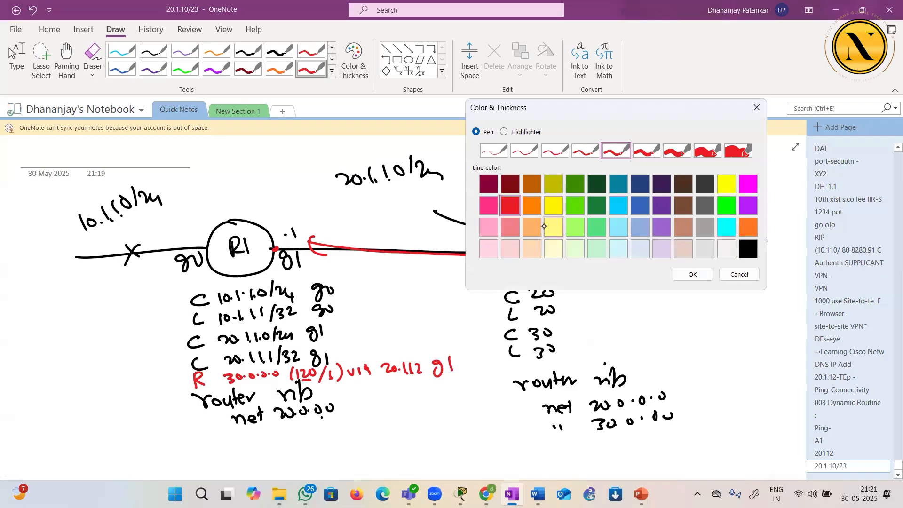
{"action": "left_click", "coordinate": [575, 205]}
{"action": "left_click", "coordinate": [692, 274]}
{"action": "left_click_drag", "start_coordinate": [144, 241], "coordinate": [192, 238]}
{"action": "left_click_drag", "start_coordinate": [183, 229], "coordinate": [192, 237]}
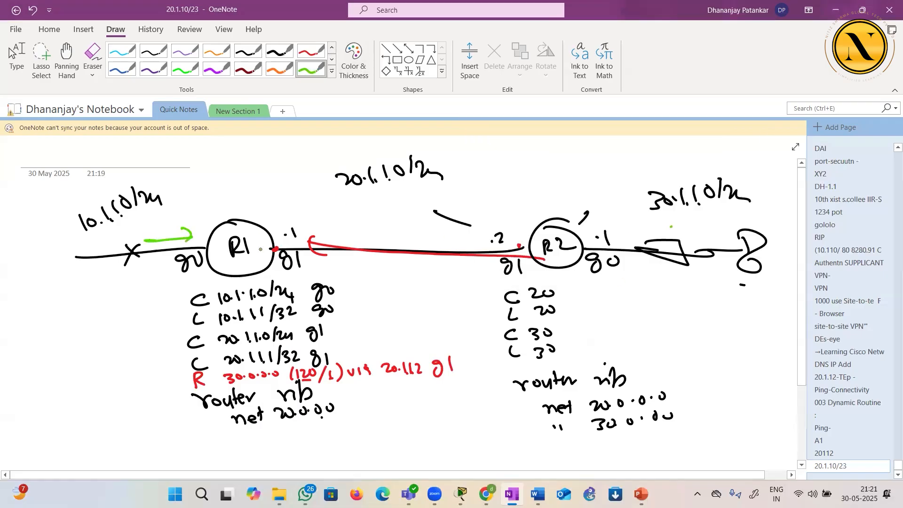
{"action": "left_click_drag", "start_coordinate": [201, 248], "coordinate": [206, 242]}
{"action": "mouse_move", "coordinate": [424, 384]}
{"action": "left_mouse_down"}
{"action": "mouse_move", "coordinate": [455, 356]}
{"action": "mouse_move", "coordinate": [429, 376]}
{"action": "left_mouse_up"}
{"action": "mouse_move", "coordinate": [212, 254]}
{"action": "left_mouse_down"}
{"action": "mouse_move", "coordinate": [350, 236]}
{"action": "mouse_move", "coordinate": [523, 240]}
{"action": "mouse_move", "coordinate": [565, 264]}
{"action": "left_mouse_up"}
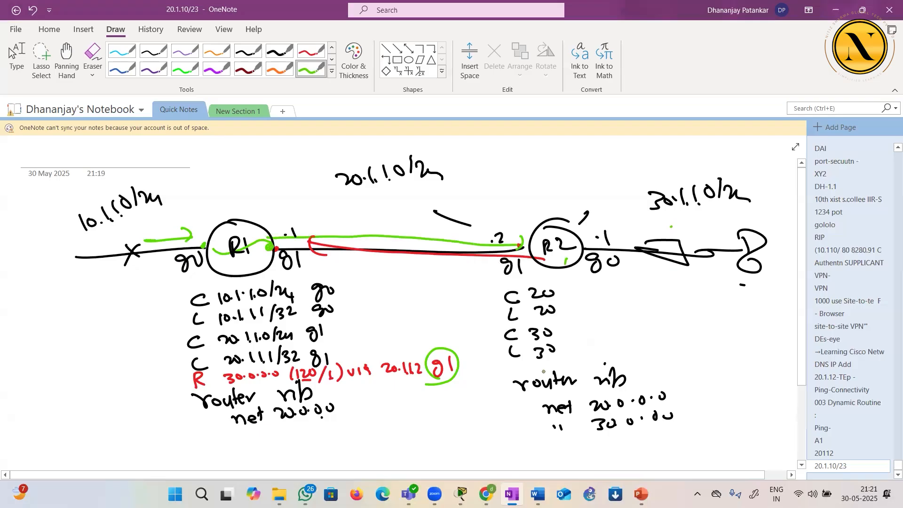
Underline R2's 30 routes, add g0 beside them, extend the green path to the PC, and draw a crossed-out branch off it
{"action": "left_click_drag", "start_coordinate": [531, 342], "coordinate": [542, 341]}
{"action": "left_click_drag", "start_coordinate": [539, 360], "coordinate": [547, 360]}
{"action": "left_click_drag", "start_coordinate": [586, 331], "coordinate": [588, 341]}
{"action": "mouse_move", "coordinate": [594, 334]}
{"action": "left_mouse_down"}
{"action": "mouse_move", "coordinate": [582, 360]}
{"action": "mouse_move", "coordinate": [592, 357]}
{"action": "left_mouse_up"}
{"action": "left_click_drag", "start_coordinate": [595, 353], "coordinate": [600, 356]}
{"action": "left_click", "coordinate": [527, 249]}
{"action": "mouse_move", "coordinate": [539, 244]}
{"action": "left_mouse_down"}
{"action": "mouse_move", "coordinate": [566, 234]}
{"action": "mouse_move", "coordinate": [584, 248]}
{"action": "mouse_move", "coordinate": [725, 235]}
{"action": "left_mouse_up"}
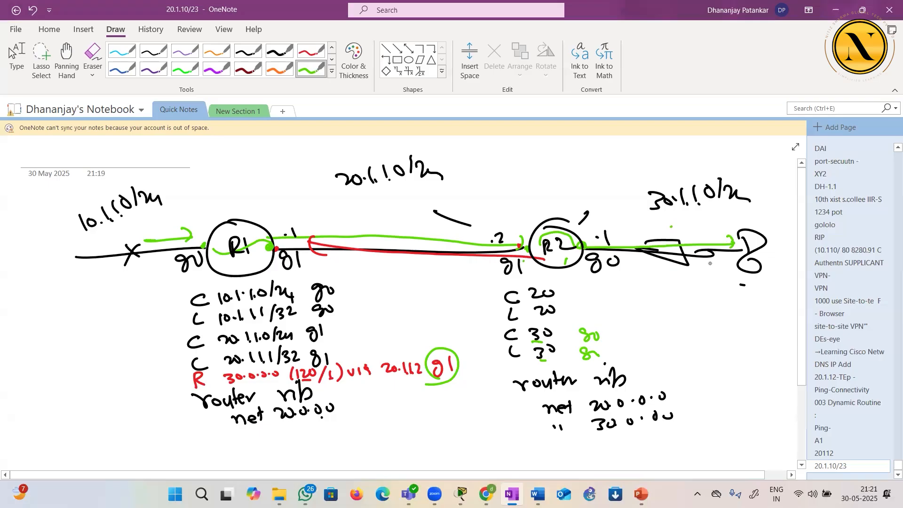
{"action": "mouse_move", "coordinate": [752, 284]}
{"action": "left_mouse_down"}
{"action": "mouse_move", "coordinate": [769, 300]}
{"action": "mouse_move", "coordinate": [754, 303]}
{"action": "mouse_move", "coordinate": [713, 253]}
{"action": "mouse_move", "coordinate": [555, 231]}
{"action": "left_mouse_up"}
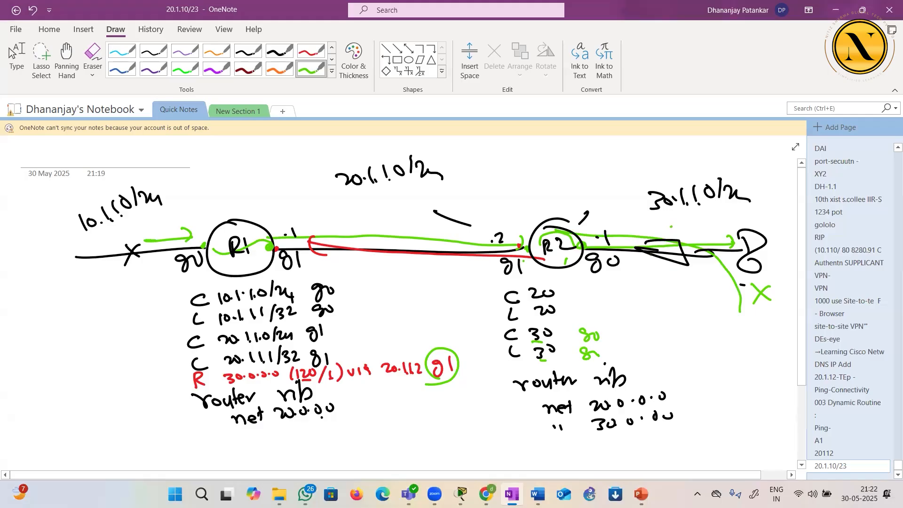
Write the packet addresses 10.1.1.x and 30.1.1.x beside R2's table, marking the 10 network label and the PC
{"action": "left_click_drag", "start_coordinate": [95, 236], "coordinate": [110, 229]}
{"action": "mouse_move", "coordinate": [589, 302]}
{"action": "left_mouse_down"}
{"action": "mouse_move", "coordinate": [590, 312]}
{"action": "mouse_move", "coordinate": [595, 304]}
{"action": "mouse_move", "coordinate": [608, 314]}
{"action": "mouse_move", "coordinate": [637, 303]}
{"action": "left_mouse_up"}
{"action": "left_click", "coordinate": [603, 311]}
{"action": "left_click_drag", "start_coordinate": [629, 302], "coordinate": [634, 314]}
{"action": "left_click_drag", "start_coordinate": [729, 219], "coordinate": [754, 210]}
{"action": "mouse_move", "coordinate": [670, 301]}
{"action": "left_mouse_down"}
{"action": "mouse_move", "coordinate": [671, 312]}
{"action": "mouse_move", "coordinate": [718, 315]}
{"action": "left_mouse_up"}
{"action": "left_click", "coordinate": [691, 312]}
{"action": "left_click", "coordinate": [704, 321]}
{"action": "left_click", "coordinate": [715, 320]}
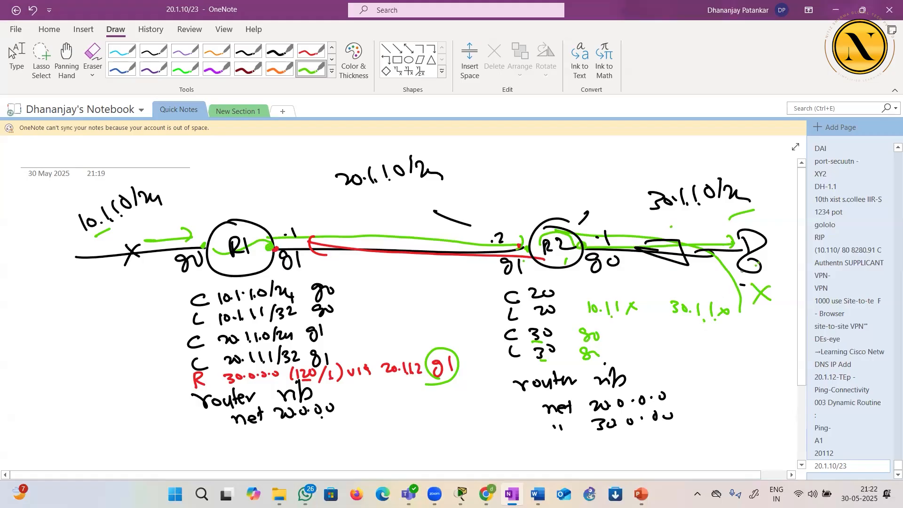
In purple pen, mark the PC on the 30 network, underline 30.1.1.x and label it as the source
{"action": "left_click", "coordinate": [354, 61]}
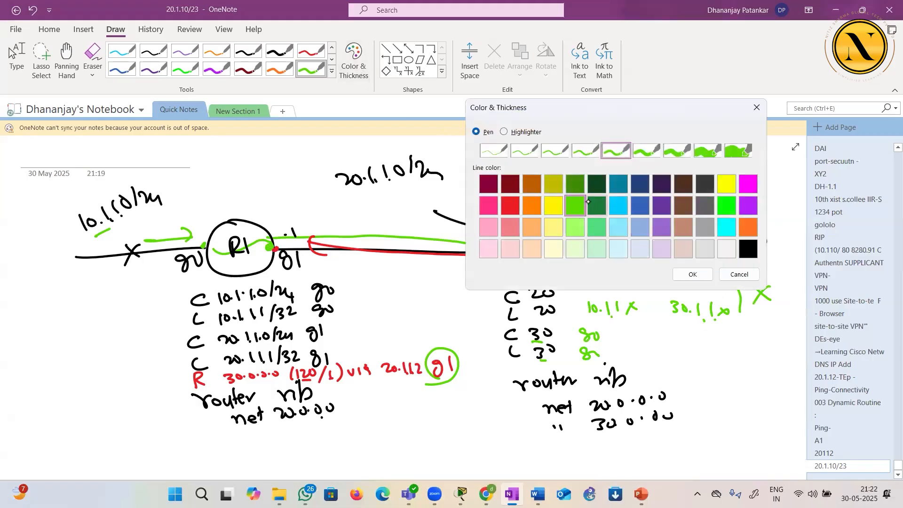
{"action": "left_click", "coordinate": [661, 205]}
{"action": "left_click", "coordinate": [692, 274]}
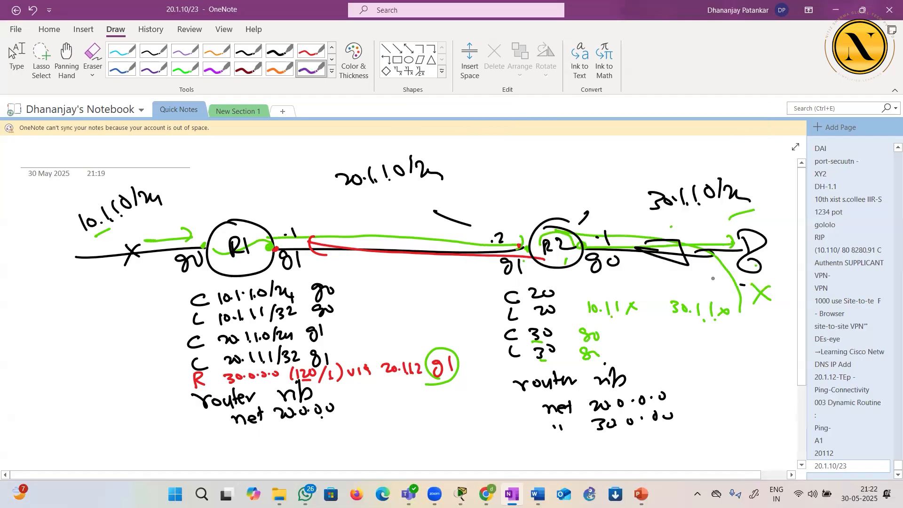
{"action": "left_click_drag", "start_coordinate": [762, 262], "coordinate": [763, 266]}
{"action": "mouse_move", "coordinate": [704, 324]}
{"action": "left_mouse_down"}
{"action": "mouse_move", "coordinate": [696, 336]}
{"action": "mouse_move", "coordinate": [732, 333]}
{"action": "left_mouse_up"}
{"action": "left_click_drag", "start_coordinate": [741, 259], "coordinate": [738, 270]}
{"action": "left_click_drag", "start_coordinate": [681, 320], "coordinate": [719, 320]}
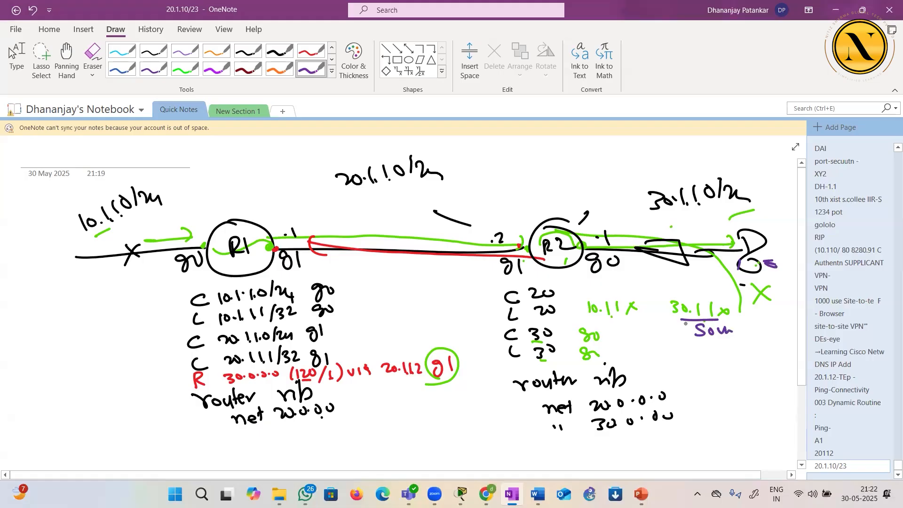
Underline 10.1.1.x, write DG above the PC, and draw the reply's purple path from the PC back to R2
{"action": "left_click_drag", "start_coordinate": [589, 319], "coordinate": [619, 319]}
{"action": "left_click_drag", "start_coordinate": [600, 320], "coordinate": [581, 320]}
{"action": "left_click_drag", "start_coordinate": [751, 210], "coordinate": [777, 220]}
{"action": "left_click_drag", "start_coordinate": [589, 246], "coordinate": [597, 223]}
{"action": "mouse_move", "coordinate": [746, 265]}
{"action": "left_mouse_down"}
{"action": "mouse_move", "coordinate": [695, 248]}
{"action": "mouse_move", "coordinate": [570, 257]}
{"action": "left_mouse_up"}
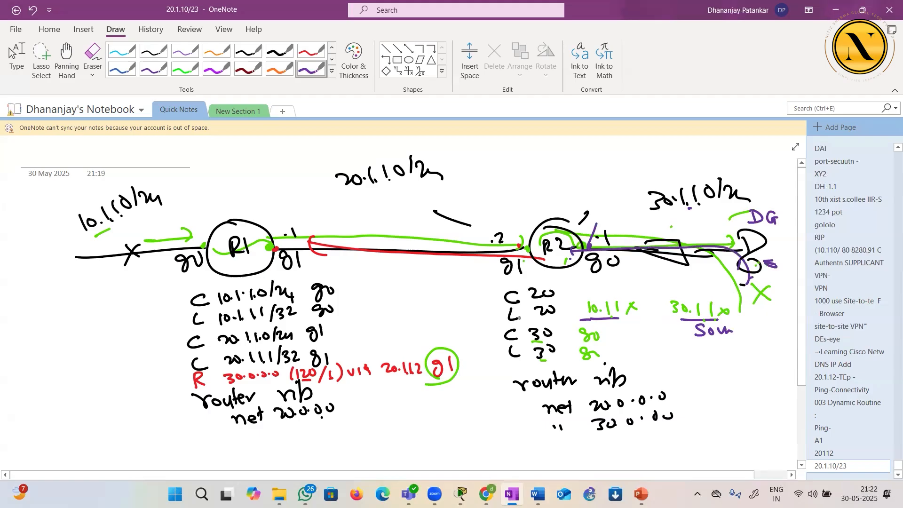
Circle 10.1.1.x, bracket R2's route table, draw the reply dropping at R2 with a cross, and add a PC on the 10 network
{"action": "mouse_move", "coordinate": [605, 323]}
{"action": "left_mouse_down"}
{"action": "mouse_move", "coordinate": [576, 312]}
{"action": "mouse_move", "coordinate": [620, 290]}
{"action": "mouse_move", "coordinate": [594, 324]}
{"action": "left_mouse_up"}
{"action": "mouse_move", "coordinate": [511, 286]}
{"action": "left_mouse_down"}
{"action": "mouse_move", "coordinate": [496, 290]}
{"action": "mouse_move", "coordinate": [498, 365]}
{"action": "left_mouse_up"}
{"action": "mouse_move", "coordinate": [577, 214]}
{"action": "left_mouse_down"}
{"action": "mouse_move", "coordinate": [554, 216]}
{"action": "mouse_move", "coordinate": [560, 282]}
{"action": "left_mouse_up"}
{"action": "mouse_move", "coordinate": [545, 272]}
{"action": "left_mouse_down"}
{"action": "mouse_move", "coordinate": [583, 283]}
{"action": "mouse_move", "coordinate": [559, 299]}
{"action": "left_mouse_up"}
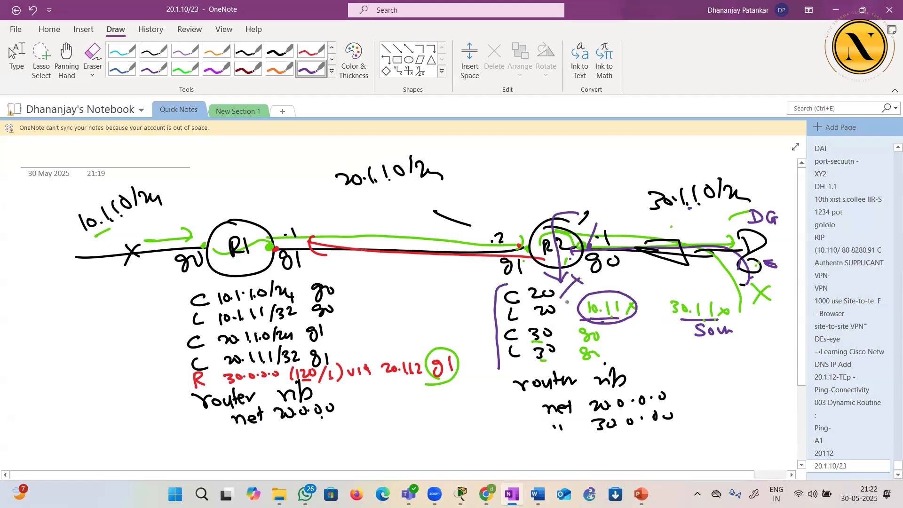
{"action": "mouse_move", "coordinate": [67, 245]}
{"action": "left_mouse_down"}
{"action": "mouse_move", "coordinate": [47, 245]}
{"action": "mouse_move", "coordinate": [55, 272]}
{"action": "left_mouse_up"}
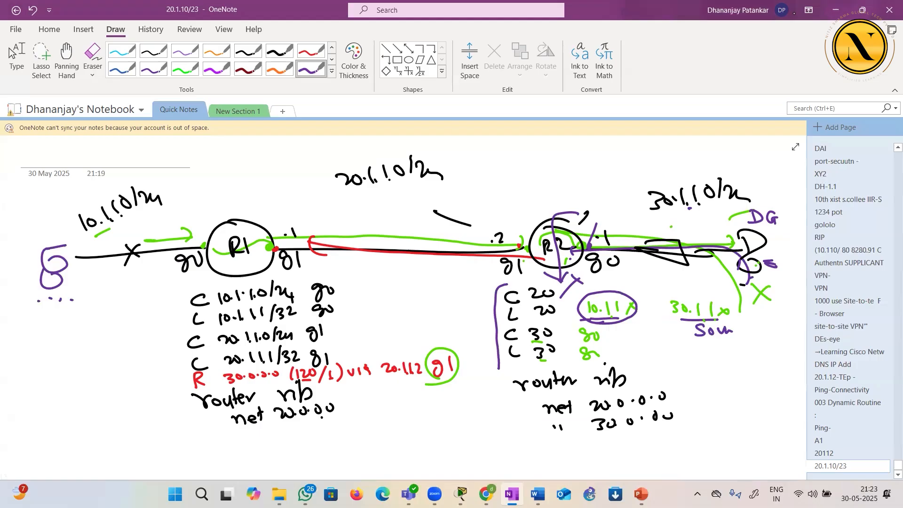
Switch to the DHCP LAB topology in Packet Tracer and open Router1
{"action": "left_click", "coordinate": [833, 9]}
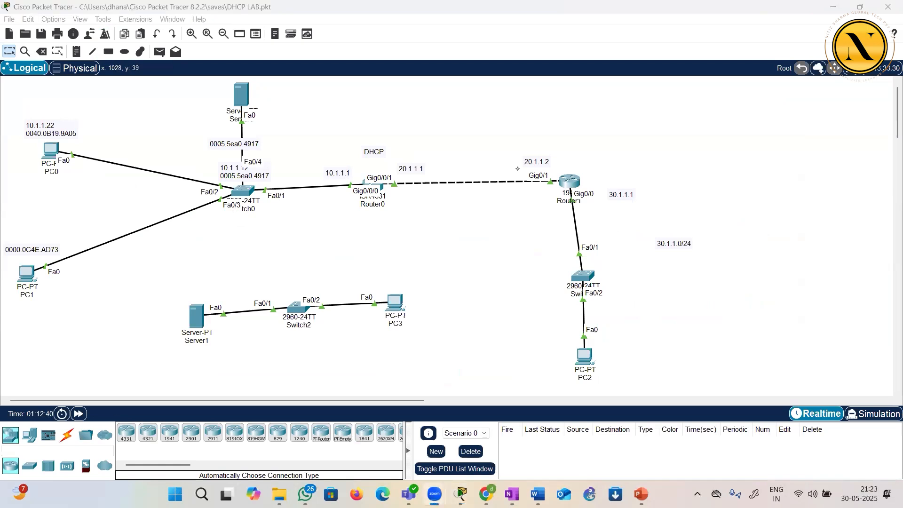
{"action": "left_click", "coordinate": [566, 195]}
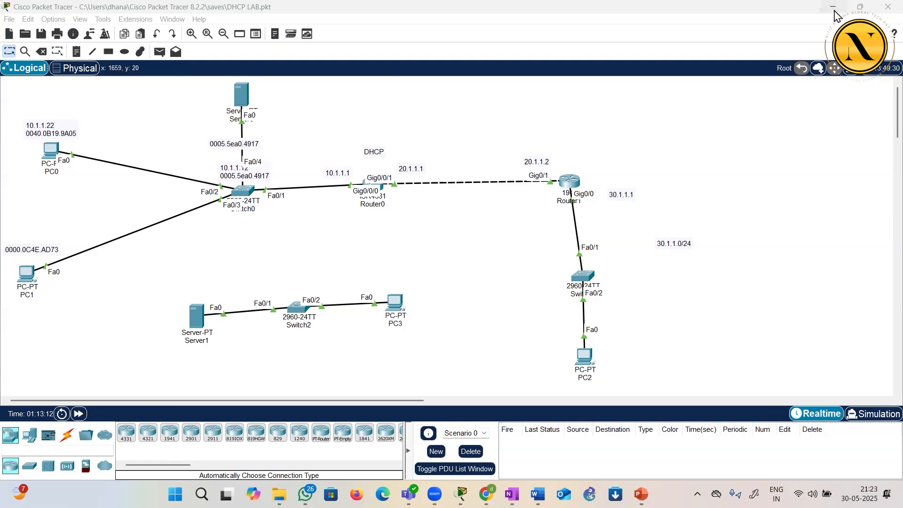
Switch to the CCNA sequence document in Word and strike through "Ping, Extended Ping, Telnet, Traceroute"
{"action": "left_click", "coordinate": [835, 11]}
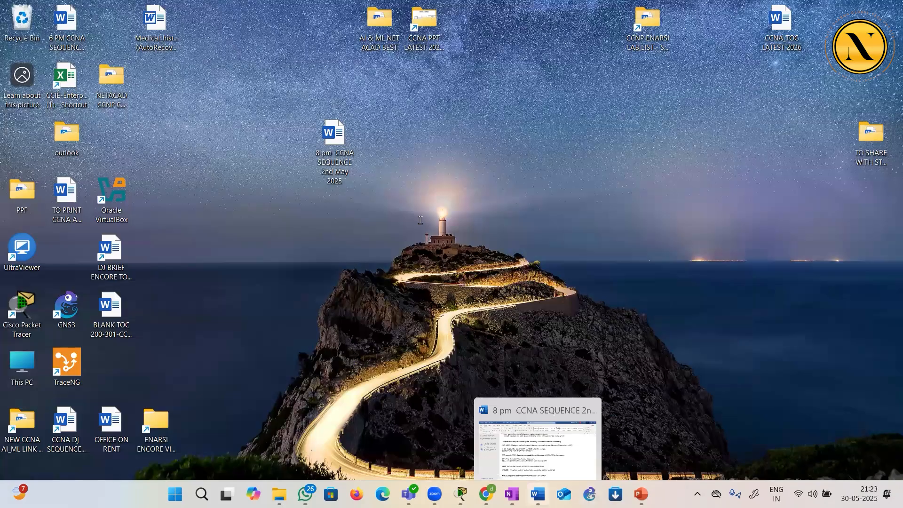
{"action": "left_click", "coordinate": [537, 494]}
{"action": "left_click", "coordinate": [278, 243]}
{"action": "scroll", "coordinate": [278, 244], "scroll_direction": "up", "scroll_amount": 1}
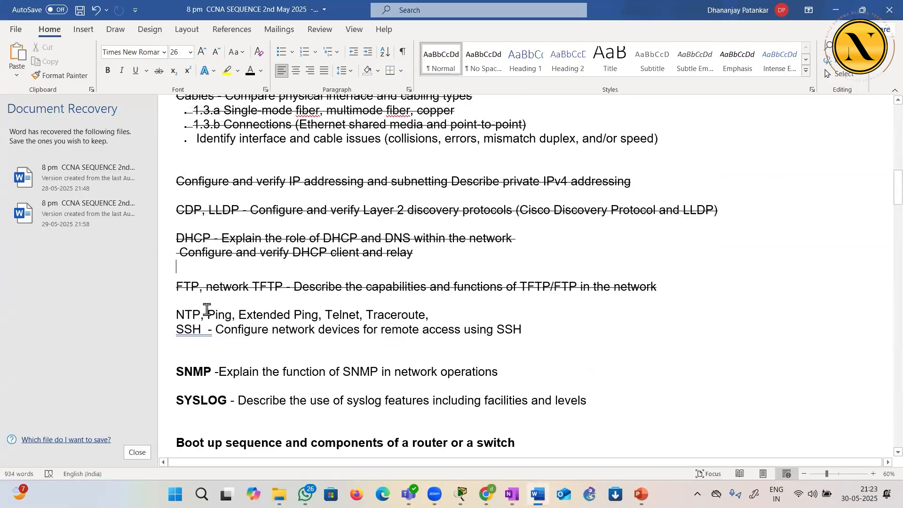
{"action": "double_click", "coordinate": [231, 315]}
{"action": "left_click_drag", "start_coordinate": [231, 316], "coordinate": [404, 317]}
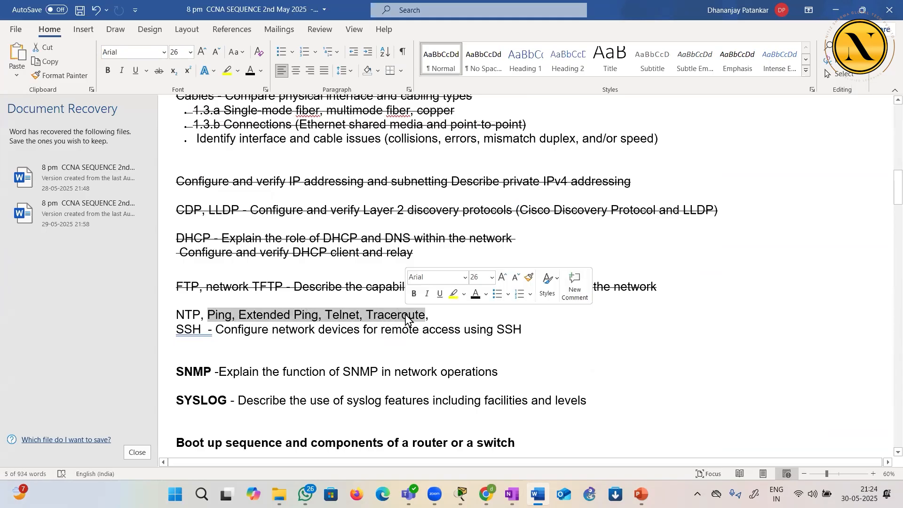
{"action": "left_click", "coordinate": [158, 70]}
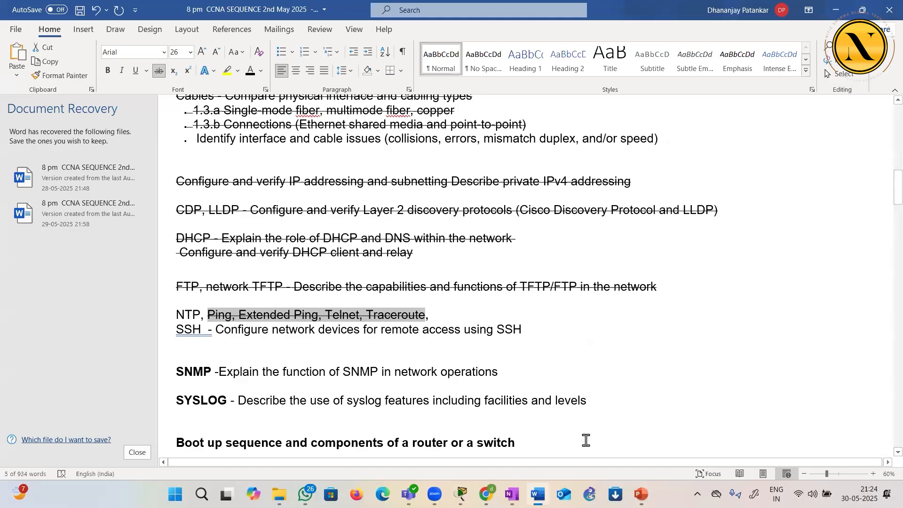
Switch to OneNote, add a new page and handwrite "NTP" with "N/w Time Protocol" beneath it in purple pen
{"action": "left_click", "coordinate": [840, 12]}
{"action": "mouse_move", "coordinate": [486, 494]}
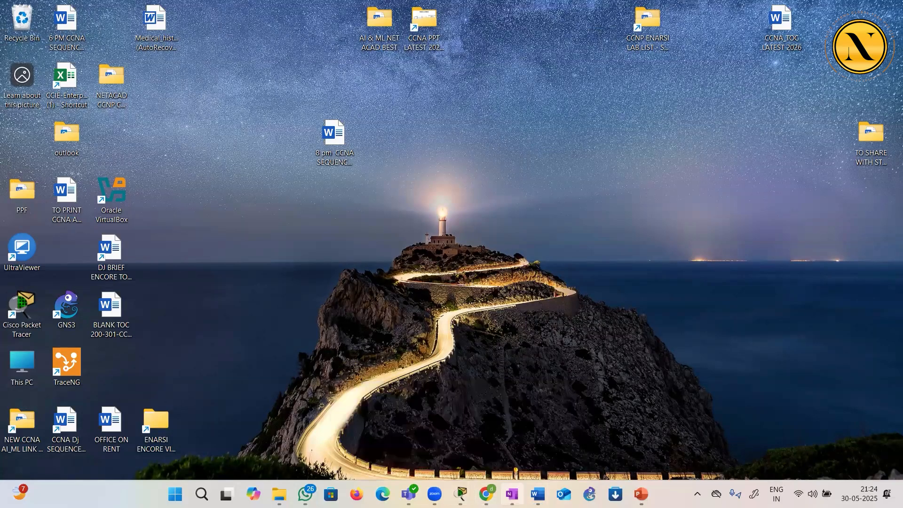
{"action": "left_click", "coordinate": [512, 494]}
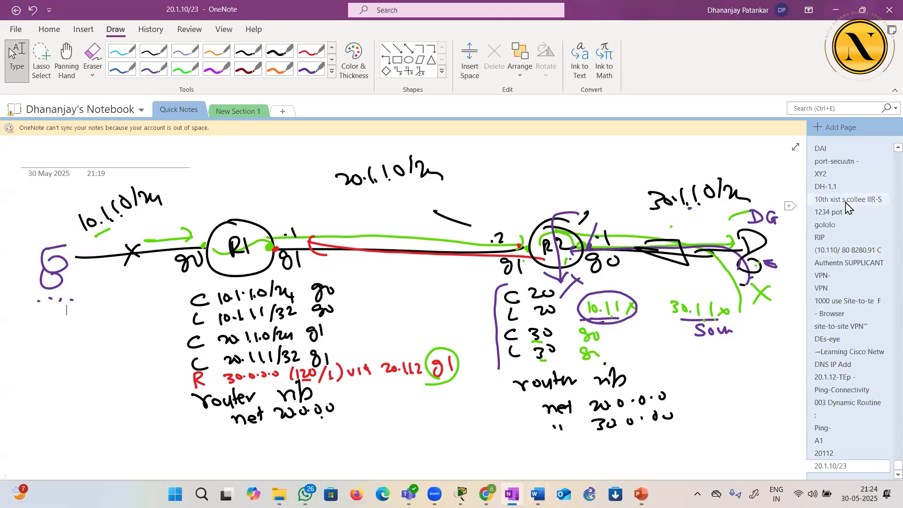
{"action": "left_click", "coordinate": [833, 130]}
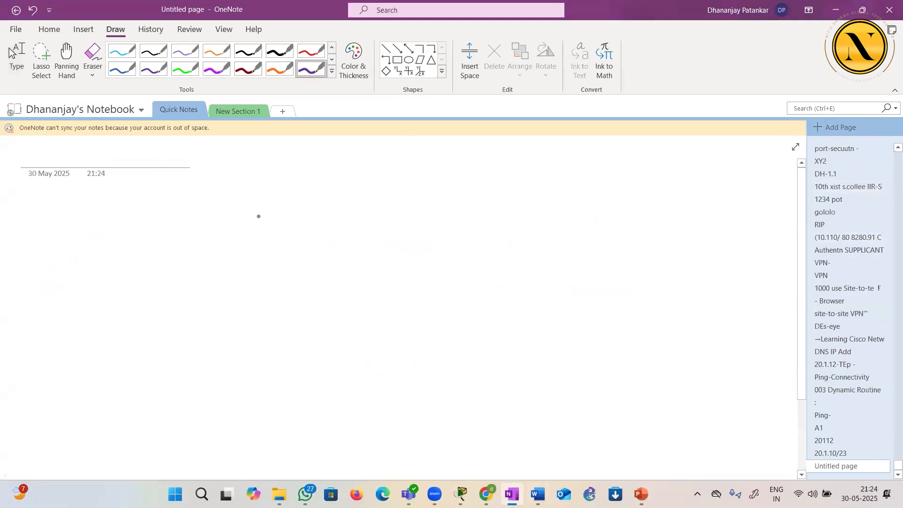
{"action": "mouse_move", "coordinate": [306, 155]}
{"action": "left_mouse_down"}
{"action": "mouse_move", "coordinate": [303, 187]}
{"action": "mouse_move", "coordinate": [324, 181]}
{"action": "left_mouse_up"}
{"action": "mouse_move", "coordinate": [322, 156]}
{"action": "left_mouse_down"}
{"action": "mouse_move", "coordinate": [324, 182]}
{"action": "mouse_move", "coordinate": [362, 153]}
{"action": "mouse_move", "coordinate": [350, 185]}
{"action": "left_mouse_up"}
{"action": "left_click", "coordinate": [374, 174]}
{"action": "left_click_drag", "start_coordinate": [369, 156], "coordinate": [377, 181]}
{"action": "left_click_drag", "start_coordinate": [370, 154], "coordinate": [378, 164]}
{"action": "left_click_drag", "start_coordinate": [317, 211], "coordinate": [319, 227]}
{"action": "mouse_move", "coordinate": [316, 210]}
{"action": "left_mouse_down"}
{"action": "mouse_move", "coordinate": [330, 210]}
{"action": "mouse_move", "coordinate": [337, 227]}
{"action": "mouse_move", "coordinate": [361, 212]}
{"action": "left_mouse_up"}
{"action": "mouse_move", "coordinate": [369, 207]}
{"action": "left_mouse_down"}
{"action": "mouse_move", "coordinate": [399, 200]}
{"action": "mouse_move", "coordinate": [388, 220]}
{"action": "mouse_move", "coordinate": [437, 216]}
{"action": "left_mouse_up"}
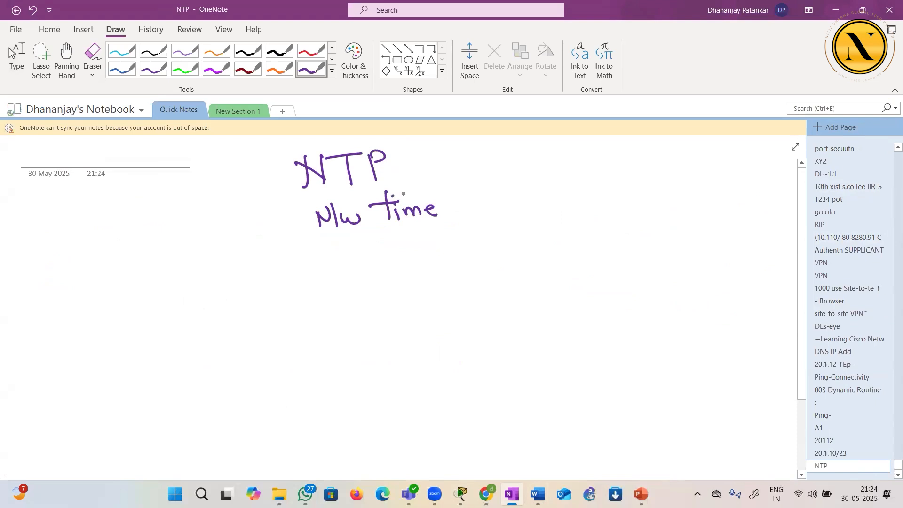
{"action": "left_click_drag", "start_coordinate": [499, 195], "coordinate": [558, 209]}
{"action": "left_click_drag", "start_coordinate": [568, 203], "coordinate": [583, 211]}
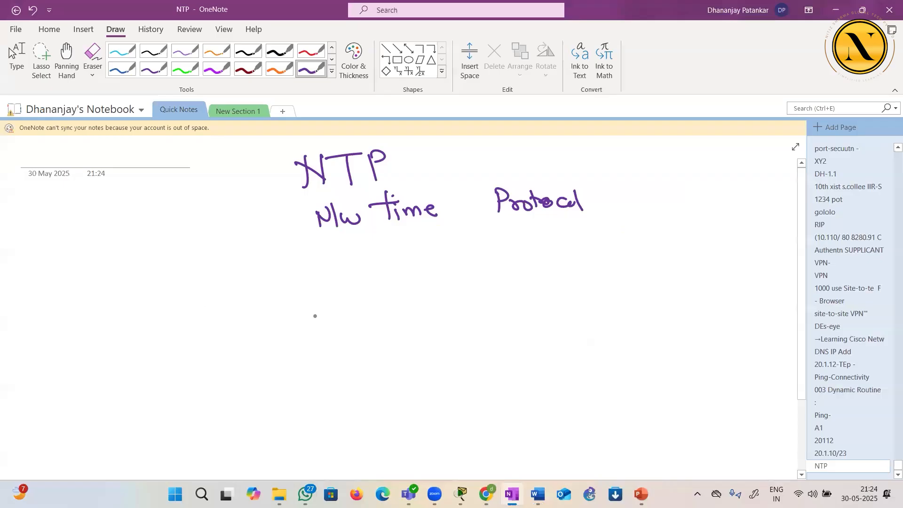
{"action": "left_click", "coordinate": [16, 60]}
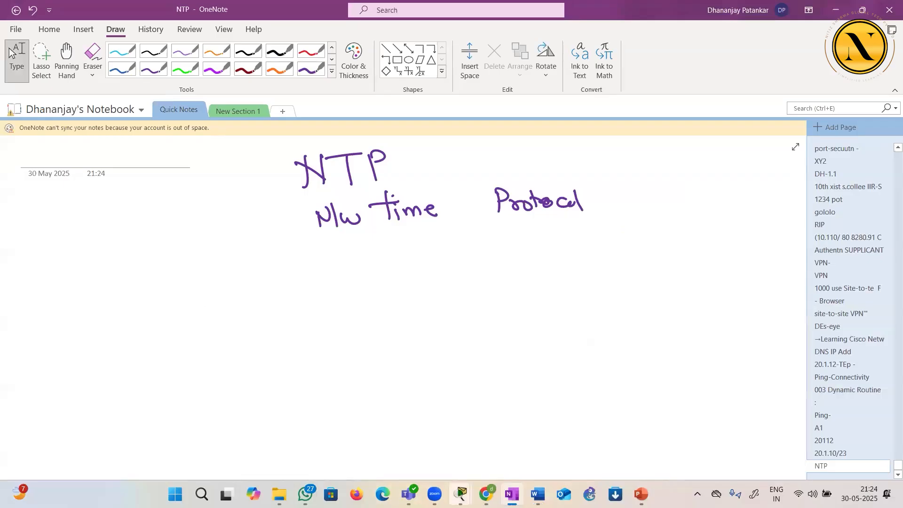
Switch to Packet Tracer, open Router0's command line, page through the rest of the configuration listing and exit to privileged mode
{"action": "mouse_move", "coordinate": [461, 494]}
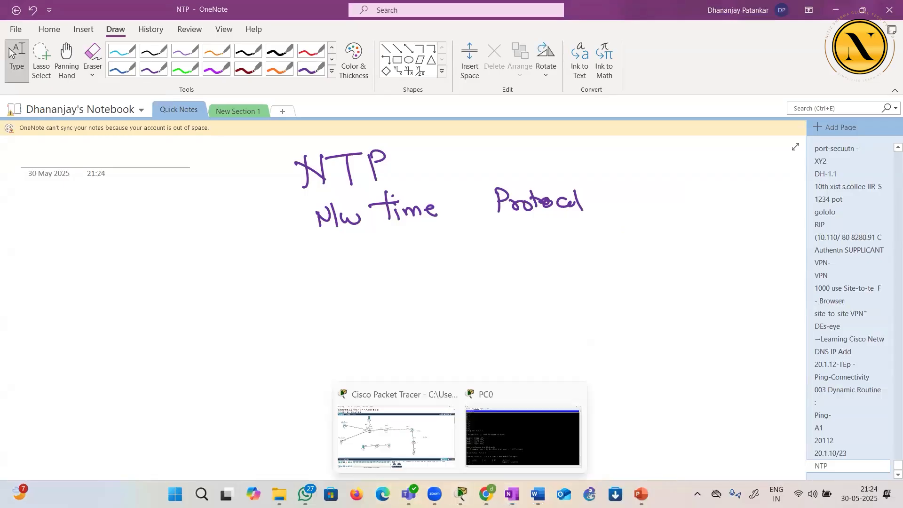
{"action": "left_click", "coordinate": [400, 438]}
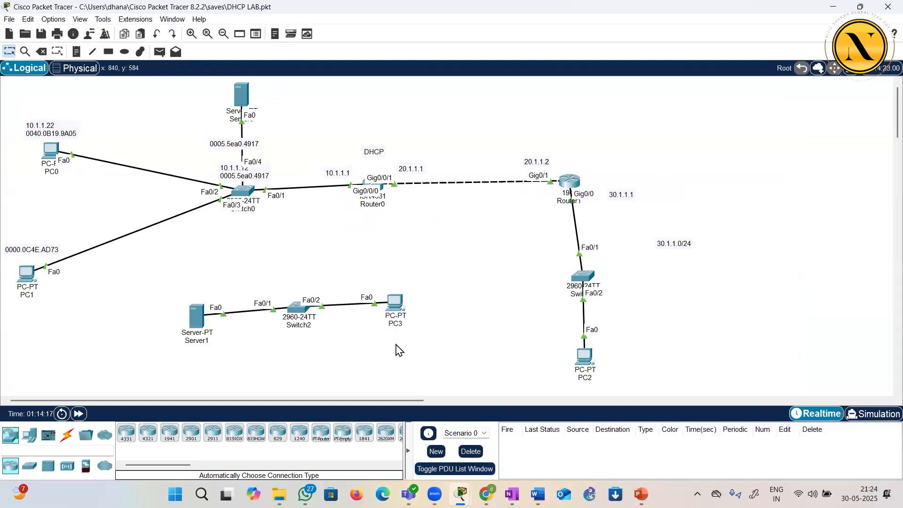
{"action": "left_click", "coordinate": [381, 188]}
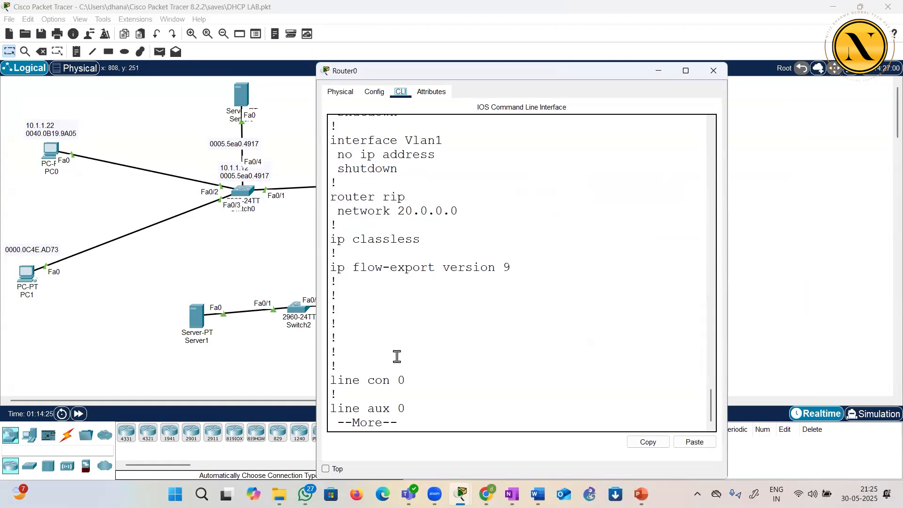
{"action": "key", "text": "Return"}
{"action": "key", "text": "Return"}
{"action": "key", "text": "Return"}
{"action": "key", "text": "Return"}
{"action": "key", "text": "Return"}
{"action": "key", "text": "Return"}
{"action": "key", "text": "Return"}
{"action": "key", "text": "Return"}
{"action": "key", "text": "Return"}
{"action": "key", "text": "Return"}
{"action": "key", "text": "Return"}
{"action": "key", "text": "Return"}
{"action": "key", "text": "Return"}
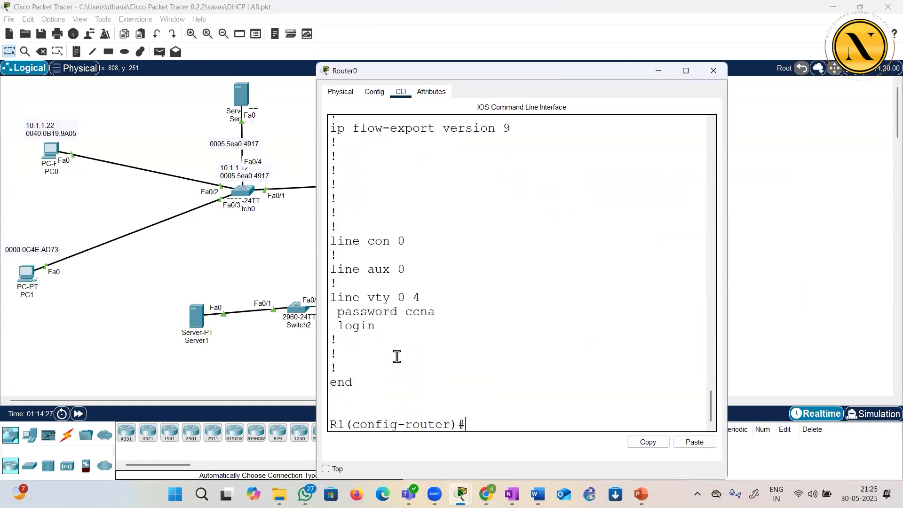
{"action": "key", "text": "Return"}
{"action": "key", "text": "Return"}
{"action": "key", "text": "Return"}
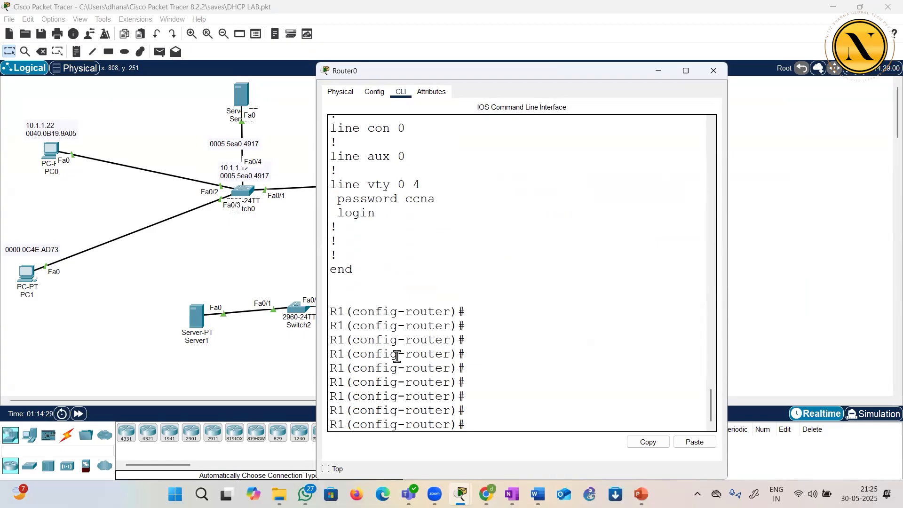
{"action": "key", "text": "ctrl+z"}
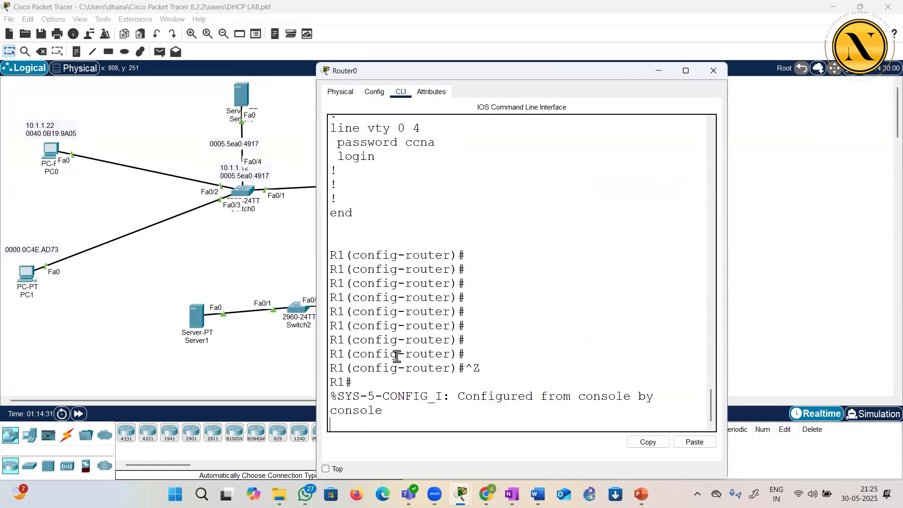
Display R1's system time with "sh clock"
{"action": "key", "text": "Return"}
{"action": "key", "text": "Return"}
{"action": "key", "text": "Return"}
{"action": "type", "text": "sh clock"}
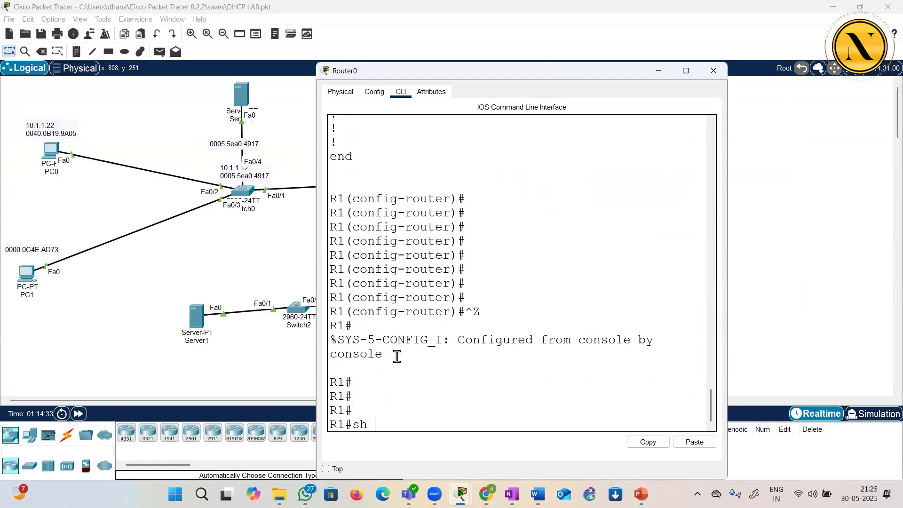
{"action": "key", "text": "Return"}
{"action": "key", "text": "Return"}
{"action": "key", "text": "Return"}
{"action": "key", "text": "Return"}
{"action": "key", "text": "Return"}
{"action": "key", "text": "Return"}
{"action": "key", "text": "Return"}
{"action": "key", "text": "Return"}
{"action": "key", "text": "Return"}
{"action": "key", "text": "Return"}
{"action": "key", "text": "Return"}
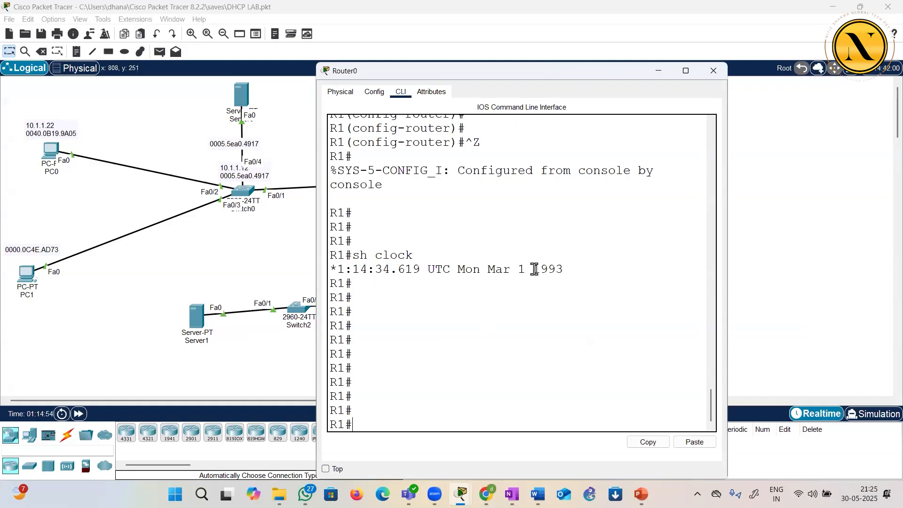
Highlight the date and year in R1's clock output and maximize the router window
{"action": "left_click_drag", "start_coordinate": [535, 269], "coordinate": [564, 269]}
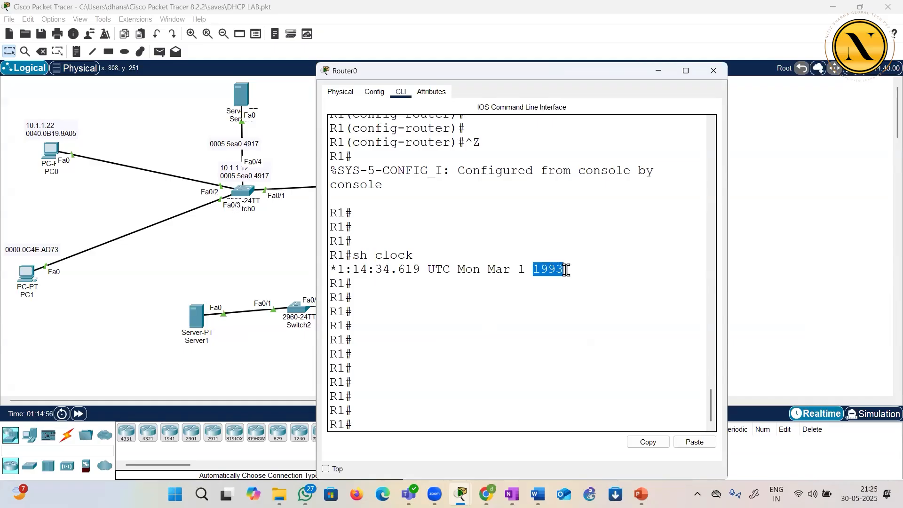
{"action": "left_click", "coordinate": [564, 320]}
{"action": "left_click_drag", "start_coordinate": [564, 271], "coordinate": [389, 254]}
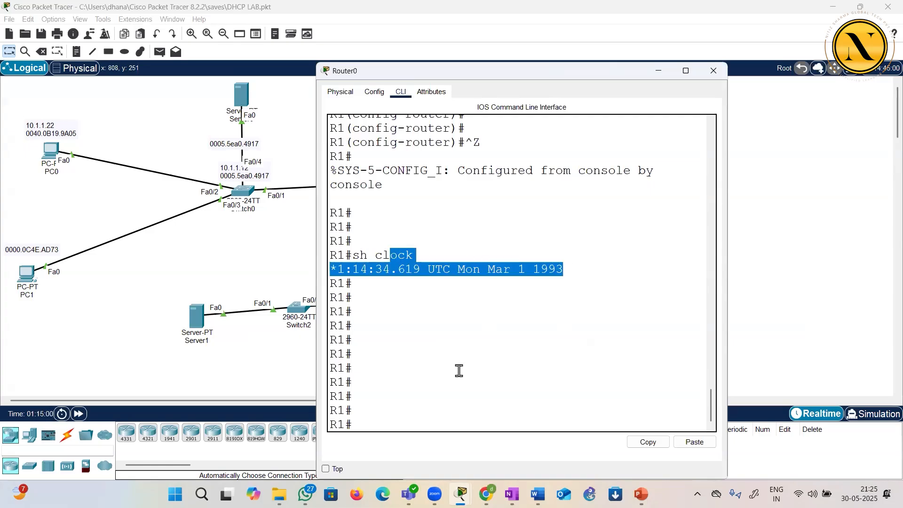
{"action": "left_click", "coordinate": [459, 370]}
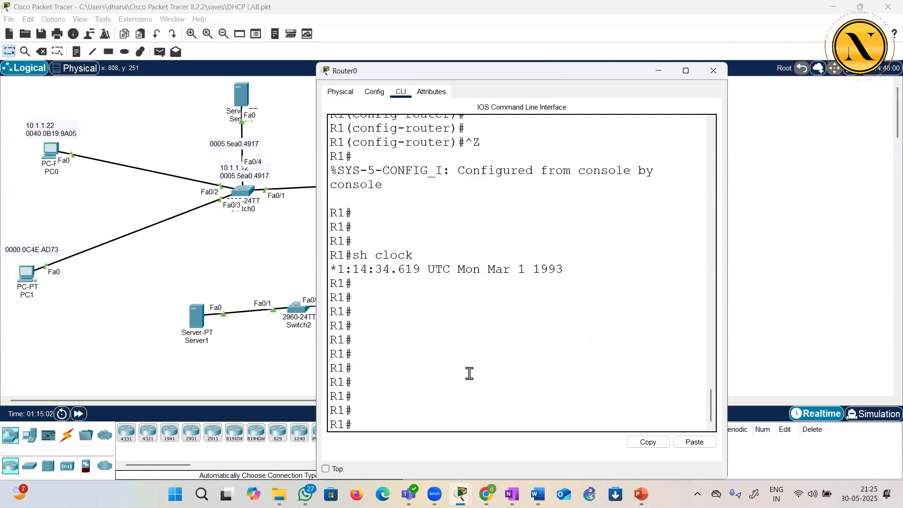
{"action": "left_click_drag", "start_coordinate": [523, 272], "coordinate": [566, 271]}
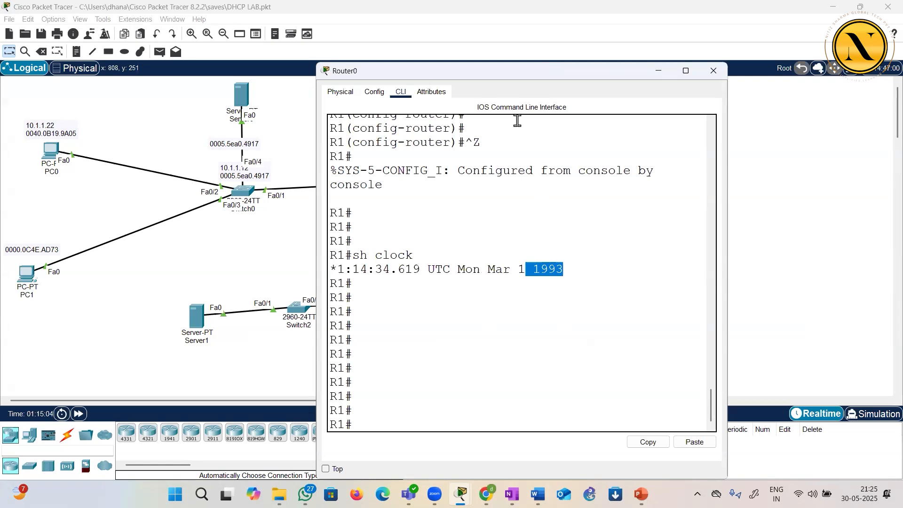
{"action": "key", "text": "super+Up"}
{"action": "left_click", "coordinate": [494, 219]}
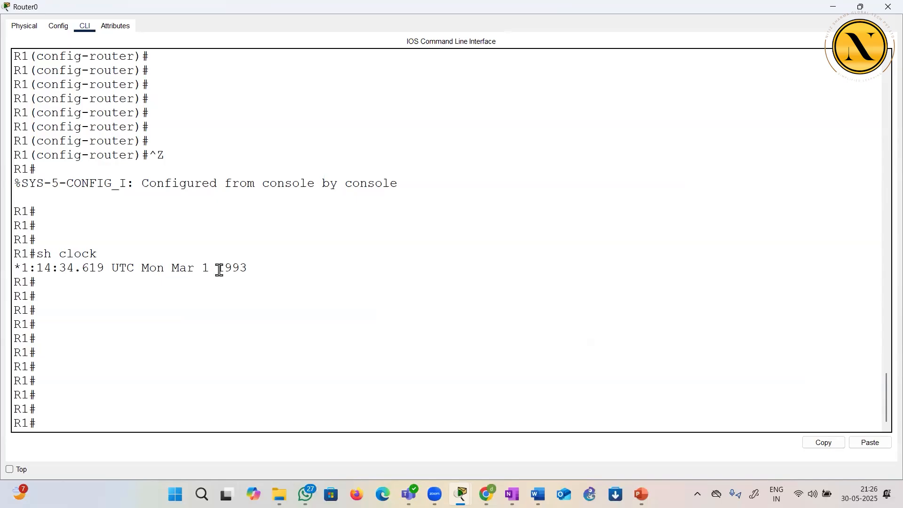
{"action": "left_click_drag", "start_coordinate": [217, 272], "coordinate": [251, 272]}
{"action": "left_click", "coordinate": [280, 313]}
{"action": "left_click_drag", "start_coordinate": [215, 267], "coordinate": [252, 273]}
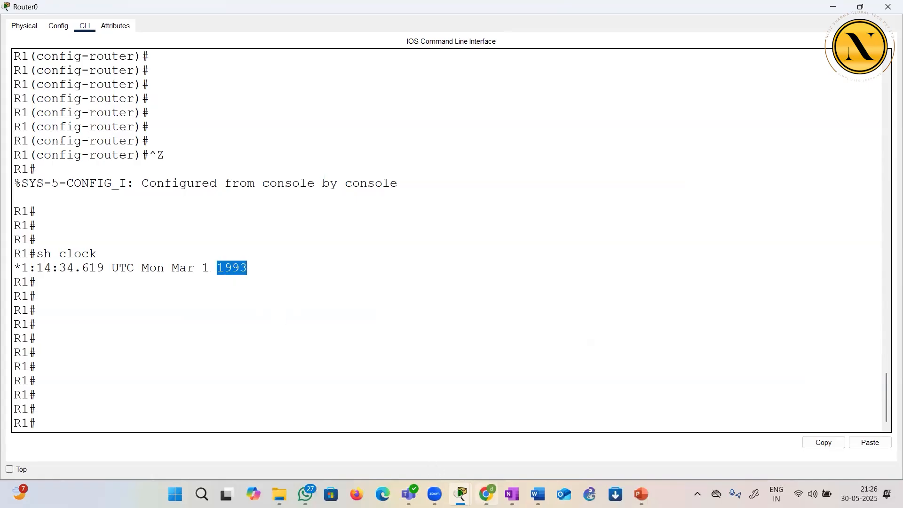
Switch to OneNote and sketch a server above a switch, with lines from the switch to three round devices
{"action": "left_click", "coordinate": [511, 494]}
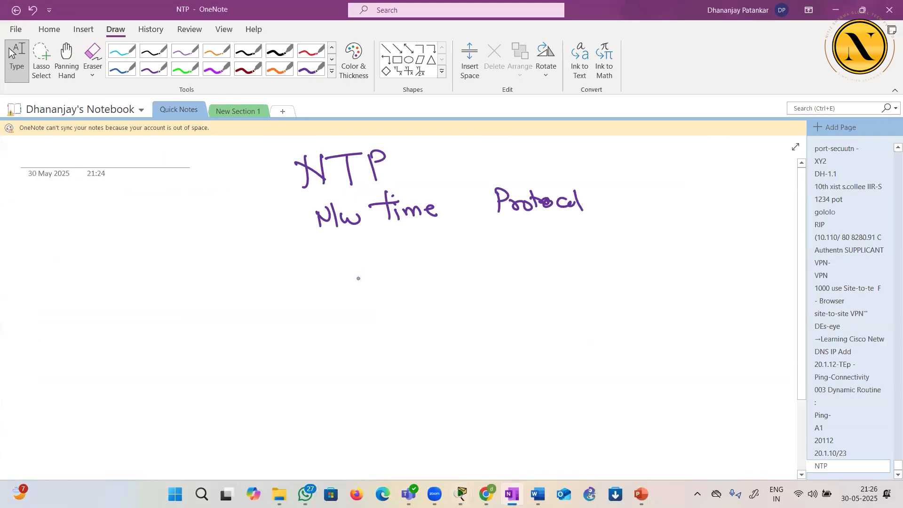
{"action": "left_click_drag", "start_coordinate": [365, 240], "coordinate": [378, 288]}
{"action": "mouse_move", "coordinate": [361, 252]}
{"action": "left_mouse_down"}
{"action": "mouse_move", "coordinate": [357, 246]}
{"action": "mouse_move", "coordinate": [377, 286]}
{"action": "mouse_move", "coordinate": [318, 375]}
{"action": "mouse_move", "coordinate": [410, 358]}
{"action": "mouse_move", "coordinate": [155, 390]}
{"action": "left_mouse_up"}
{"action": "left_click_drag", "start_coordinate": [339, 352], "coordinate": [371, 428]}
{"action": "mouse_move", "coordinate": [347, 422]}
{"action": "left_mouse_down"}
{"action": "mouse_move", "coordinate": [391, 435]}
{"action": "mouse_move", "coordinate": [361, 415]}
{"action": "left_mouse_up"}
{"action": "mouse_move", "coordinate": [378, 349]}
{"action": "left_mouse_down"}
{"action": "mouse_move", "coordinate": [543, 331]}
{"action": "mouse_move", "coordinate": [536, 320]}
{"action": "left_mouse_up"}
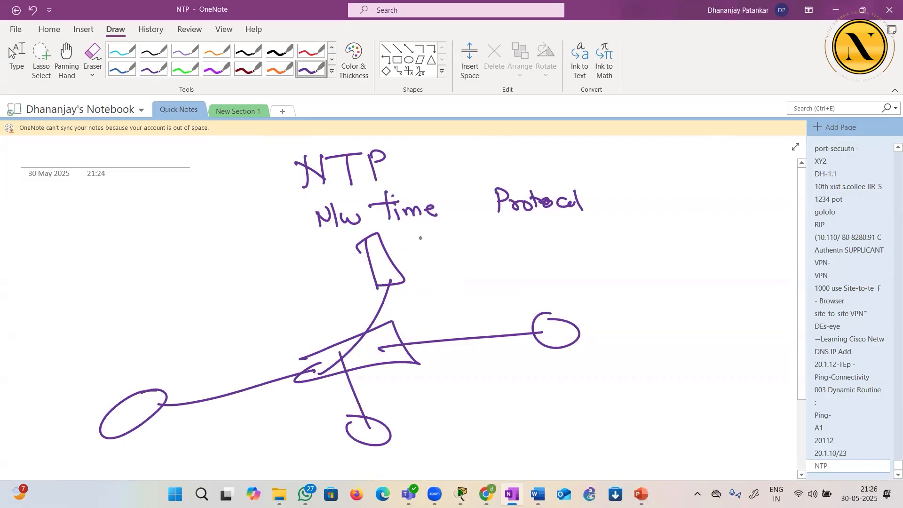
Write the time 21:26 and the date 30/5/2025 beside the server, and add small marks near the lower devices
{"action": "left_click_drag", "start_coordinate": [420, 238], "coordinate": [443, 248]}
{"action": "mouse_move", "coordinate": [442, 235]}
{"action": "left_mouse_down"}
{"action": "mouse_move", "coordinate": [448, 249]}
{"action": "mouse_move", "coordinate": [478, 243]}
{"action": "left_mouse_up"}
{"action": "left_click_drag", "start_coordinate": [494, 224], "coordinate": [483, 233]}
{"action": "mouse_move", "coordinate": [540, 222]}
{"action": "left_mouse_down"}
{"action": "mouse_move", "coordinate": [549, 241]}
{"action": "mouse_move", "coordinate": [578, 225]}
{"action": "left_mouse_up"}
{"action": "mouse_move", "coordinate": [583, 211]}
{"action": "left_mouse_down"}
{"action": "mouse_move", "coordinate": [584, 243]}
{"action": "mouse_move", "coordinate": [593, 238]}
{"action": "left_mouse_up"}
{"action": "mouse_move", "coordinate": [617, 209]}
{"action": "left_mouse_down"}
{"action": "mouse_move", "coordinate": [614, 233]}
{"action": "mouse_move", "coordinate": [686, 207]}
{"action": "left_mouse_up"}
{"action": "left_click_drag", "start_coordinate": [164, 454], "coordinate": [147, 460]}
{"action": "left_click_drag", "start_coordinate": [299, 428], "coordinate": [315, 422]}
{"action": "left_click_drag", "start_coordinate": [366, 406], "coordinate": [370, 404]}
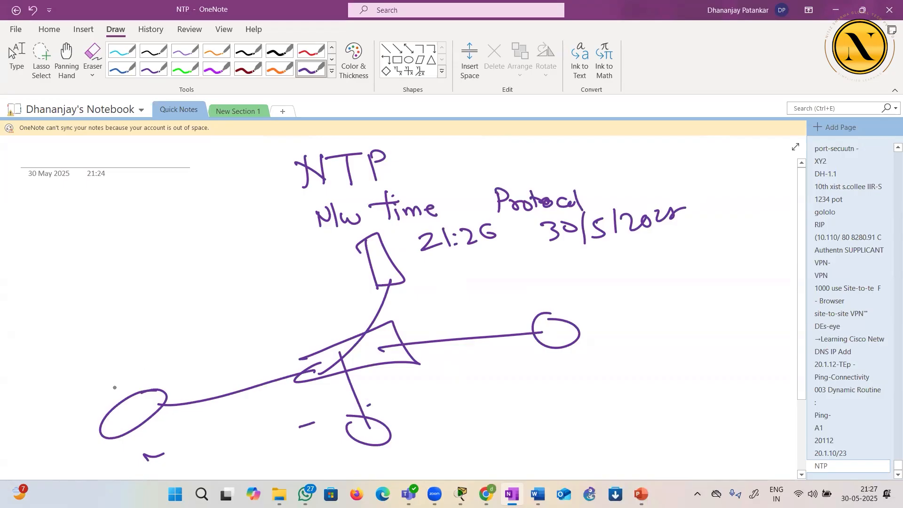
Draw arrows between the devices and label them with successive times, including 8:01, 8:02 and 8:03
{"action": "mouse_move", "coordinate": [110, 376]}
{"action": "left_mouse_down"}
{"action": "mouse_move", "coordinate": [106, 388]}
{"action": "mouse_move", "coordinate": [115, 389]}
{"action": "mouse_move", "coordinate": [135, 370]}
{"action": "left_mouse_up"}
{"action": "left_click_drag", "start_coordinate": [134, 363], "coordinate": [141, 374]}
{"action": "mouse_move", "coordinate": [147, 325]}
{"action": "left_mouse_down"}
{"action": "mouse_move", "coordinate": [163, 383]}
{"action": "mouse_move", "coordinate": [148, 403]}
{"action": "mouse_move", "coordinate": [350, 419]}
{"action": "left_mouse_up"}
{"action": "mouse_move", "coordinate": [403, 403]}
{"action": "left_mouse_down"}
{"action": "mouse_move", "coordinate": [396, 403]}
{"action": "mouse_move", "coordinate": [430, 400]}
{"action": "left_mouse_up"}
{"action": "left_click_drag", "start_coordinate": [442, 393], "coordinate": [457, 404]}
{"action": "left_click_drag", "start_coordinate": [364, 443], "coordinate": [372, 349]}
{"action": "left_click_drag", "start_coordinate": [365, 355], "coordinate": [383, 363]}
{"action": "left_click_drag", "start_coordinate": [408, 318], "coordinate": [433, 308]}
{"action": "left_click_drag", "start_coordinate": [443, 300], "coordinate": [445, 312]}
{"action": "left_click_drag", "start_coordinate": [402, 357], "coordinate": [552, 309]}
{"action": "mouse_move", "coordinate": [598, 293]}
{"action": "left_mouse_down"}
{"action": "mouse_move", "coordinate": [588, 291]}
{"action": "mouse_move", "coordinate": [626, 298]}
{"action": "left_mouse_up"}
{"action": "left_click", "coordinate": [608, 303]}
Circle the server's date and time, and draw curved arrows from the server towards the three round devices
{"action": "mouse_move", "coordinate": [546, 270]}
{"action": "left_mouse_down"}
{"action": "mouse_move", "coordinate": [547, 217]}
{"action": "mouse_move", "coordinate": [548, 271]}
{"action": "left_mouse_up"}
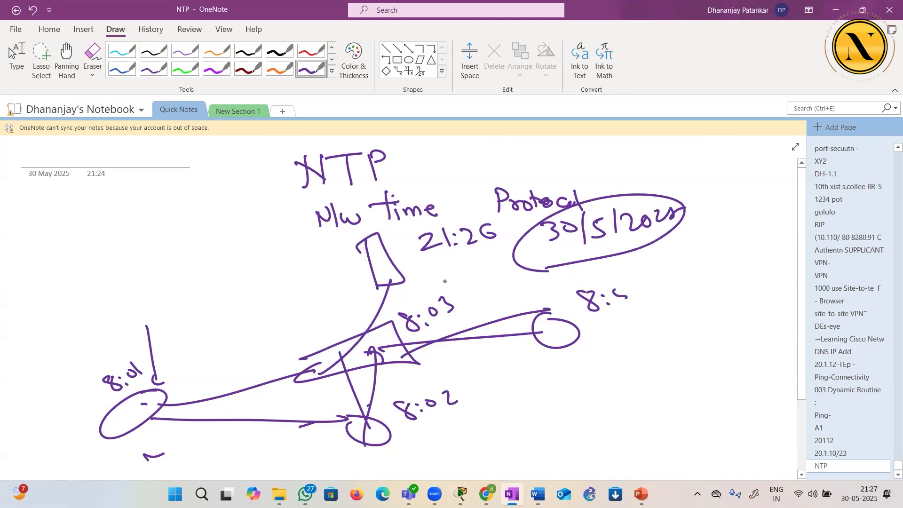
{"action": "left_click_drag", "start_coordinate": [442, 281], "coordinate": [454, 271]}
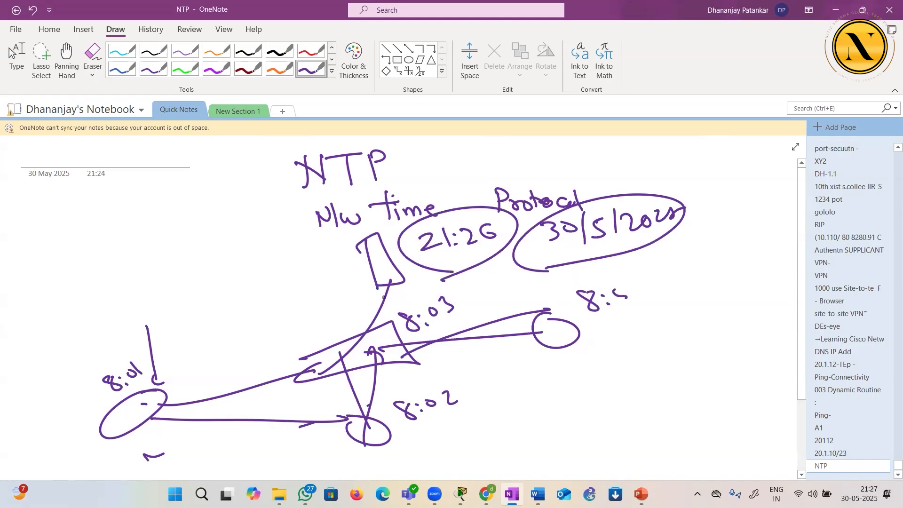
{"action": "mouse_move", "coordinate": [362, 256]}
{"action": "left_mouse_down"}
{"action": "mouse_move", "coordinate": [172, 391]}
{"action": "mouse_move", "coordinate": [193, 386]}
{"action": "left_mouse_up"}
{"action": "left_click_drag", "start_coordinate": [338, 272], "coordinate": [342, 401]}
{"action": "mouse_move", "coordinate": [386, 281]}
{"action": "left_mouse_down"}
{"action": "mouse_move", "coordinate": [490, 326]}
{"action": "mouse_move", "coordinate": [481, 317]}
{"action": "left_mouse_up"}
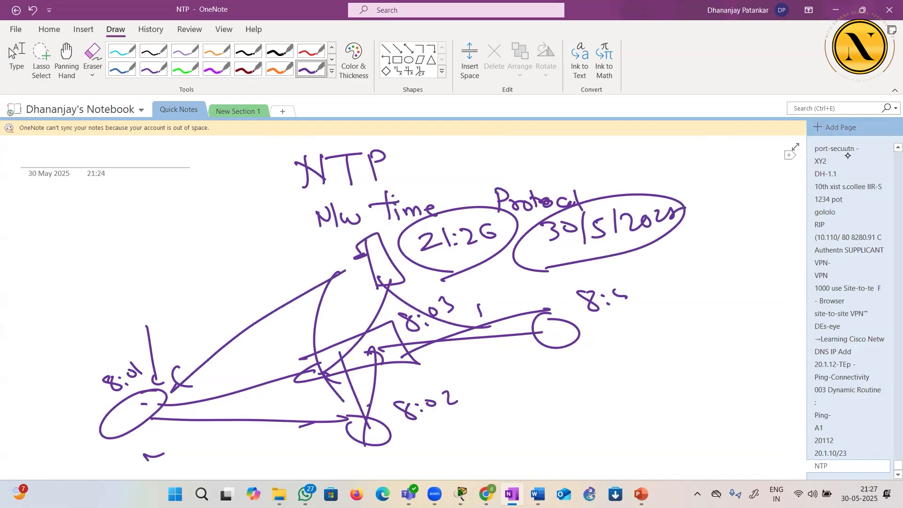
Add a new blank page to the notebook and switch to the DHCP LAB topology in Packet Tracer
{"action": "left_click", "coordinate": [843, 128]}
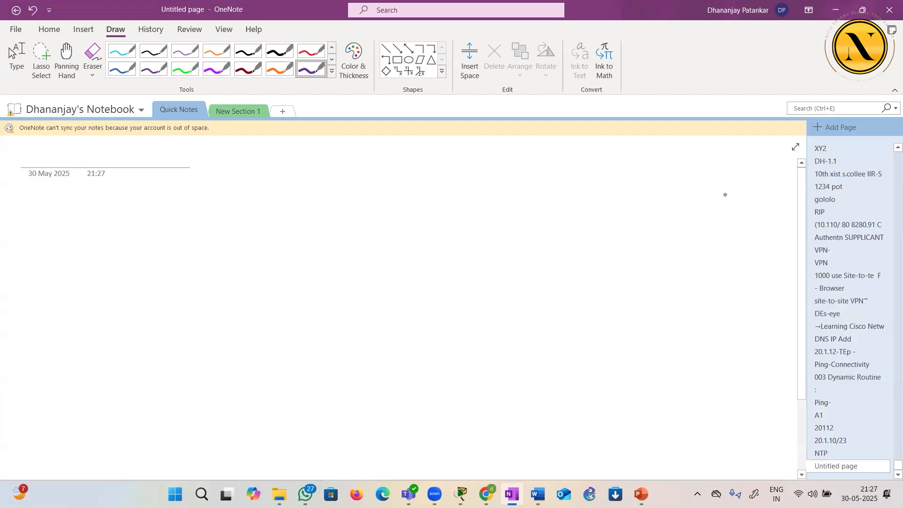
{"action": "key", "text": "Escape"}
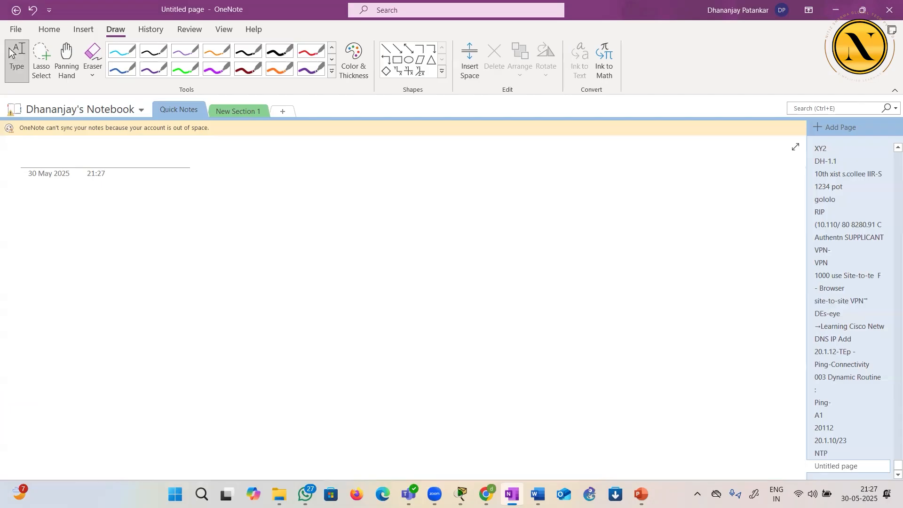
{"action": "mouse_move", "coordinate": [512, 494]}
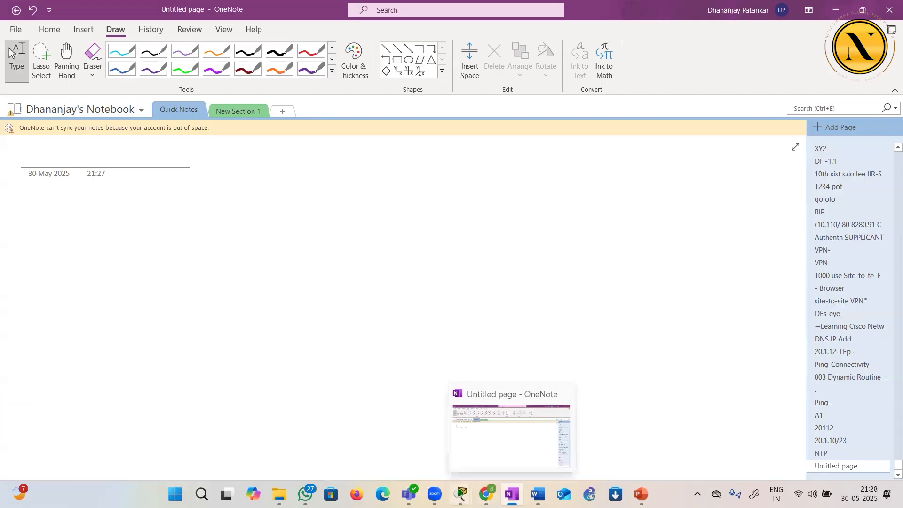
{"action": "mouse_move", "coordinate": [461, 494]}
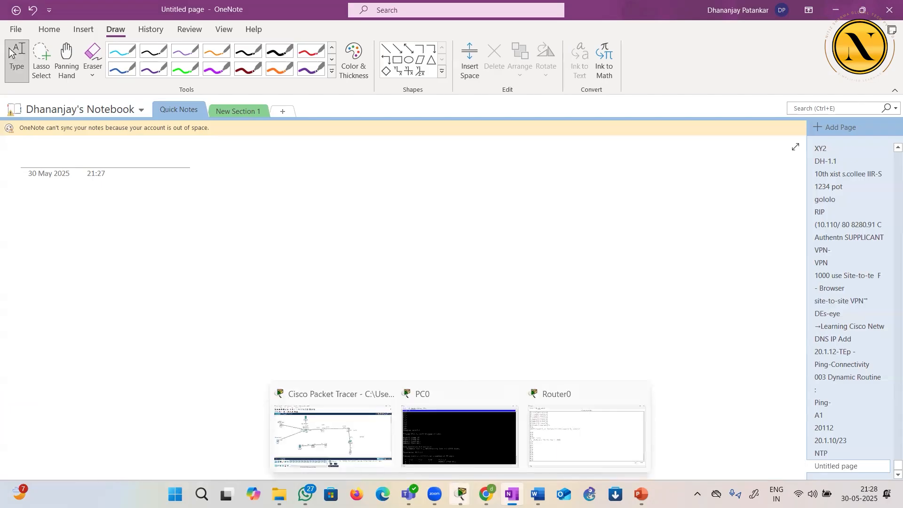
{"action": "left_click", "coordinate": [370, 438]}
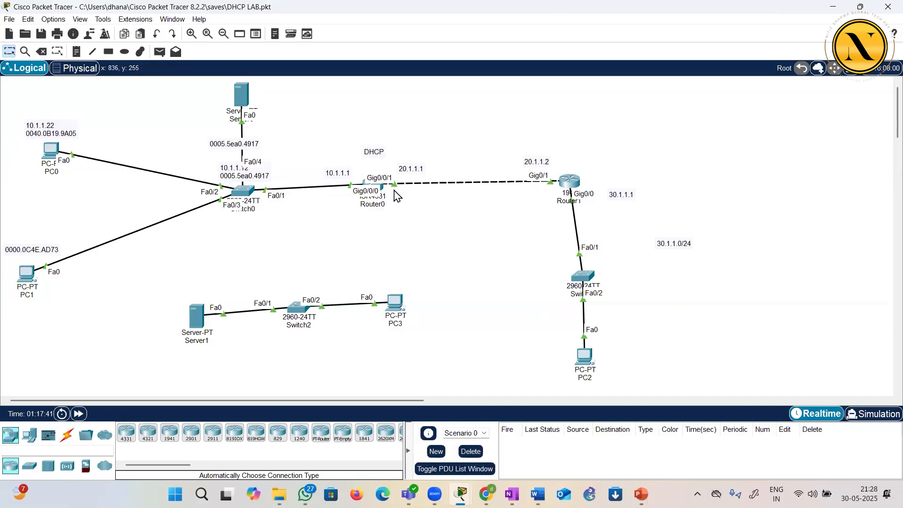
Open Router1's command line and enter privileged EXEC mode
{"action": "left_click", "coordinate": [570, 181]}
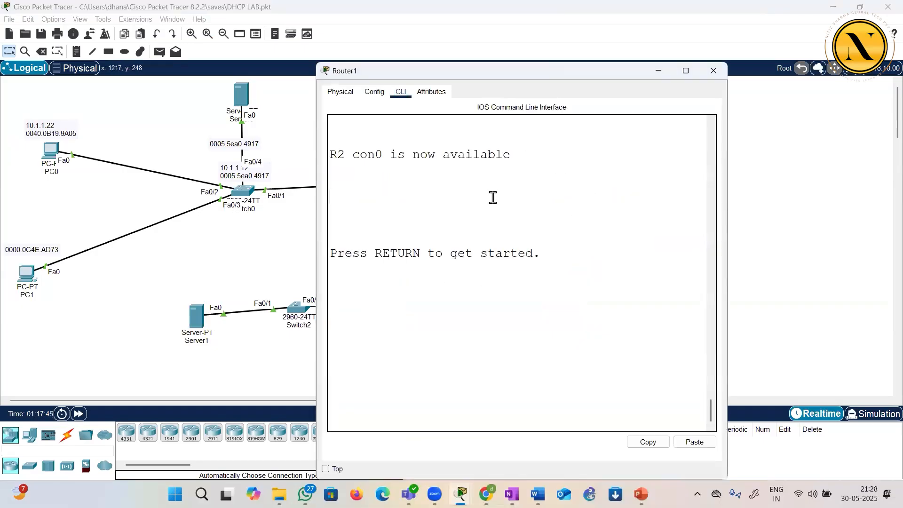
{"action": "key", "text": "Return"}
{"action": "key", "text": "Return"}
{"action": "key", "text": "Return"}
{"action": "type", "text": "en"}
{"action": "key", "text": "Return"}
{"action": "key", "text": "Return"}
Display Router1's clock with sh clock, highlight the date and time line, and close the router window
{"action": "type", "text": "sh clocj"}
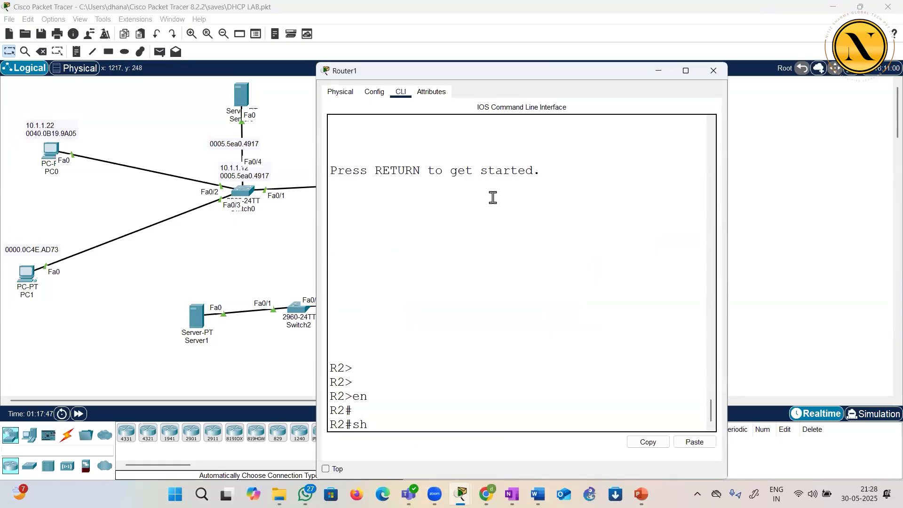
{"action": "key", "text": "BackSpace"}
{"action": "type", "text": "k"}
{"action": "key", "text": "Return"}
{"action": "key", "text": "Return"}
{"action": "key", "text": "Return"}
{"action": "left_click_drag", "start_coordinate": [354, 382], "coordinate": [574, 397]}
{"action": "left_click", "coordinate": [552, 356]}
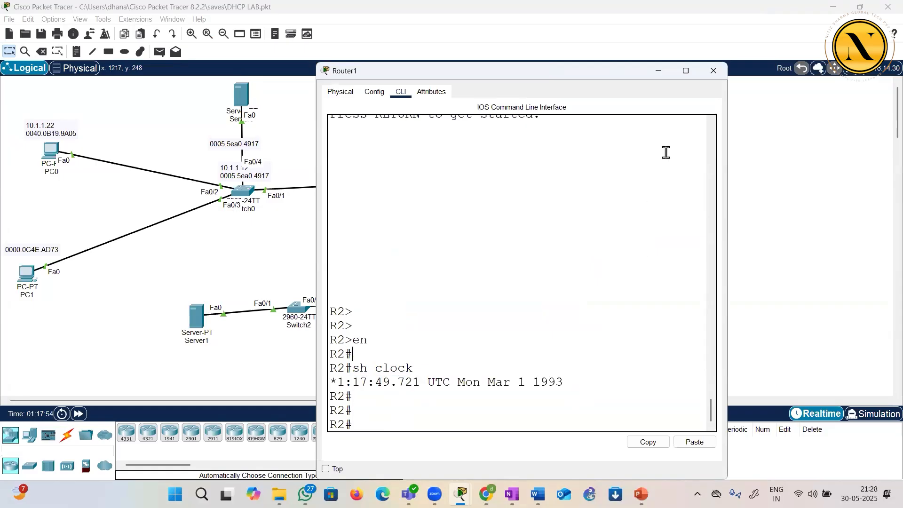
{"action": "left_click", "coordinate": [714, 71]}
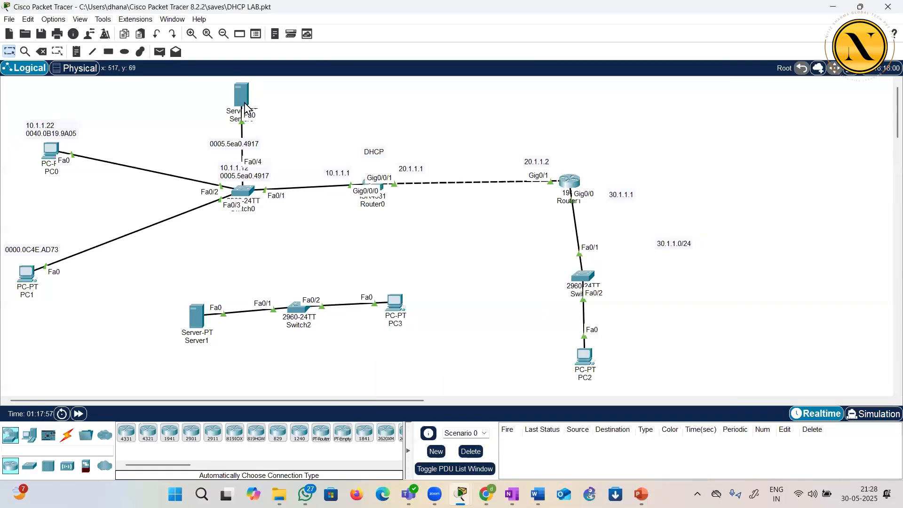
Open Server0's IP configuration to check its IPv4 address
{"action": "left_click", "coordinate": [241, 94]}
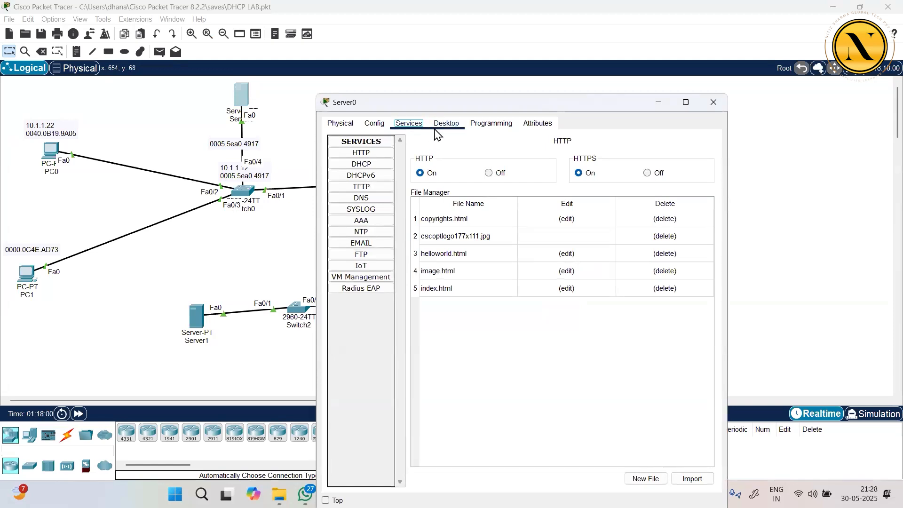
{"action": "left_click", "coordinate": [442, 126]}
{"action": "left_click", "coordinate": [382, 168]}
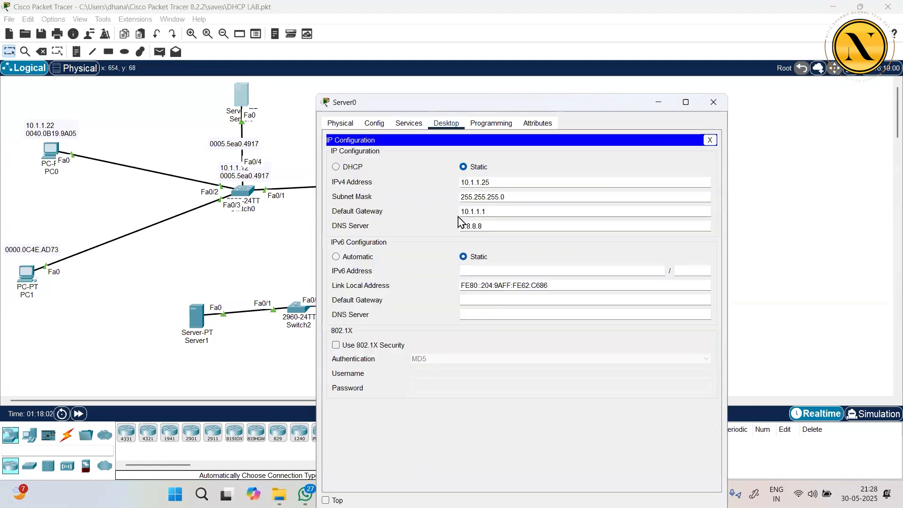
Set the date of Server0's NTP service to 30 May 2025 and minimize the server window
{"action": "left_click", "coordinate": [408, 124]}
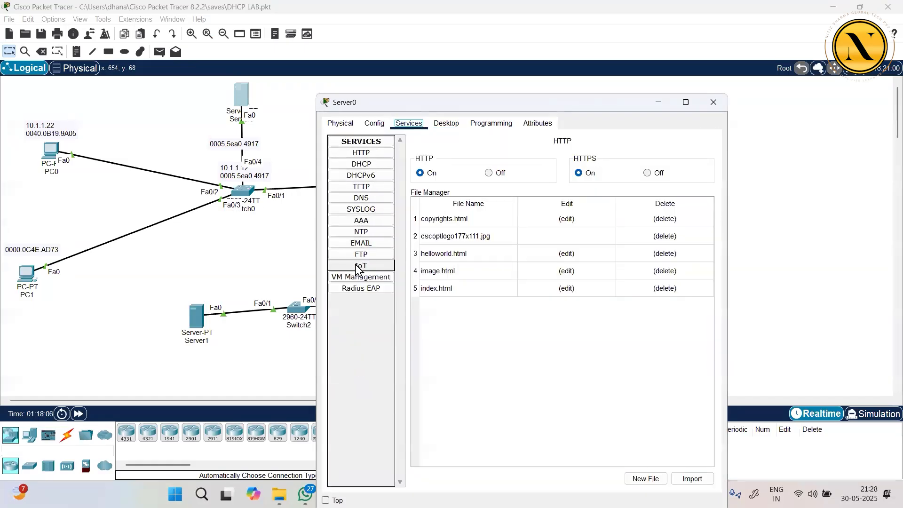
{"action": "left_click", "coordinate": [375, 232]}
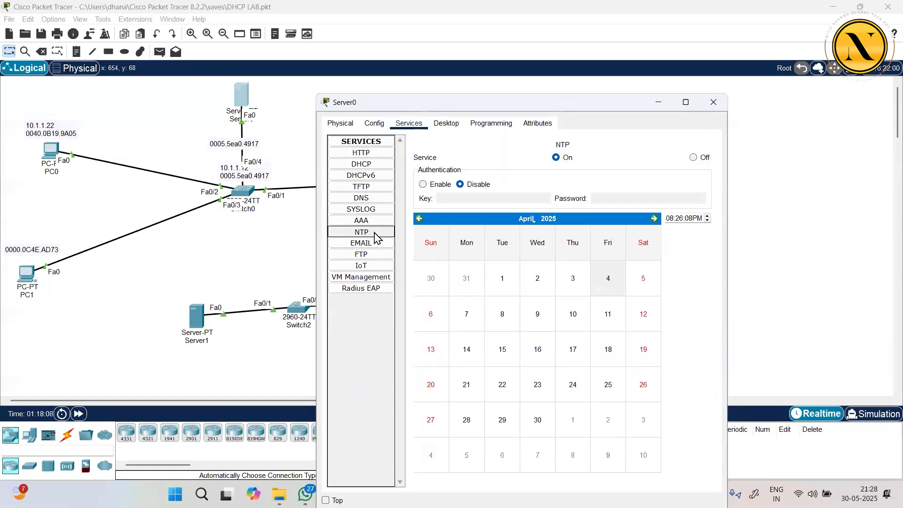
{"action": "double_click", "coordinate": [442, 102]}
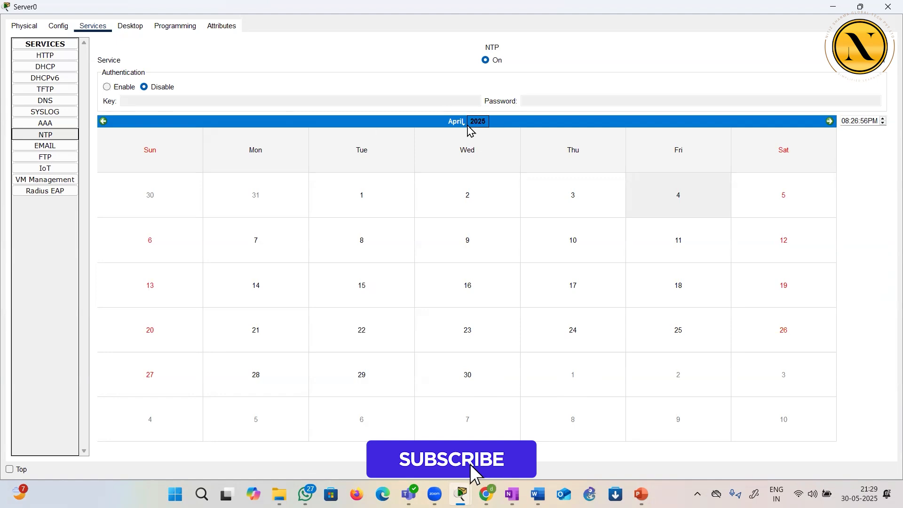
{"action": "left_click", "coordinate": [463, 126]}
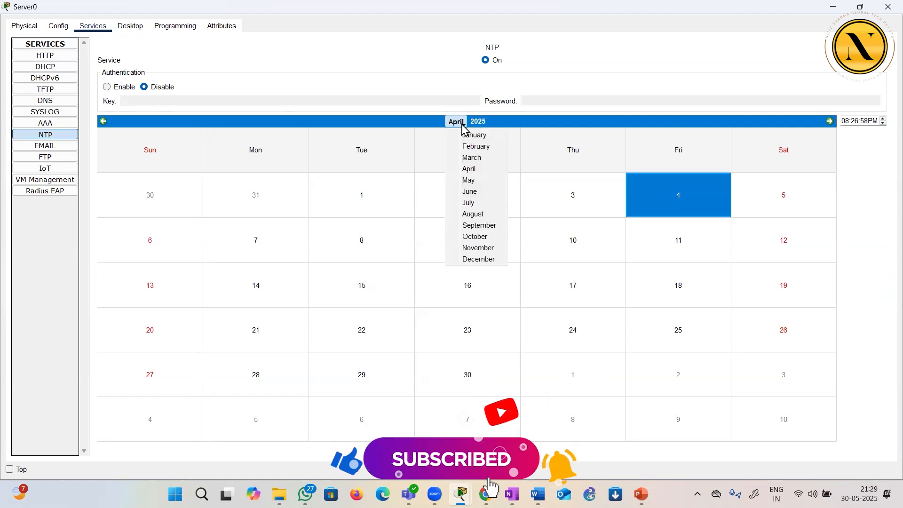
{"action": "left_click", "coordinate": [474, 183]}
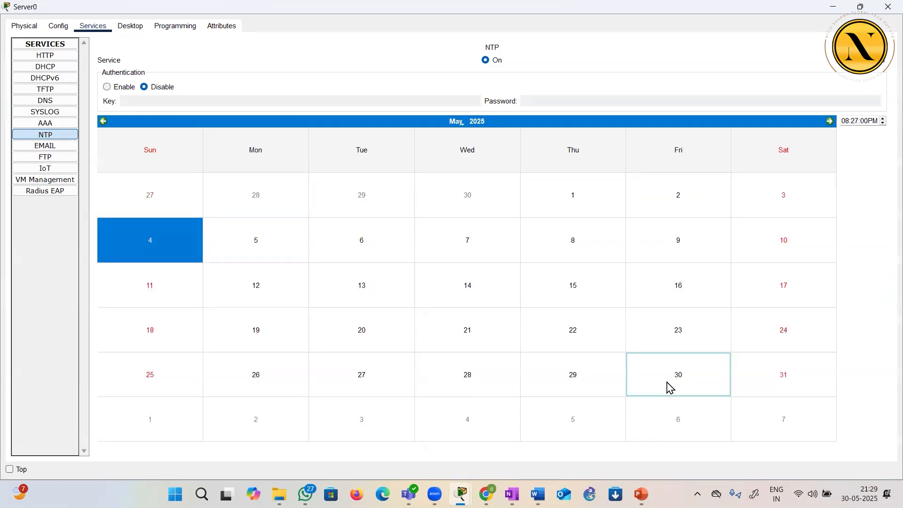
{"action": "left_click", "coordinate": [671, 388]}
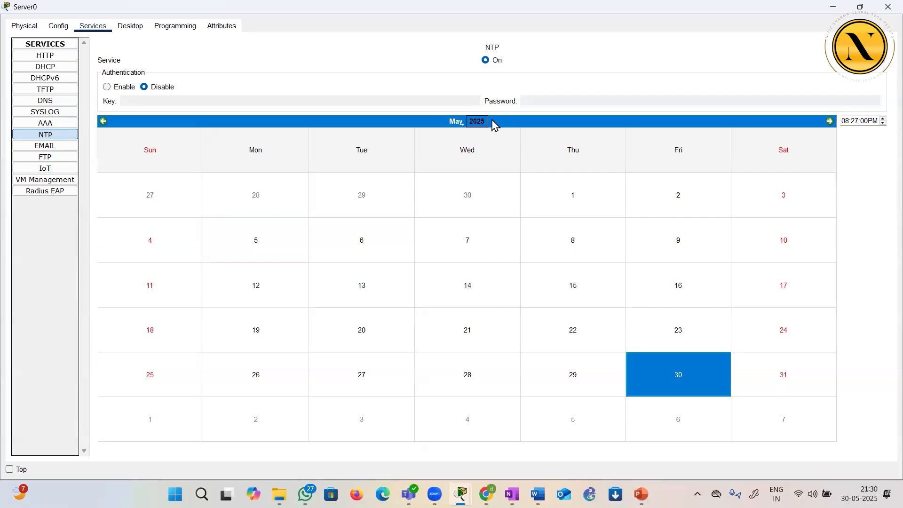
{"action": "left_click", "coordinate": [834, 7]}
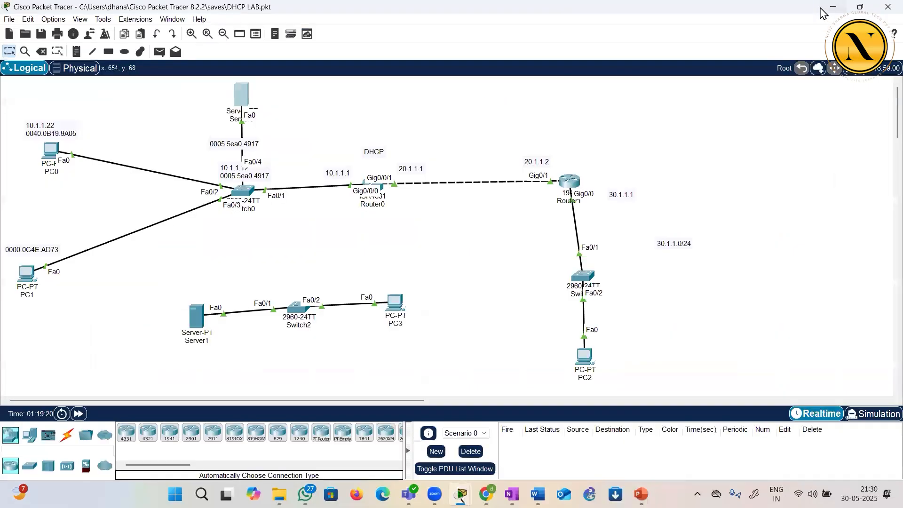
Open Router0's command line, enter global configuration mode, and list the available ntp options
{"action": "left_click", "coordinate": [382, 192]}
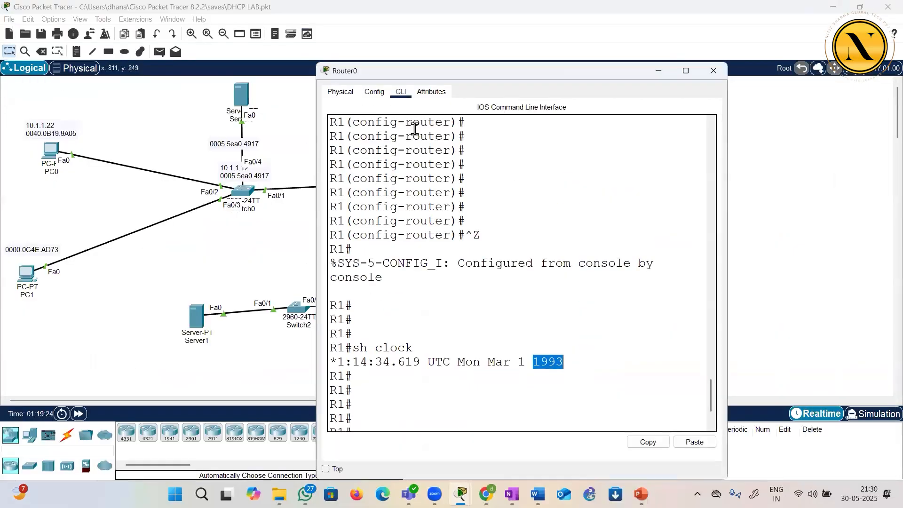
{"action": "double_click", "coordinate": [415, 71]}
{"action": "left_click", "coordinate": [406, 321]}
{"action": "key", "text": "Return"}
{"action": "key", "text": "Return"}
{"action": "key", "text": "Return"}
{"action": "key", "text": "Return"}
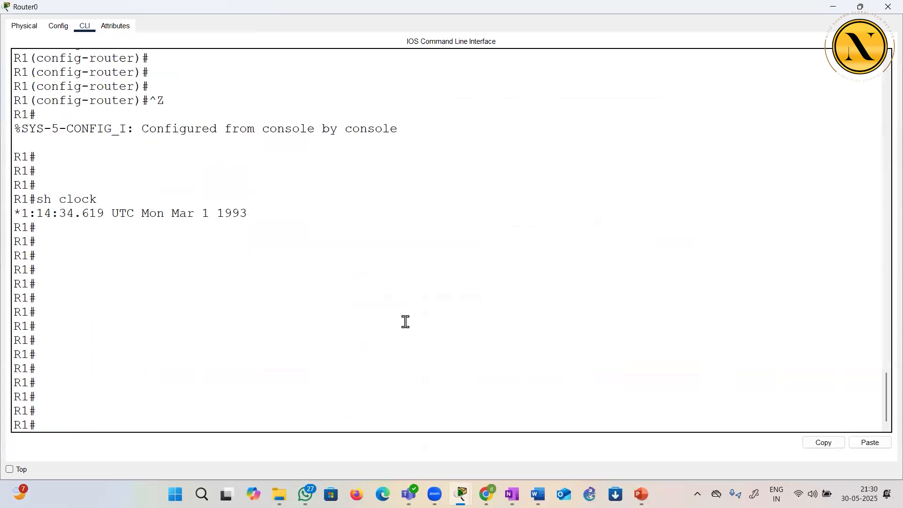
{"action": "type", "text": "conf t"}
{"action": "key", "text": "Return"}
{"action": "key", "text": "Return"}
{"action": "type", "text": "ntp ?"}
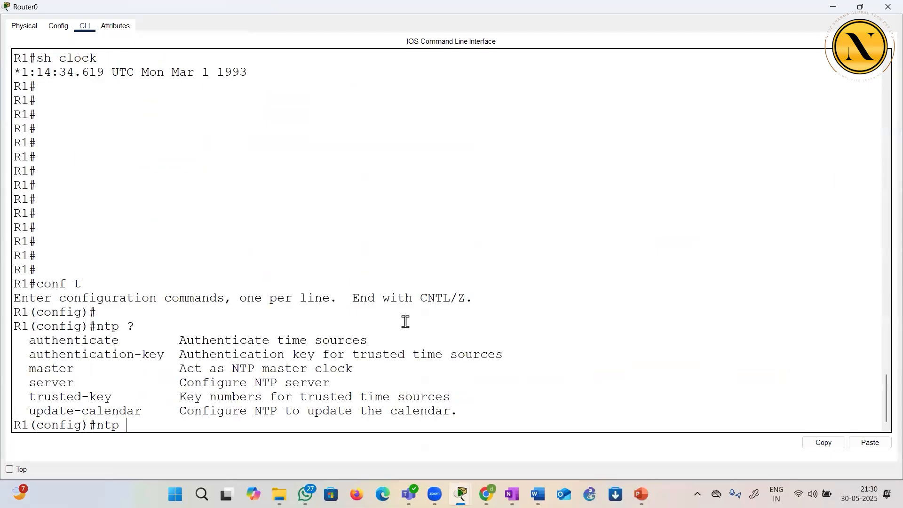
{"action": "type", "text": "s"}
Configure 10.1.1.25 as Router0's NTP server
{"action": "key", "text": "Tab"}
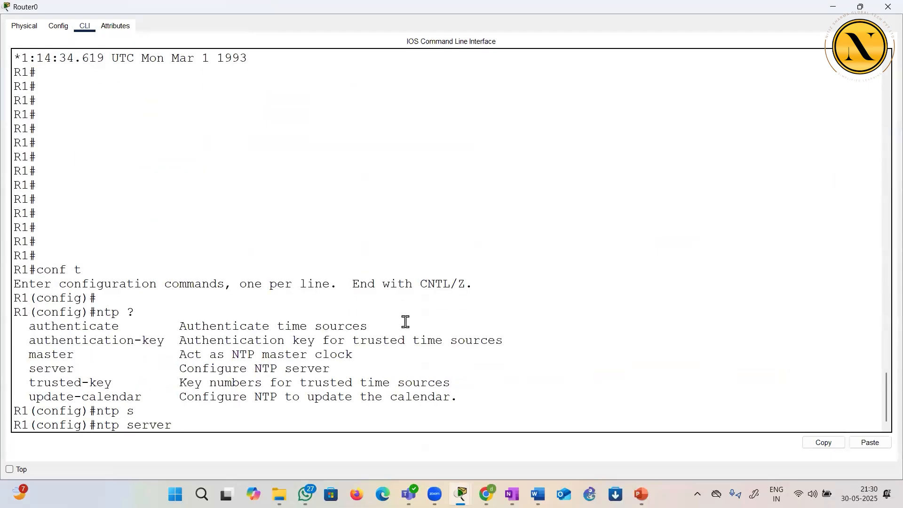
{"action": "type", "text": "10.1.1.25"}
{"action": "key", "text": "Return"}
{"action": "key", "text": "Return"}
{"action": "key", "text": "Return"}
{"action": "key", "text": "Return"}
{"action": "key", "text": "Return"}
{"action": "key", "text": "Return"}
{"action": "key", "text": "Return"}
{"action": "key", "text": "Return"}
{"action": "key", "text": "Return"}
{"action": "key", "text": "Return"}
{"action": "key", "text": "Return"}
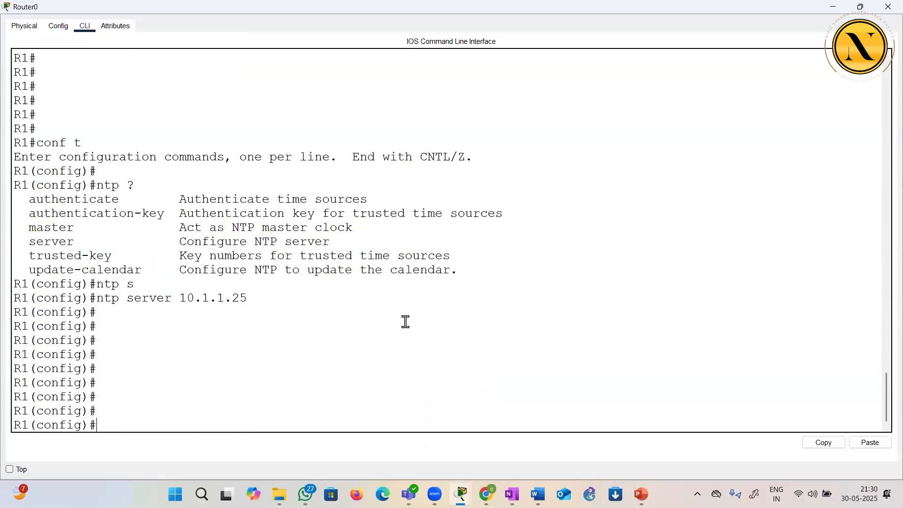
Leave configuration mode and display Router0's clock, highlighting the configured server address and the clock date
{"action": "key", "text": "ctrl+z"}
{"action": "key", "text": "Return"}
{"action": "key", "text": "Return"}
{"action": "type", "text": "sh"}
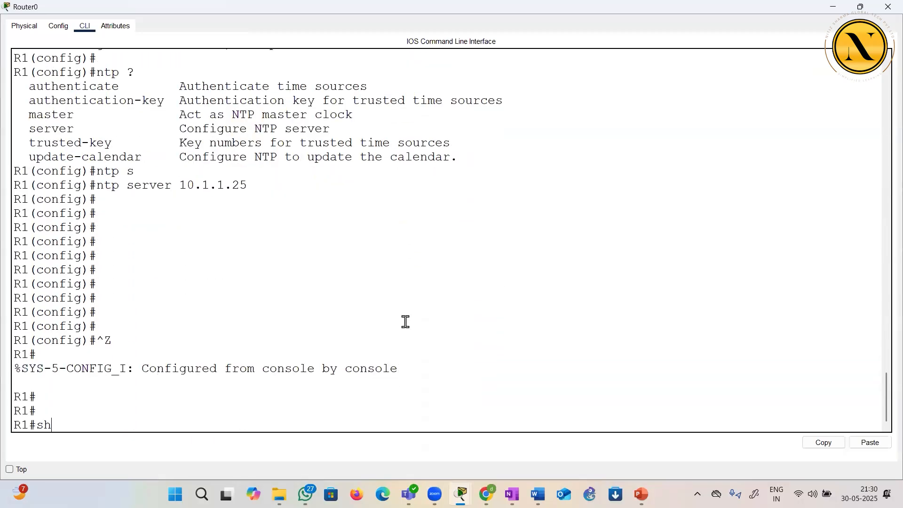
{"action": "type", "text": " clock"}
{"action": "key", "text": "Return"}
{"action": "left_click_drag", "start_coordinate": [180, 157], "coordinate": [239, 167]}
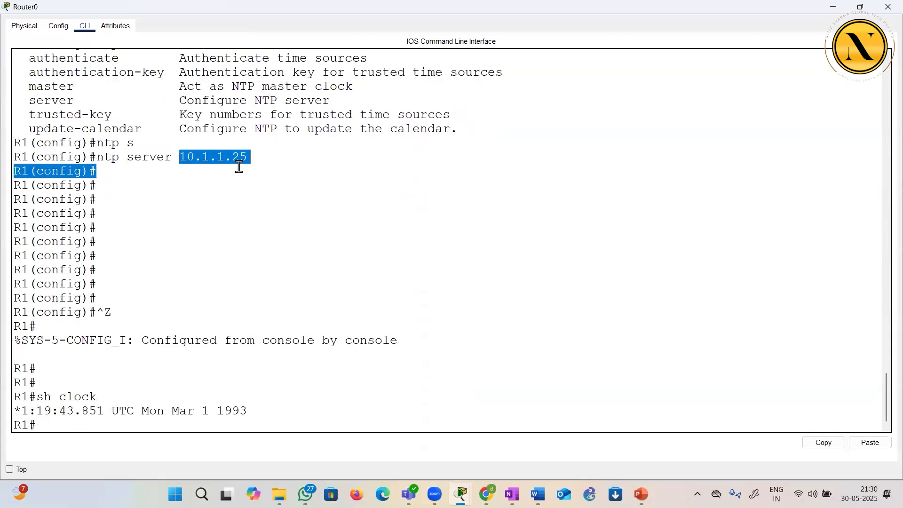
{"action": "left_click", "coordinate": [241, 168]}
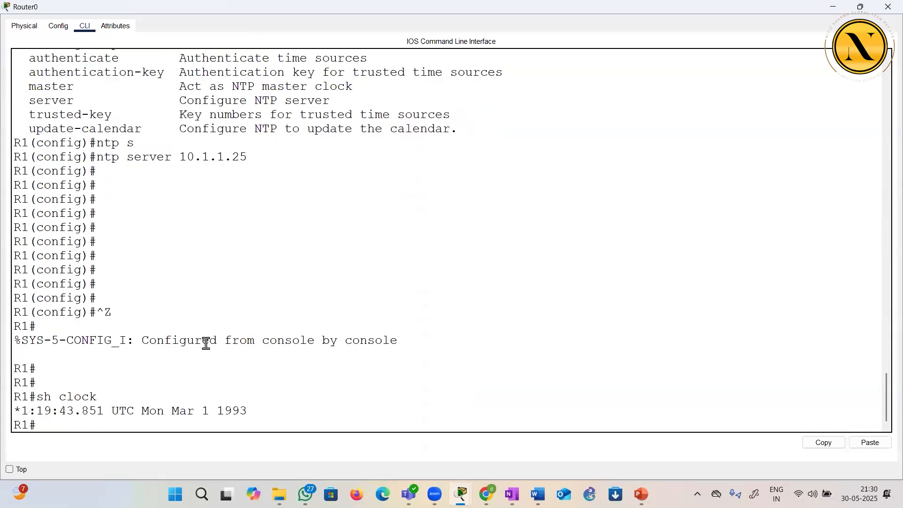
{"action": "left_click_drag", "start_coordinate": [172, 411], "coordinate": [262, 420]}
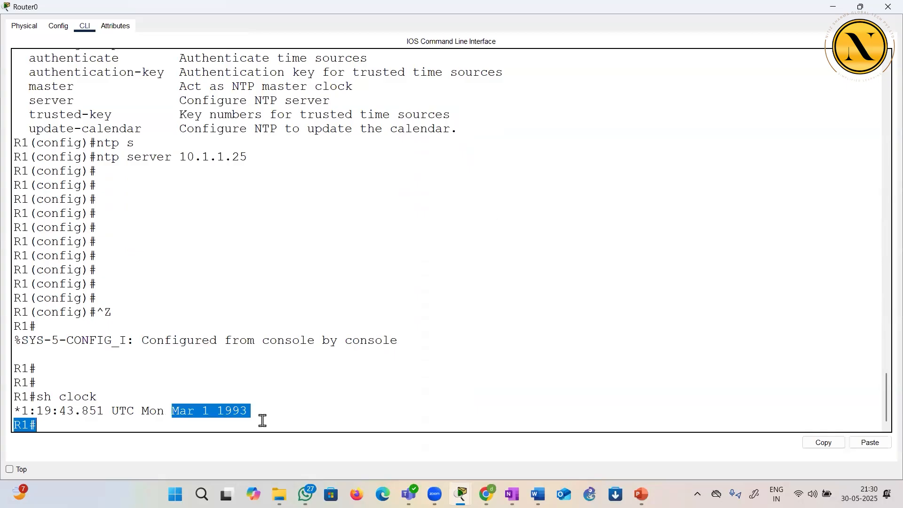
{"action": "left_click", "coordinate": [263, 419]}
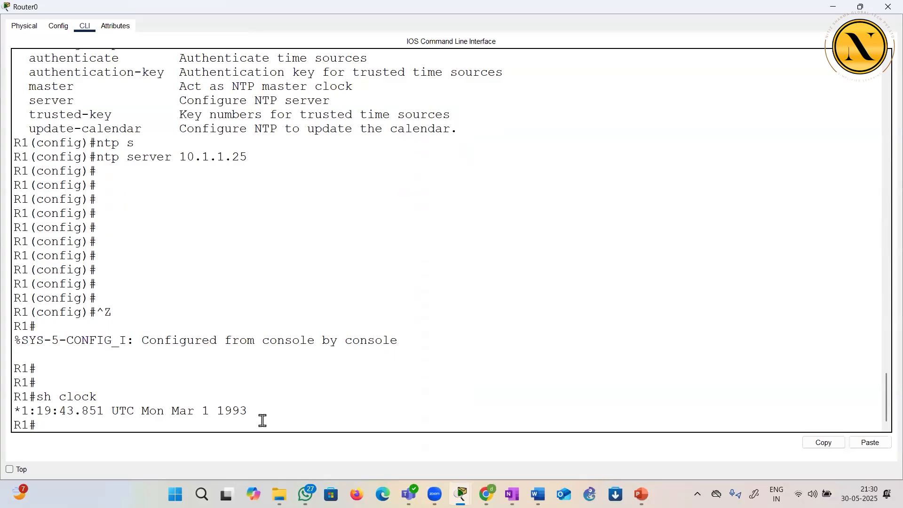
Display Router0's NTP status with sh ntp status and highlight the reference clock information
{"action": "key", "text": "Return"}
{"action": "key", "text": "Return"}
{"action": "key", "text": "Return"}
{"action": "key", "text": "Return"}
{"action": "type", "text": "sh"}
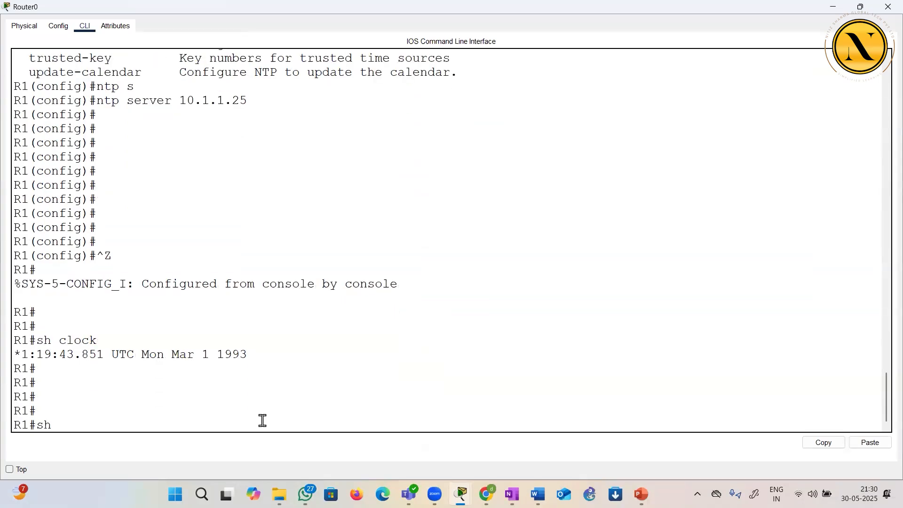
{"action": "type", "text": " ntp st"}
{"action": "key", "text": "Tab"}
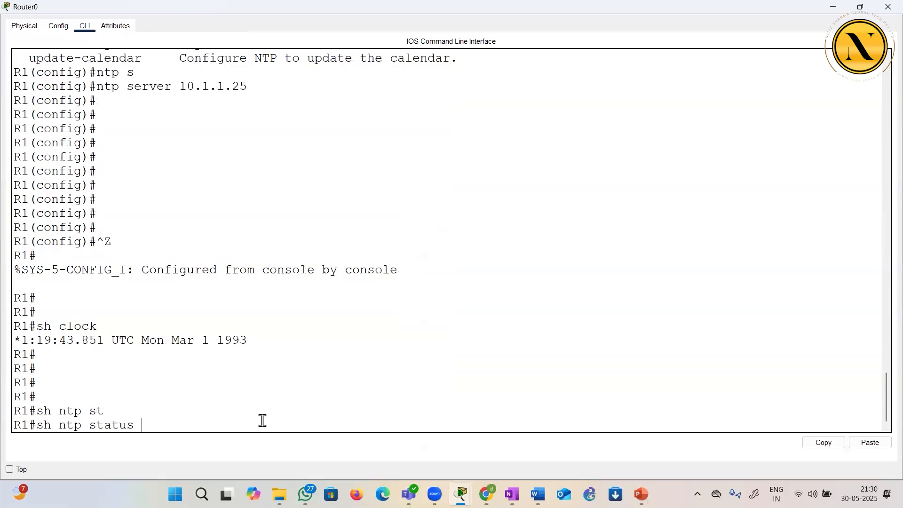
{"action": "key", "text": "Return"}
{"action": "key", "text": "Return"}
{"action": "key", "text": "Return"}
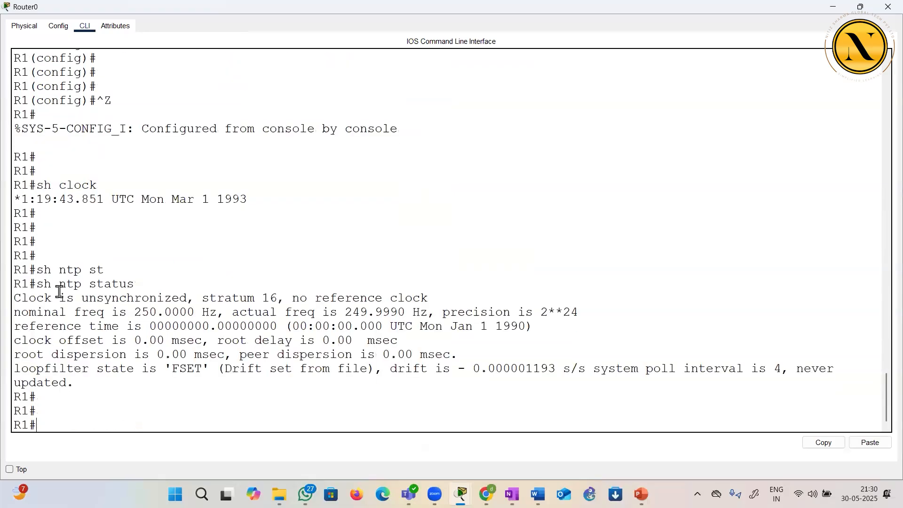
{"action": "left_click_drag", "start_coordinate": [23, 298], "coordinate": [431, 296]}
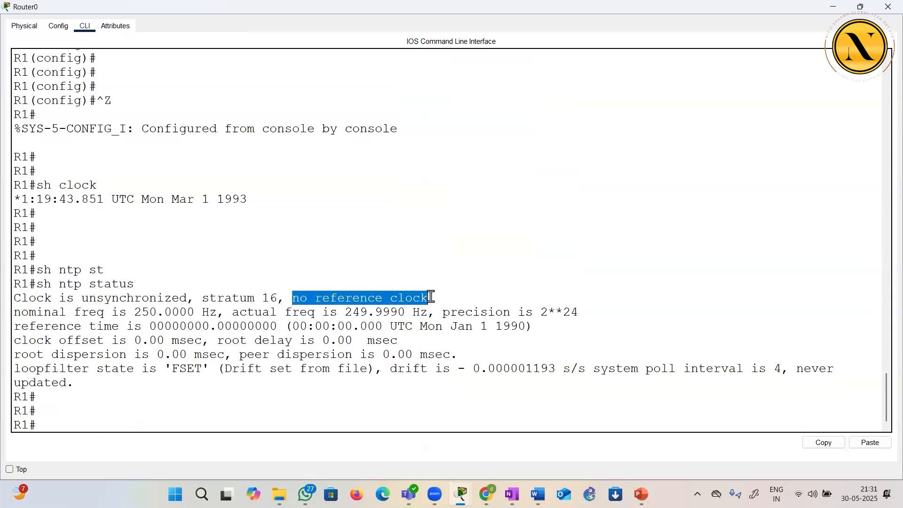
{"action": "left_click", "coordinate": [431, 297]}
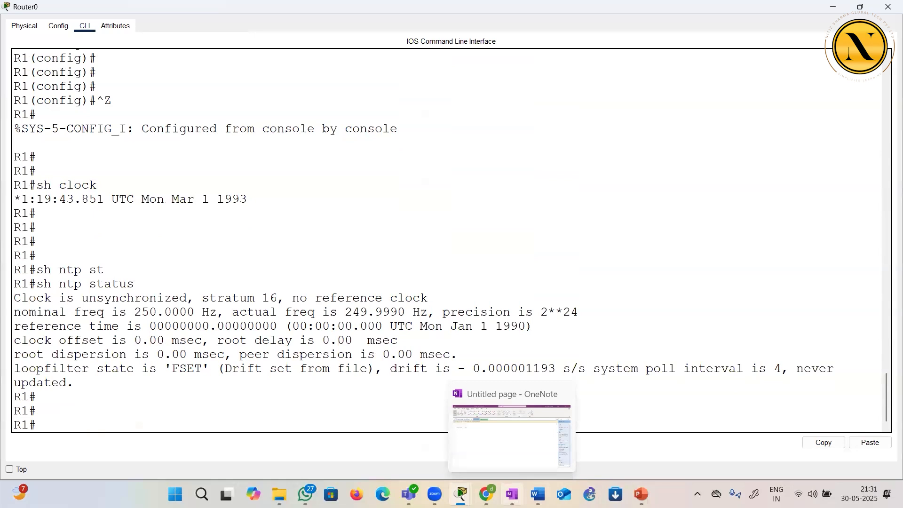
Switch to the blank OneNote page and sketch a server labelled NTP, joined by a line to a circle labelled R1
{"action": "left_click", "coordinate": [512, 494]}
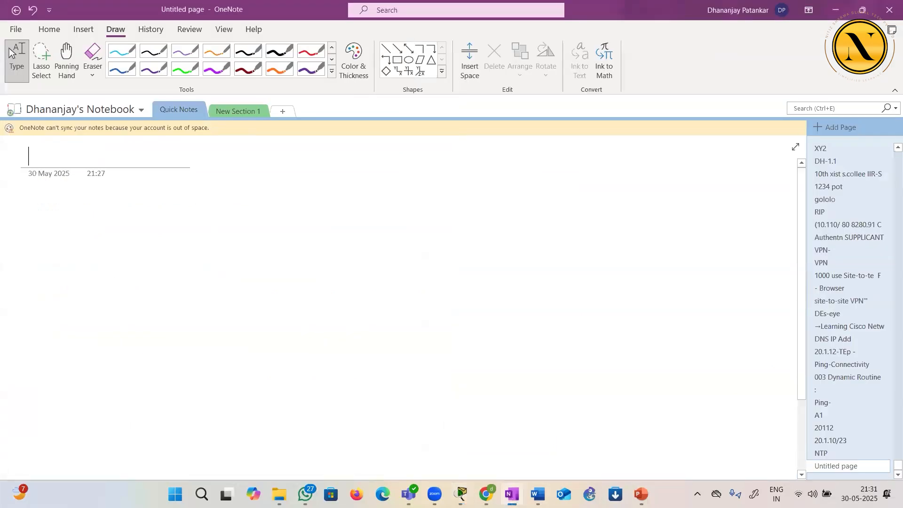
{"action": "left_click", "coordinate": [310, 69]}
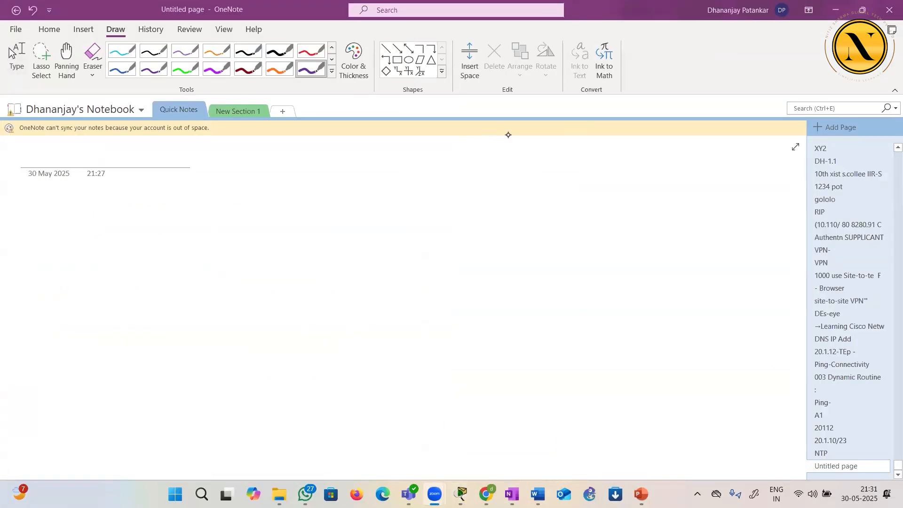
{"action": "mouse_move", "coordinate": [235, 204]}
{"action": "left_mouse_down"}
{"action": "mouse_move", "coordinate": [233, 283]}
{"action": "mouse_move", "coordinate": [222, 286]}
{"action": "left_mouse_up"}
{"action": "left_click_drag", "start_coordinate": [241, 163], "coordinate": [266, 158]}
{"action": "left_click_drag", "start_coordinate": [262, 159], "coordinate": [261, 181]}
{"action": "mouse_move", "coordinate": [270, 178]}
{"action": "left_mouse_down"}
{"action": "mouse_move", "coordinate": [275, 155]}
{"action": "mouse_move", "coordinate": [281, 166]}
{"action": "left_mouse_up"}
{"action": "left_click_drag", "start_coordinate": [255, 245], "coordinate": [368, 247]}
{"action": "left_click_drag", "start_coordinate": [402, 209], "coordinate": [390, 212]}
{"action": "mouse_move", "coordinate": [381, 256]}
{"action": "left_mouse_down"}
{"action": "mouse_move", "coordinate": [389, 244]}
{"action": "mouse_move", "coordinate": [406, 251]}
{"action": "left_mouse_up"}
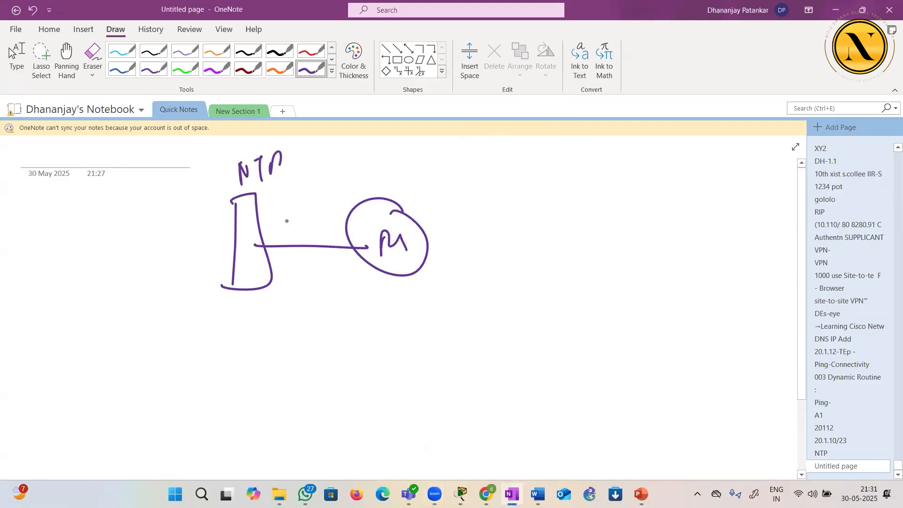
Draw an arrow from the NTP server towards R1 and start a stratum label beneath R1
{"action": "left_click_drag", "start_coordinate": [263, 201], "coordinate": [329, 235]}
{"action": "left_click_drag", "start_coordinate": [315, 216], "coordinate": [328, 235]}
{"action": "left_click_drag", "start_coordinate": [400, 234], "coordinate": [403, 254]}
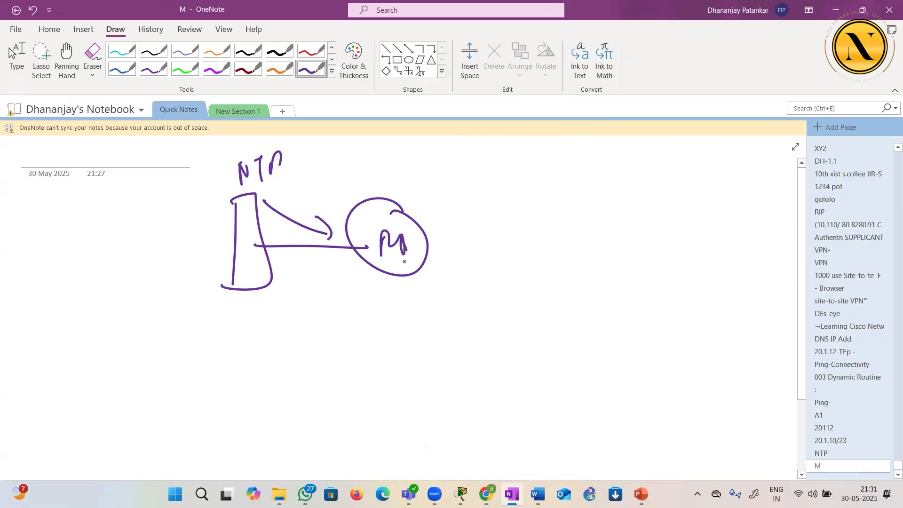
{"action": "mouse_move", "coordinate": [364, 310]}
{"action": "left_mouse_down"}
{"action": "mouse_move", "coordinate": [358, 324]}
{"action": "mouse_move", "coordinate": [396, 323]}
{"action": "left_mouse_up"}
Draw a circle labelled R2 joined to R1 by a line, with an arrow from R2 back to R1
{"action": "left_click_drag", "start_coordinate": [433, 247], "coordinate": [566, 245]}
{"action": "mouse_move", "coordinate": [620, 204]}
{"action": "left_mouse_down"}
{"action": "mouse_move", "coordinate": [555, 221]}
{"action": "mouse_move", "coordinate": [591, 209]}
{"action": "left_mouse_up"}
{"action": "mouse_move", "coordinate": [575, 244]}
{"action": "left_mouse_down"}
{"action": "mouse_move", "coordinate": [582, 233]}
{"action": "mouse_move", "coordinate": [592, 244]}
{"action": "left_mouse_up"}
{"action": "left_click_drag", "start_coordinate": [595, 230], "coordinate": [615, 243]}
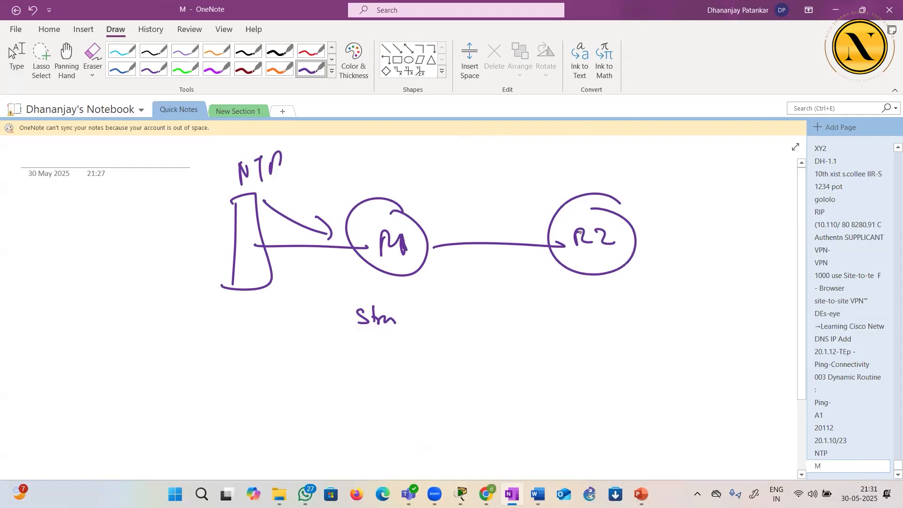
{"action": "mouse_move", "coordinate": [551, 214]}
{"action": "left_mouse_down"}
{"action": "mouse_move", "coordinate": [441, 227]}
{"action": "mouse_move", "coordinate": [458, 233]}
{"action": "left_mouse_up"}
Write Stratum 2 beneath R2, complete R1's label with a 1, and circle the NTP server
{"action": "mouse_move", "coordinate": [586, 280]}
{"action": "left_mouse_down"}
{"action": "mouse_move", "coordinate": [587, 293]}
{"action": "mouse_move", "coordinate": [560, 316]}
{"action": "mouse_move", "coordinate": [570, 328]}
{"action": "mouse_move", "coordinate": [590, 329]}
{"action": "mouse_move", "coordinate": [594, 310]}
{"action": "mouse_move", "coordinate": [643, 325]}
{"action": "left_mouse_up"}
{"action": "left_click_drag", "start_coordinate": [394, 309], "coordinate": [400, 327]}
{"action": "mouse_move", "coordinate": [247, 182]}
{"action": "left_mouse_down"}
{"action": "mouse_move", "coordinate": [251, 290]}
{"action": "mouse_move", "coordinate": [214, 170]}
{"action": "left_mouse_up"}
Draw a circle labelled R3 joined to R2 by a line, with an arrow from R3 back to R2
{"action": "left_click_drag", "start_coordinate": [636, 242], "coordinate": [738, 248]}
{"action": "mouse_move", "coordinate": [779, 221]}
{"action": "left_mouse_down"}
{"action": "mouse_move", "coordinate": [752, 269]}
{"action": "mouse_move", "coordinate": [784, 207]}
{"action": "left_mouse_up"}
{"action": "left_click_drag", "start_coordinate": [753, 226], "coordinate": [754, 249]}
{"action": "mouse_move", "coordinate": [756, 234]}
{"action": "left_mouse_down"}
{"action": "mouse_move", "coordinate": [768, 230]}
{"action": "mouse_move", "coordinate": [758, 245]}
{"action": "mouse_move", "coordinate": [767, 252]}
{"action": "left_mouse_up"}
{"action": "mouse_move", "coordinate": [770, 234]}
{"action": "left_mouse_down"}
{"action": "mouse_move", "coordinate": [776, 250]}
{"action": "mouse_move", "coordinate": [656, 230]}
{"action": "mouse_move", "coordinate": [664, 237]}
{"action": "left_mouse_up"}
Label R3 as stratum 3 and underline the stratum number beneath R1
{"action": "left_click_drag", "start_coordinate": [762, 269], "coordinate": [762, 283]}
{"action": "mouse_move", "coordinate": [719, 303]}
{"action": "left_mouse_down"}
{"action": "mouse_move", "coordinate": [707, 319]}
{"action": "mouse_move", "coordinate": [758, 319]}
{"action": "left_mouse_up"}
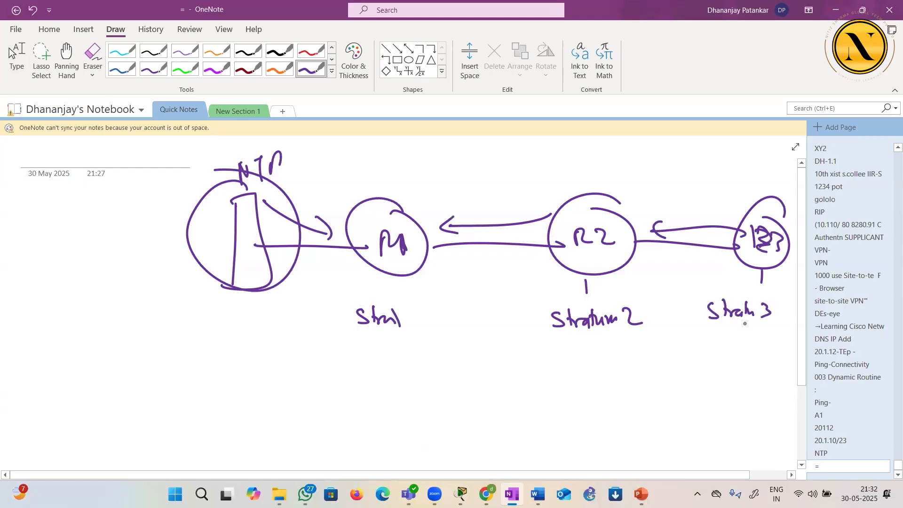
{"action": "left_click_drag", "start_coordinate": [392, 342], "coordinate": [412, 337]}
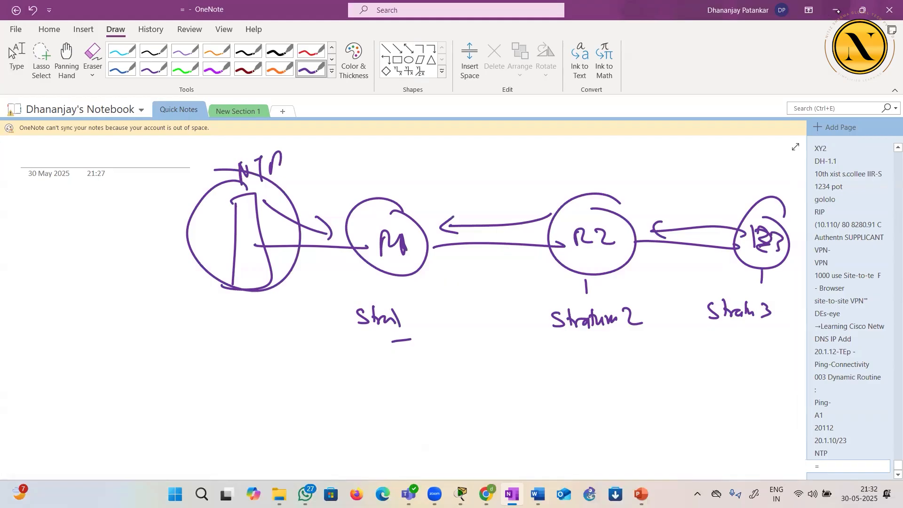
Switch to Packet Tracer and display R1's NTP status with sh ntp status in the router's CLI
{"action": "key", "text": "alt+Tab"}
{"action": "key", "text": "Return"}
{"action": "key", "text": "Return"}
{"action": "key", "text": "Up"}
{"action": "key", "text": "Return"}
{"action": "key", "text": "Return"}
{"action": "key", "text": "Return"}
{"action": "key", "text": "Return"}
{"action": "key", "text": "Return"}
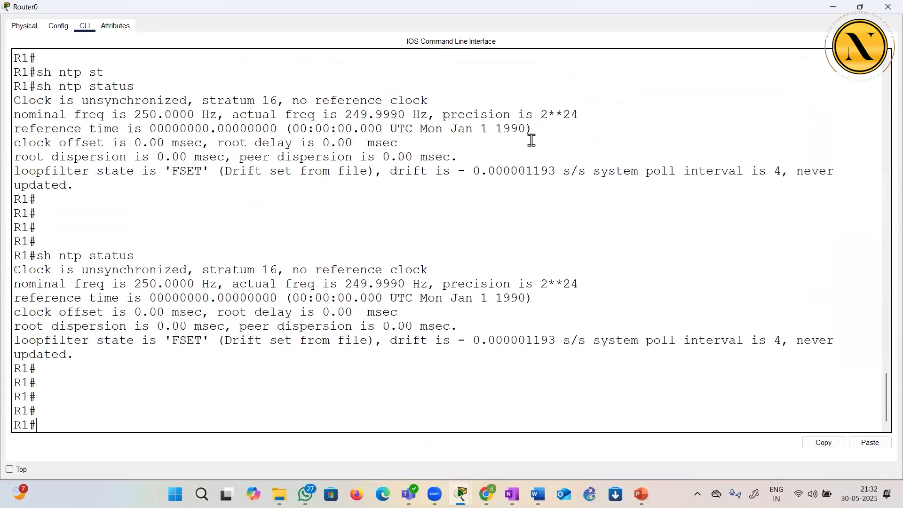
Rerun sh ntp status on R1 to recheck whether its clock has synchronized
{"action": "left_click_drag", "start_coordinate": [97, 267], "coordinate": [483, 354]}
{"action": "key", "text": "Return"}
{"action": "key", "text": "Return"}
{"action": "key", "text": "Return"}
{"action": "key", "text": "Return"}
{"action": "key", "text": "Return"}
{"action": "key", "text": "Up"}
{"action": "key", "text": "Return"}
{"action": "key", "text": "Return"}
{"action": "key", "text": "Return"}
{"action": "key", "text": "Return"}
{"action": "key", "text": "Return"}
{"action": "key", "text": "Return"}
{"action": "key", "text": "Return"}
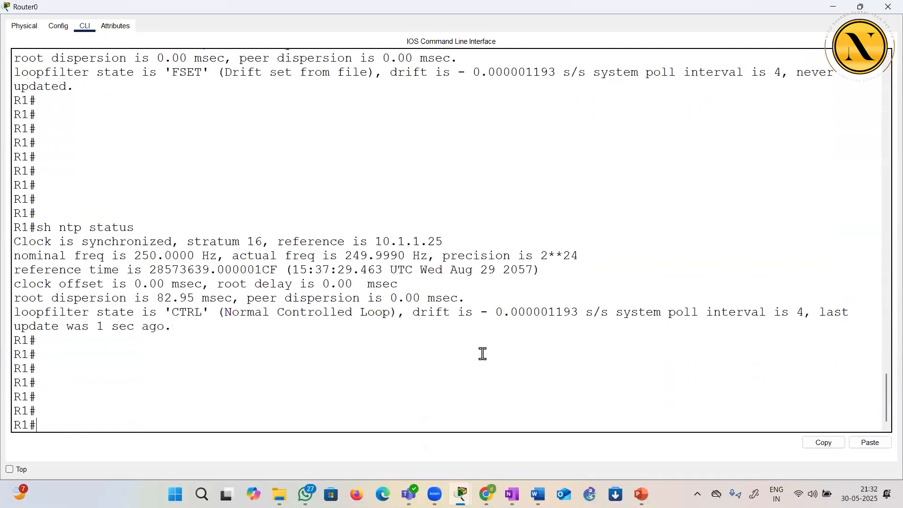
Compare the last two NTP status outputs on R1, highlighting the synchronization state, stratum number and reference address
{"action": "left_click_drag", "start_coordinate": [14, 241], "coordinate": [187, 241]}
{"action": "scroll", "coordinate": [262, 171], "scroll_direction": "up", "scroll_amount": 4}
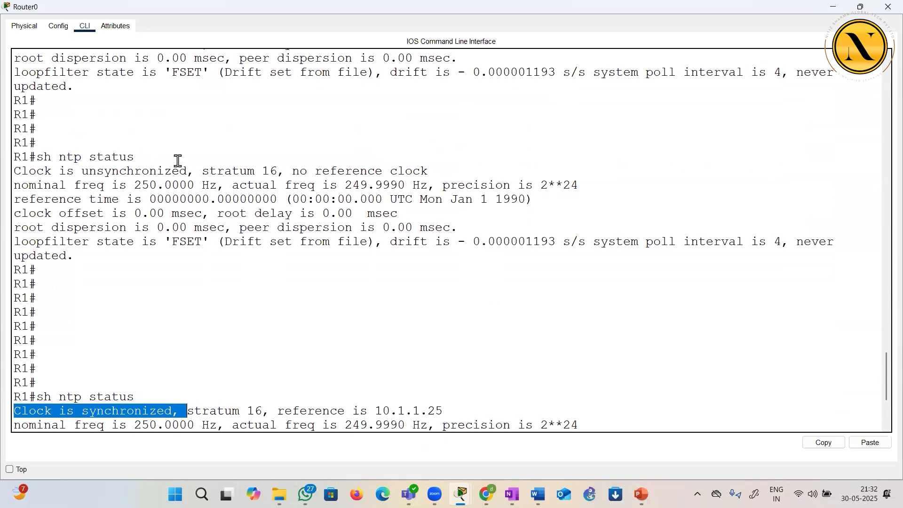
{"action": "left_click_drag", "start_coordinate": [74, 172], "coordinate": [202, 172]}
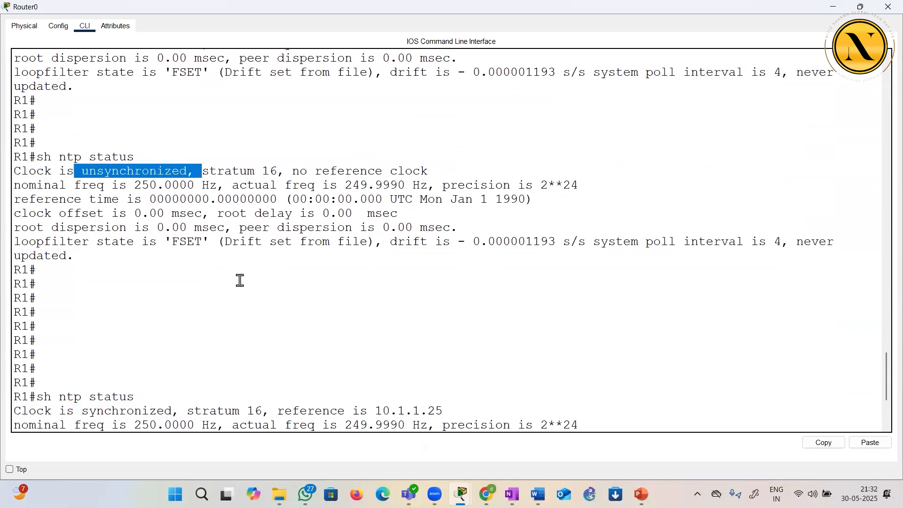
{"action": "scroll", "coordinate": [240, 280], "scroll_direction": "down", "scroll_amount": 1}
{"action": "scroll", "coordinate": [240, 280], "scroll_direction": "down", "scroll_amount": 3}
{"action": "left_click_drag", "start_coordinate": [75, 247], "coordinate": [264, 248]}
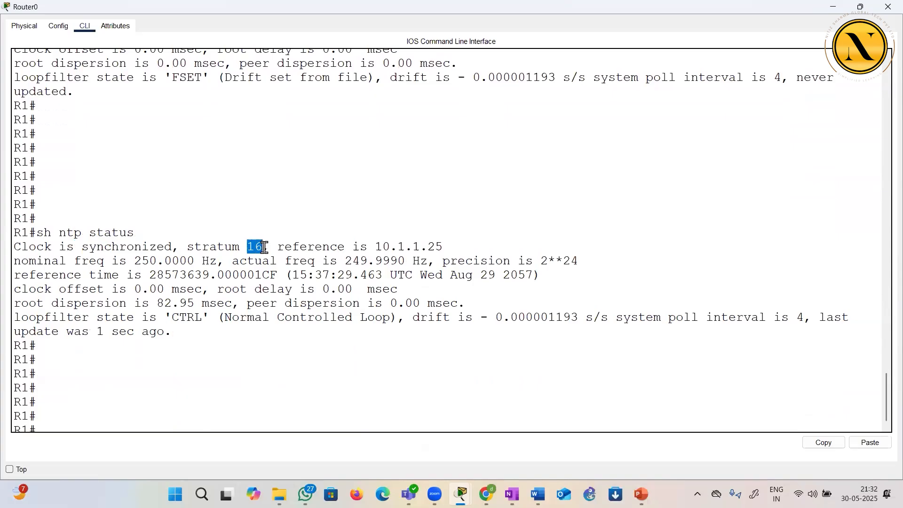
{"action": "left_click", "coordinate": [276, 266]}
{"action": "double_click", "coordinate": [250, 247]}
{"action": "left_click_drag", "start_coordinate": [301, 246], "coordinate": [459, 256]}
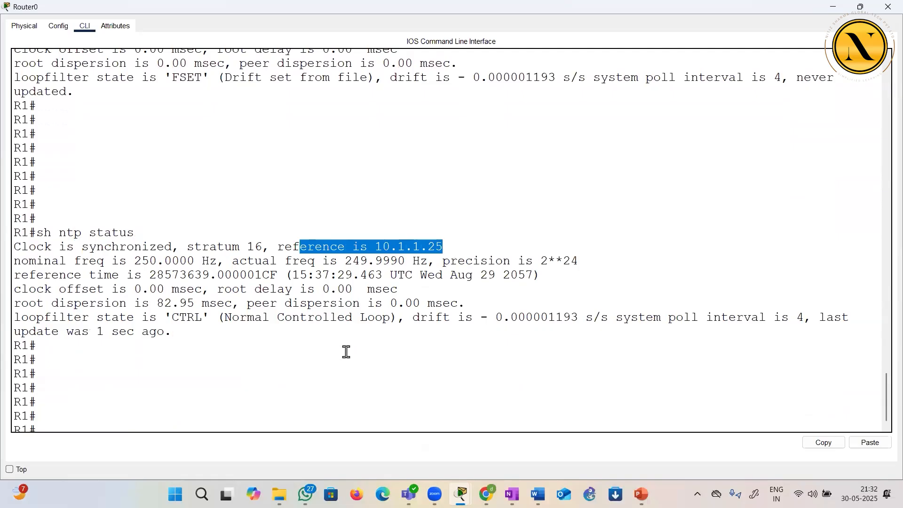
Display R1's current time with sh clock and highlight the returned date and time
{"action": "left_click", "coordinate": [289, 400]}
{"action": "type", "text": "s"}
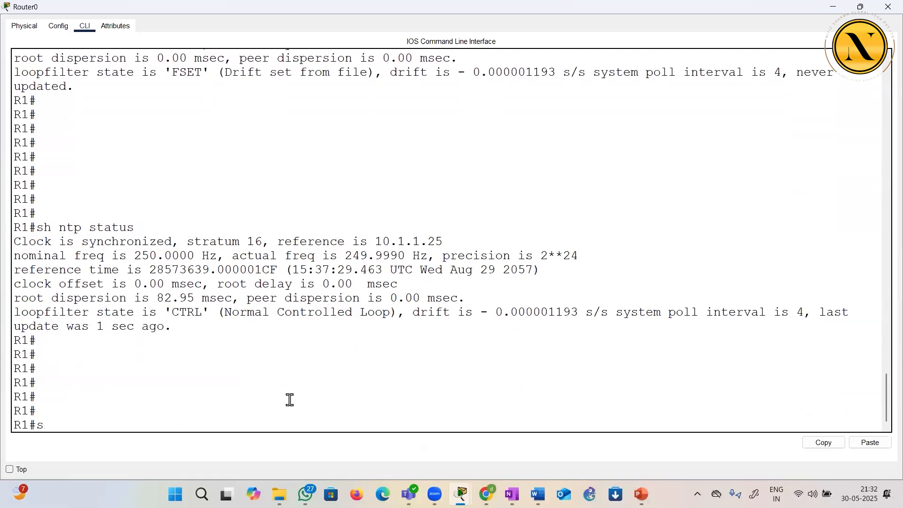
{"action": "type", "text": "h clock"}
{"action": "key", "text": "Return"}
{"action": "key", "text": "Return"}
{"action": "key", "text": "Return"}
{"action": "left_click_drag", "start_coordinate": [267, 373], "coordinate": [13, 368]}
{"action": "left_click", "coordinate": [81, 390]}
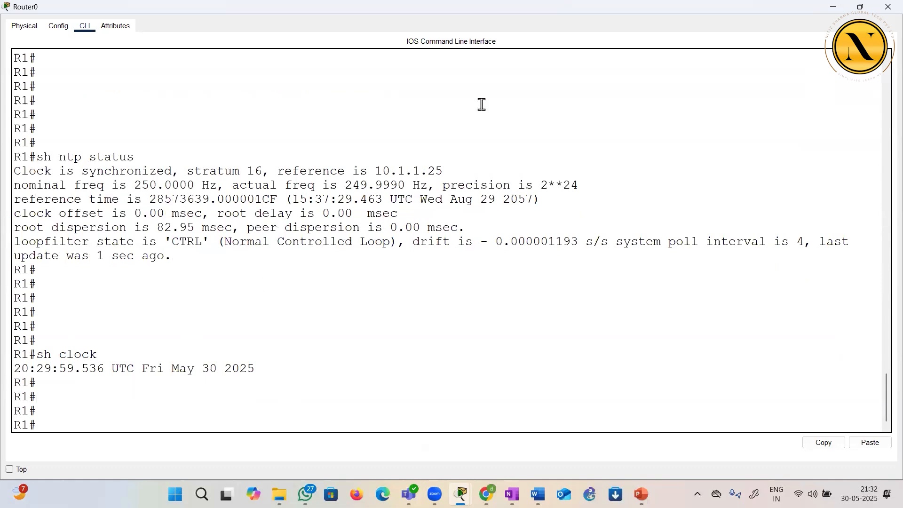
Minimize the router window and switch to OneNote to review the stratum diagram
{"action": "left_click", "coordinate": [826, 6]}
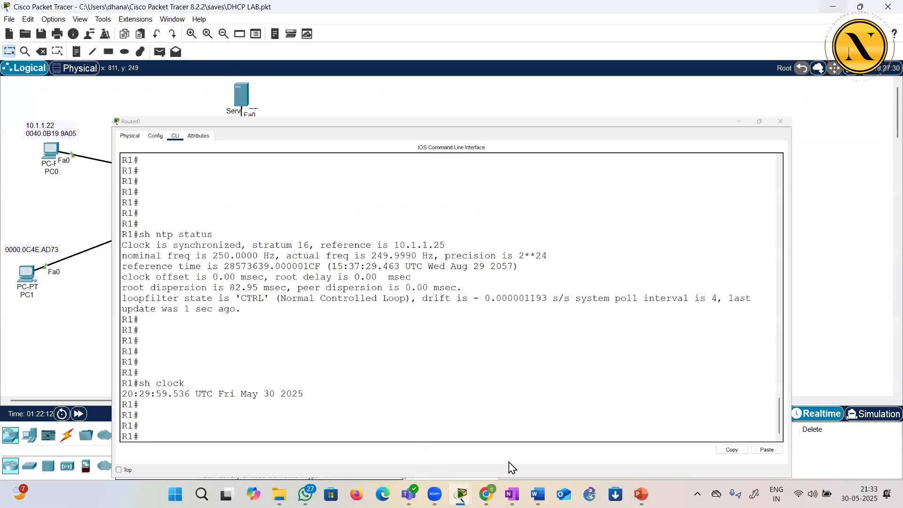
{"action": "left_click", "coordinate": [512, 494]}
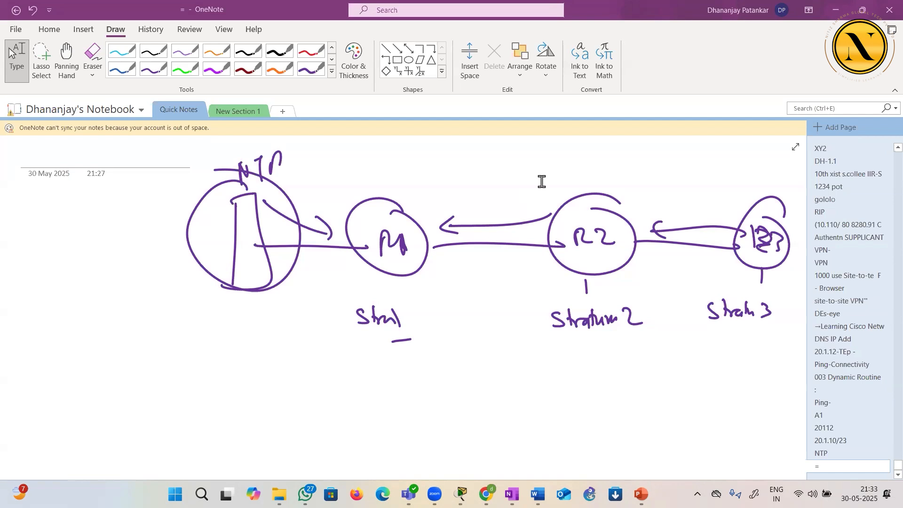
{"action": "left_click", "coordinate": [515, 308]}
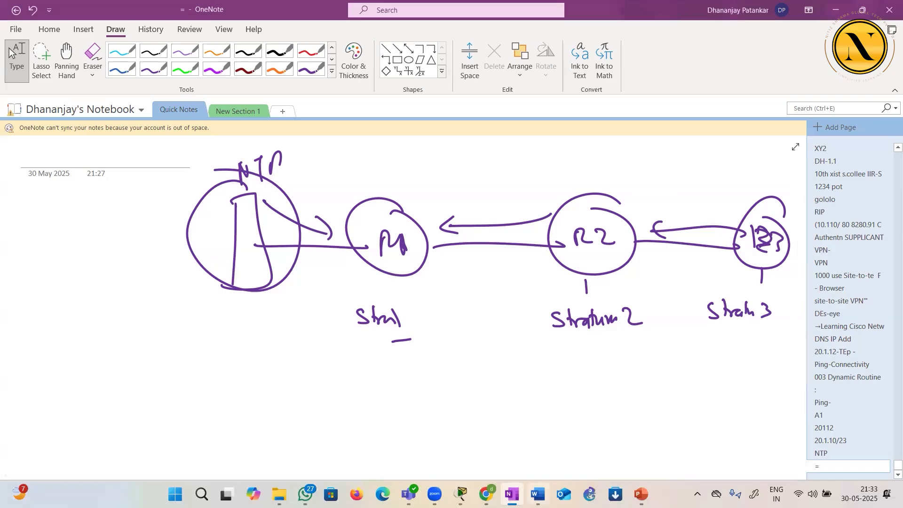
Switch to the CCNA sequence document in Word and strike through the NTP topic
{"action": "left_click", "coordinate": [538, 494]}
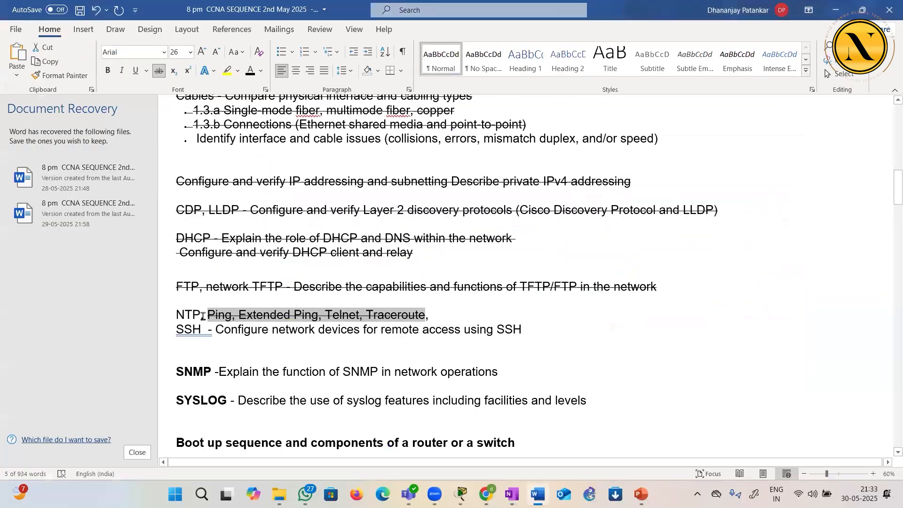
{"action": "double_click", "coordinate": [188, 314]}
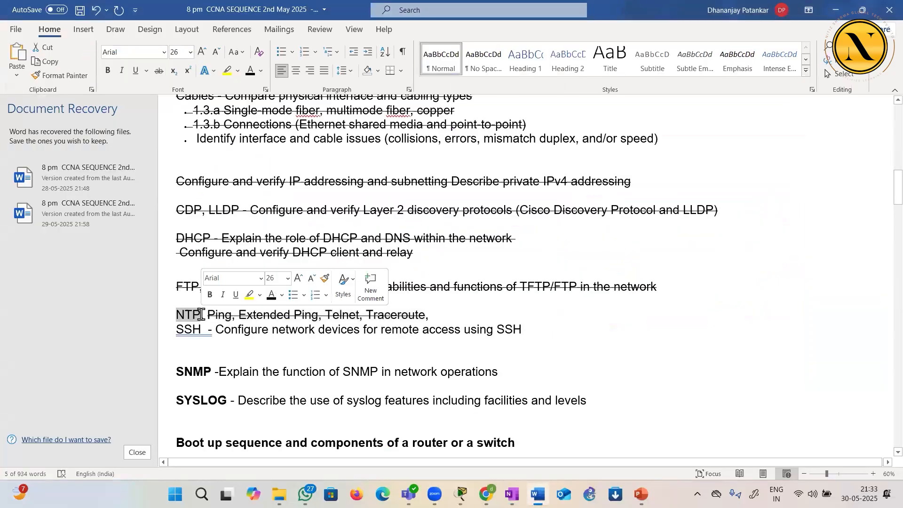
{"action": "left_click", "coordinate": [159, 71]}
{"action": "scroll", "coordinate": [299, 291], "scroll_direction": "up", "scroll_amount": 3}
{"action": "scroll", "coordinate": [299, 291], "scroll_direction": "down", "scroll_amount": 3}
{"action": "left_click", "coordinate": [300, 291]}
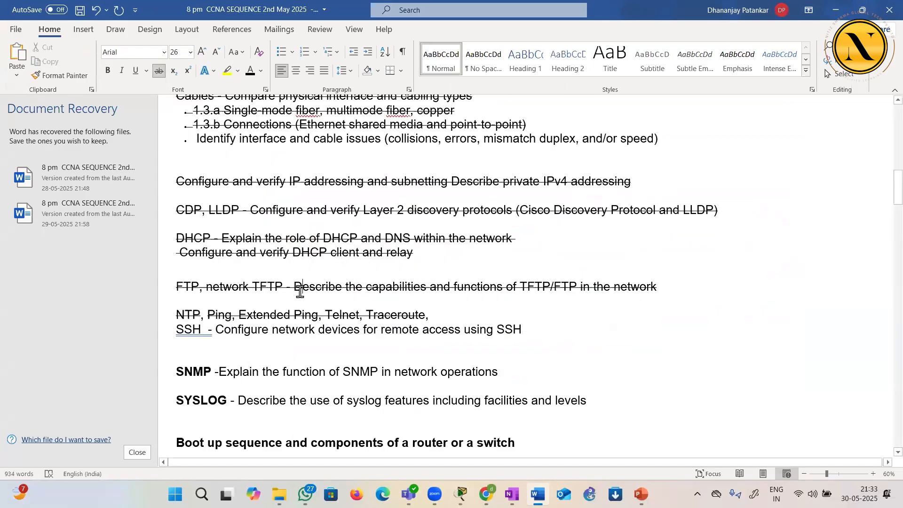
{"action": "left_click", "coordinate": [390, 366]}
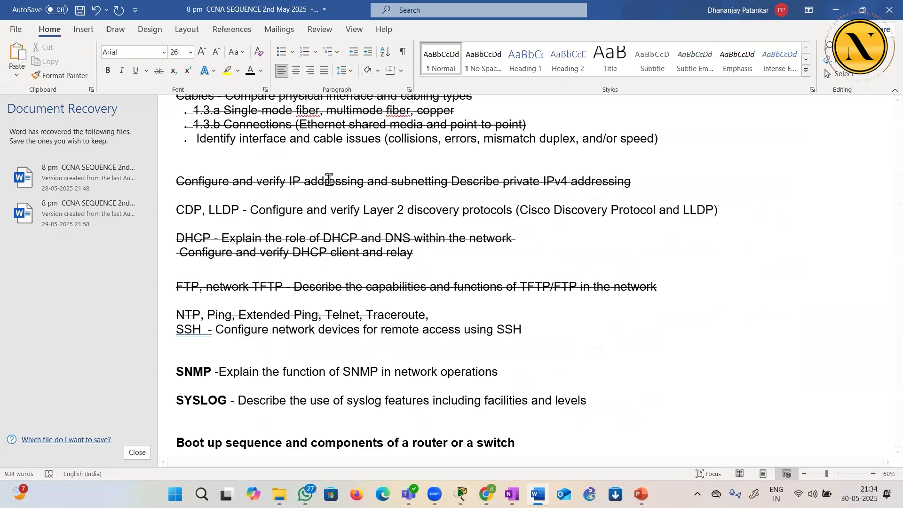